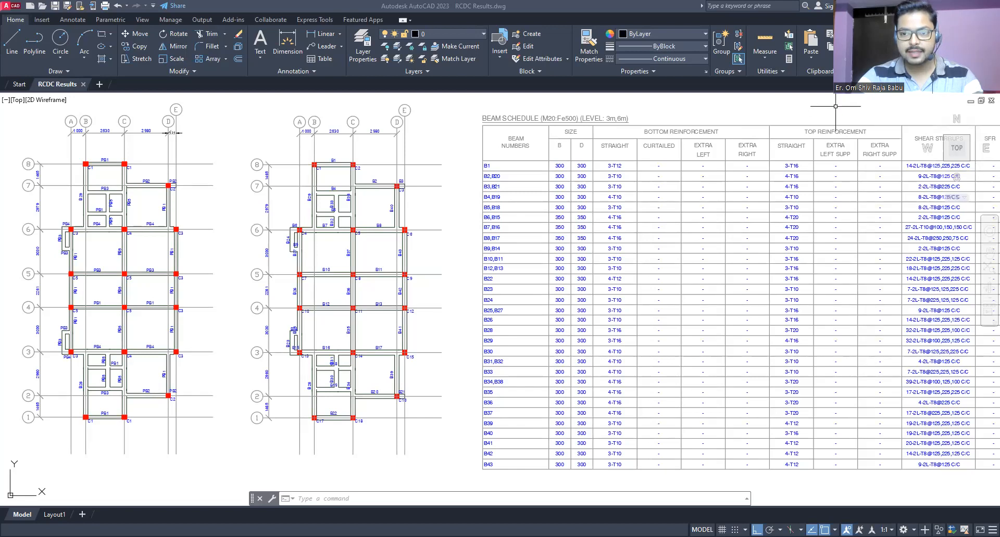
pyautogui.moveTo(835, 105); pyautogui.dragTo(837, 107)
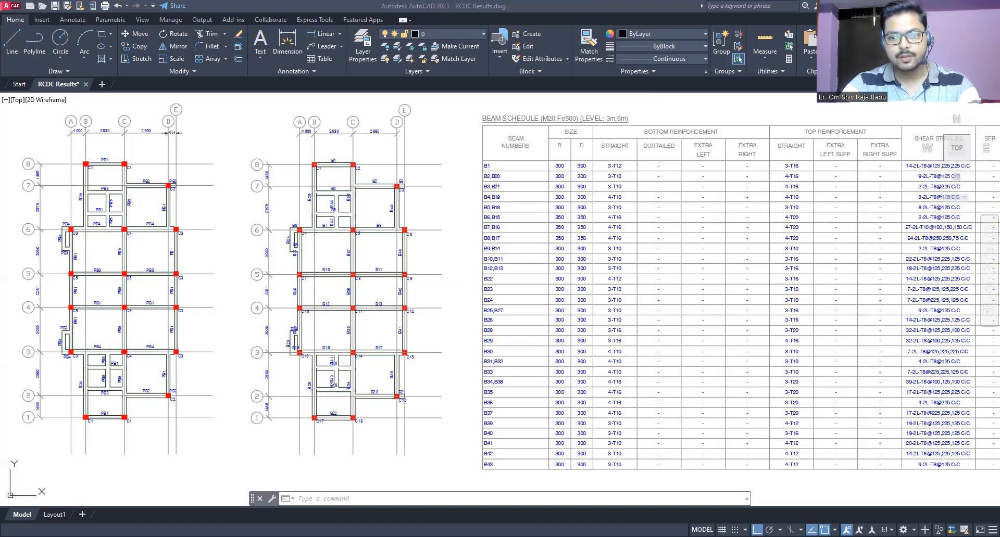
# Erase the CURTAILED, EXTRA LEFT and EXTRA RIGHT subheadings under BOTTOM REINFORCEMENT together with all the dashes in their columns
pyautogui.click(642, 134)
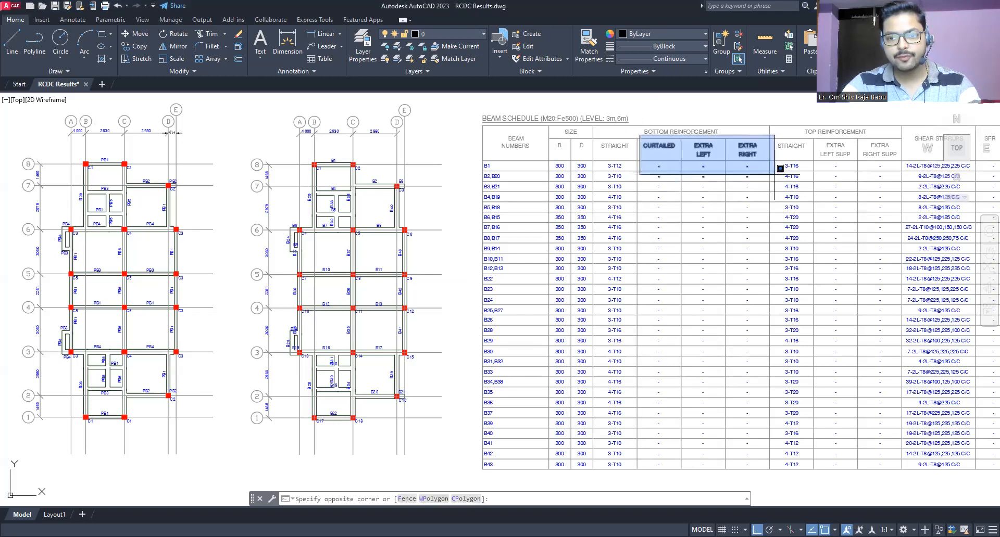
pyautogui.click(763, 170)
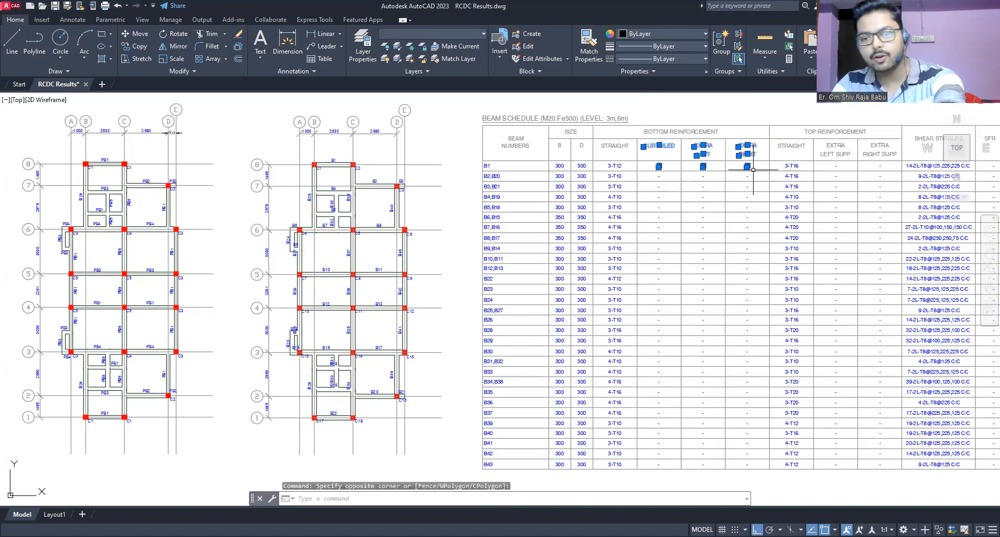
pyautogui.press('Delete')
pyautogui.click(643, 151)
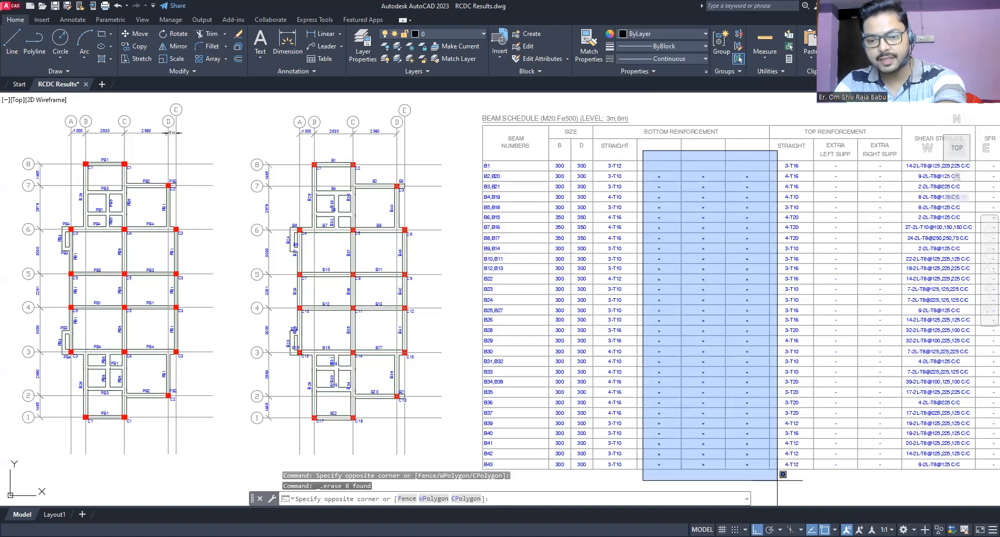
pyautogui.click(763, 471)
pyautogui.press('Delete')
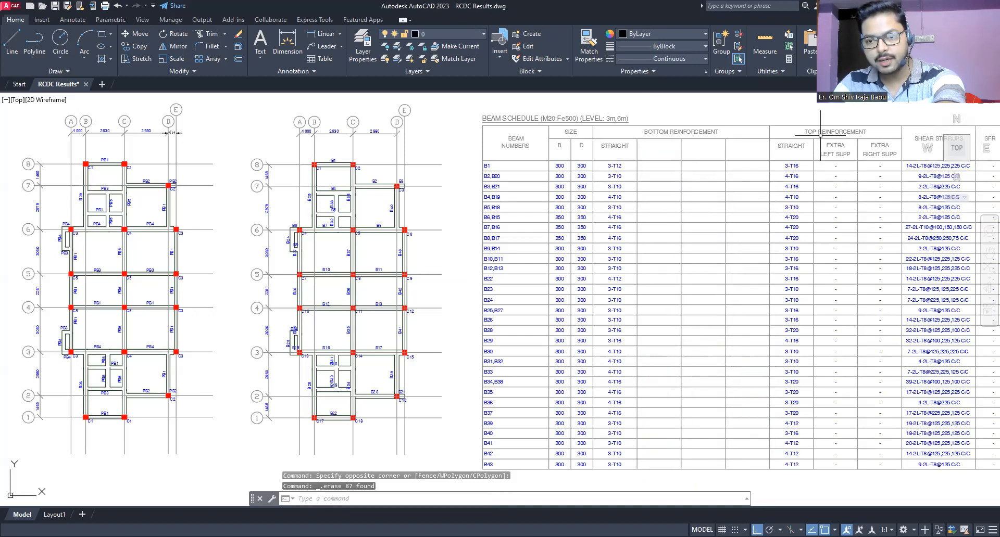
# Erase the EXTRA LEFT SUPP and EXTRA RIGHT SUPP subheadings under TOP REINFORCEMENT together with all the dashes in their columns
pyautogui.click(816, 136)
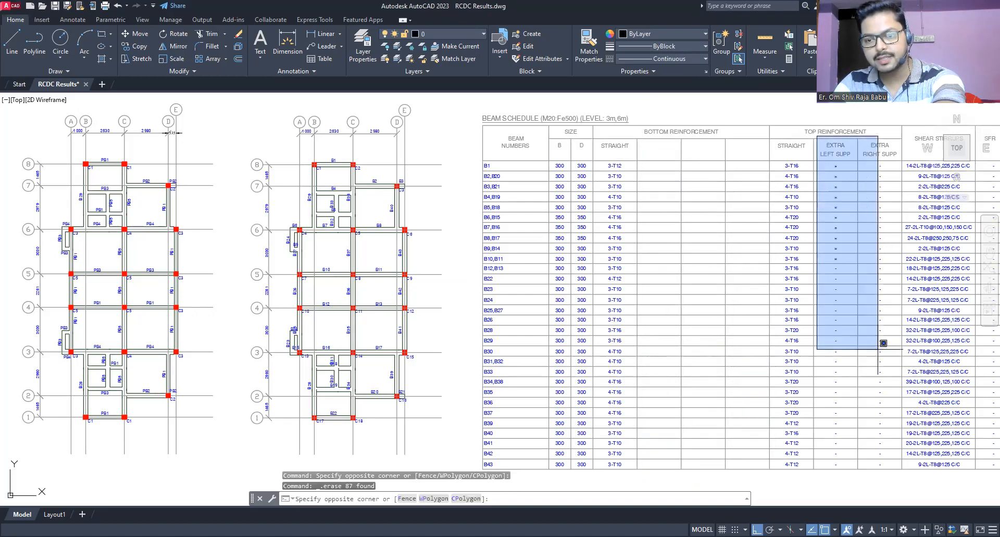
pyautogui.click(901, 494)
pyautogui.press('Delete')
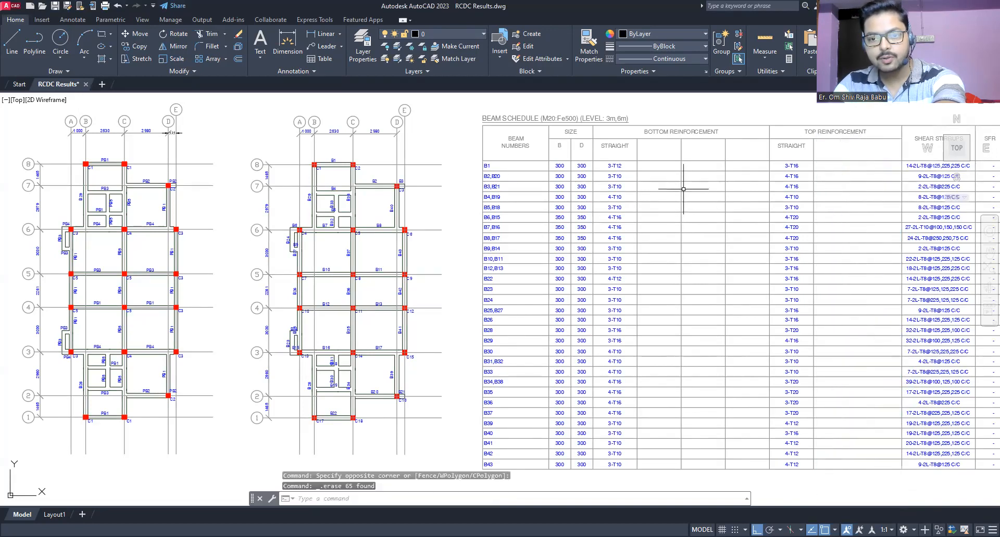
# Copy the BOTTOM REINFORCEMENT heading text and paste it over the STRAIGHT subheading below it
pyautogui.click(659, 133)
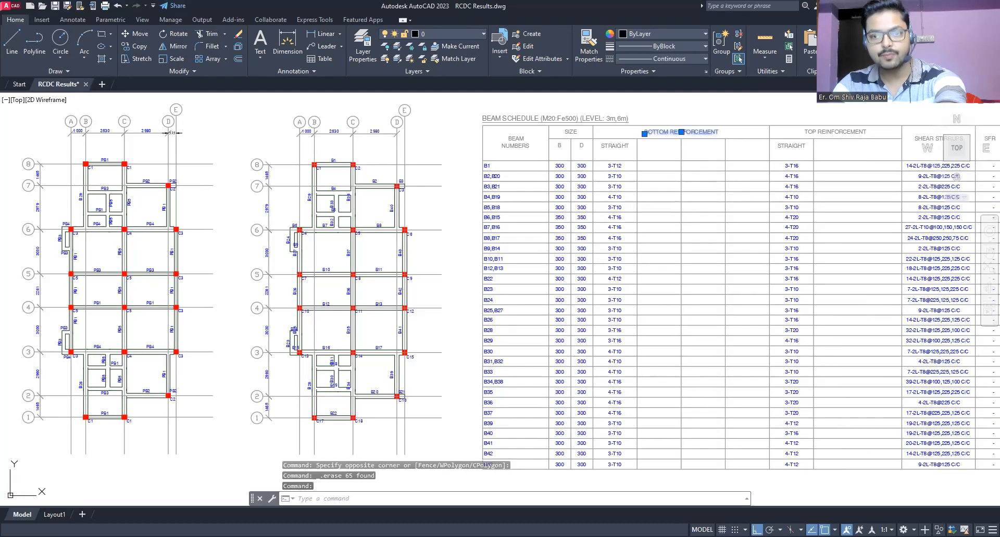
pyautogui.doubleClick(654, 134)
pyautogui.hotkey('ctrl', 'c')
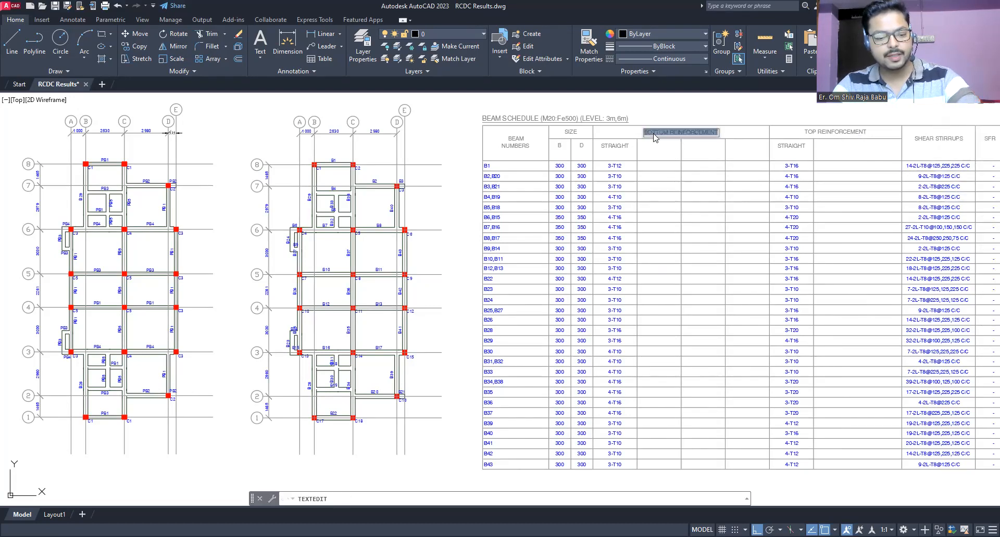
pyautogui.click(624, 151)
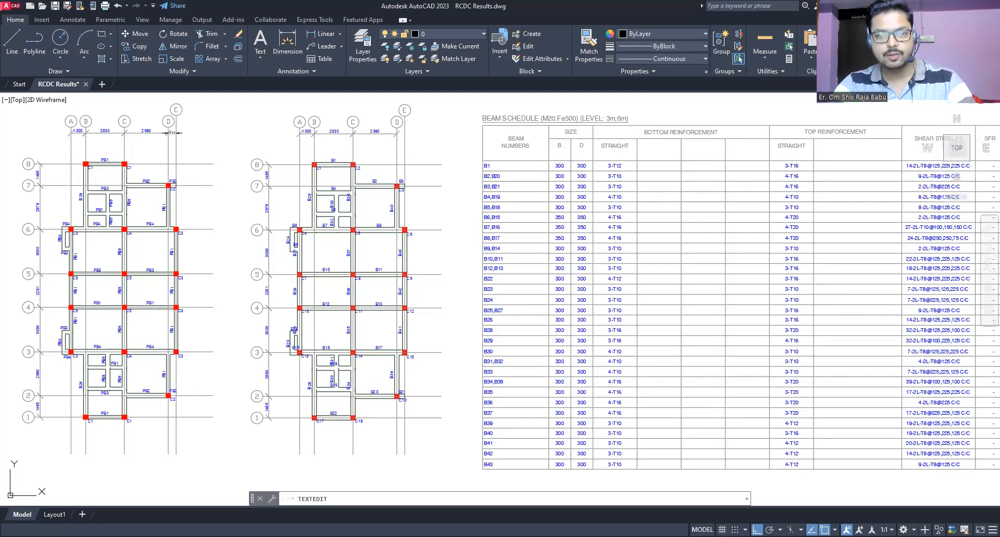
pyautogui.click(609, 151)
pyautogui.hotkey('ctrl', 'v')
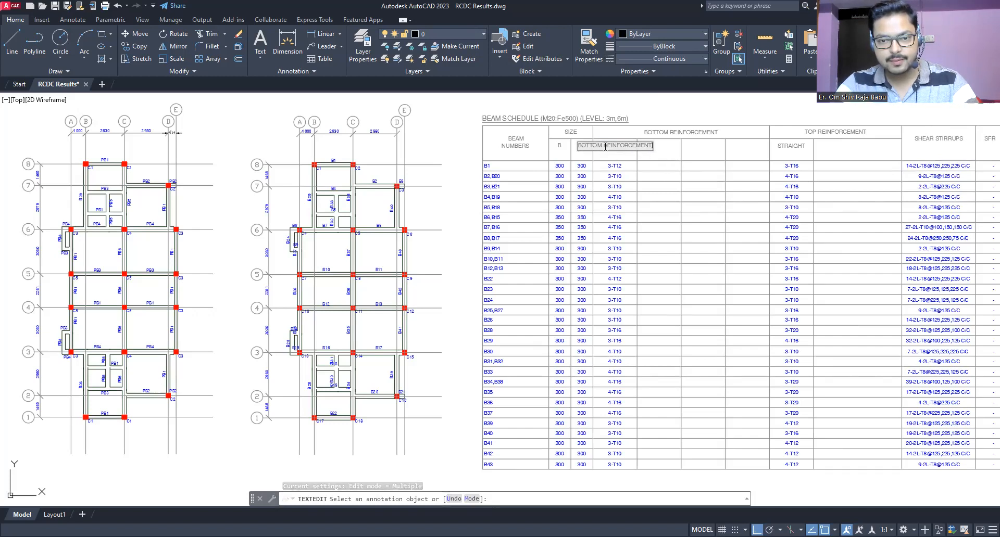
pyautogui.press('Escape')
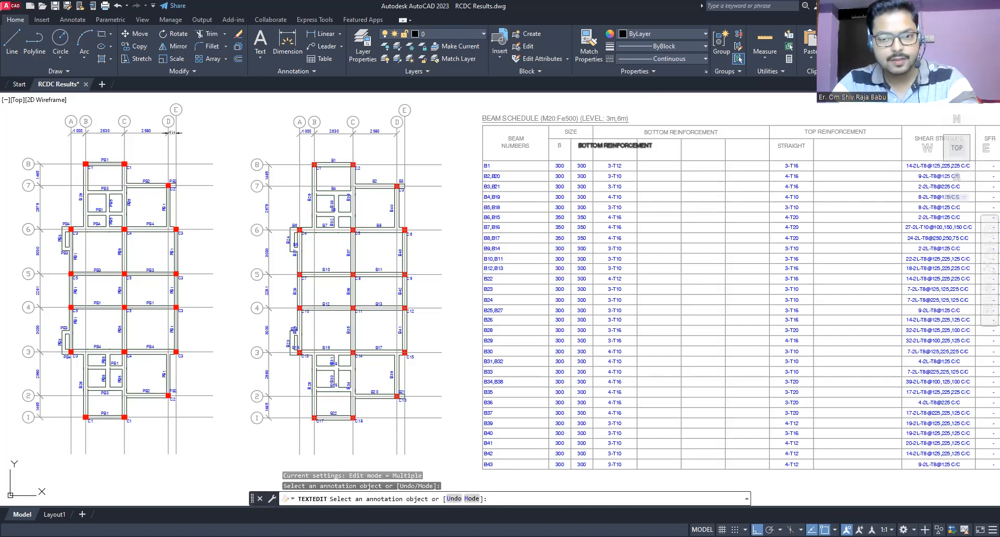
pyautogui.press('Escape')
pyautogui.click(614, 145)
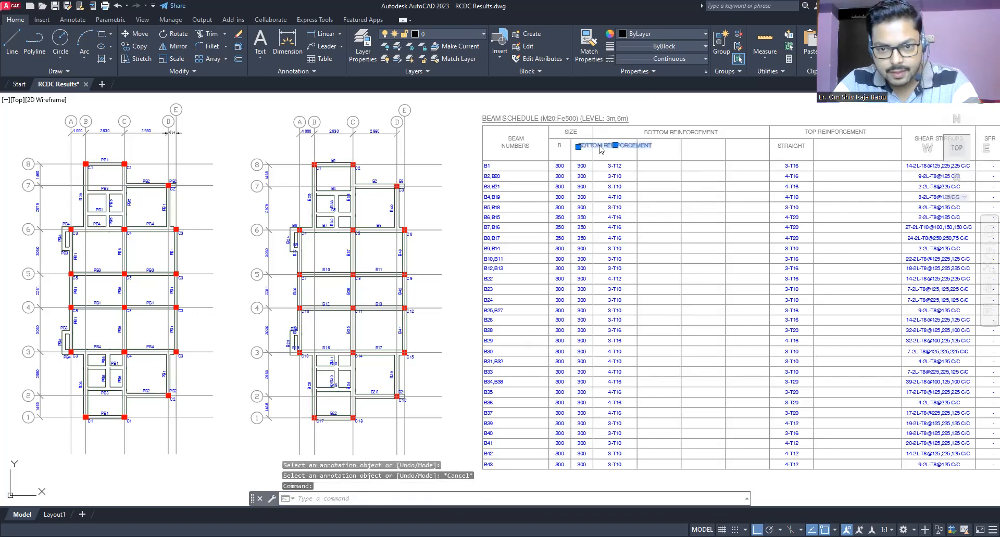
pyautogui.doubleClick(607, 147)
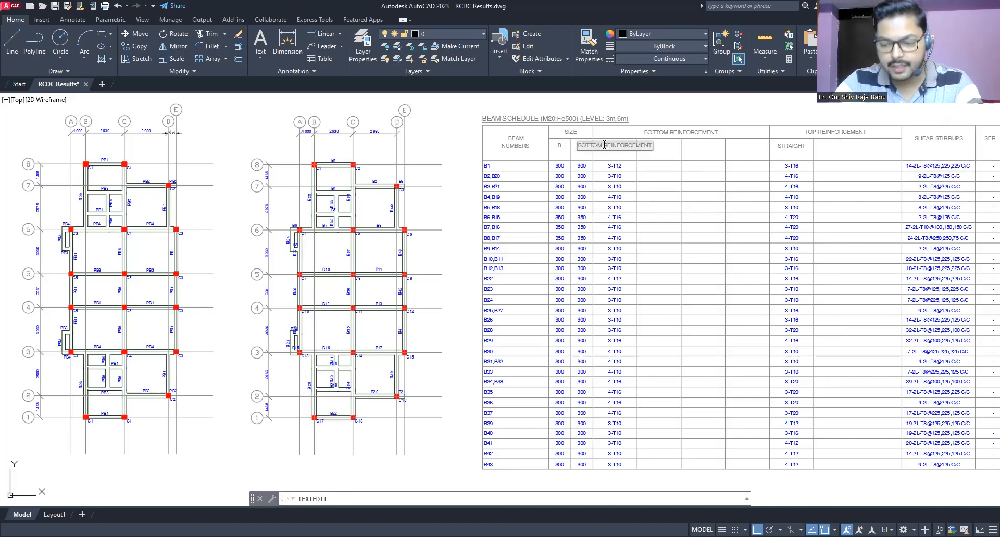
pyautogui.press('Escape')
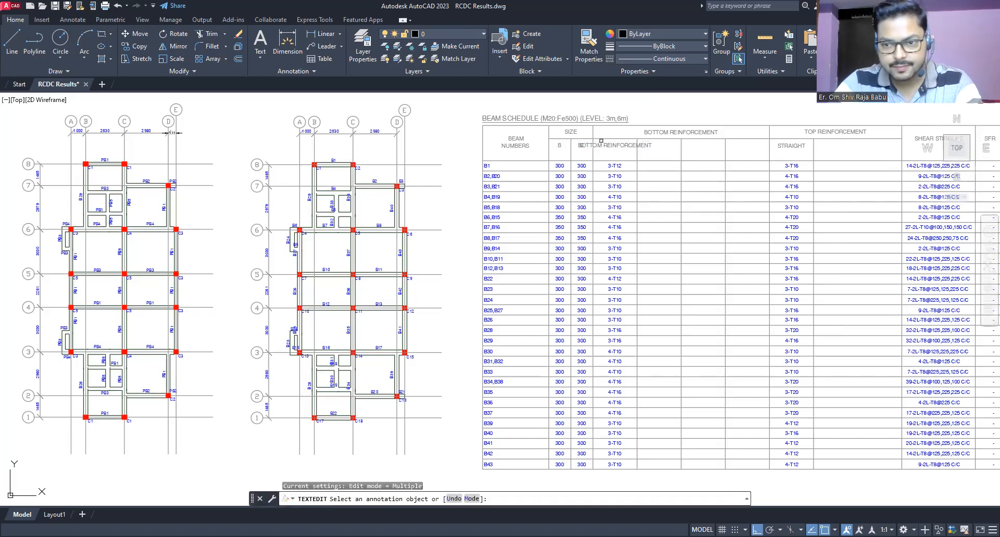
pyautogui.scroll(10, 619, 138)
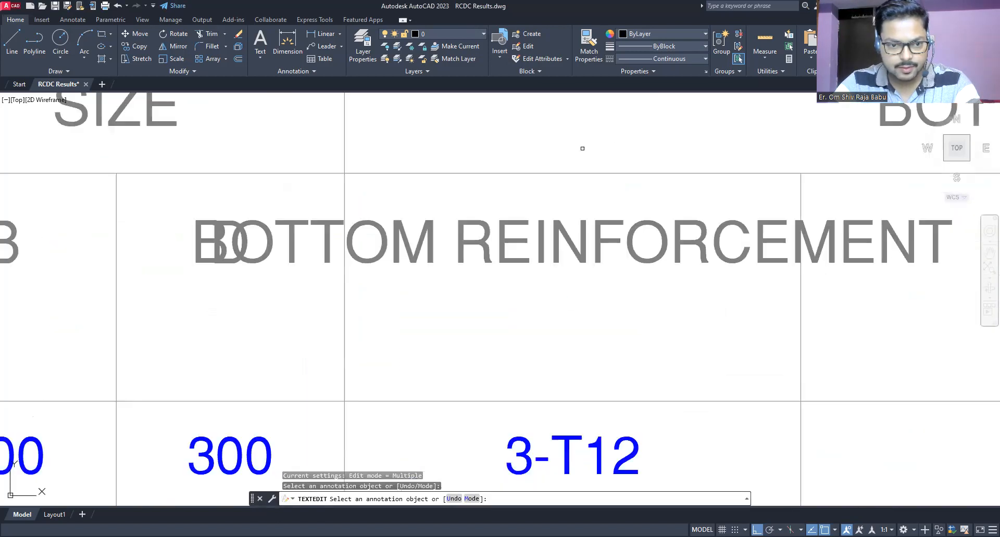
pyautogui.press('Escape')
pyautogui.click(417, 263)
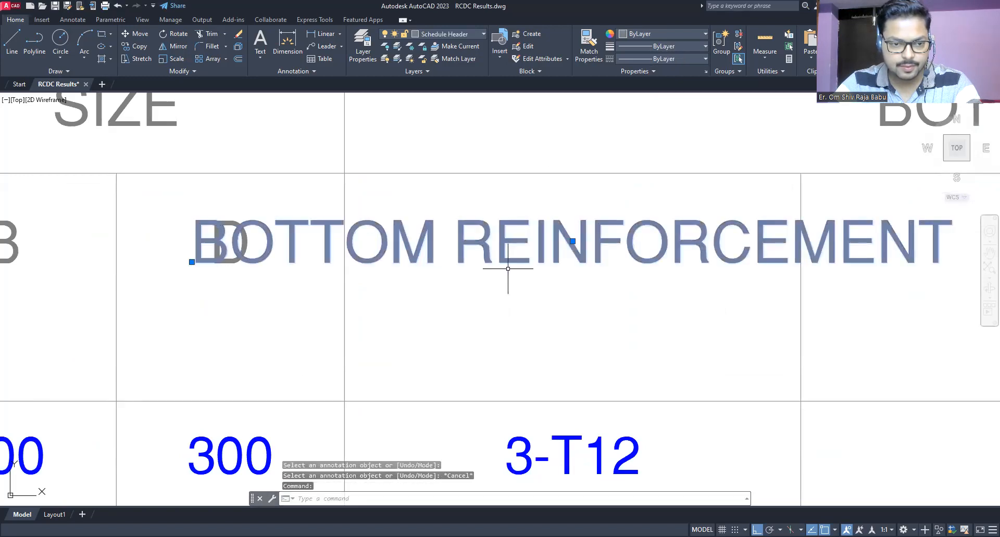
pyautogui.doubleClick(451, 249)
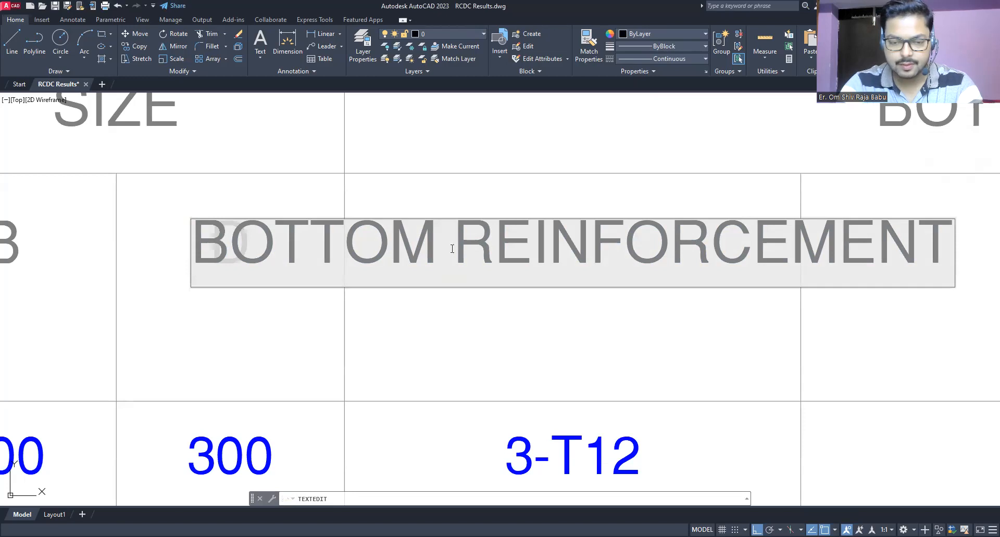
pyautogui.press('Escape')
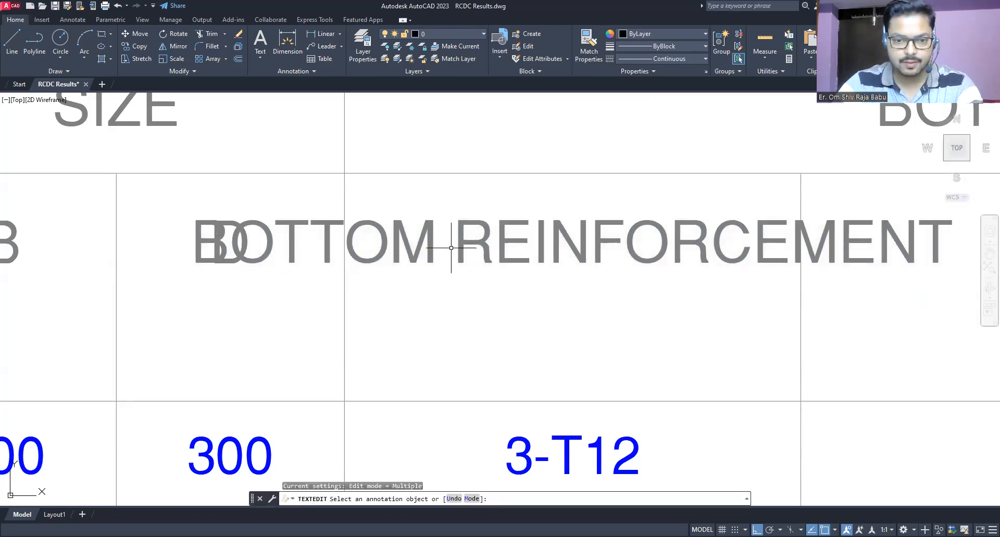
pyautogui.press('Escape')
pyautogui.click(454, 243)
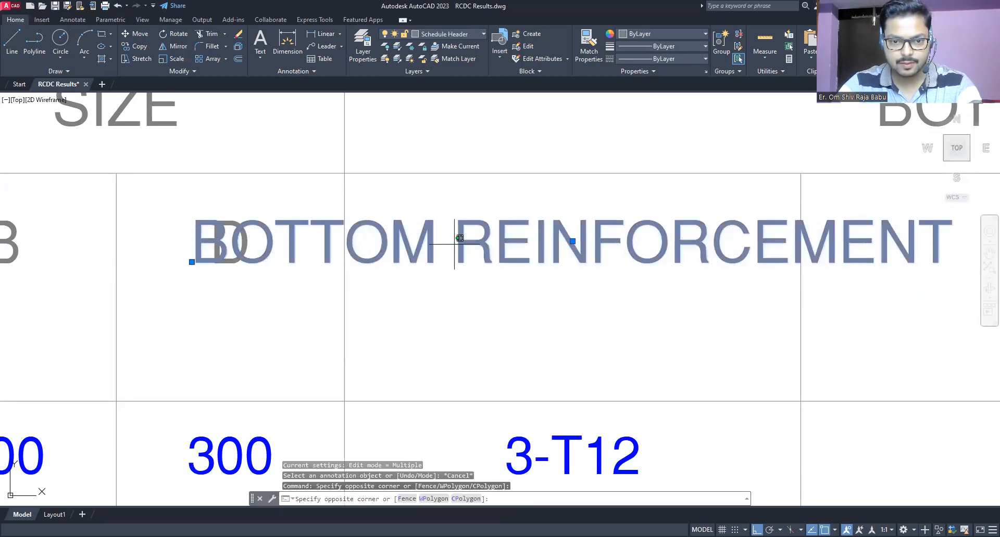
pyautogui.press('Escape')
pyautogui.click(364, 240)
pyautogui.click(352, 261)
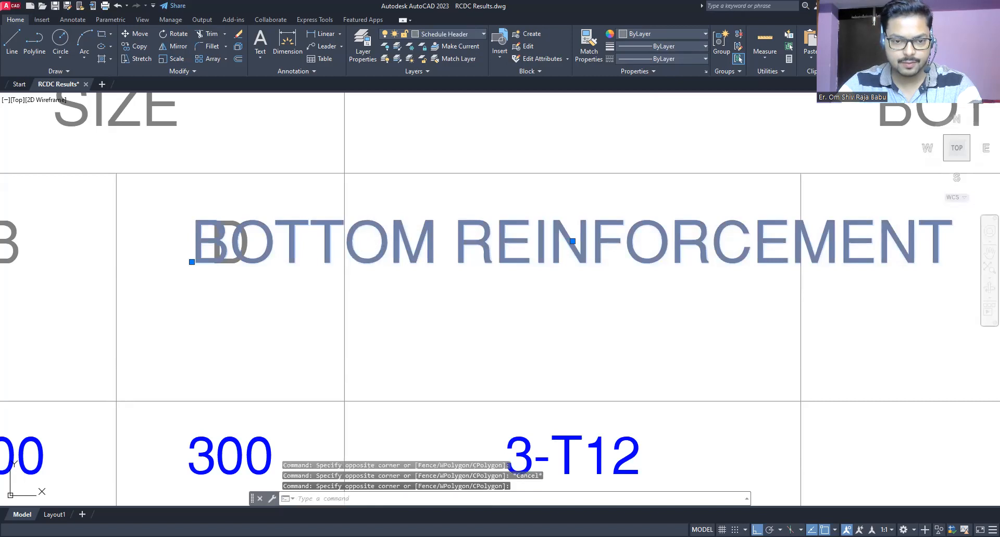
pyautogui.doubleClick(387, 265)
pyautogui.press('Escape')
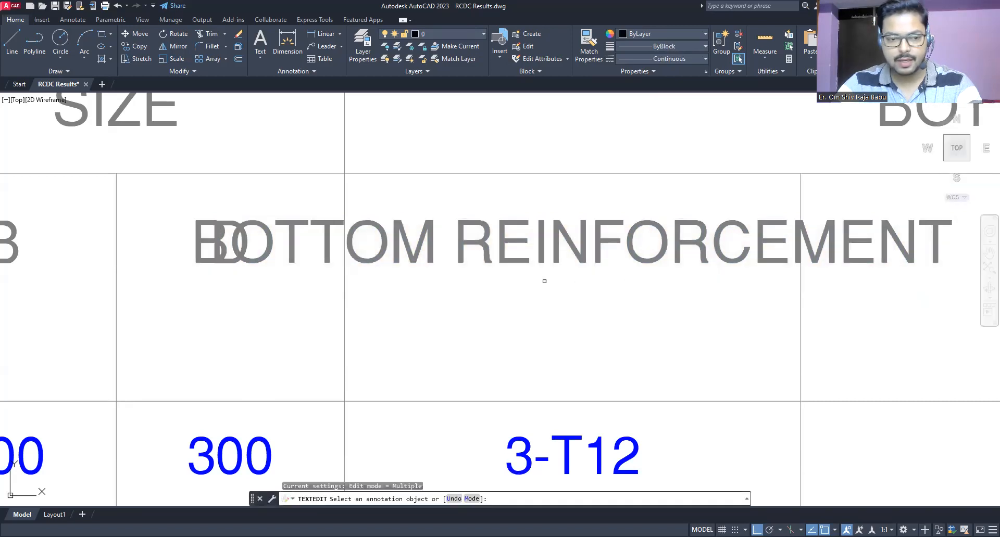
# Erase the lower BOTTOM REINFORCEMENT text that overlaps the D subheading in the beam schedule
pyautogui.scroll(-8, 434, 292)
pyautogui.scroll(2, 465, 290)
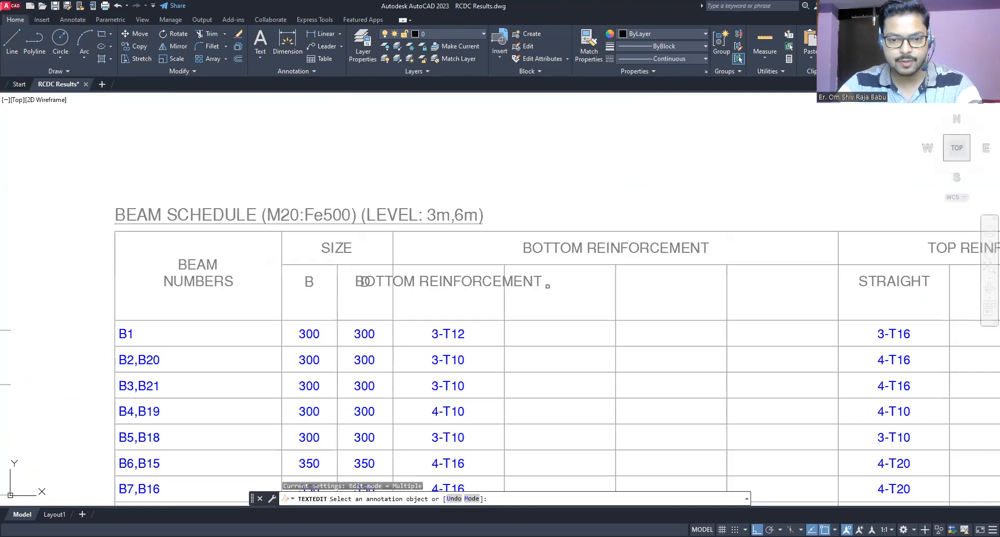
pyautogui.press('Escape')
pyautogui.moveTo(445, 263); pyautogui.dragTo(438, 281)
pyautogui.press('Delete')
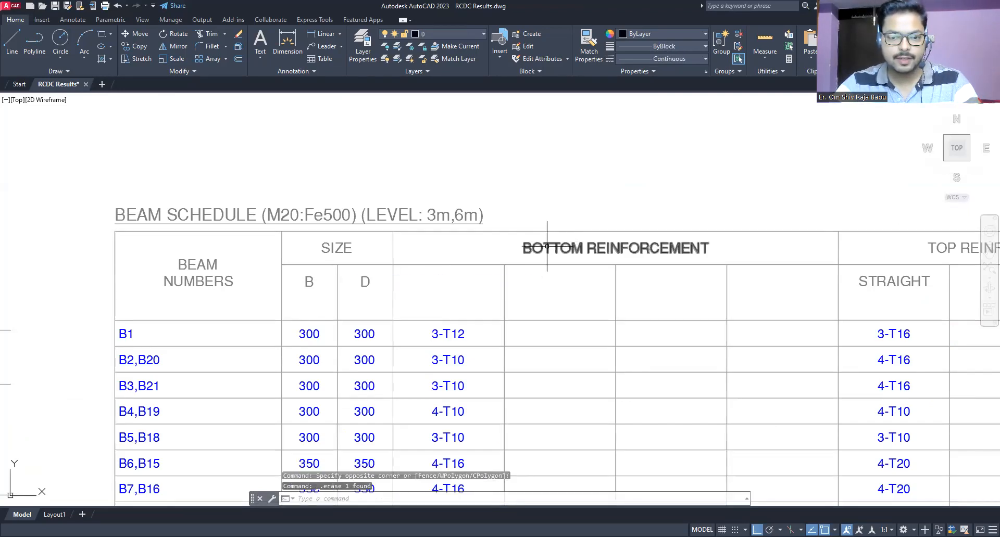
# Move the BOTTOM REINFORCEMENT heading horizontally toward the SIZE columns and erase the vertical divider right of the bottom bar values
pyautogui.click(521, 246)
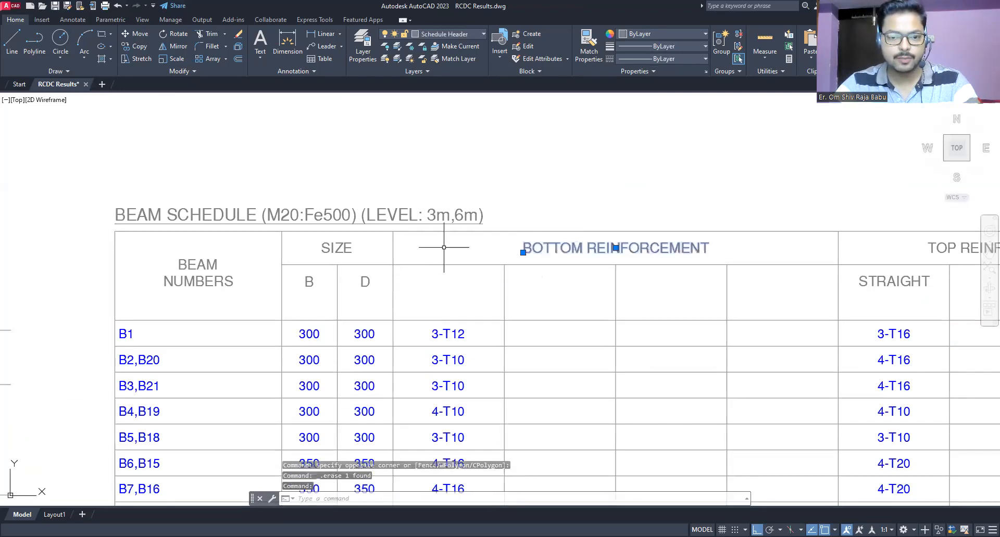
pyautogui.click(137, 35)
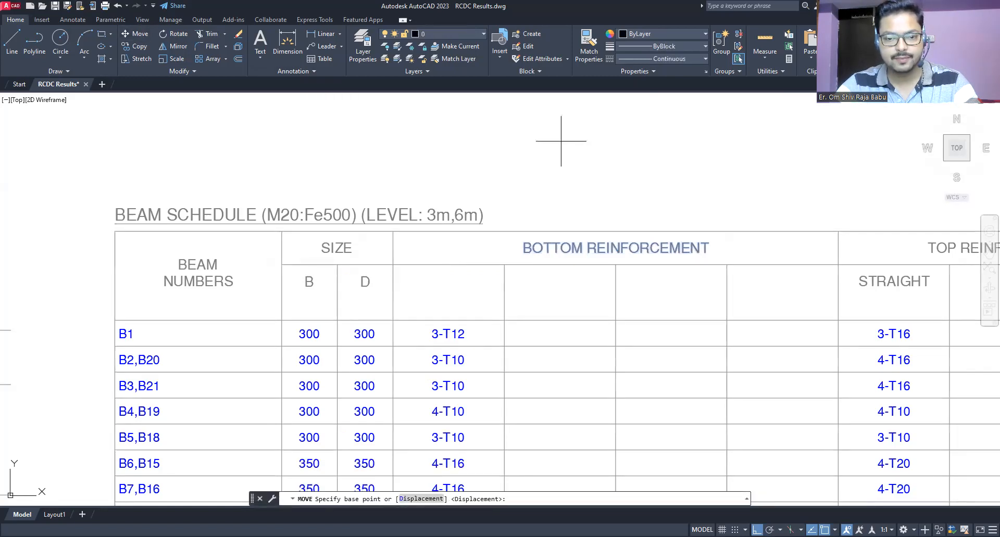
pyautogui.click(561, 141)
pyautogui.click(442, 141)
pyautogui.click(504, 306)
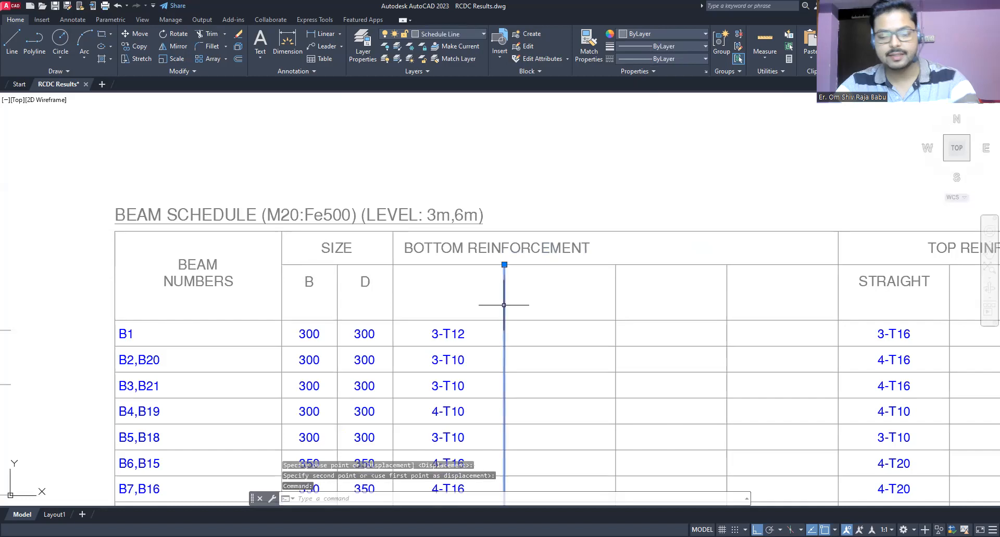
pyautogui.press('Delete')
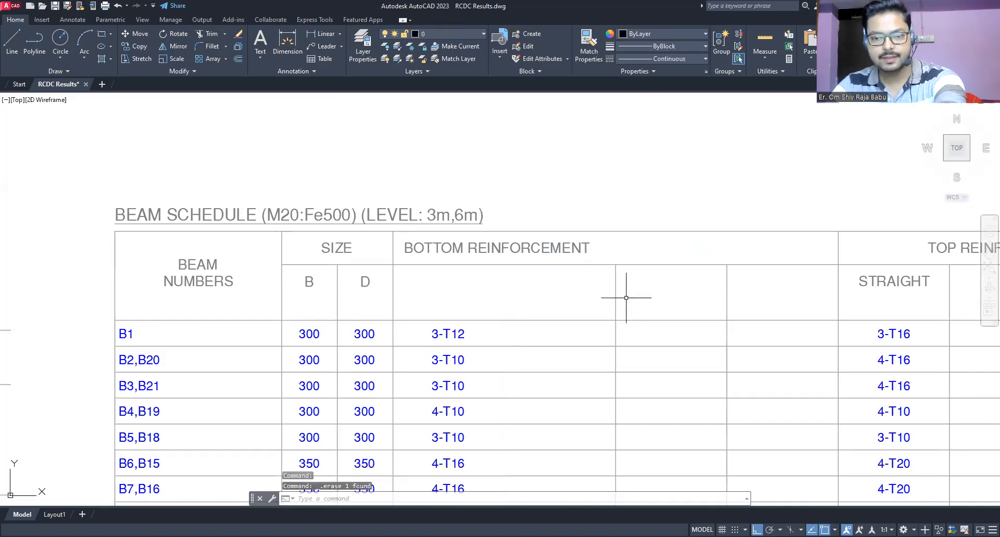
pyautogui.click(616, 271)
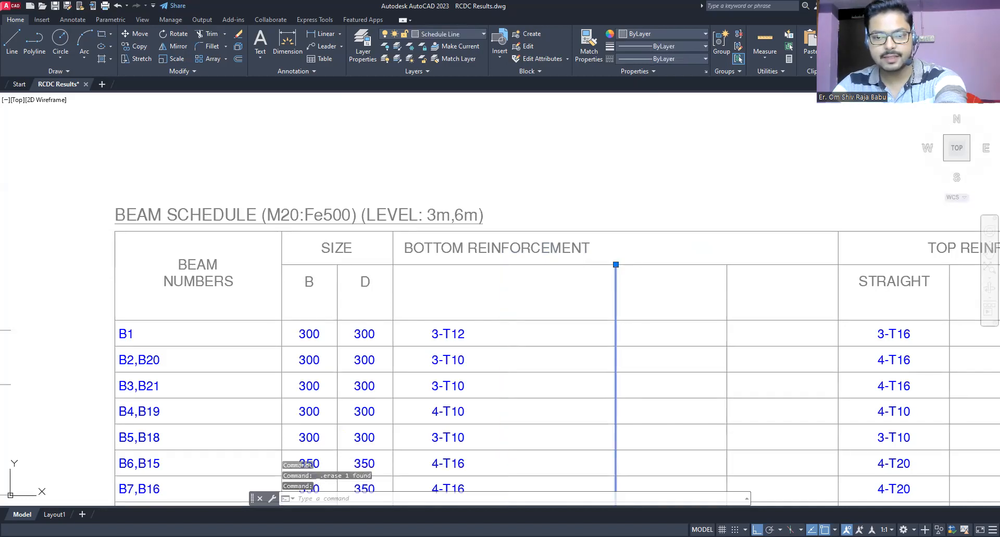
pyautogui.click(615, 265)
pyautogui.press('Escape')
# Erase the STRAIGHT subheading under TOP REINFORCEMENT, the divider beside its bar values, and the last divider between the empty bottom reinforcement columns
pyautogui.scroll(-3, 540, 246)
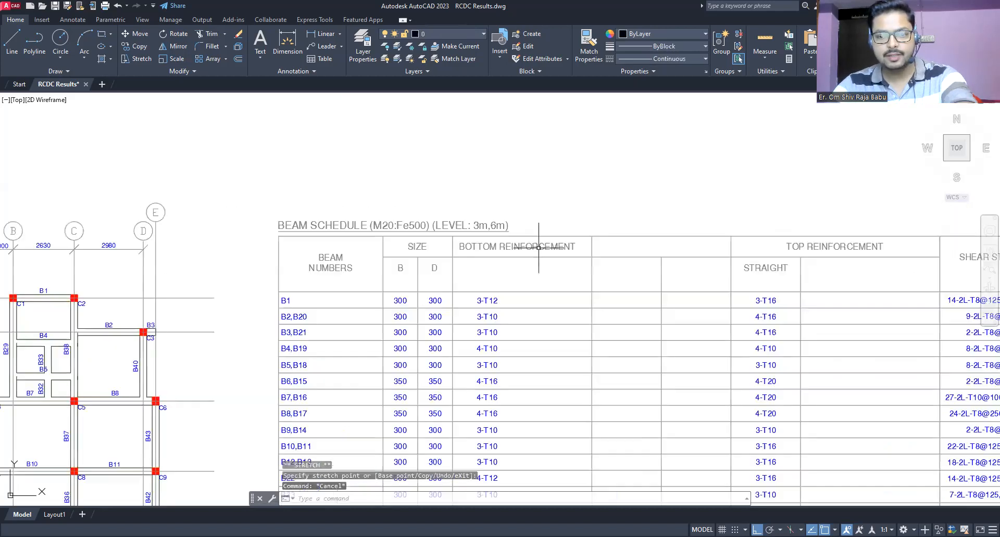
pyautogui.moveTo(530, 249); pyautogui.dragTo(365, 249, button='middle')
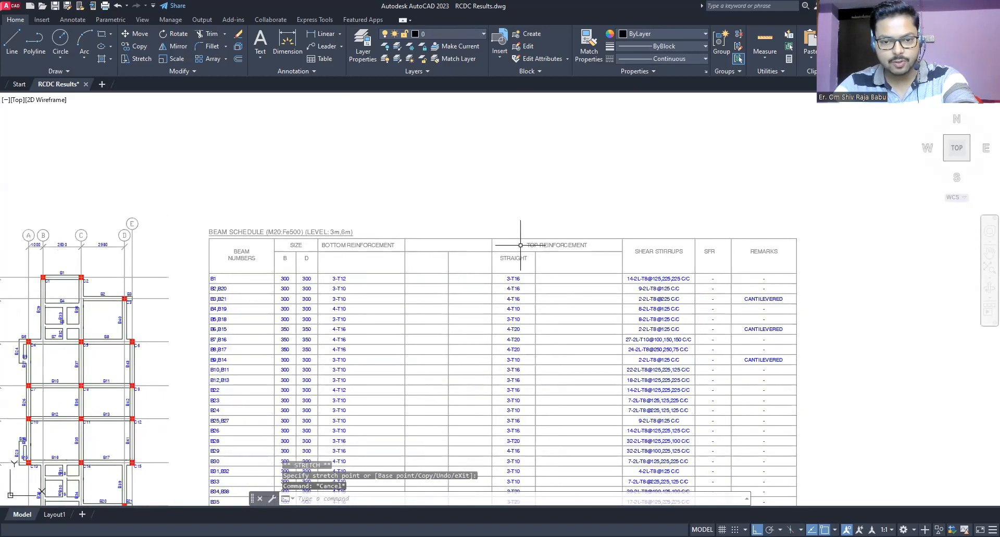
pyautogui.click(527, 248)
pyautogui.click(513, 257)
pyautogui.press('Delete')
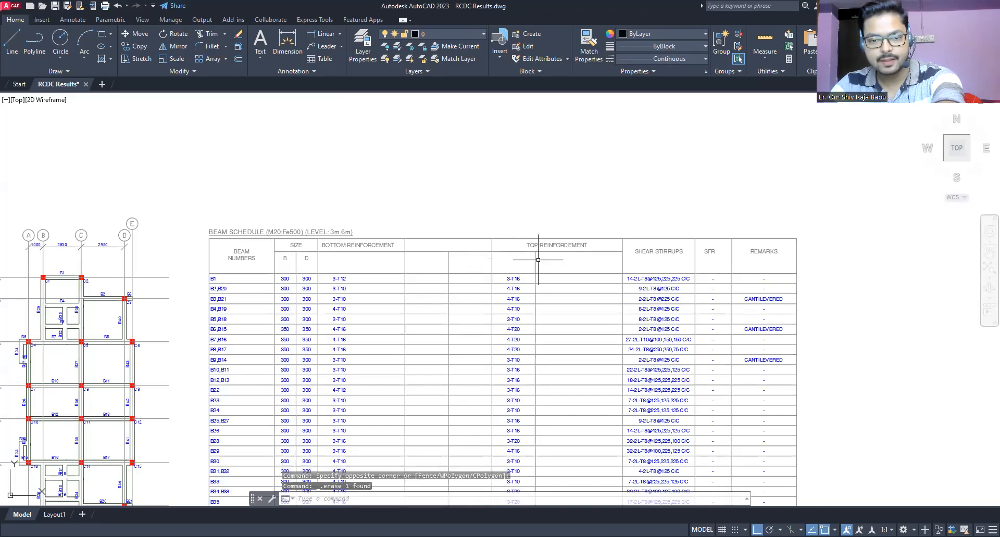
pyautogui.click(443, 257)
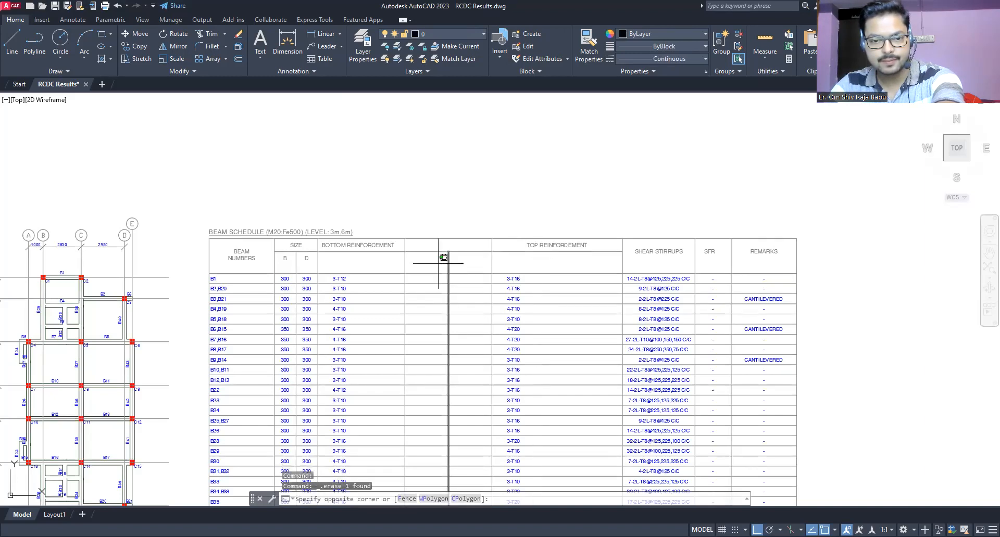
pyautogui.click(529, 234)
# Move the top bar values into the empty column next to the bottom bar values in the beam schedule
pyautogui.click(502, 256)
pyautogui.scroll(-1, 513, 315)
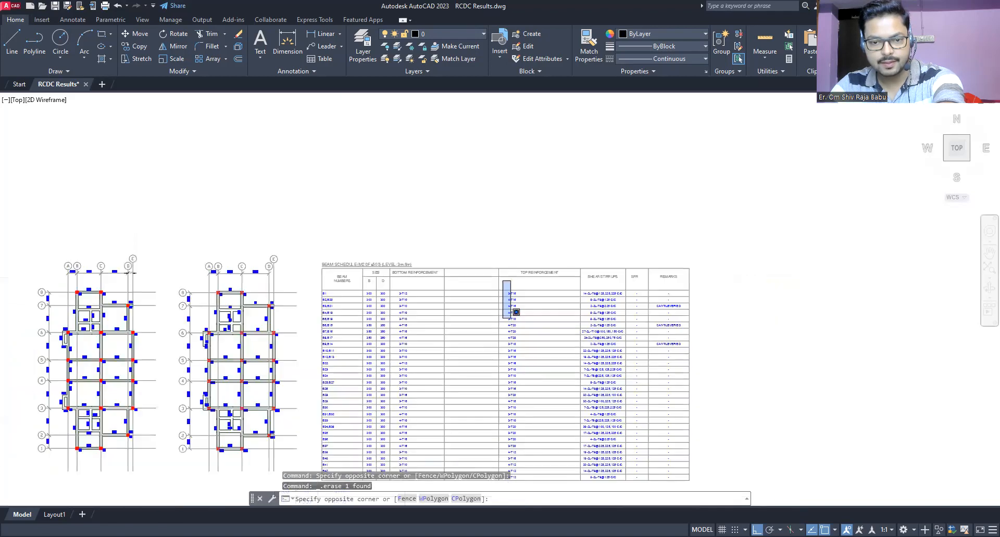
pyautogui.scroll(-2, 516, 312)
pyautogui.click(525, 445)
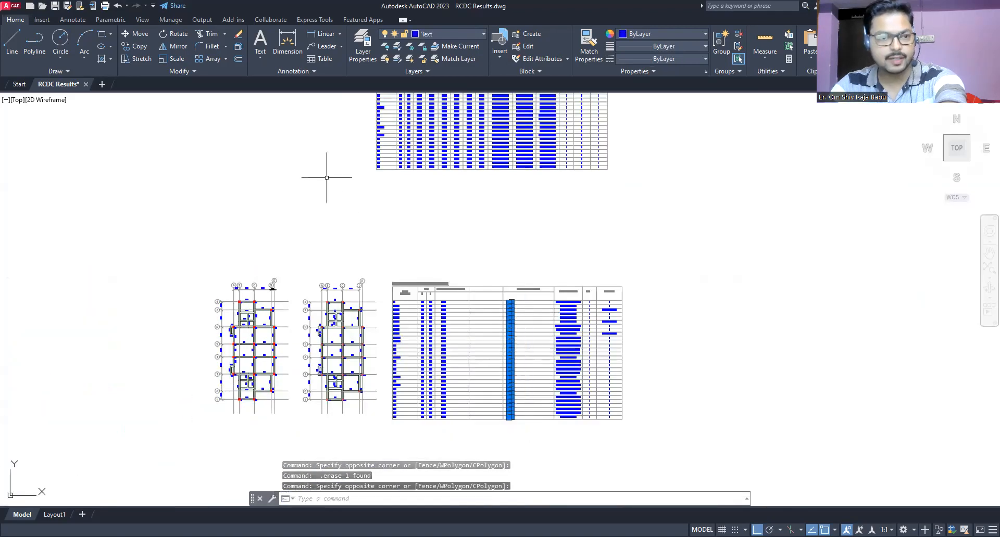
pyautogui.press('Escape')
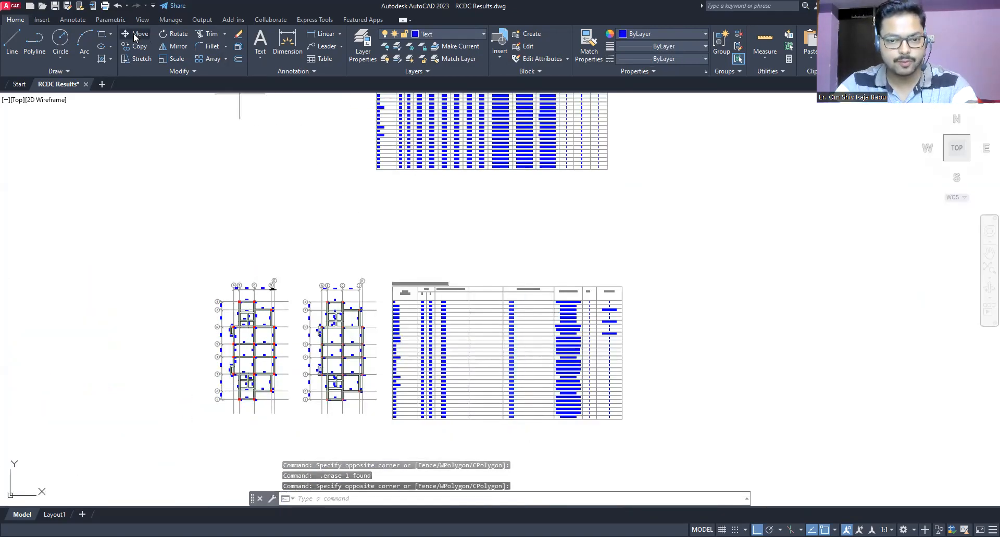
pyautogui.click(135, 35)
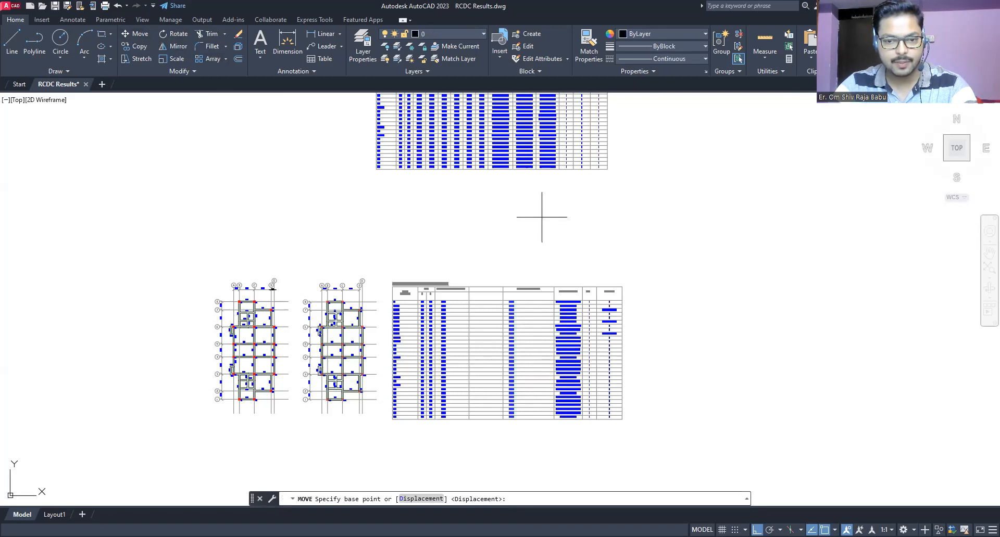
pyautogui.scroll(5, 541, 217)
# Move the TOP REINFORCEMENT heading horizontally so it sits above the relocated top bar values
pyautogui.click(456, 287)
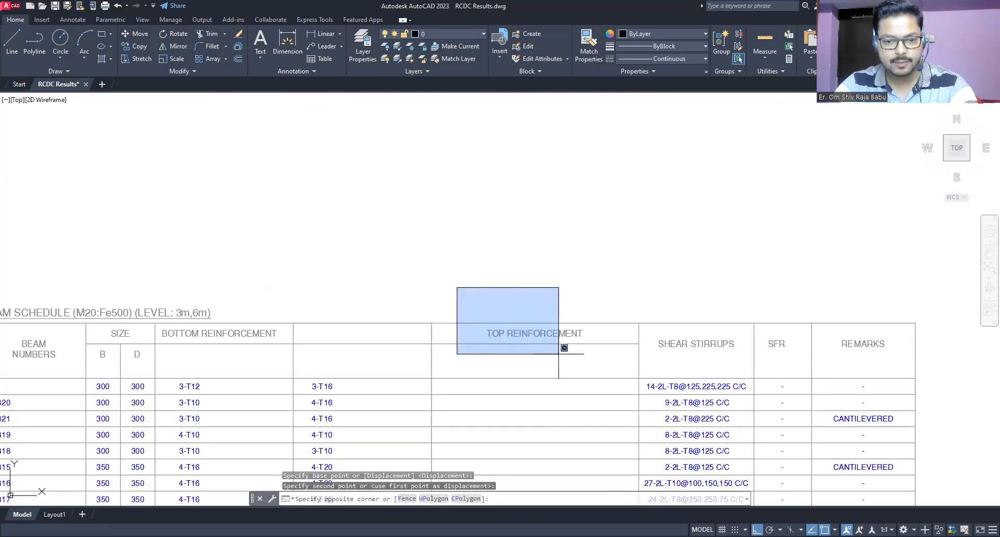
pyautogui.press('Escape')
pyautogui.click(501, 334)
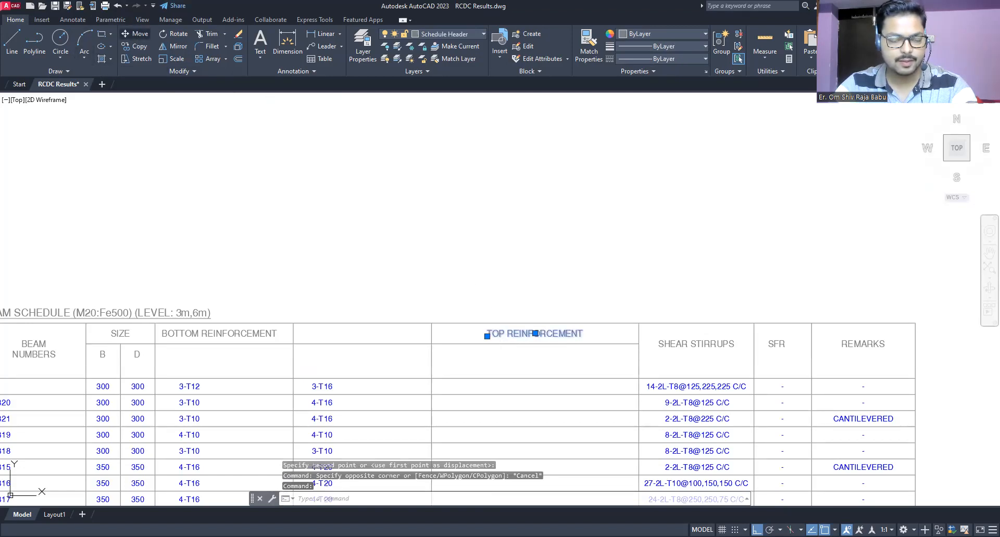
pyautogui.press('Escape')
pyautogui.scroll(-3, 424, 207)
pyautogui.moveTo(424, 207)
pyautogui.mouseDown(button='middle')
pyautogui.moveTo(437, 240)
pyautogui.moveTo(447, 221)
pyautogui.mouseUp(button='middle')
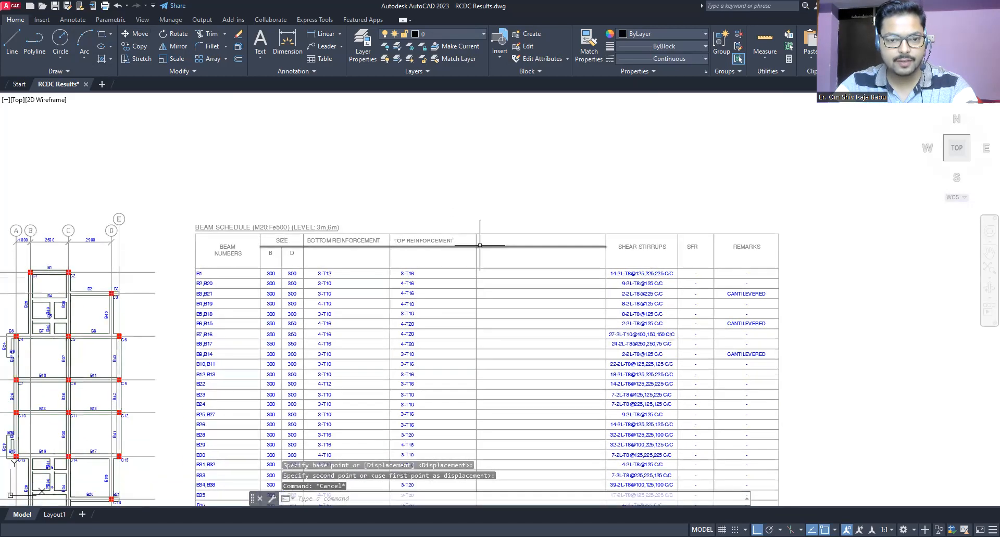
# Examine the beam labels on the floor plan beside the schedule and the schedule's reinforcement columns
pyautogui.moveTo(395, 285); pyautogui.dragTo(562, 174, button='middle')
pyautogui.moveTo(459, 187); pyautogui.dragTo(622, 190, button='middle')
pyautogui.scroll(2, 440, 165)
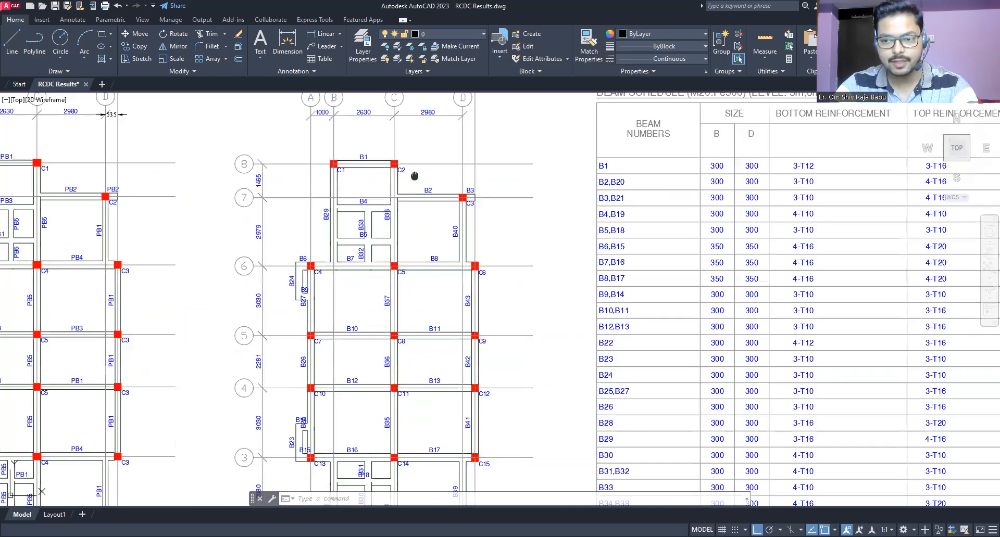
pyautogui.moveTo(415, 176); pyautogui.dragTo(388, 217, button='middle')
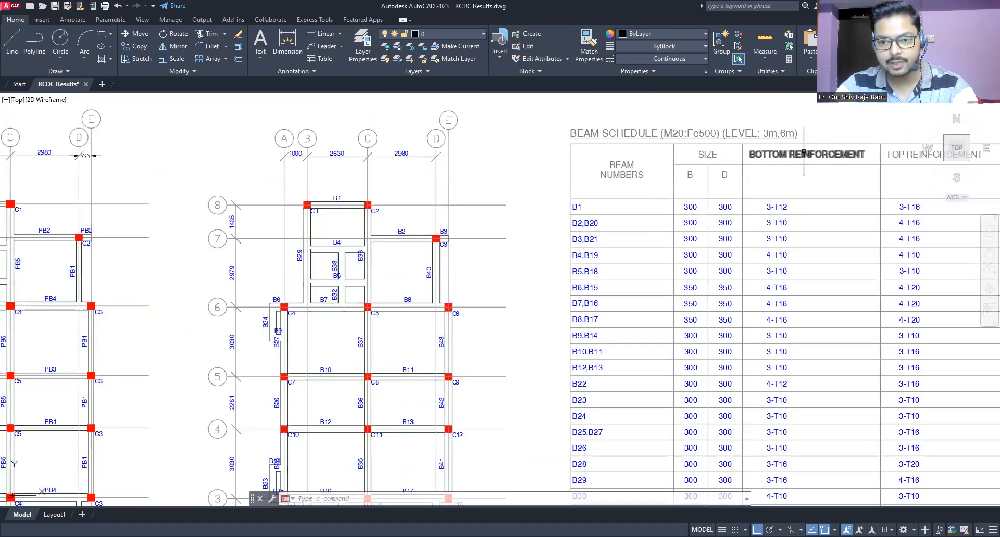
pyautogui.moveTo(696, 176); pyautogui.dragTo(390, 177, button='middle')
pyautogui.scroll(5, 472, 163)
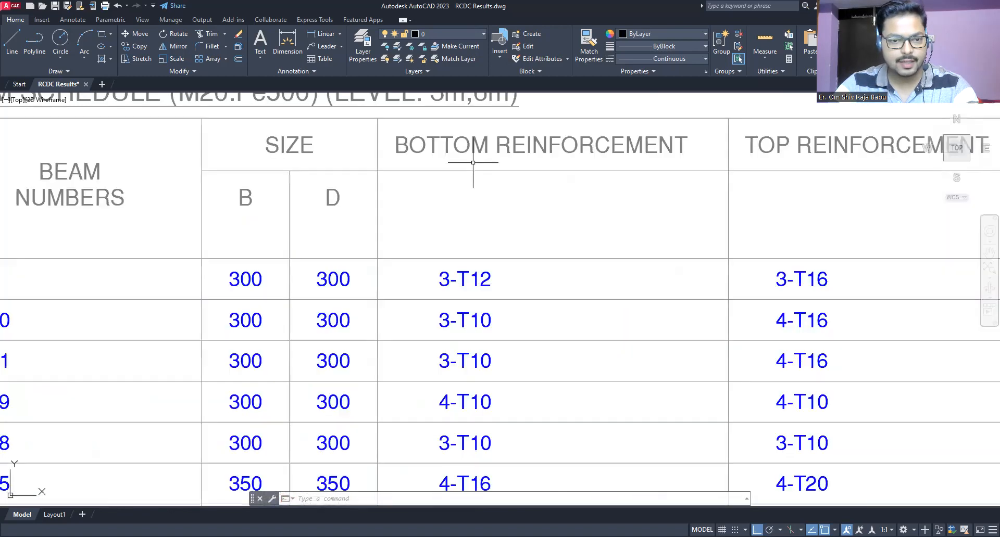
pyautogui.scroll(-2, 472, 164)
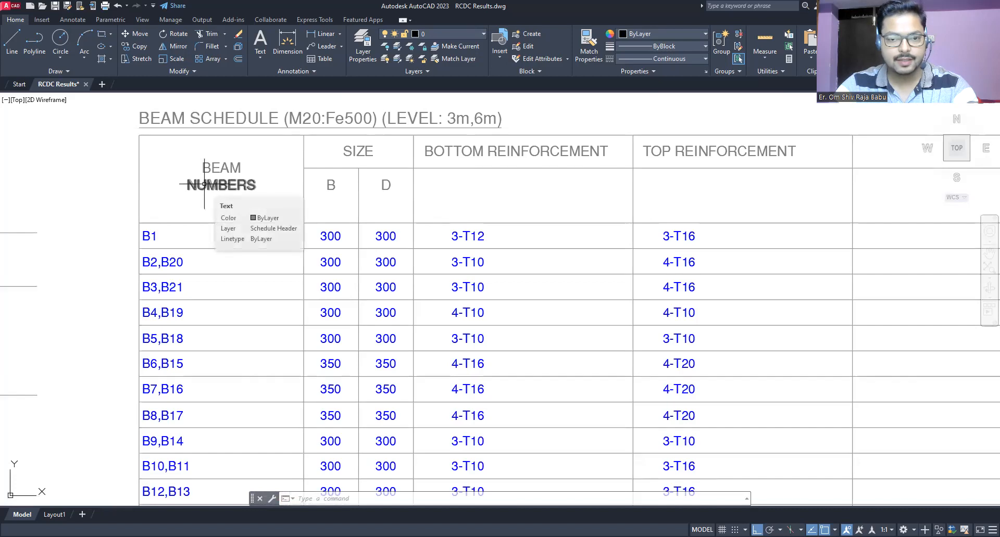
# Shorten the BOTTOM REINFORCEMENT heading text to BOTTOM
pyautogui.click(468, 150)
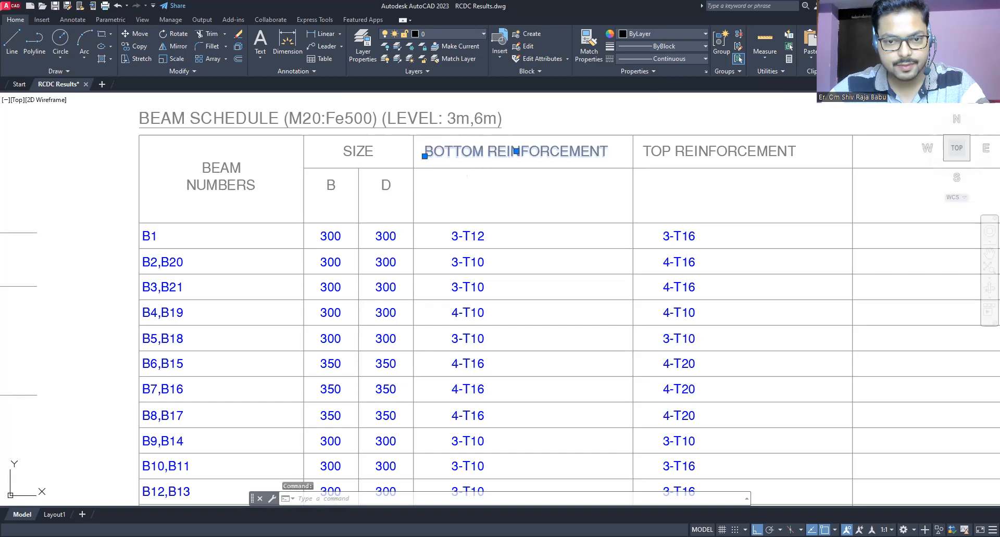
pyautogui.doubleClick(478, 156)
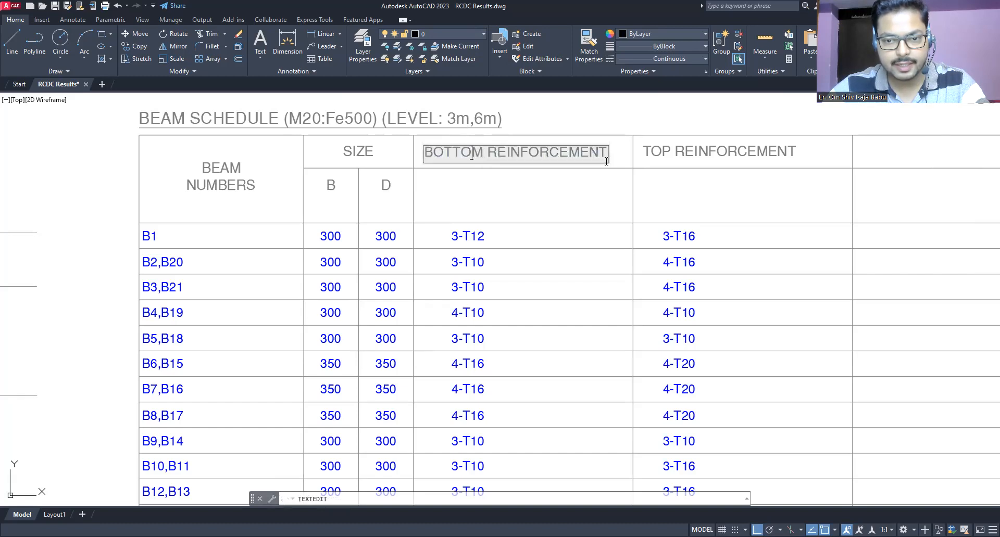
pyautogui.moveTo(486, 152); pyautogui.dragTo(626, 157)
pyautogui.press('BackSpace')
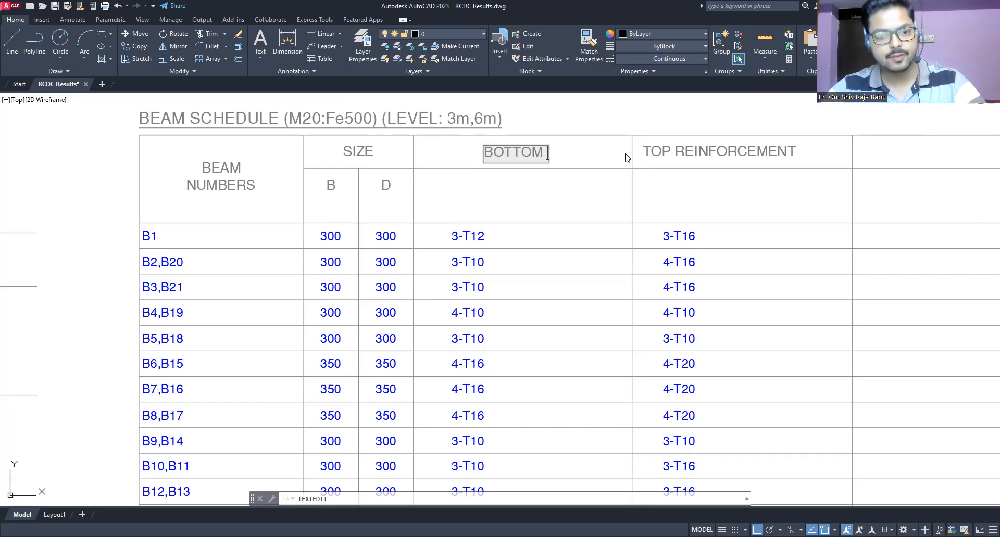
pyautogui.click(535, 193)
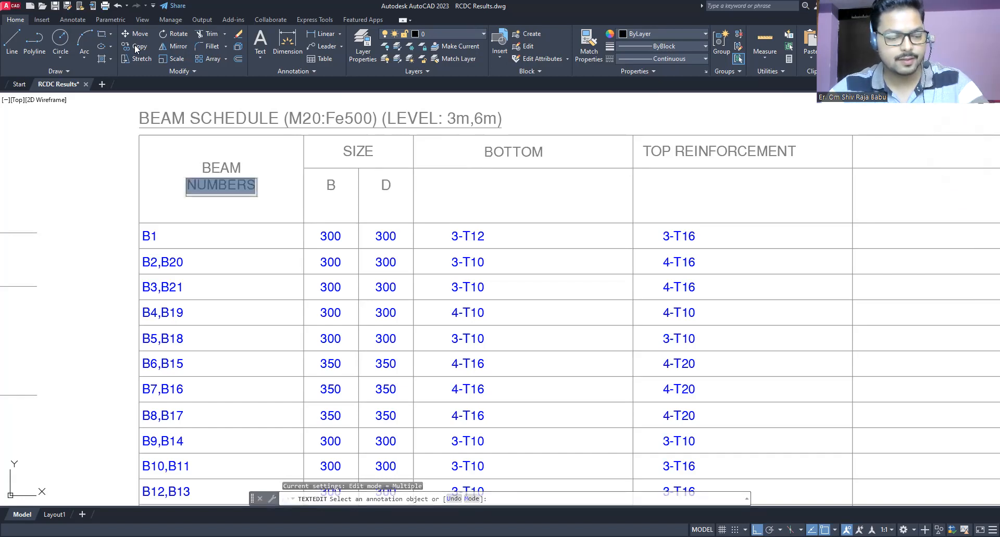
pyautogui.press('Escape')
pyautogui.press('Escape')
# Copy the NUMBERS text to the space below the BOTTOM heading and change the copy to REINFORCEMENT
pyautogui.click(221, 185)
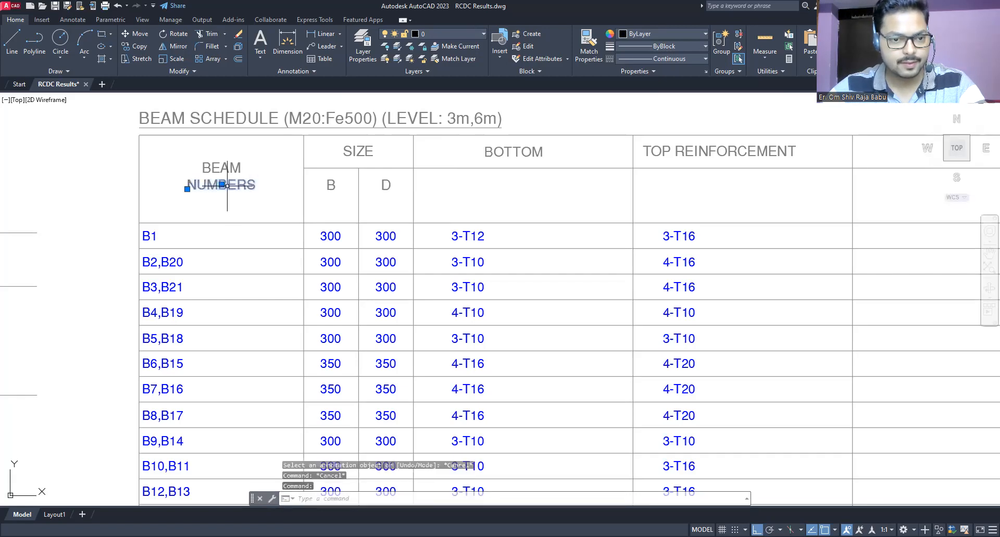
pyautogui.click(136, 47)
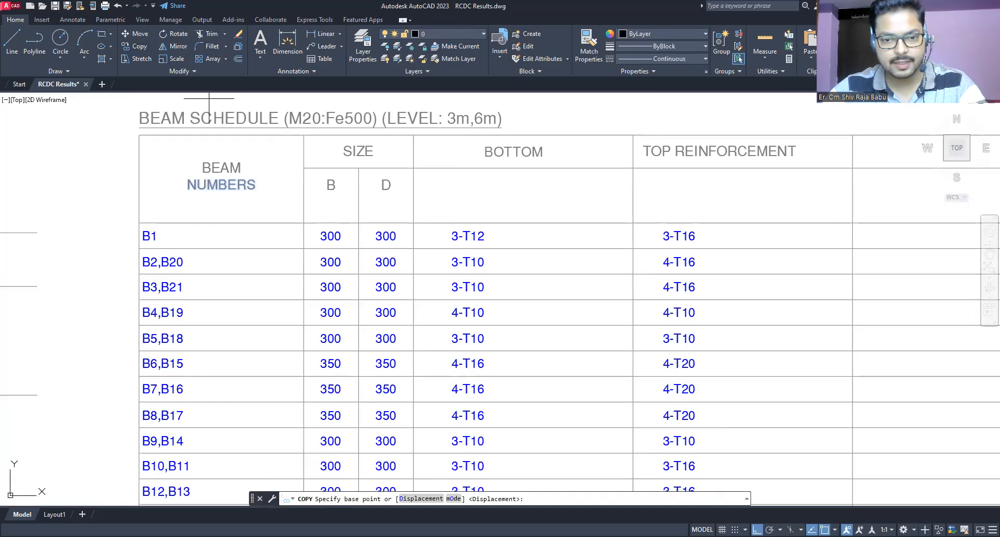
pyautogui.click(222, 185)
pyautogui.click(512, 185)
pyautogui.press('Escape')
pyautogui.doubleClick(498, 187)
pyautogui.write('REINFORCEMENT')
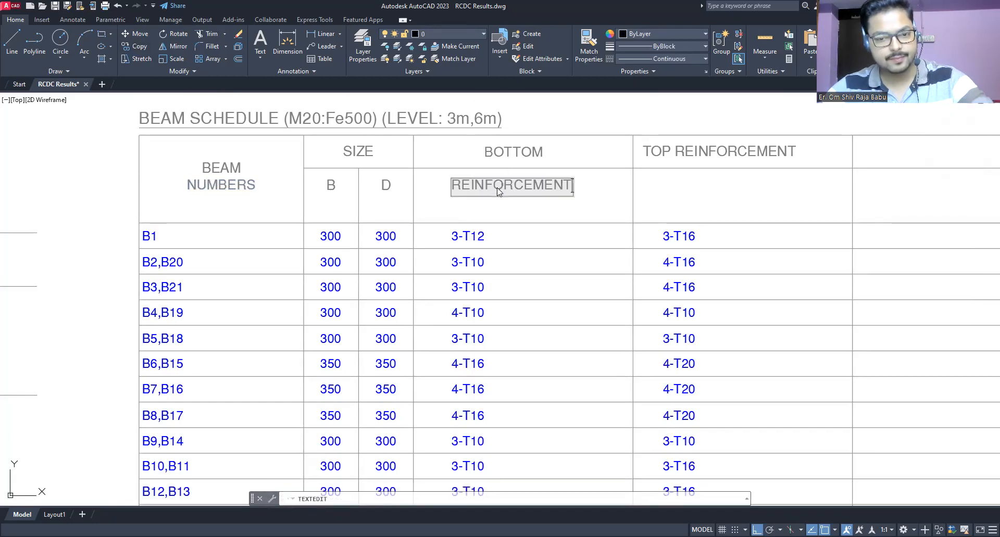
pyautogui.click(517, 211)
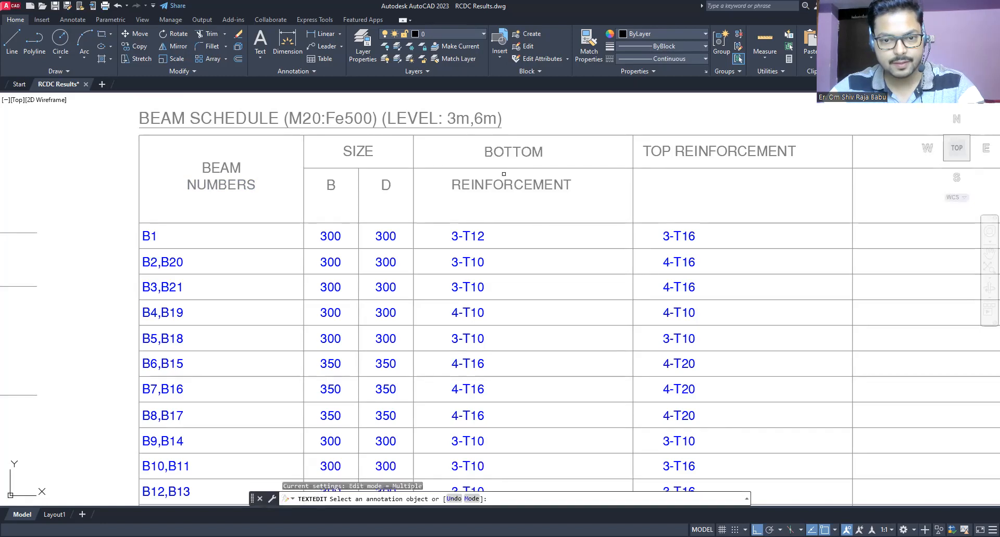
pyautogui.press('Escape')
pyautogui.press('Escape')
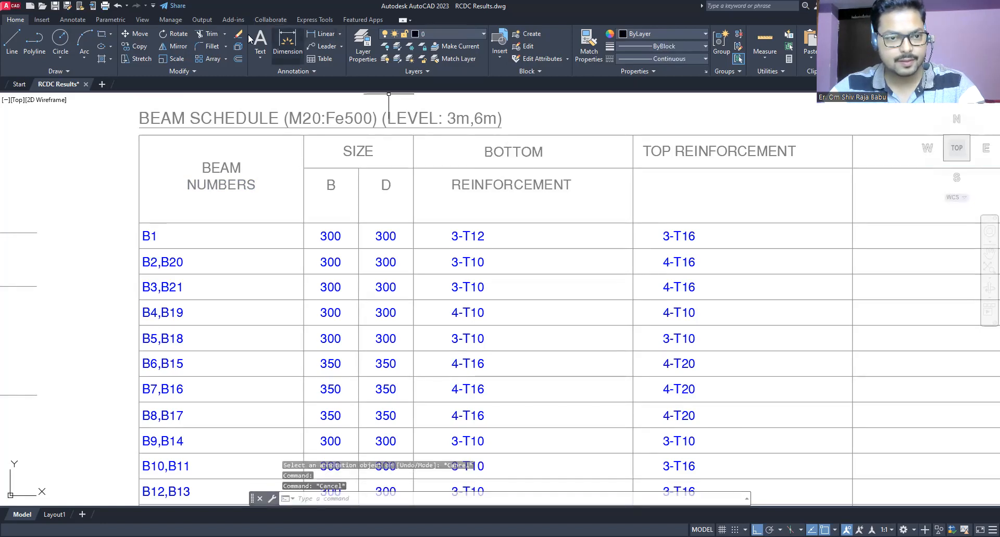
# Trim the horizontal header line segments that cross the bottom and top reinforcement heading cells
pyautogui.click(208, 35)
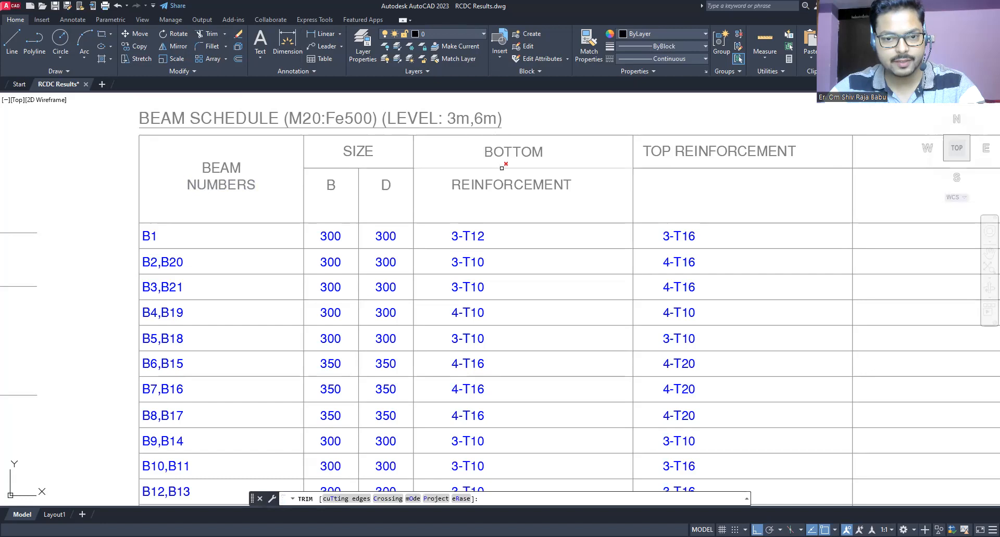
pyautogui.click(502, 167)
pyautogui.click(677, 166)
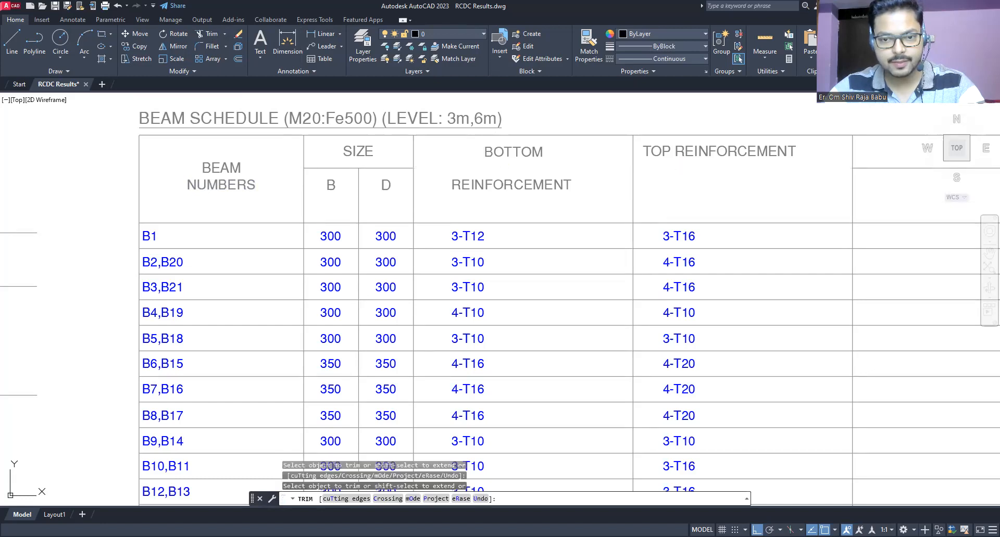
pyautogui.press('Escape')
# Move the BOTTOM and REINFORCEMENT heading texts horizontally toward the SIZE columns, above the bottom bar values
pyautogui.click(515, 151)
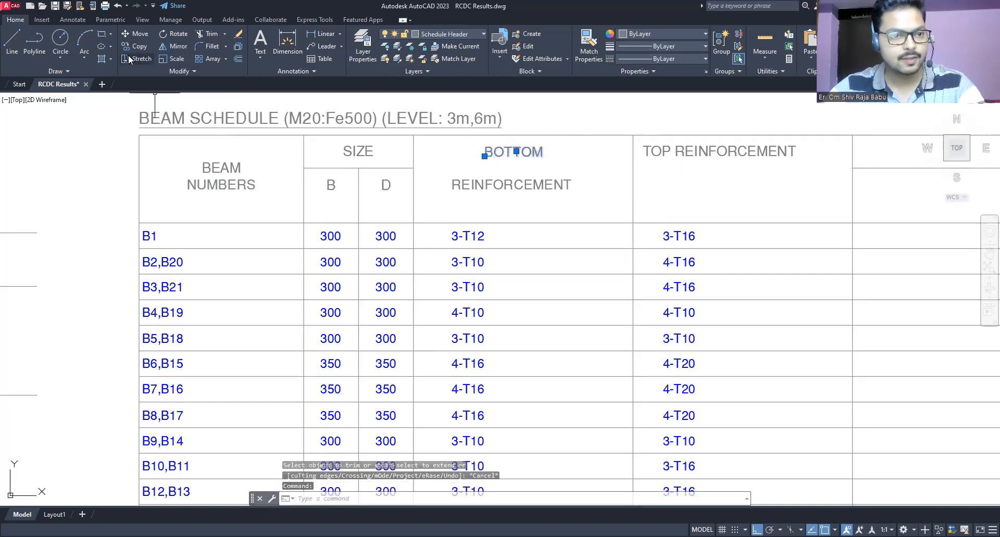
pyautogui.click(142, 35)
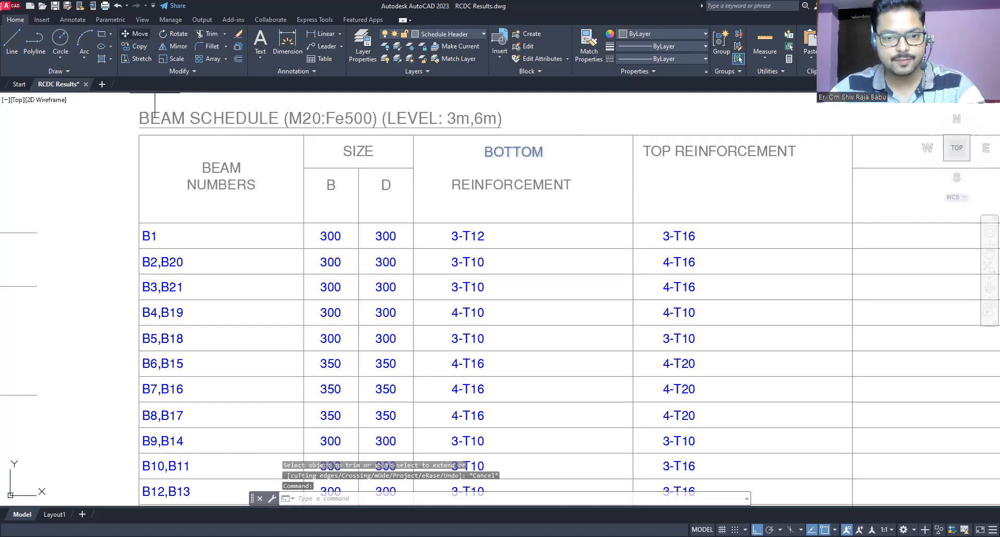
pyautogui.click(569, 182)
pyautogui.click(515, 183)
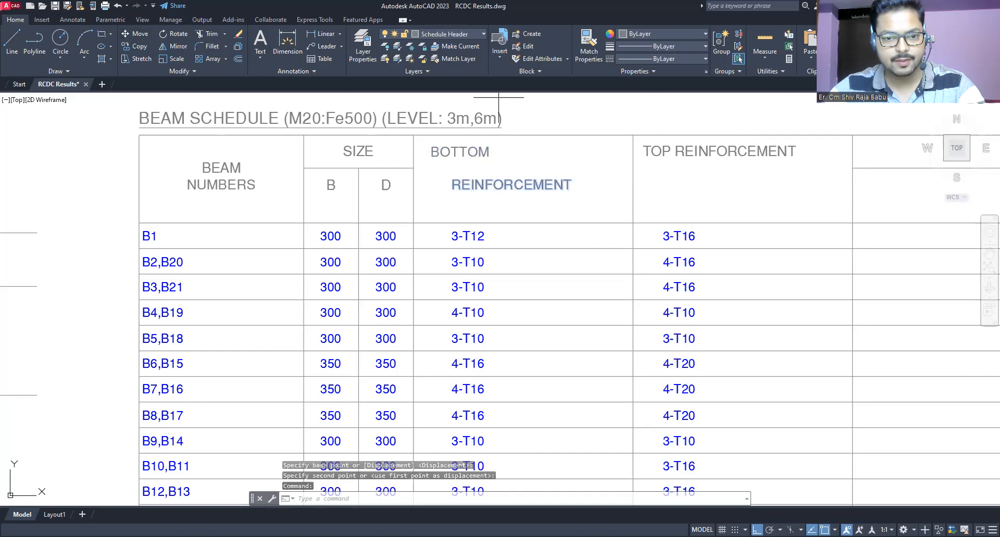
pyautogui.click(463, 152)
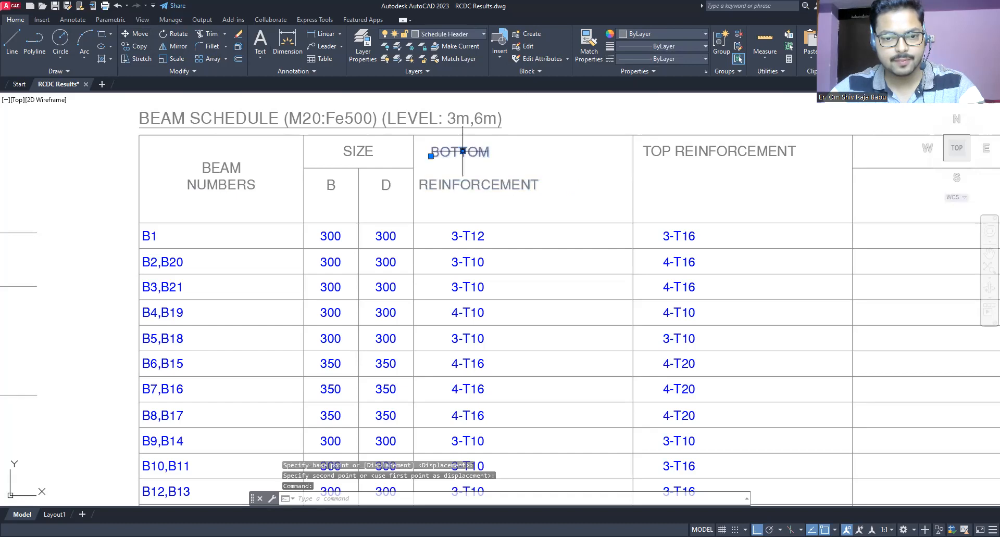
pyautogui.press('Escape')
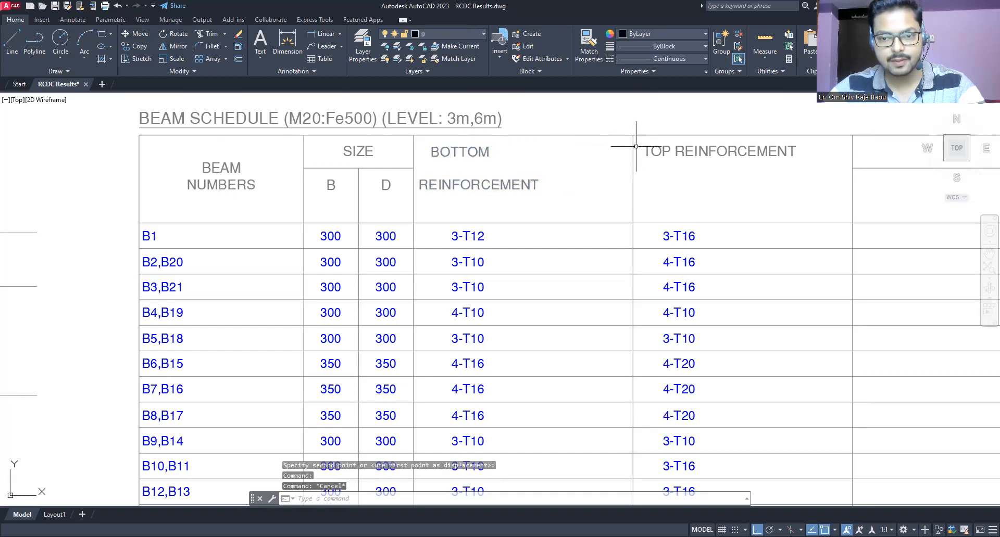
# Move the divider beside the bottom bars, the TOP REINFORCEMENT heading and the top bar values toward the bottom bar column to narrow it
pyautogui.scroll(-4, 600, 99)
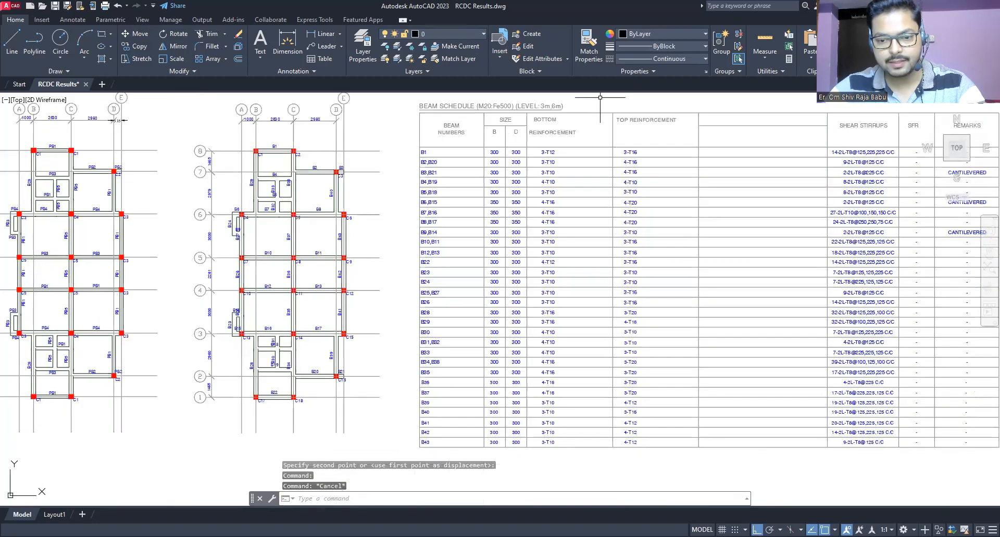
pyautogui.click(600, 97)
pyautogui.click(699, 471)
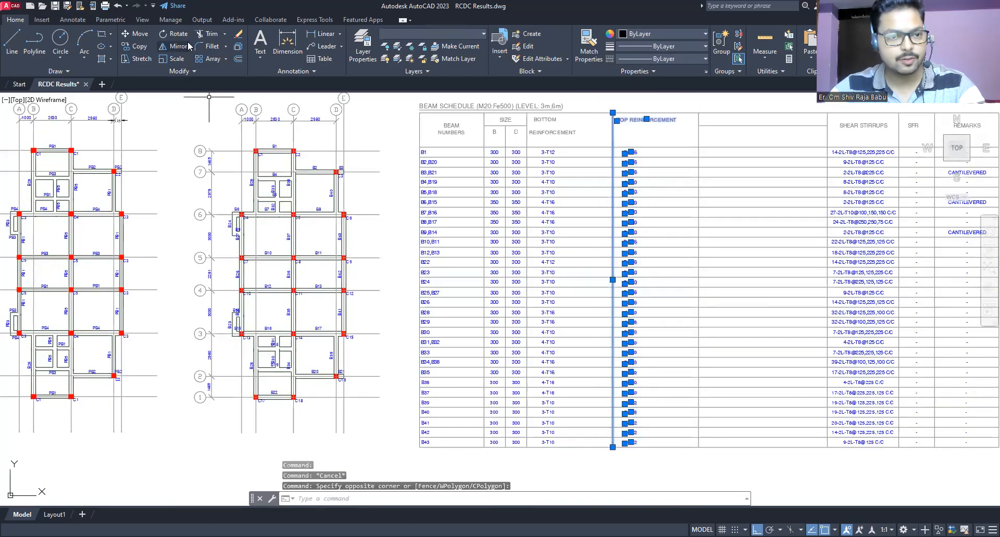
pyautogui.click(137, 33)
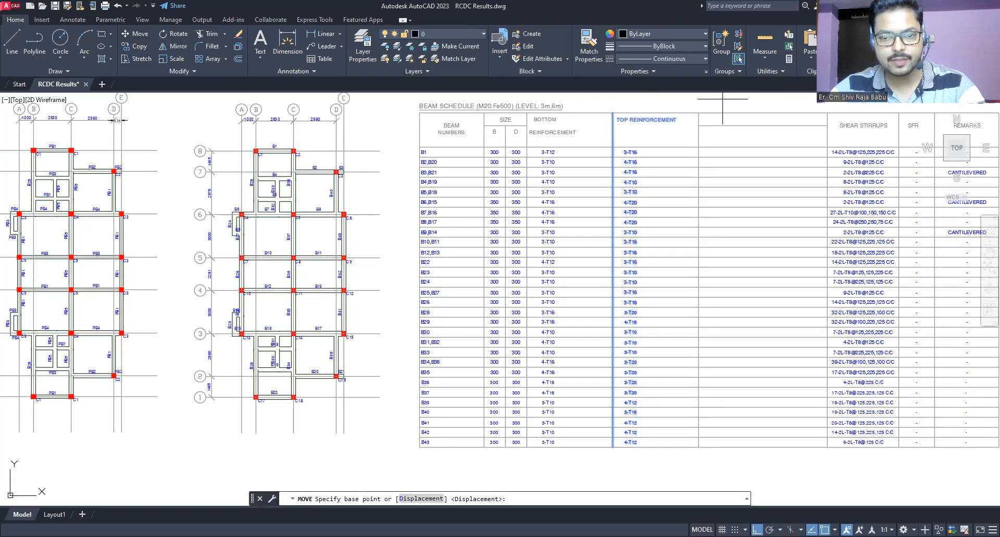
pyautogui.click(722, 99)
pyautogui.press('Escape')
# Copy the REINFORCEMENT text from the bottom bar column horizontally to below the TOP REINFORCEMENT heading
pyautogui.scroll(4, 576, 103)
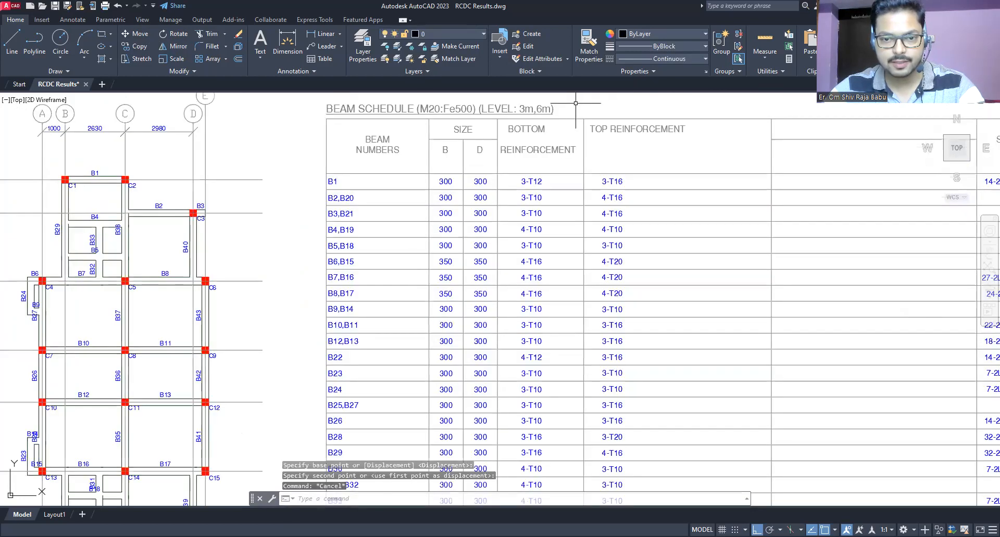
pyautogui.scroll(2, 575, 104)
pyautogui.click(477, 212)
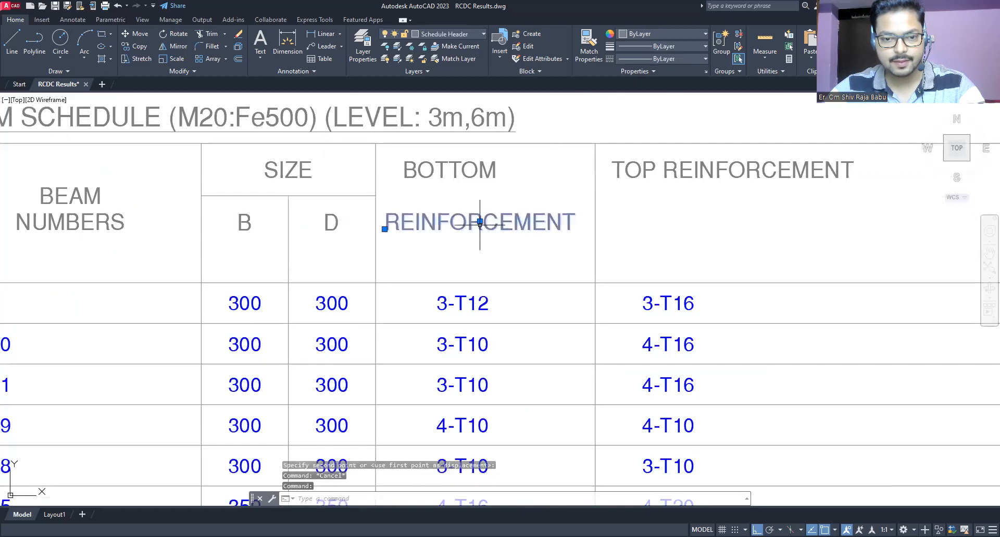
pyautogui.click(137, 47)
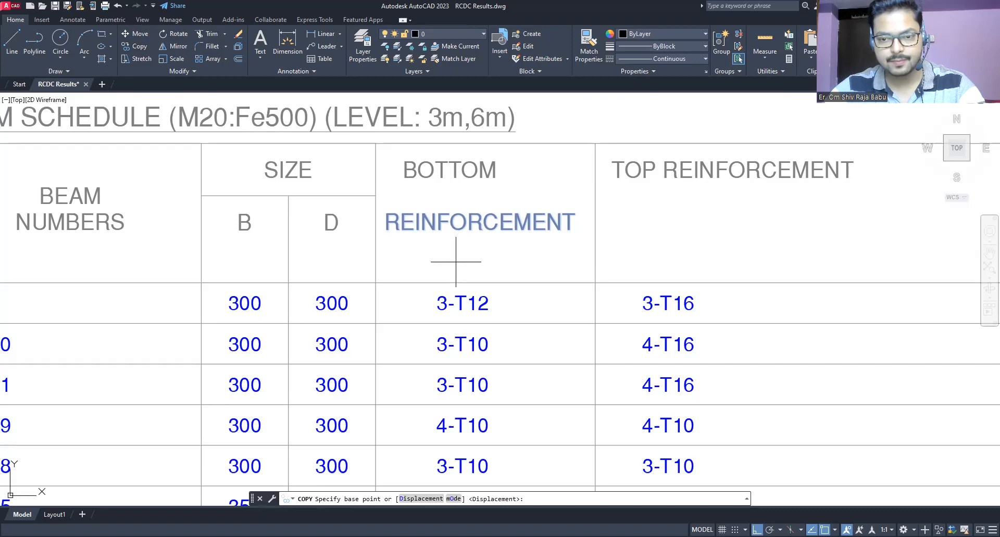
pyautogui.click(456, 262)
pyautogui.click(683, 261)
pyautogui.press('Escape')
# Shorten the TOP REINFORCEMENT heading text to TOP
pyautogui.click(733, 169)
pyautogui.doubleClick(658, 171)
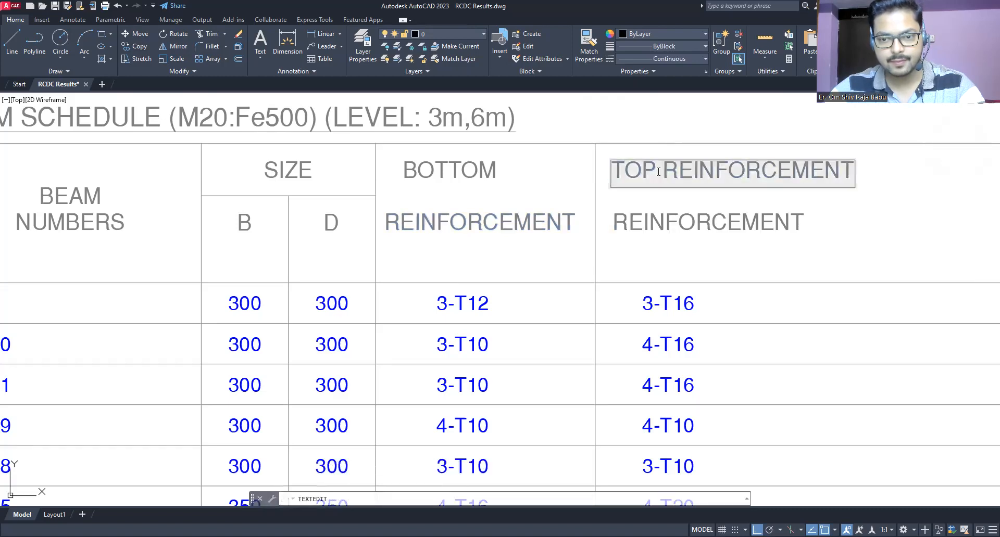
pyautogui.moveTo(659, 171); pyautogui.dragTo(879, 174)
pyautogui.press('Delete')
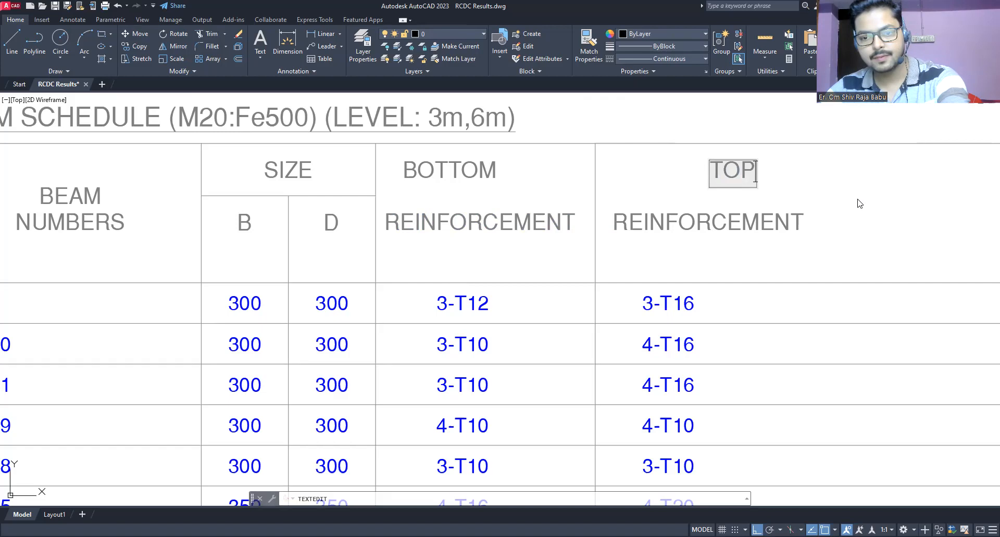
# Move the TOP heading text horizontally toward the bottom bar column, above the start of its REINFORCEMENT line
pyautogui.click(861, 228)
pyautogui.press('Escape')
pyautogui.click(716, 167)
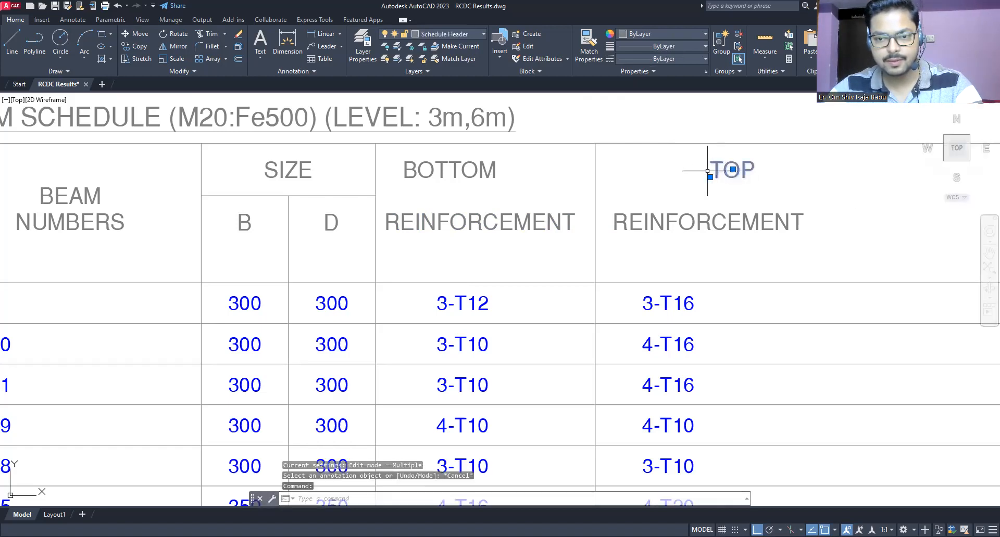
pyautogui.click(137, 33)
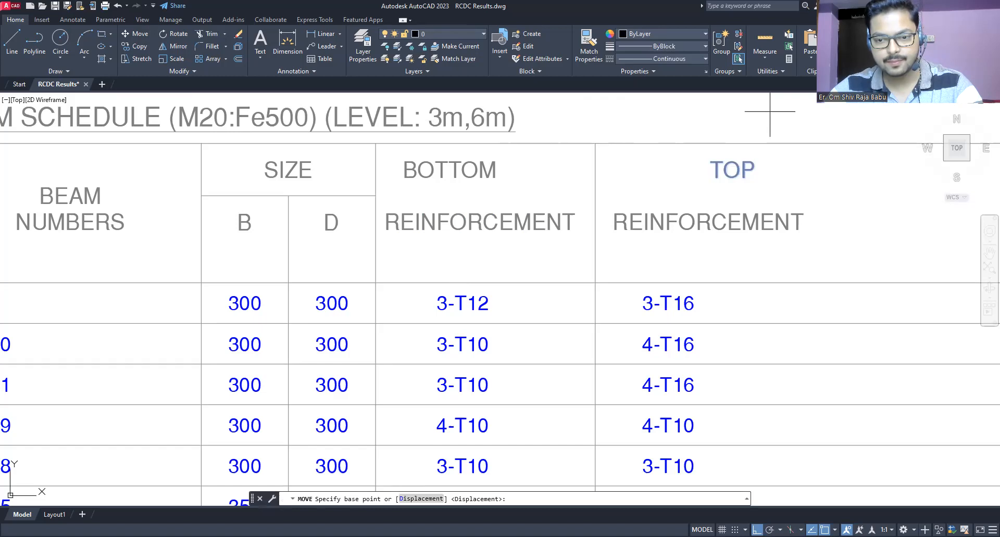
pyautogui.scroll(-4, 599, 198)
pyautogui.click(770, 212)
pyautogui.press('Escape')
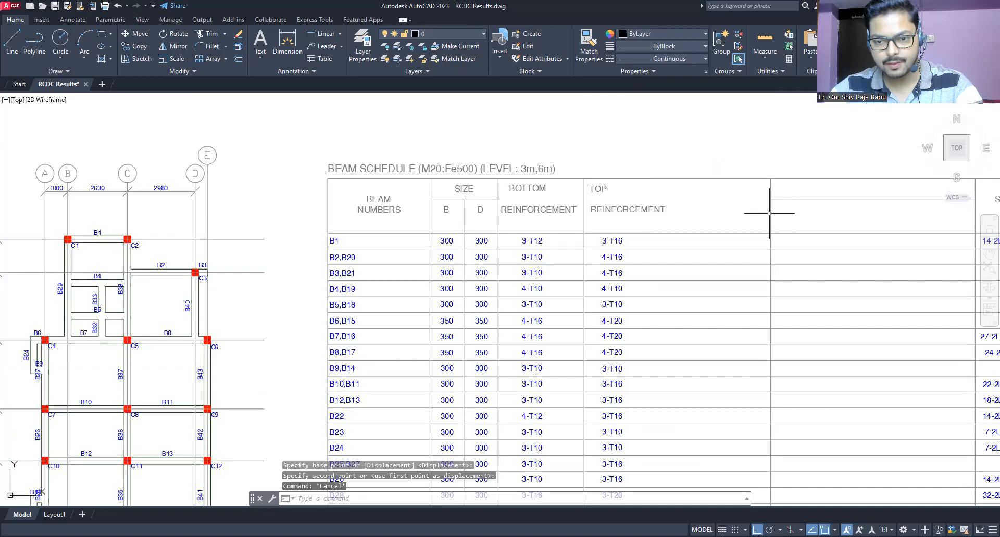
# Move the divider on the far side of the top bar values toward them to narrow the top reinforcement column
pyautogui.click(771, 212)
pyautogui.click(500, 98)
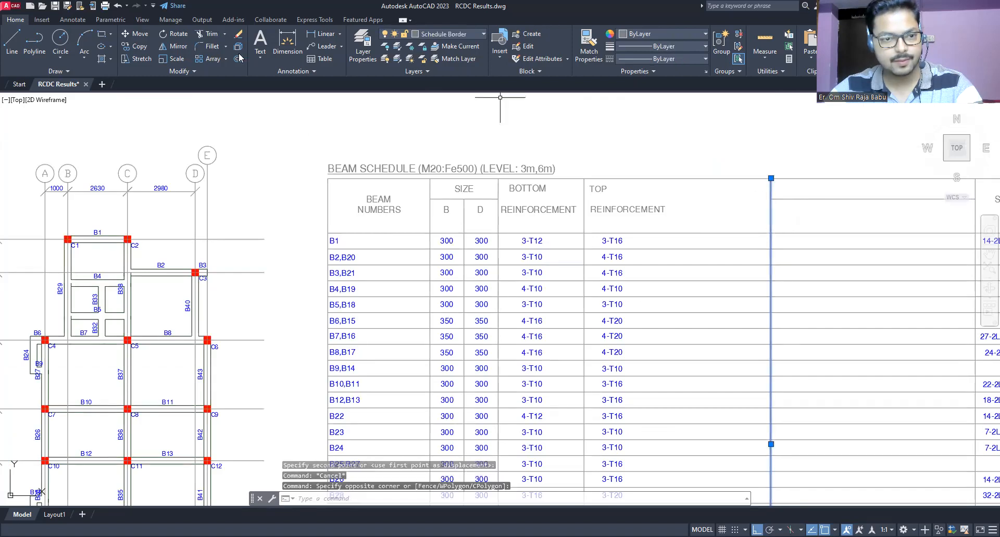
pyautogui.click(136, 34)
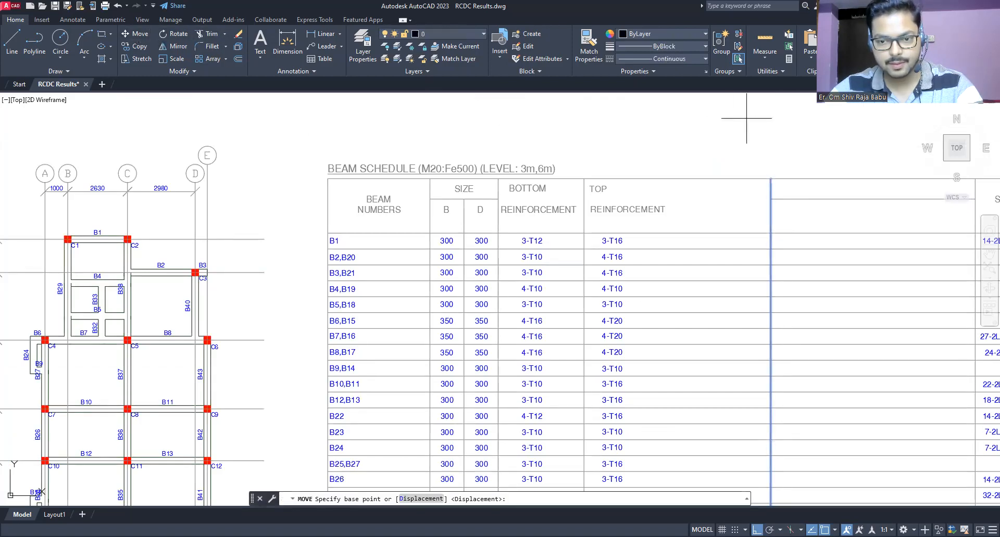
pyautogui.click(746, 119)
pyautogui.press('Escape')
# Examine the beam layout plans and the beam numbers, sizes and reinforcement in the beam schedule
pyautogui.scroll(-3, 444, 144)
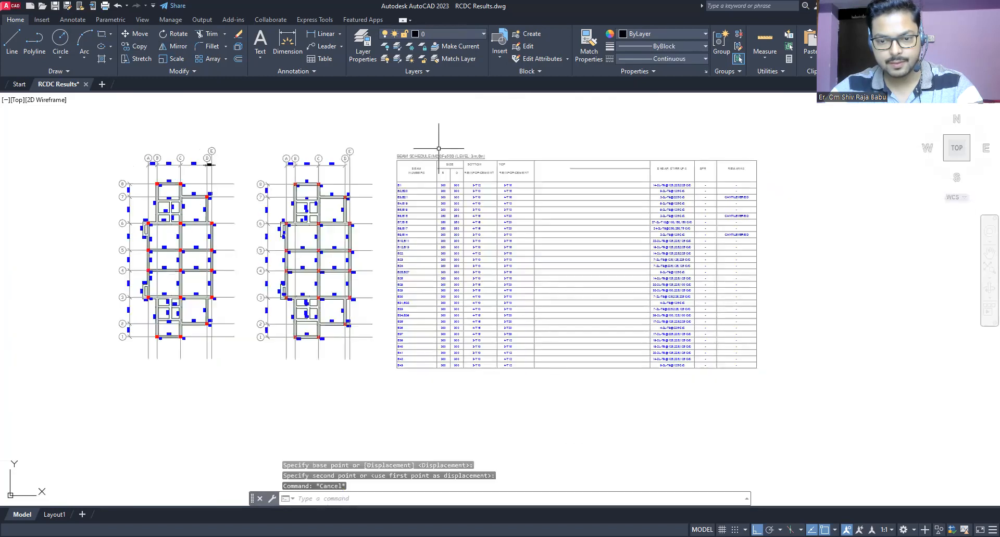
pyautogui.scroll(4, 406, 260)
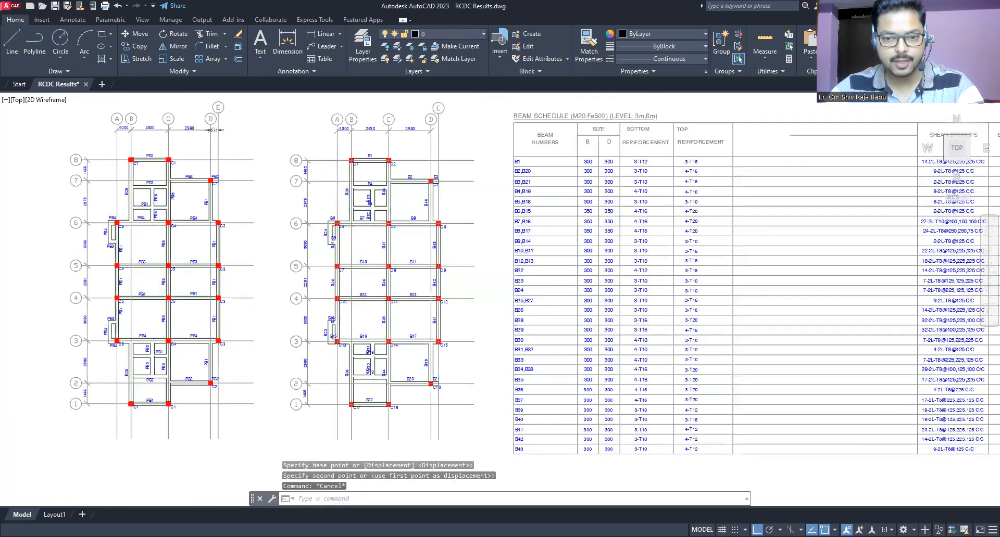
pyautogui.scroll(-2, 300, 206)
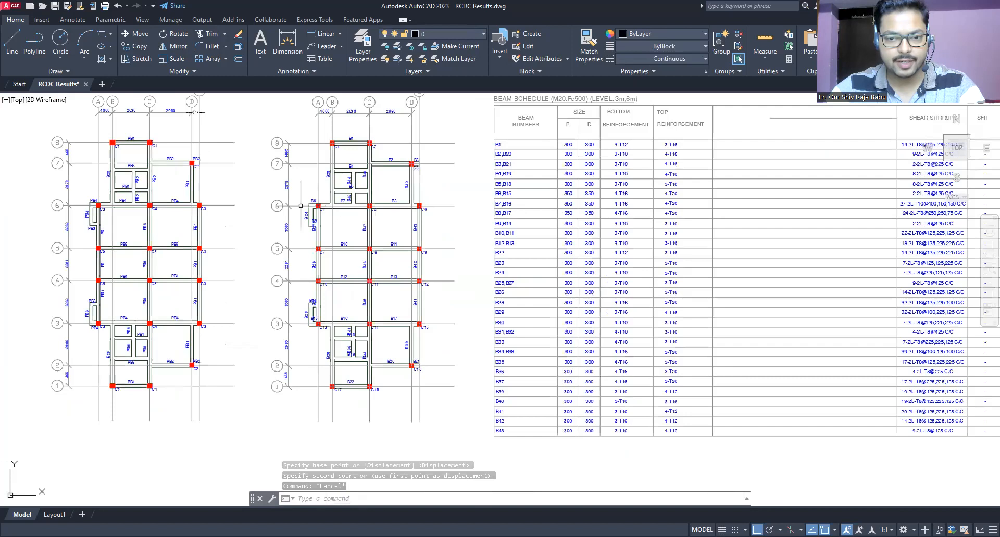
pyautogui.scroll(2, 317, 228)
pyautogui.moveTo(318, 228)
pyautogui.mouseDown(button='middle')
pyautogui.moveTo(304, 265)
pyautogui.moveTo(292, 268)
pyautogui.moveTo(337, 268)
pyautogui.moveTo(188, 254)
pyautogui.mouseUp(button='middle')
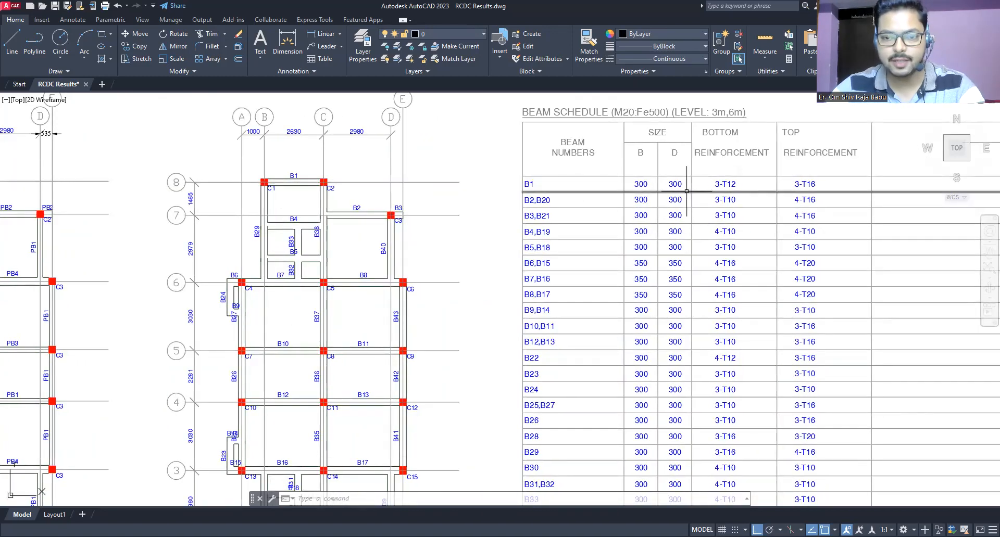
pyautogui.moveTo(641, 288); pyautogui.dragTo(578, 196, button='middle')
pyautogui.middleClick(578, 195)
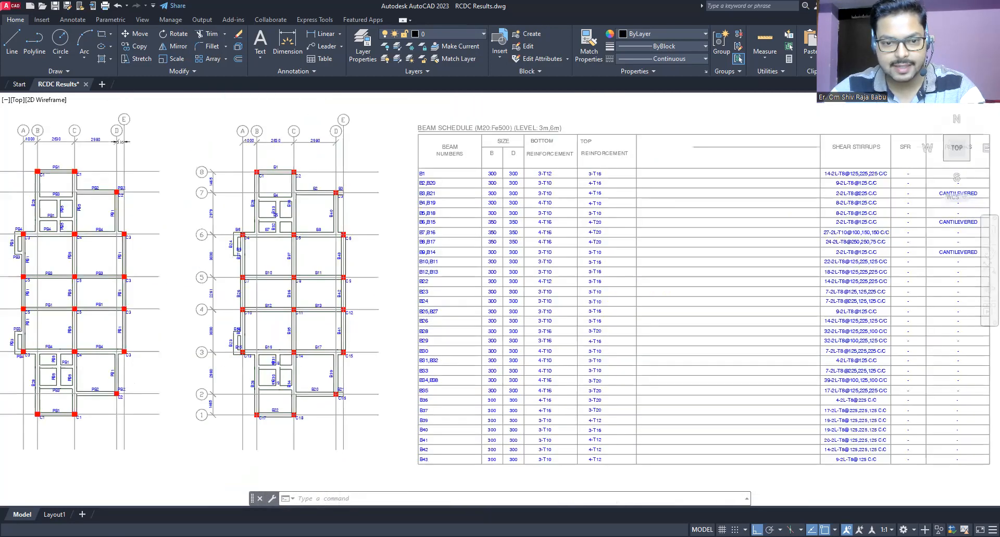
pyautogui.scroll(4, 485, 145)
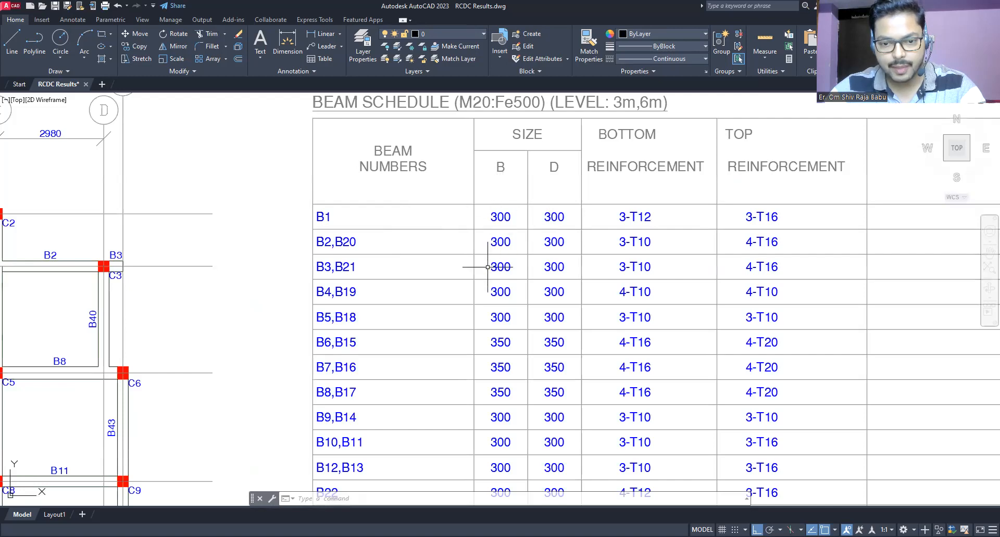
# Color the sizes and the bottom and top bar values of rows B6,B15 to B8,B17 orange (205,105,40)
pyautogui.moveTo(556, 326); pyautogui.dragTo(553, 209, button='middle')
pyautogui.click(480, 218)
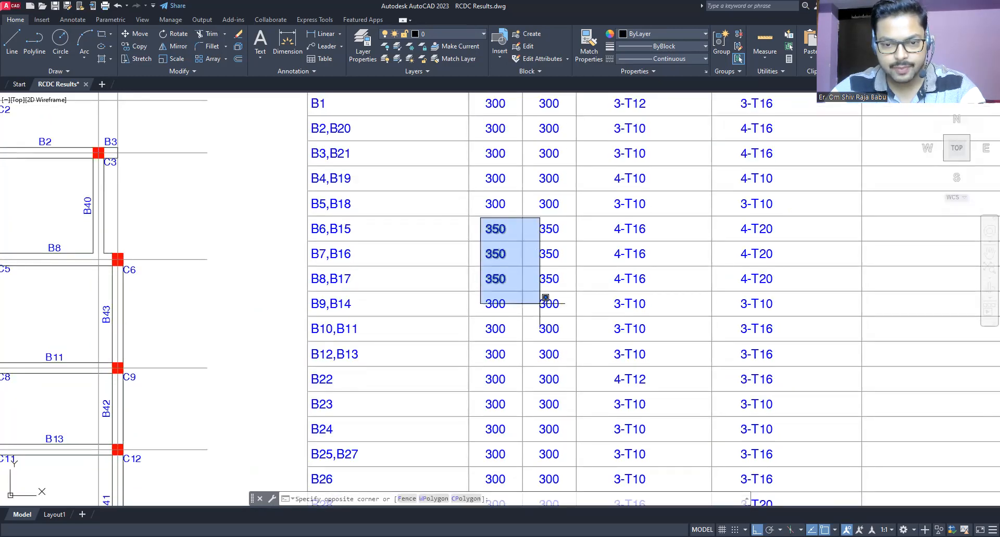
pyautogui.click(818, 294)
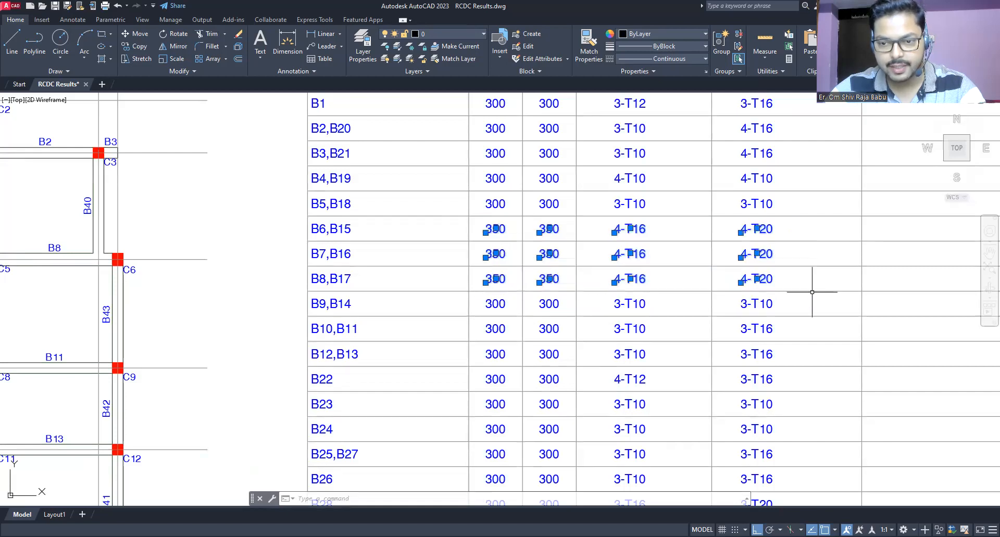
pyautogui.click(657, 33)
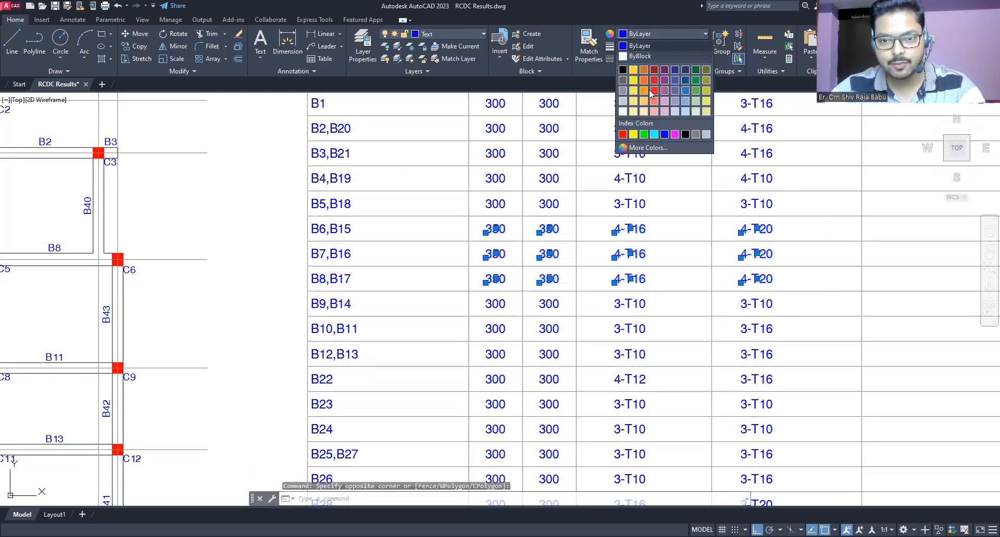
pyautogui.click(644, 81)
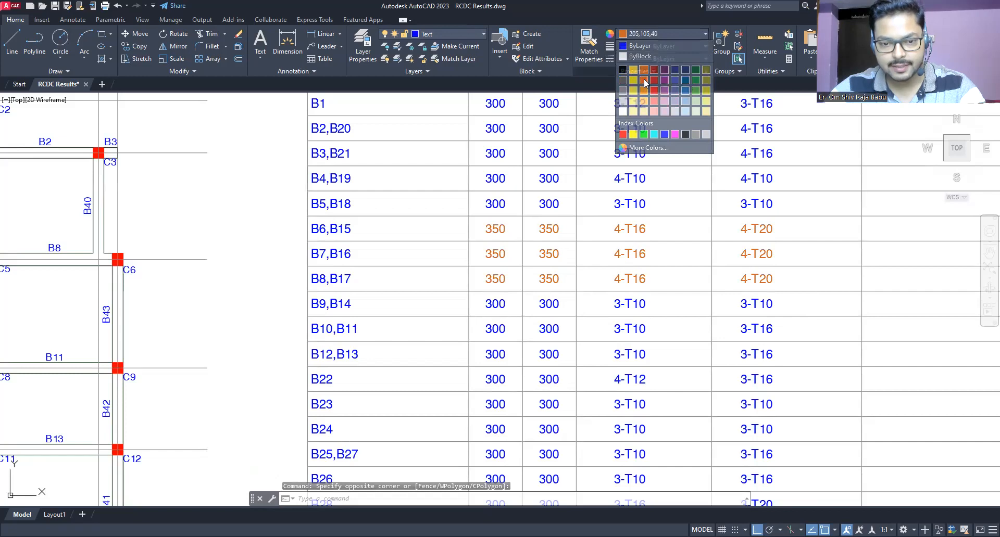
pyautogui.press('Escape')
# Examine the beam sizes and the bottom and top reinforcement values through all rows of the schedule
pyautogui.moveTo(477, 317); pyautogui.dragTo(477, 288, button='middle')
pyautogui.moveTo(486, 389)
pyautogui.mouseDown(button='middle')
pyautogui.moveTo(471, 299)
pyautogui.moveTo(468, 139)
pyautogui.mouseUp(button='middle')
pyautogui.moveTo(501, 302)
pyautogui.mouseDown(button='middle')
pyautogui.moveTo(494, 321)
pyautogui.moveTo(491, 109)
pyautogui.moveTo(493, 400)
pyautogui.mouseUp(button='middle')
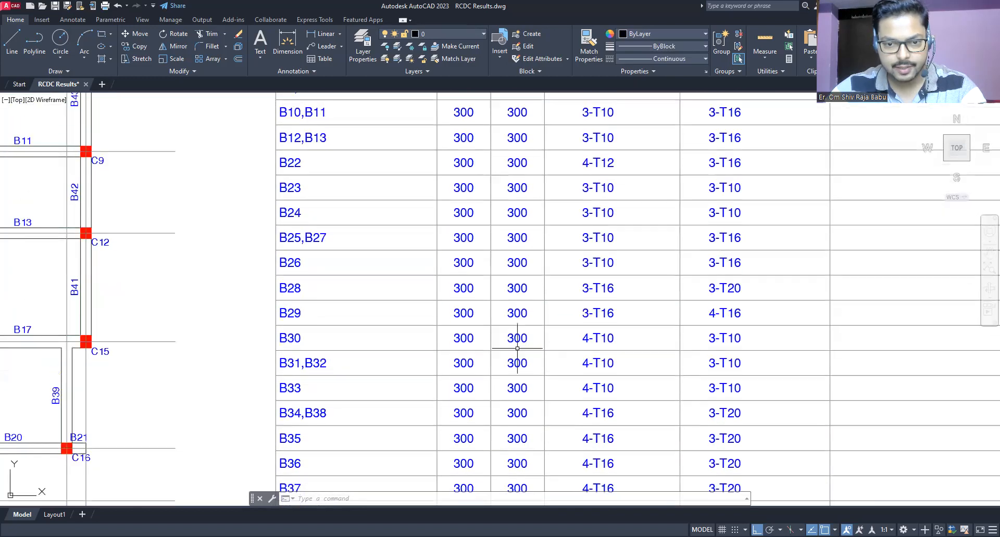
pyautogui.moveTo(529, 187)
pyautogui.mouseDown(button='middle')
pyautogui.moveTo(513, 404)
pyautogui.moveTo(510, 194)
pyautogui.moveTo(492, 296)
pyautogui.mouseUp(button='middle')
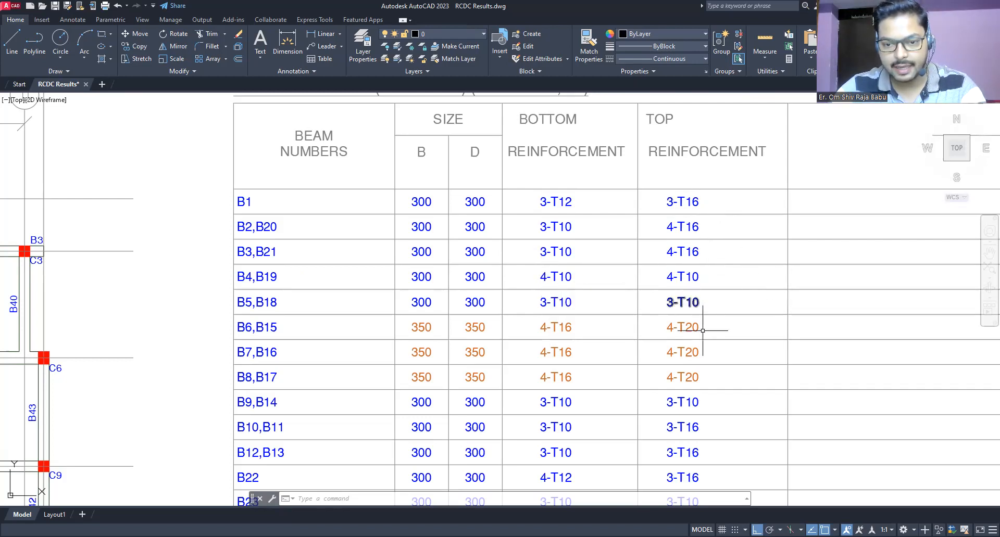
pyautogui.moveTo(642, 423)
pyautogui.mouseDown(button='middle')
pyautogui.moveTo(614, 371)
pyautogui.moveTo(619, 248)
pyautogui.mouseUp(button='middle')
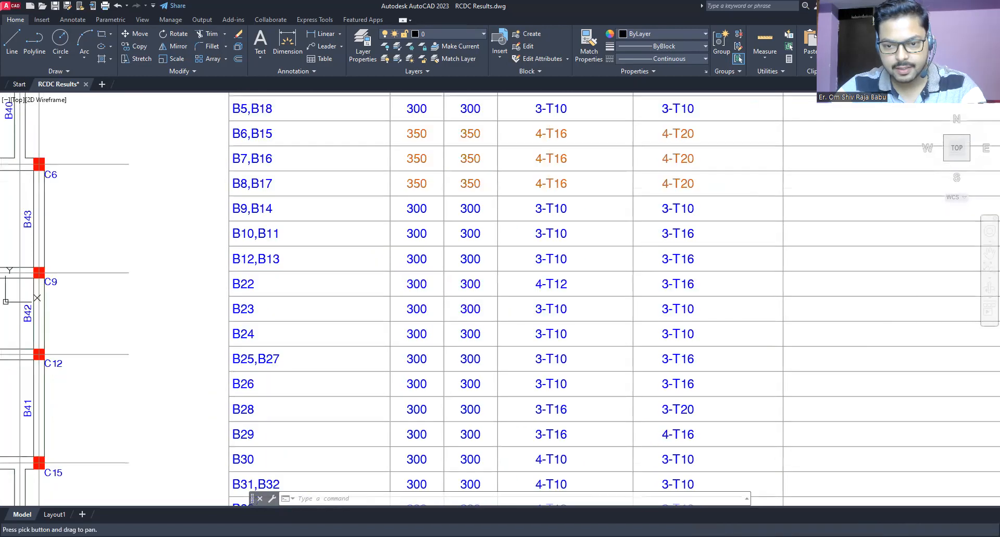
pyautogui.scroll(-2, 638, 190)
pyautogui.moveTo(656, 317)
pyautogui.mouseDown(button='middle')
pyautogui.moveTo(650, 356)
pyautogui.moveTo(632, 217)
pyautogui.mouseUp(button='middle')
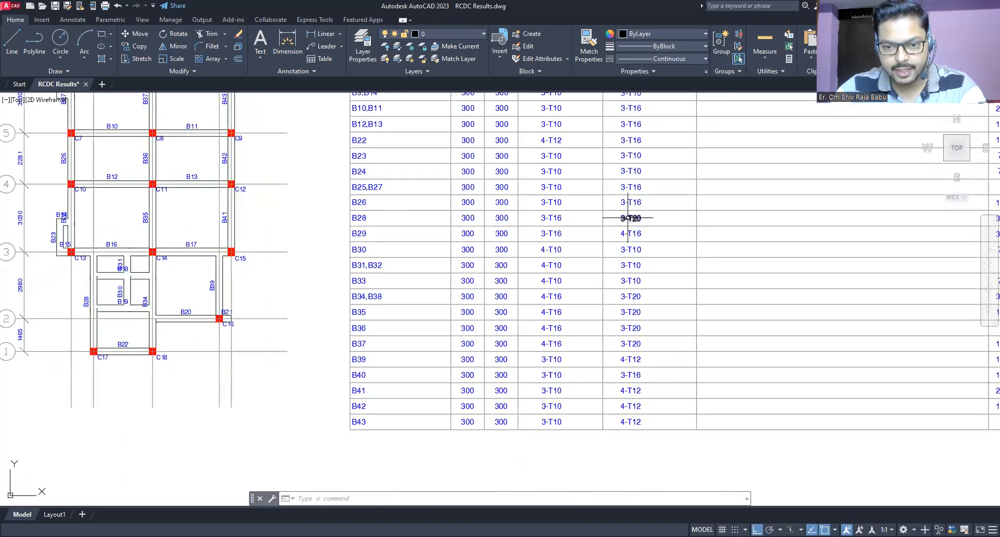
pyautogui.scroll(4, 632, 209)
pyautogui.moveTo(643, 484); pyautogui.dragTo(630, 125, button='middle')
pyautogui.moveTo(627, 382)
pyautogui.mouseDown(button='middle')
pyautogui.moveTo(627, 177)
pyautogui.moveTo(628, 380)
pyautogui.mouseUp(button='middle')
pyautogui.moveTo(636, 217); pyautogui.dragTo(641, 480, button='middle')
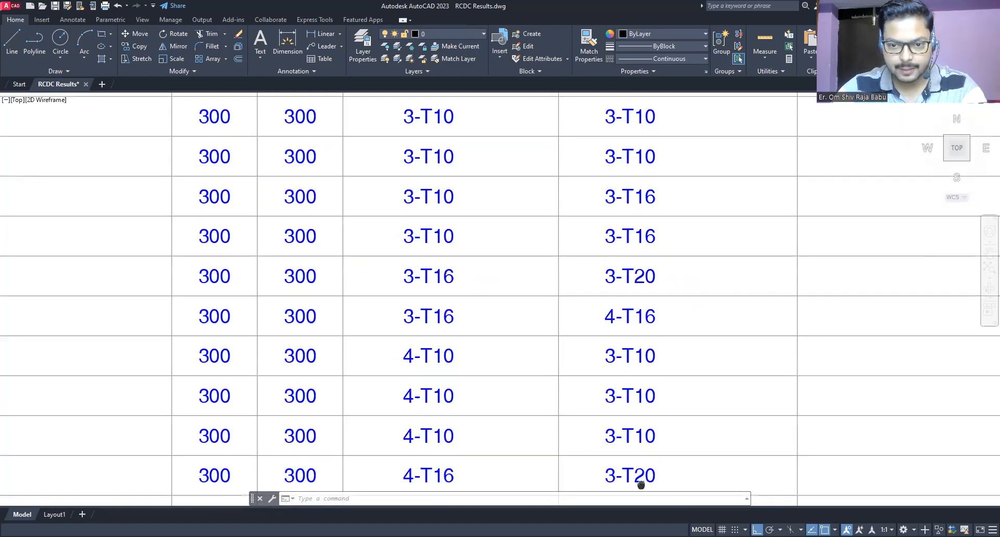
pyautogui.moveTo(647, 264); pyautogui.dragTo(647, 350, button='middle')
pyautogui.moveTo(633, 184); pyautogui.dragTo(634, 225, button='middle')
pyautogui.moveTo(634, 143); pyautogui.dragTo(641, 329, button='middle')
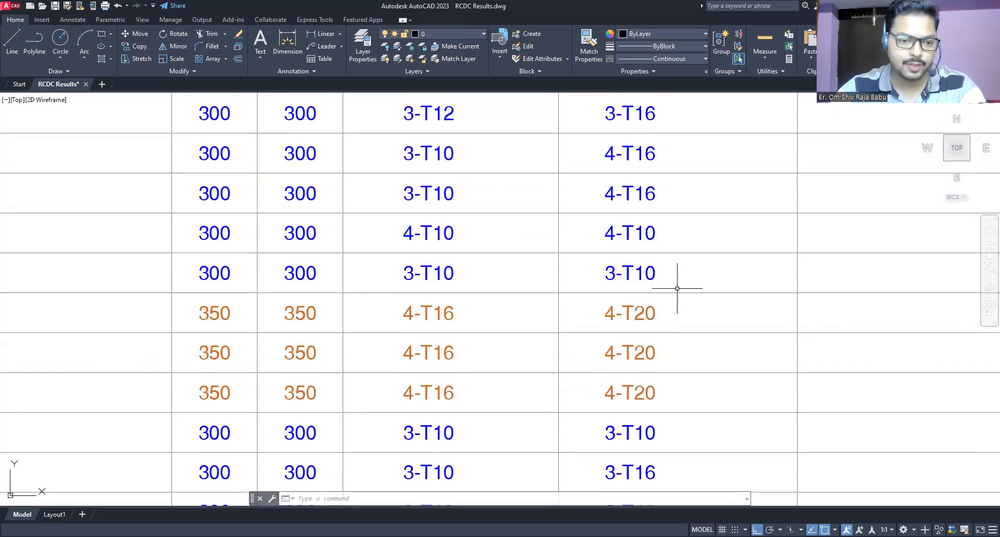
pyautogui.moveTo(641, 217); pyautogui.dragTo(635, 333, button='middle')
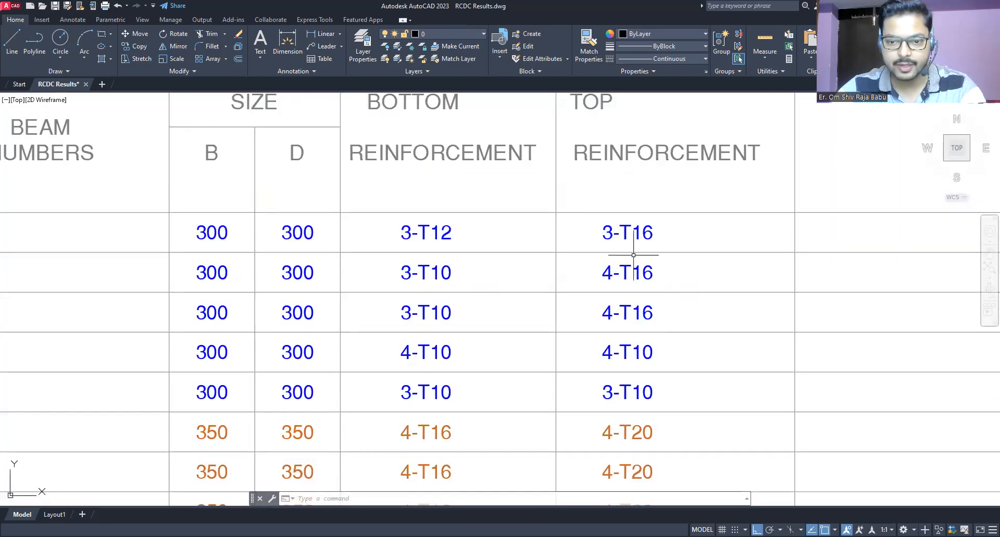
pyautogui.scroll(-2, 631, 265)
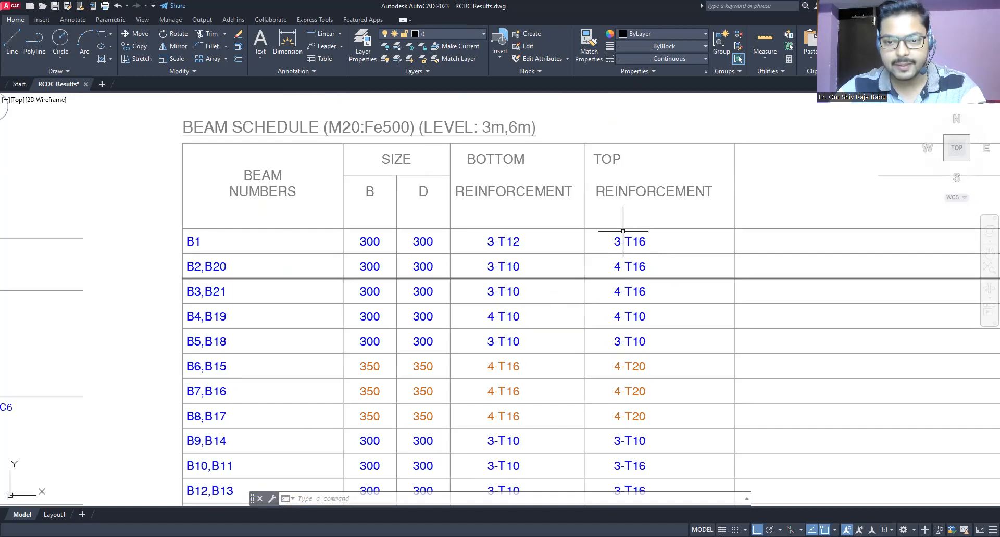
pyautogui.scroll(2, 587, 241)
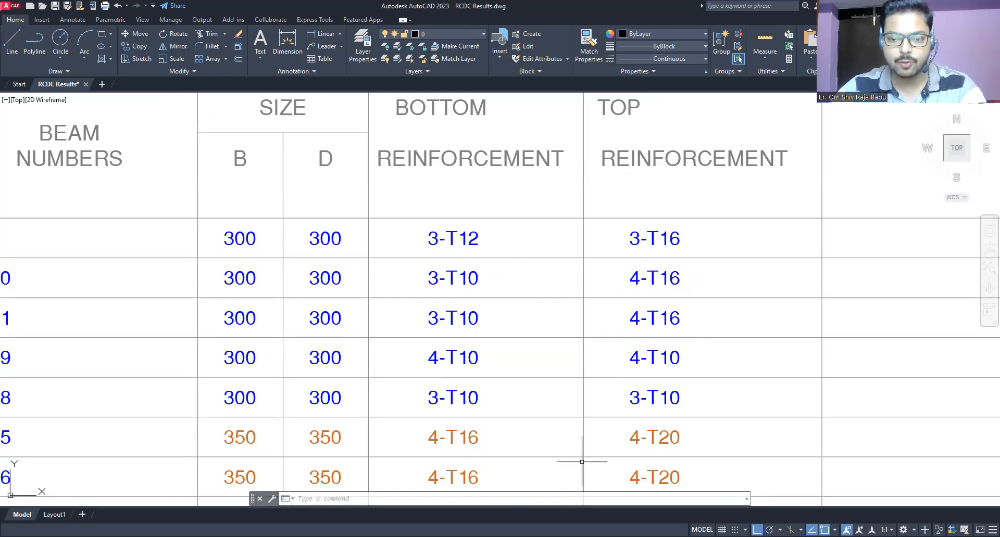
# Change the top reinforcement of row B2,B20 to 3-T20
pyautogui.click(633, 278)
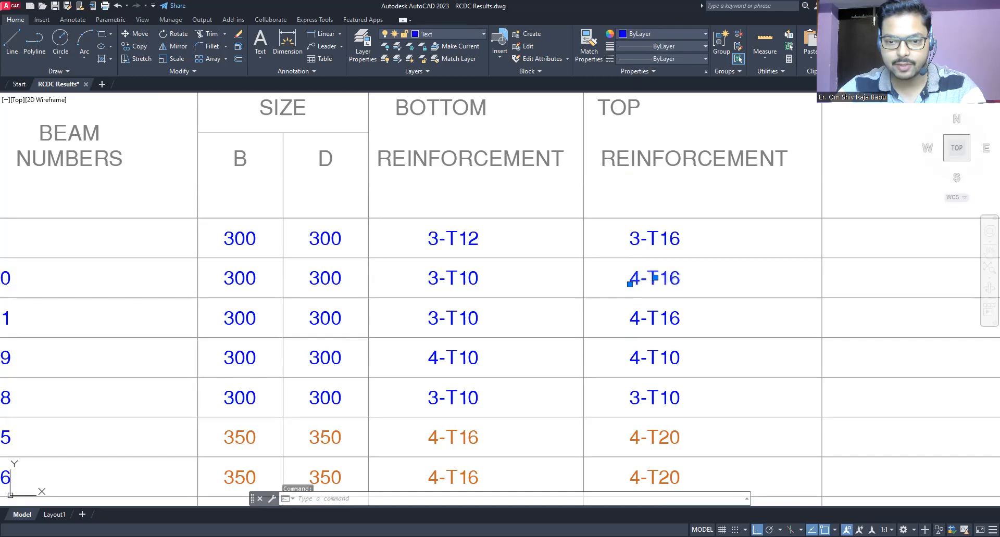
pyautogui.doubleClick(640, 284)
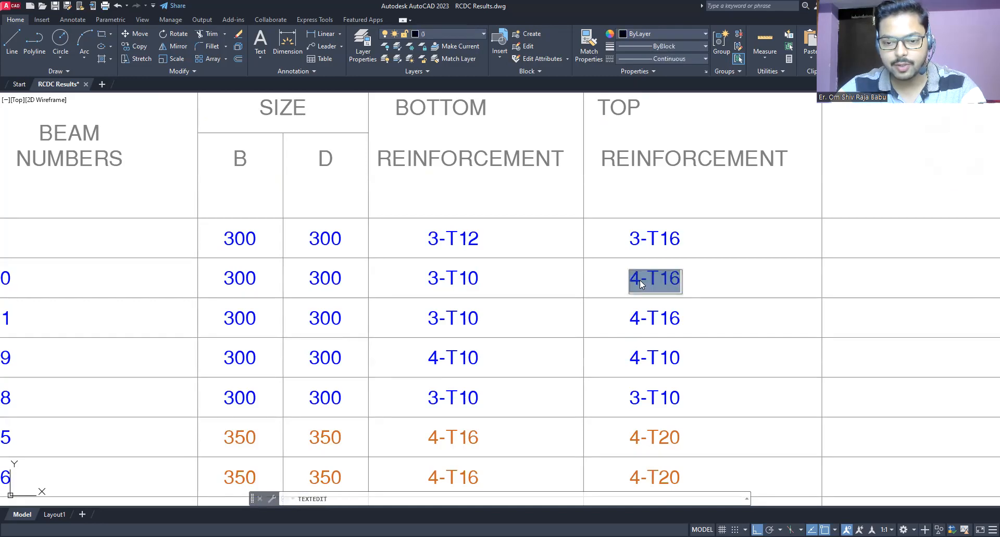
pyautogui.moveTo(639, 280); pyautogui.dragTo(684, 278)
pyautogui.write('3-T20')
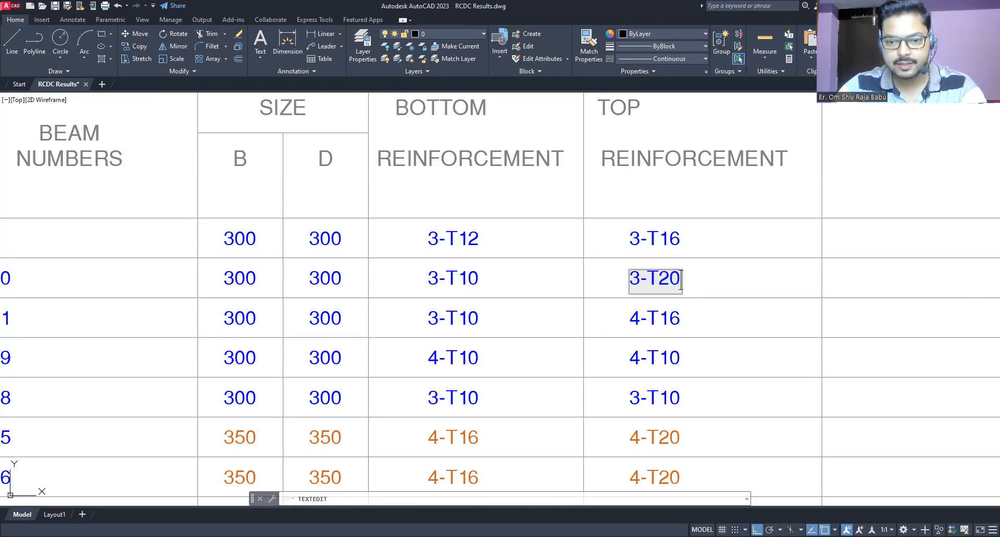
pyautogui.press('Escape')
pyautogui.press('Escape')
# Copy the 3-T20 text from row B2,B20 and paste it as the top reinforcement of row B3,B21
pyautogui.click(655, 278)
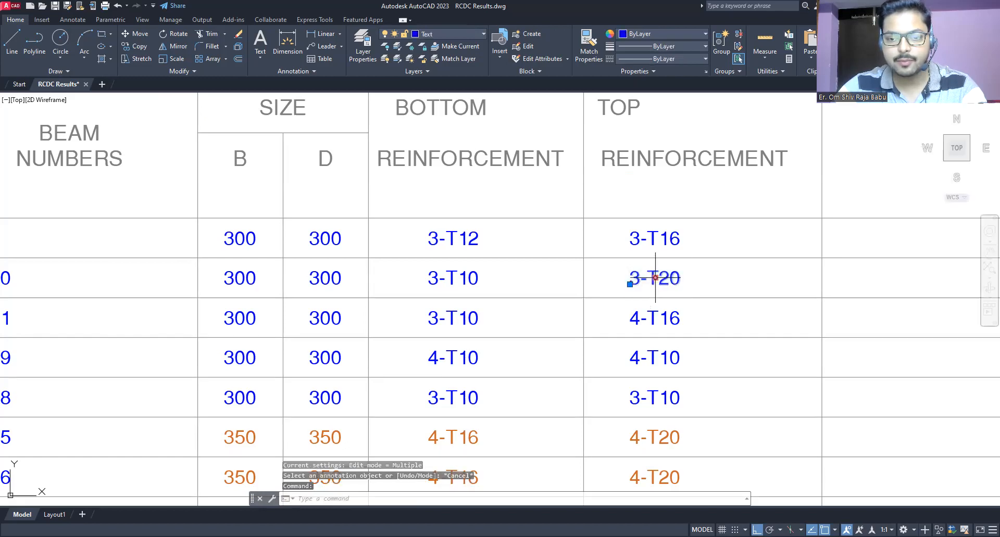
pyautogui.click(655, 278)
pyautogui.press('Escape')
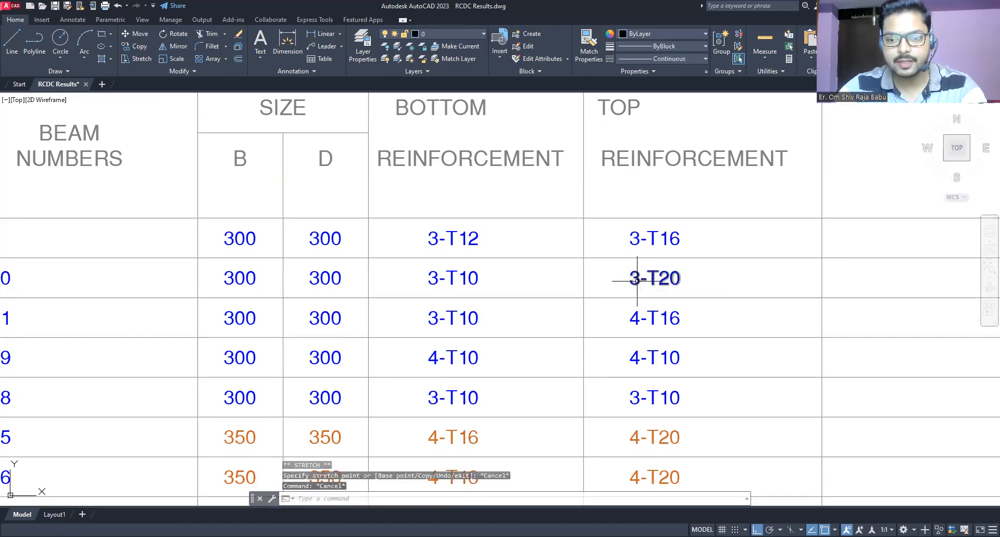
pyautogui.doubleClick(636, 282)
pyautogui.hotkey('ctrl', 'c')
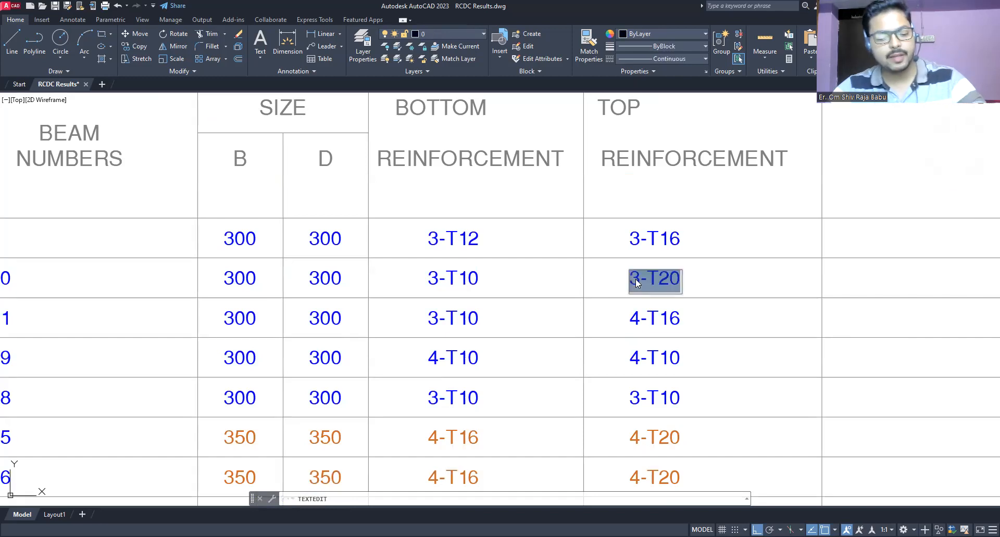
pyautogui.click(757, 290)
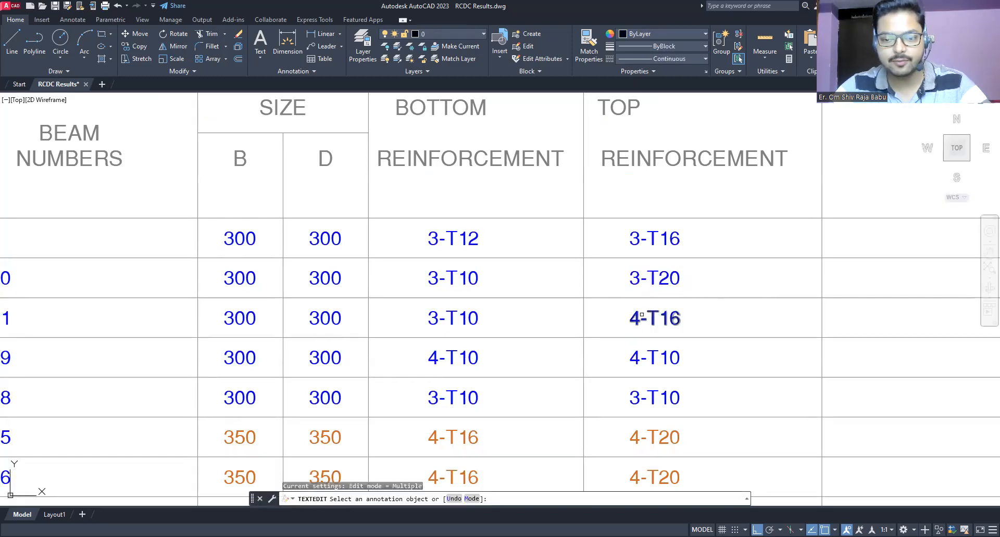
pyautogui.click(654, 319)
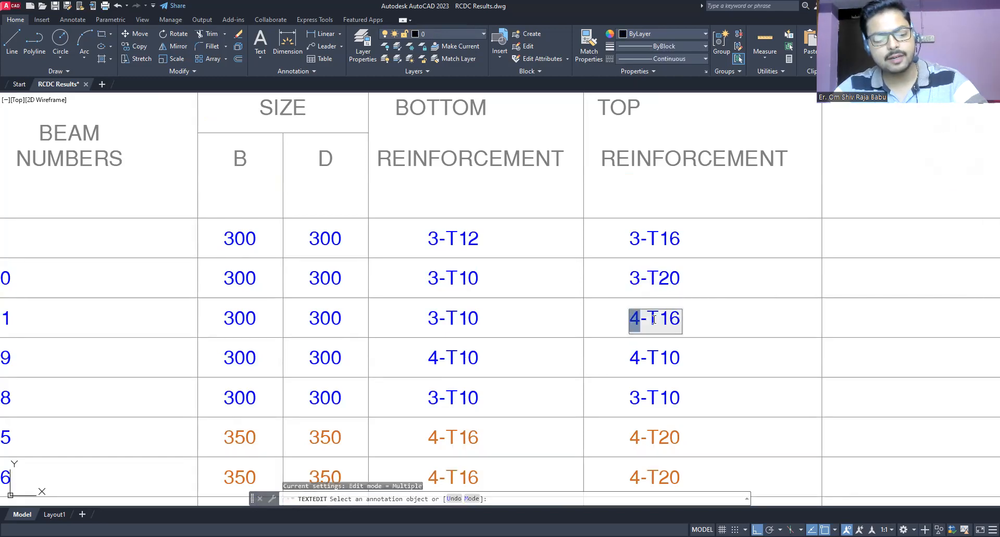
pyautogui.hotkey('ctrl', 'v')
pyautogui.click(737, 343)
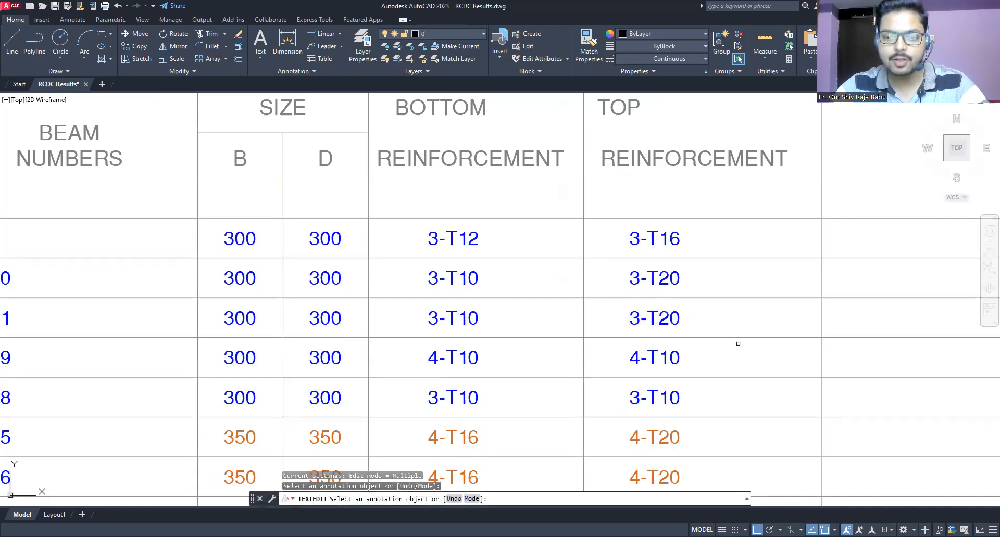
# Change the bottom reinforcement of row B37 to 3-T20
pyautogui.moveTo(647, 352); pyautogui.dragTo(607, 266, button='middle')
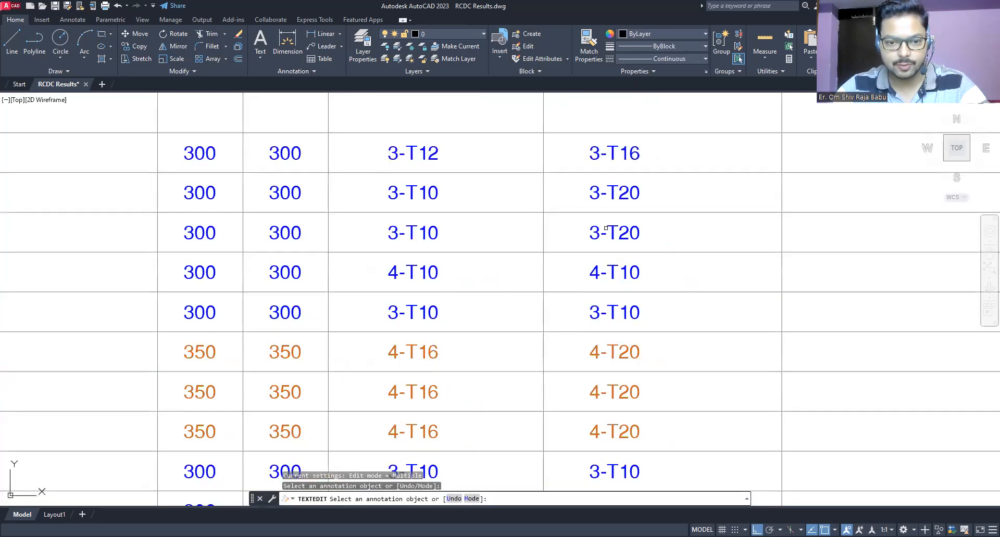
pyautogui.moveTo(589, 388)
pyautogui.mouseDown(button='middle')
pyautogui.moveTo(589, 312)
pyautogui.moveTo(573, 294)
pyautogui.mouseUp(button='middle')
pyautogui.moveTo(562, 391); pyautogui.dragTo(542, 205, button='middle')
pyautogui.moveTo(539, 385); pyautogui.dragTo(549, 232, button='middle')
pyautogui.moveTo(548, 415)
pyautogui.mouseDown(button='middle')
pyautogui.moveTo(538, 411)
pyautogui.moveTo(567, 281)
pyautogui.mouseUp(button='middle')
pyautogui.moveTo(572, 451); pyautogui.dragTo(579, 275, button='middle')
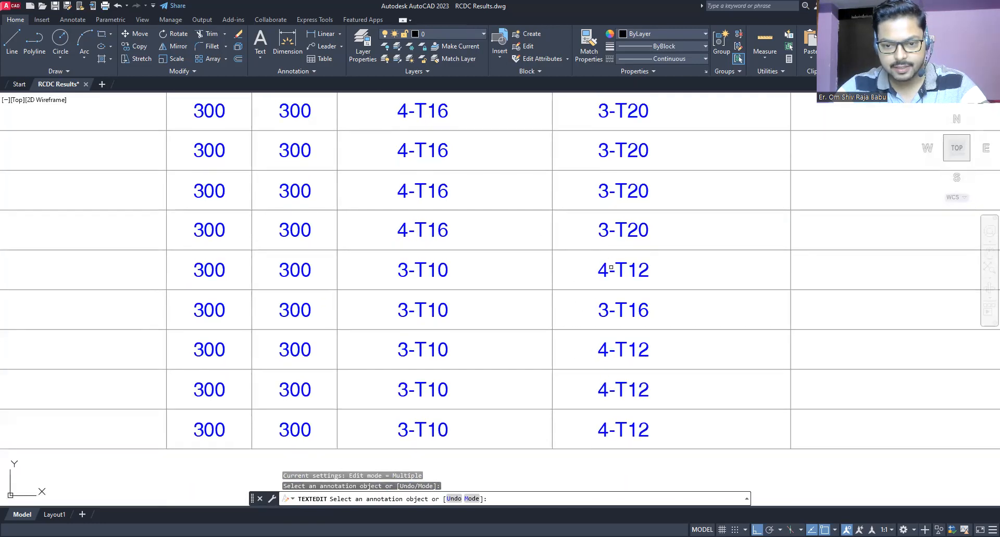
pyautogui.click(437, 234)
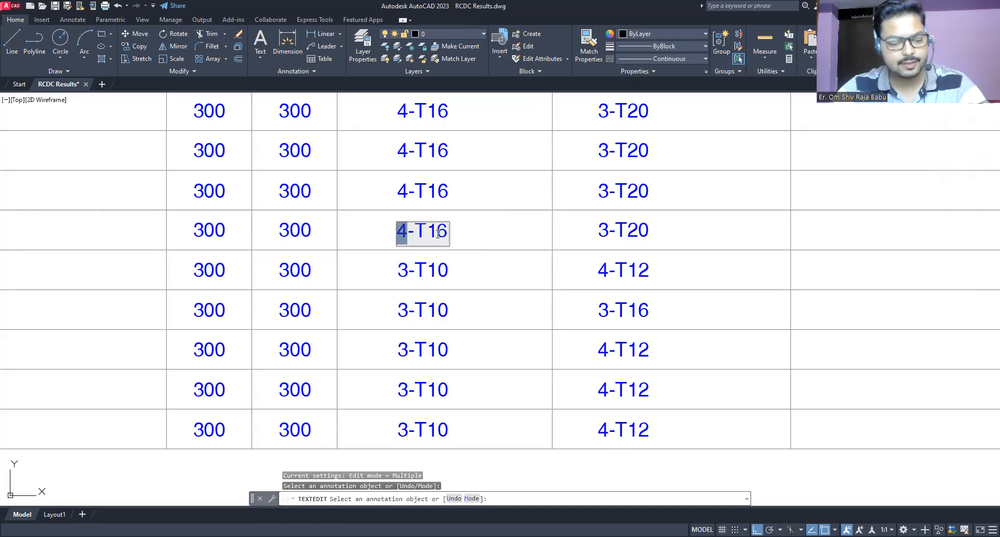
pyautogui.write('3-T20')
pyautogui.press('Return')
# Change the bottom reinforcement of row B36 to 3-T20
pyautogui.moveTo(448, 232)
pyautogui.mouseDown(button='middle')
pyautogui.moveTo(489, 339)
pyautogui.moveTo(419, 310)
pyautogui.mouseUp(button='middle')
pyautogui.click(433, 317)
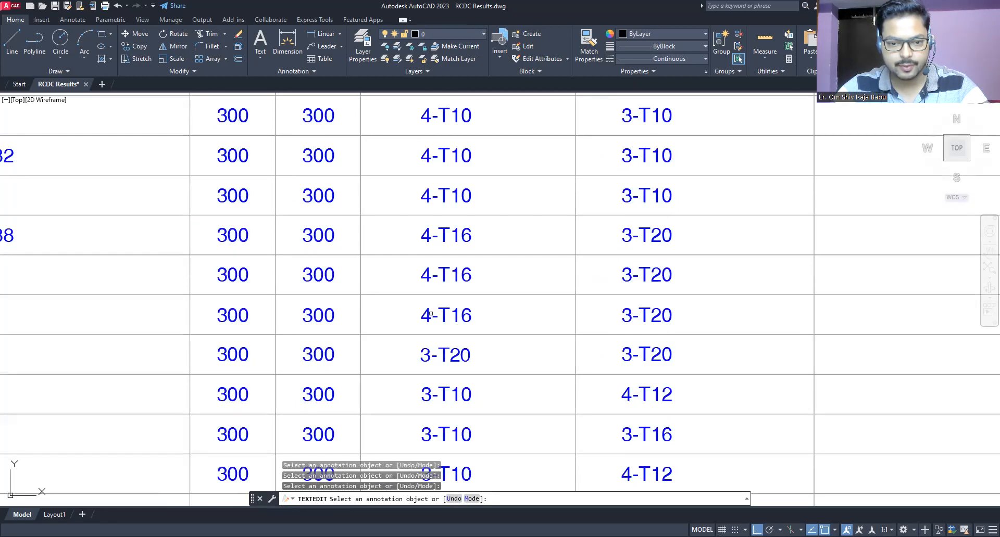
pyautogui.click(434, 316)
pyautogui.click(429, 316)
pyautogui.write('3-T20')
pyautogui.press('Return')
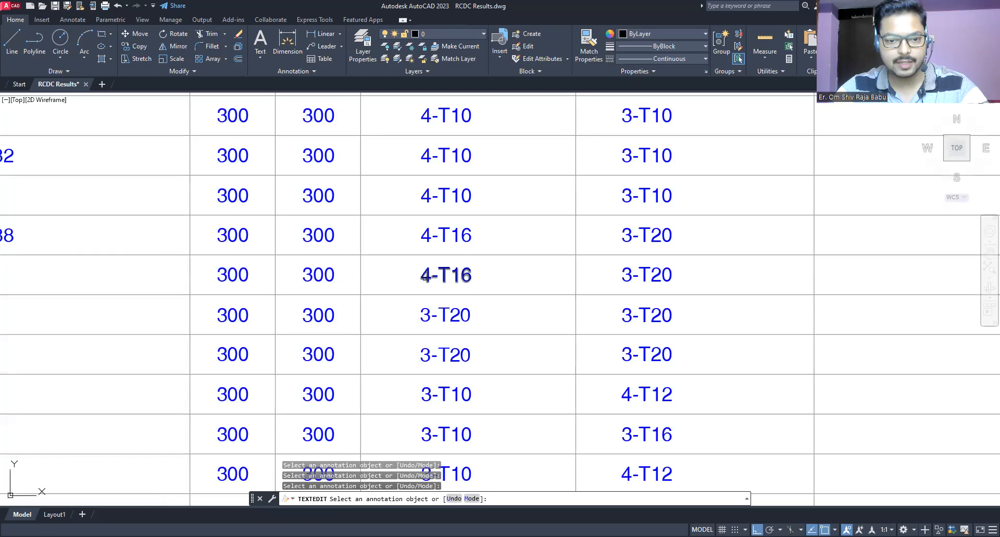
# Change the bottom reinforcement of rows B35 and B34,B38 to 3-T20
pyautogui.click(425, 283)
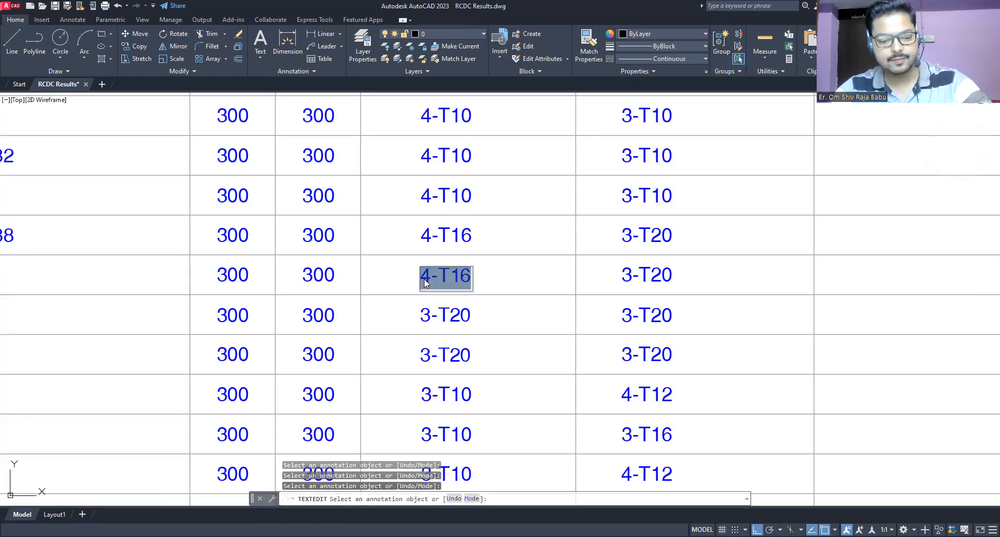
pyautogui.write('3-T20')
pyautogui.press('Return')
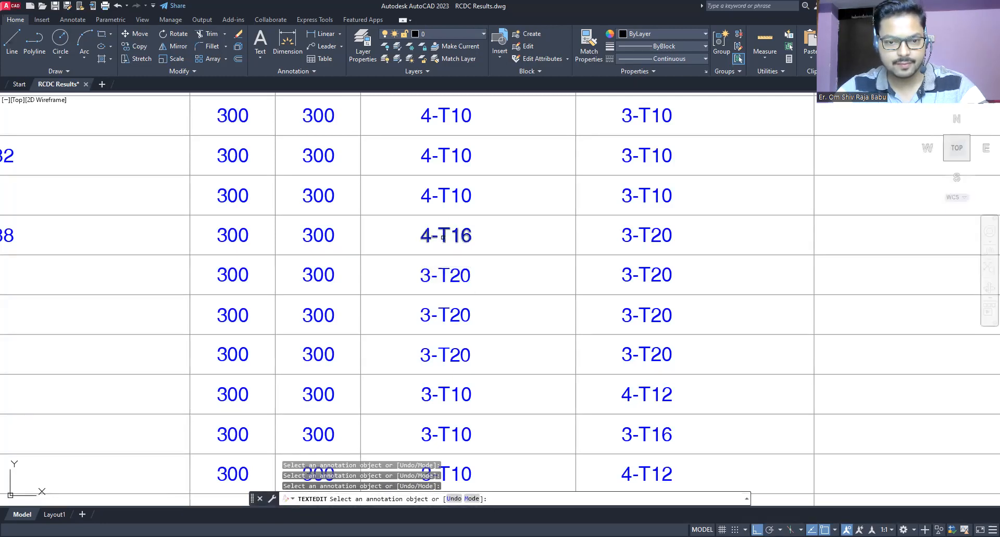
pyautogui.click(443, 241)
pyautogui.write('3-T20')
pyautogui.press('Return')
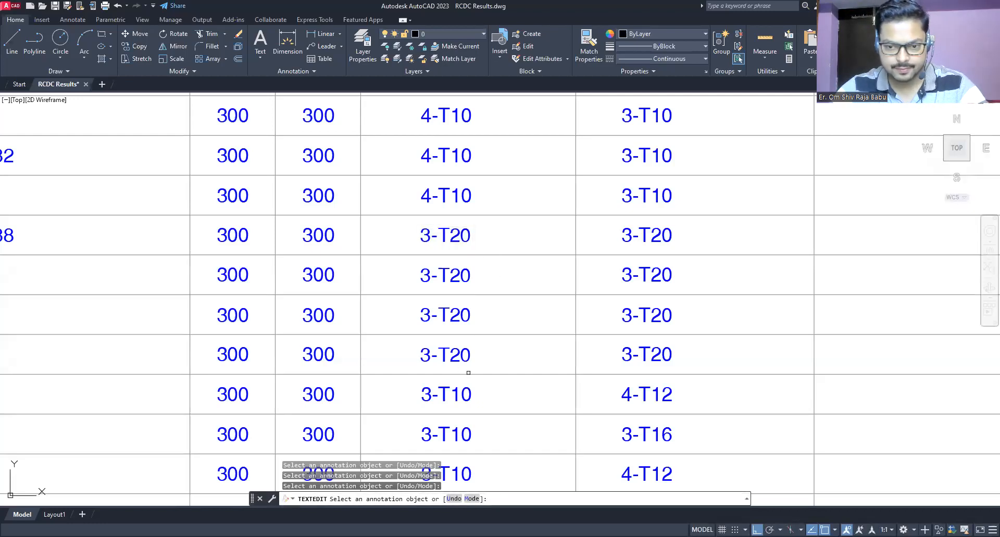
# Change the top reinforcement of row B29 to 3-T20
pyautogui.moveTo(515, 373); pyautogui.dragTo(527, 240, button='middle')
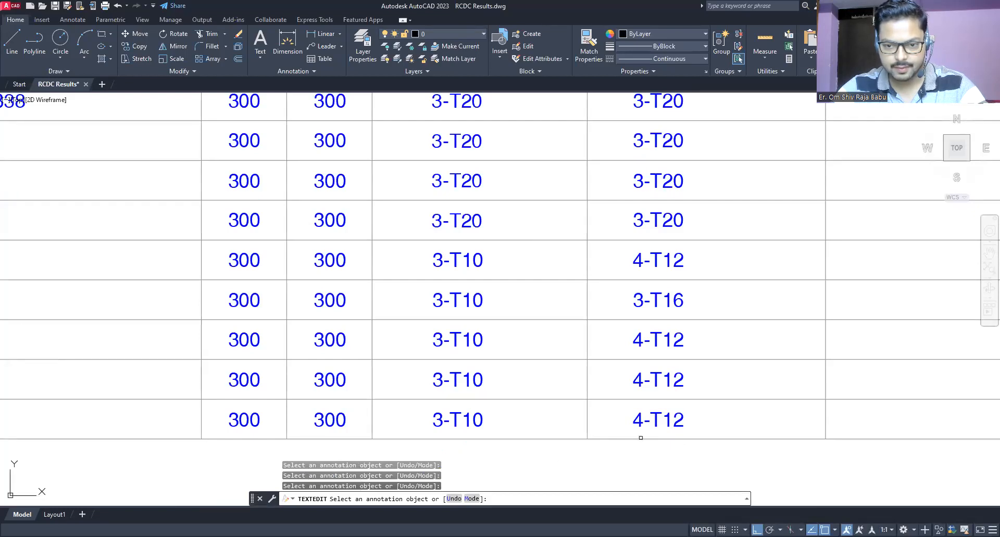
pyautogui.moveTo(557, 188); pyautogui.dragTo(569, 472, button='middle')
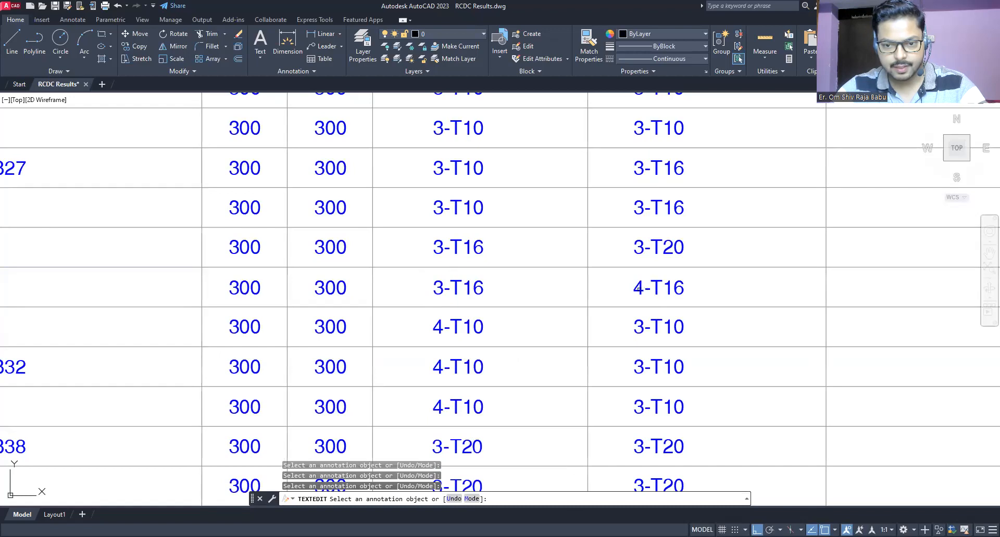
pyautogui.click(638, 295)
pyautogui.write('3-T20')
pyautogui.click(578, 292)
# Examine the bottom and top reinforcement values in the upper rows of the schedule, then leave text editing
pyautogui.moveTo(547, 188); pyautogui.dragTo(570, 491, button='middle')
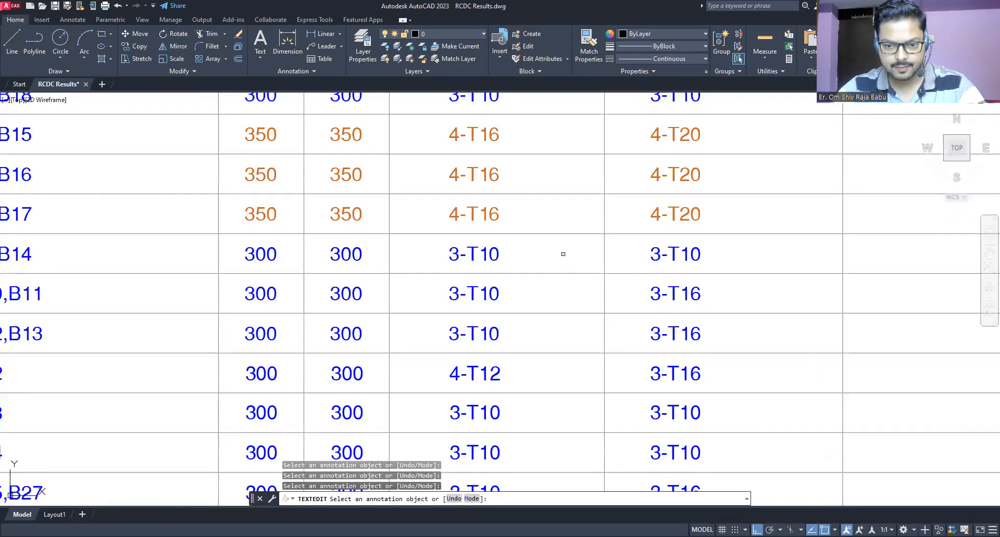
pyautogui.moveTo(562, 225); pyautogui.dragTo(565, 467, button='middle')
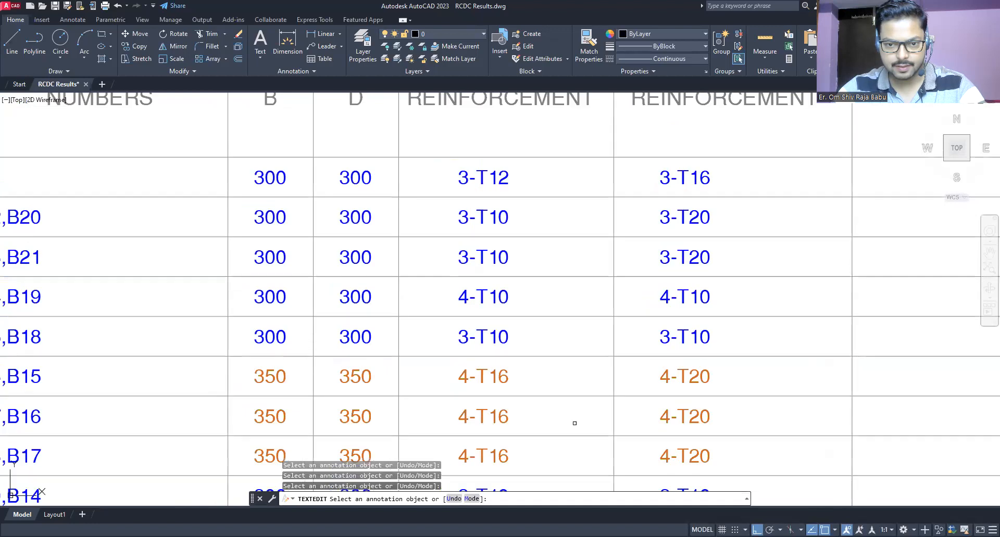
pyautogui.moveTo(598, 192); pyautogui.dragTo(555, 214, button='middle')
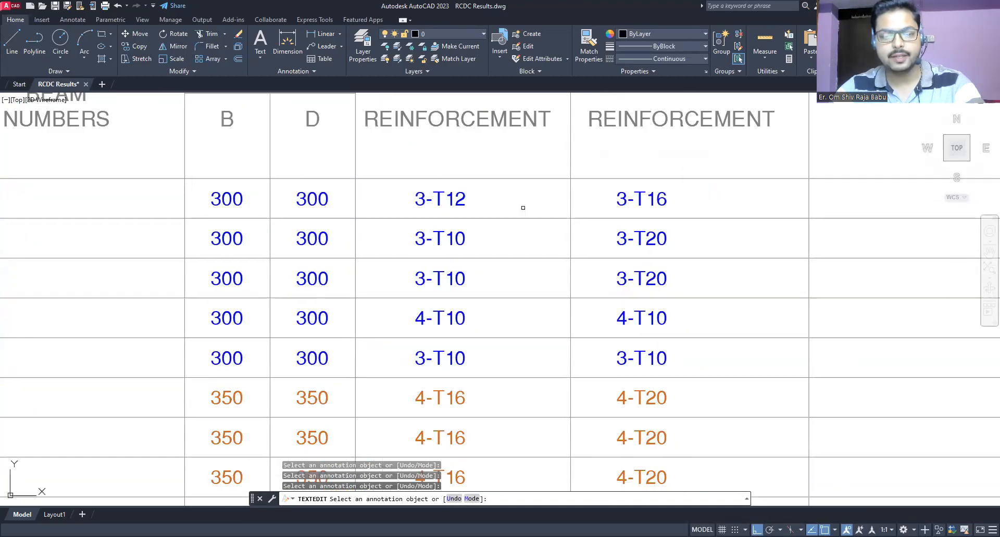
pyautogui.moveTo(551, 350); pyautogui.dragTo(562, 250, button='middle')
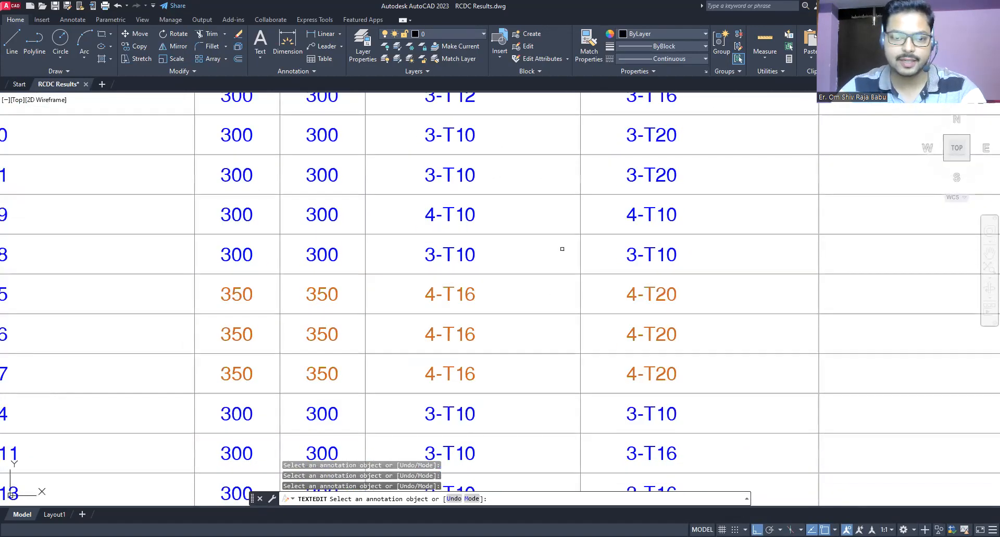
pyautogui.scroll(-2, 565, 249)
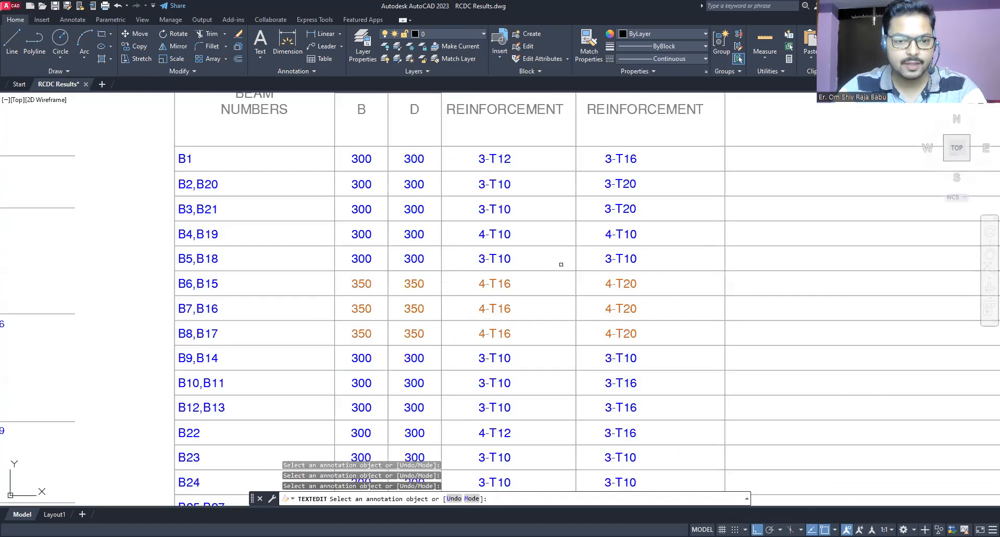
pyautogui.moveTo(433, 230); pyautogui.dragTo(503, 261, button='middle')
pyautogui.moveTo(606, 214); pyautogui.dragTo(560, 205, button='middle')
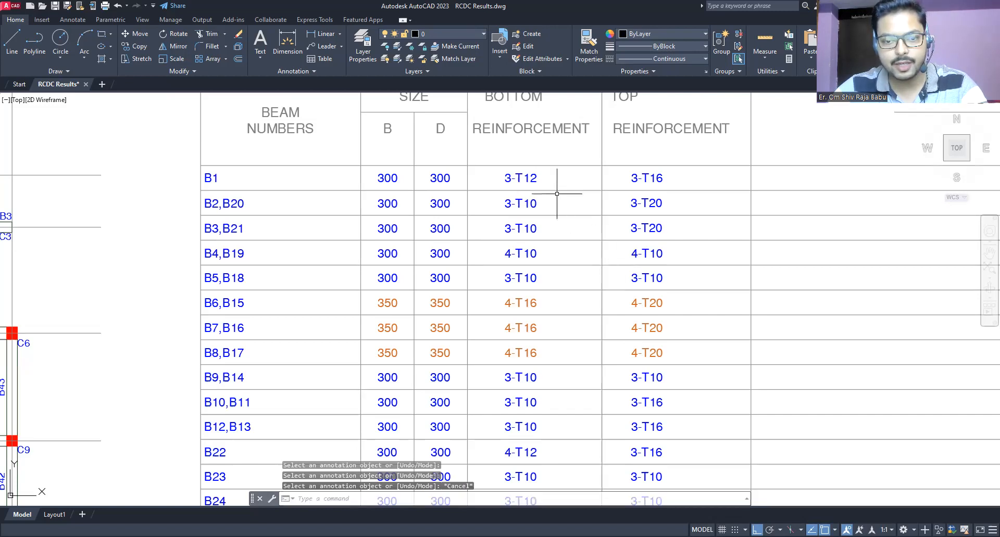
pyautogui.press('Escape')
# Copy the 3-T12 text from row B1's bottom reinforcement and paste it as the top and bottom reinforcement of row B4,B19
pyautogui.click(520, 178)
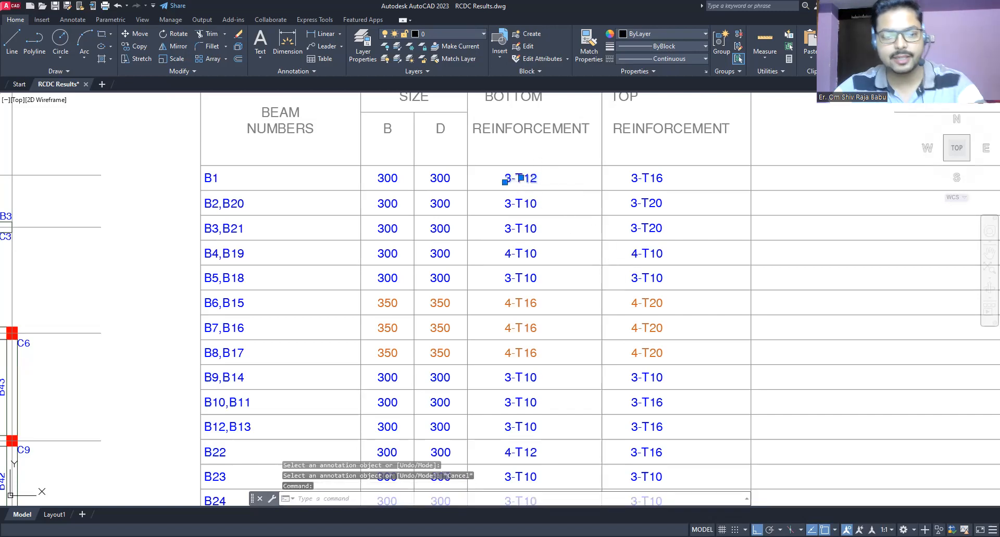
pyautogui.doubleClick(520, 178)
pyautogui.hotkey('ctrl', 'c')
pyautogui.click(650, 251)
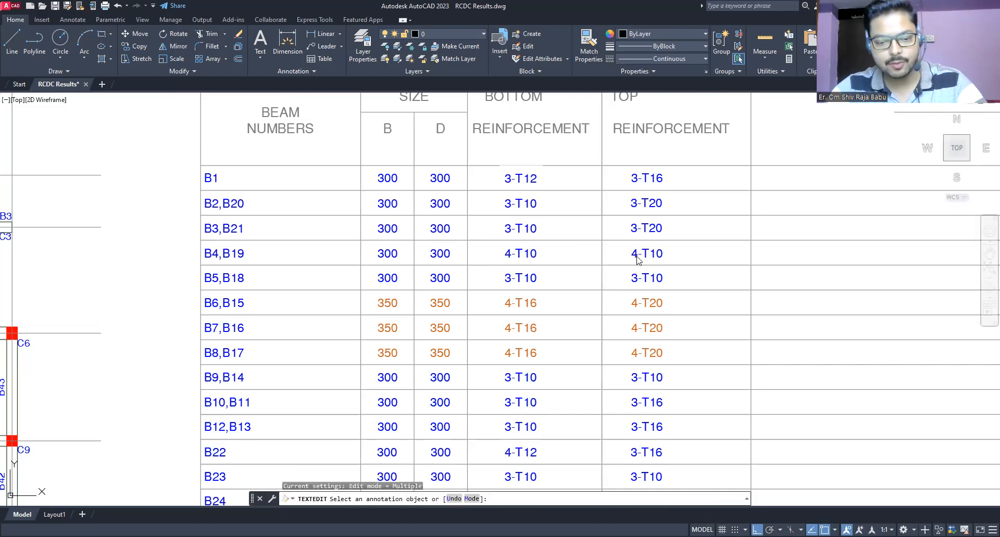
pyautogui.click(637, 259)
pyautogui.hotkey('ctrl', 'v')
pyautogui.click(548, 264)
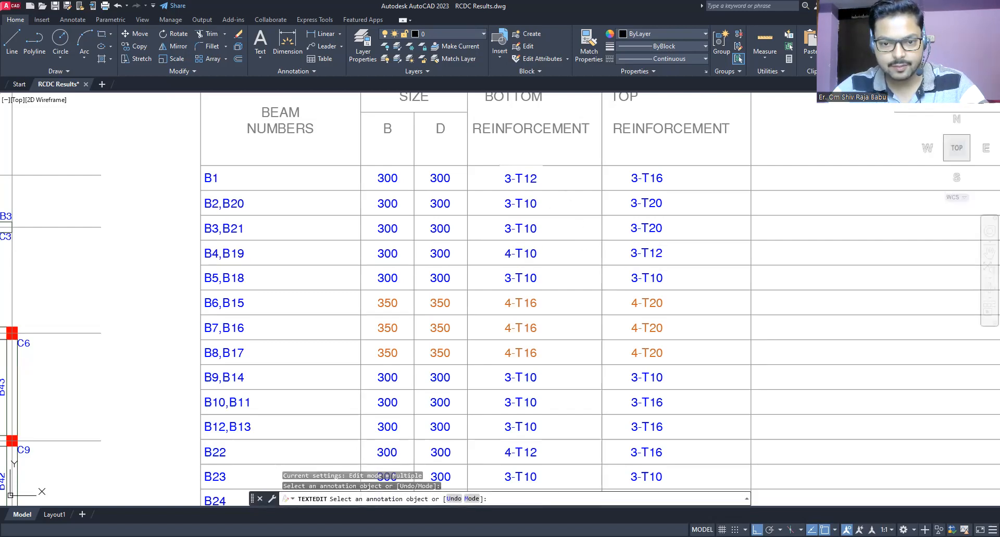
pyautogui.click(521, 254)
pyautogui.hotkey('ctrl', 'v')
pyautogui.click(560, 291)
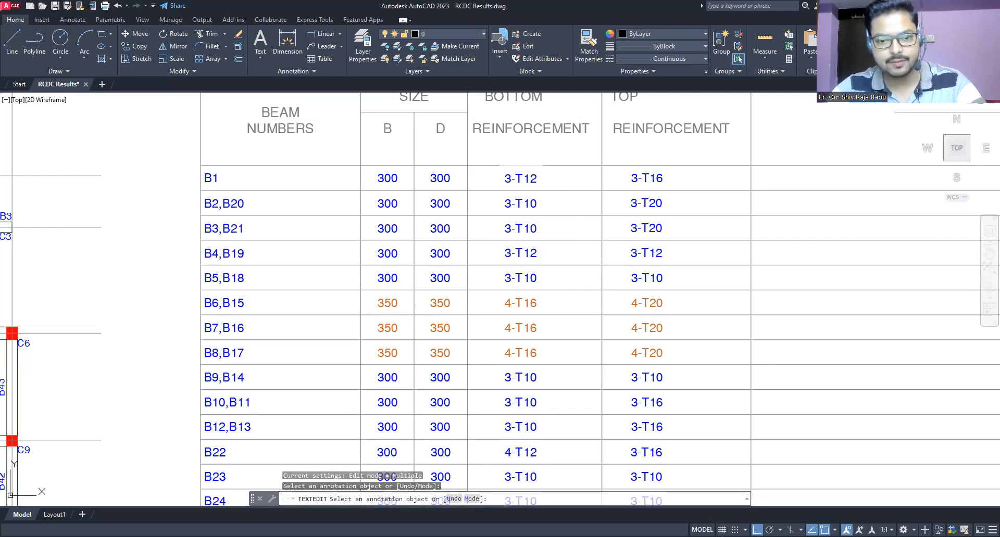
# Change the bottom reinforcement of row B30 to 3-T12
pyautogui.moveTo(581, 325)
pyautogui.mouseDown(button='middle')
pyautogui.moveTo(549, 56)
pyautogui.moveTo(548, 116)
pyautogui.mouseUp(button='middle')
pyautogui.moveTo(524, 326); pyautogui.dragTo(505, 219, button='middle')
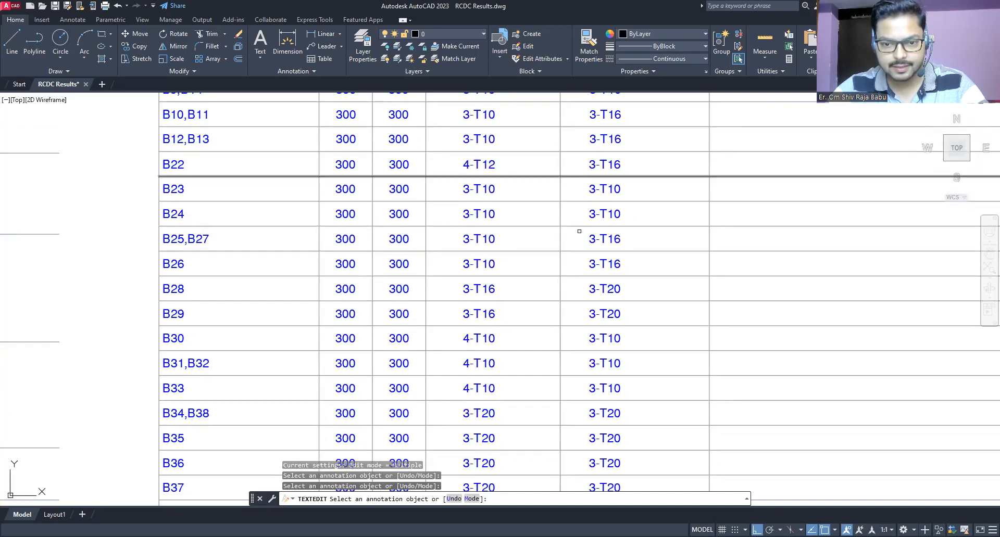
pyautogui.moveTo(516, 363); pyautogui.dragTo(536, 228, button='middle')
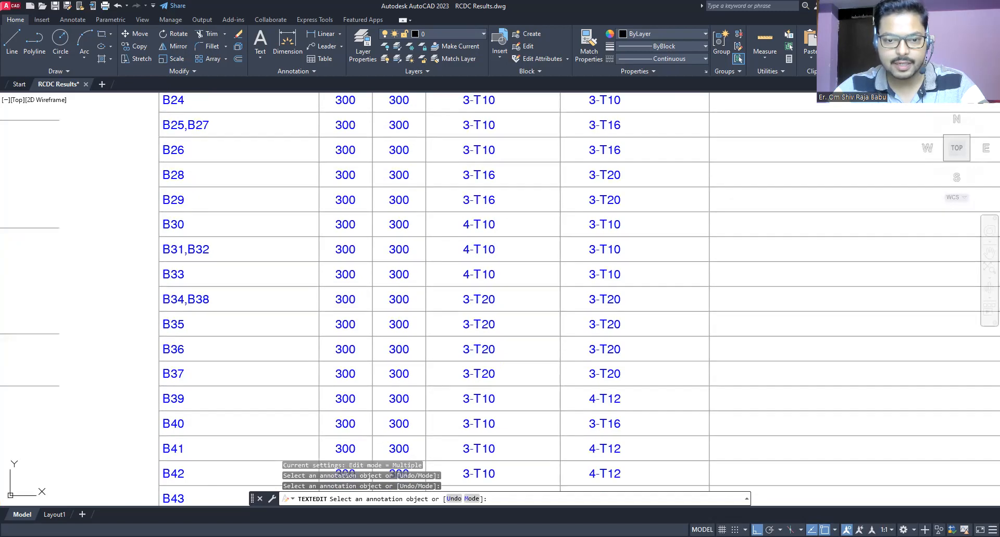
pyautogui.click(477, 225)
pyautogui.write('3-T12')
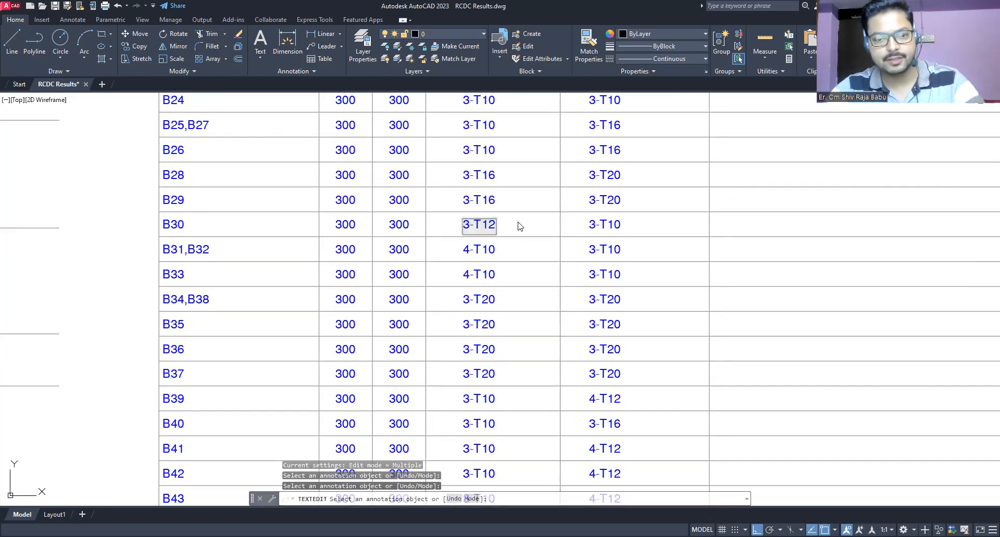
pyautogui.press('Return')
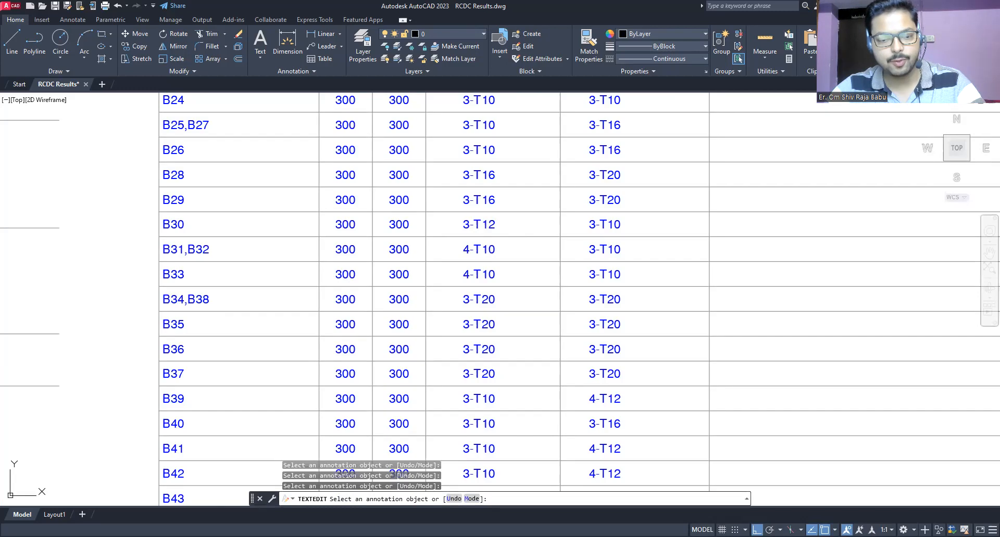
# Change the bottom reinforcement of rows B31,B32 and B33 to 3-T12
pyautogui.click(478, 249)
pyautogui.write('3-T12')
pyautogui.press('Return')
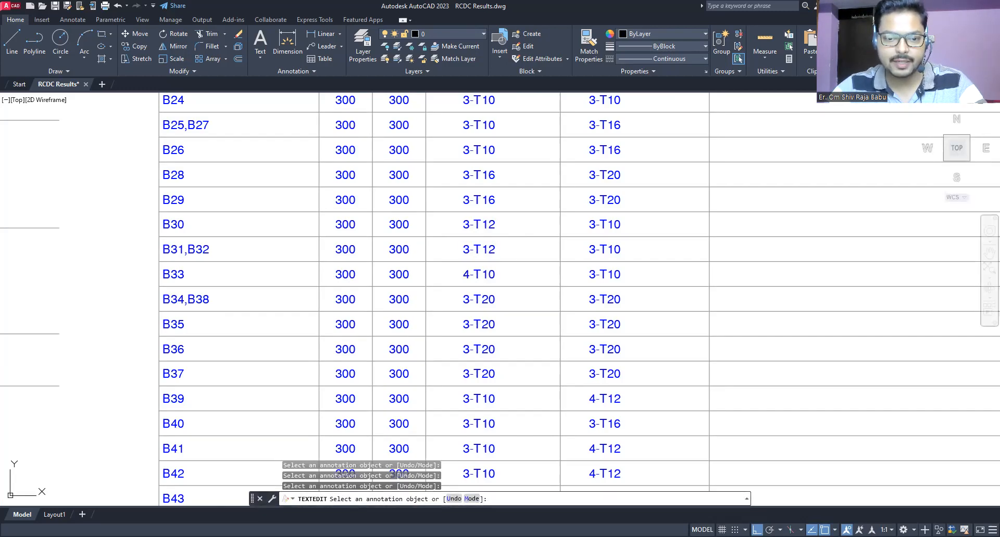
pyautogui.click(479, 276)
pyautogui.write('3-T12')
pyautogui.press('Return')
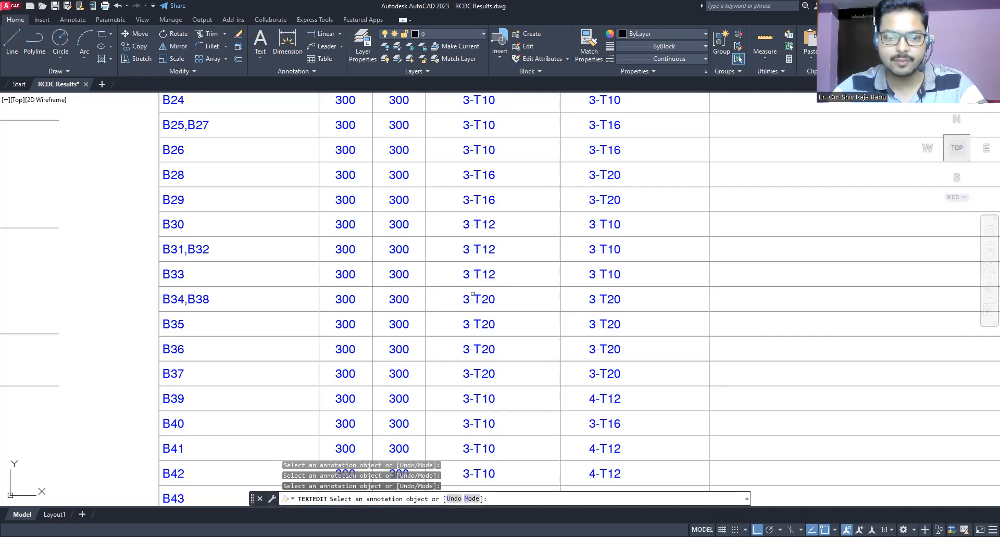
# Copy the 3-T16 text from row B40's top reinforcement and paste it as the top reinforcement of row B41
pyautogui.moveTo(545, 308); pyautogui.dragTo(540, 196, button='middle')
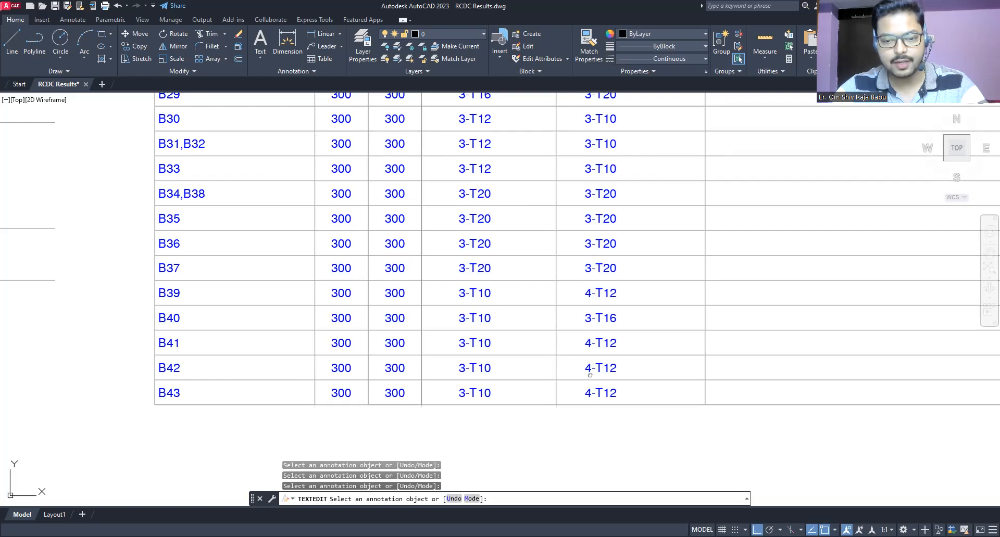
pyautogui.moveTo(520, 205)
pyautogui.mouseDown(button='middle')
pyautogui.moveTo(498, 364)
pyautogui.moveTo(483, 204)
pyautogui.mouseUp(button='middle')
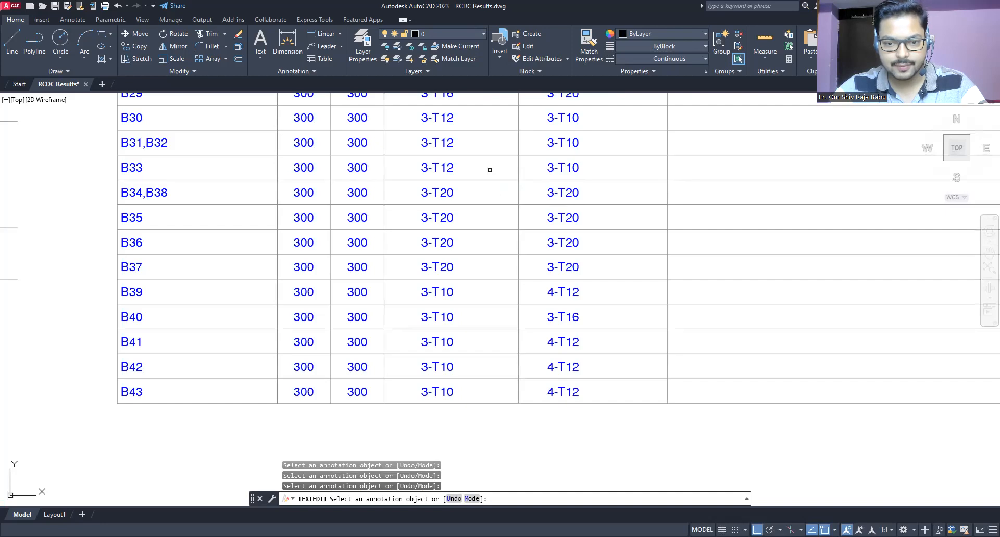
pyautogui.click(558, 321)
pyautogui.hotkey('ctrl', 'c')
pyautogui.click(578, 348)
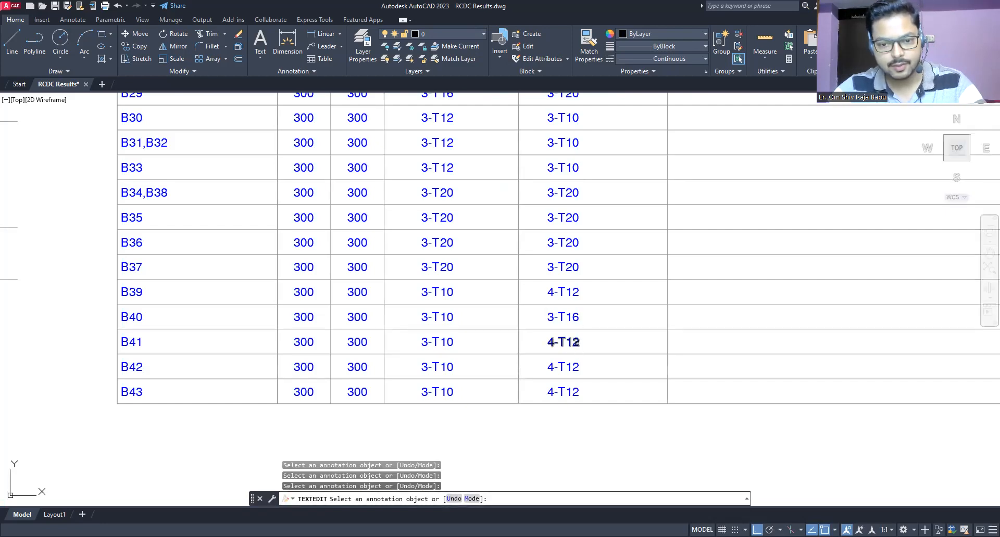
pyautogui.click(577, 347)
pyautogui.hotkey('ctrl', 'v')
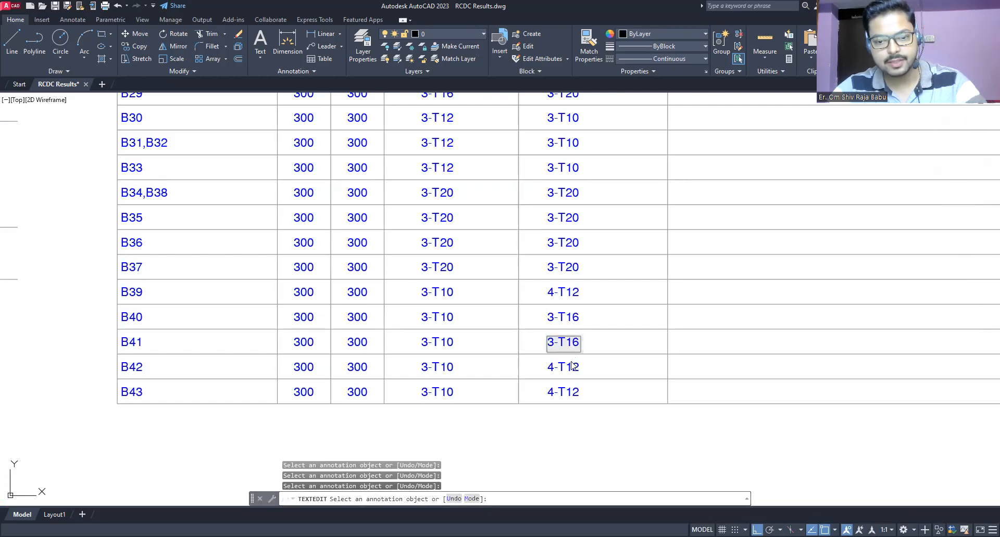
pyautogui.click(572, 365)
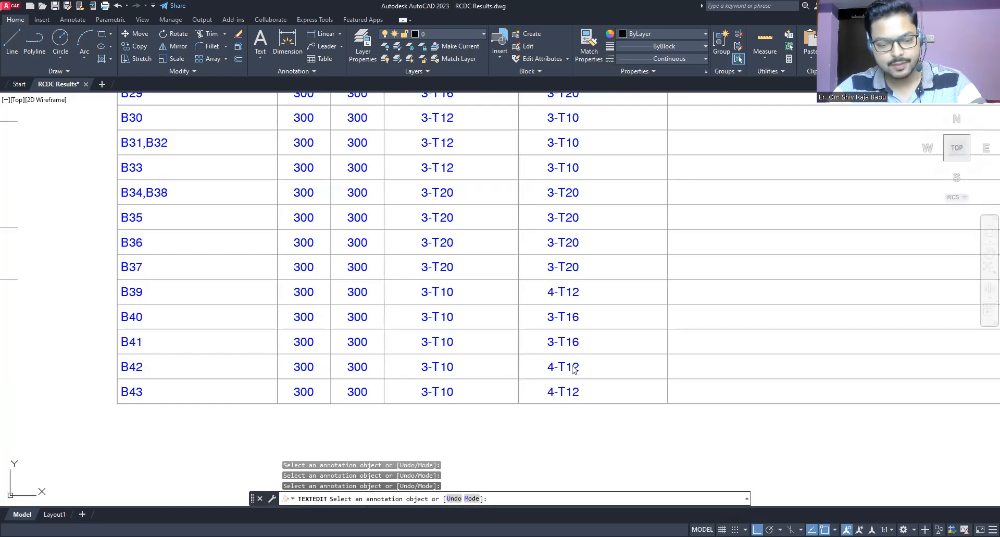
# Paste the copied 3-T16 text as the top reinforcement of rows B42, B43 and B39
pyautogui.click(573, 368)
pyautogui.hotkey('ctrl', 'v')
pyautogui.click(562, 393)
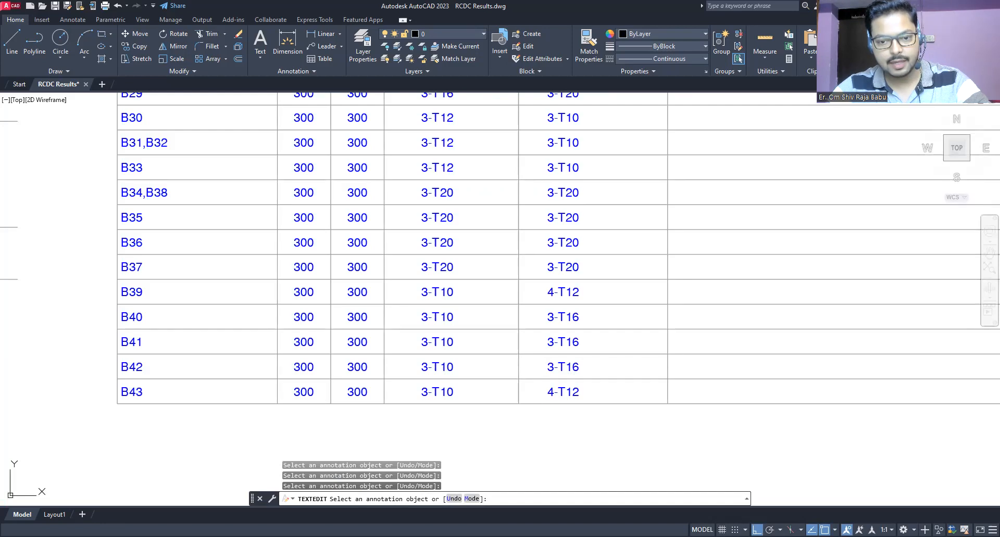
pyautogui.click(562, 394)
pyautogui.hotkey('ctrl', 'v')
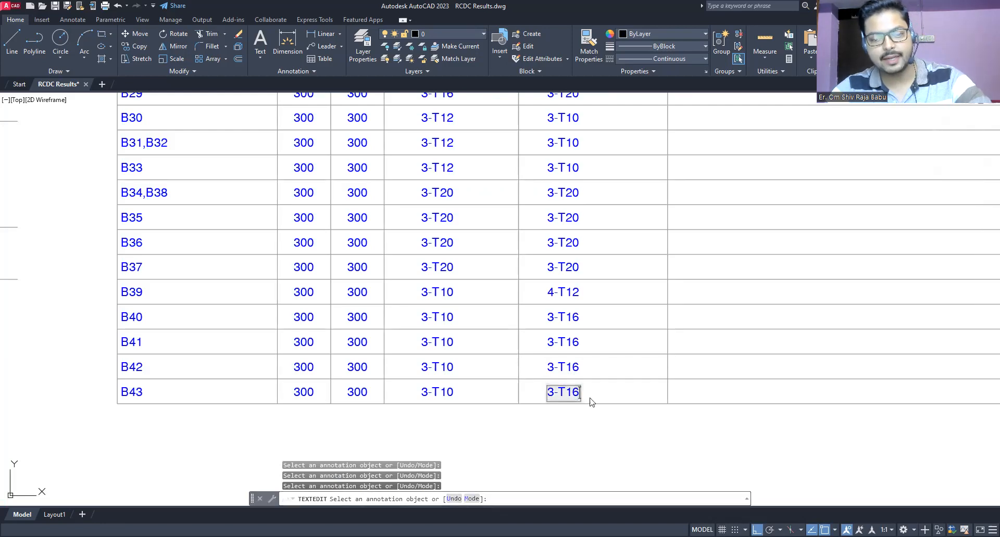
pyautogui.click(618, 401)
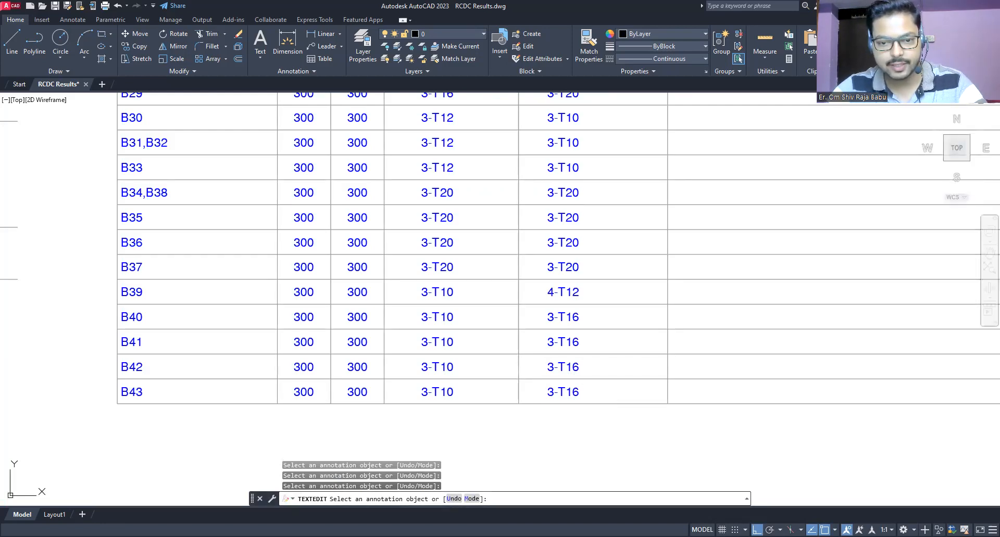
pyautogui.click(563, 294)
pyautogui.hotkey('ctrl', 'v')
pyautogui.click(603, 296)
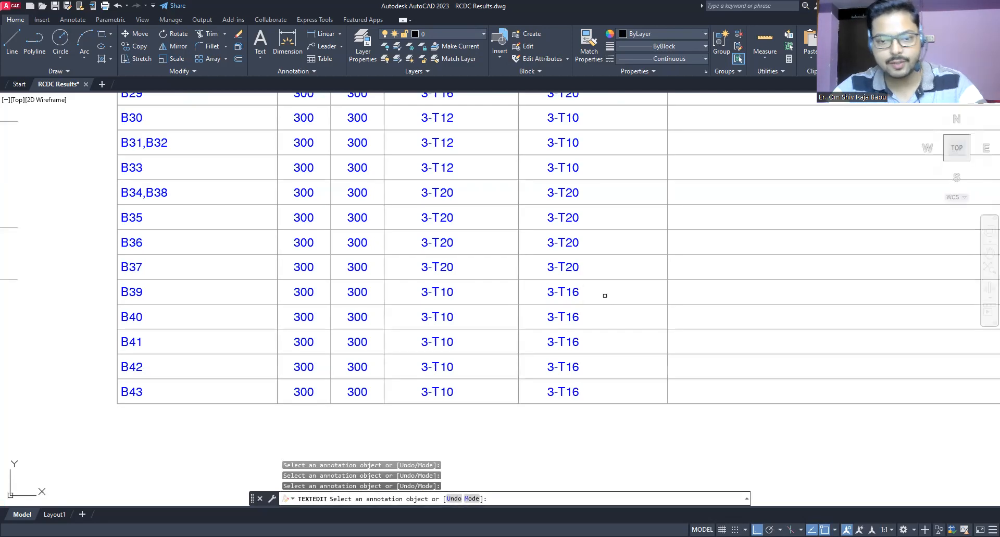
# Change the bottom reinforcement of row B22 to 3-T16
pyautogui.moveTo(590, 164); pyautogui.dragTo(592, 449, button='middle')
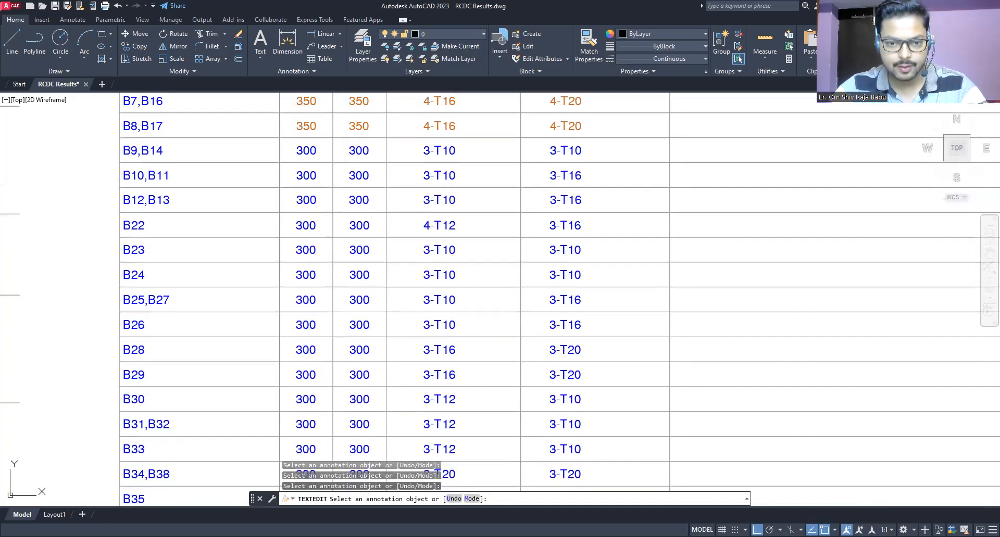
pyautogui.click(448, 225)
pyautogui.write('3-T16')
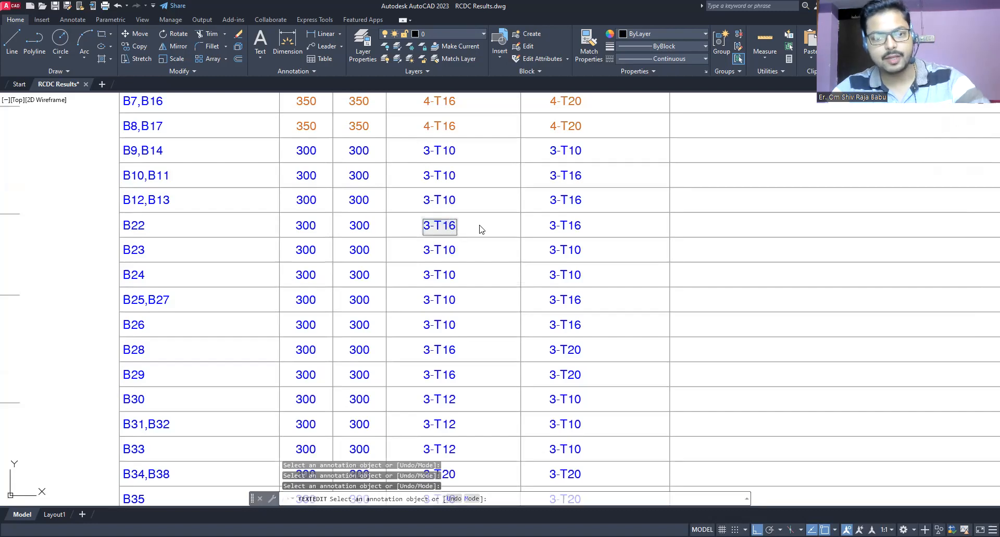
pyautogui.click(480, 225)
# Review the bottom and top reinforcement values down the rows of the beam schedule
pyautogui.moveTo(514, 169); pyautogui.dragTo(513, 389, button='middle')
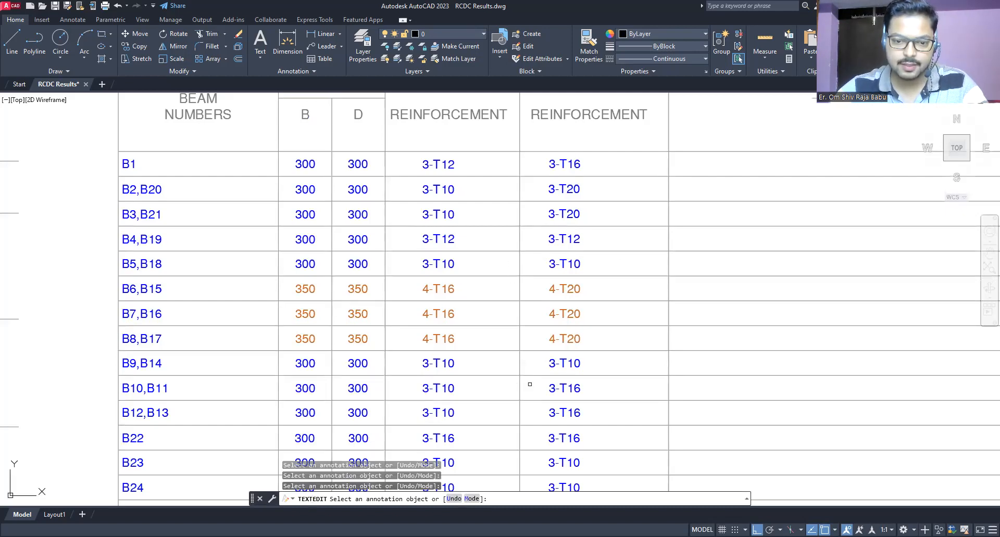
pyautogui.moveTo(526, 384); pyautogui.dragTo(526, 210, button='middle')
pyautogui.moveTo(521, 359); pyautogui.dragTo(520, 210, button='middle')
pyautogui.moveTo(520, 370); pyautogui.dragTo(527, 166, button='middle')
pyautogui.moveTo(494, 209); pyautogui.dragTo(477, 362, button='middle')
pyautogui.scroll(2, 491, 430)
pyautogui.scroll(-2, 477, 363)
pyautogui.scroll(-2, 477, 362)
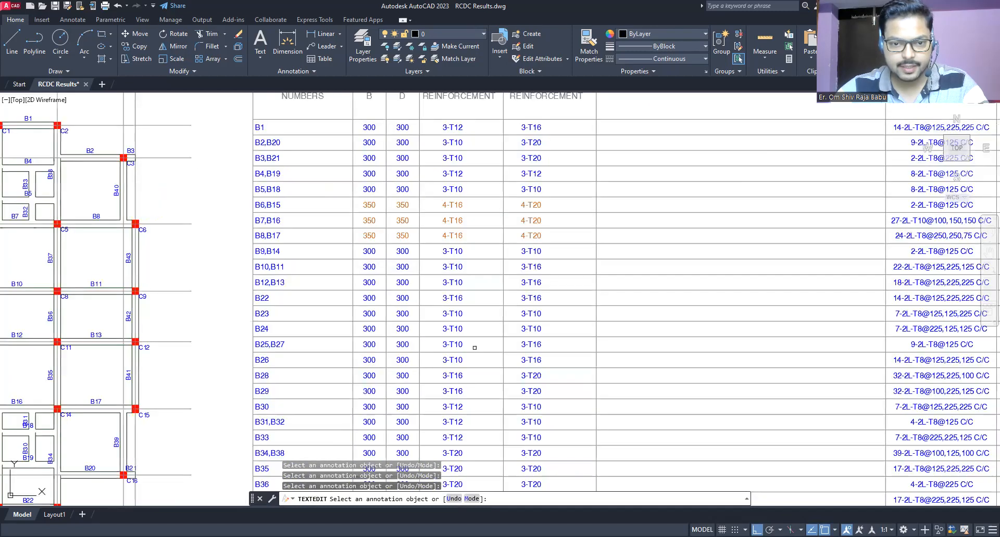
# Compare the PB beam labels on the first plan with the B labels on the second plan and the schedule's beam numbers
pyautogui.moveTo(458, 212); pyautogui.dragTo(461, 350, button='middle')
pyautogui.moveTo(280, 297)
pyautogui.mouseDown(button='middle')
pyautogui.moveTo(235, 285)
pyautogui.moveTo(250, 250)
pyautogui.moveTo(512, 252)
pyautogui.mouseUp(button='middle')
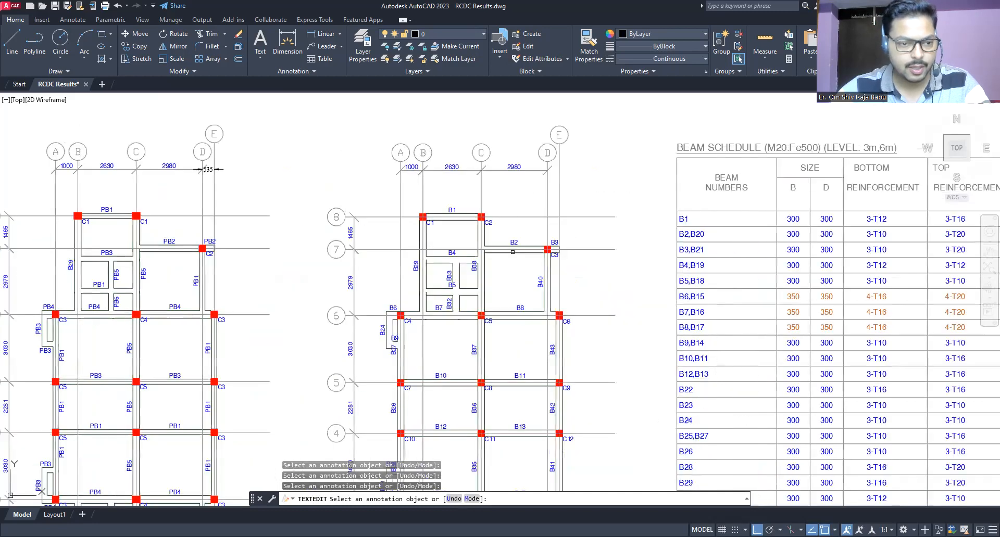
pyautogui.scroll(4, 80, 213)
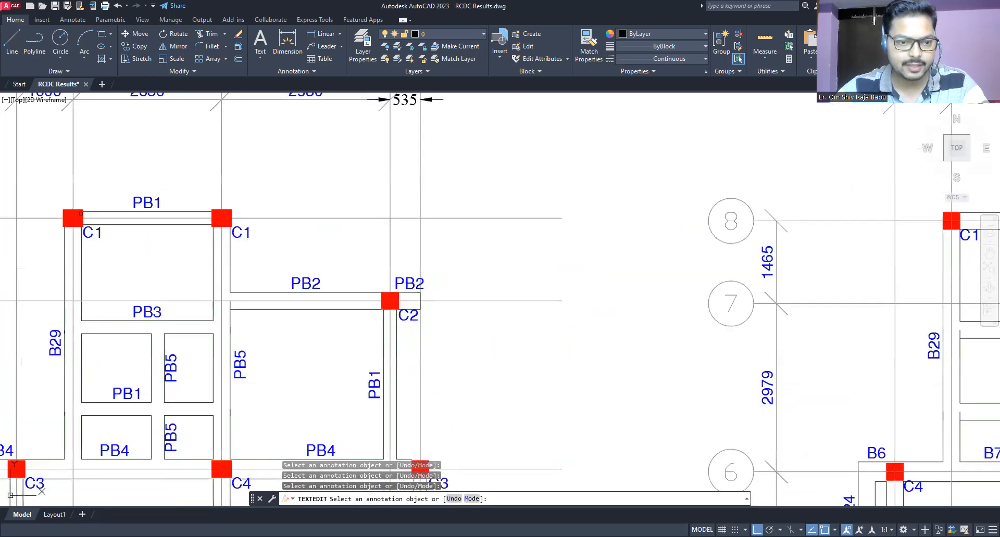
pyautogui.scroll(-2, 80, 213)
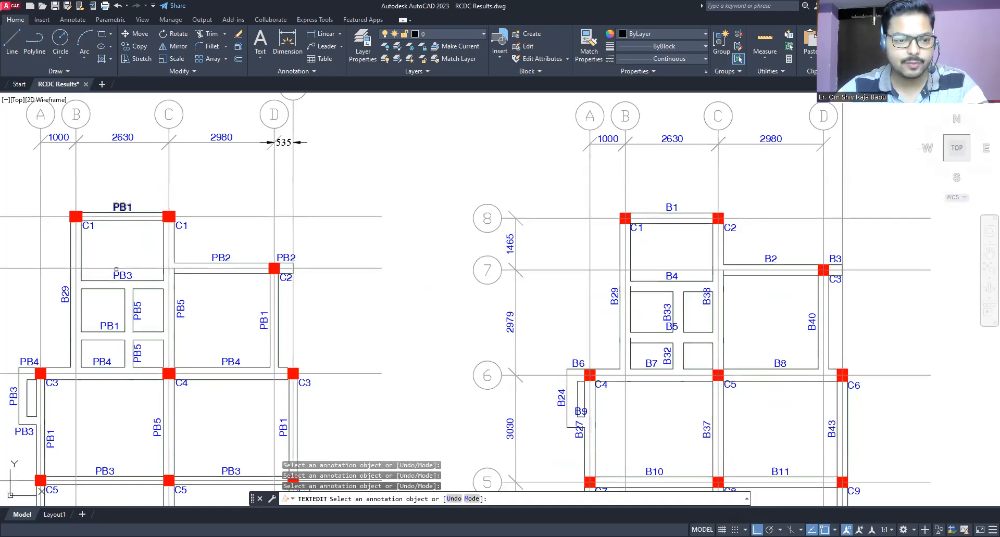
pyautogui.moveTo(699, 346)
pyautogui.mouseDown(button='middle')
pyautogui.moveTo(657, 335)
pyautogui.moveTo(364, 338)
pyautogui.mouseUp(button='middle')
pyautogui.scroll(-5, 365, 338)
pyautogui.scroll(4, 466, 267)
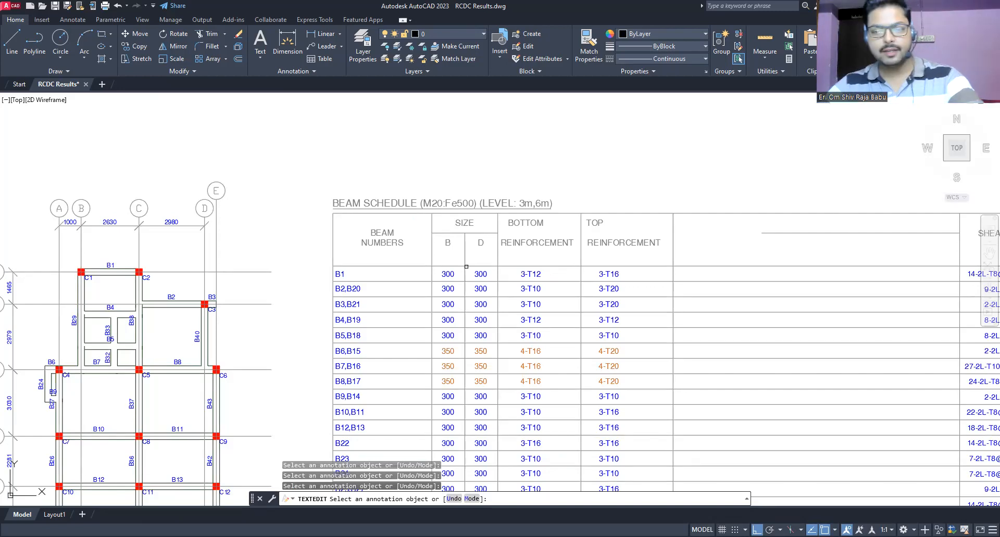
pyautogui.scroll(-3, 467, 274)
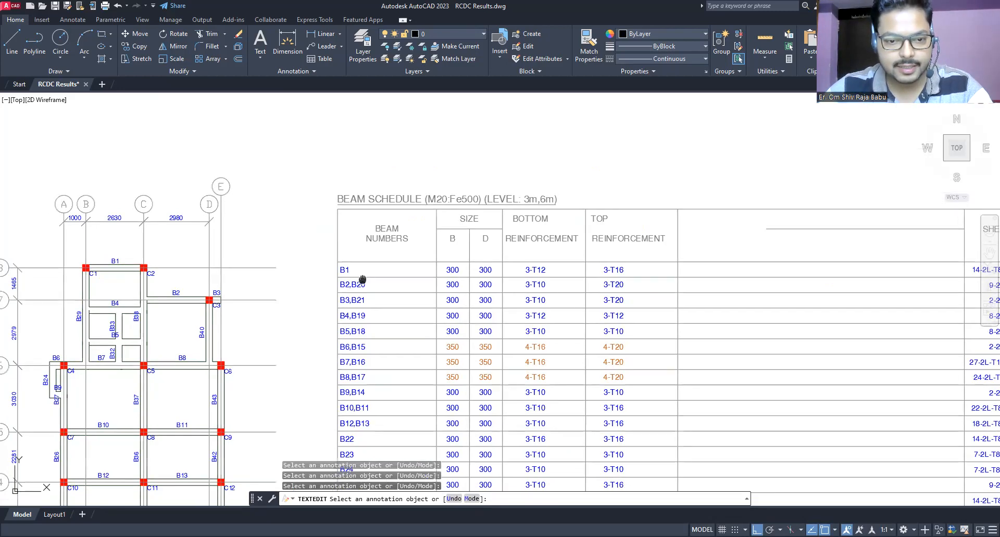
pyautogui.moveTo(438, 204); pyautogui.dragTo(447, 172, button='middle')
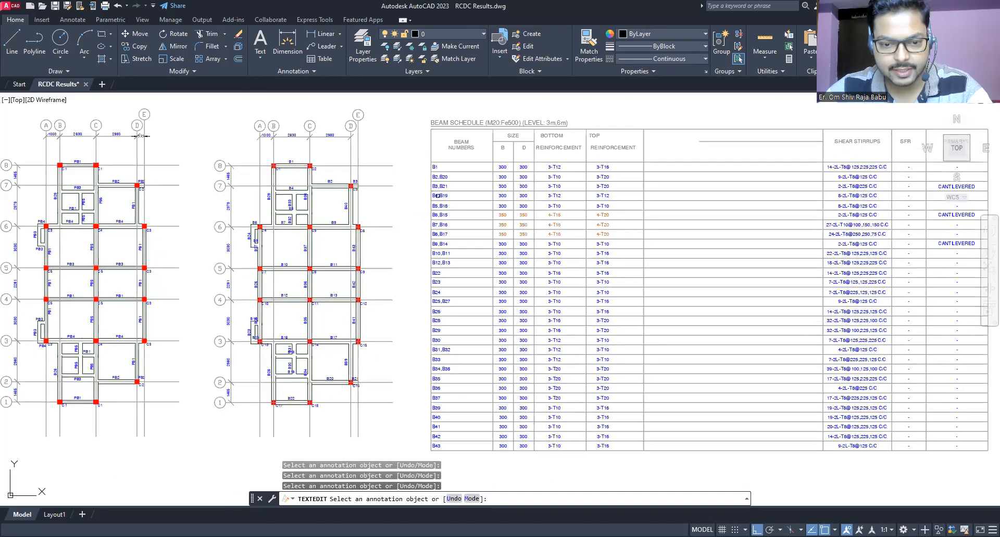
# Copy all the beam number texts of the schedule to just outside the table, beside their original rows
pyautogui.press('Escape')
pyautogui.press('Escape')
pyautogui.click(421, 155)
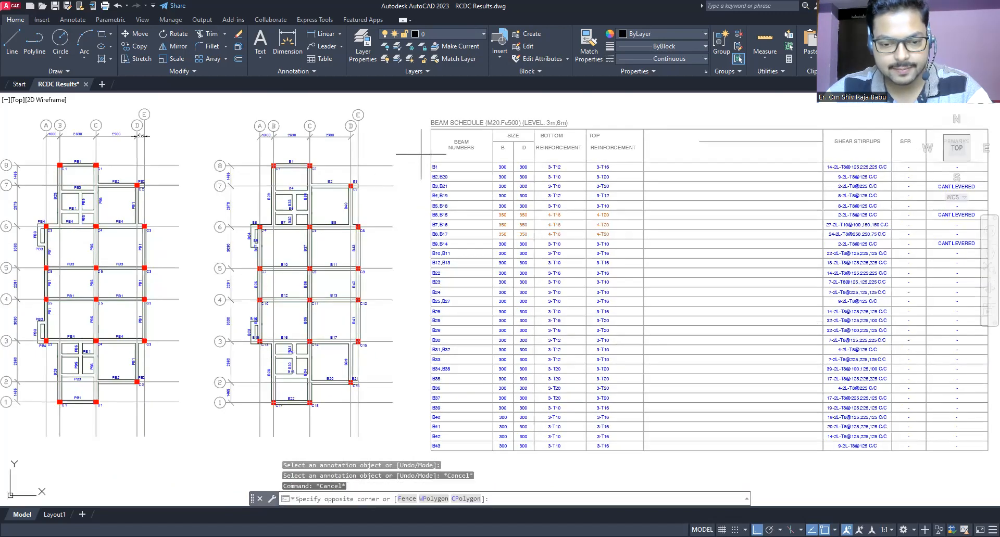
pyautogui.click(469, 456)
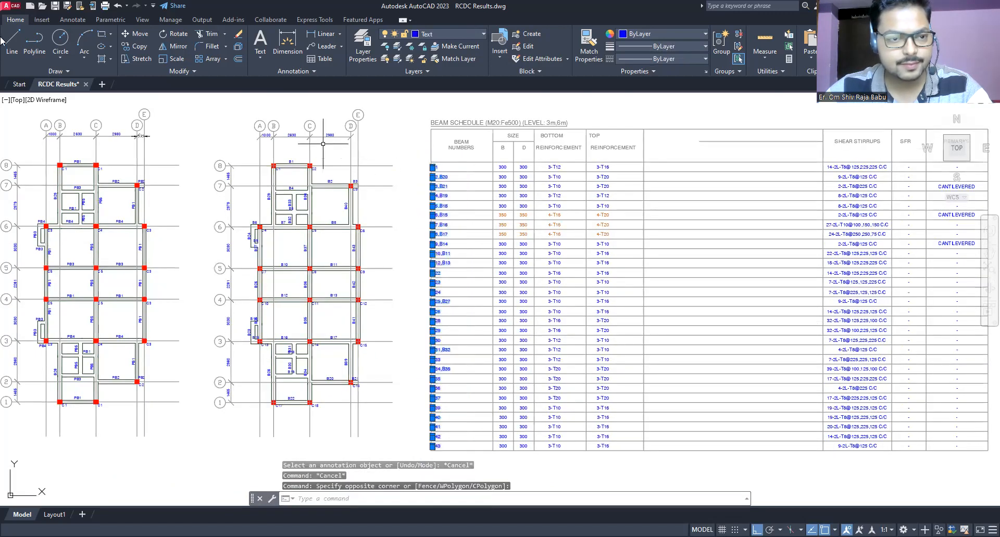
pyautogui.click(138, 46)
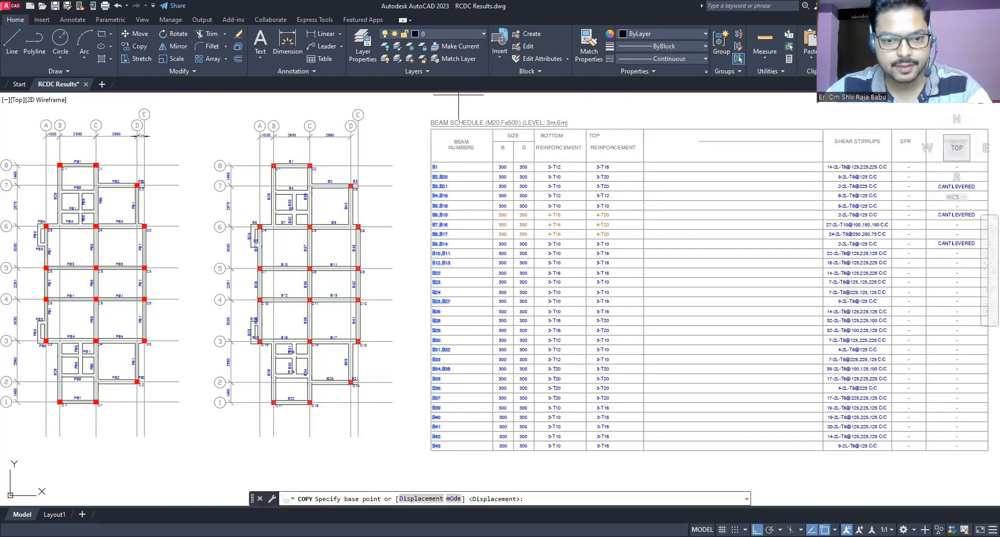
pyautogui.click(431, 168)
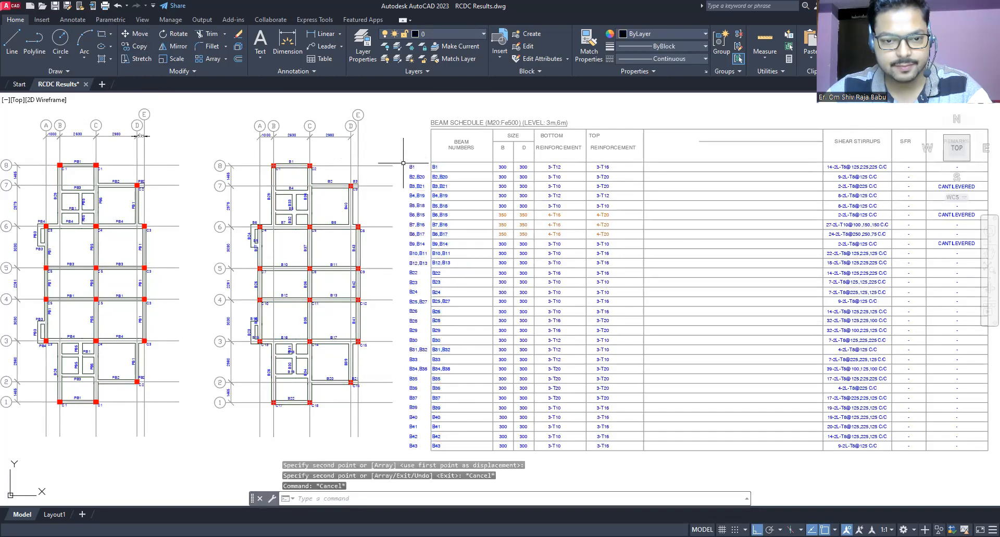
pyautogui.click(408, 168)
pyautogui.press('Escape')
pyautogui.press('Escape')
# Shorten the copied label beside row B2,B20 to B2
pyautogui.scroll(4, 409, 166)
pyautogui.scroll(-3, 347, 177)
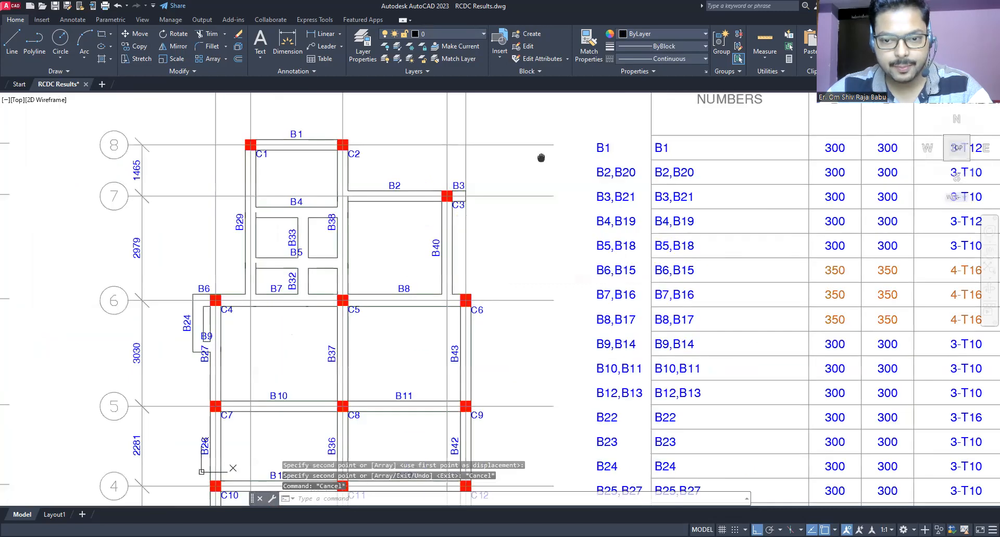
pyautogui.scroll(3, 509, 174)
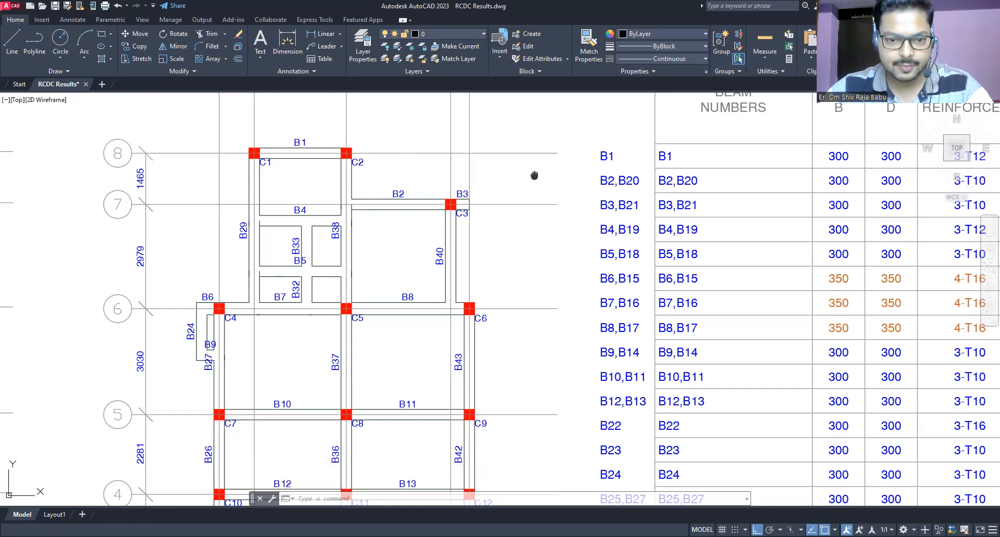
pyautogui.moveTo(531, 177); pyautogui.dragTo(520, 158, button='middle')
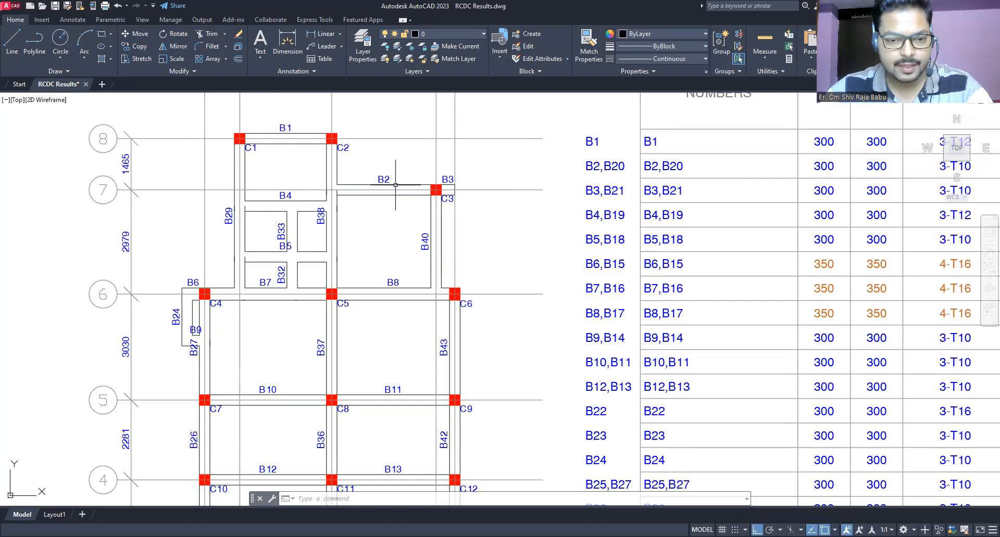
pyautogui.click(589, 166)
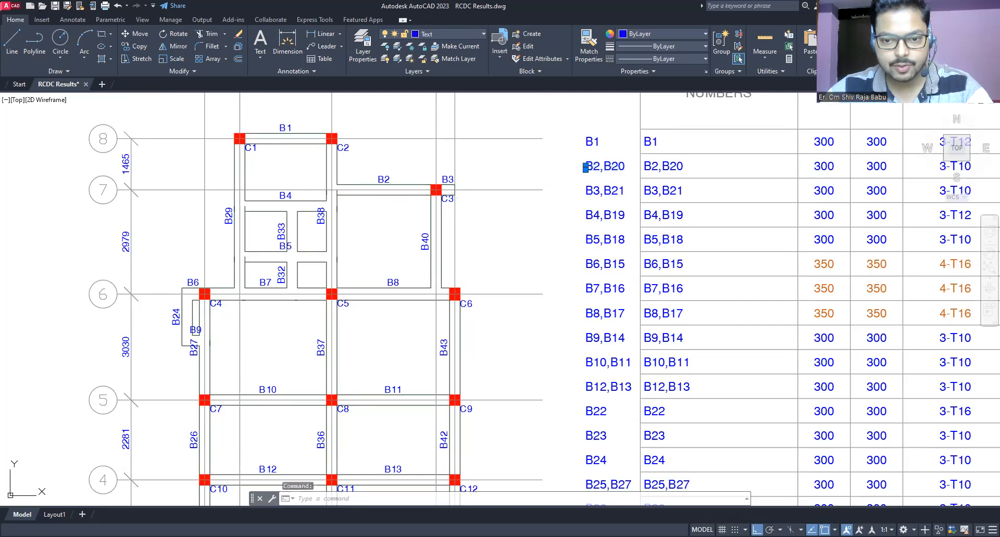
pyautogui.doubleClick(589, 168)
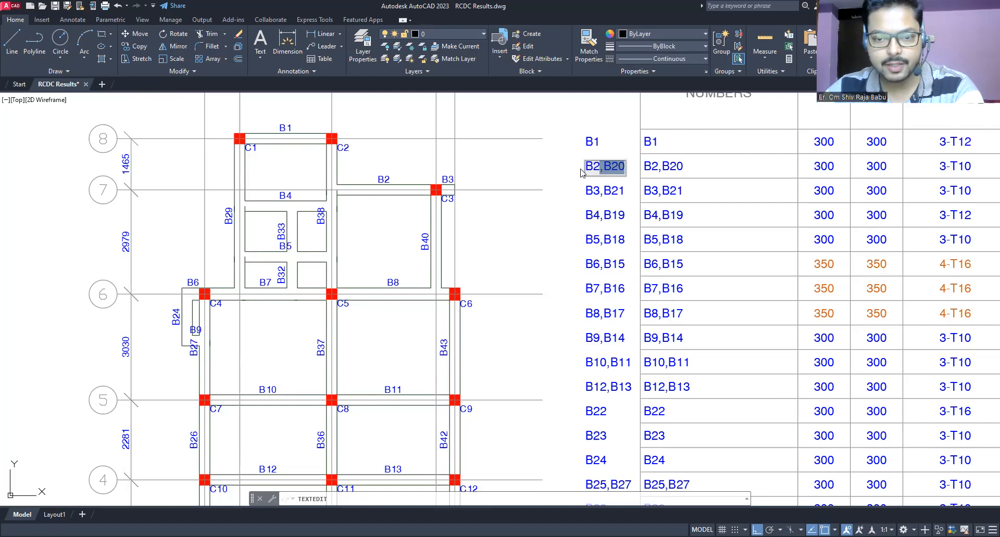
pyautogui.press('Delete')
pyautogui.click(555, 196)
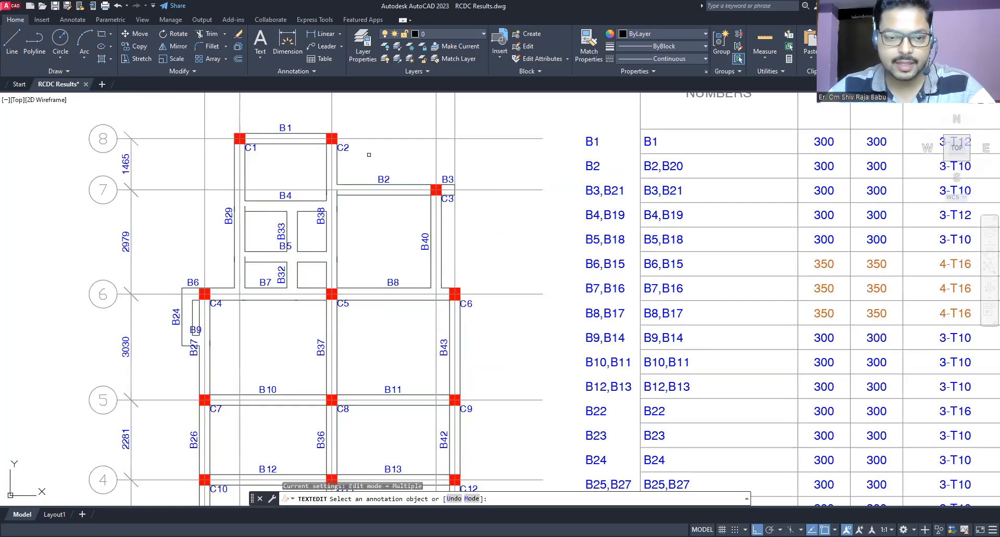
# Color the texts of row B1 orange, from its copied label through the top reinforcement value
pyautogui.scroll(3, 739, 175)
pyautogui.moveTo(736, 174); pyautogui.dragTo(658, 174, button='middle')
pyautogui.scroll(-3, 417, 238)
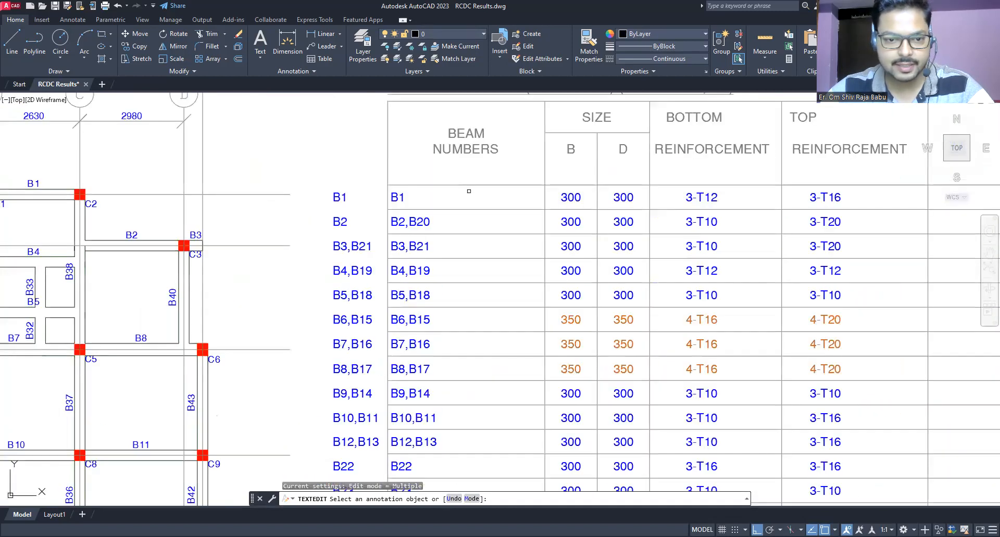
pyautogui.moveTo(469, 191); pyautogui.dragTo(528, 179, button='middle')
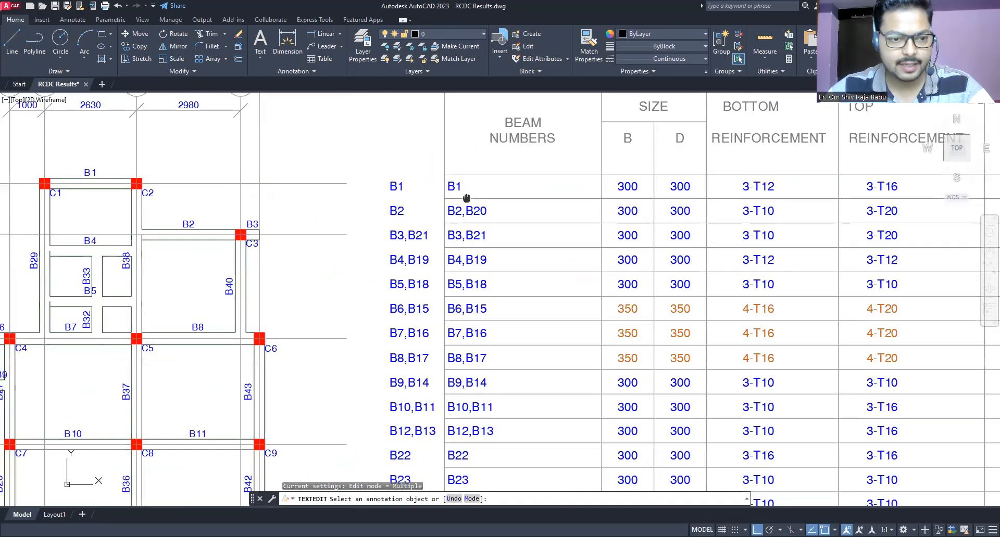
pyautogui.moveTo(461, 195); pyautogui.dragTo(510, 195, button='middle')
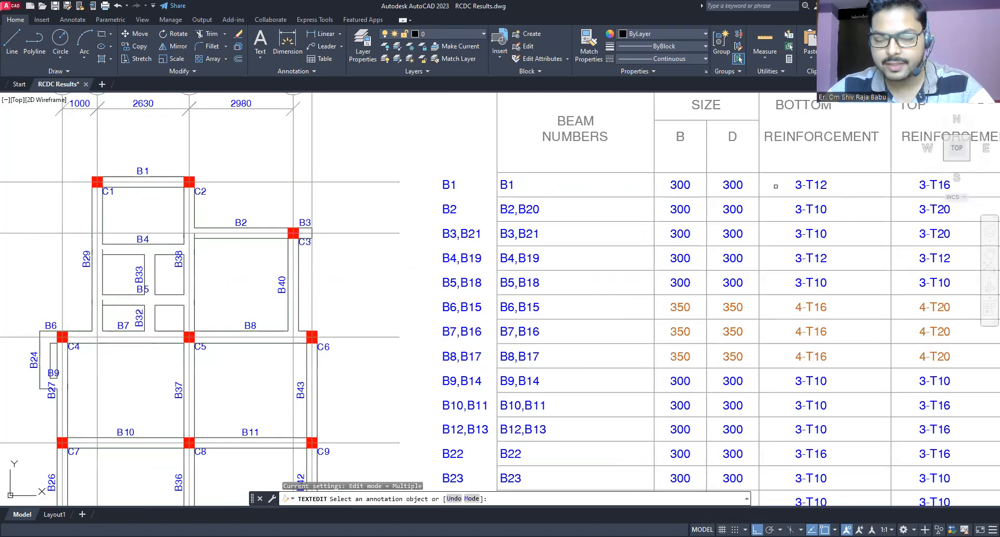
pyautogui.moveTo(744, 200)
pyautogui.mouseDown(button='middle')
pyautogui.moveTo(677, 196)
pyautogui.moveTo(732, 190)
pyautogui.mouseUp(button='middle')
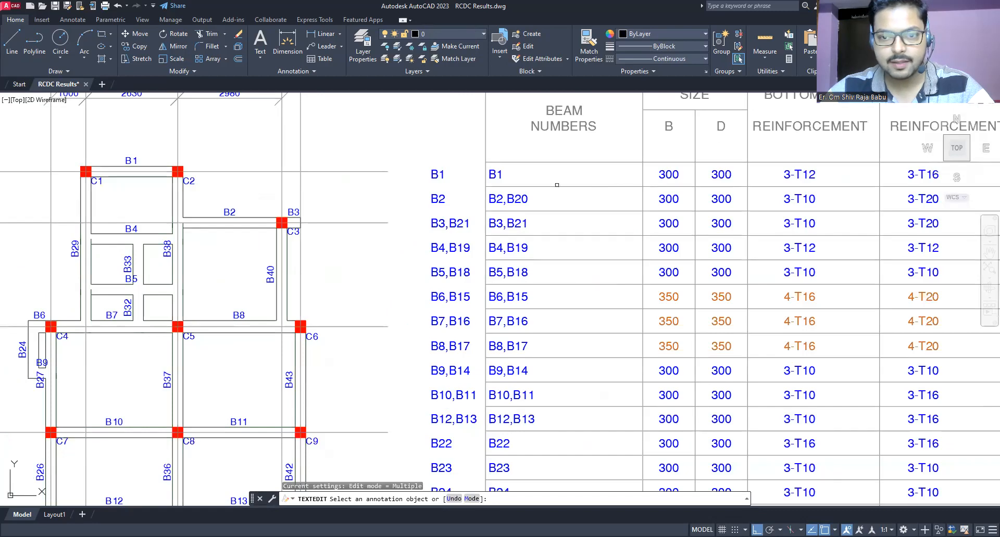
pyautogui.moveTo(601, 188); pyautogui.dragTo(539, 181, button='middle')
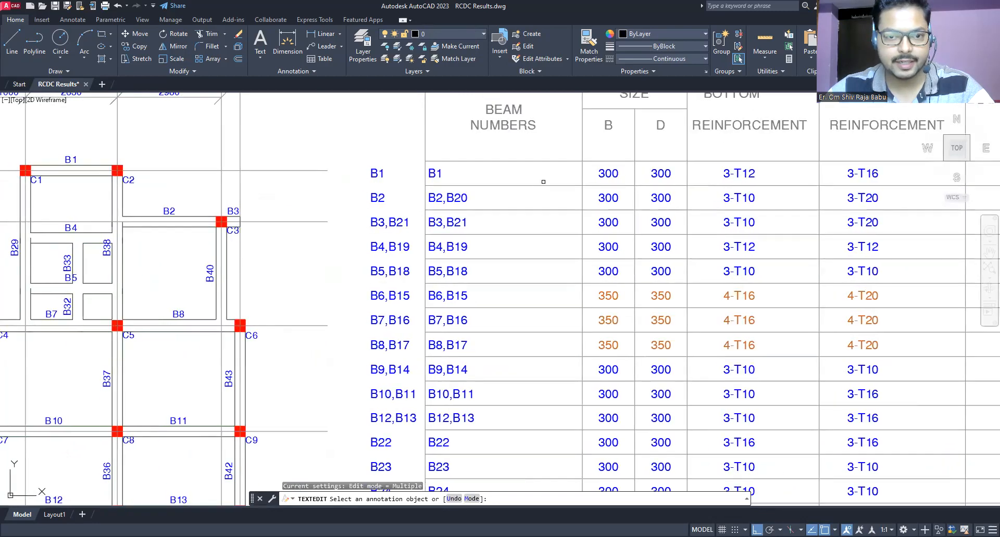
pyautogui.press('Escape')
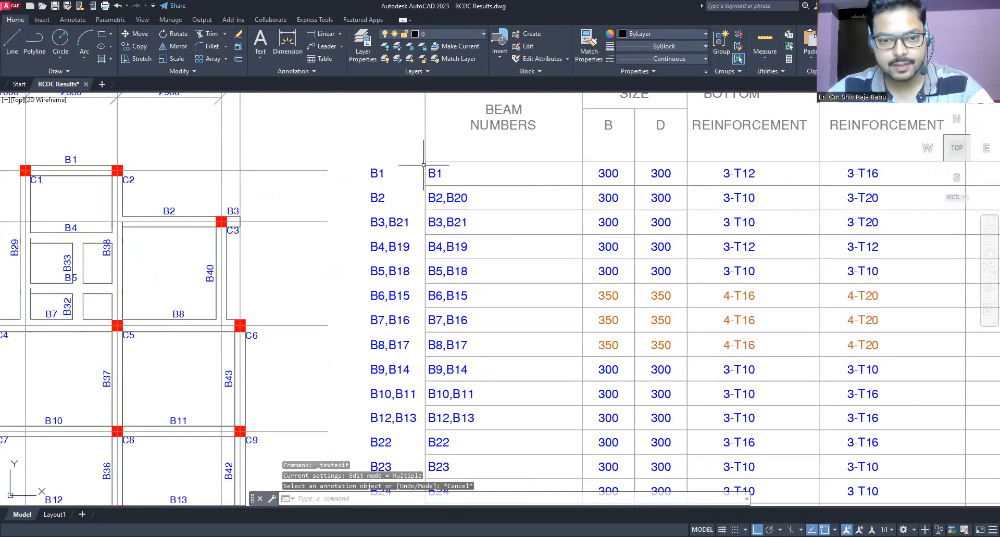
pyautogui.click(367, 164)
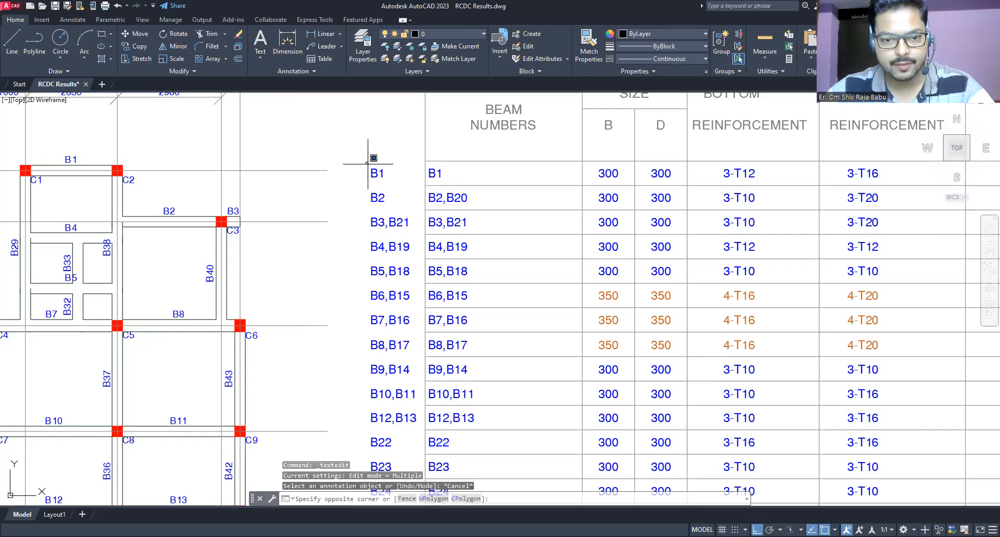
pyautogui.click(920, 177)
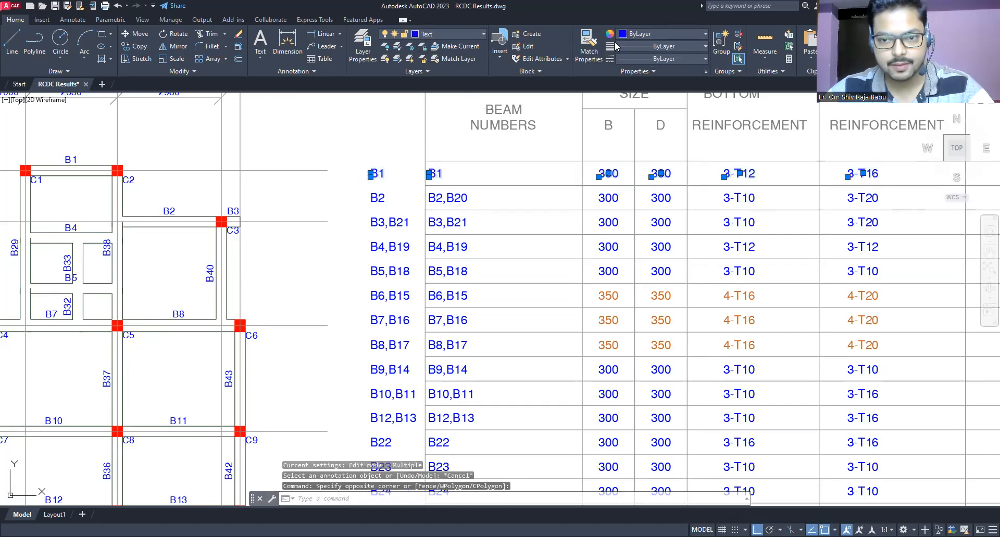
pyautogui.click(661, 34)
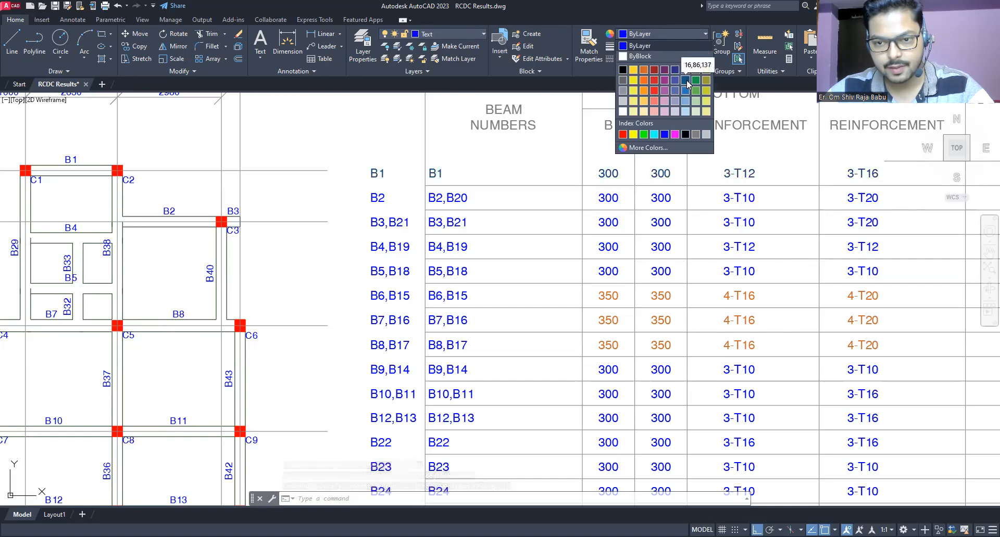
pyautogui.click(644, 81)
pyautogui.press('Escape')
pyautogui.press('Escape')
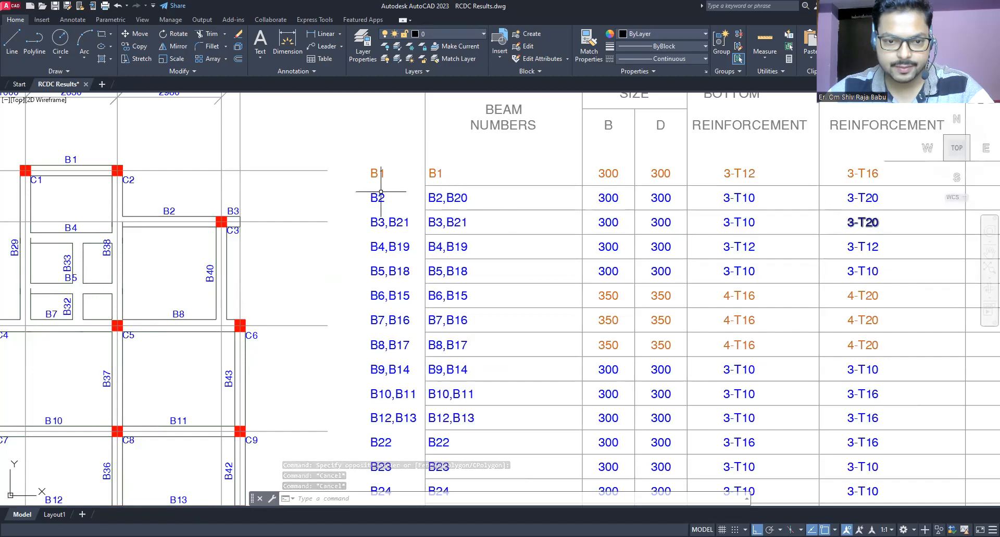
# Change the copied label beside row B3,B21 to B2
pyautogui.click(364, 191)
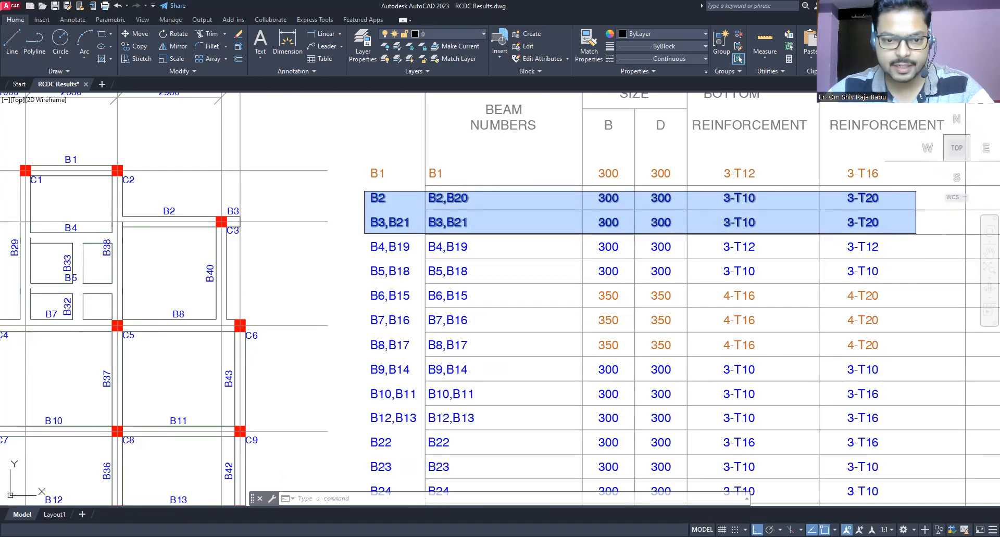
pyautogui.press('Escape')
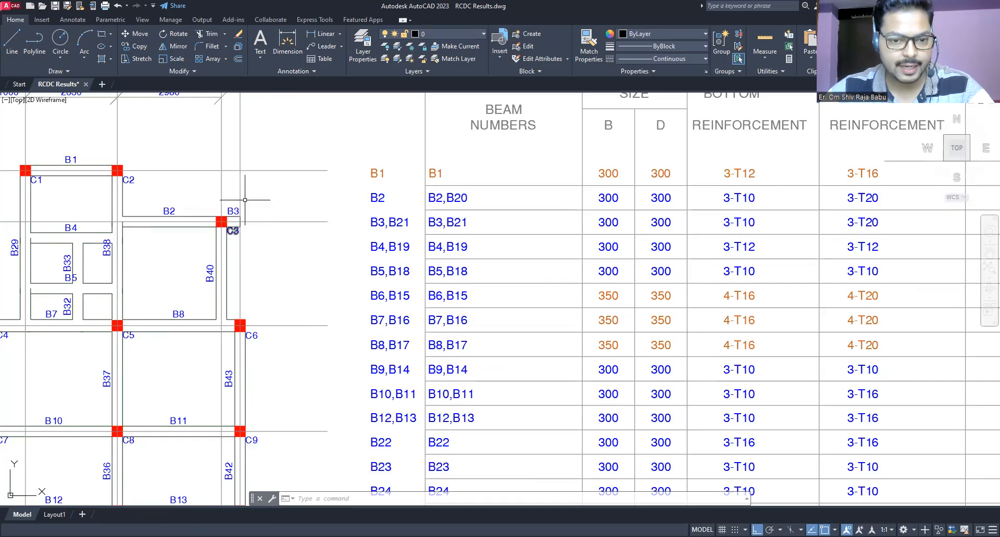
pyautogui.click(385, 224)
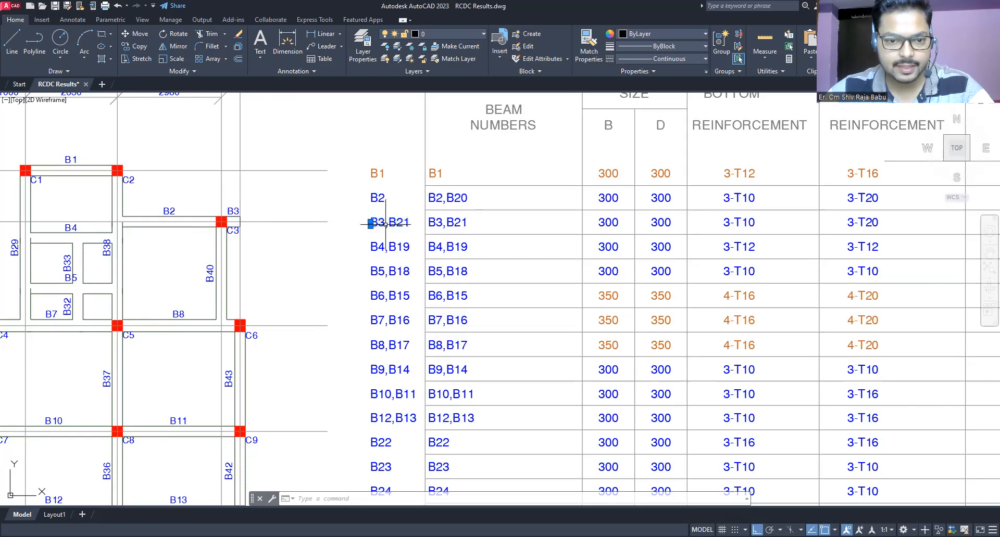
pyautogui.click(376, 224)
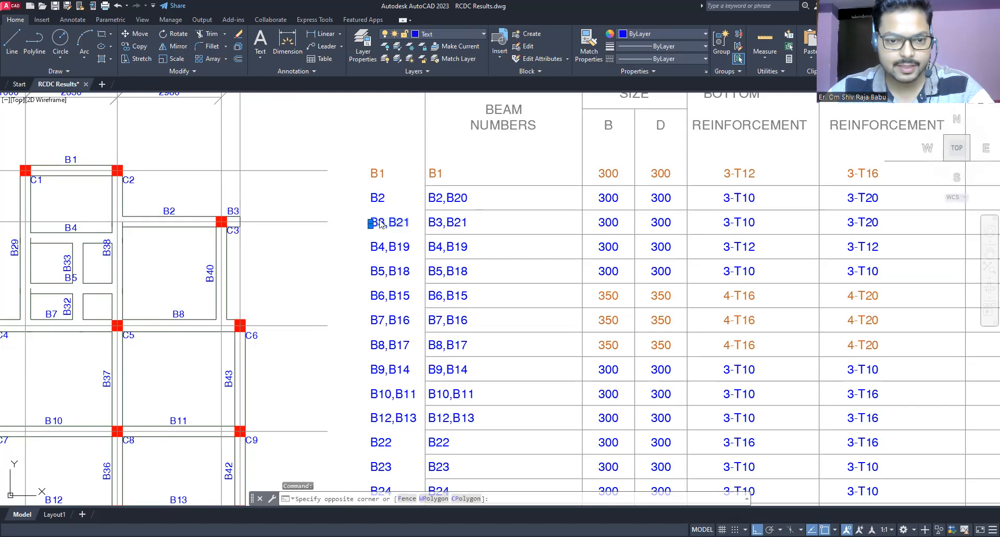
pyautogui.doubleClick(380, 224)
pyautogui.moveTo(377, 224); pyautogui.dragTo(415, 227)
pyautogui.write('2')
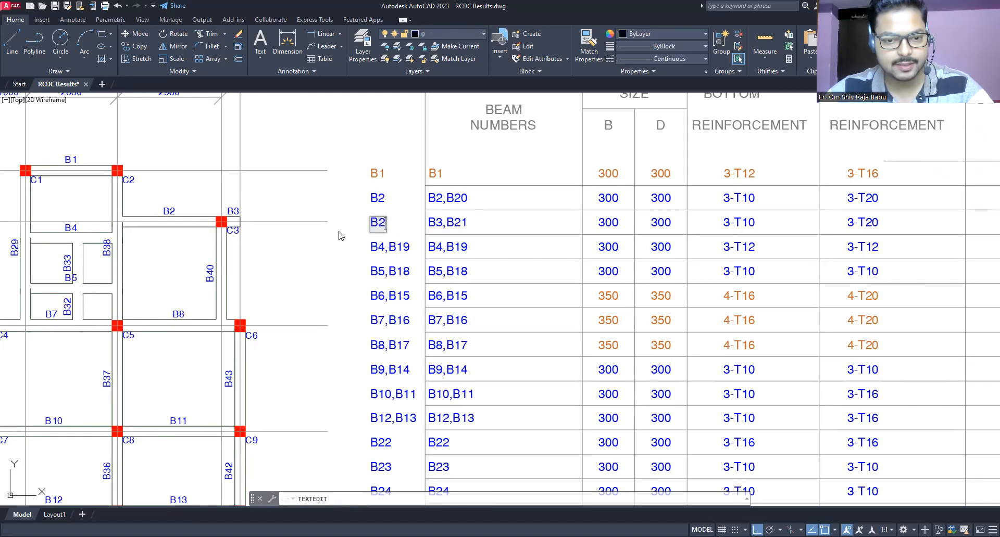
# Change the copied label beside row B4,B19 to B3
pyautogui.click(339, 231)
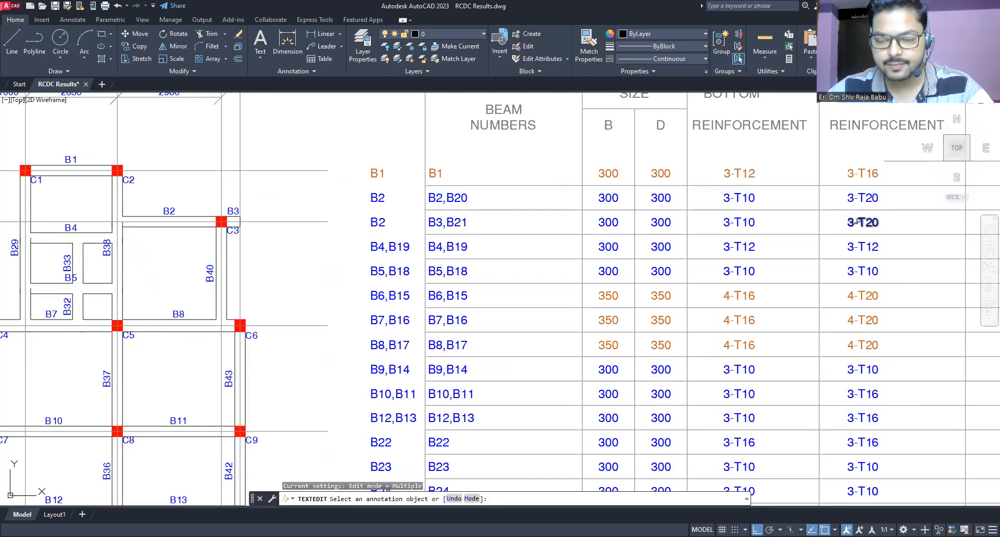
pyautogui.press('Escape')
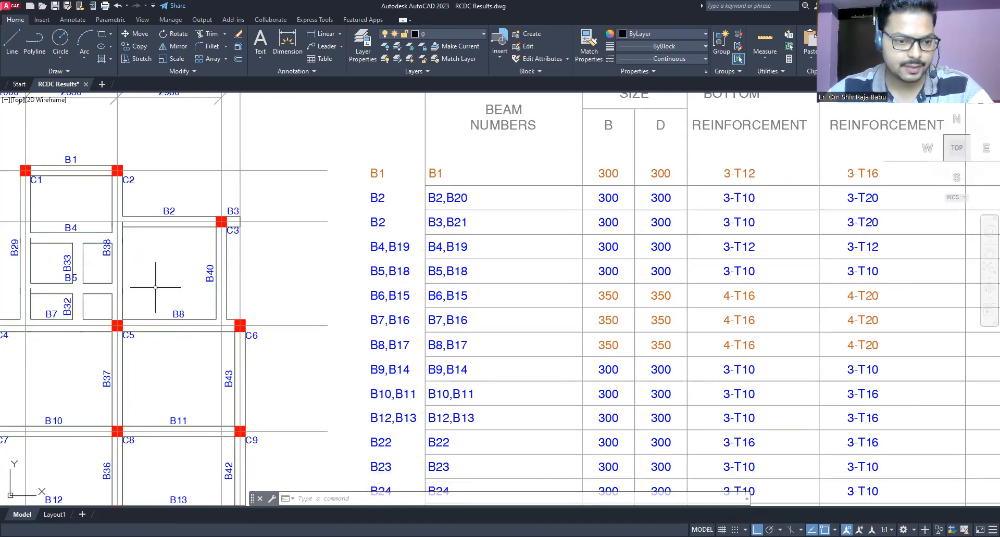
pyautogui.moveTo(224, 269); pyautogui.dragTo(296, 271, button='middle')
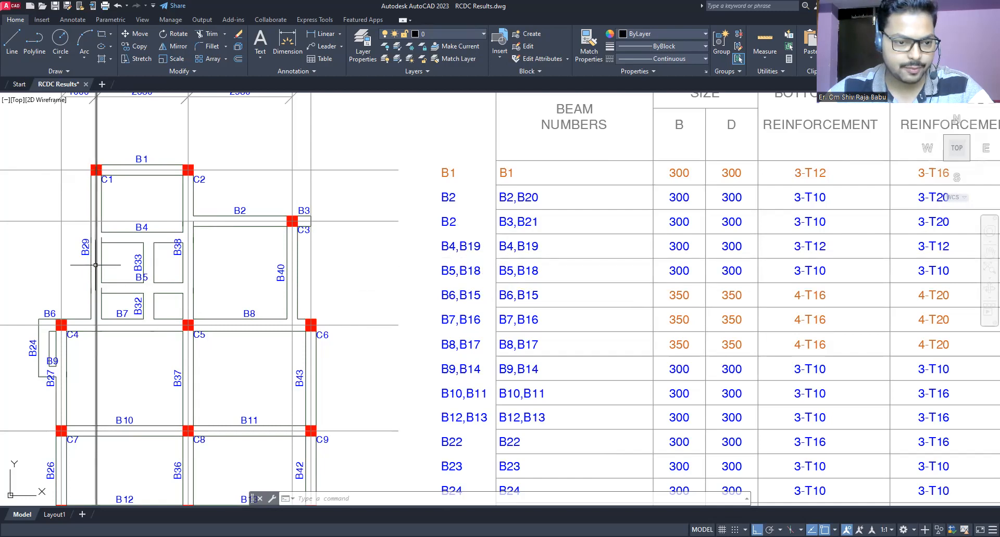
pyautogui.moveTo(211, 292)
pyautogui.mouseDown(button='middle')
pyautogui.moveTo(221, 286)
pyautogui.moveTo(246, 2)
pyautogui.moveTo(192, 327)
pyautogui.moveTo(161, 325)
pyautogui.mouseUp(button='middle')
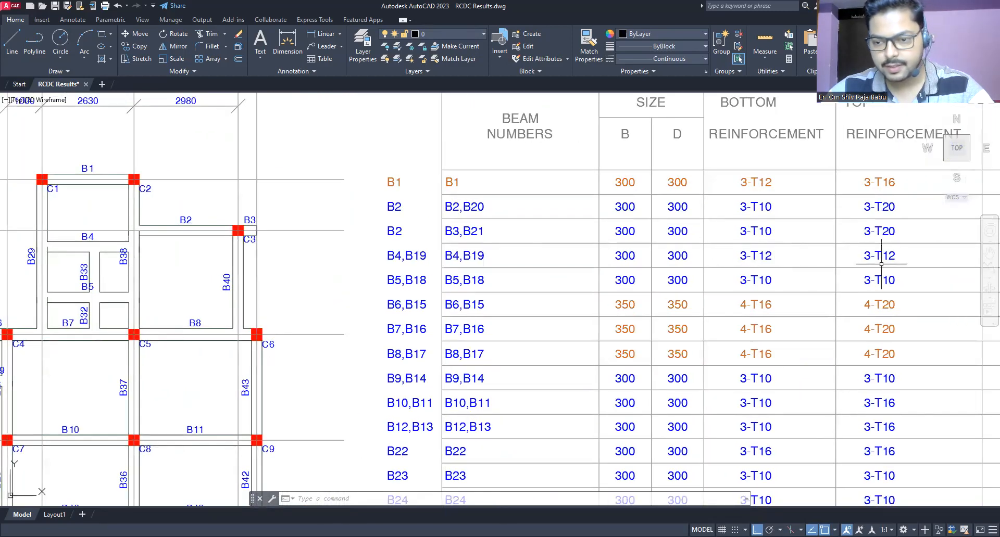
pyautogui.moveTo(658, 358); pyautogui.dragTo(641, 325, button='middle')
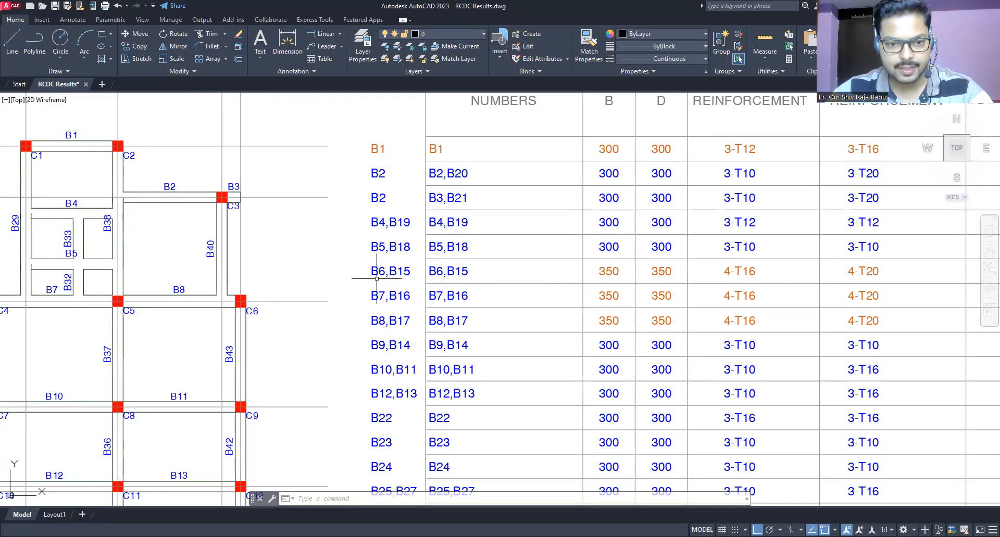
pyautogui.click(377, 222)
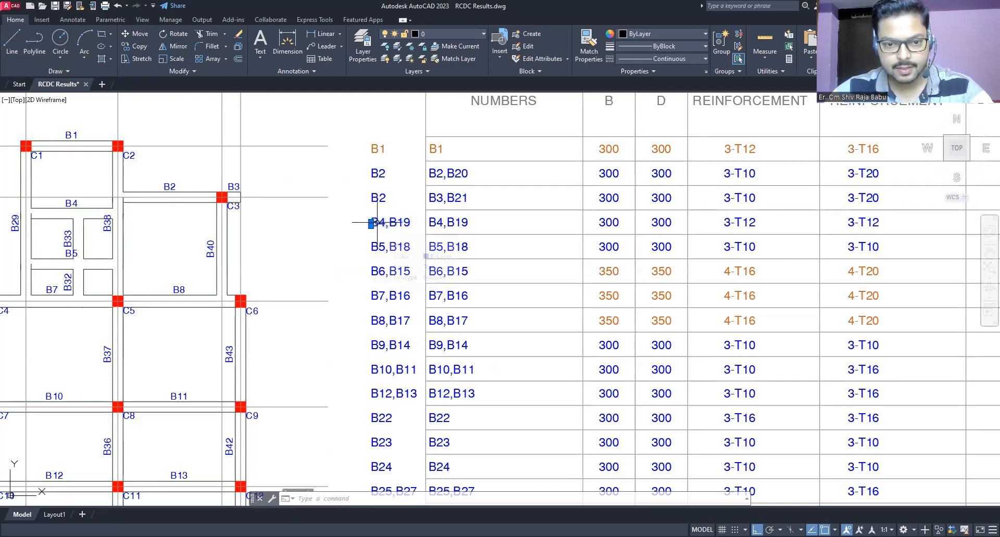
pyautogui.doubleClick(384, 225)
pyautogui.moveTo(381, 220); pyautogui.dragTo(415, 228)
pyautogui.write('3')
pyautogui.press('Return')
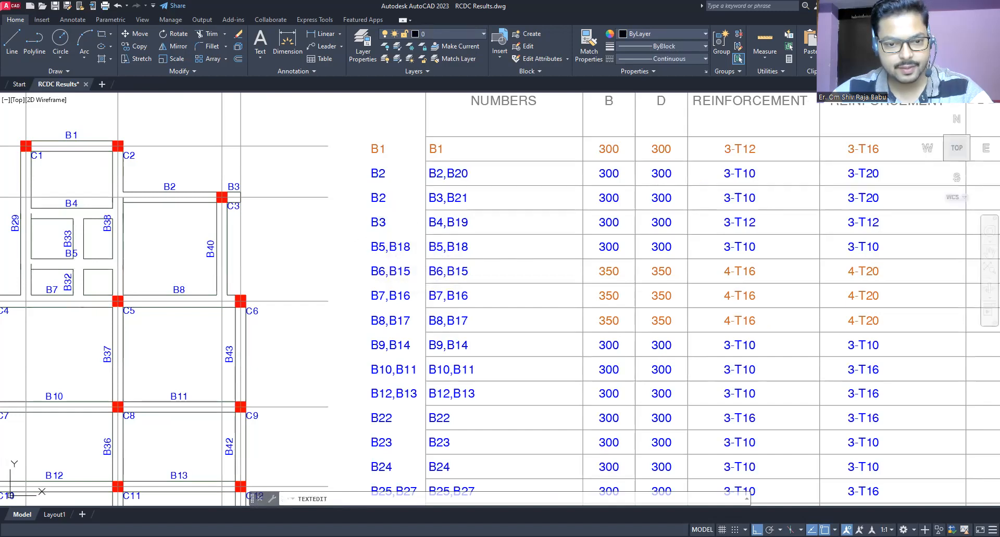
# Change the copied label beside row B5,B18 to B4
pyautogui.click(380, 253)
pyautogui.moveTo(378, 248); pyautogui.dragTo(410, 249)
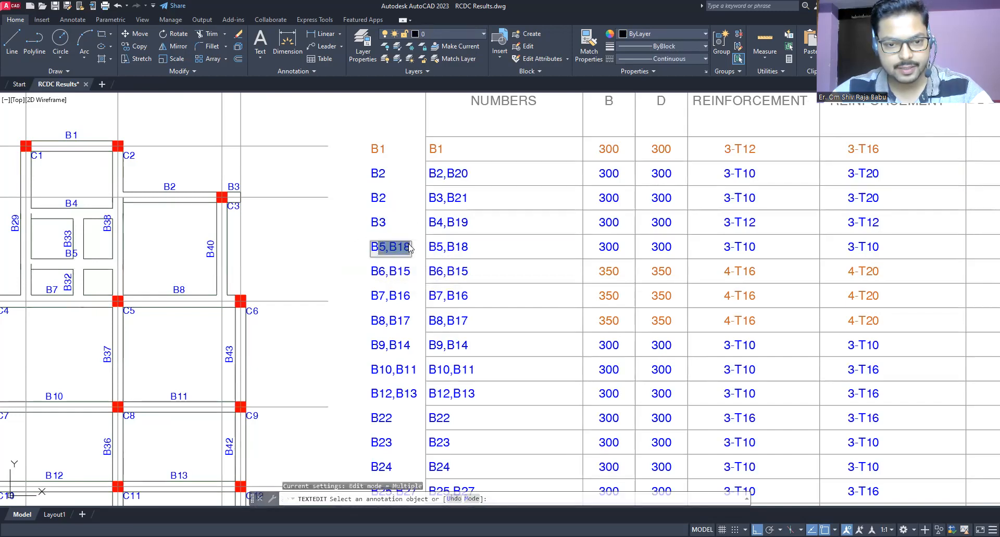
pyautogui.write('4')
pyautogui.press('Return')
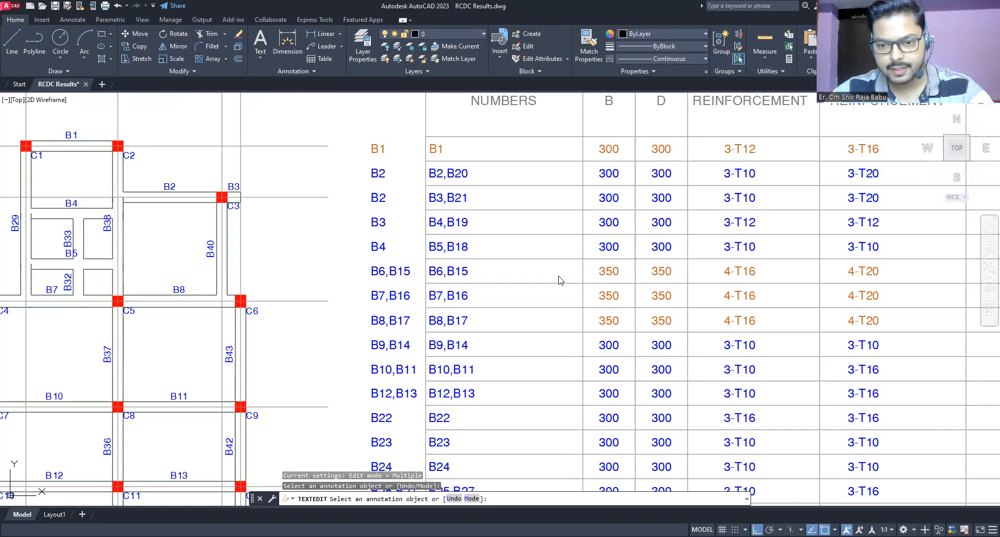
# Change the copied labels beside rows B6,B15, B7,B16 and B8,B17 to B5
pyautogui.click(392, 278)
pyautogui.moveTo(378, 271); pyautogui.dragTo(418, 280)
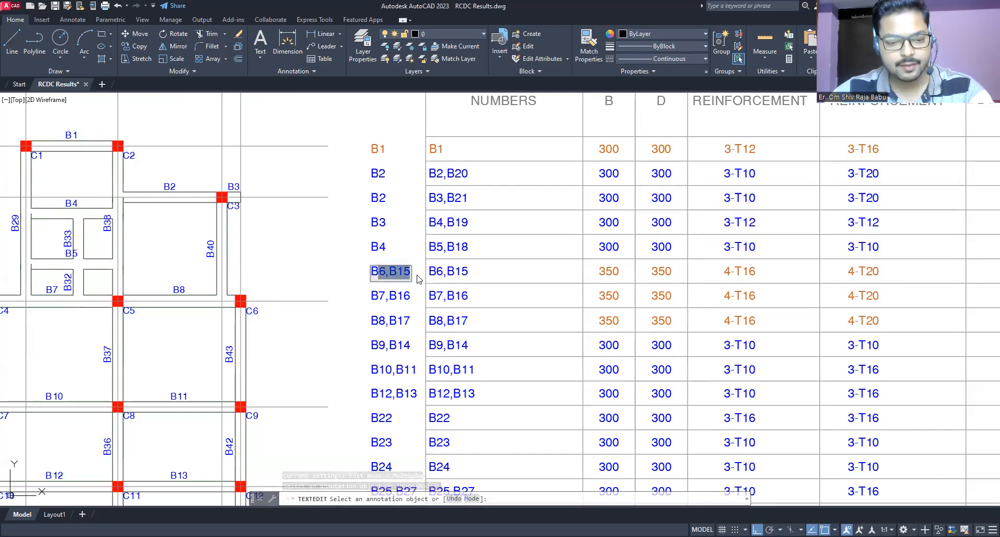
pyautogui.write('5')
pyautogui.press('Return')
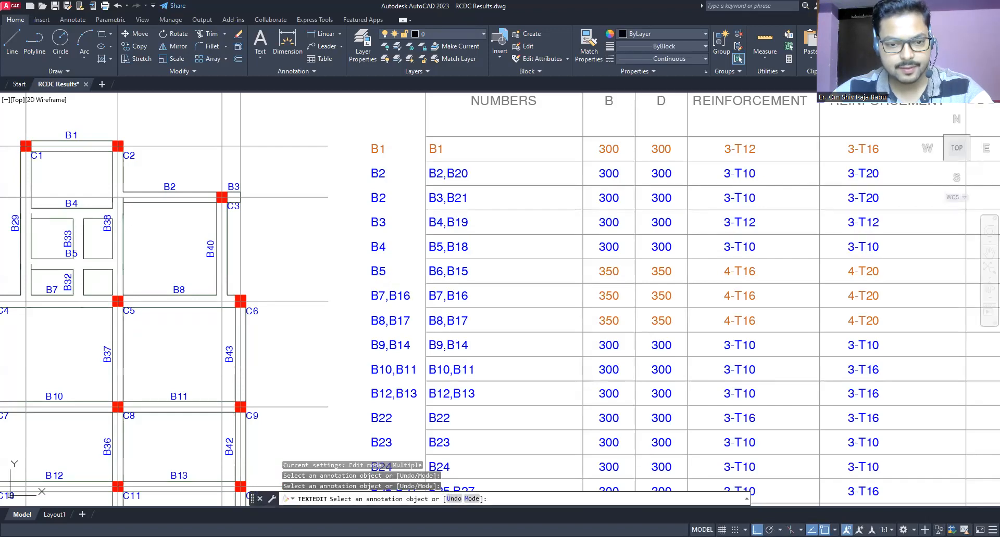
pyautogui.click(381, 299)
pyautogui.moveTo(378, 297); pyautogui.dragTo(427, 300)
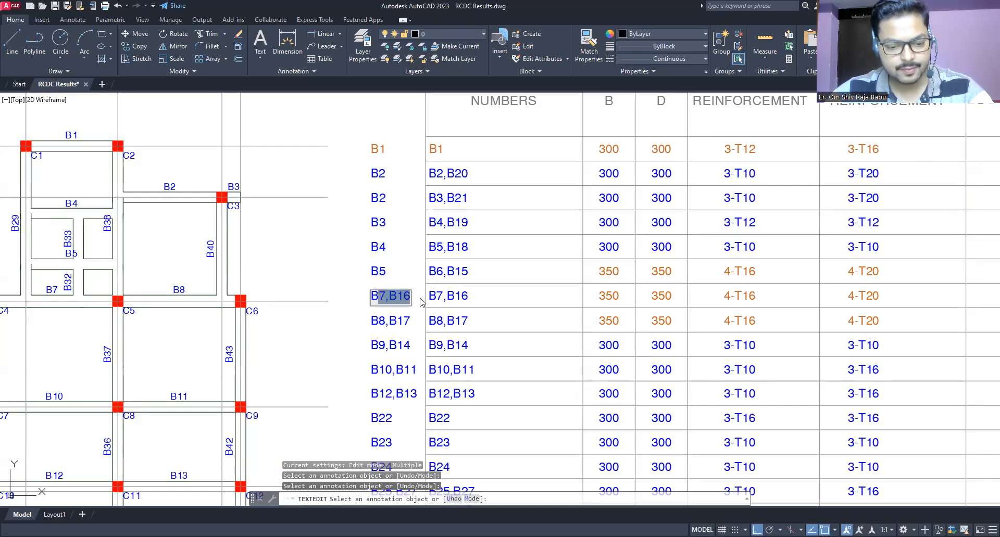
pyautogui.write('5')
pyautogui.press('Return')
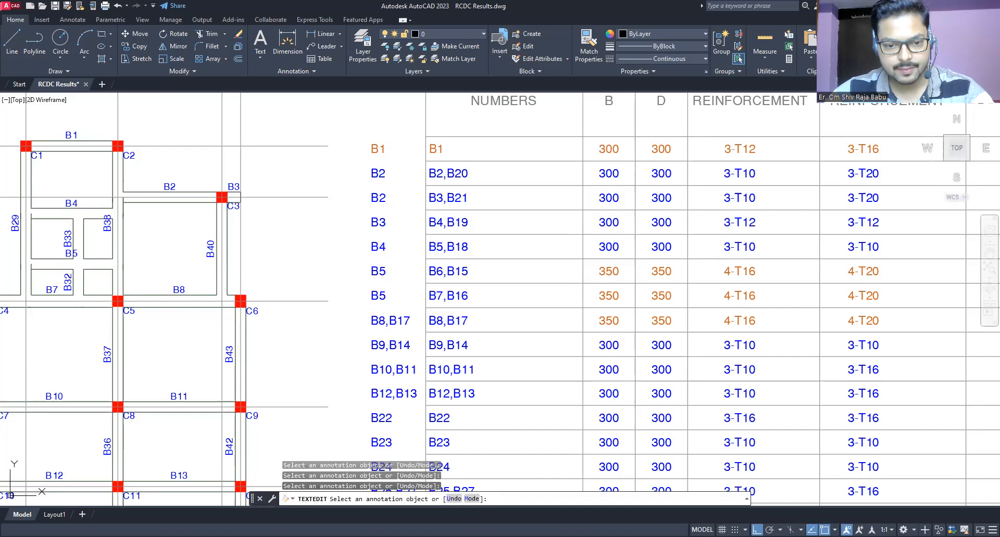
pyautogui.click(381, 324)
pyautogui.moveTo(377, 321); pyautogui.dragTo(415, 319)
pyautogui.write('5')
pyautogui.press('Return')
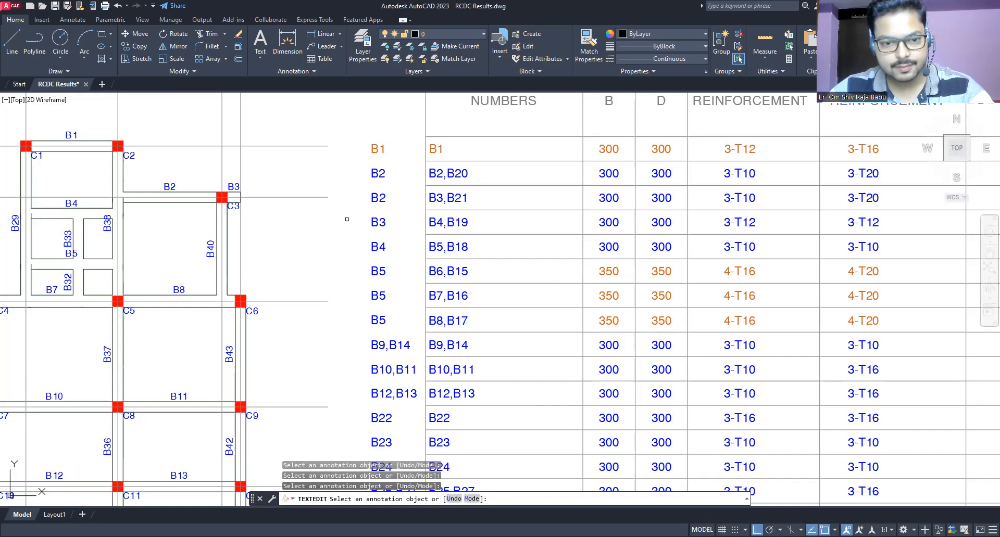
pyautogui.press('Escape')
# Color the texts of row B4,B19 orange, from its copied label through the top reinforcement value
pyautogui.click(364, 205)
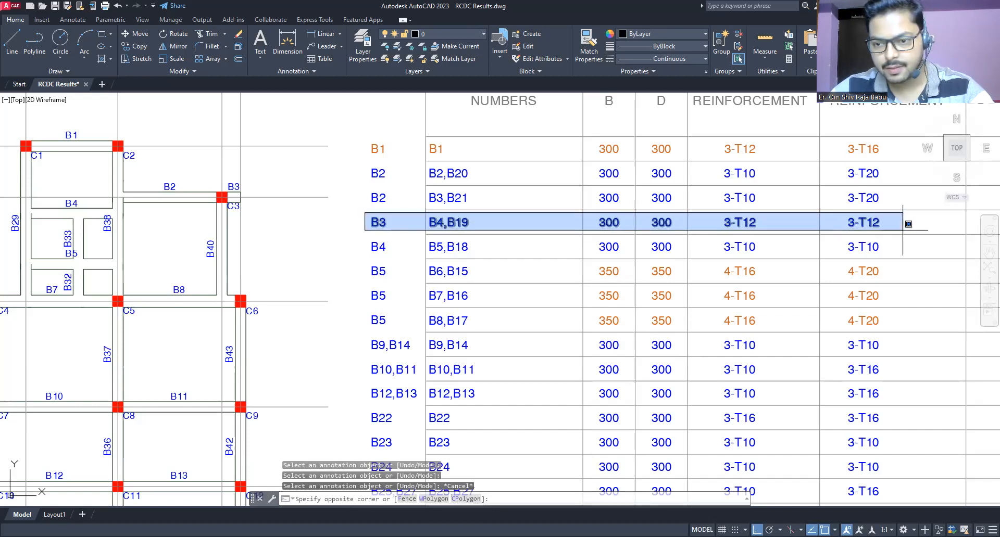
pyautogui.click(927, 256)
pyautogui.click(666, 33)
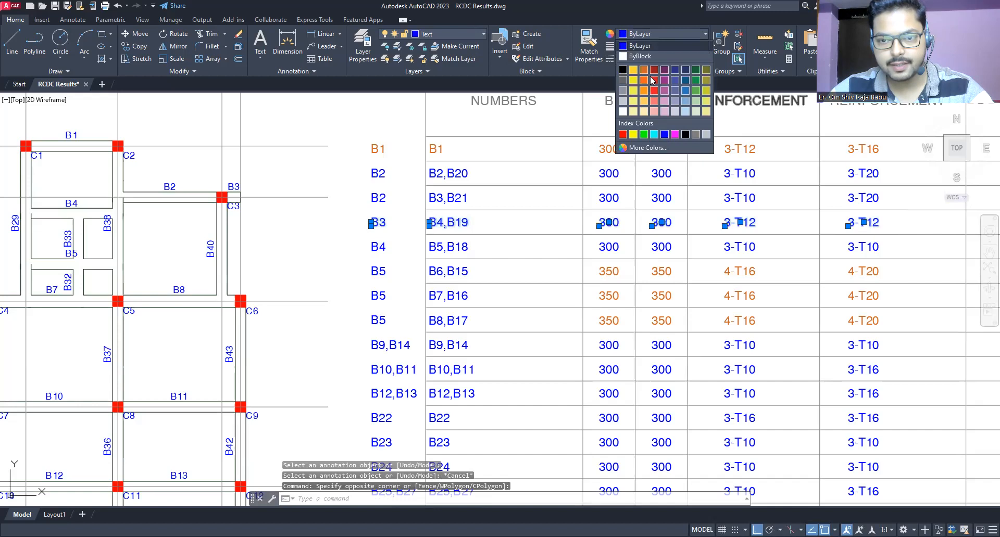
pyautogui.click(653, 105)
pyautogui.press('Escape')
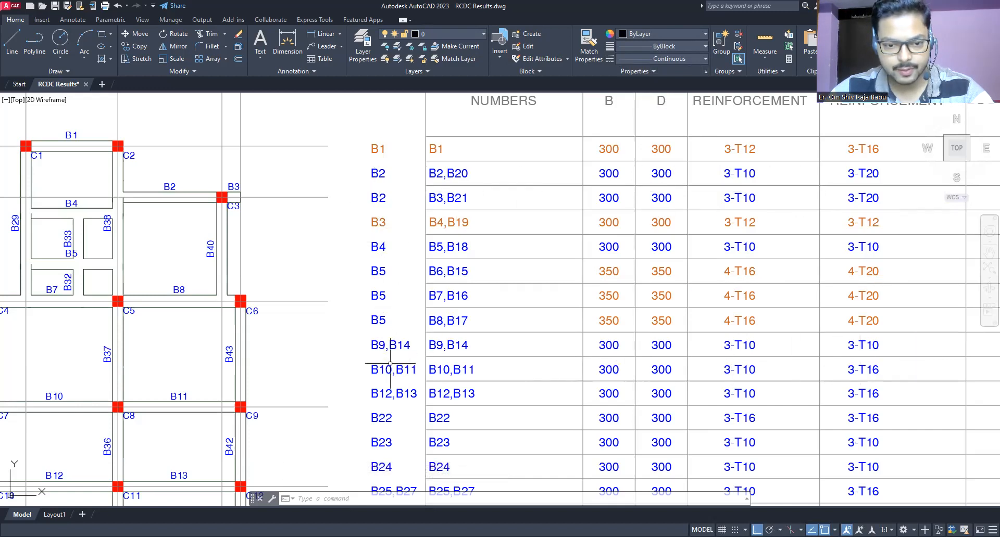
# Change the copied label beside row B9,B14 to B2
pyautogui.click(382, 345)
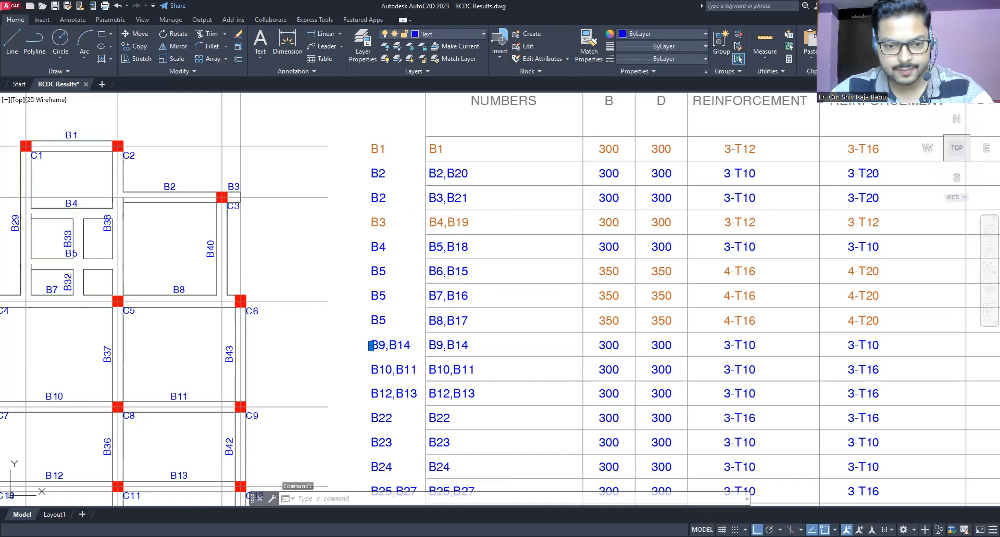
pyautogui.doubleClick(379, 347)
pyautogui.moveTo(379, 345); pyautogui.dragTo(409, 346)
pyautogui.write('2')
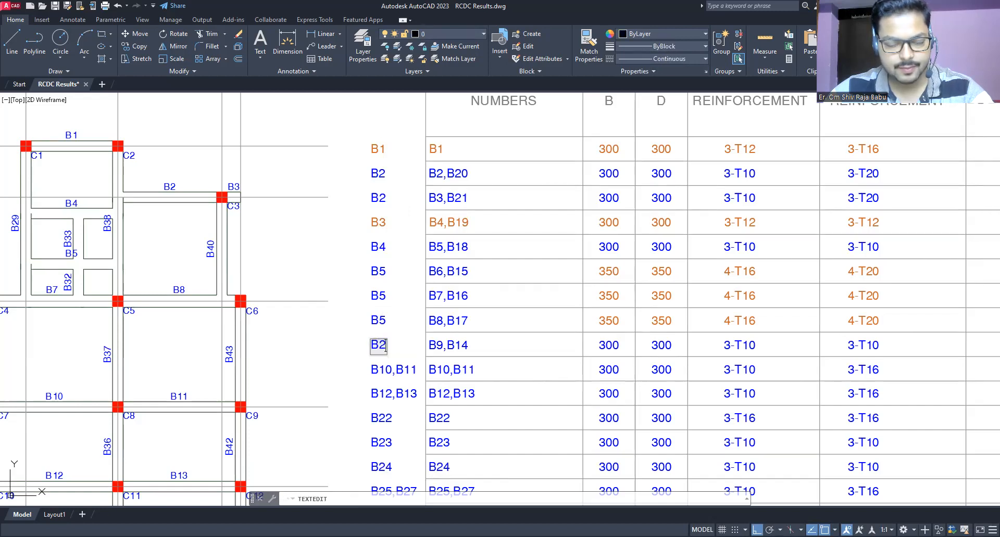
pyautogui.press('Return')
pyautogui.press('Escape')
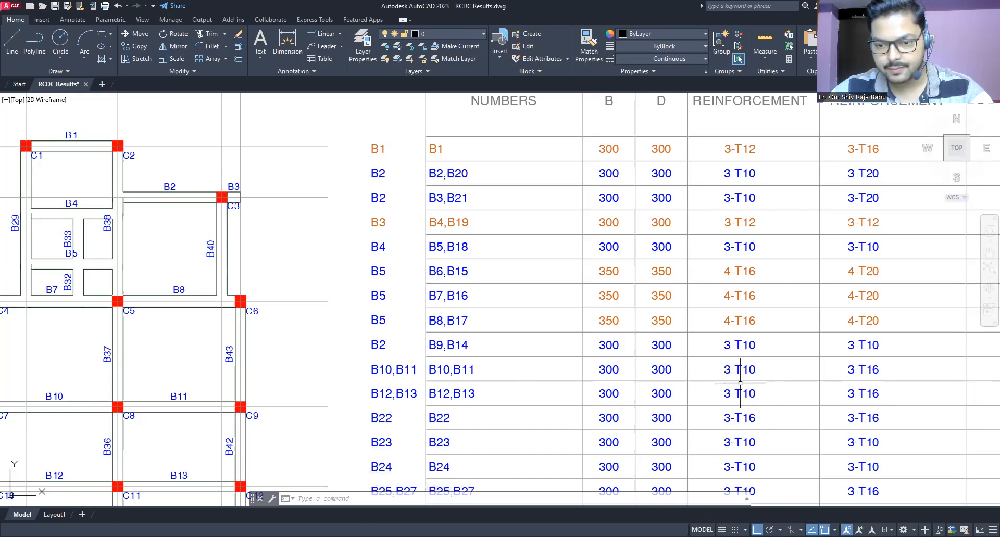
# Change the copied labels beside rows B10,B11 and B12,B13 to B6
pyautogui.click(381, 371)
pyautogui.doubleClick(381, 371)
pyautogui.moveTo(379, 371); pyautogui.dragTo(436, 376)
pyautogui.write('6')
pyautogui.click(386, 388)
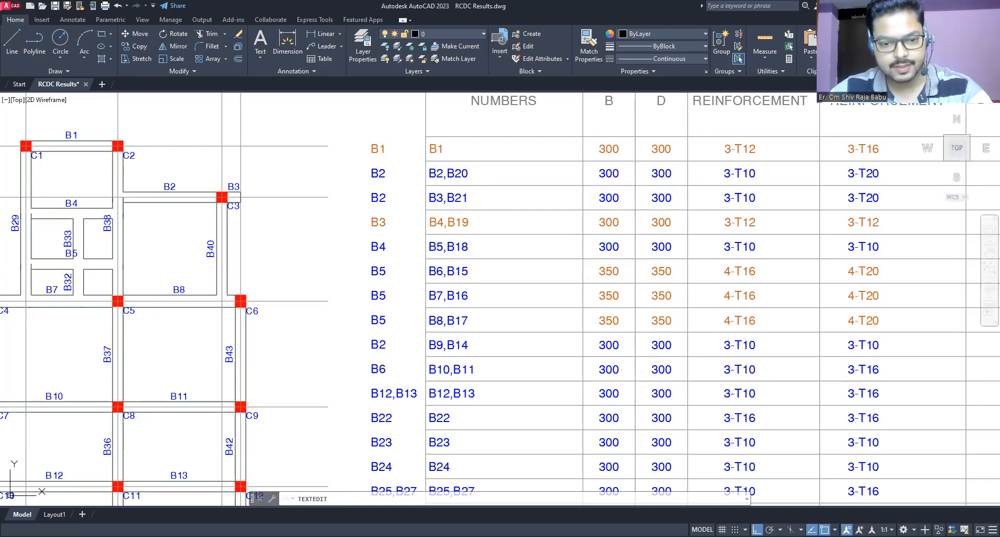
pyautogui.click(381, 395)
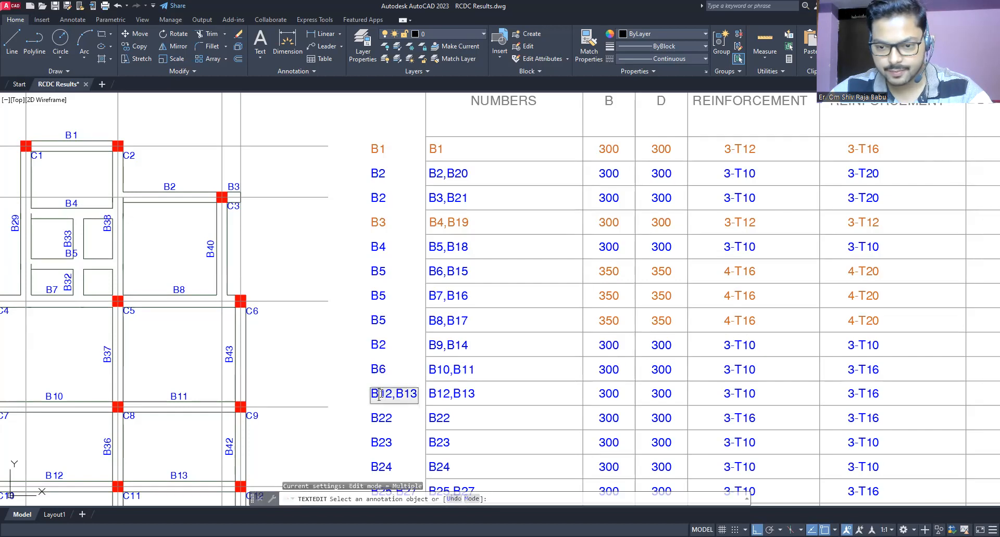
pyautogui.moveTo(379, 394); pyautogui.dragTo(440, 395)
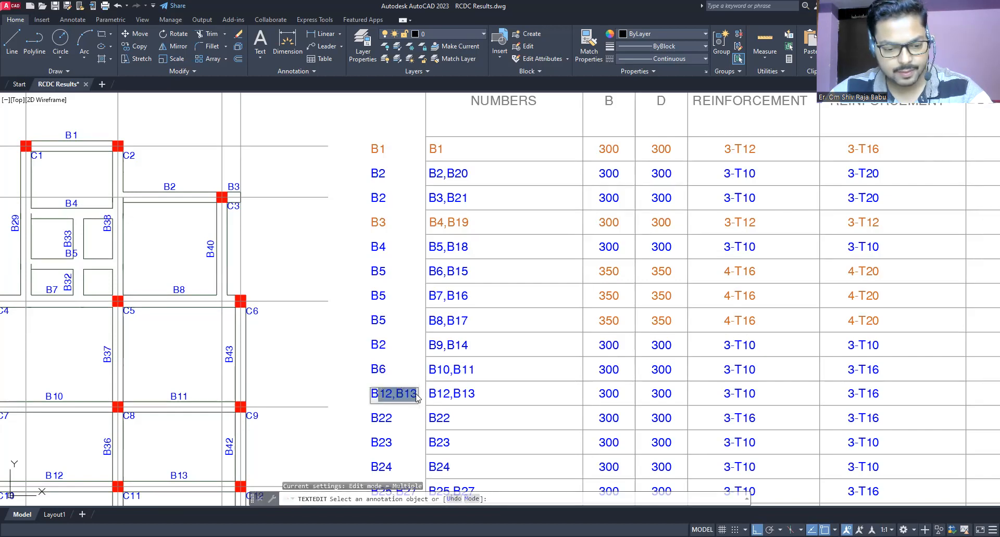
pyautogui.write('6')
pyautogui.click(457, 408)
# Change the copied label beside row B22 to B7
pyautogui.scroll(2, 458, 390)
pyautogui.moveTo(458, 391); pyautogui.dragTo(451, 283, button='middle')
pyautogui.scroll(-2, 420, 359)
pyautogui.moveTo(419, 359); pyautogui.dragTo(413, 349, button='middle')
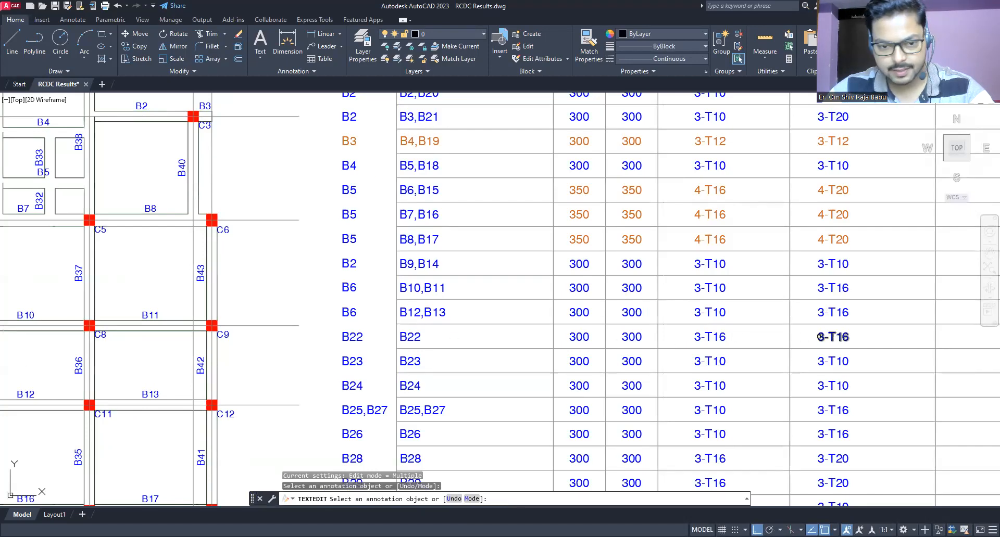
pyautogui.doubleClick(345, 339)
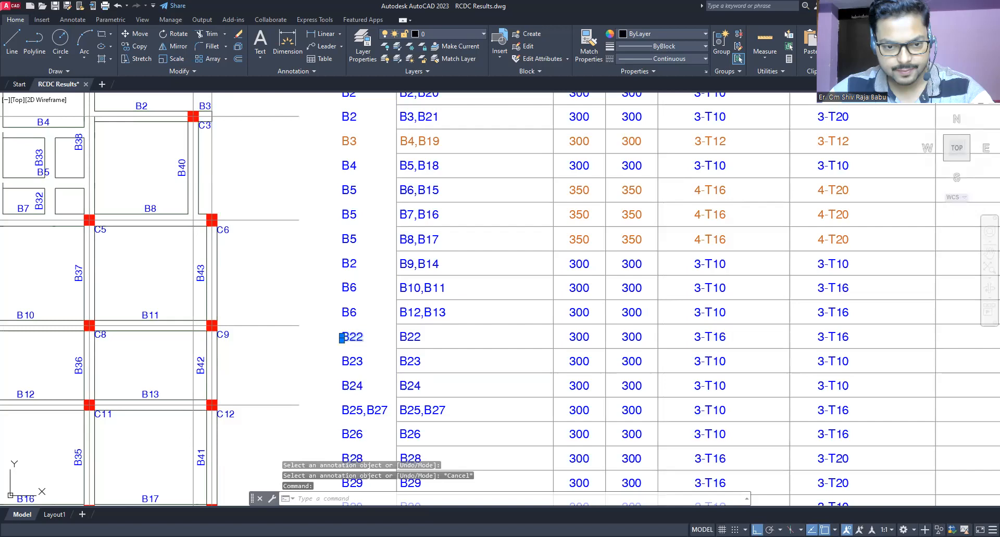
pyautogui.moveTo(348, 338); pyautogui.dragTo(376, 338)
pyautogui.write('6')
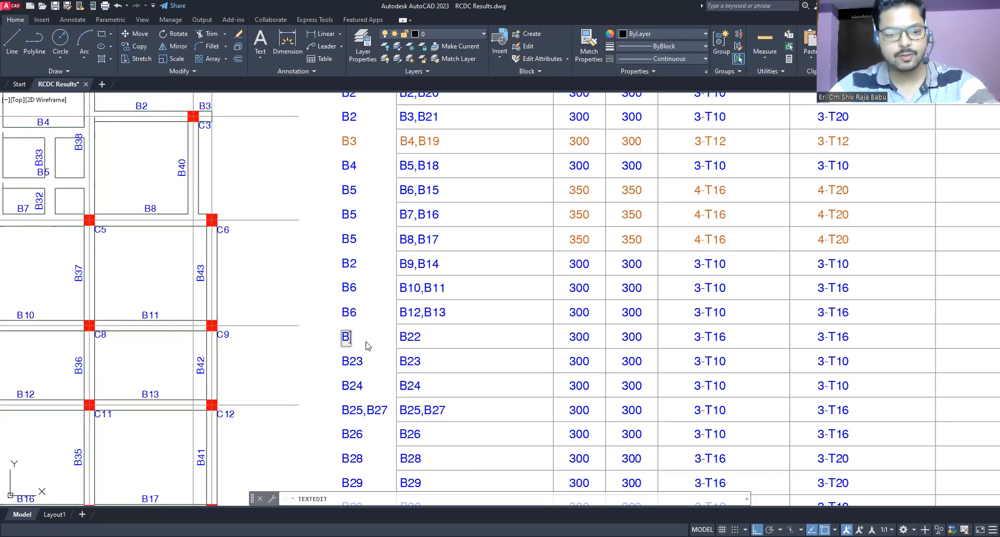
pyautogui.click(315, 358)
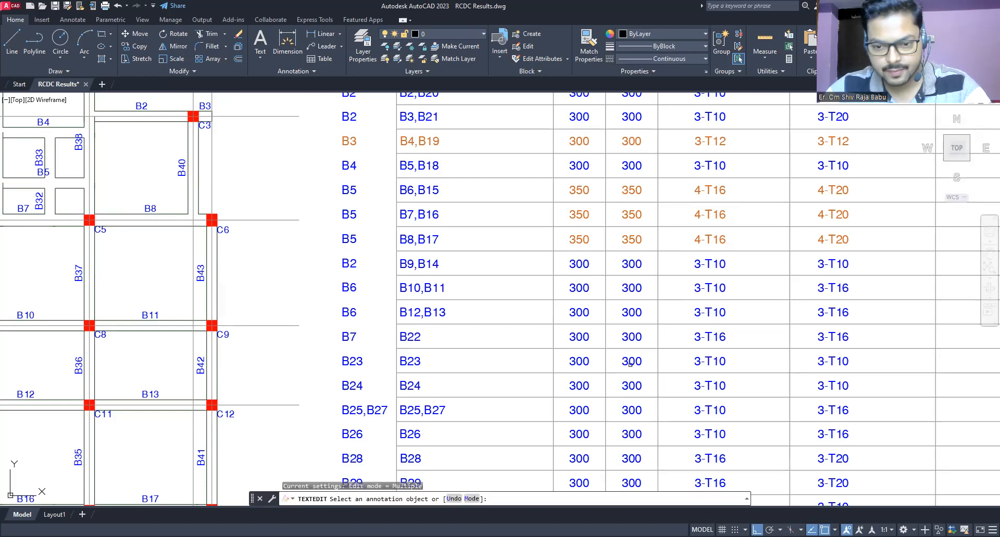
pyautogui.press('Escape')
# Correct the copied label beside row B9,B14 to B4, matching row B5,B18
pyautogui.moveTo(607, 281); pyautogui.dragTo(605, 382, button='middle')
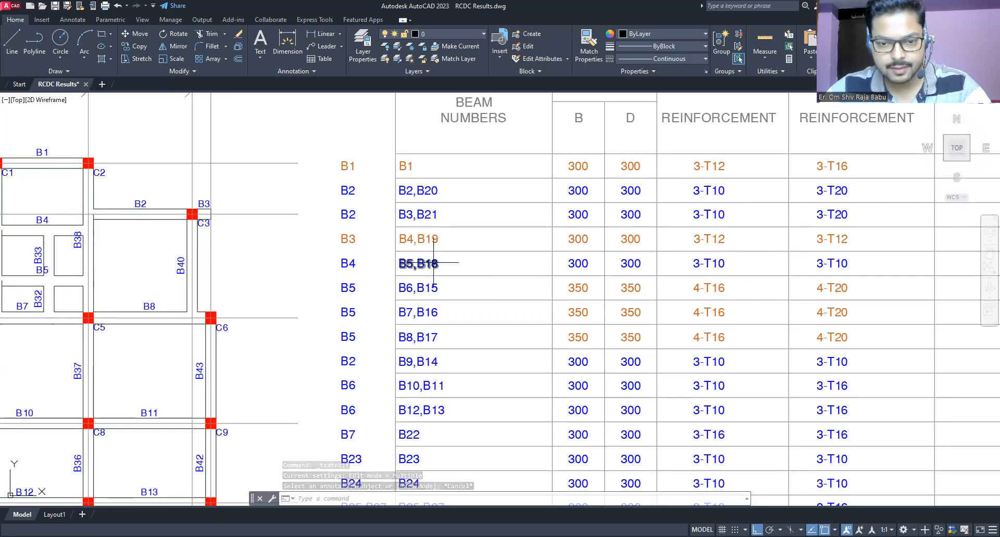
pyautogui.moveTo(482, 345)
pyautogui.mouseDown(button='middle')
pyautogui.moveTo(470, 240)
pyautogui.moveTo(495, 268)
pyautogui.moveTo(495, 351)
pyautogui.moveTo(496, 338)
pyautogui.mouseUp(button='middle')
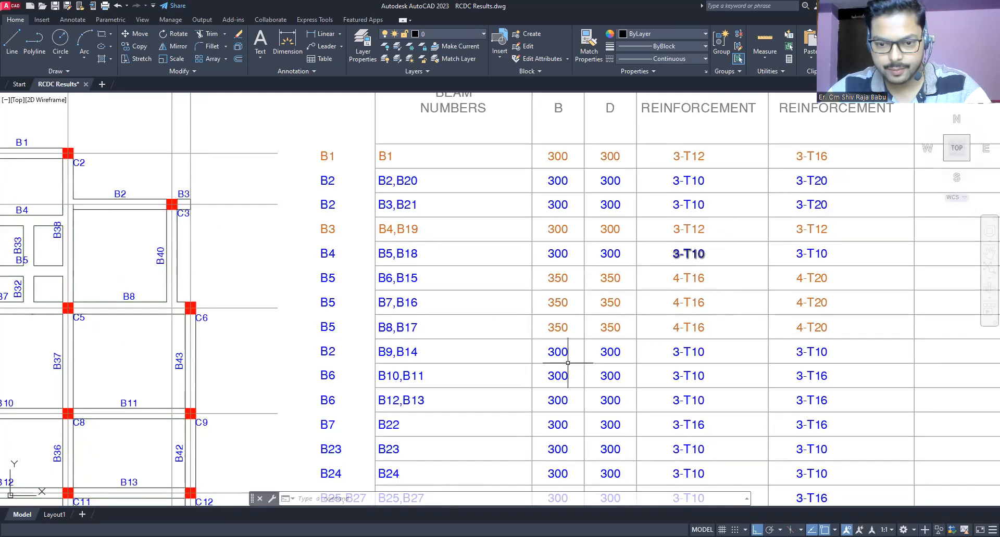
pyautogui.click(324, 351)
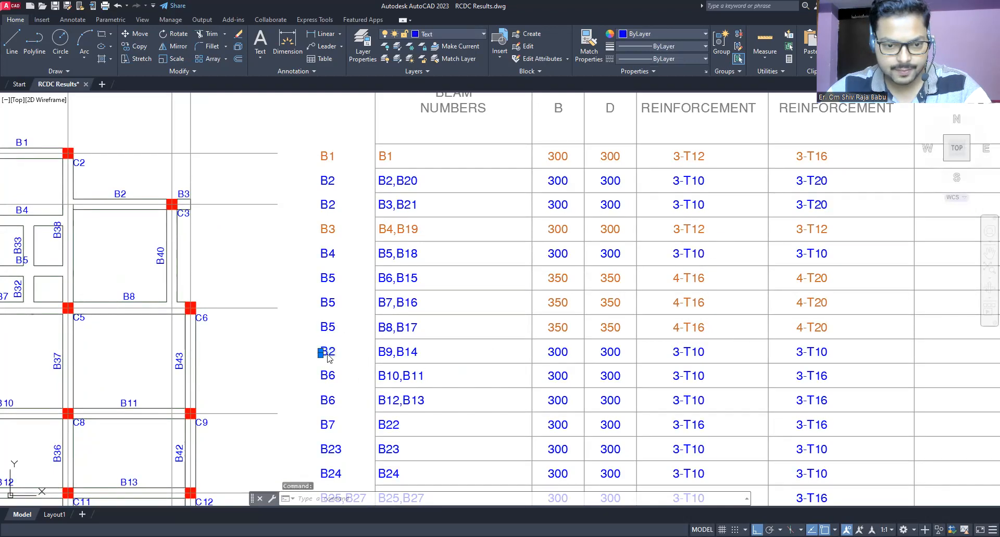
pyautogui.doubleClick(328, 354)
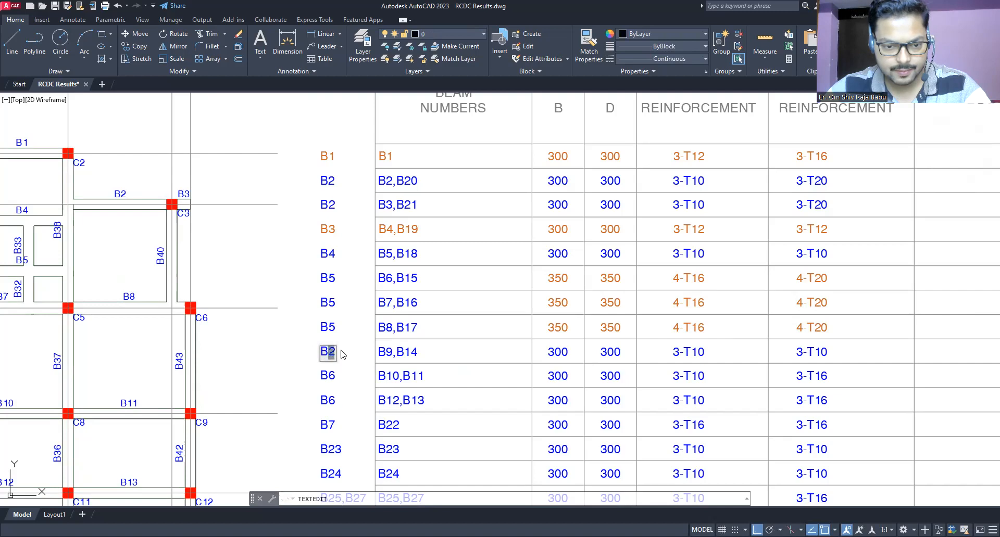
pyautogui.write('4')
pyautogui.press('Return')
# Change the copied label beside row B23 to B4
pyautogui.moveTo(325, 351); pyautogui.dragTo(325, 220, button='middle')
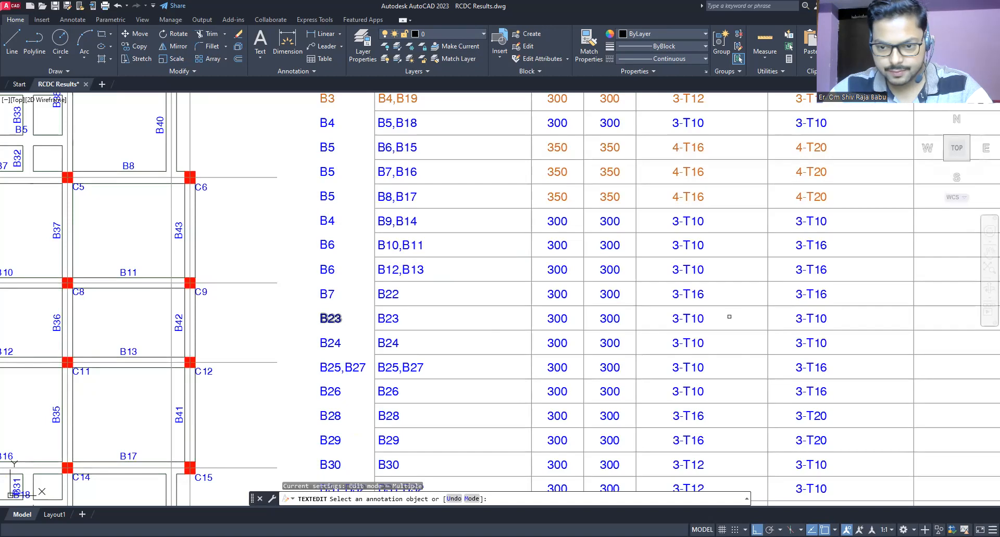
pyautogui.press('Escape')
pyautogui.click(320, 318)
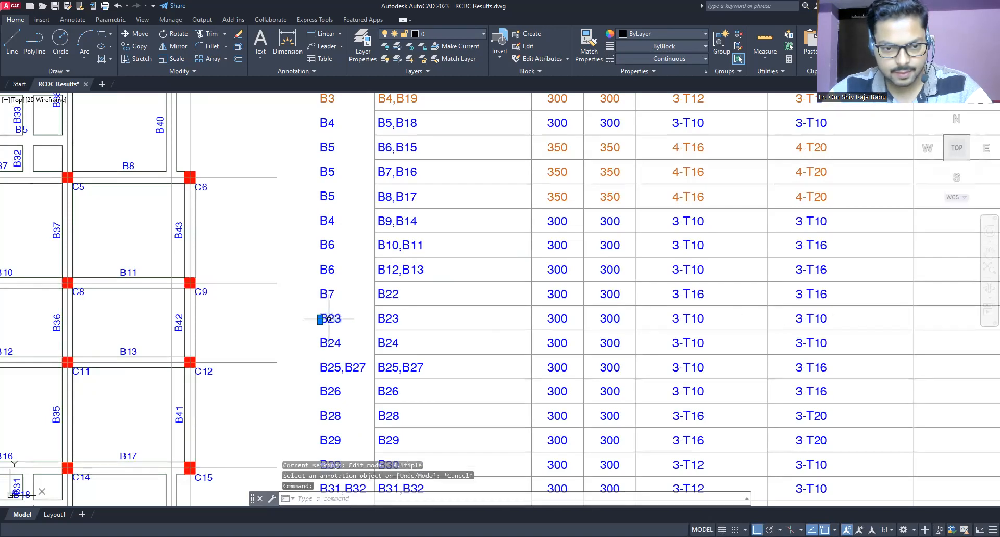
pyautogui.doubleClick(326, 320)
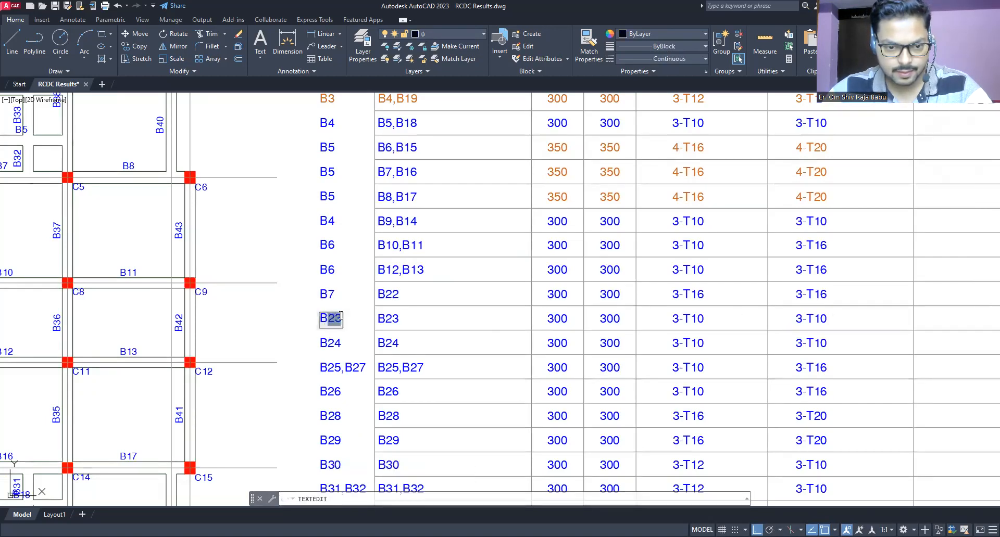
pyautogui.write('4')
pyautogui.press('Return')
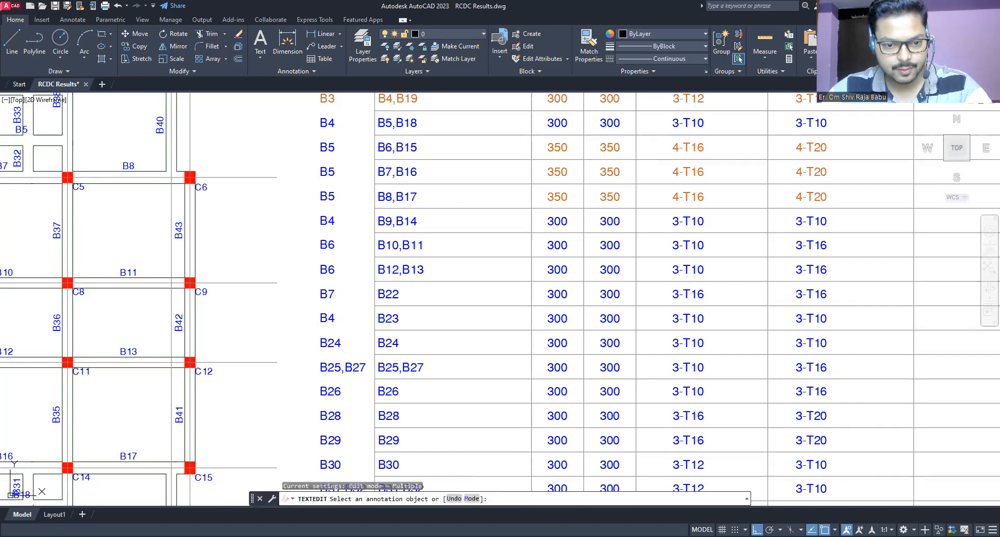
# Change the copied label beside row B24 to B4
pyautogui.click(326, 345)
pyautogui.moveTo(327, 344); pyautogui.dragTo(350, 345)
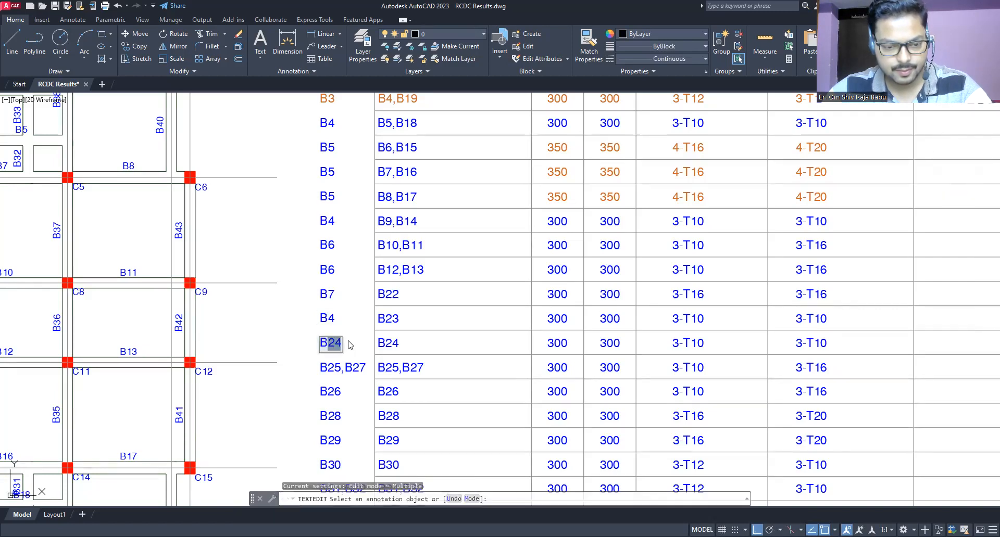
pyautogui.write('4')
pyautogui.press('Return')
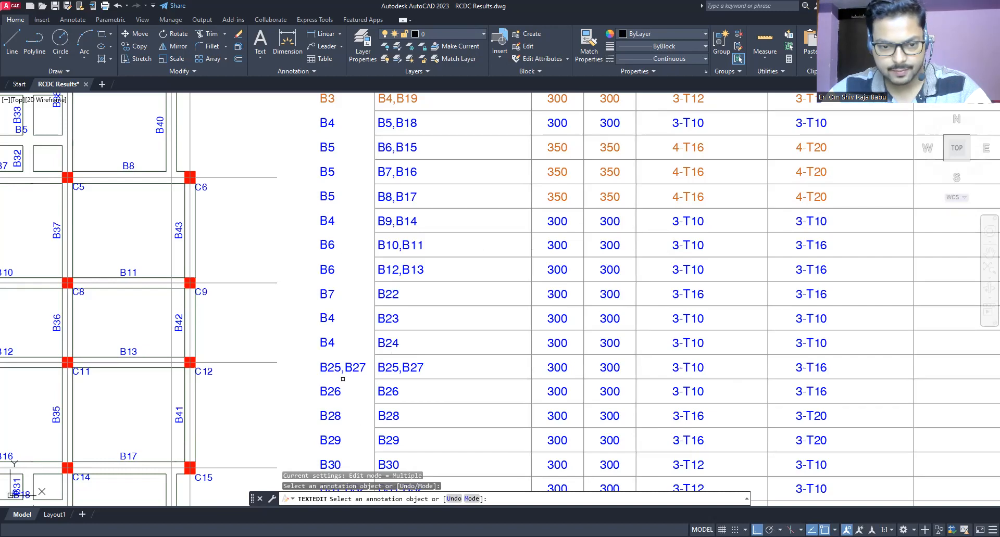
# Change the copied labels beside rows B25,B27 and B26 to B6
pyautogui.click(325, 371)
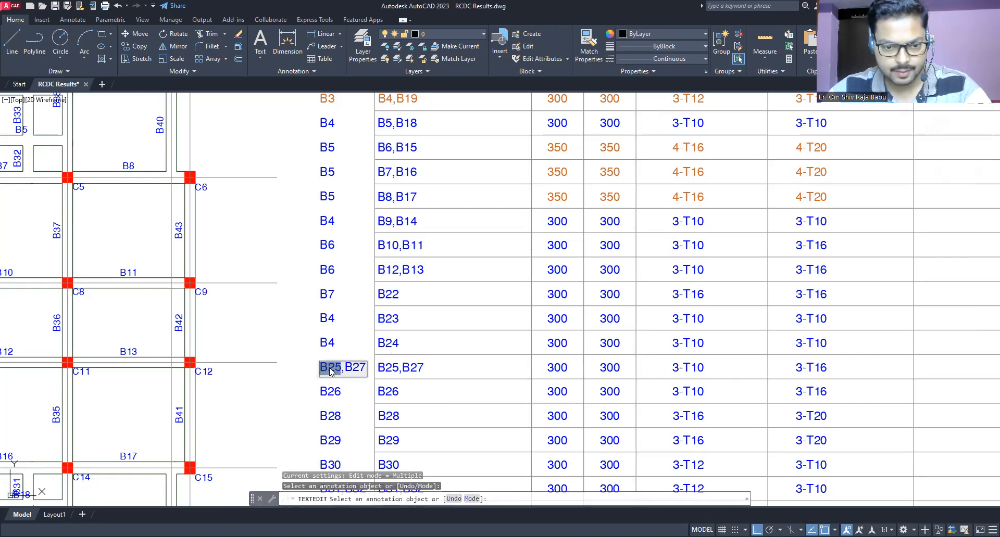
pyautogui.moveTo(327, 367); pyautogui.dragTo(370, 370)
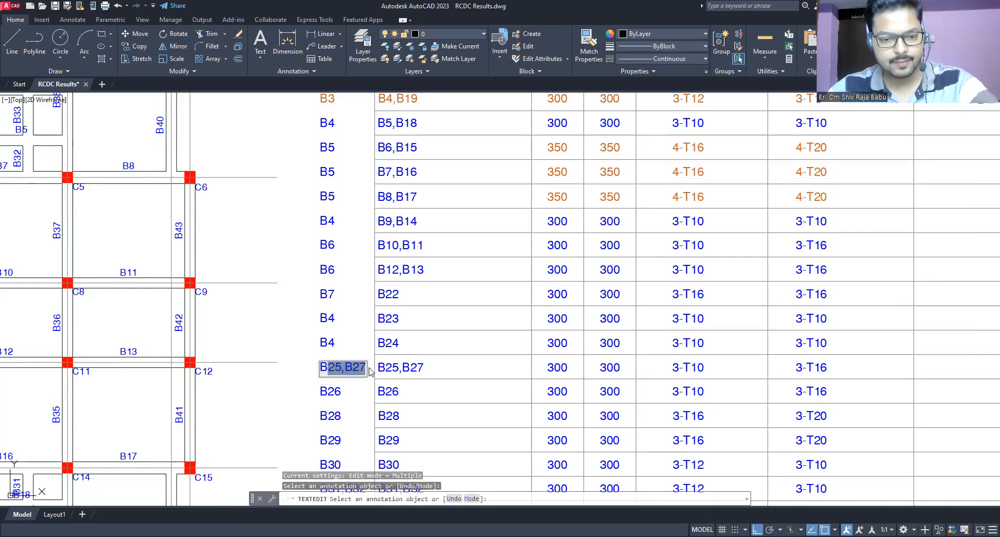
pyautogui.write('6')
pyautogui.click(285, 386)
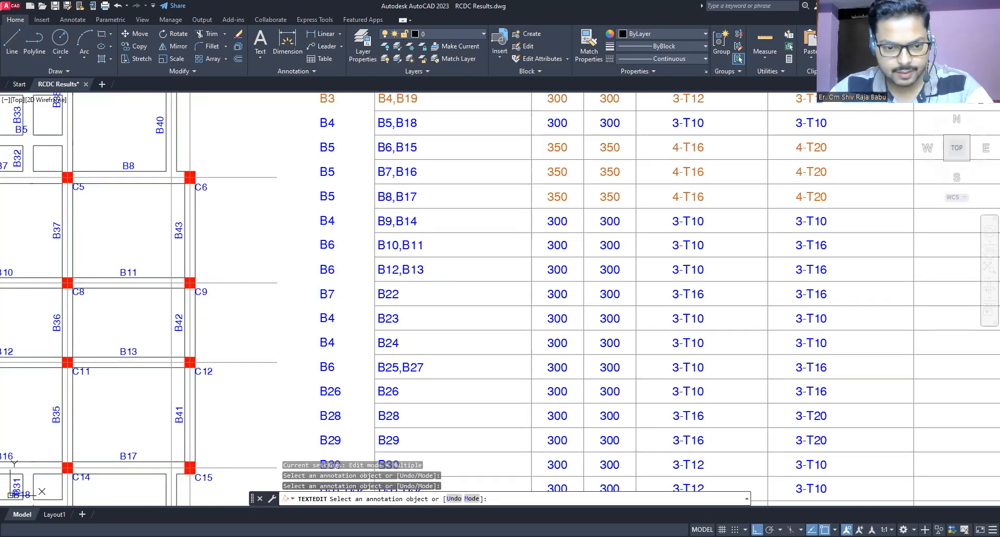
pyautogui.click(329, 394)
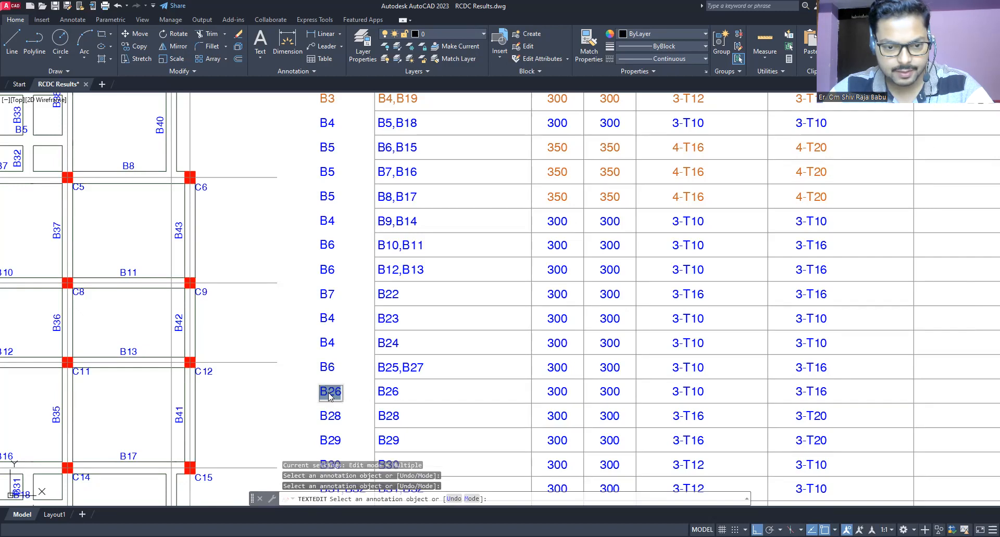
pyautogui.moveTo(326, 391); pyautogui.dragTo(344, 395)
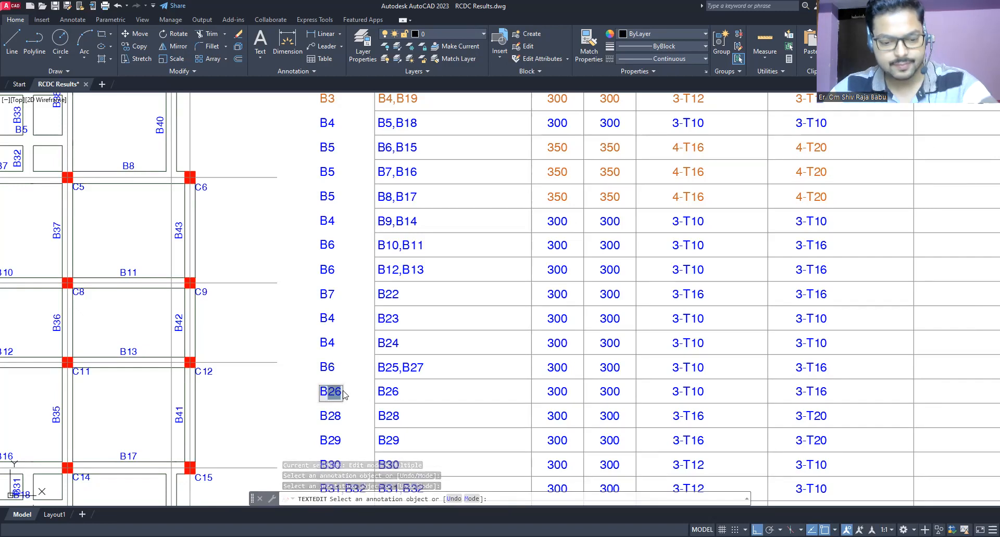
pyautogui.write('6')
pyautogui.click(354, 390)
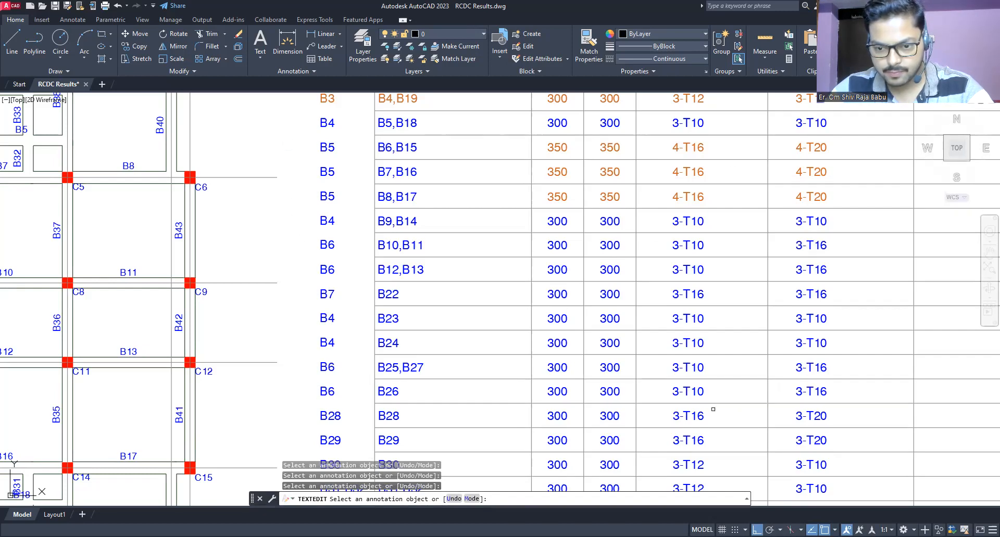
# Change the copied labels beside rows B28 and B29 to B7
pyautogui.moveTo(531, 357); pyautogui.dragTo(533, 294, button='middle')
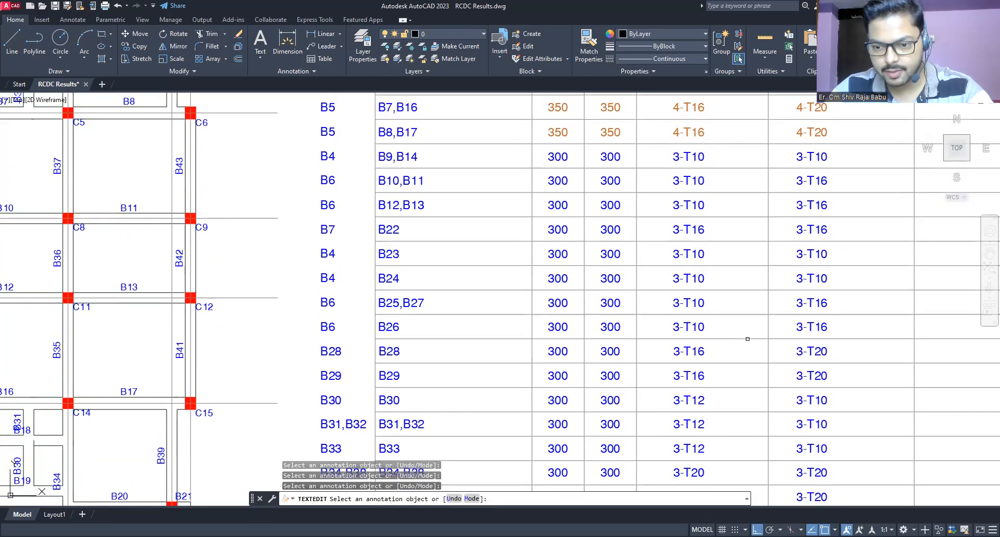
pyautogui.moveTo(667, 208)
pyautogui.mouseDown(button='middle')
pyautogui.moveTo(691, 423)
pyautogui.moveTo(660, 295)
pyautogui.moveTo(658, 198)
pyautogui.mouseUp(button='middle')
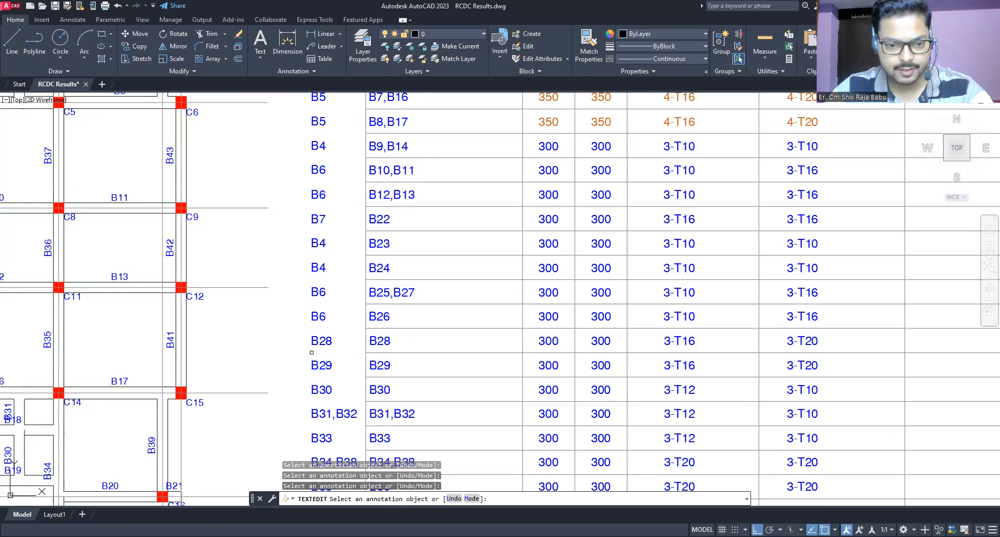
pyautogui.click(317, 345)
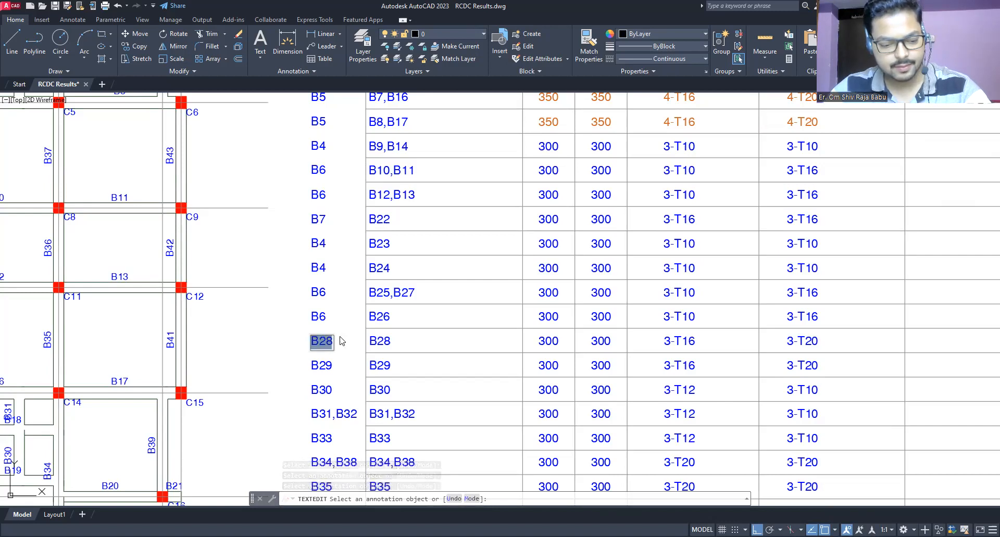
pyautogui.write('B7')
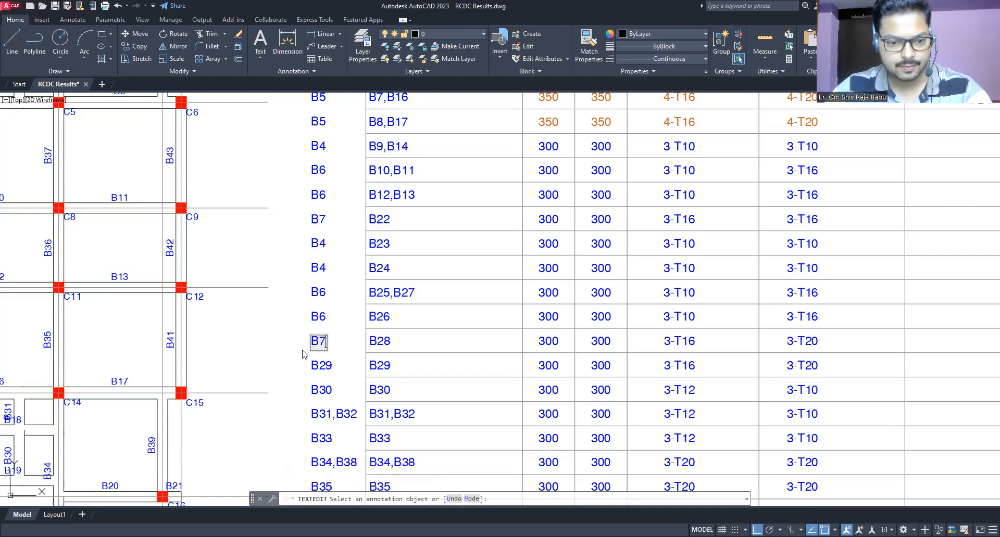
pyautogui.click(328, 366)
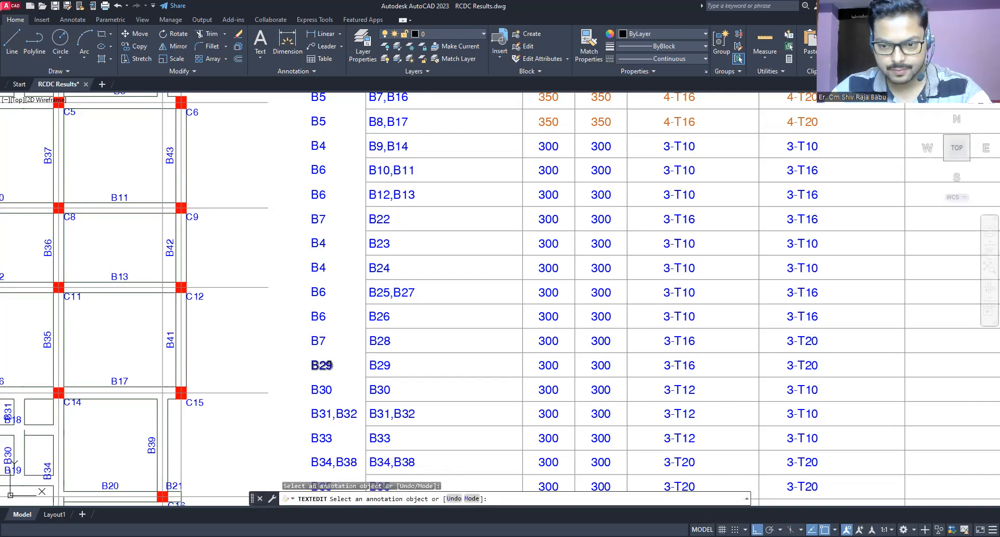
pyautogui.click(333, 366)
pyautogui.moveTo(320, 365); pyautogui.dragTo(334, 367)
pyautogui.write('7')
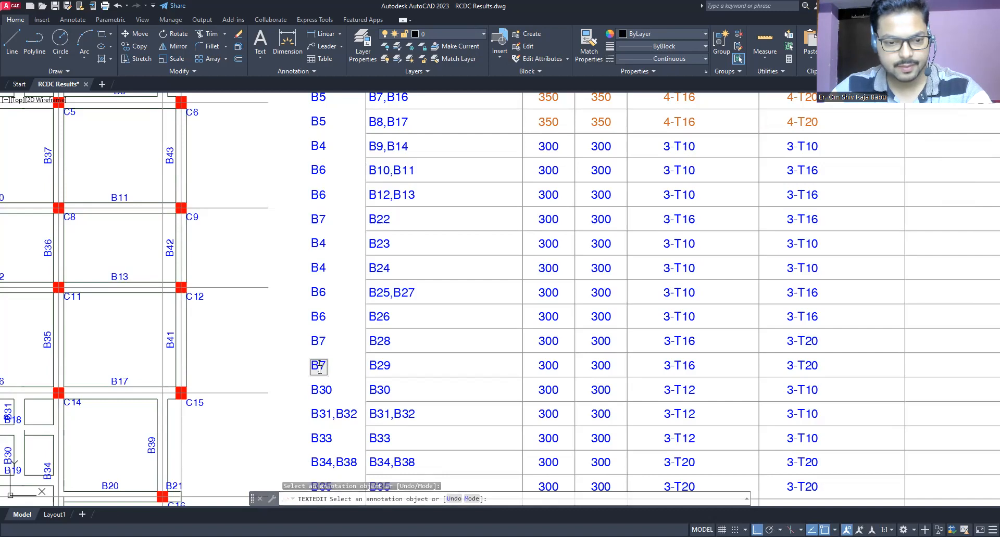
pyautogui.press('Escape')
# Copy the 3-T20 bottom reinforcement value from row B35 into the bottom reinforcement of rows B28 and B29
pyautogui.moveTo(647, 384)
pyautogui.mouseDown(button='middle')
pyautogui.moveTo(652, 305)
pyautogui.moveTo(671, 309)
pyautogui.mouseUp(button='middle')
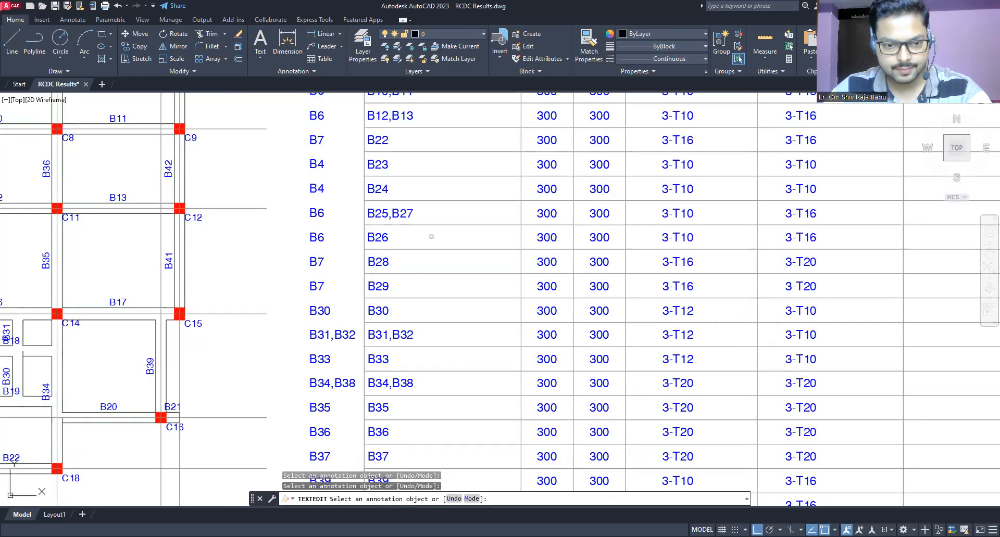
pyautogui.moveTo(431, 237)
pyautogui.mouseDown(button='middle')
pyautogui.moveTo(431, 350)
pyautogui.moveTo(446, 418)
pyautogui.mouseUp(button='middle')
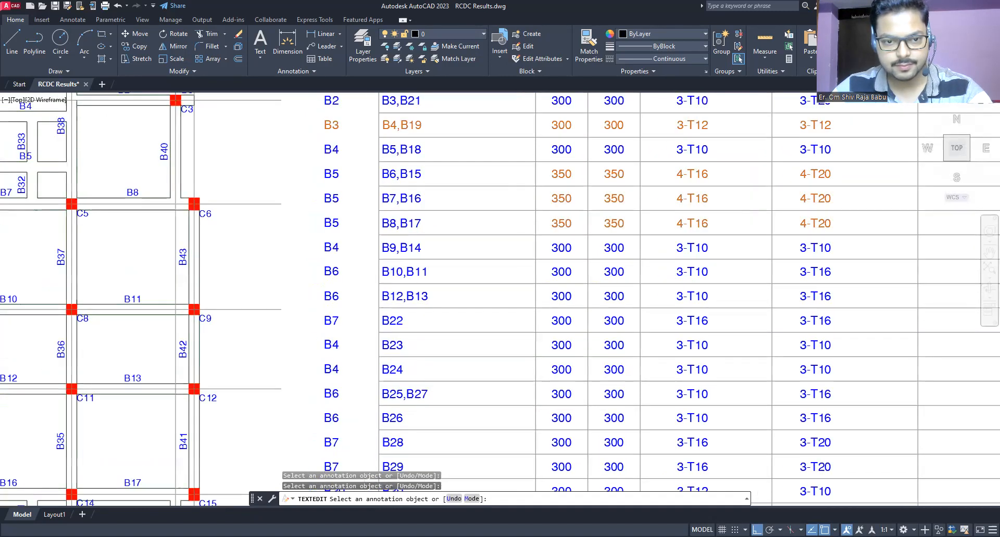
pyautogui.moveTo(427, 248)
pyautogui.mouseDown(button='middle')
pyautogui.moveTo(427, 352)
pyautogui.moveTo(426, 177)
pyautogui.mouseUp(button='middle')
pyautogui.moveTo(422, 452); pyautogui.dragTo(423, 318, button='middle')
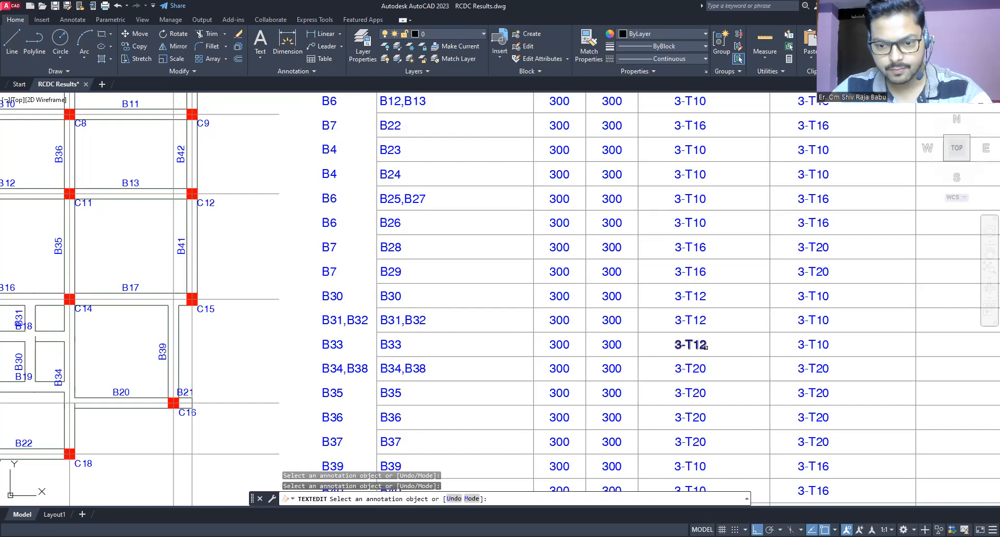
pyautogui.moveTo(705, 347)
pyautogui.mouseDown(button='middle')
pyautogui.moveTo(705, 222)
pyautogui.moveTo(692, 196)
pyautogui.mouseUp(button='middle')
pyautogui.moveTo(686, 262); pyautogui.dragTo(701, 397, button='middle')
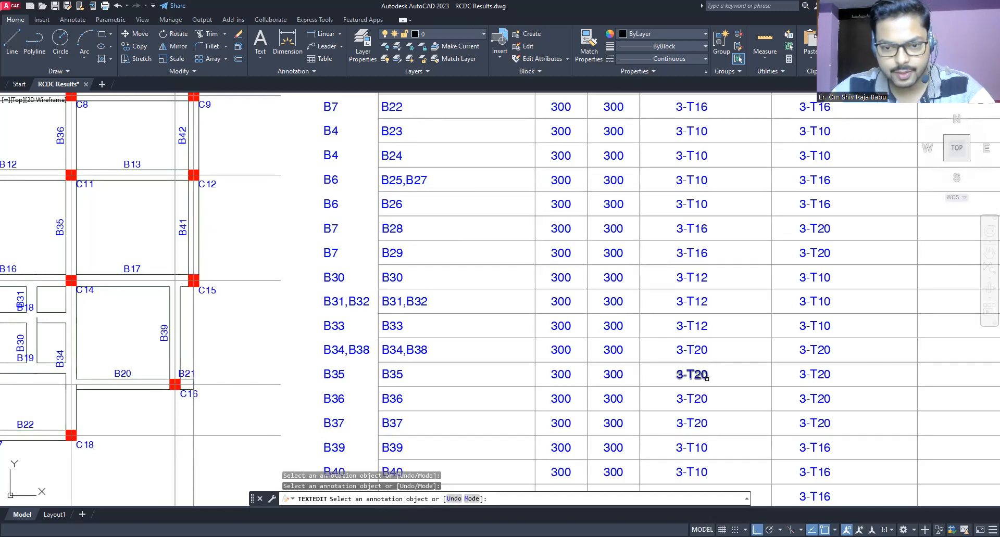
pyautogui.press('Escape')
pyautogui.click(692, 375)
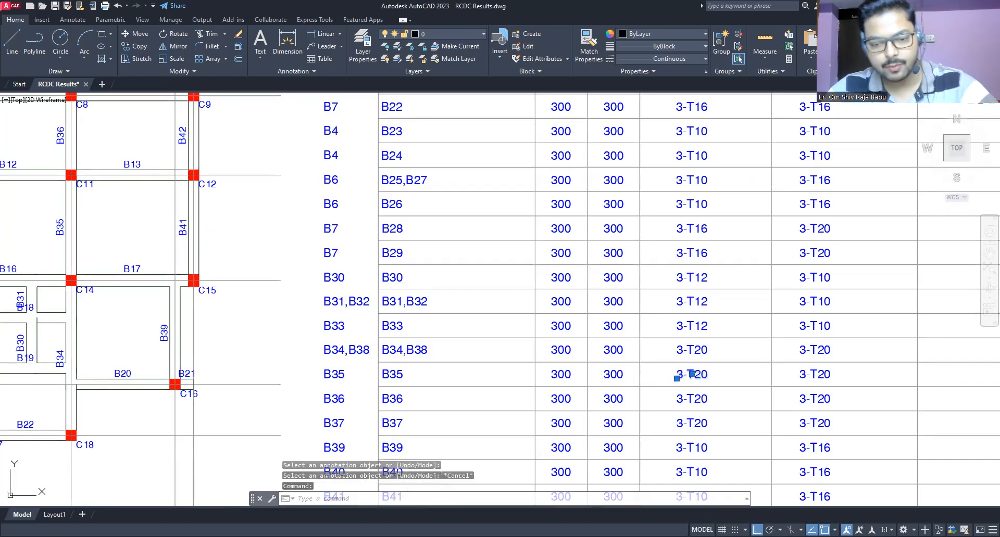
pyautogui.doubleClick(693, 375)
pyautogui.hotkey('ctrl', 'c')
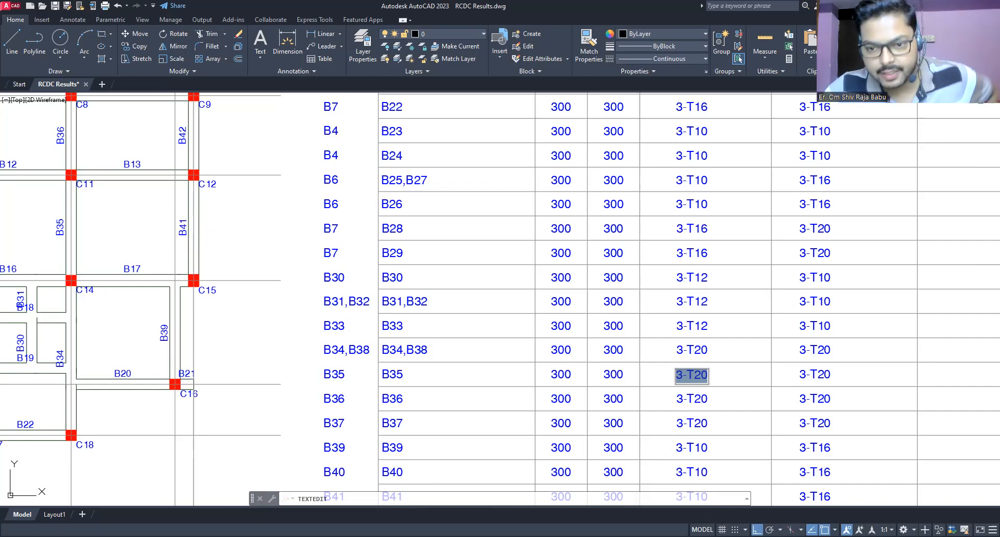
pyautogui.press('Escape')
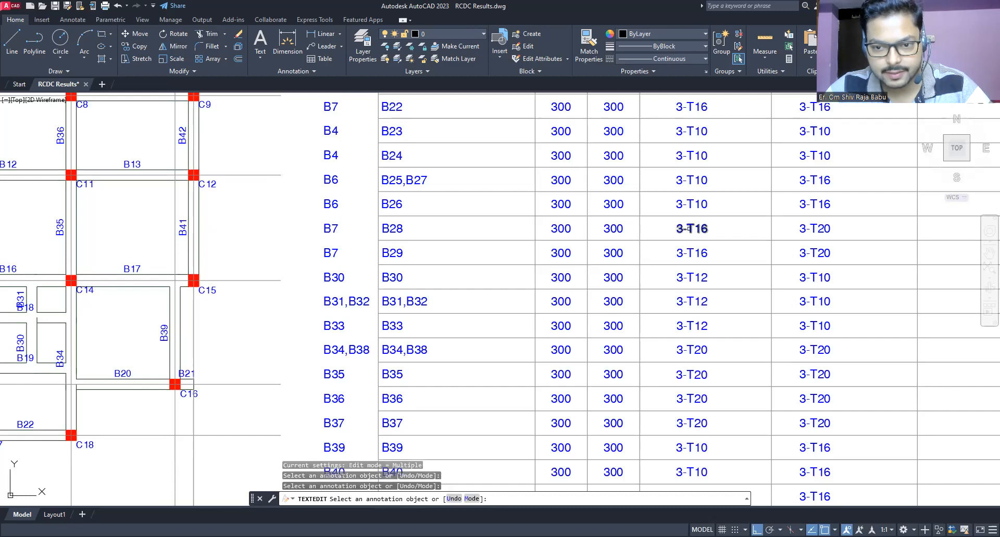
pyautogui.click(690, 234)
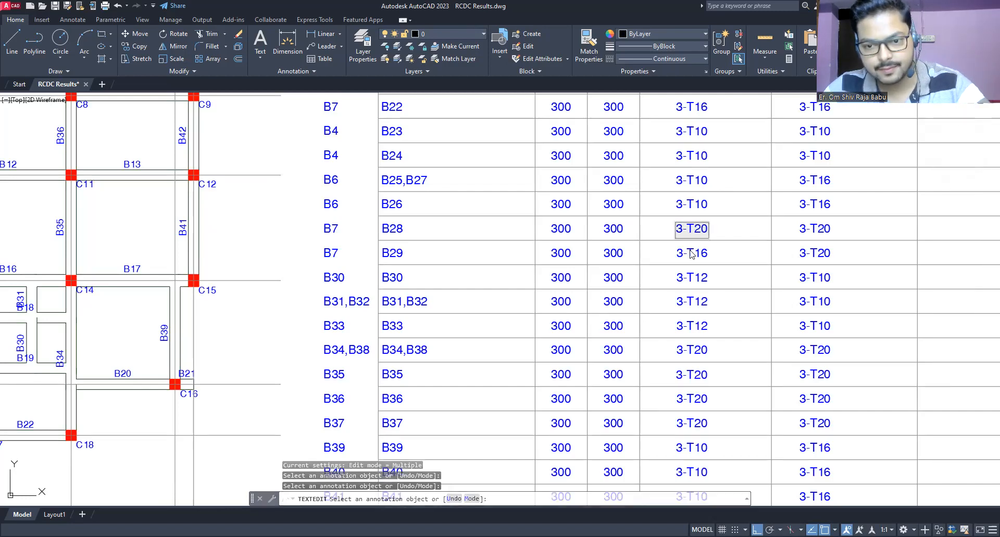
pyautogui.press('Escape')
pyautogui.click(691, 253)
pyautogui.hotkey('ctrl', 'v')
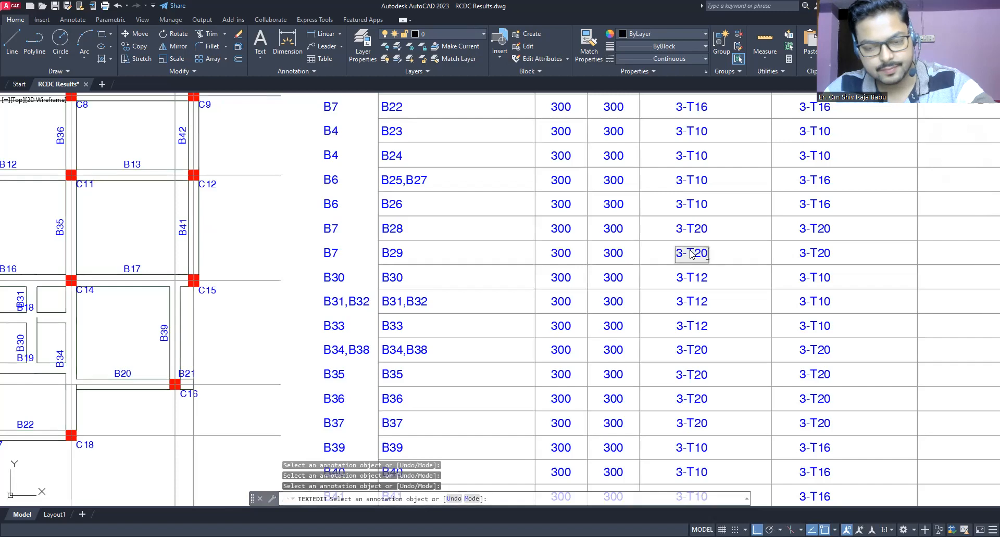
pyautogui.press('Escape')
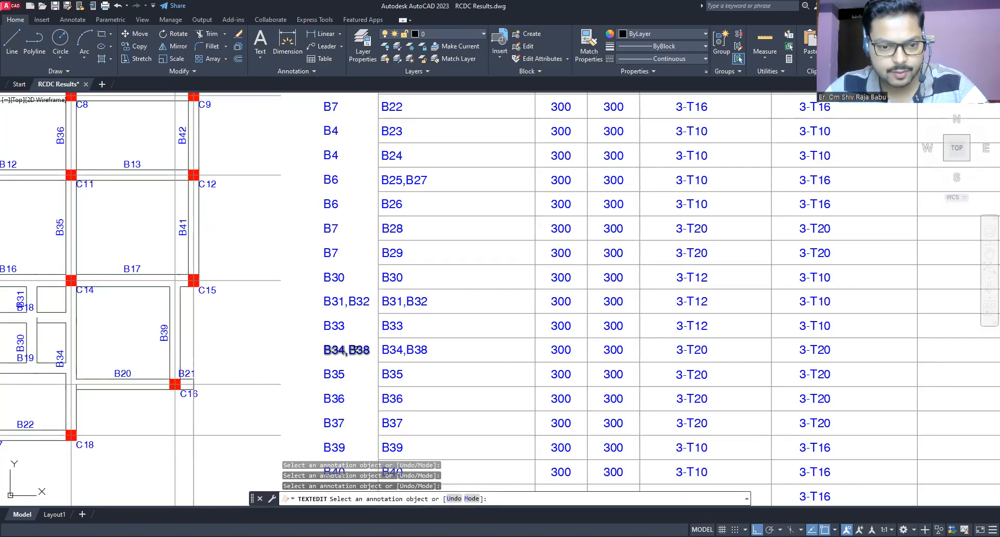
# Change the copied labels beside rows B34,B38 and B35 to B7
pyautogui.click(332, 354)
pyautogui.moveTo(331, 354); pyautogui.dragTo(375, 353)
pyautogui.write('7')
pyautogui.click(281, 352)
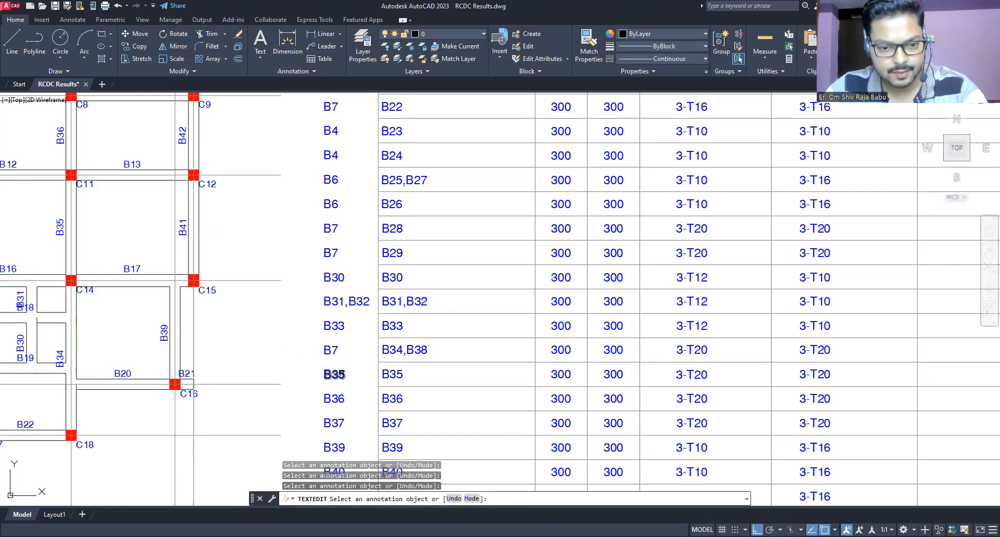
pyautogui.click(333, 376)
pyautogui.moveTo(331, 375); pyautogui.dragTo(350, 377)
pyautogui.write('7')
pyautogui.click(304, 383)
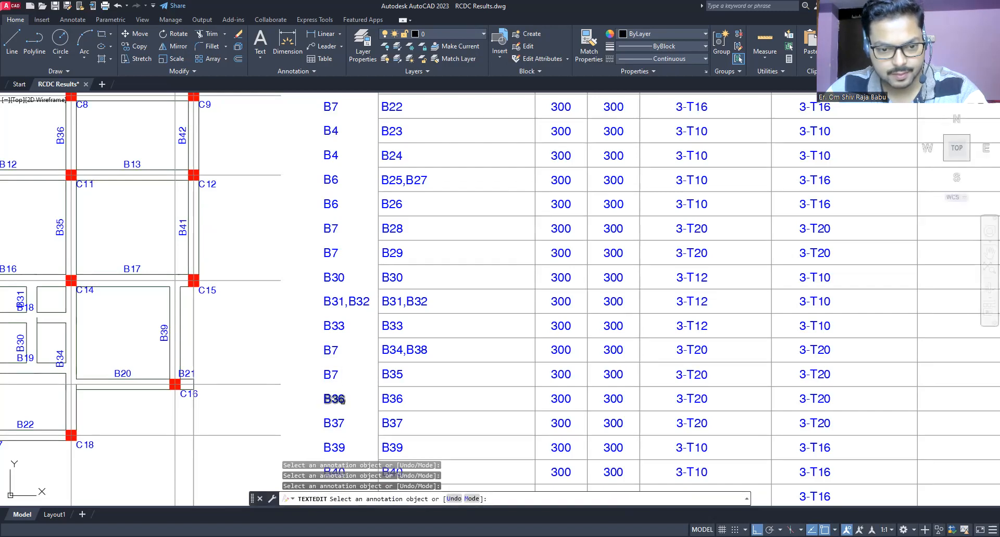
# Change the copied labels beside rows B36 and B37 to B7
pyautogui.click(336, 401)
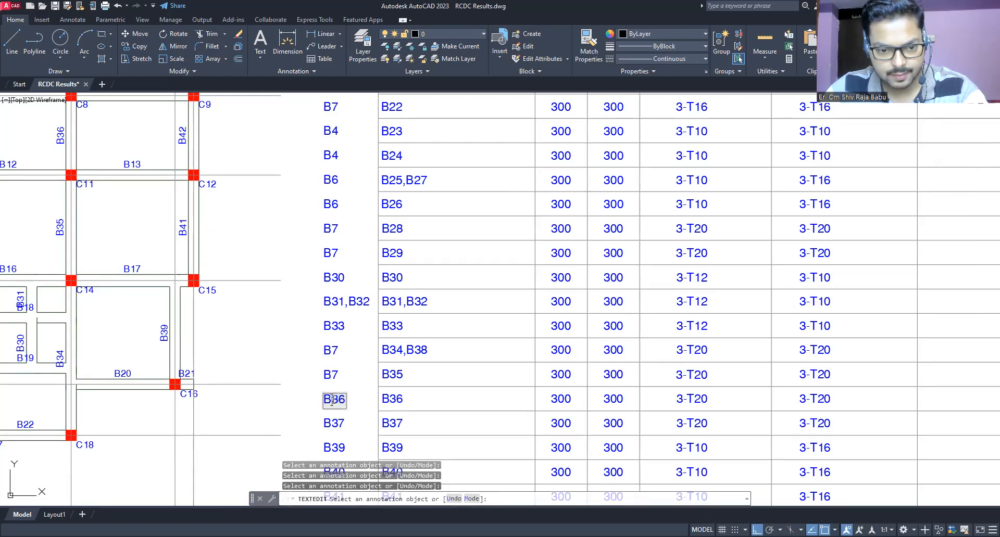
pyautogui.write('B7')
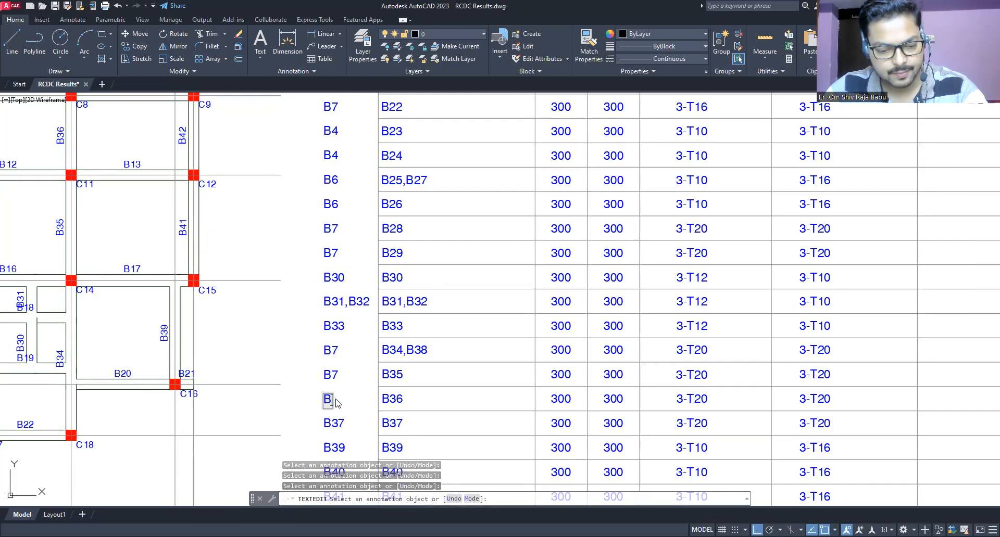
pyautogui.press('Escape')
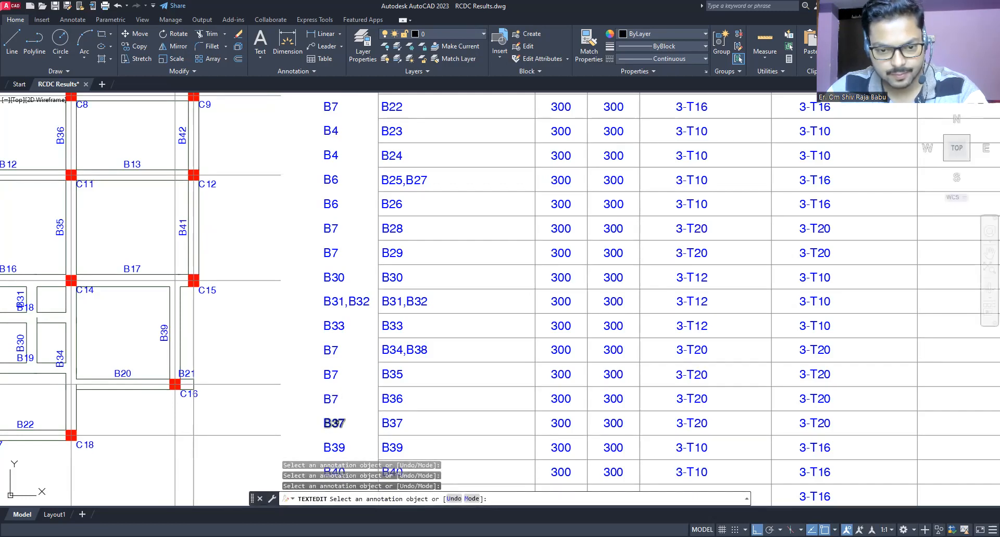
pyautogui.click(333, 423)
pyautogui.write('B7')
pyautogui.press('Escape')
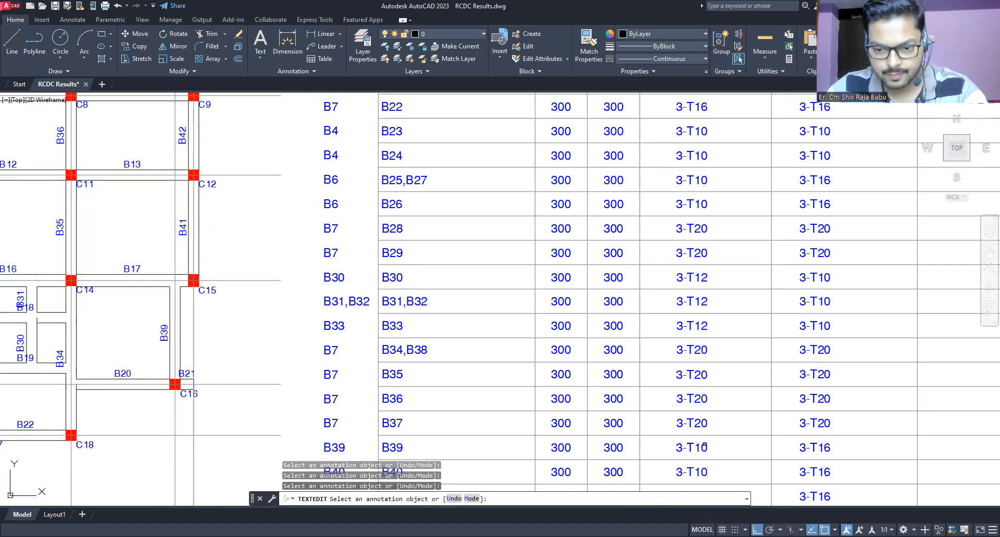
# Change the copied label beside row B39 of the beam schedule to B6
pyautogui.moveTo(697, 426)
pyautogui.mouseDown(button='middle')
pyautogui.moveTo(641, 339)
pyautogui.moveTo(671, 271)
pyautogui.mouseUp(button='middle')
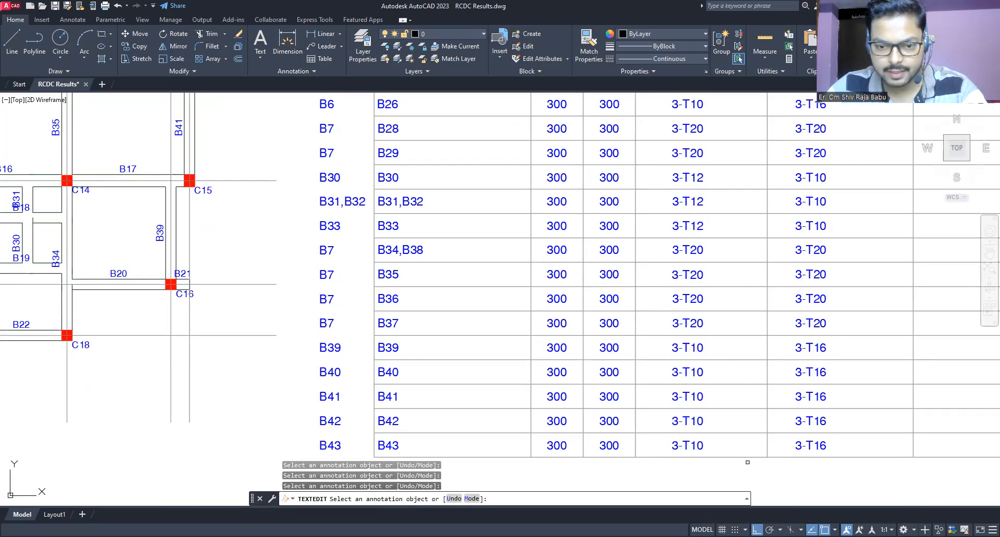
pyautogui.press('Escape')
pyautogui.moveTo(440, 208); pyautogui.dragTo(473, 402, button='middle')
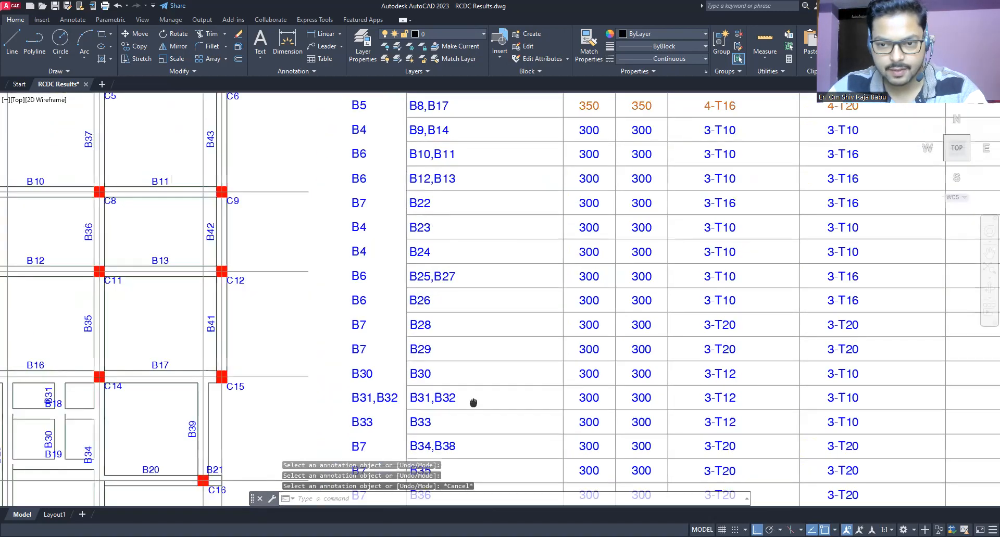
pyautogui.scroll(-2, 473, 402)
pyautogui.moveTo(526, 334); pyautogui.dragTo(492, 381, button='middle')
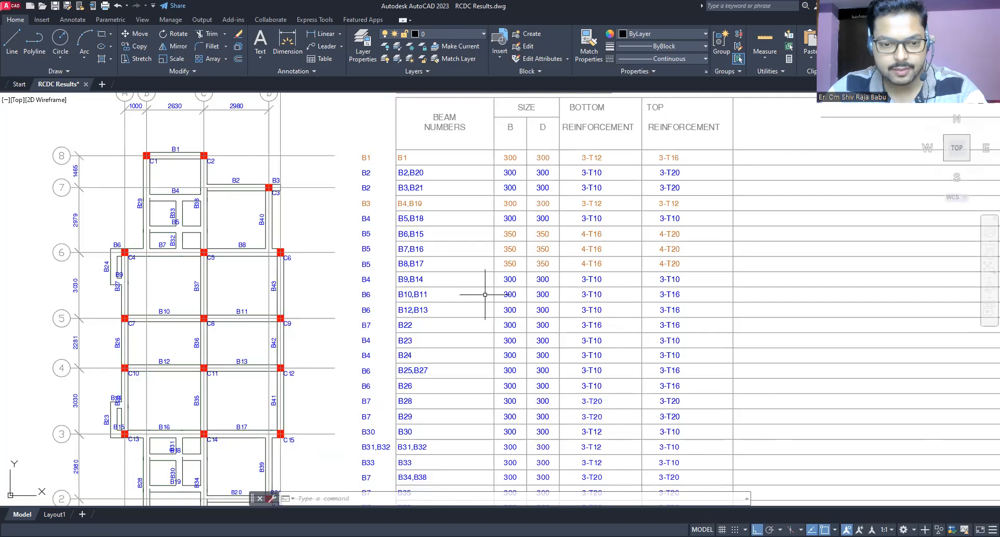
pyautogui.scroll(-5, 552, 339)
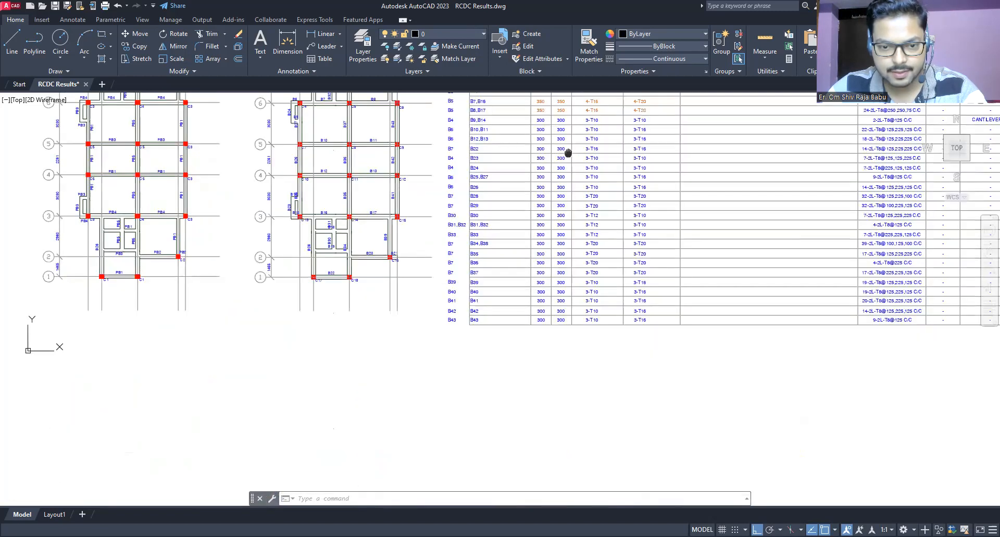
pyautogui.scroll(5, 446, 271)
pyautogui.click(464, 281)
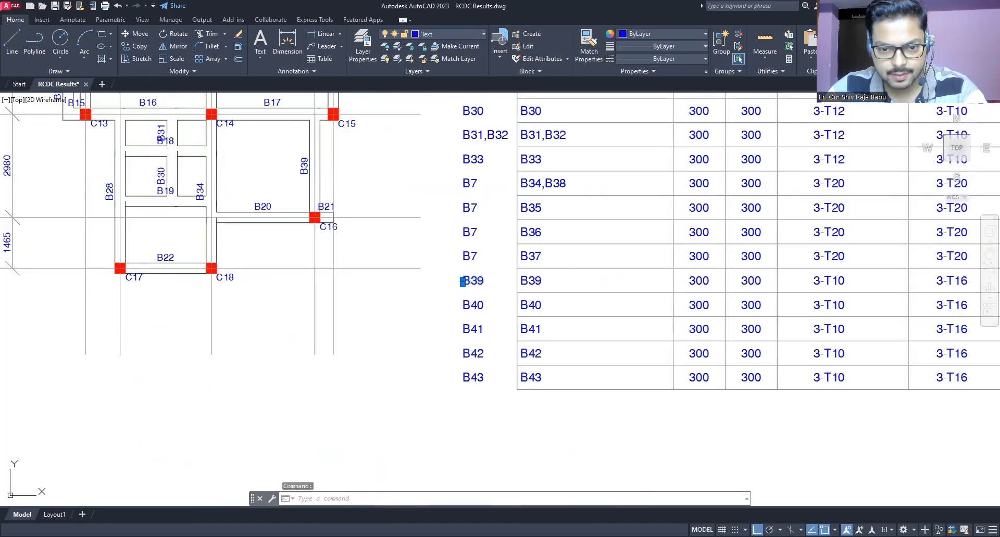
pyautogui.doubleClick(471, 282)
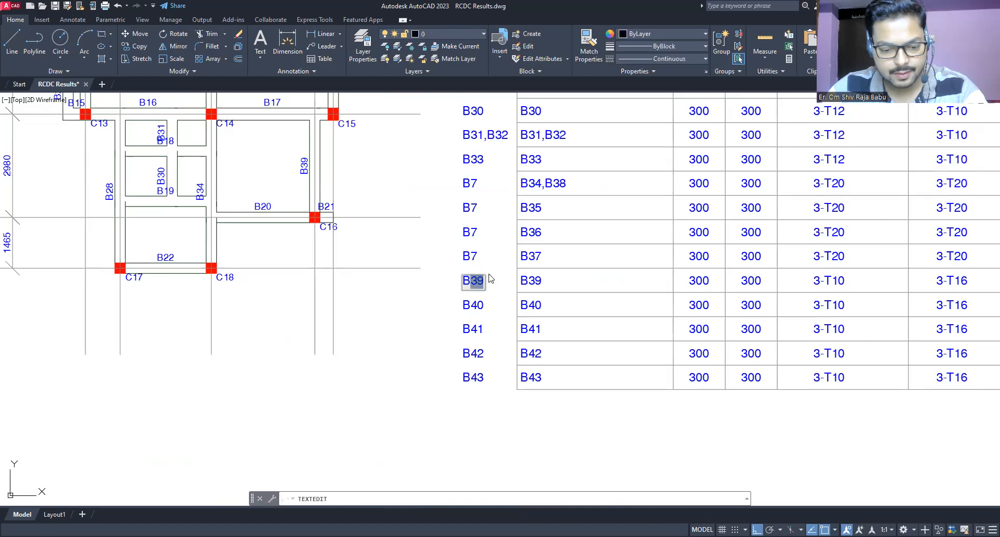
pyautogui.moveTo(492, 280); pyautogui.dragTo(479, 288)
pyautogui.write('6')
pyautogui.press('Return')
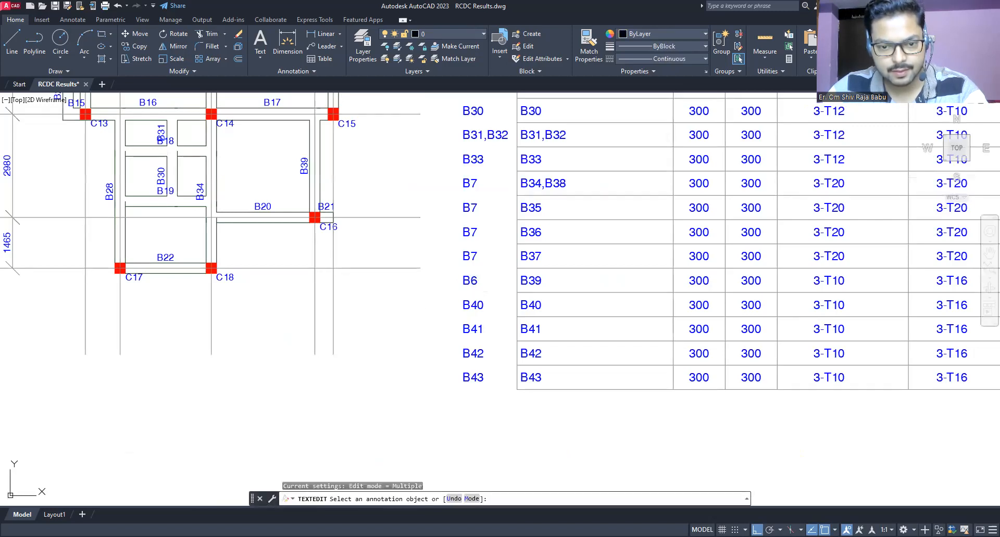
# Change the copied labels beside rows B40 and B41 to B6
pyautogui.click(472, 307)
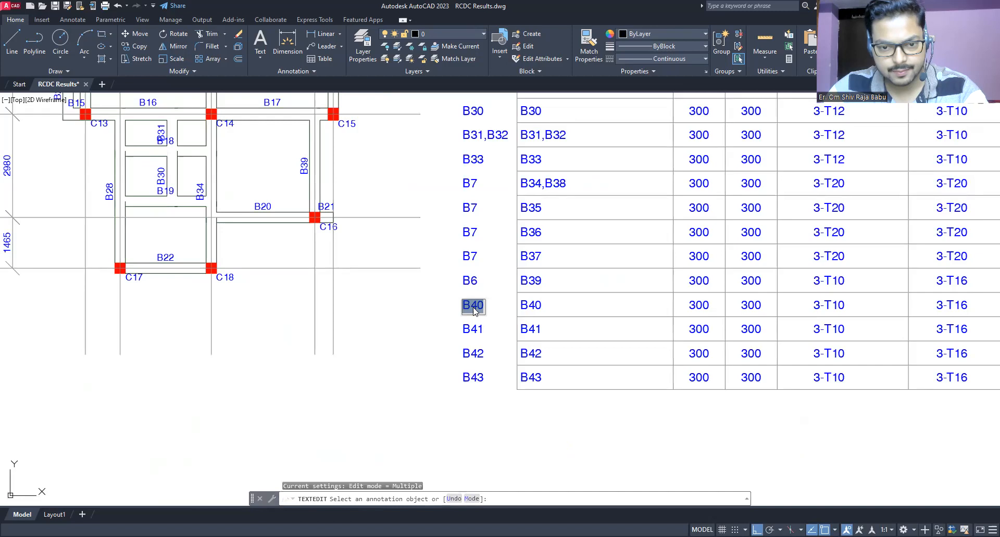
pyautogui.moveTo(471, 307); pyautogui.dragTo(484, 304)
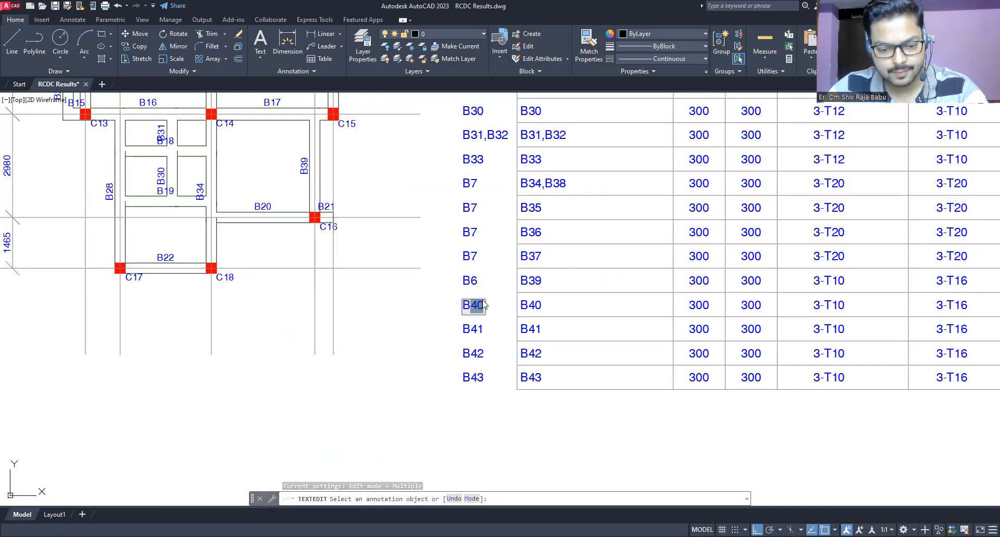
pyautogui.write('6')
pyautogui.press('Return')
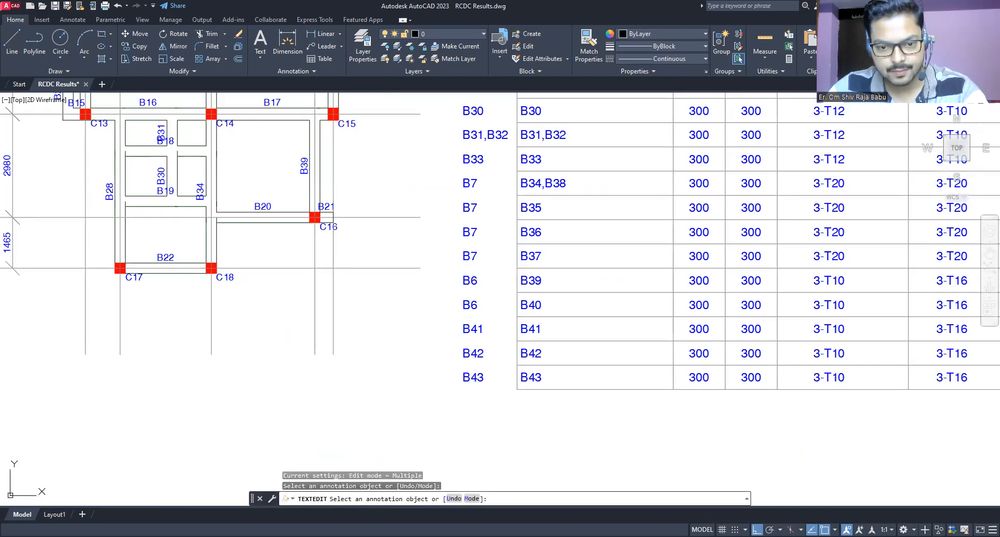
pyautogui.click(472, 330)
pyautogui.moveTo(468, 329); pyautogui.dragTo(484, 330)
pyautogui.write('6')
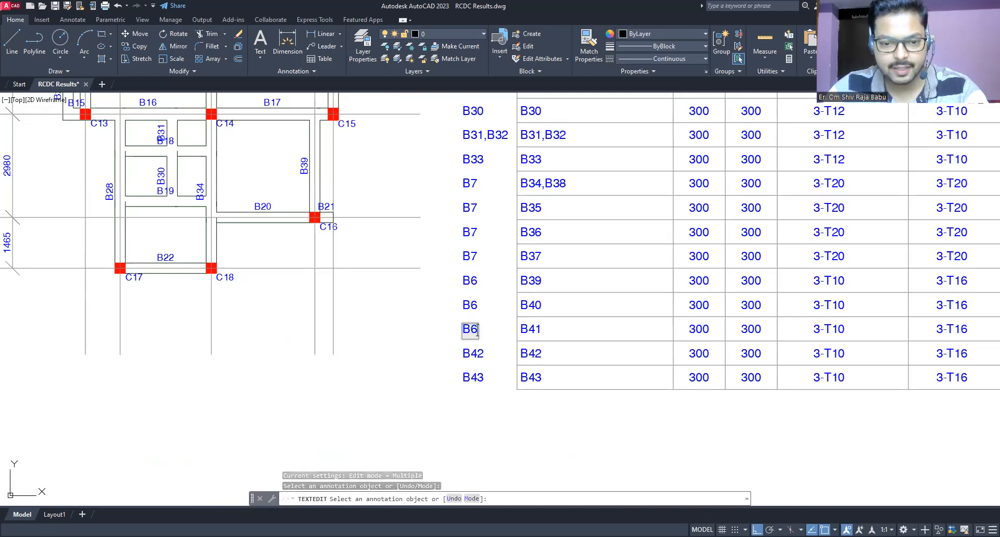
pyautogui.press('Return')
# Change the copied labels beside rows B42 and B43 to B6
pyautogui.click(471, 354)
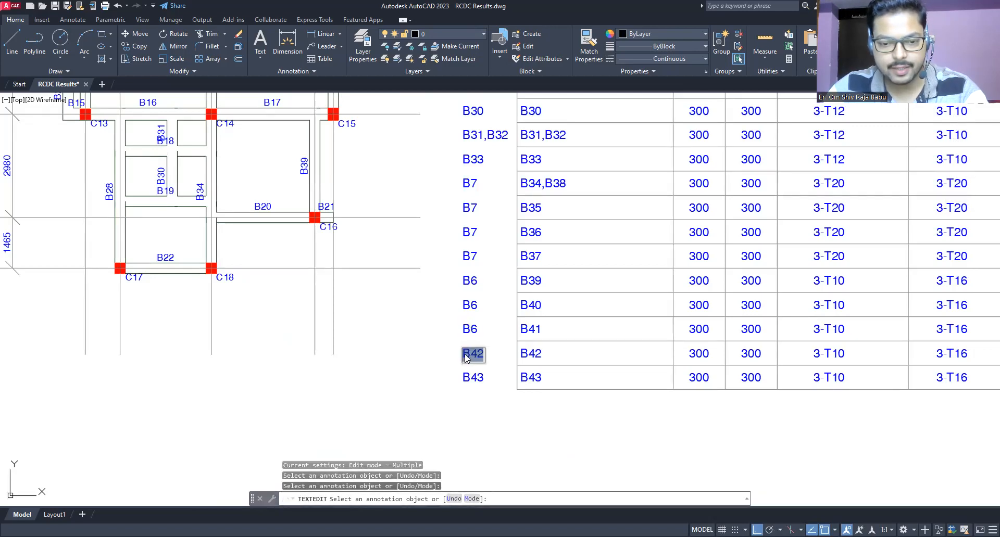
pyautogui.click(469, 355)
pyautogui.moveTo(468, 354); pyautogui.dragTo(484, 355)
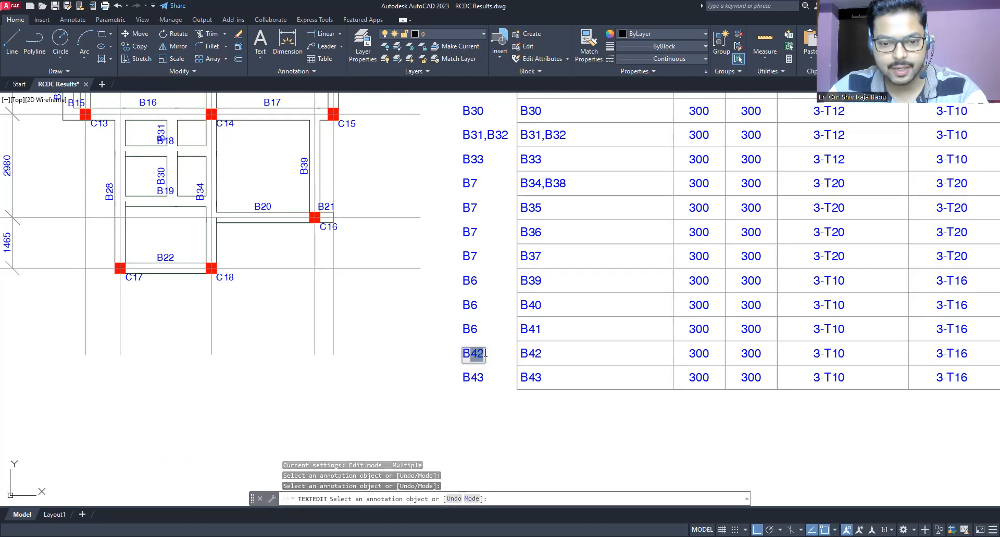
pyautogui.write('6')
pyautogui.press('Return')
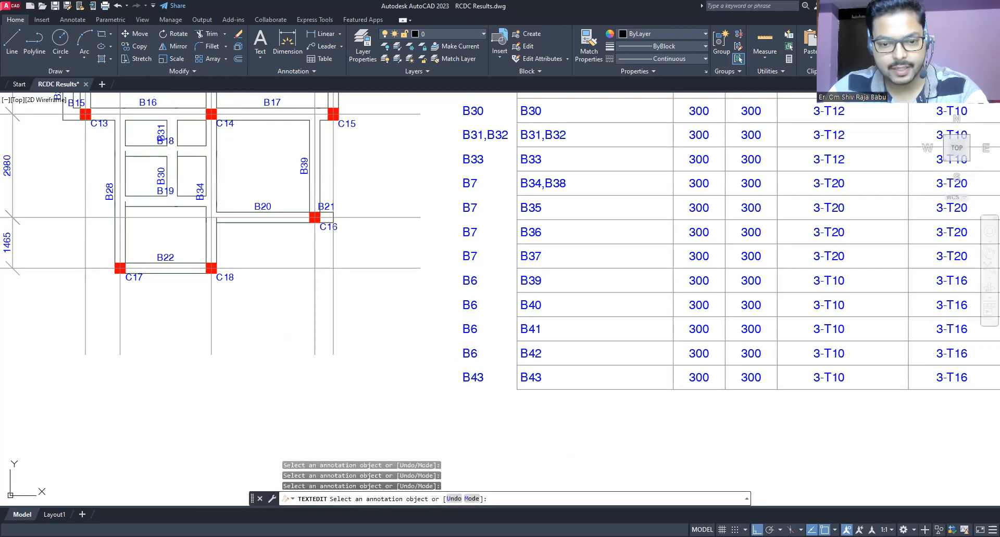
pyautogui.click(471, 378)
pyautogui.click(469, 378)
pyautogui.moveTo(468, 379); pyautogui.dragTo(488, 381)
pyautogui.write('6')
pyautogui.press('Return')
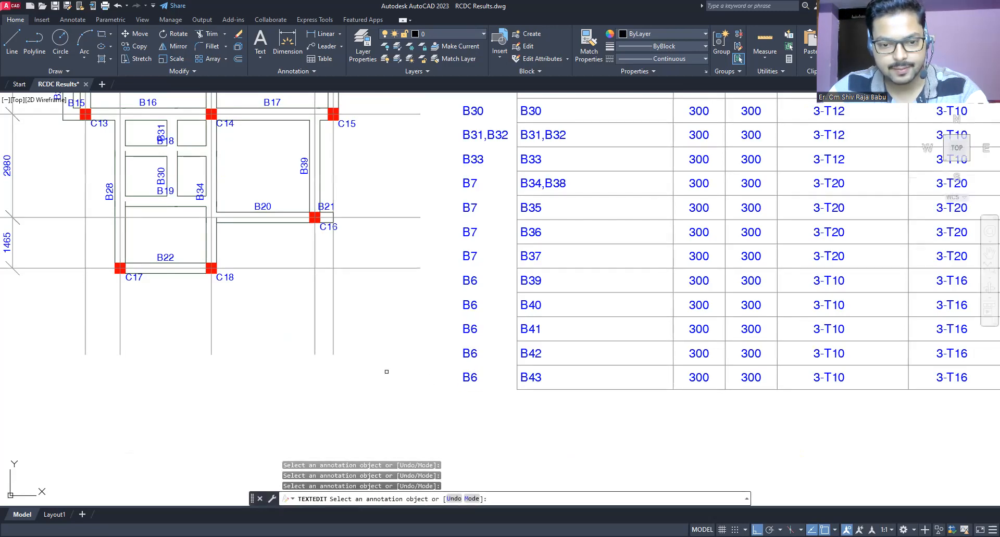
# Compare the simplified labels and reinforcement in the beam schedule with the matching beams on the floor framing plan and the plinth beam plan
pyautogui.scroll(-2, 400, 382)
pyautogui.scroll(-2, 401, 379)
pyautogui.moveTo(428, 200)
pyautogui.mouseDown(button='middle')
pyautogui.moveTo(421, 312)
pyautogui.moveTo(416, 305)
pyautogui.mouseUp(button='middle')
pyautogui.scroll(6, 312, 213)
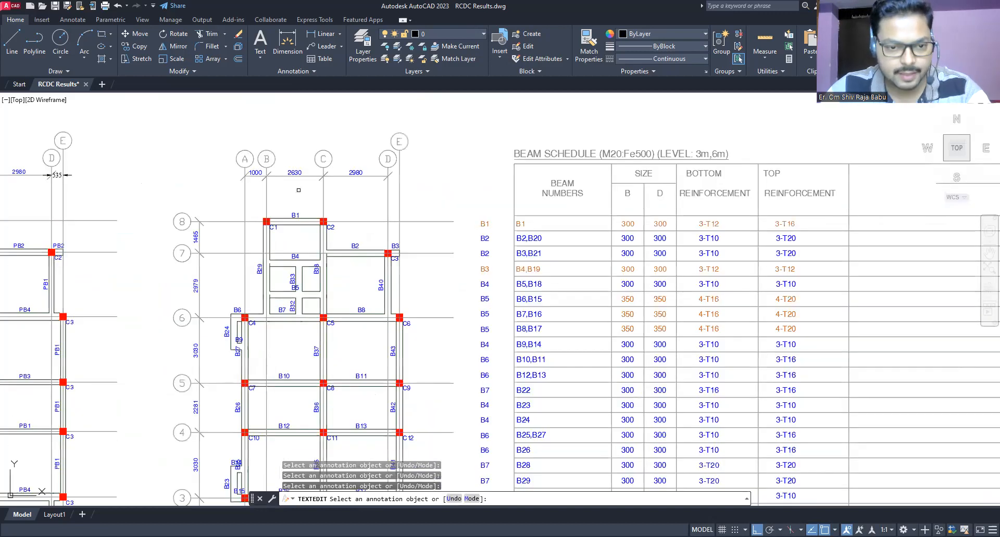
pyautogui.moveTo(312, 213); pyautogui.dragTo(204, 171, button='middle')
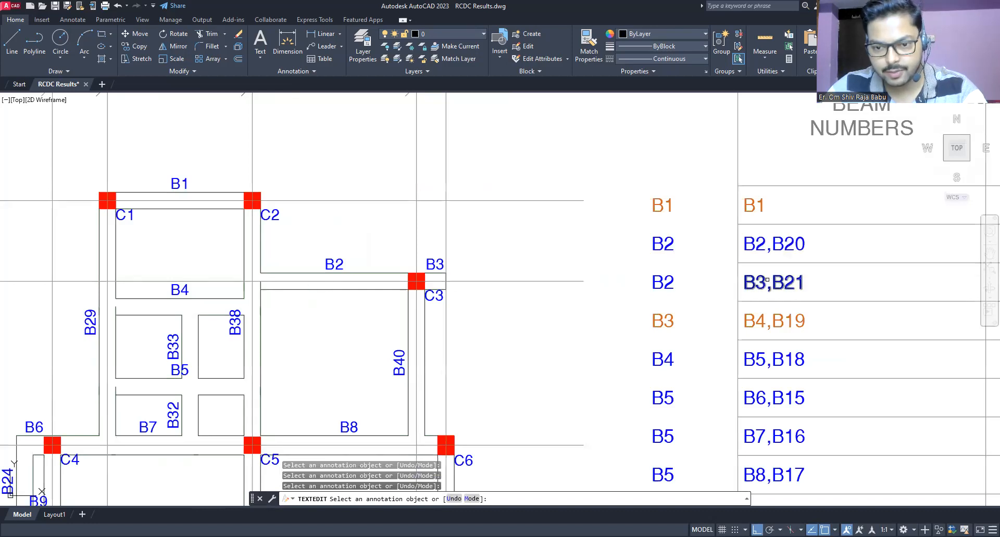
pyautogui.moveTo(182, 319); pyautogui.dragTo(190, 234, button='middle')
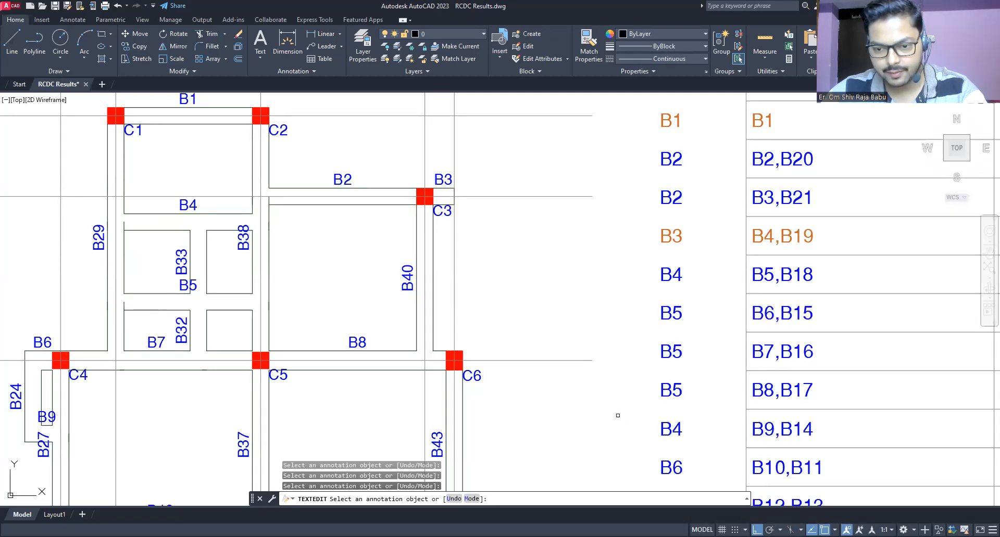
pyautogui.moveTo(569, 460)
pyautogui.mouseDown(button='middle')
pyautogui.moveTo(567, 286)
pyautogui.moveTo(580, 265)
pyautogui.moveTo(611, 278)
pyautogui.mouseUp(button='middle')
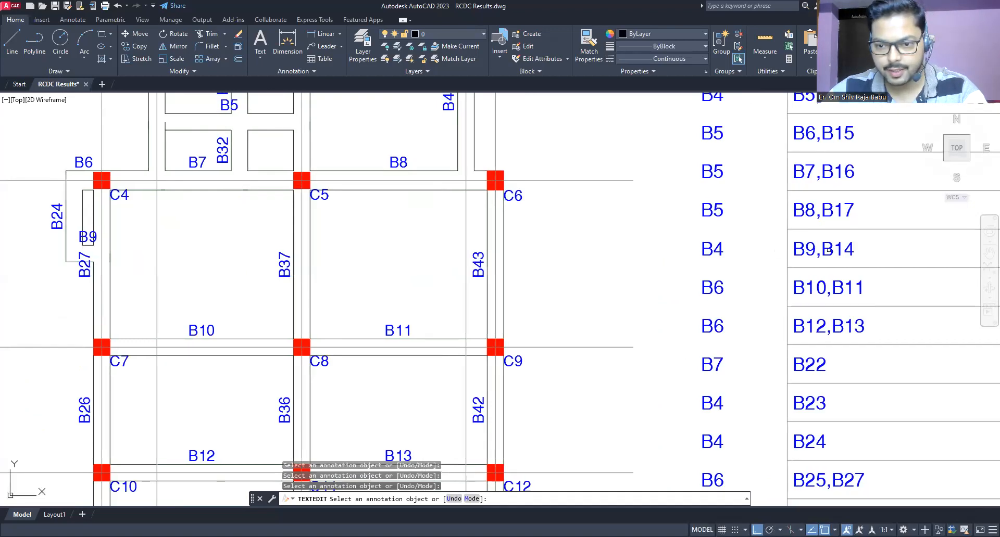
pyautogui.moveTo(769, 246); pyautogui.dragTo(767, 303, button='middle')
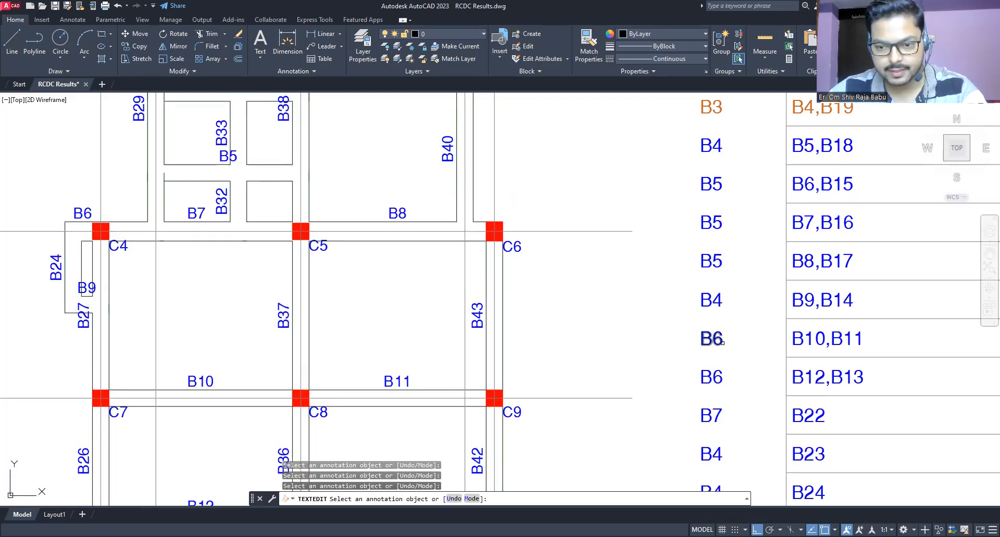
pyautogui.moveTo(663, 384); pyautogui.dragTo(667, 221, button='middle')
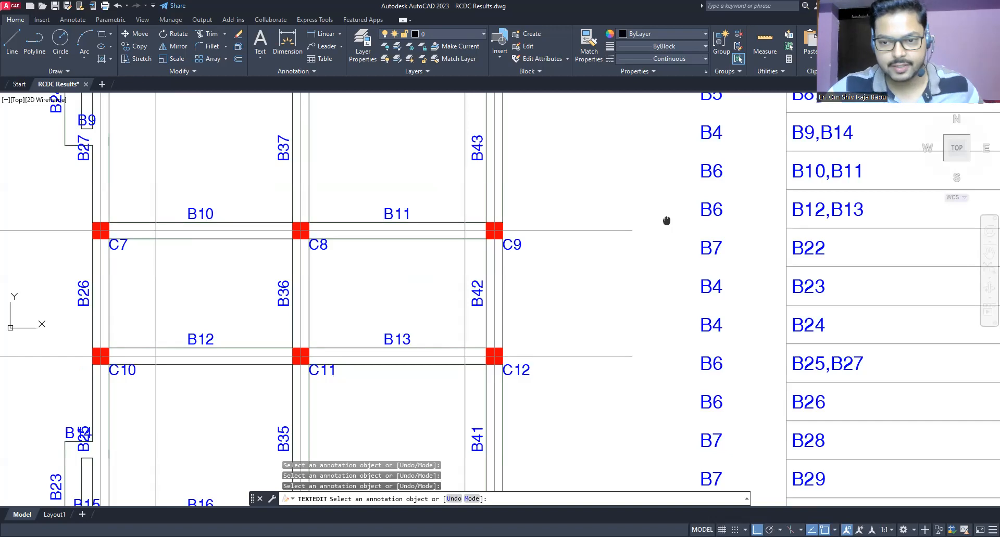
pyautogui.moveTo(656, 339)
pyautogui.mouseDown(button='middle')
pyautogui.moveTo(652, 292)
pyautogui.moveTo(673, 177)
pyautogui.mouseUp(button='middle')
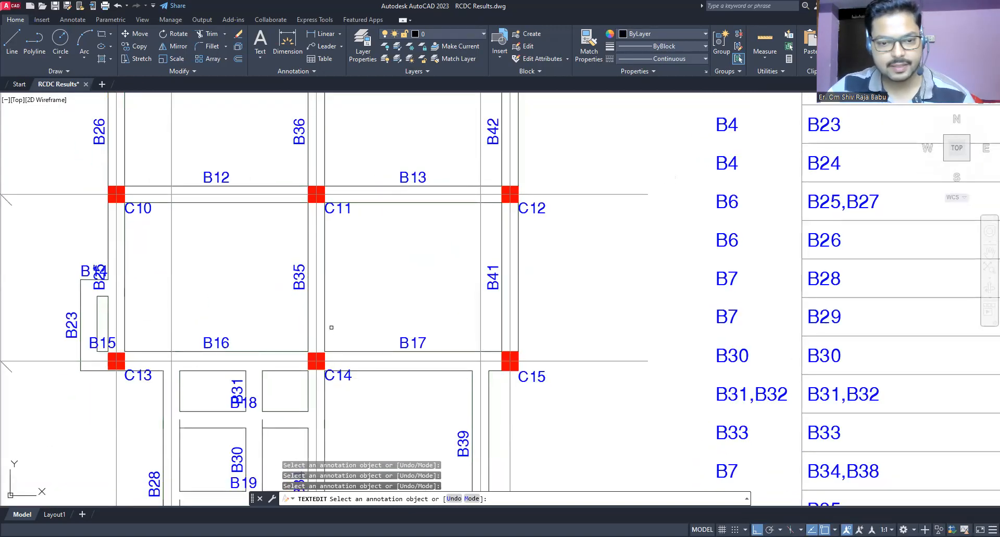
pyautogui.moveTo(661, 183); pyautogui.dragTo(656, 433, button='middle')
pyautogui.scroll(-2, 642, 354)
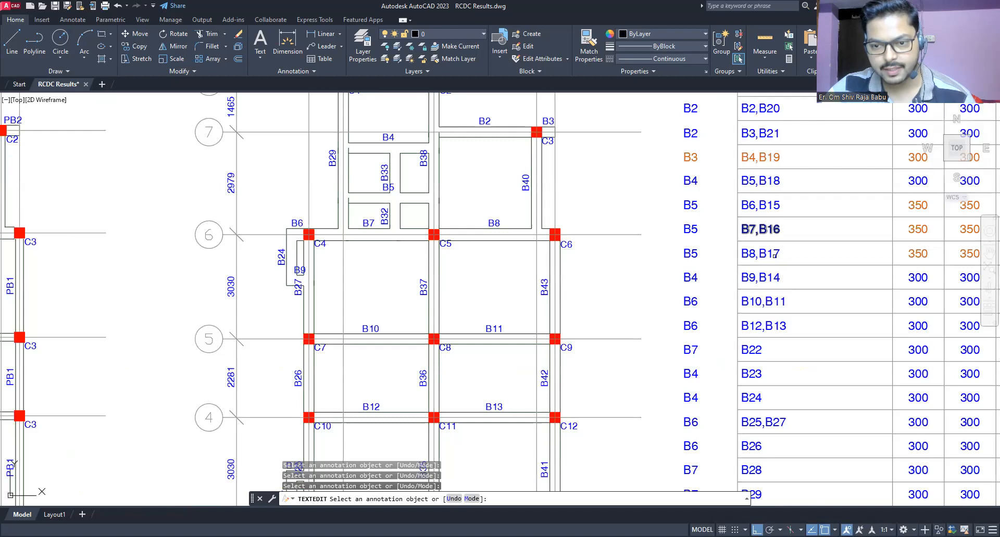
pyautogui.moveTo(607, 384)
pyautogui.mouseDown(button='middle')
pyautogui.moveTo(598, 288)
pyautogui.moveTo(575, 257)
pyautogui.mouseUp(button='middle')
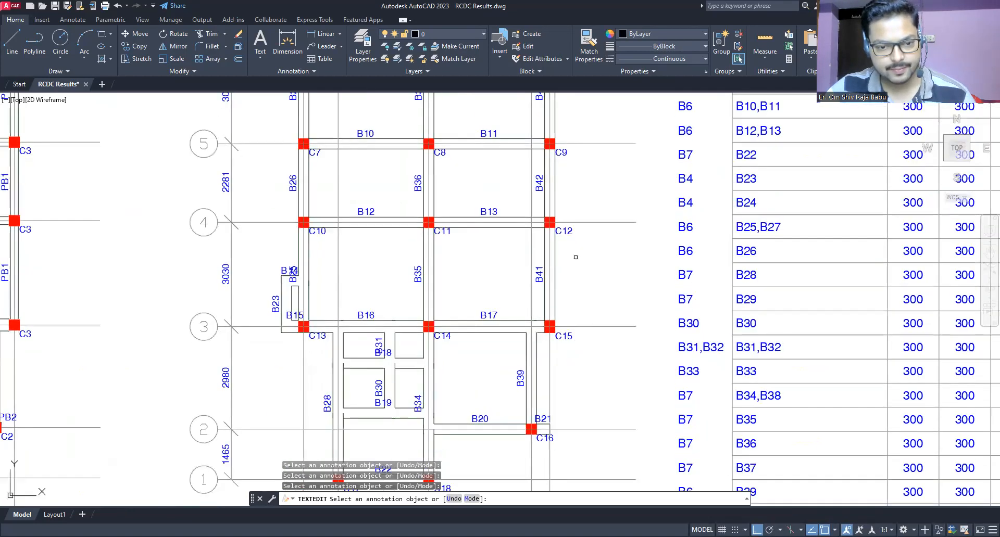
pyautogui.moveTo(400, 391)
pyautogui.mouseDown(button='middle')
pyautogui.moveTo(442, 332)
pyautogui.moveTo(467, 239)
pyautogui.mouseUp(button='middle')
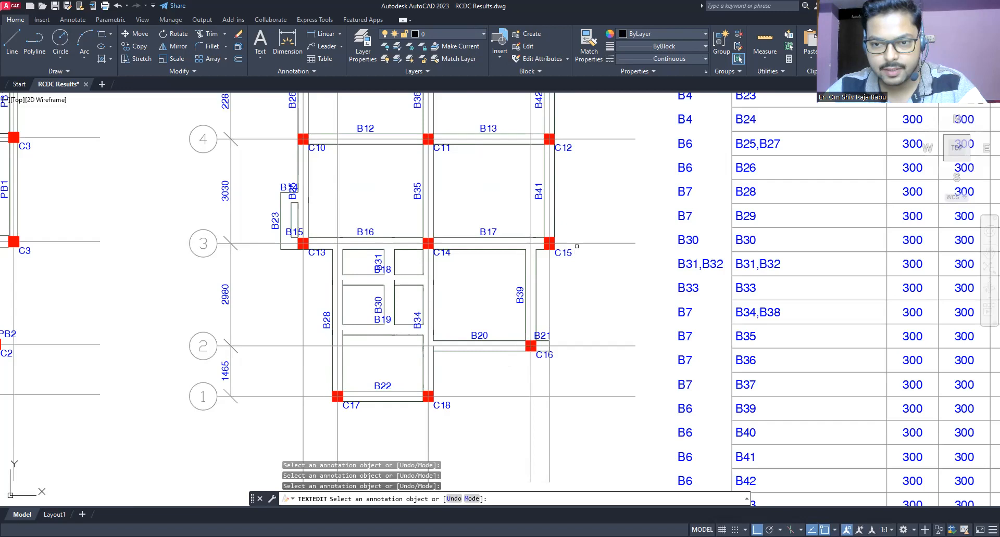
pyautogui.moveTo(615, 198); pyautogui.dragTo(615, 439, button='middle')
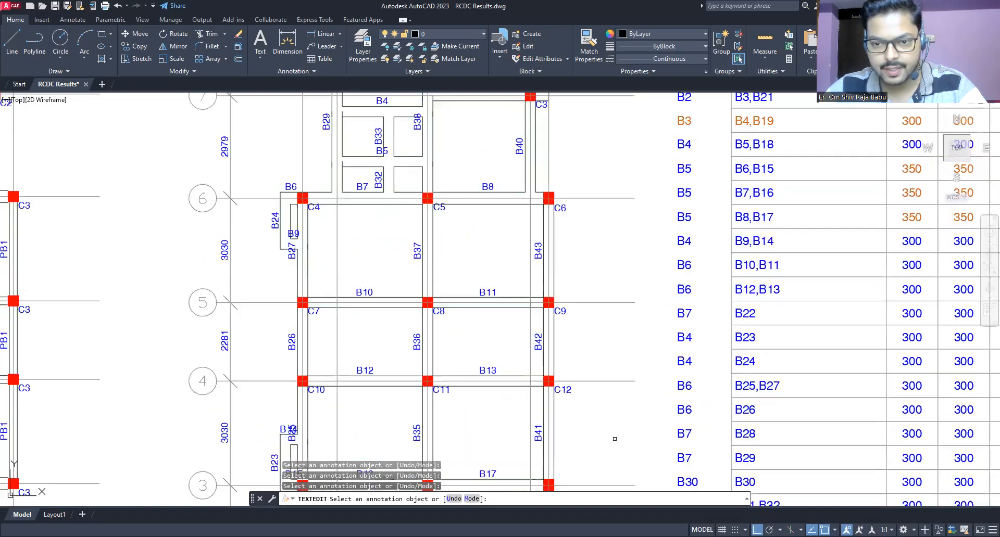
pyautogui.scroll(-2, 614, 439)
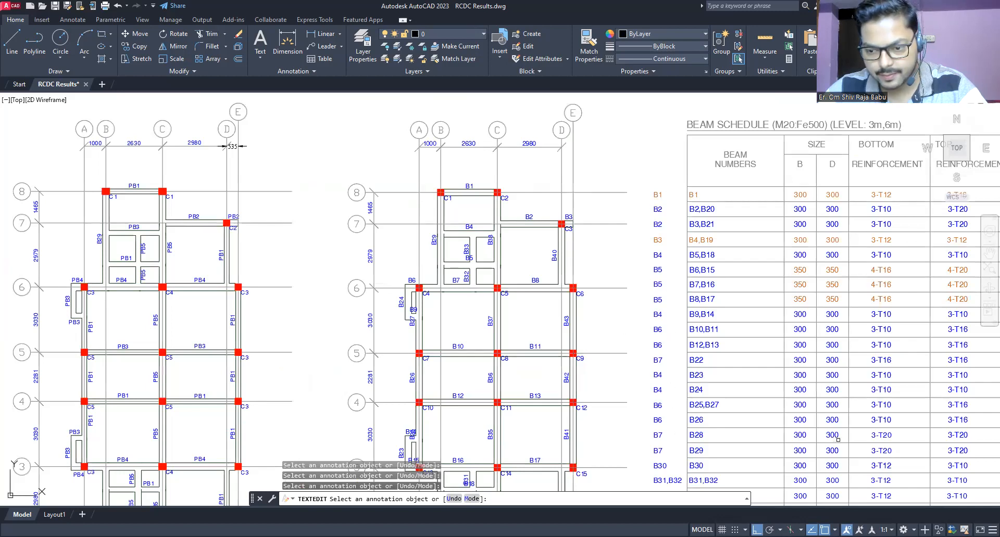
pyautogui.moveTo(706, 352); pyautogui.dragTo(669, 330, button='middle')
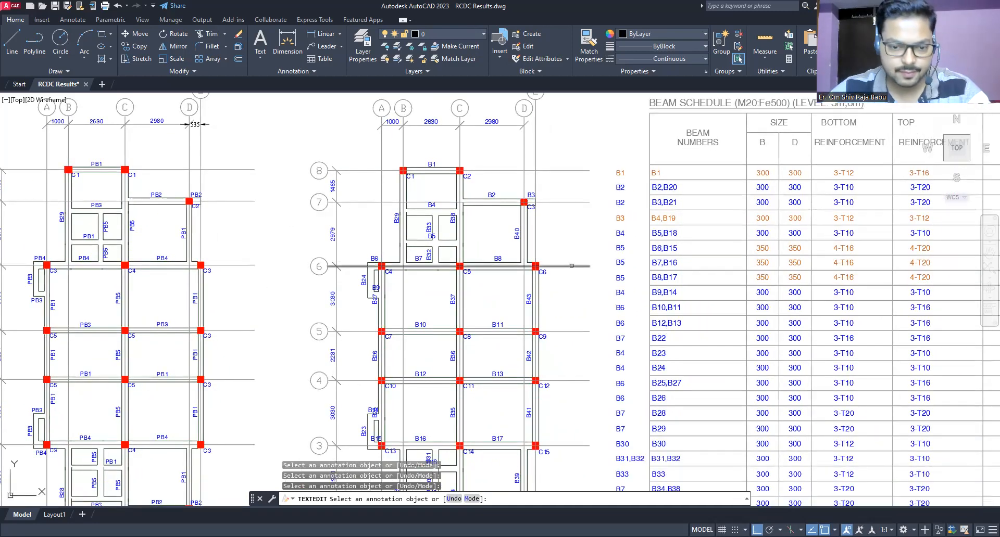
pyautogui.moveTo(669, 329); pyautogui.dragTo(669, 213, button='middle')
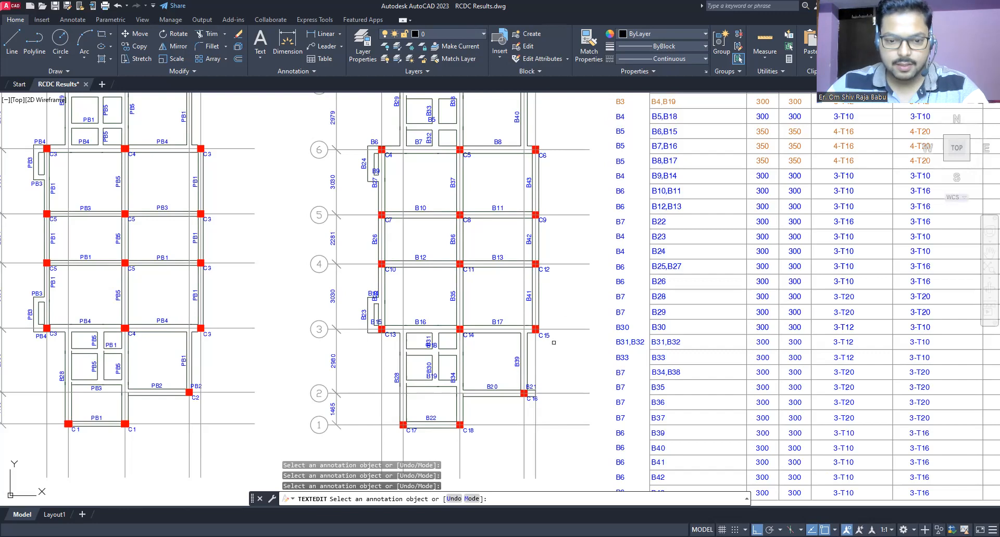
pyautogui.moveTo(541, 177); pyautogui.dragTo(543, 281, button='middle')
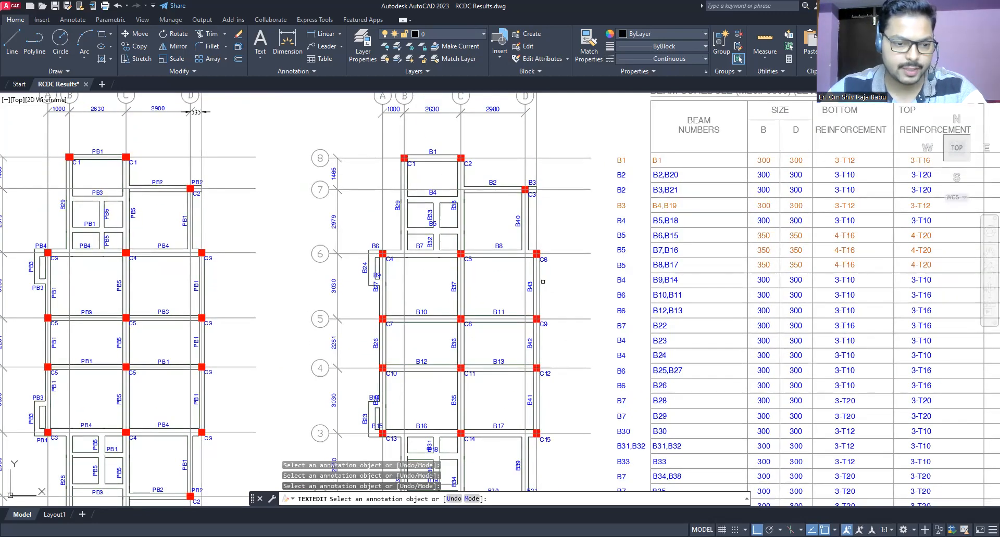
pyautogui.moveTo(636, 358)
pyautogui.mouseDown(button='middle')
pyautogui.moveTo(626, 272)
pyautogui.moveTo(698, 277)
pyautogui.mouseUp(button='middle')
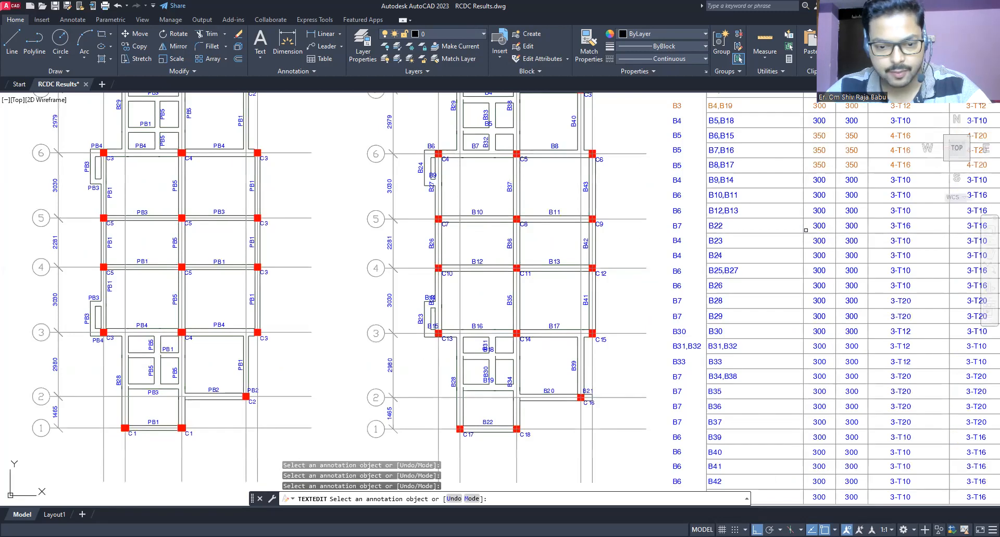
pyautogui.moveTo(907, 229)
pyautogui.mouseDown(button='middle')
pyautogui.moveTo(786, 264)
pyautogui.moveTo(731, 393)
pyautogui.moveTo(736, 332)
pyautogui.mouseUp(button='middle')
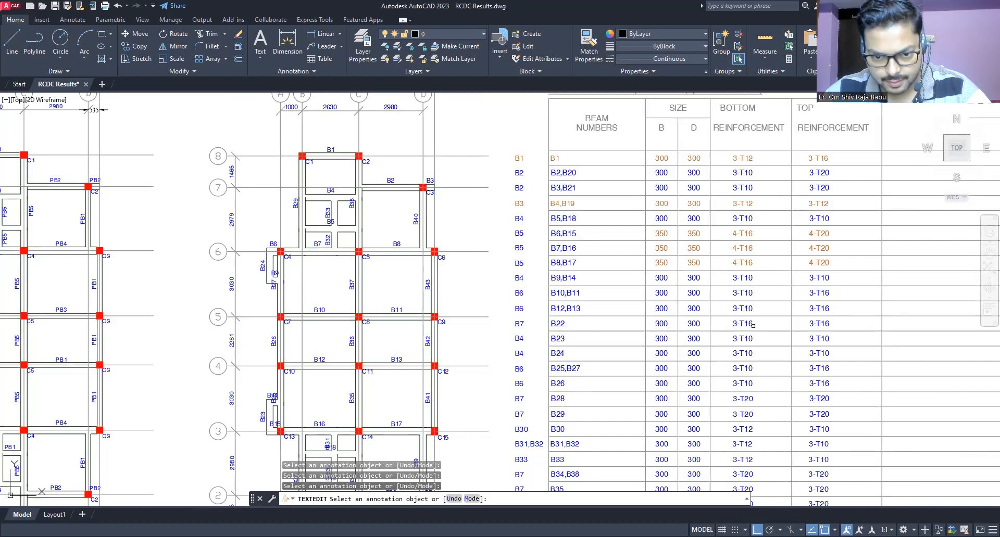
# Change the top reinforcement of beam B30 in the beam schedule to 3-T12 and copy that text
pyautogui.moveTo(615, 371)
pyautogui.mouseDown(button='middle')
pyautogui.moveTo(654, 281)
pyautogui.moveTo(653, 197)
pyautogui.moveTo(640, 254)
pyautogui.mouseUp(button='middle')
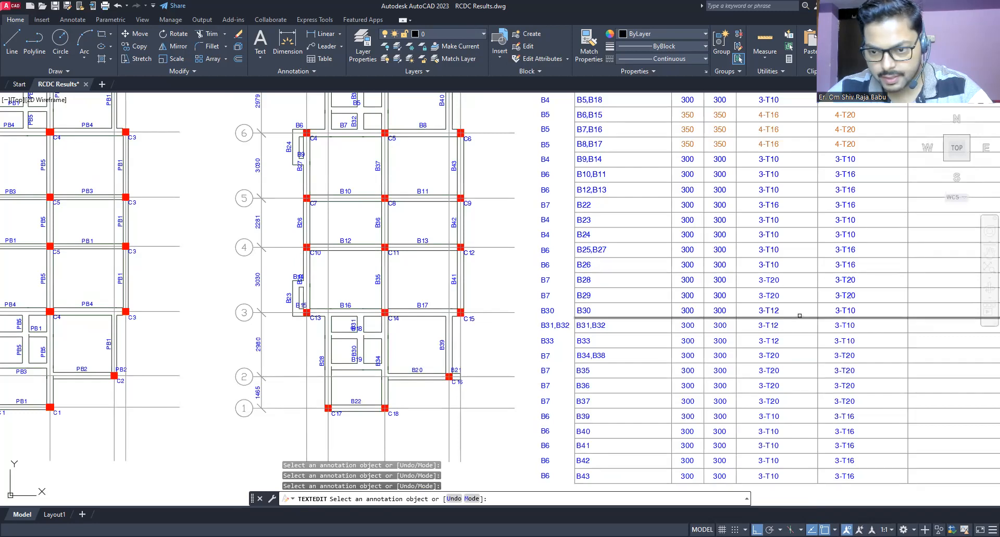
pyautogui.moveTo(792, 319); pyautogui.dragTo(743, 394, button='middle')
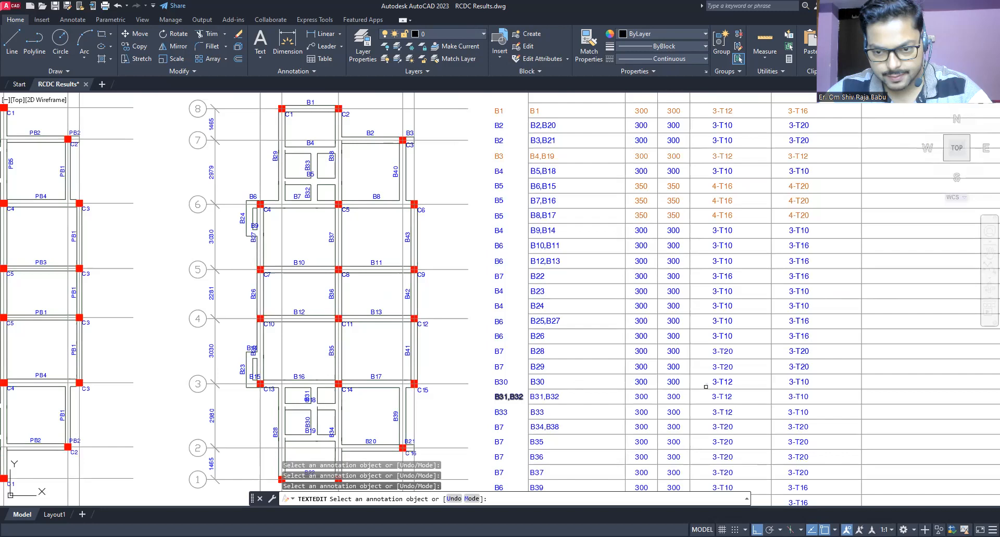
pyautogui.click(801, 381)
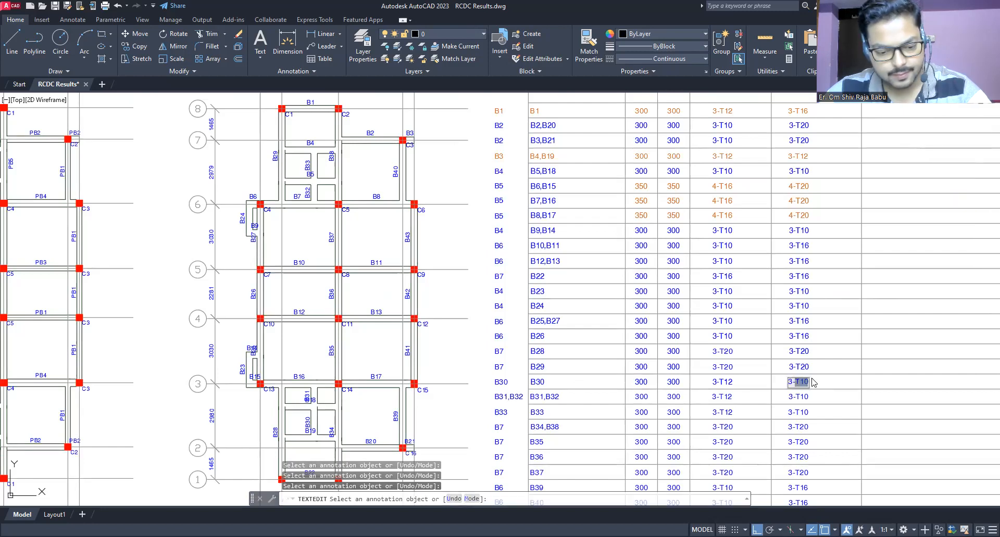
pyautogui.write('3-T12')
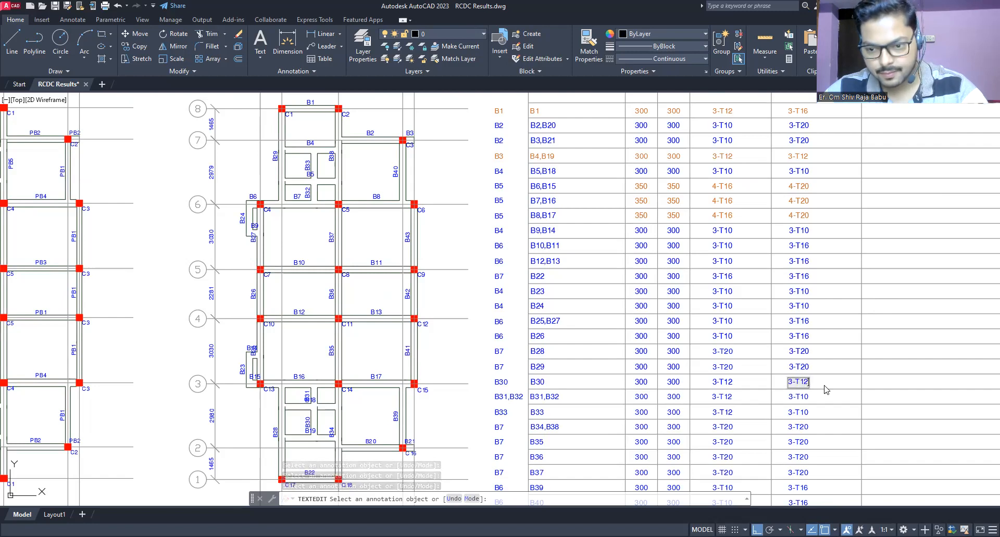
pyautogui.doubleClick(803, 382)
pyautogui.hotkey('ctrl', 'c')
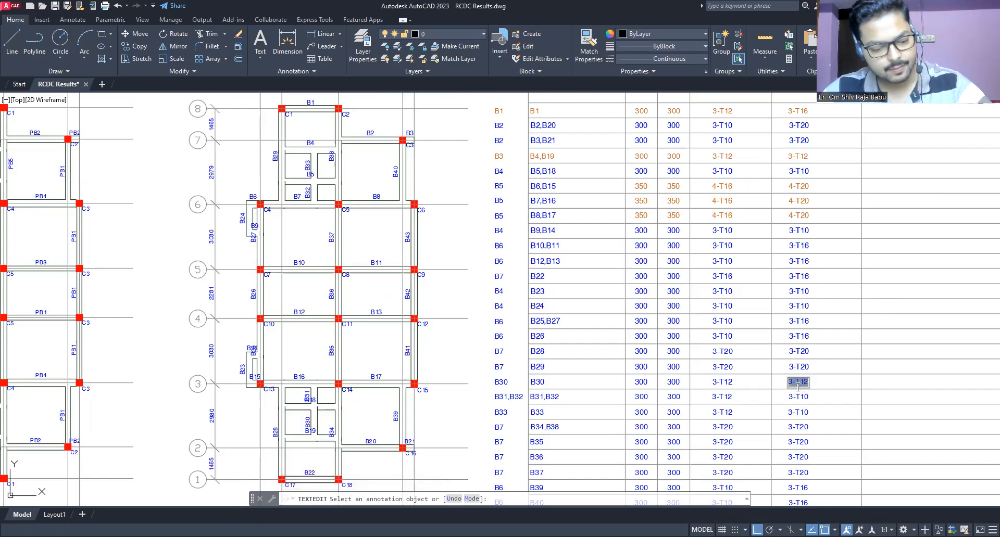
pyautogui.press('Escape')
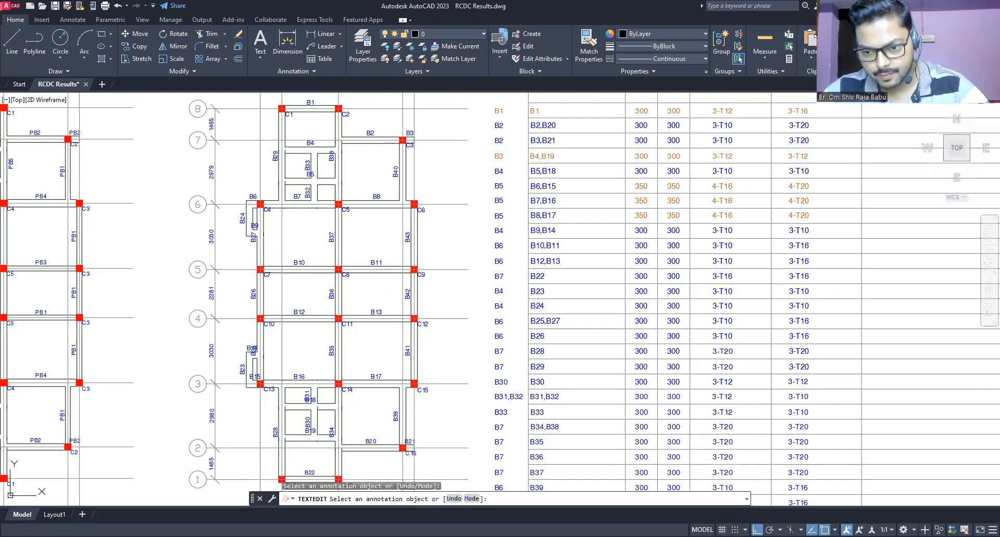
# Replace the top reinforcement of the B31,B32 and B33 rows with the copied 3-T12
pyautogui.click(794, 400)
pyautogui.hotkey('ctrl', 'v')
pyautogui.press('Return')
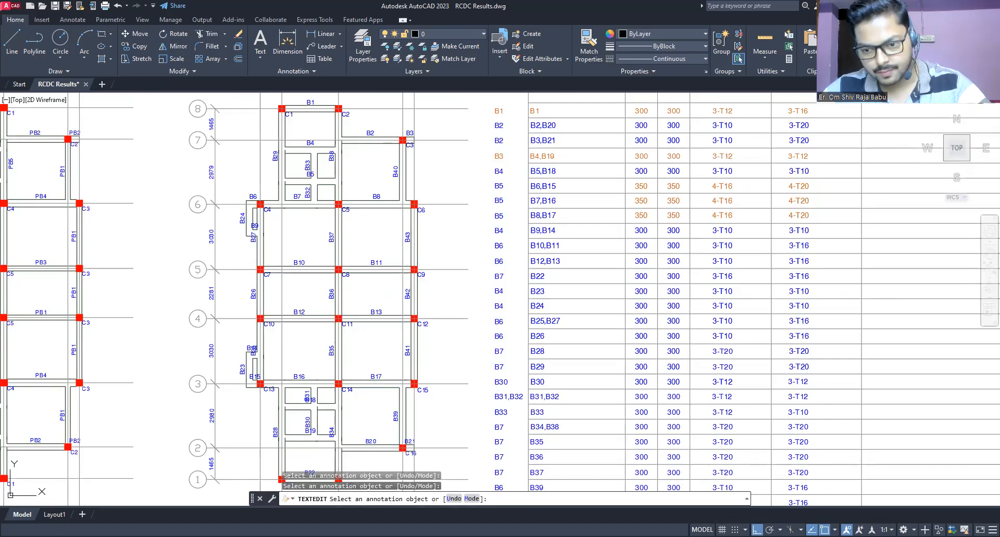
pyautogui.doubleClick(793, 416)
pyautogui.hotkey('ctrl', 'v')
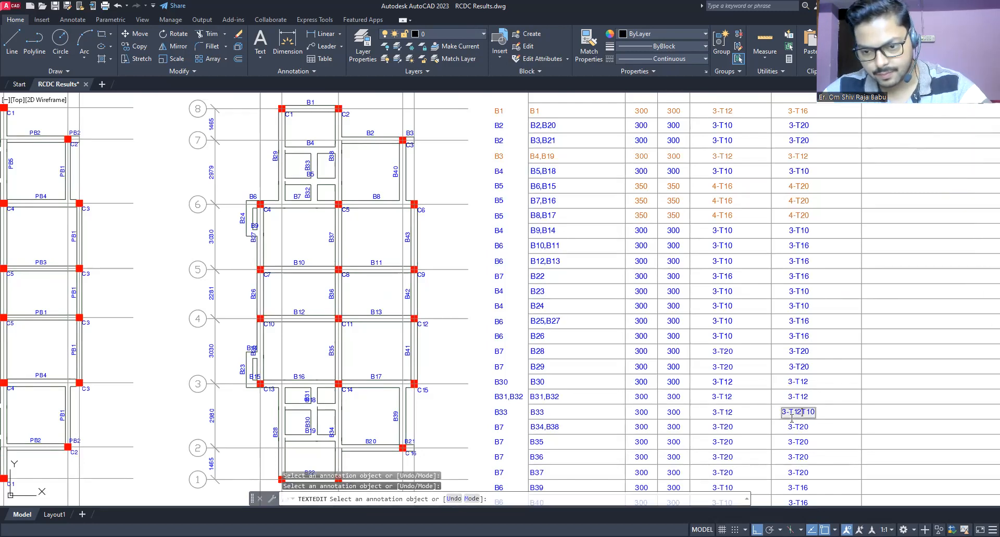
pyautogui.press('Delete')
pyautogui.press('Delete')
pyautogui.press('Delete')
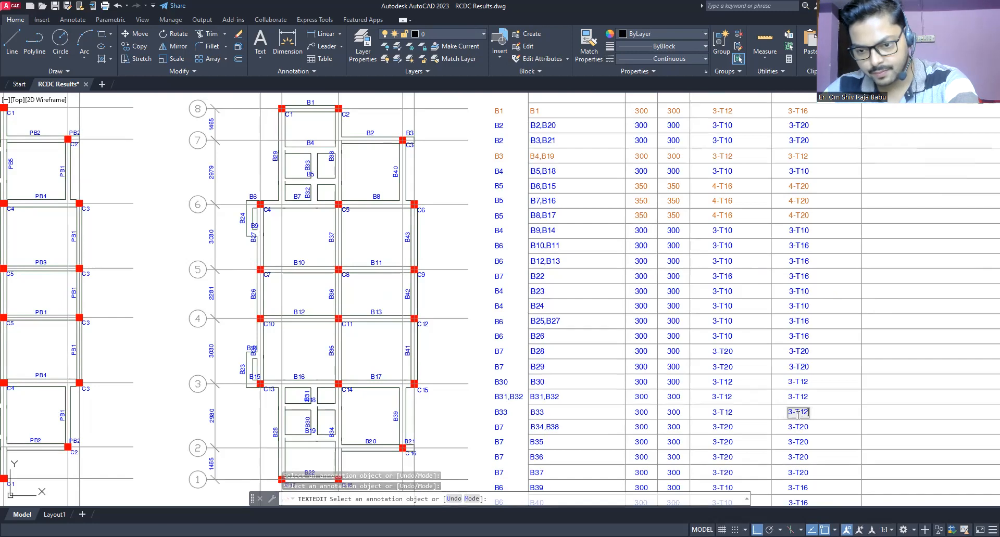
pyautogui.press('Return')
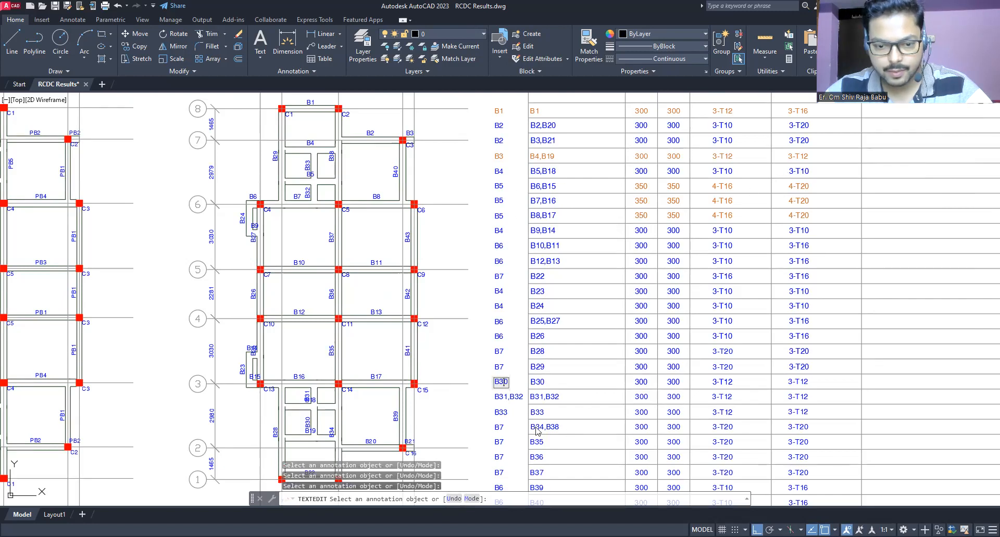
# Change the group labels beside the B30, B31,B32 and B33 schedule rows to B3
pyautogui.press('BackSpace')
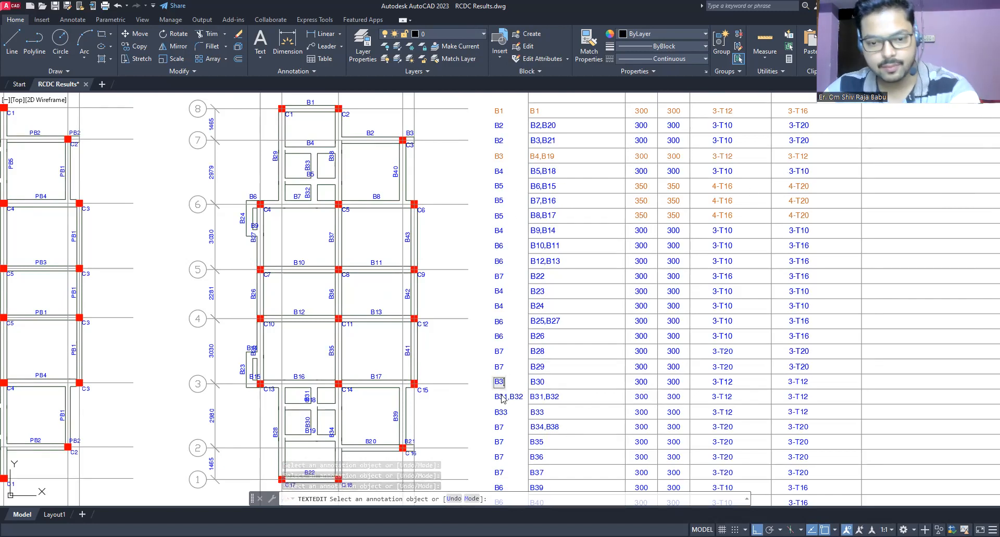
pyautogui.press('Return')
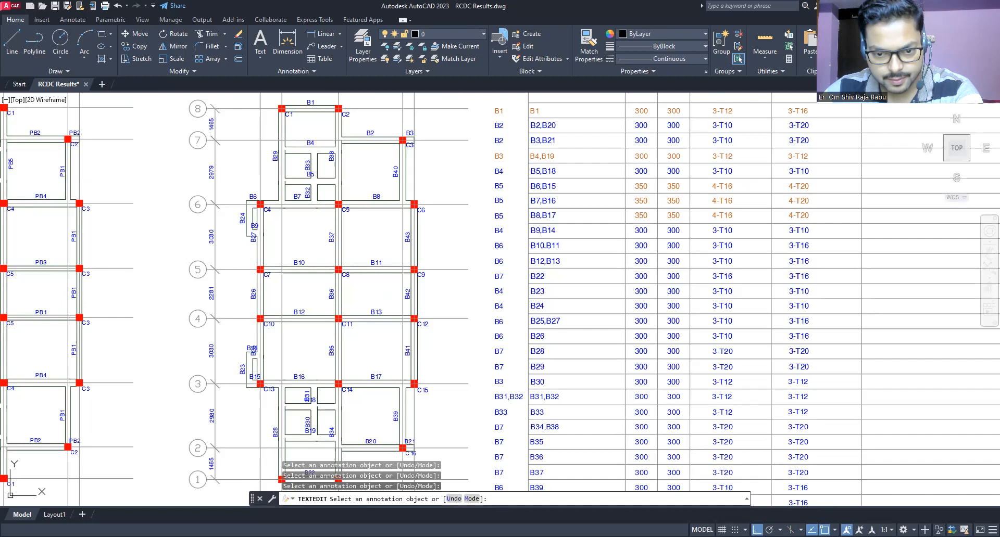
pyautogui.click(503, 398)
pyautogui.write('B3')
pyautogui.press('Return')
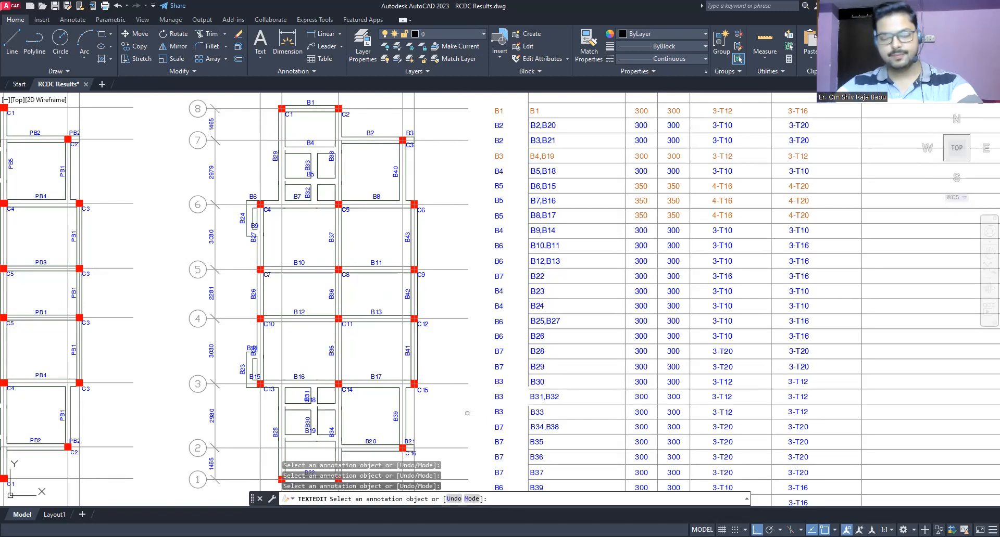
# Examine the group labels and reinforcement in the beam schedule against the beam positions in the framing plans
pyautogui.scroll(-3, 478, 329)
pyautogui.scroll(2, 478, 329)
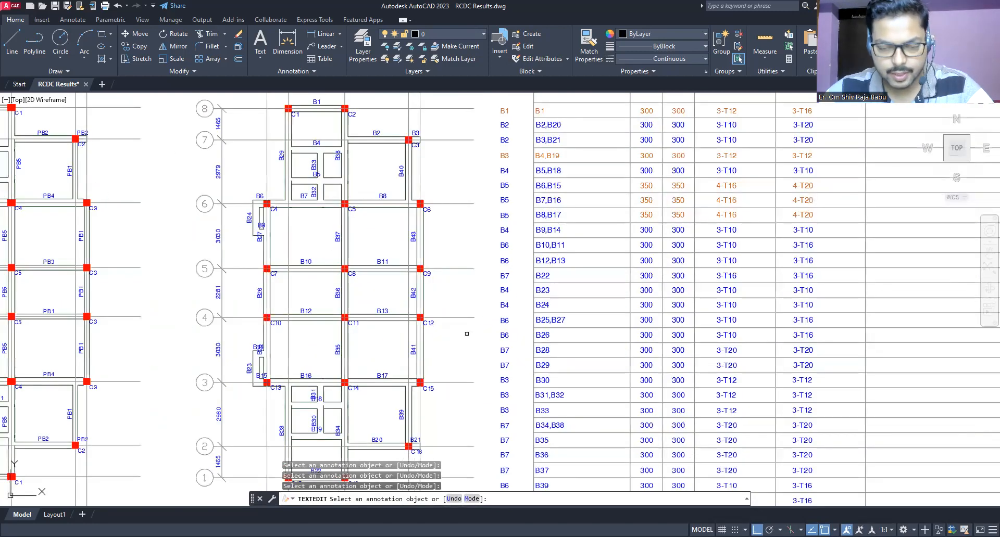
pyautogui.moveTo(506, 305)
pyautogui.mouseDown(button='middle')
pyautogui.moveTo(527, 343)
pyautogui.moveTo(531, 198)
pyautogui.moveTo(547, 266)
pyautogui.mouseUp(button='middle')
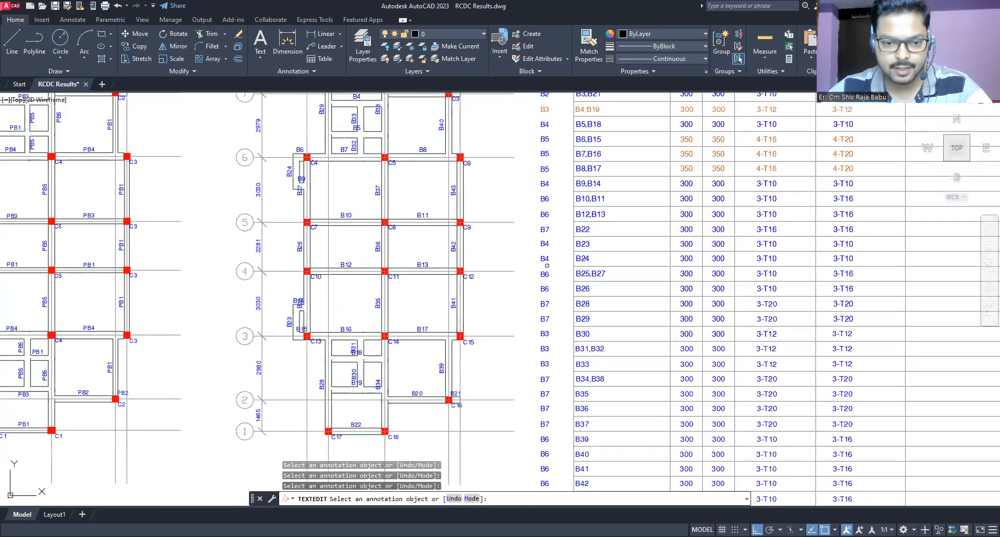
pyautogui.scroll(2, 272, 325)
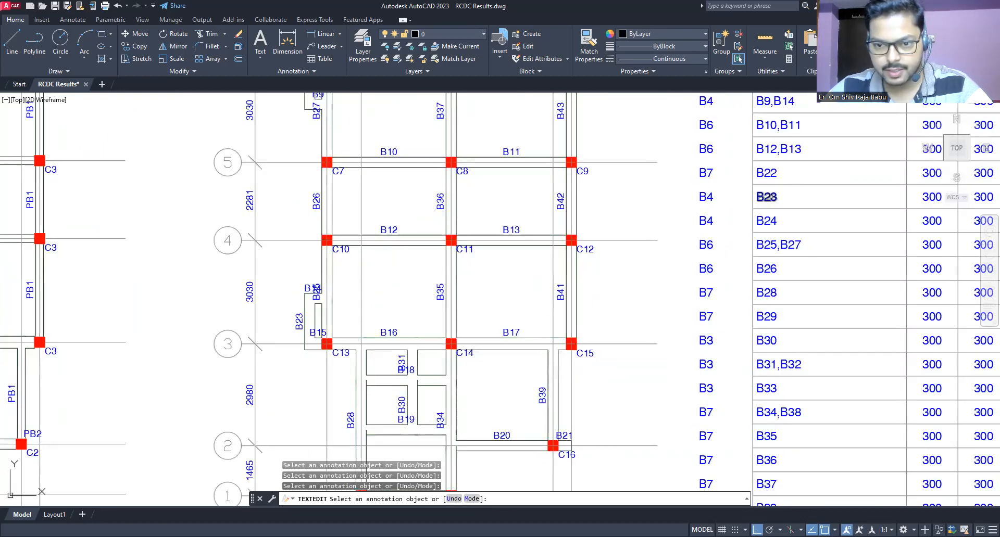
pyautogui.scroll(-2, 452, 313)
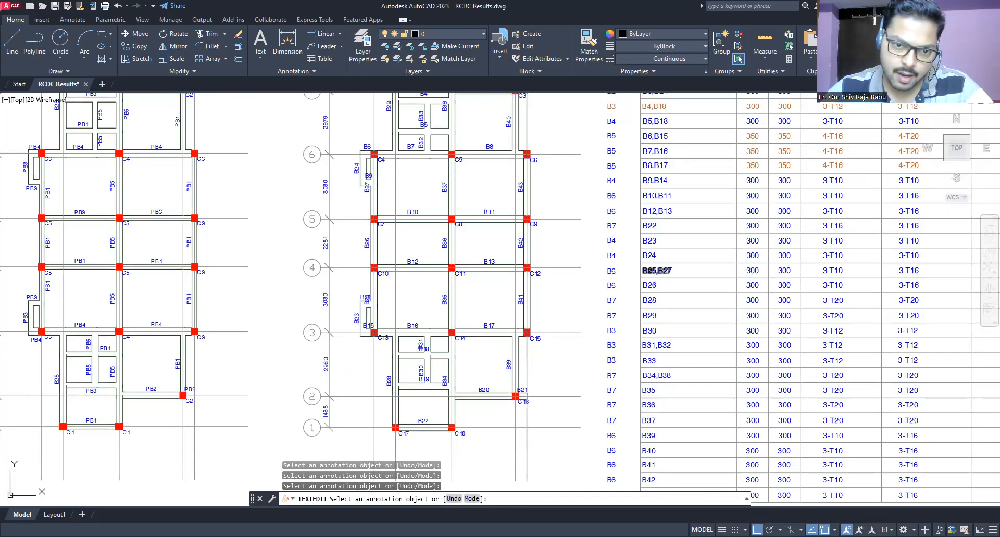
pyautogui.scroll(3, 320, 188)
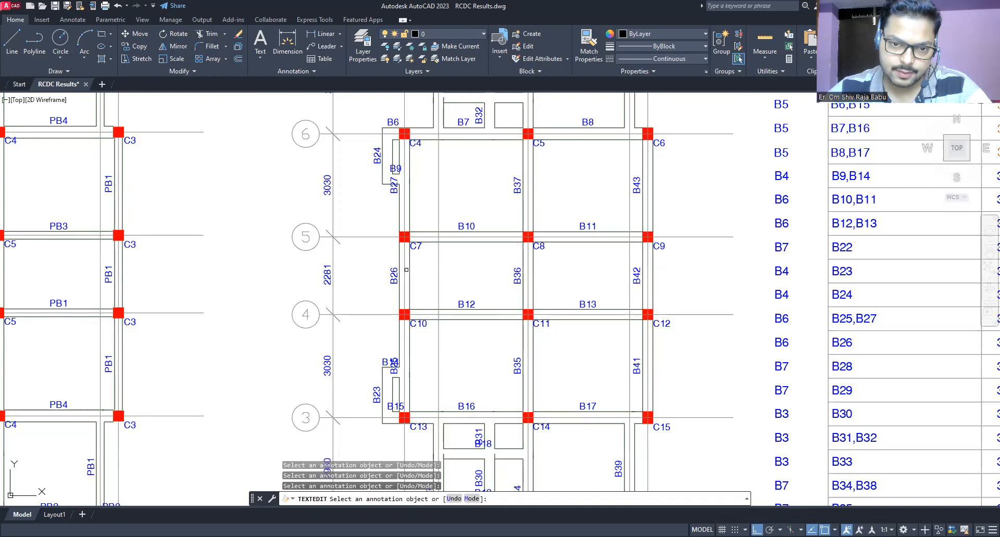
pyautogui.scroll(-2, 437, 352)
pyautogui.moveTo(435, 350); pyautogui.dragTo(429, 342, button='middle')
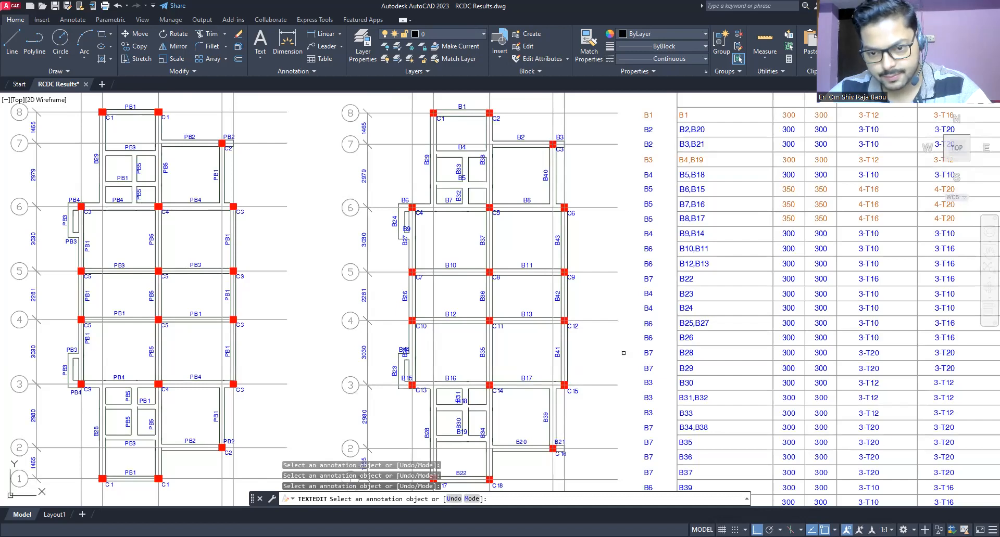
pyautogui.click(694, 339)
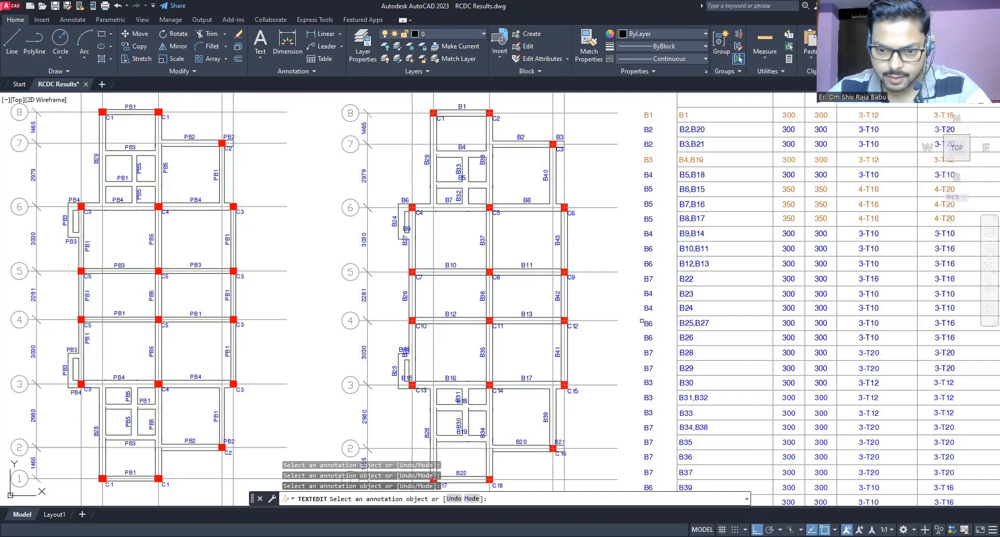
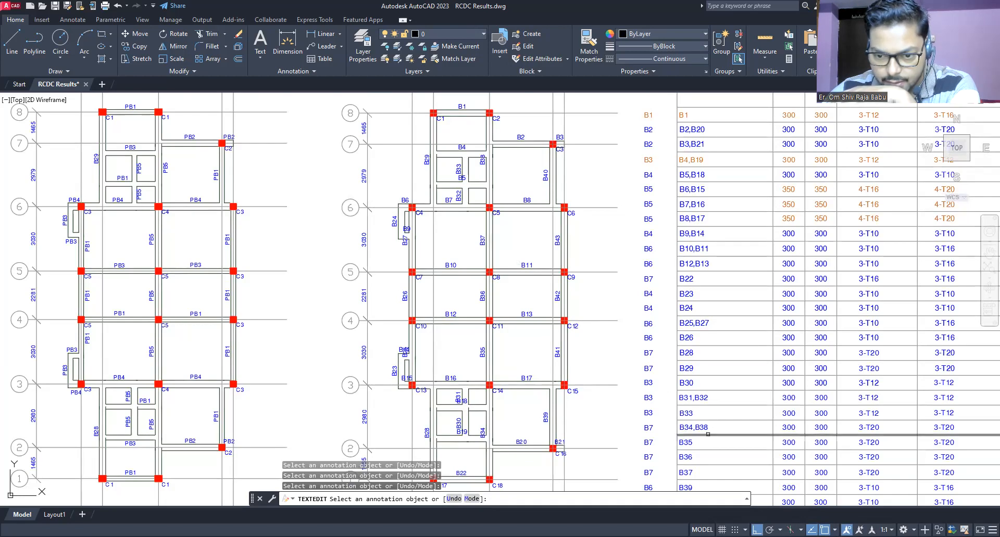
pyautogui.moveTo(710, 437); pyautogui.dragTo(688, 341, button='middle')
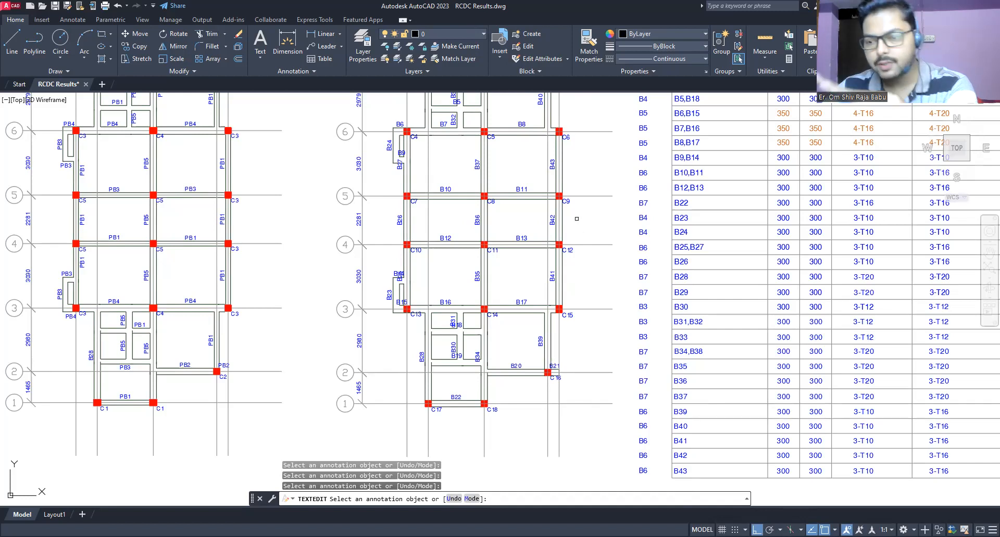
pyautogui.scroll(-2, 520, 279)
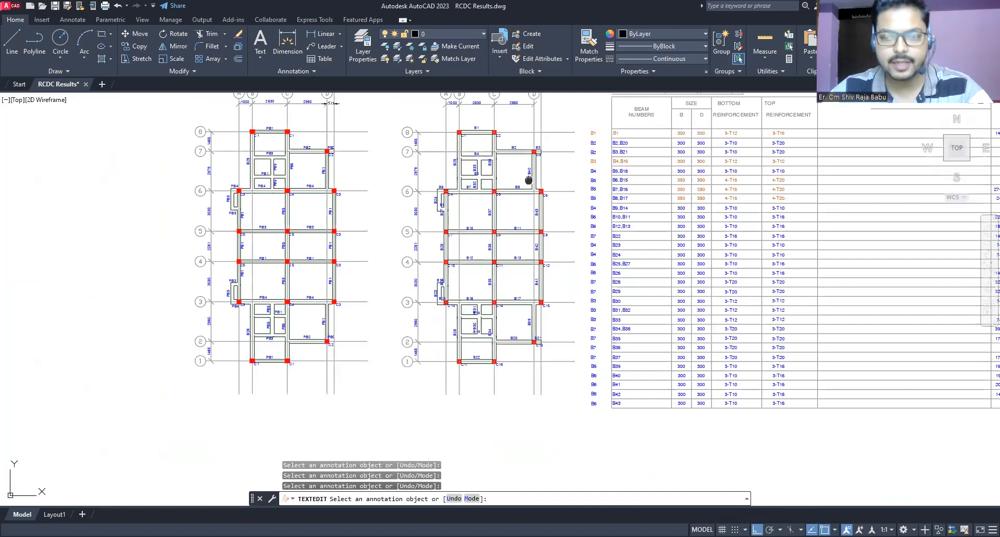
pyautogui.moveTo(529, 180); pyautogui.dragTo(528, 208, button='middle')
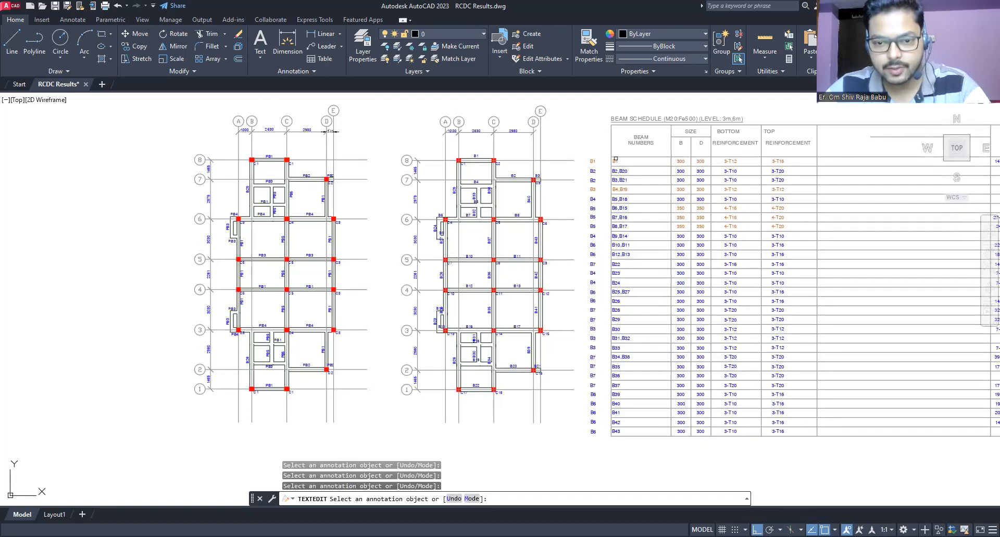
pyautogui.scroll(2, 584, 227)
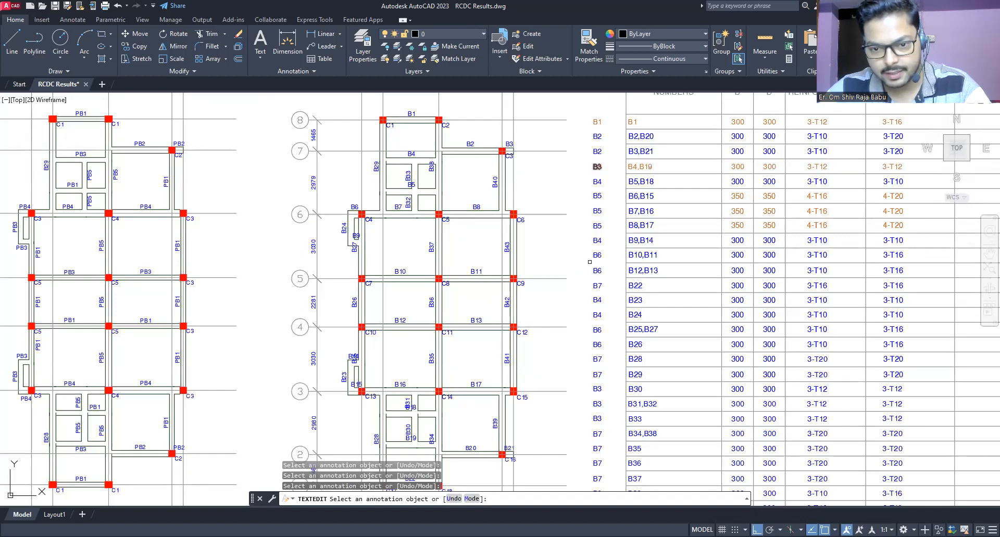
pyautogui.moveTo(591, 290)
pyautogui.mouseDown(button='middle')
pyautogui.moveTo(592, 101)
pyautogui.moveTo(586, 368)
pyautogui.moveTo(538, 302)
pyautogui.moveTo(532, 256)
pyautogui.mouseUp(button='middle')
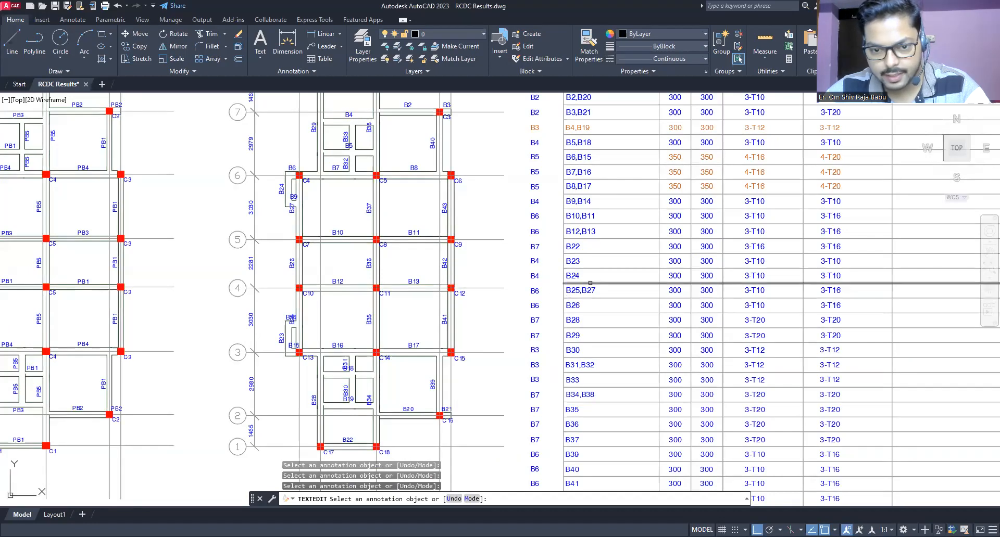
pyautogui.moveTo(567, 242); pyautogui.dragTo(569, 275, button='middle')
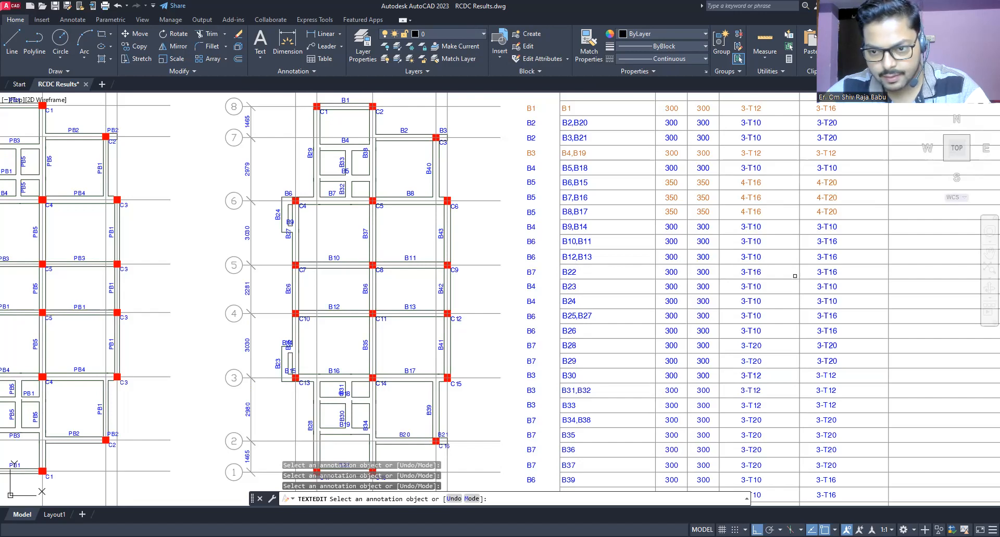
# Set both the bottom and top reinforcement of beam B22 to 3-T20 and end the text editing
pyautogui.scroll(2, 792, 275)
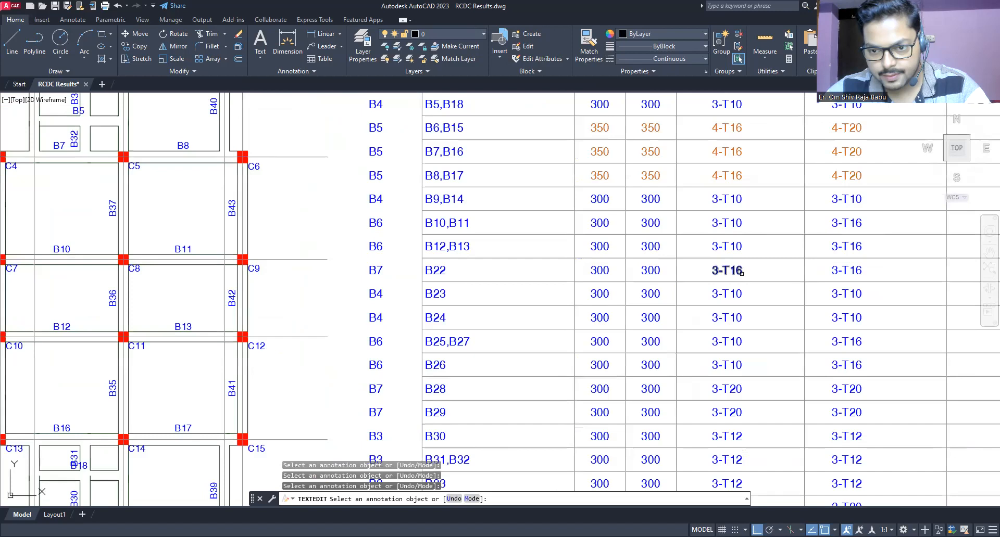
pyautogui.click(731, 272)
pyautogui.click(736, 272)
pyautogui.moveTo(729, 272); pyautogui.dragTo(744, 272)
pyautogui.write('20')
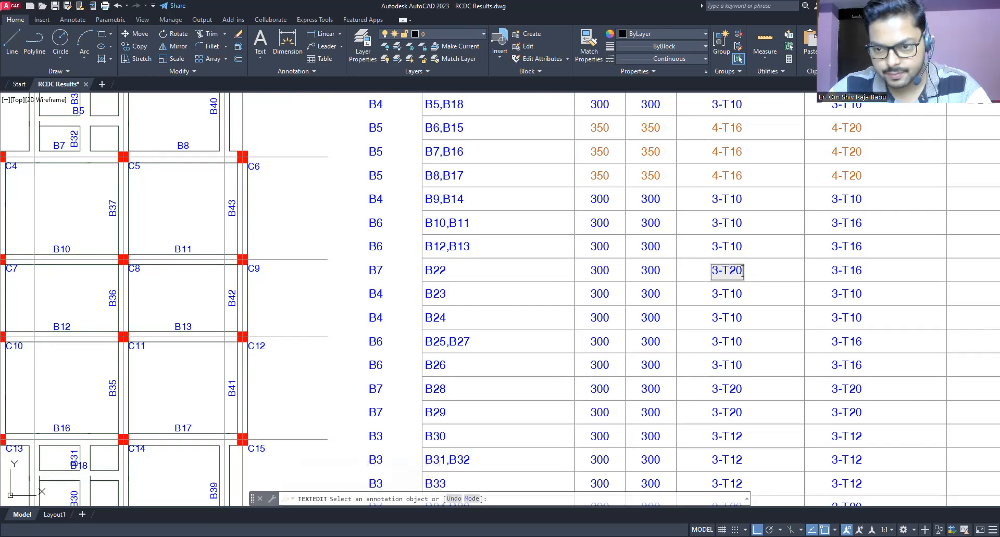
pyautogui.click(854, 271)
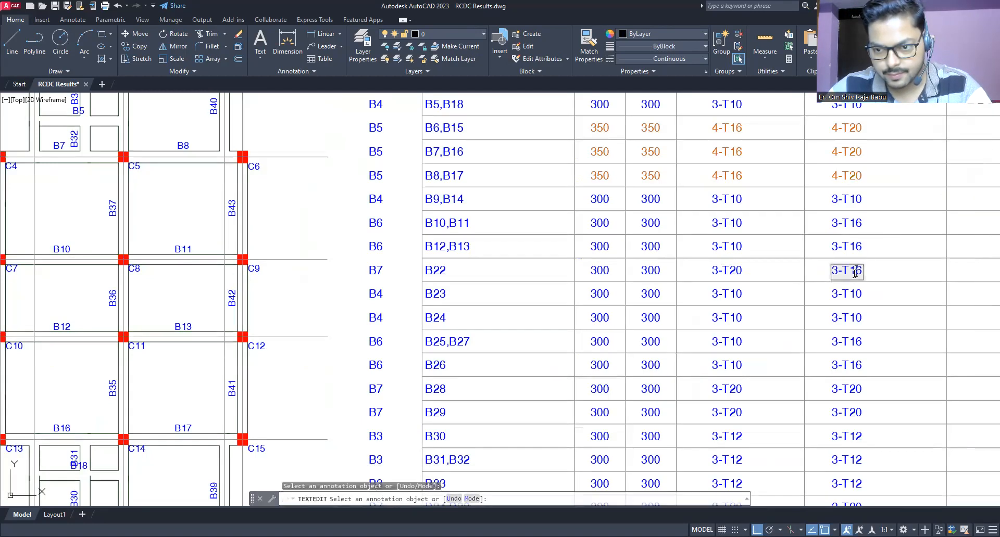
pyautogui.moveTo(848, 272); pyautogui.dragTo(868, 270)
pyautogui.write('20')
pyautogui.click(893, 277)
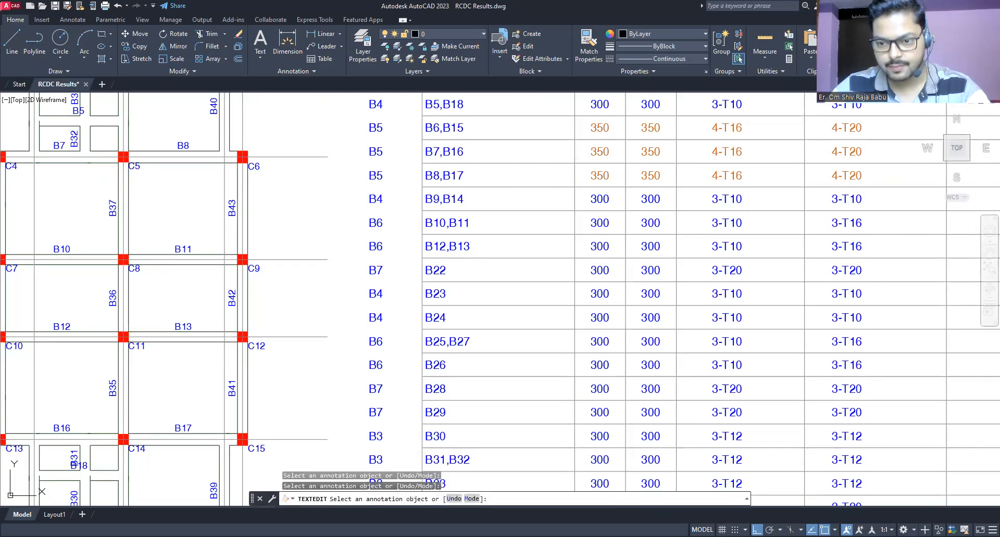
pyautogui.press('Escape')
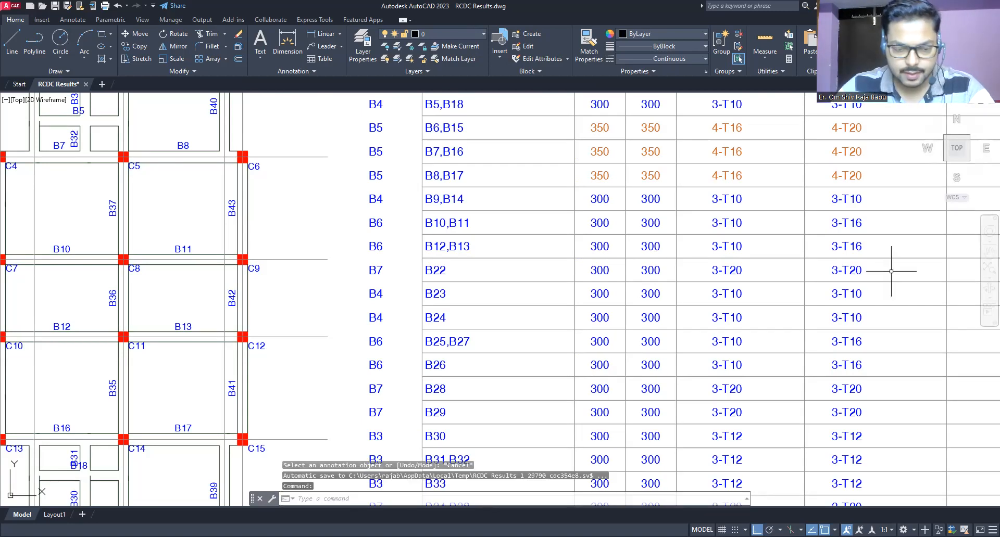
pyautogui.scroll(-4, 416, 267)
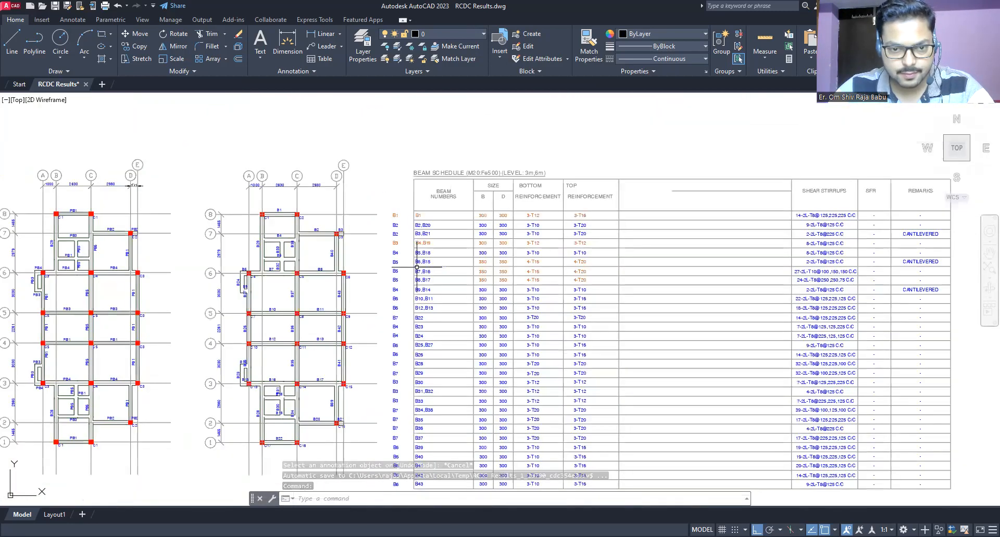
pyautogui.scroll(4, 407, 212)
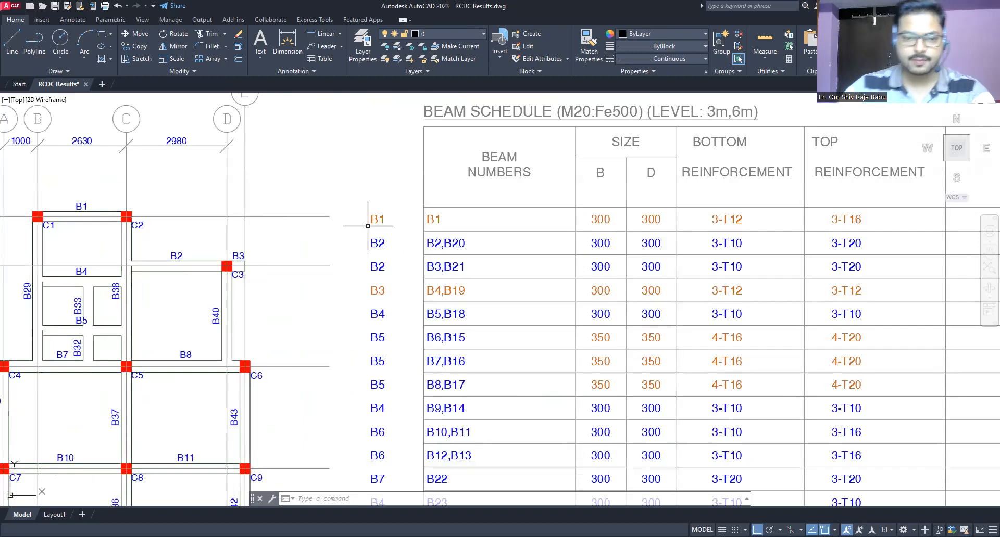
pyautogui.scroll(2, 372, 268)
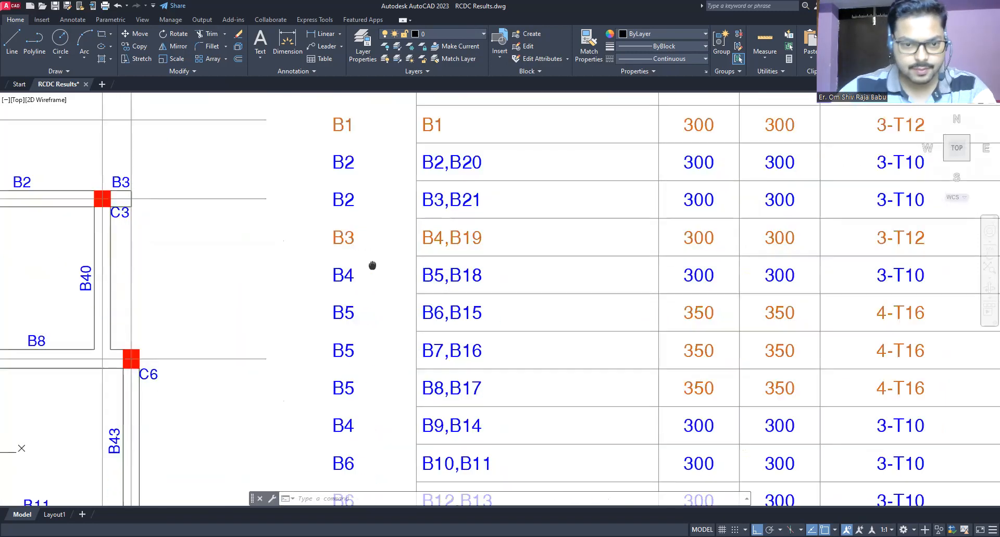
# Recolour the B30 and B31,B32 schedule rows, including their B3 group labels, orange
pyautogui.scroll(-3, 372, 264)
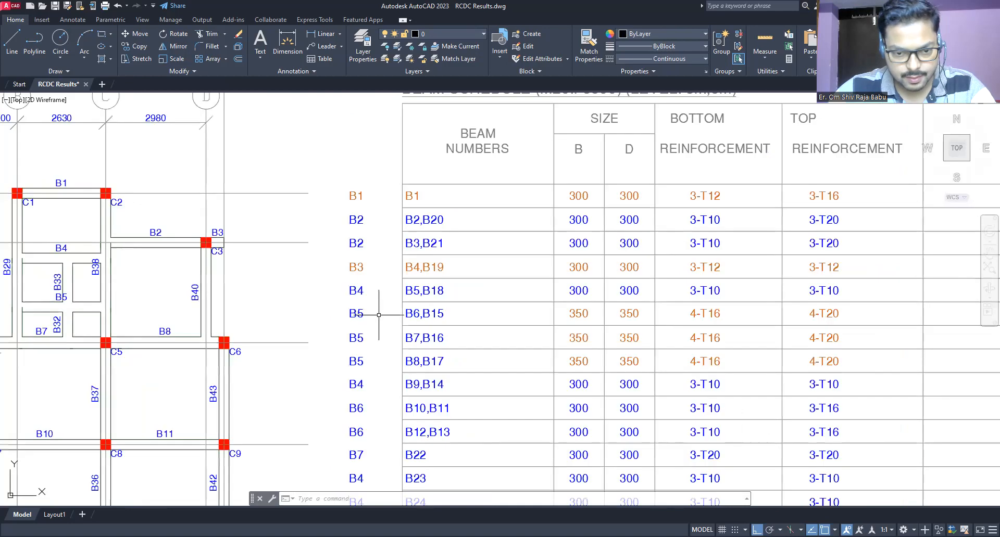
pyautogui.moveTo(364, 380); pyautogui.dragTo(350, 151, button='middle')
pyautogui.click(323, 381)
pyautogui.click(871, 416)
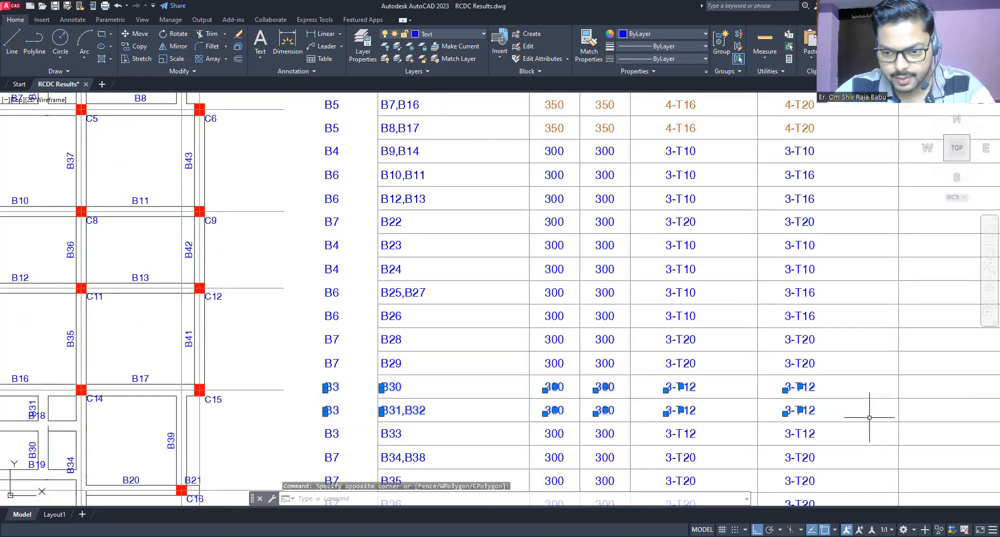
pyautogui.click(651, 34)
pyautogui.click(631, 73)
pyautogui.press('Escape')
pyautogui.press('Escape')
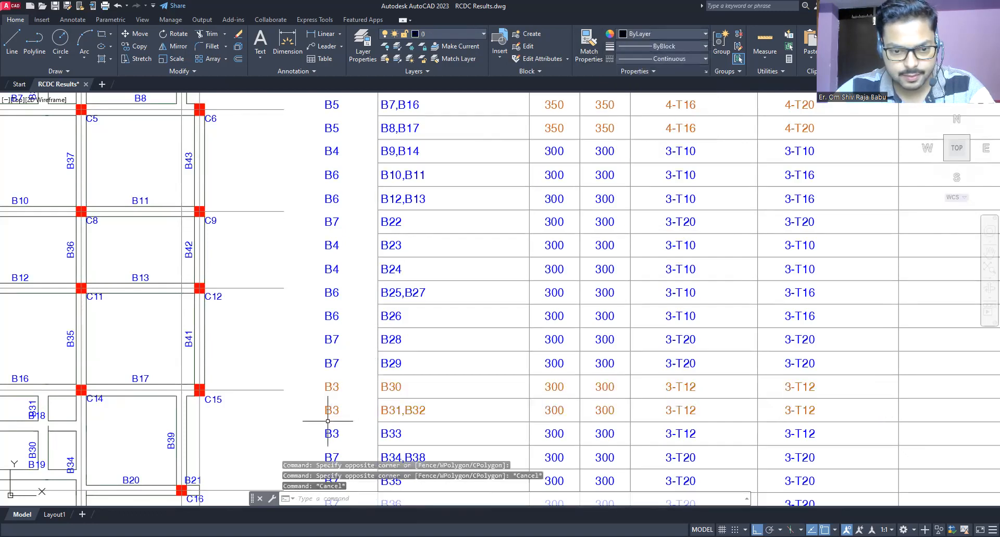
# Recolour the B33 schedule row and its B3 group label orange to match the other B3 rows
pyautogui.click(319, 424)
pyautogui.click(880, 449)
pyautogui.moveTo(640, 395)
pyautogui.mouseDown(button='middle')
pyautogui.moveTo(625, 153)
pyautogui.moveTo(641, 400)
pyautogui.mouseUp(button='middle')
pyautogui.scroll(-2, 625, 147)
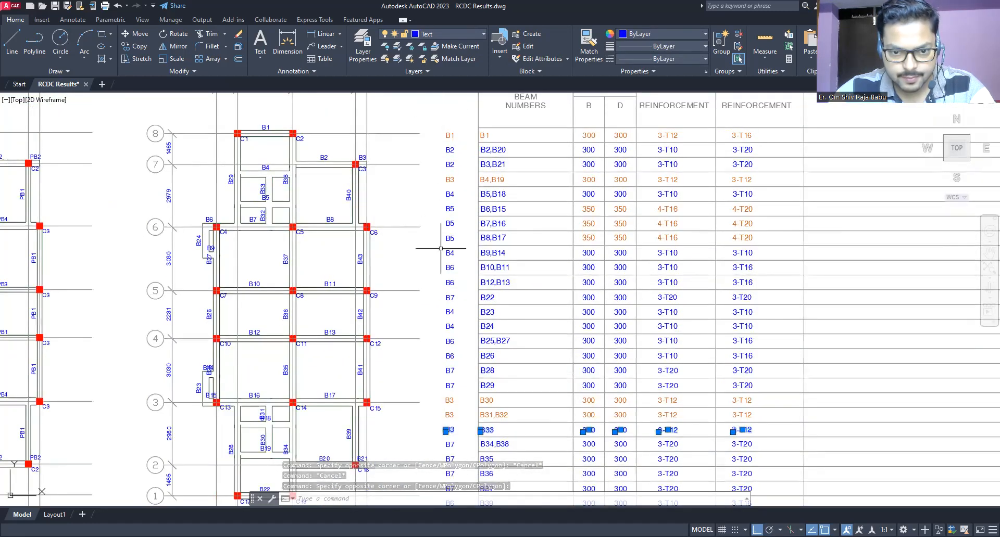
pyautogui.click(641, 34)
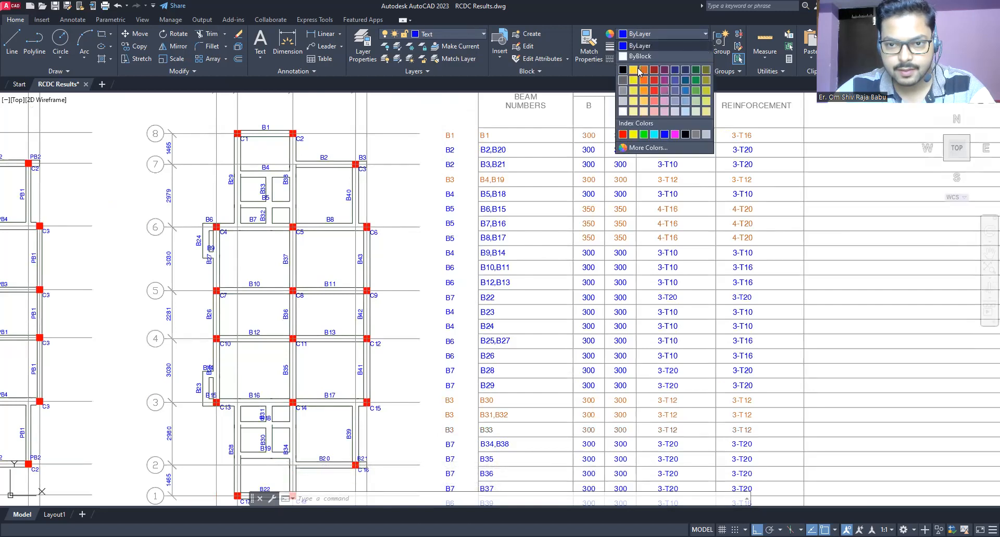
pyautogui.click(635, 90)
pyautogui.press('Escape')
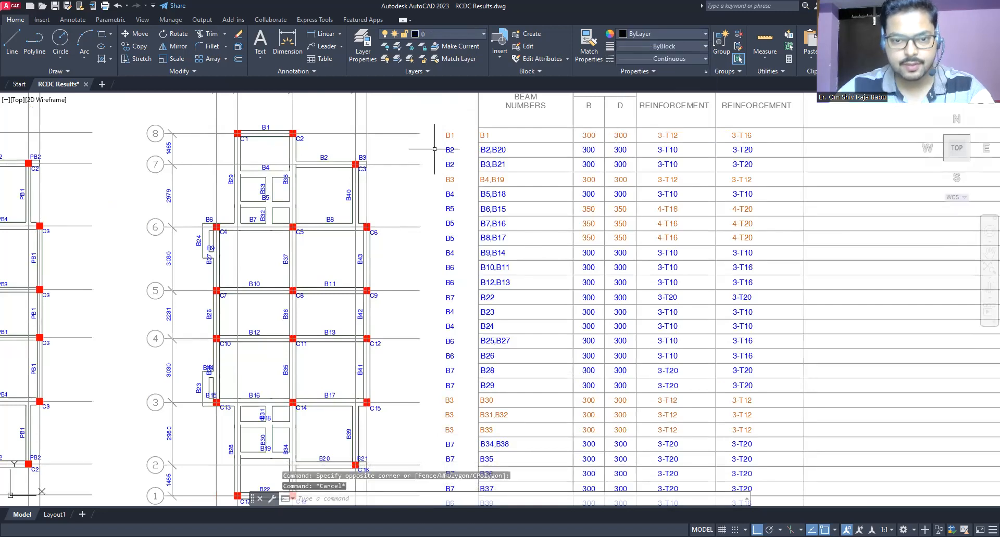
# Recolour all B7 group rows (B22, B28, B29, B34,B38, B35, B36 and B37) with the green 19,155,72
pyautogui.scroll(-5, 424, 290)
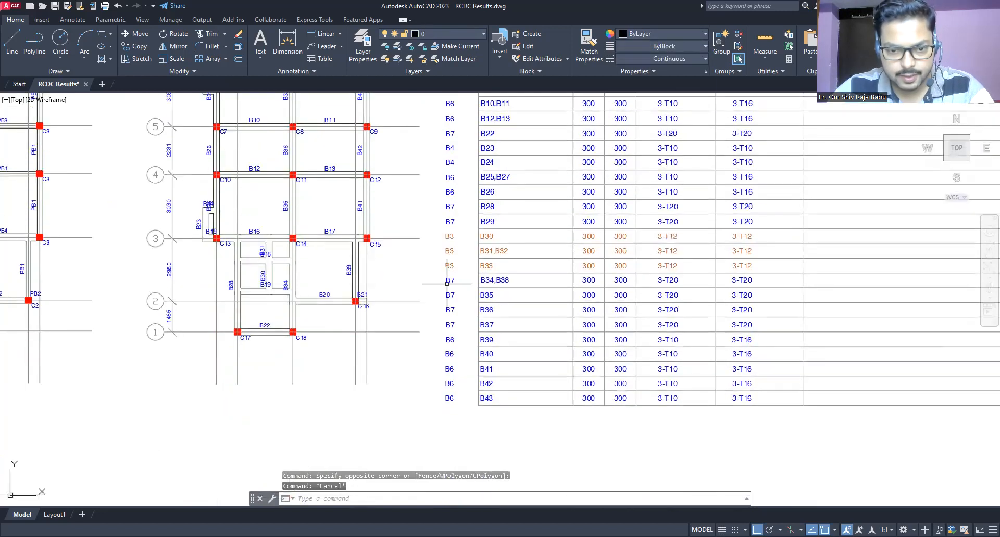
pyautogui.click(439, 276)
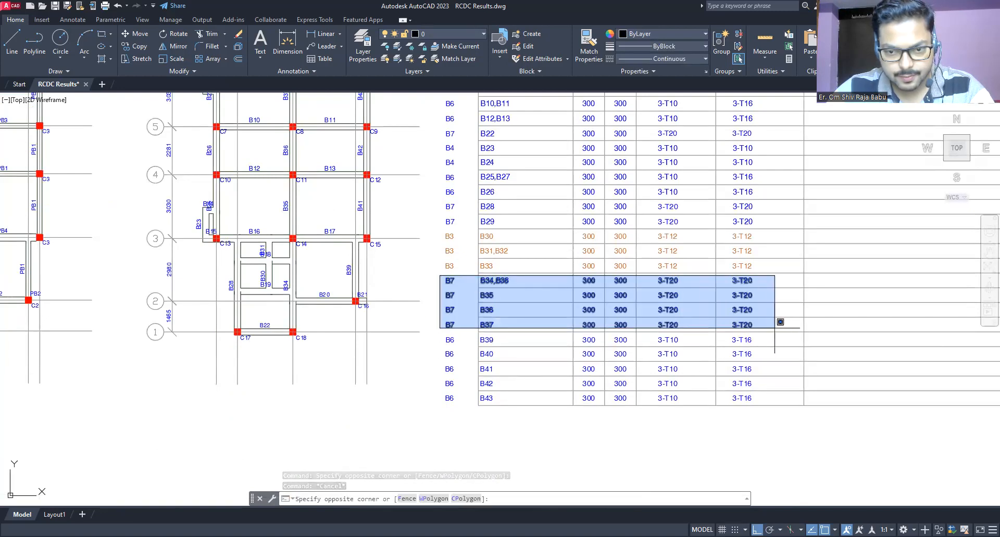
pyautogui.click(796, 324)
pyautogui.moveTo(465, 189); pyautogui.dragTo(433, 284, button='middle')
pyautogui.scroll(2, 433, 285)
pyautogui.click(402, 301)
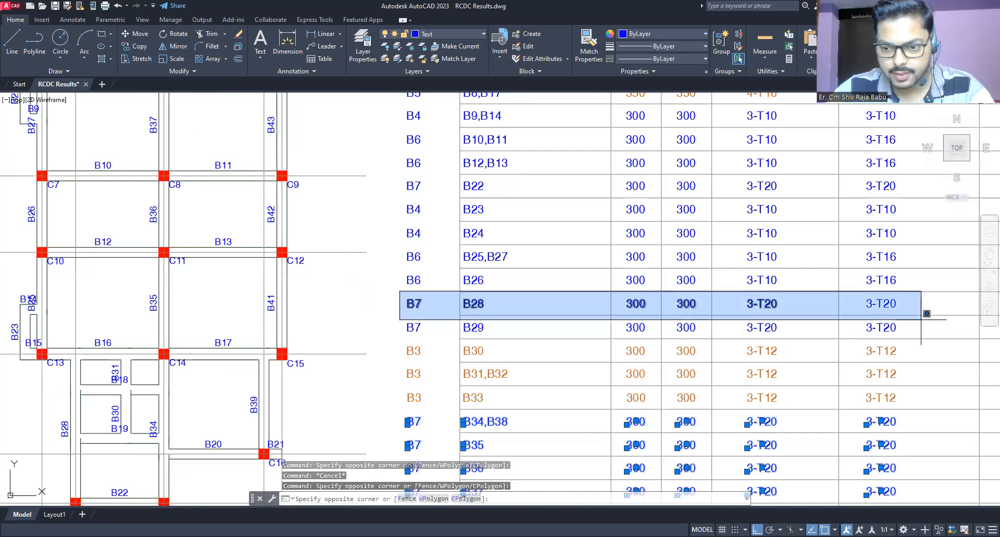
pyautogui.click(948, 345)
pyautogui.moveTo(469, 176); pyautogui.dragTo(459, 263, button='middle')
pyautogui.click(394, 258)
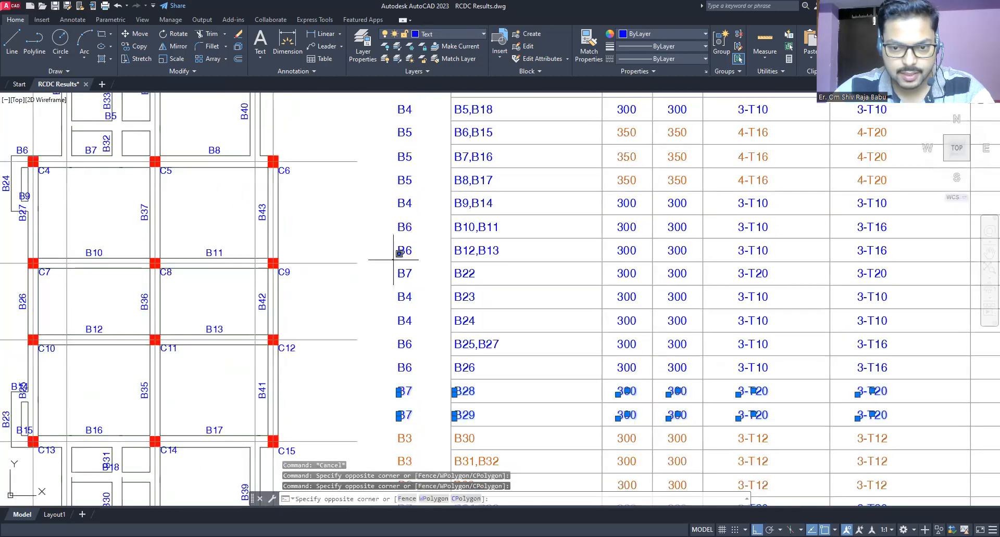
pyautogui.click(915, 291)
pyautogui.moveTo(479, 178); pyautogui.dragTo(467, 296, button='middle')
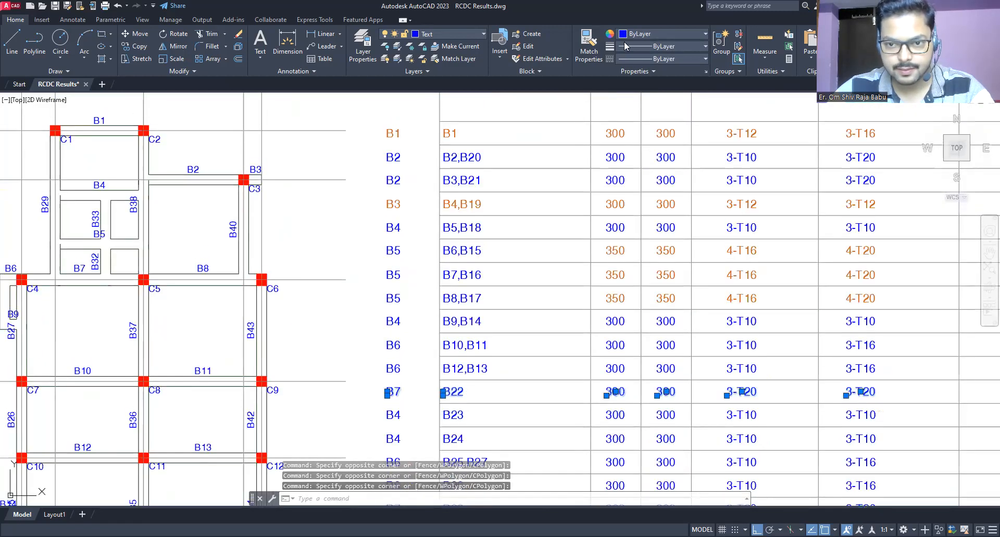
pyautogui.click(645, 34)
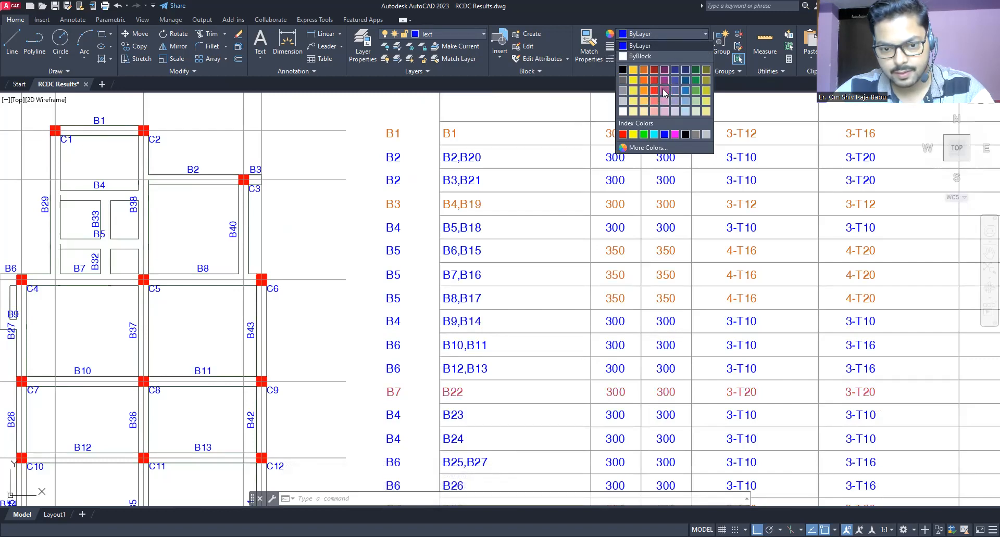
pyautogui.click(696, 81)
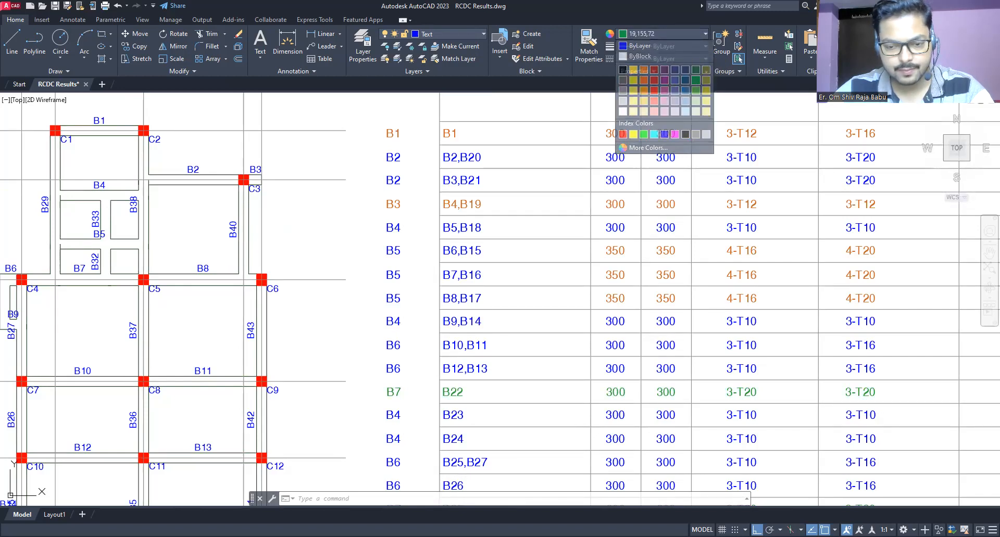
pyautogui.press('Escape')
pyautogui.press('Escape')
# Recolour all B4 group rows (B5,B18, B9,B14, B23 and B24) with the olive colour 114,116,48
pyautogui.scroll(-3, 362, 261)
pyautogui.moveTo(362, 263)
pyautogui.mouseDown(button='middle')
pyautogui.moveTo(362, 230)
pyautogui.moveTo(386, 184)
pyautogui.mouseUp(button='middle')
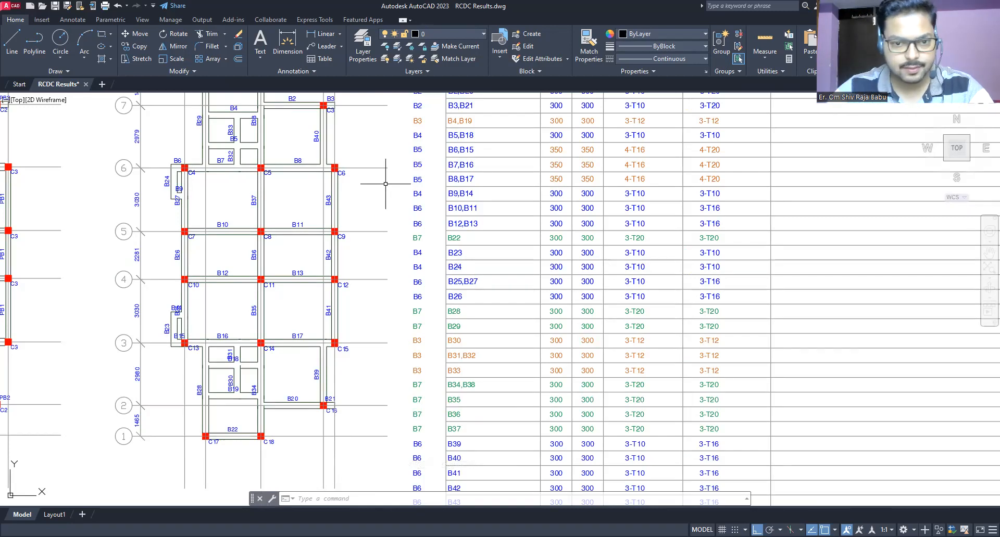
pyautogui.moveTo(420, 130)
pyautogui.mouseDown(button='middle')
pyautogui.moveTo(413, 158)
pyautogui.moveTo(444, 181)
pyautogui.mouseUp(button='middle')
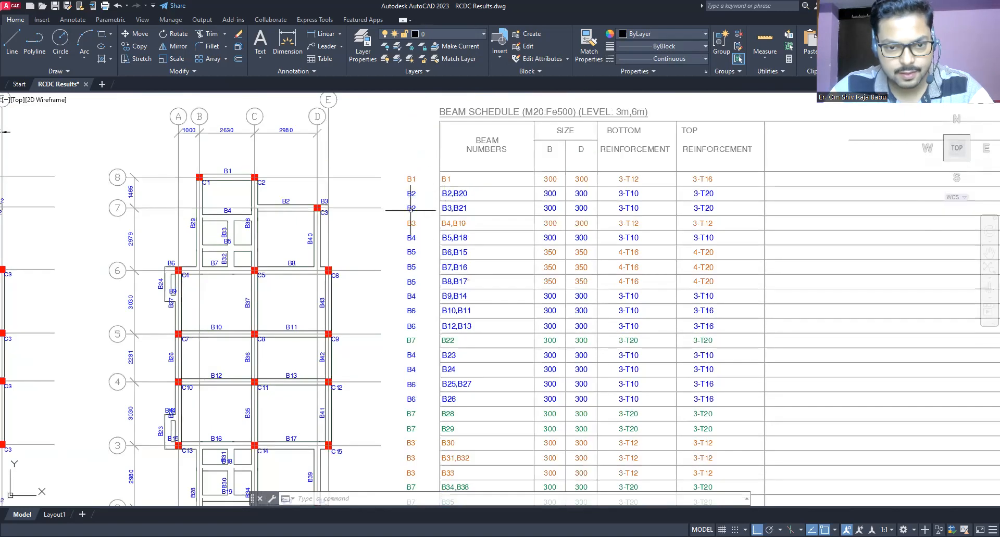
pyautogui.scroll(2, 405, 230)
pyautogui.click(411, 227)
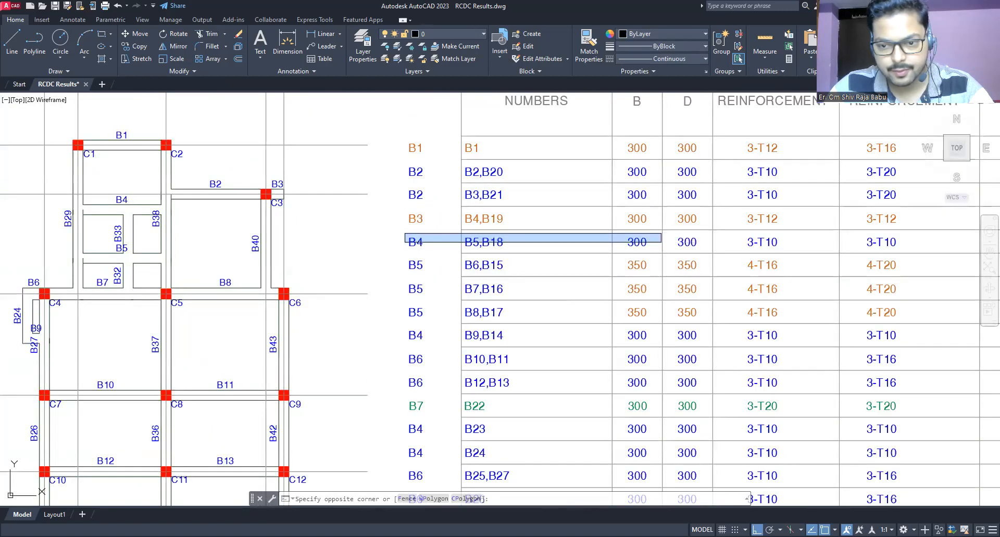
pyautogui.moveTo(648, 244); pyautogui.dragTo(446, 238, button='middle')
pyautogui.click(753, 273)
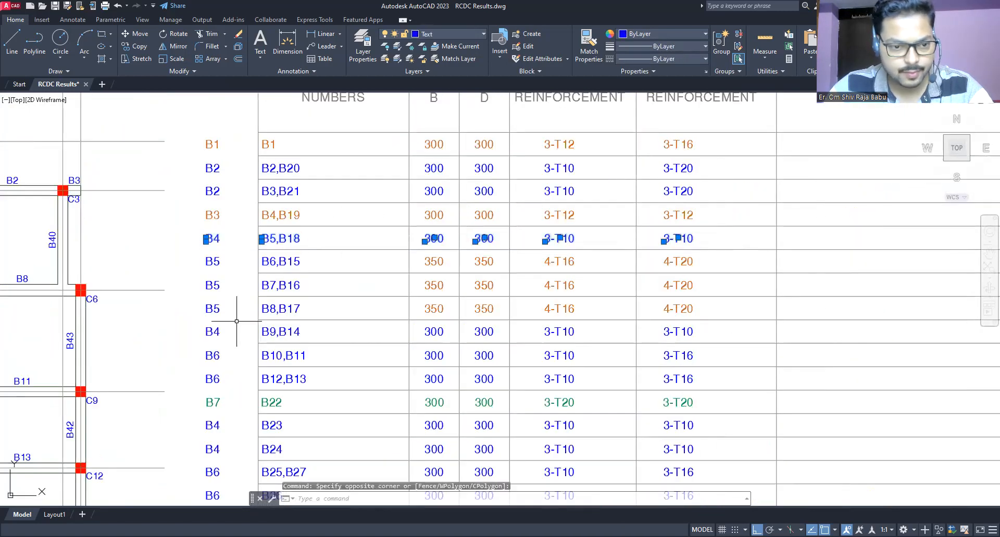
pyautogui.scroll(2, 239, 322)
pyautogui.click(223, 257)
pyautogui.scroll(-3, 432, 281)
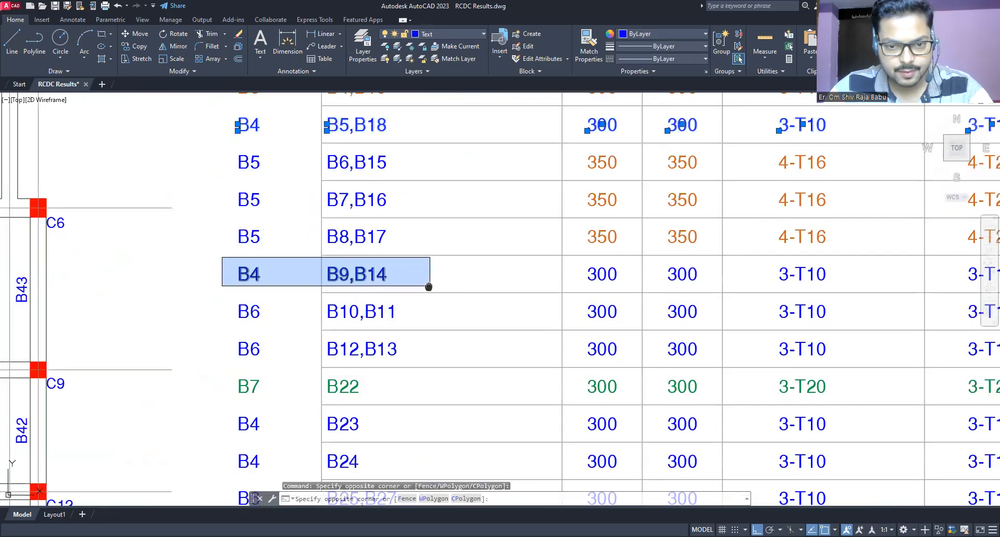
pyautogui.click(644, 250)
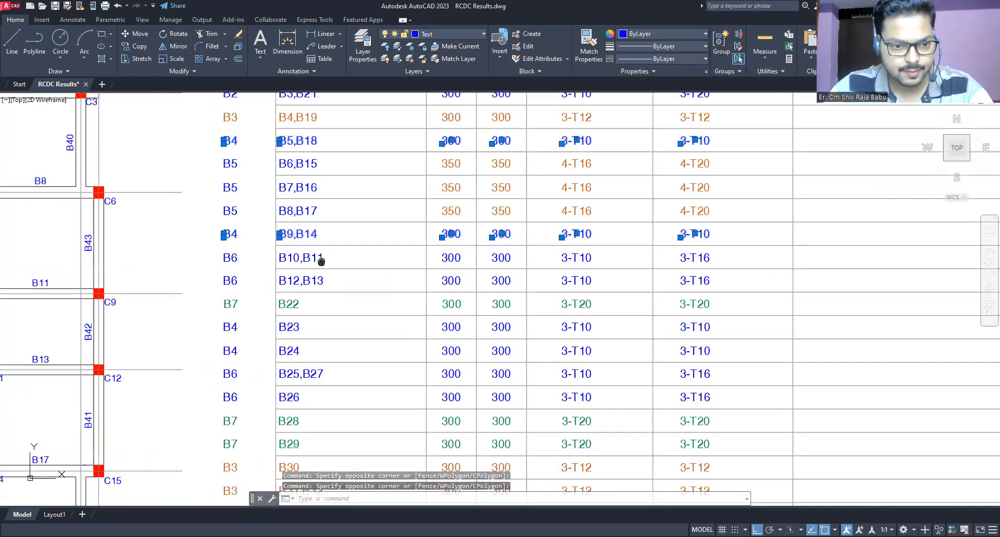
pyautogui.scroll(-2, 496, 170)
pyautogui.scroll(2, 447, 223)
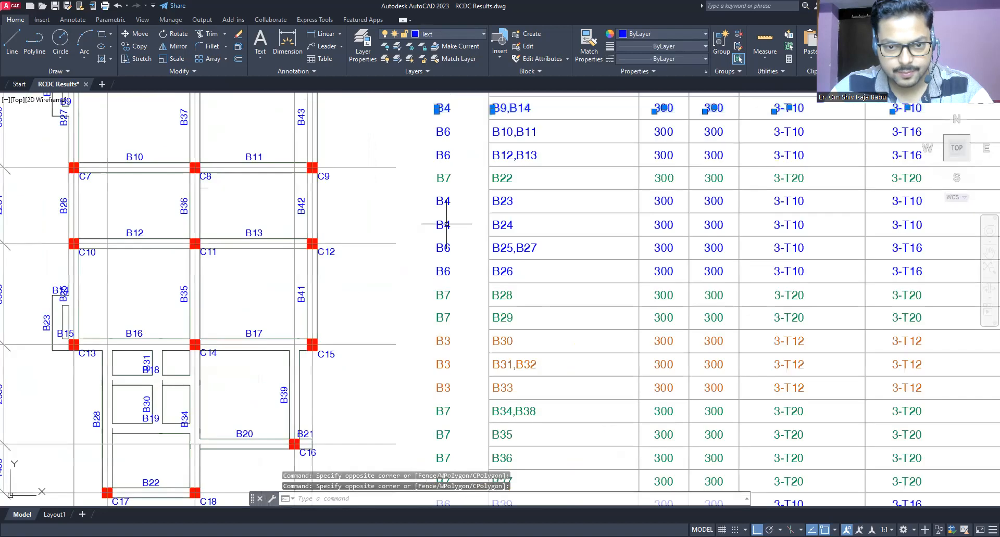
pyautogui.click(430, 188)
pyautogui.moveTo(581, 258); pyautogui.dragTo(537, 257, button='middle')
pyautogui.click(469, 261)
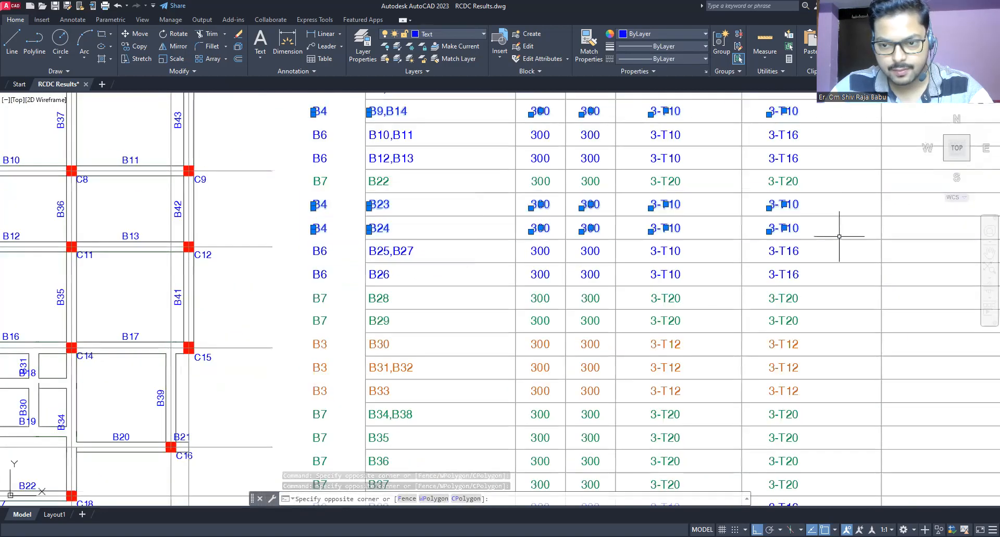
pyautogui.click(838, 236)
pyautogui.moveTo(320, 345)
pyautogui.mouseDown(button='middle')
pyautogui.moveTo(348, 323)
pyautogui.moveTo(337, 212)
pyautogui.mouseUp(button='middle')
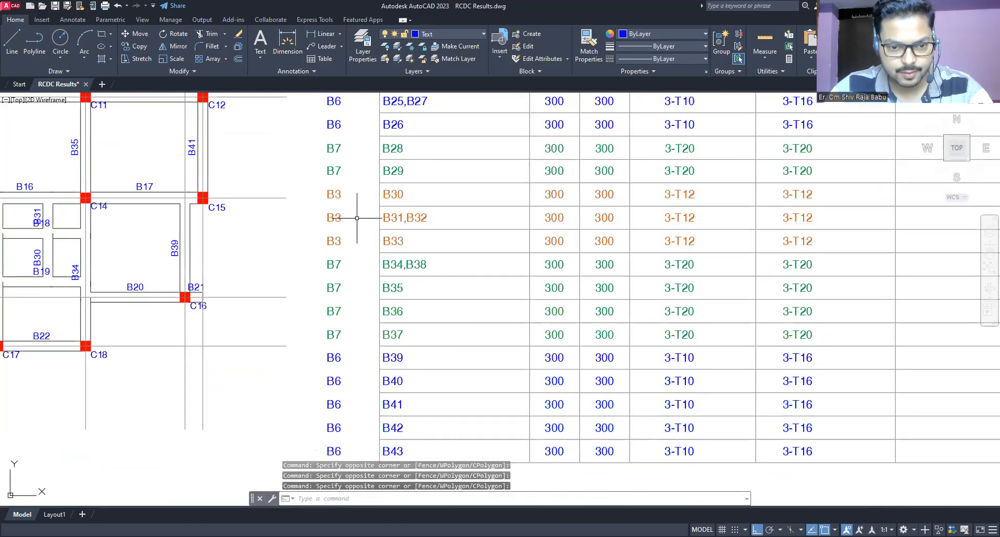
pyautogui.moveTo(352, 343)
pyautogui.mouseDown(button='middle')
pyautogui.moveTo(387, 152)
pyautogui.moveTo(356, 426)
pyautogui.mouseUp(button='middle')
pyautogui.moveTo(364, 132); pyautogui.dragTo(361, 259, button='middle')
pyautogui.moveTo(367, 110); pyautogui.dragTo(368, 235, button='middle')
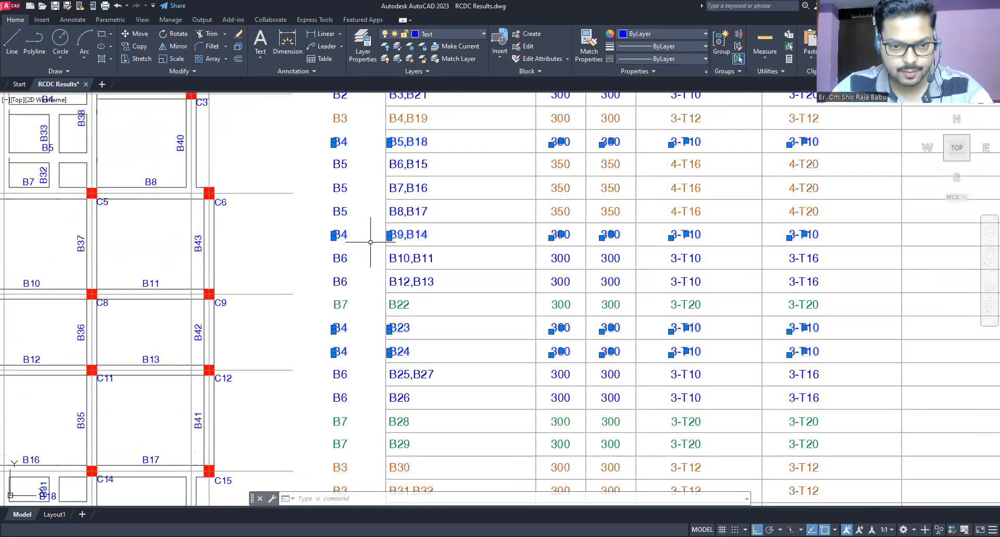
pyautogui.moveTo(365, 173)
pyautogui.mouseDown(button='middle')
pyautogui.moveTo(371, 297)
pyautogui.moveTo(401, 132)
pyautogui.mouseUp(button='middle')
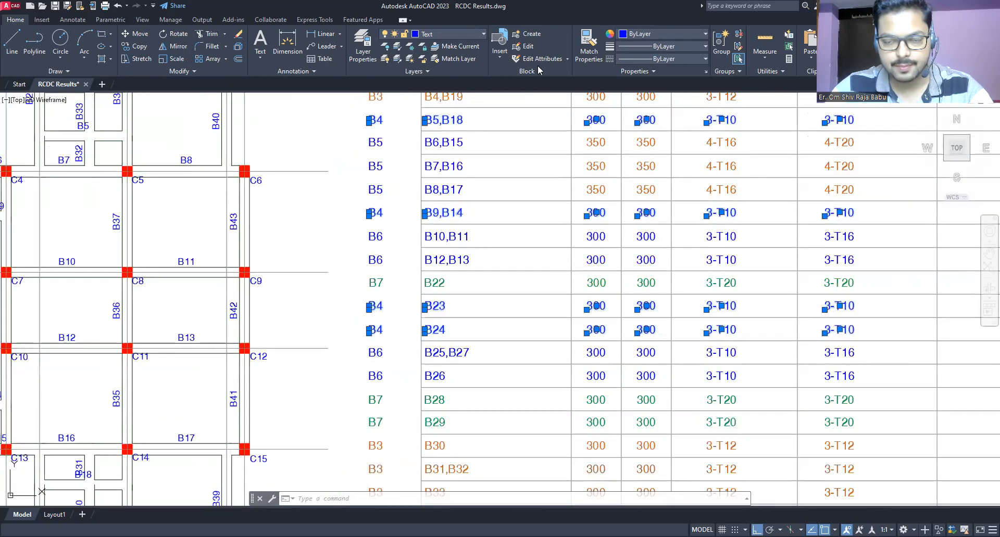
pyautogui.click(677, 33)
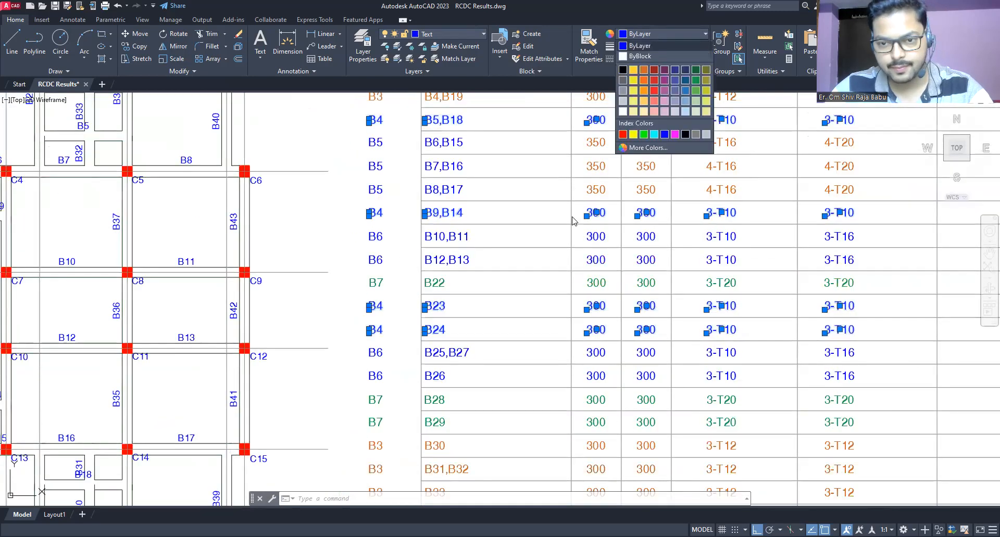
pyautogui.click(706, 75)
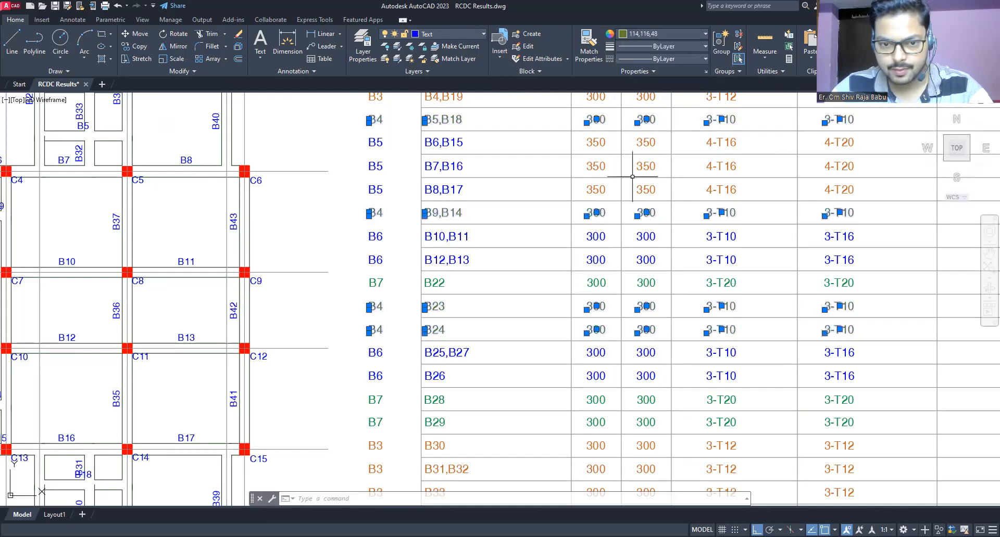
pyautogui.press('Escape')
# Set both the bottom and top reinforcement of beam B1 in the schedule to 3-T20
pyautogui.scroll(-3, 394, 301)
pyautogui.scroll(1, 364, 208)
pyautogui.moveTo(349, 181); pyautogui.dragTo(401, 192, button='middle')
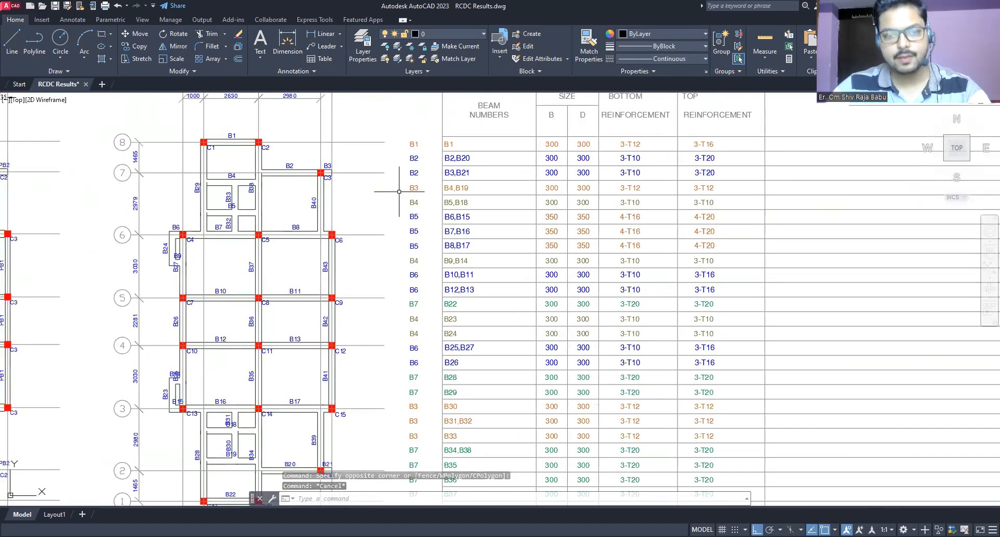
pyautogui.moveTo(391, 293)
pyautogui.mouseDown(button='middle')
pyautogui.moveTo(425, 201)
pyautogui.moveTo(442, 261)
pyautogui.moveTo(436, 300)
pyautogui.mouseUp(button='middle')
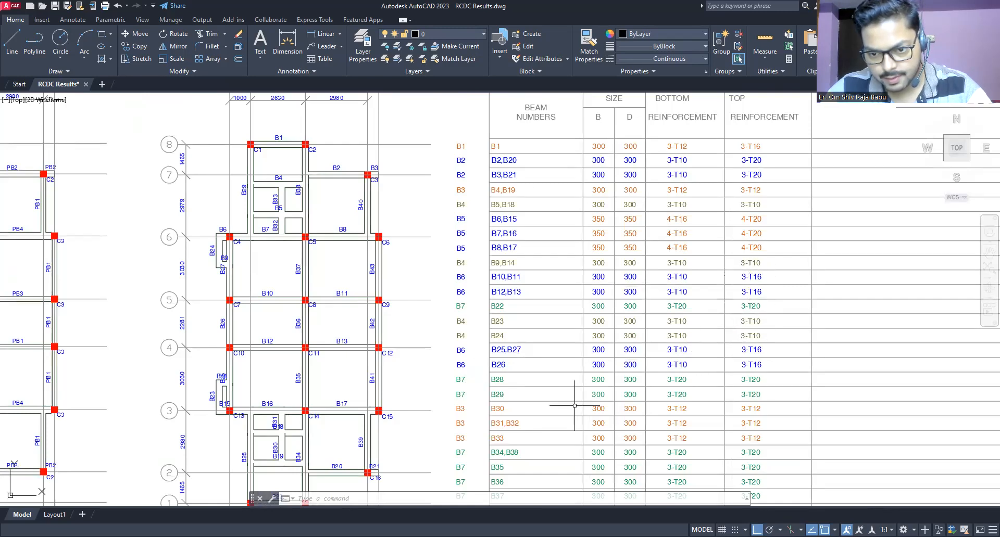
pyautogui.moveTo(693, 397)
pyautogui.mouseDown(button='middle')
pyautogui.moveTo(700, 286)
pyautogui.moveTo(662, 293)
pyautogui.moveTo(676, 473)
pyautogui.moveTo(644, 272)
pyautogui.moveTo(649, 399)
pyautogui.mouseUp(button='middle')
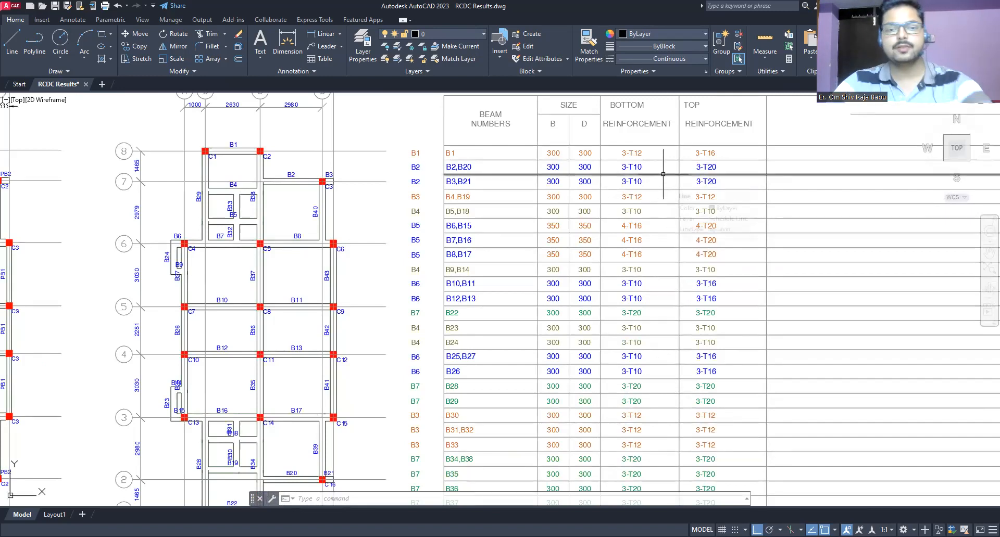
pyautogui.moveTo(663, 174)
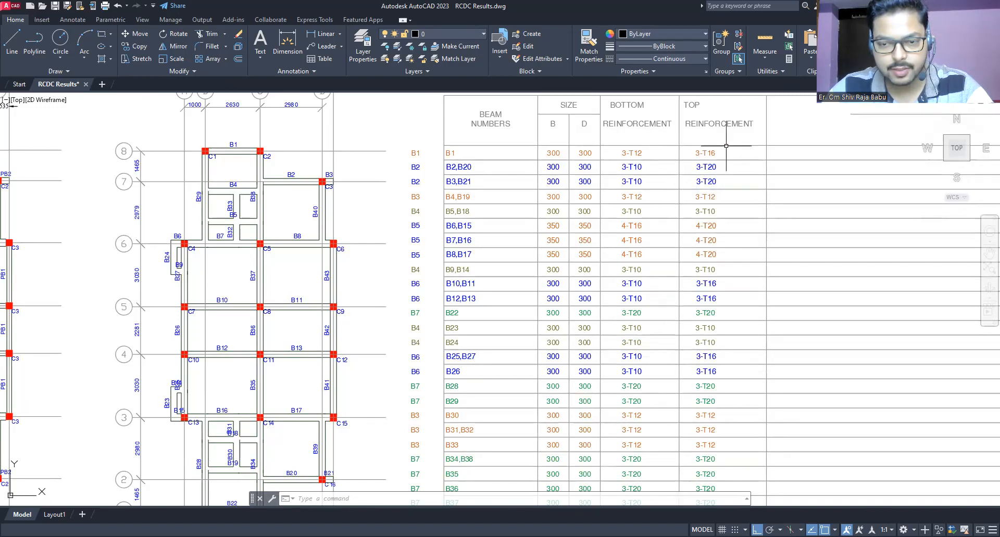
pyautogui.click(638, 151)
pyautogui.doubleClick(633, 153)
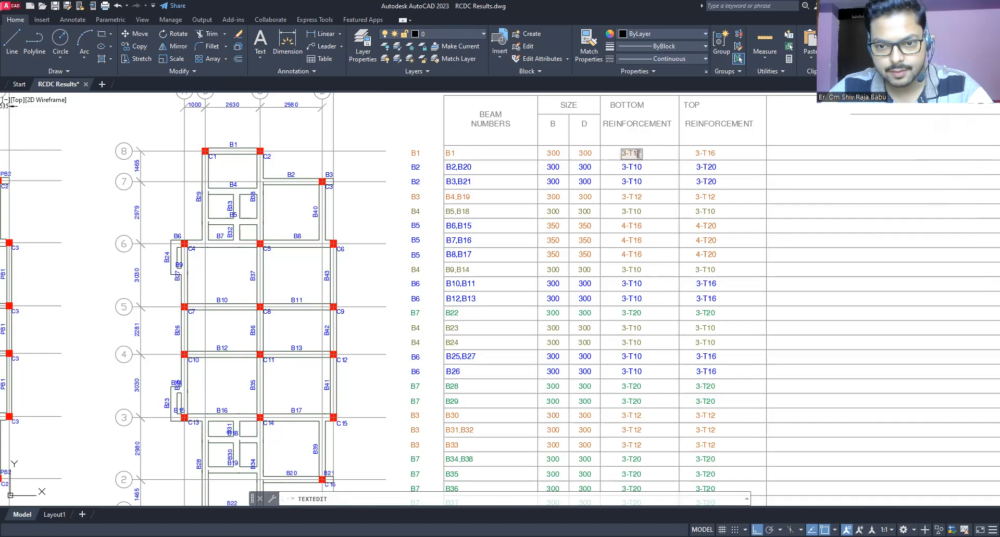
pyautogui.moveTo(634, 153); pyautogui.dragTo(660, 153)
pyautogui.write('20')
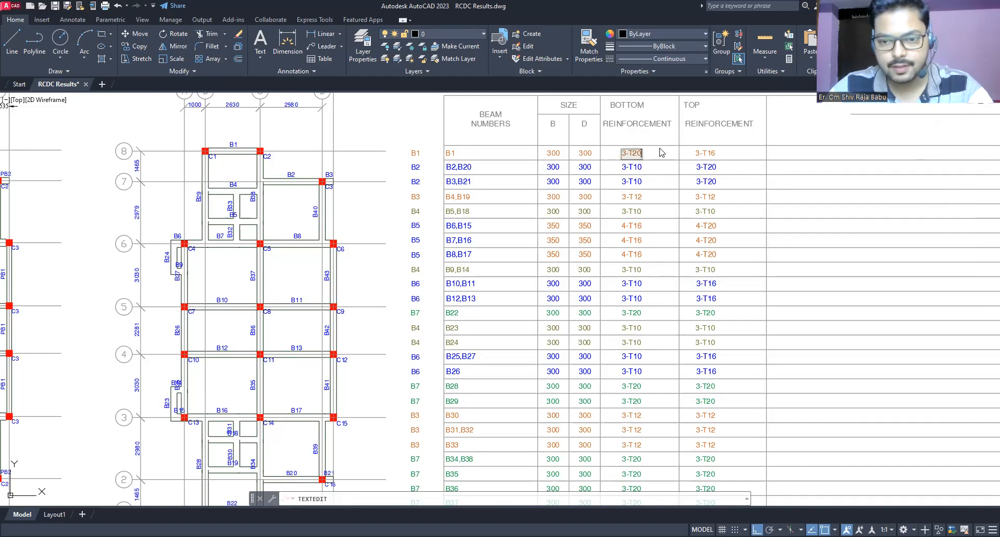
pyautogui.click(726, 151)
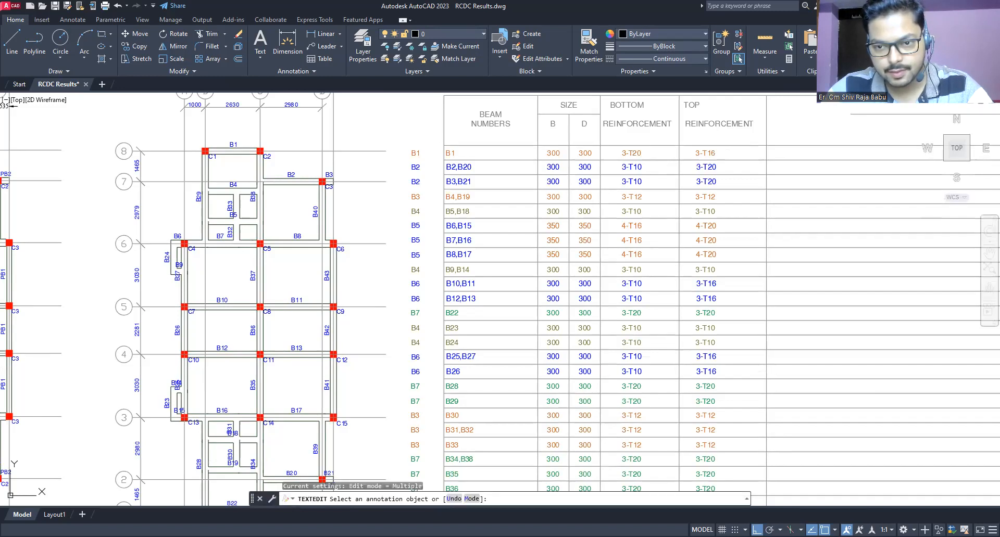
pyautogui.click(708, 153)
pyautogui.moveTo(708, 153); pyautogui.dragTo(717, 151)
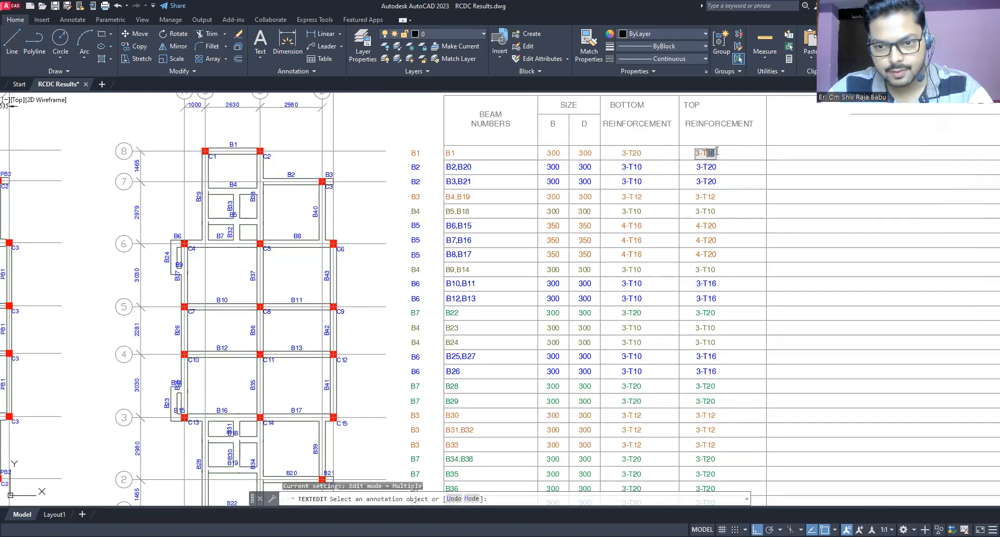
pyautogui.write('20')
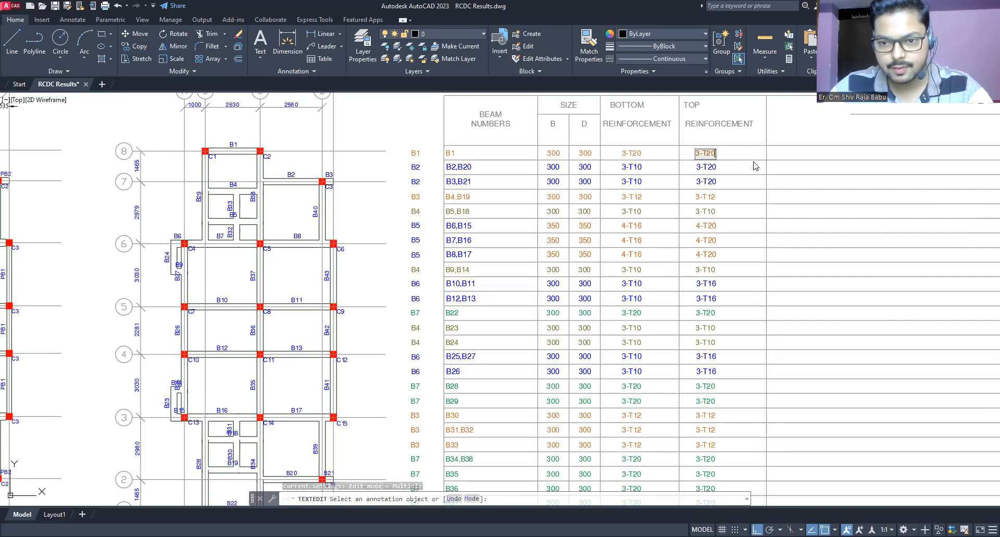
# Confirm 3-T20 as beam B1's top reinforcement and end the text editing
pyautogui.click(756, 165)
pyautogui.press('Escape')
pyautogui.press('Escape')
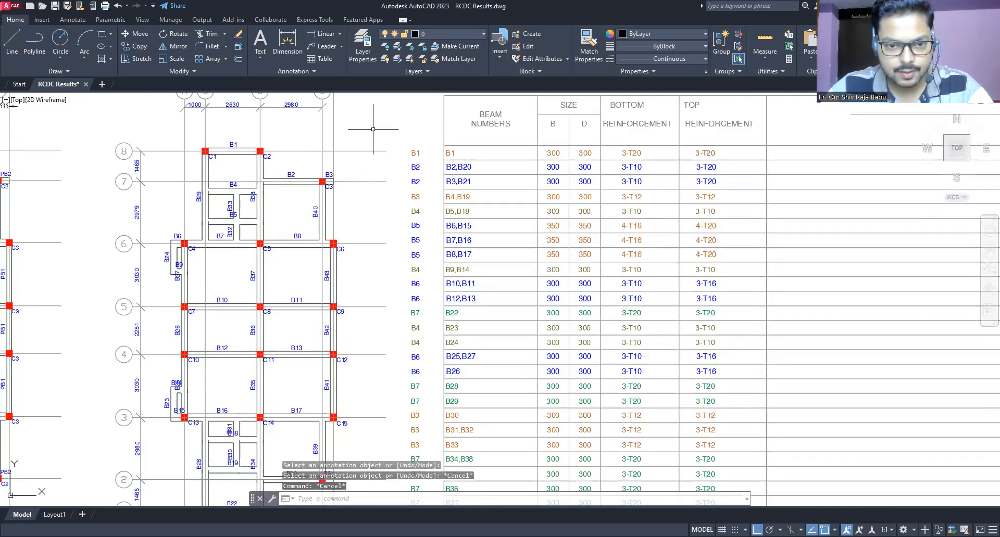
# Try to copy the whole column of beam group labels to a parallel column just beside the existing labels
pyautogui.click(399, 130)
pyautogui.moveTo(433, 333); pyautogui.dragTo(425, 198, button='middle')
pyautogui.click(423, 454)
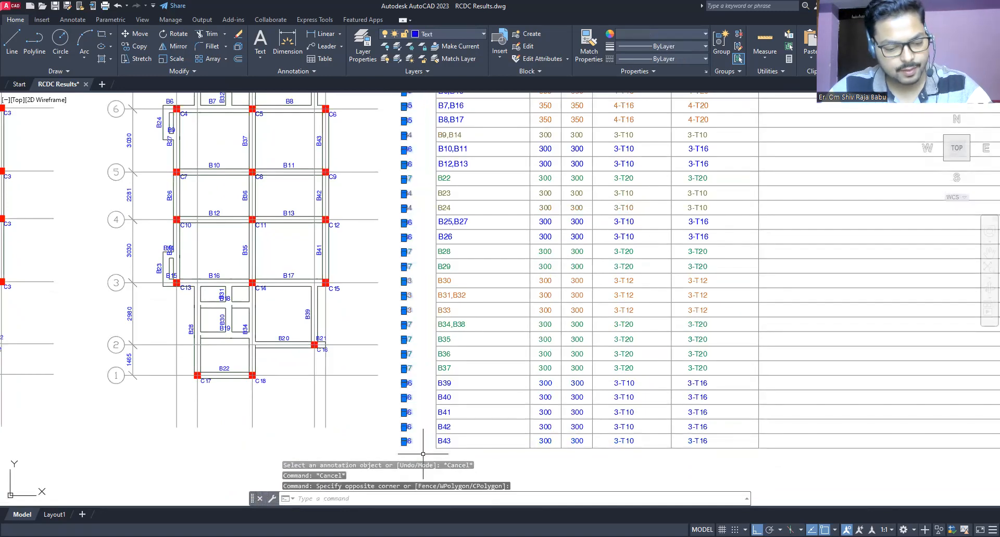
pyautogui.hotkey('ctrl', 'c')
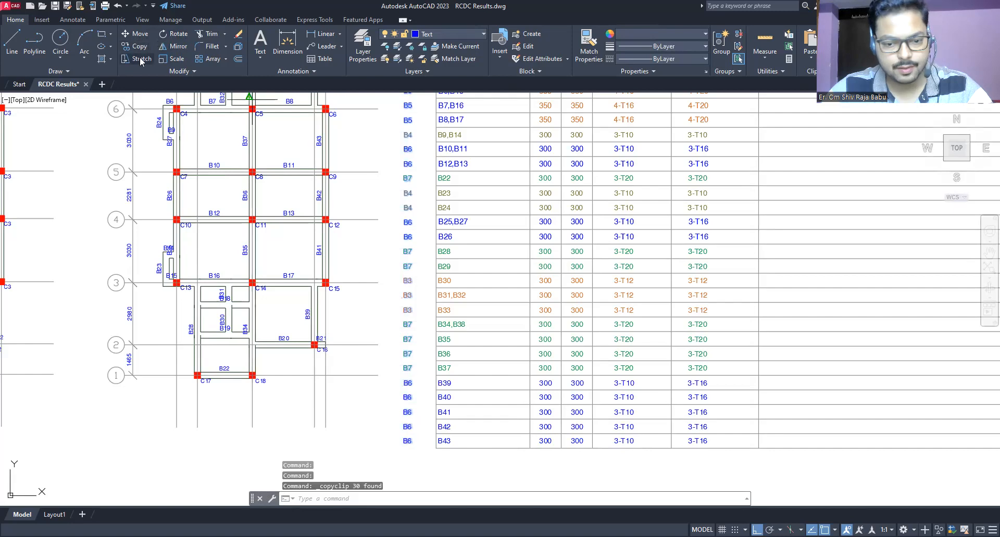
pyautogui.click(141, 46)
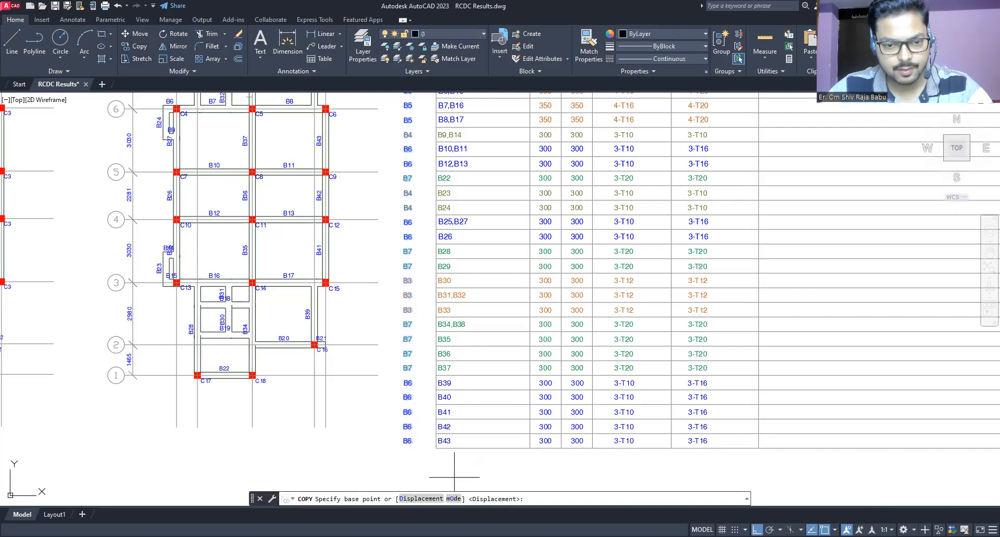
pyautogui.click(454, 478)
pyautogui.click(438, 475)
pyautogui.press('Escape')
pyautogui.moveTo(408, 201); pyautogui.dragTo(457, 434, button='middle')
pyautogui.scroll(2, 469, 401)
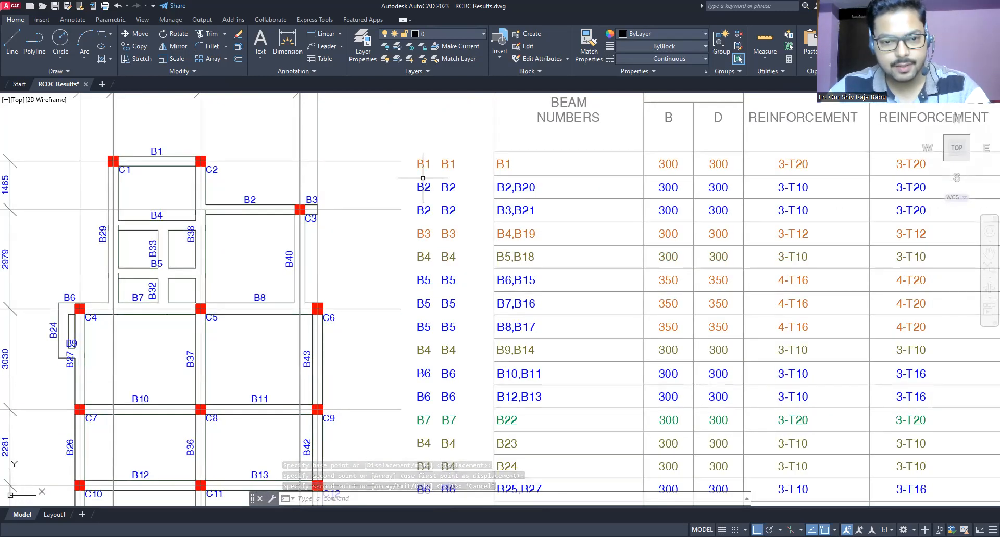
pyautogui.scroll(-2, 390, 189)
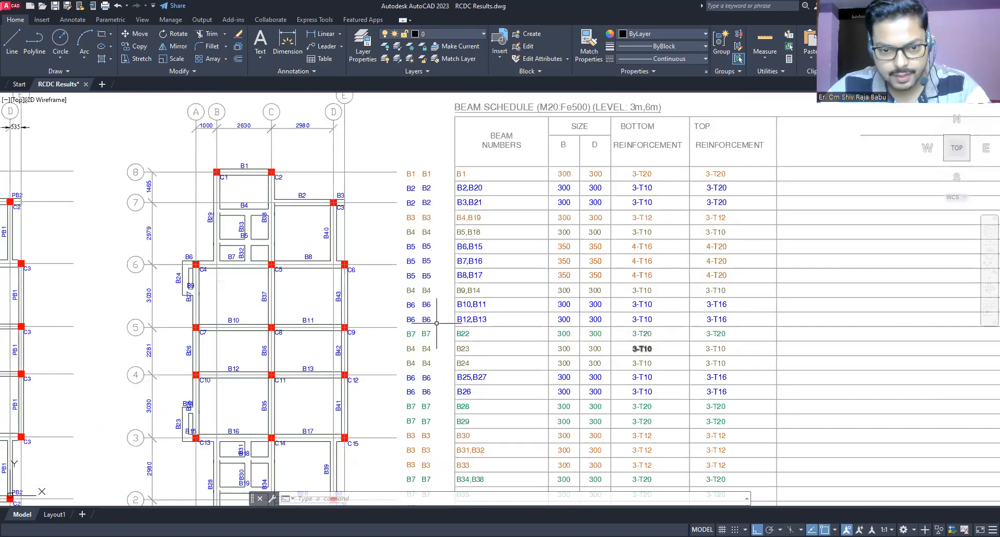
pyautogui.scroll(2, 418, 326)
pyautogui.scroll(-2, 413, 333)
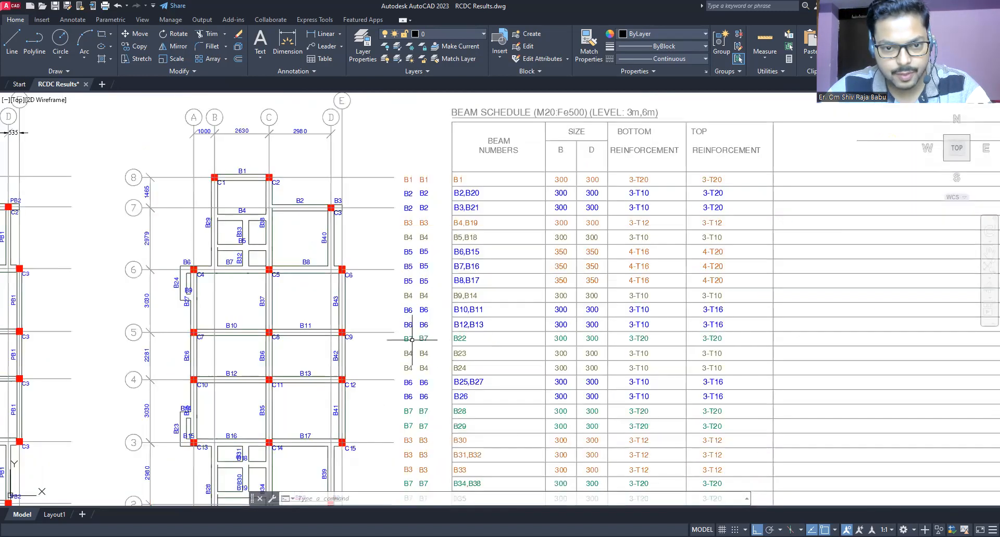
pyautogui.scroll(2, 410, 341)
pyautogui.click(409, 338)
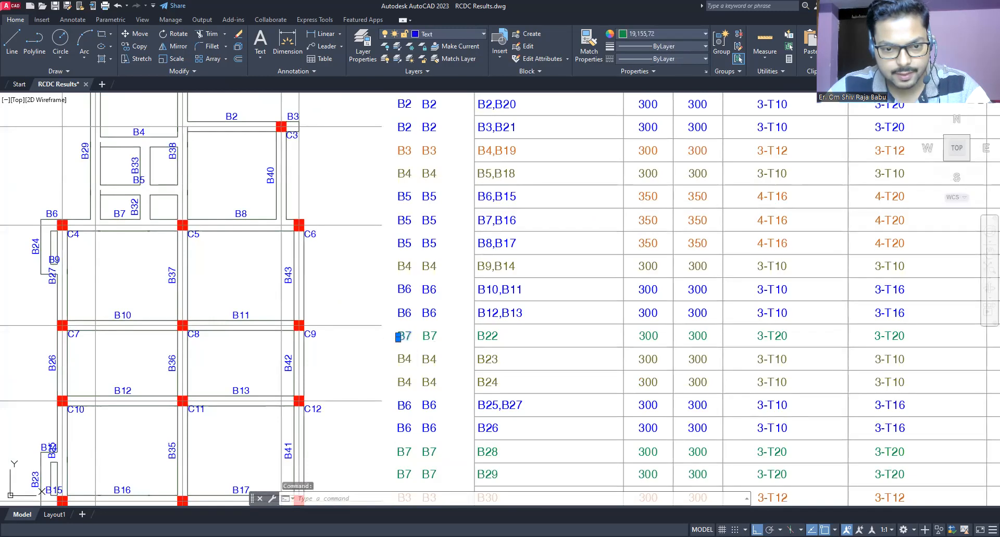
pyautogui.doubleClick(409, 337)
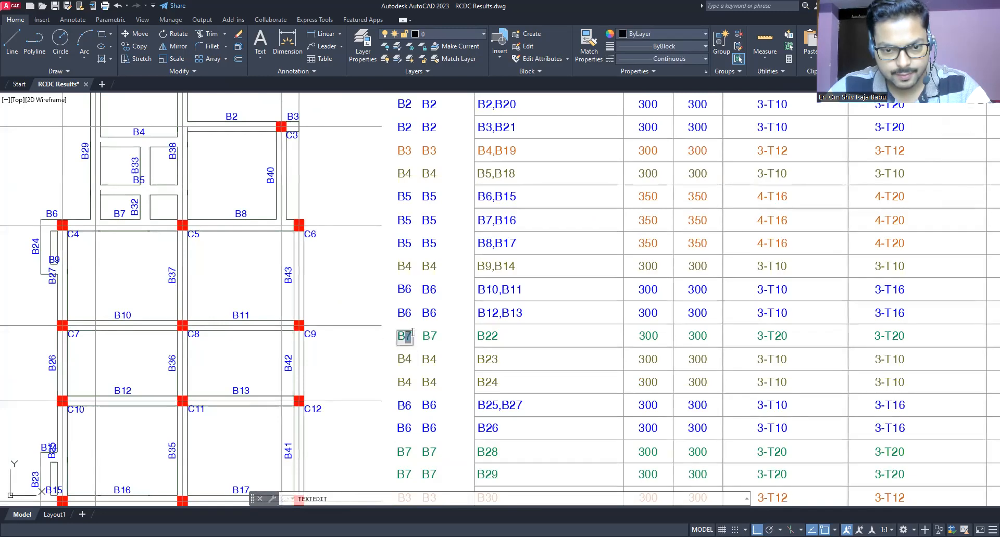
pyautogui.press('Escape')
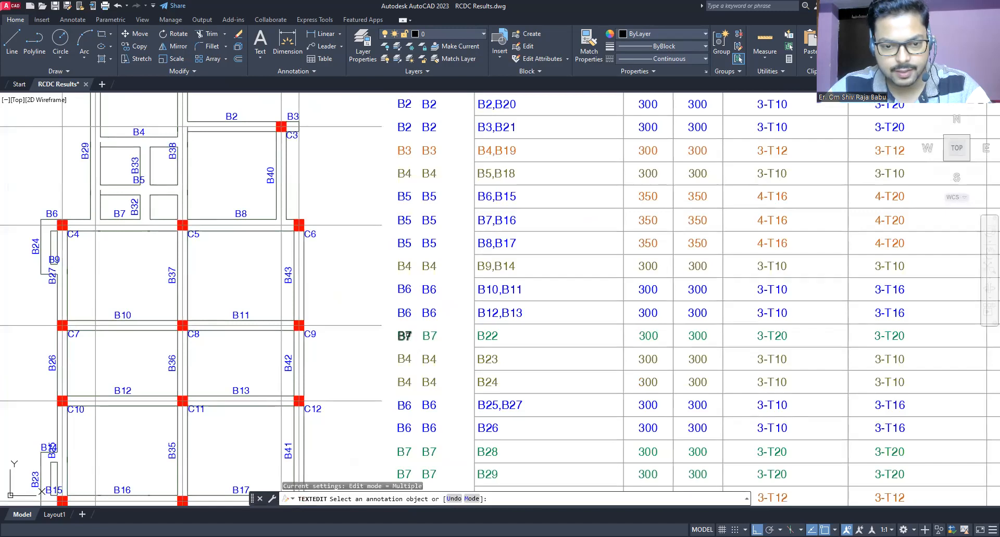
pyautogui.press('Escape')
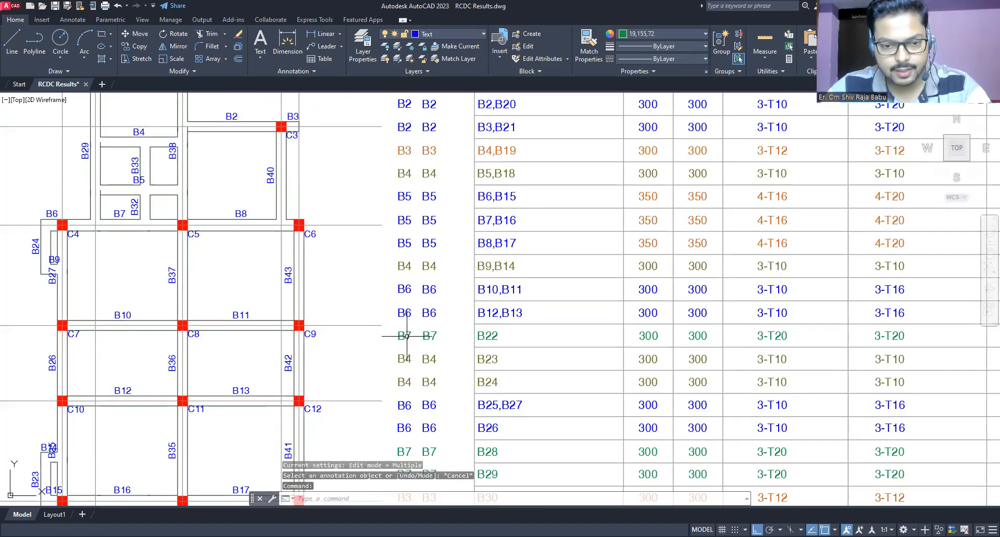
# Undo the copy of the beam group label column
pyautogui.scroll(-2, 407, 336)
pyautogui.moveTo(446, 364); pyautogui.dragTo(441, 343, button='middle')
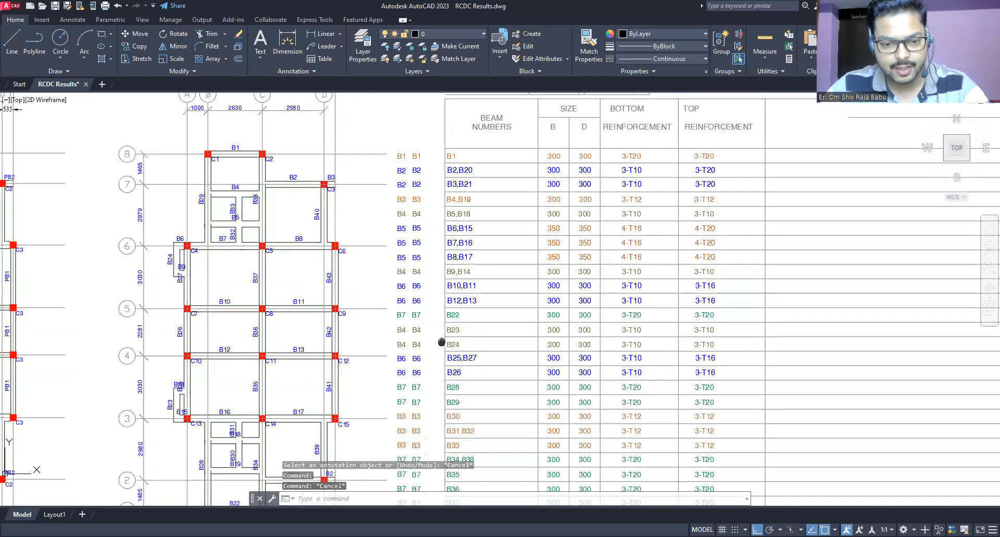
pyautogui.scroll(2, 440, 308)
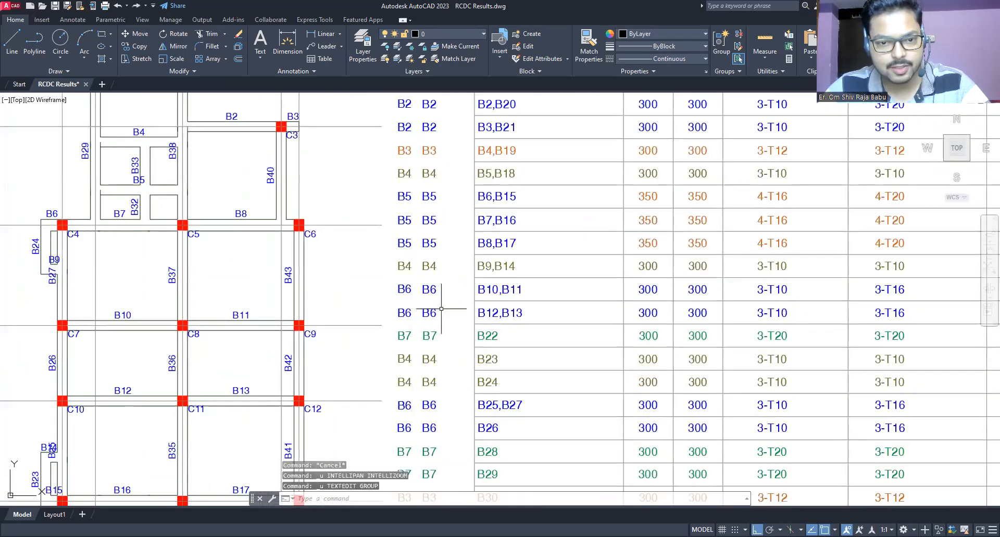
pyautogui.scroll(-2, 441, 308)
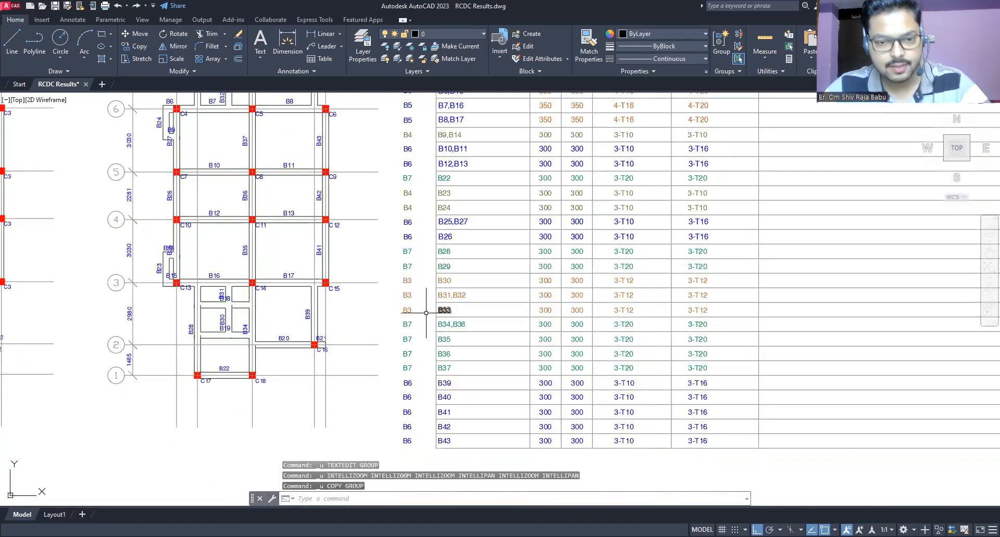
# Change the group label of the B22 schedule row to B1
pyautogui.moveTo(437, 181)
pyautogui.mouseDown(button='middle')
pyautogui.moveTo(417, 213)
pyautogui.moveTo(415, 270)
pyautogui.mouseUp(button='middle')
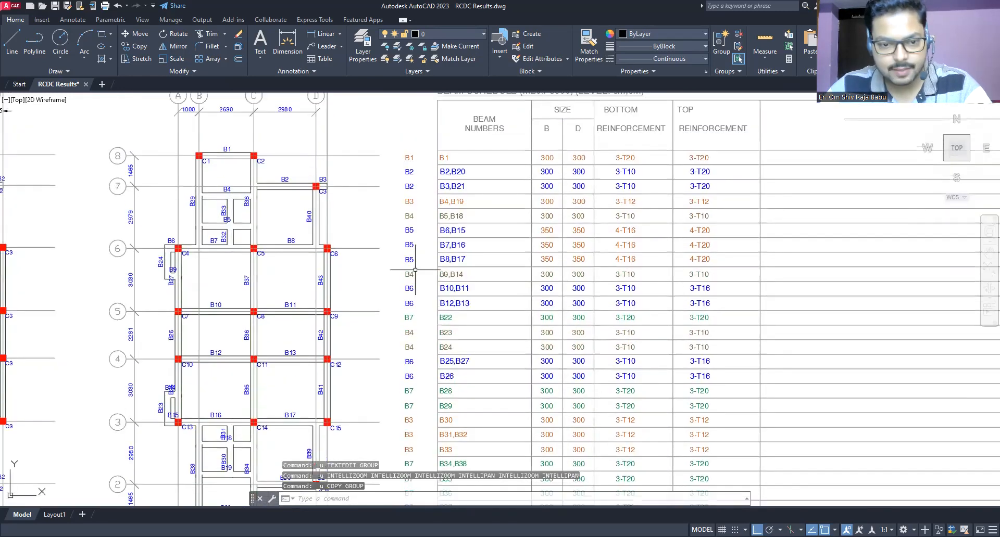
pyautogui.scroll(1, 433, 338)
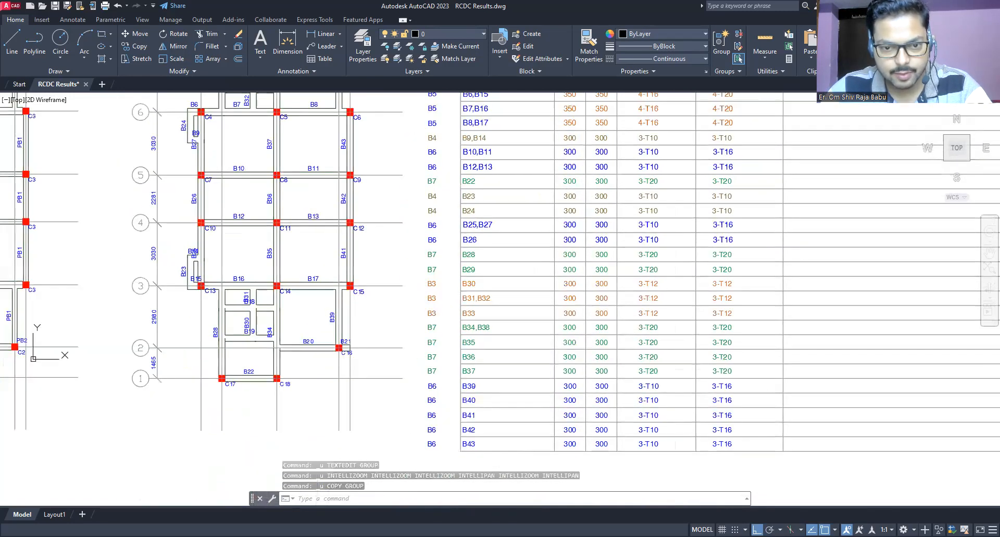
pyautogui.scroll(-1, 434, 338)
pyautogui.scroll(2, 432, 337)
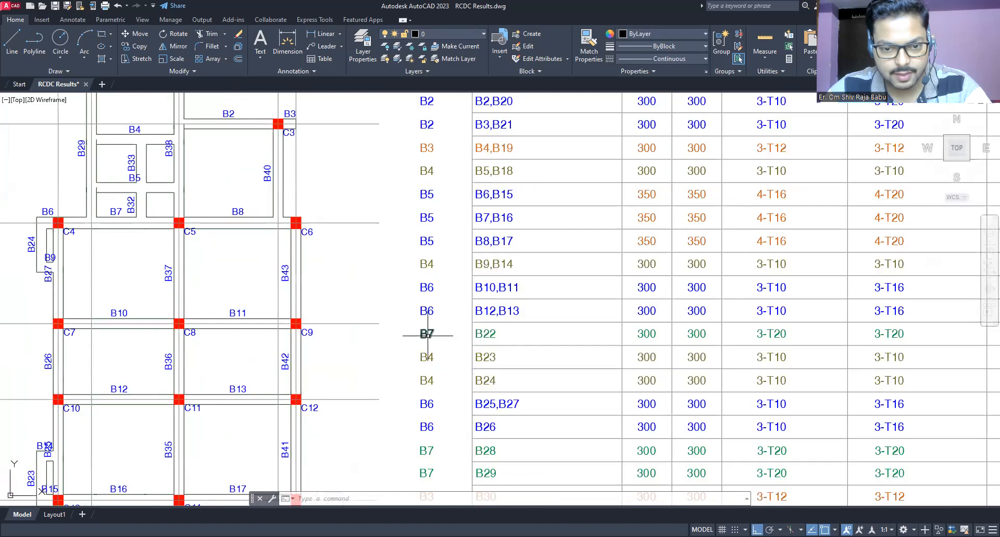
pyautogui.click(431, 334)
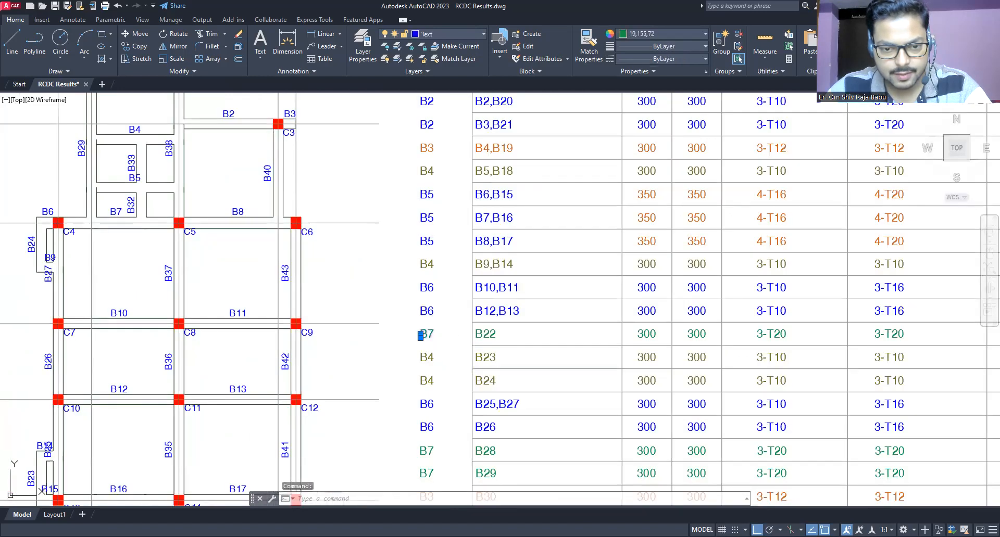
pyautogui.doubleClick(428, 336)
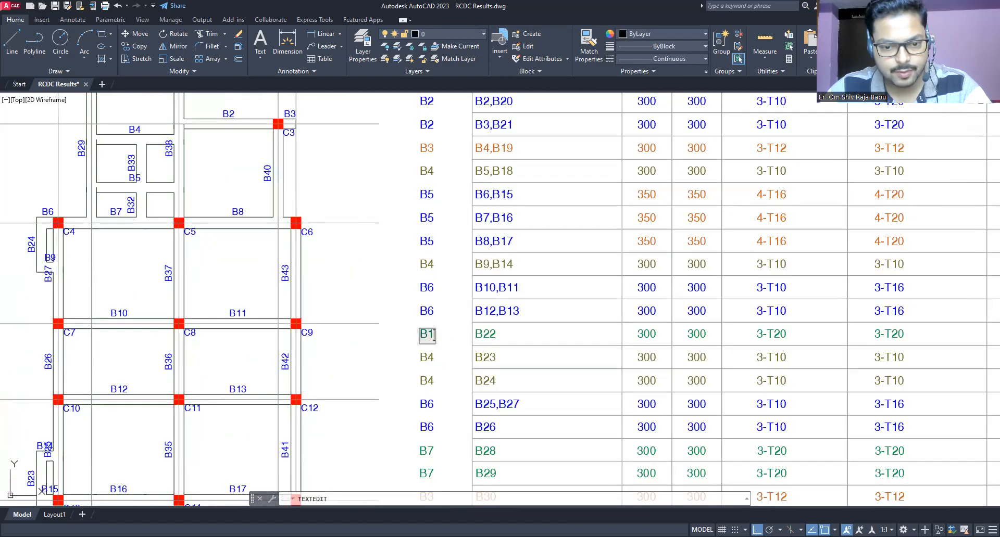
pyautogui.write('B1')
pyautogui.press('Return')
# Change the group labels of the B28 and B29 schedule rows to B1
pyautogui.moveTo(401, 403); pyautogui.dragTo(408, 273, button='middle')
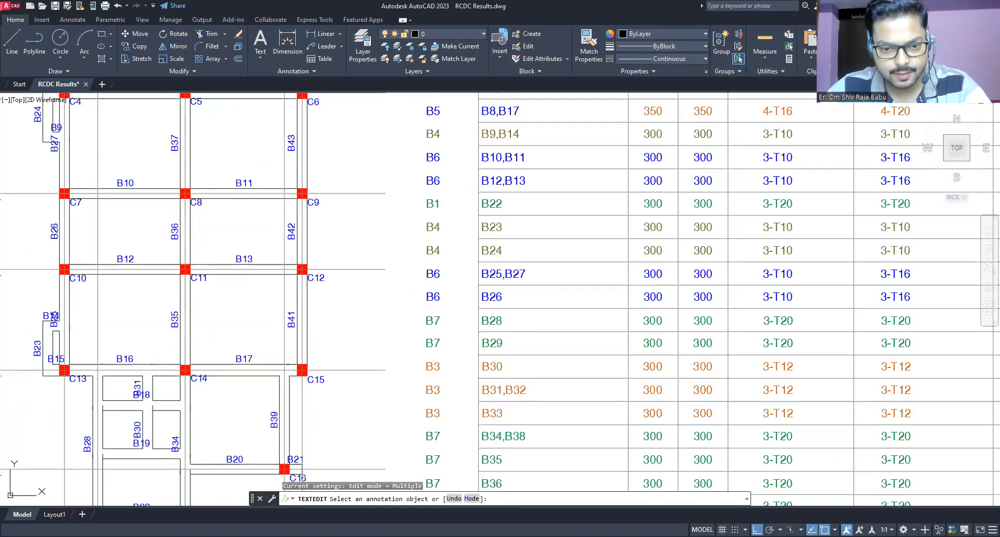
pyautogui.click(433, 320)
pyautogui.write('B1')
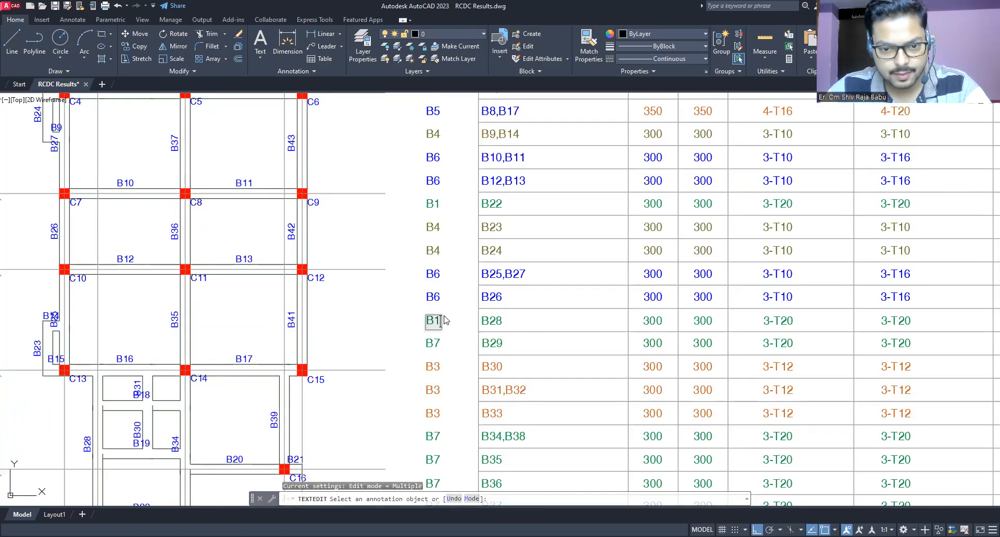
pyautogui.press('Return')
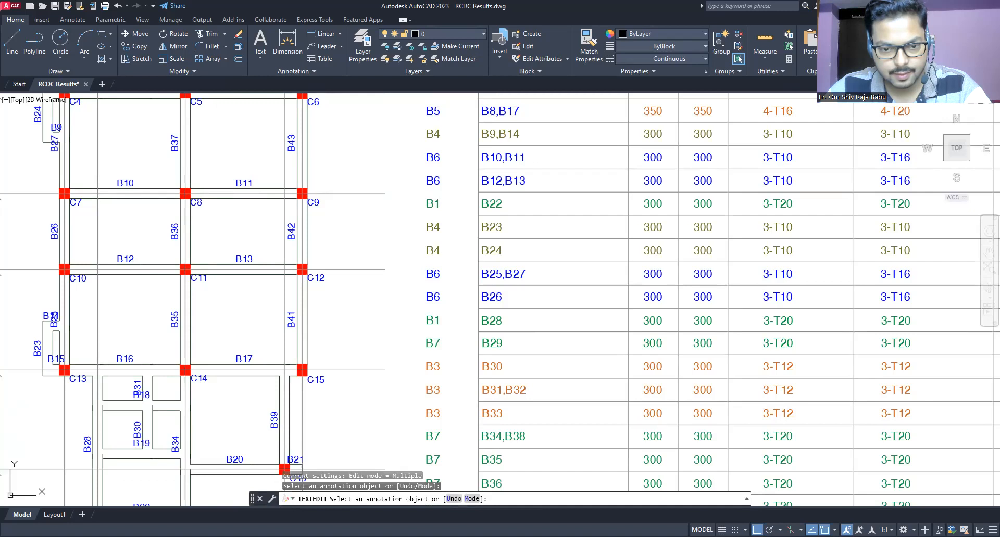
pyautogui.click(434, 343)
pyautogui.write('B1')
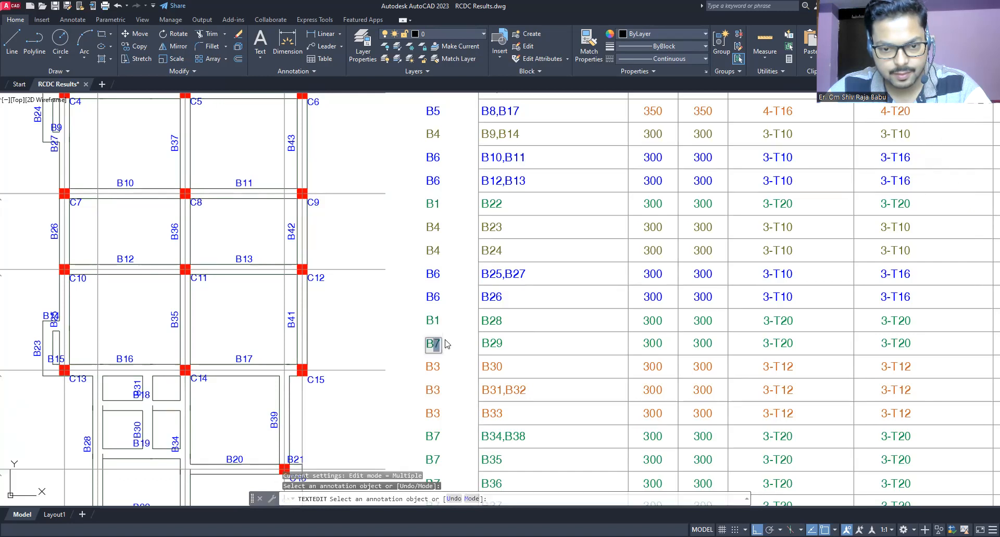
pyautogui.press('Return')
# Change the group label of the B34,B38 schedule row to B1
pyautogui.moveTo(428, 435); pyautogui.dragTo(441, 329, button='middle')
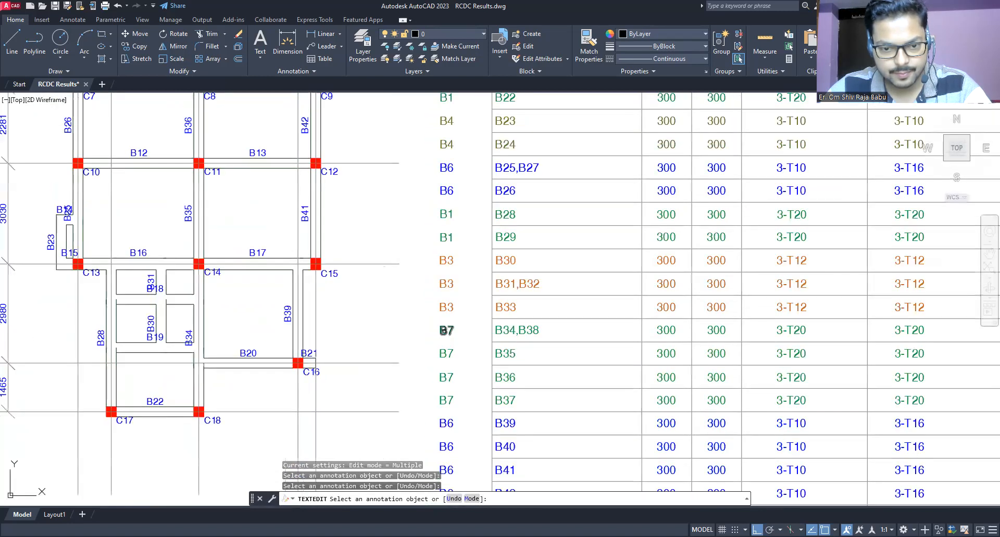
pyautogui.click(448, 331)
pyautogui.write('1')
pyautogui.press('BackSpace')
pyautogui.write('B')
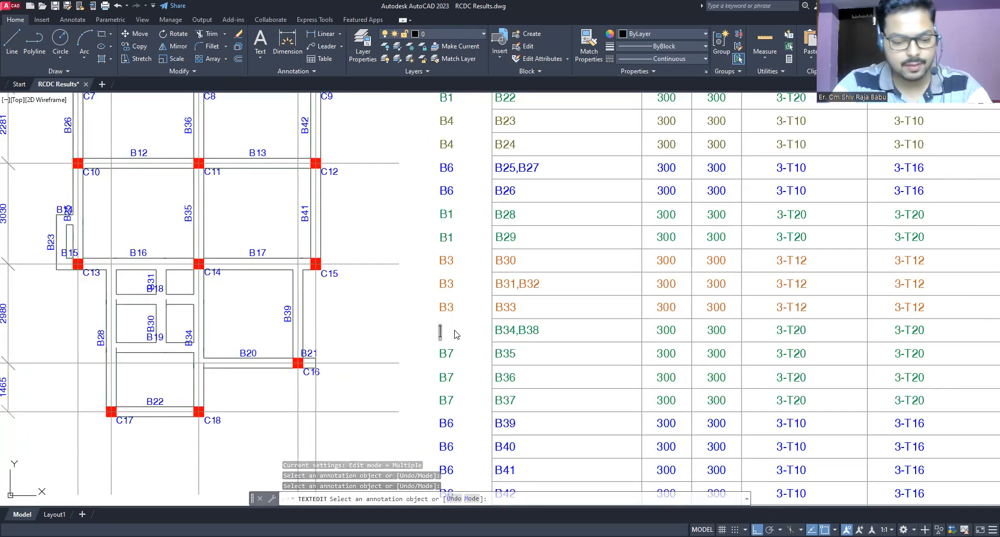
pyautogui.write('1')
pyautogui.press('Return')
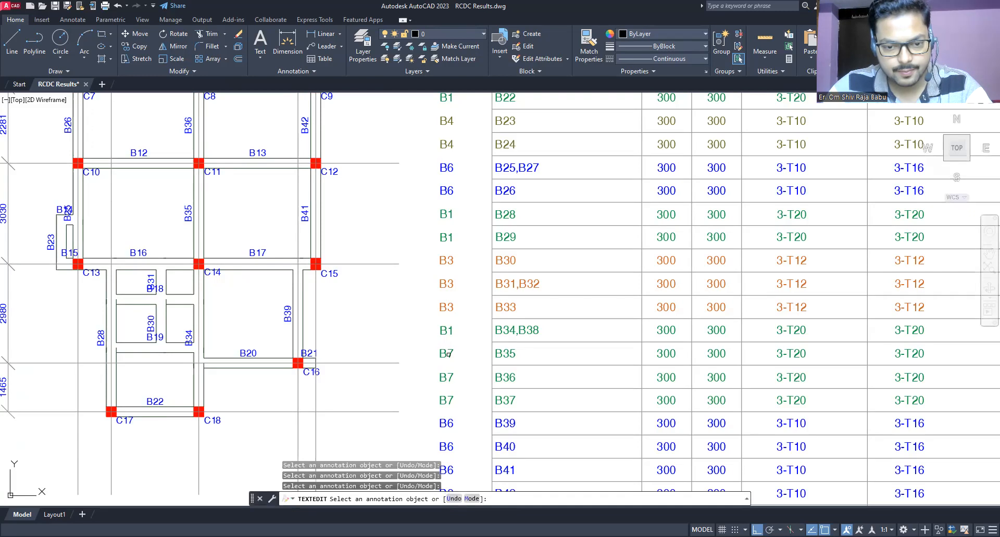
# Change the group labels of the B35, B36 and B37 schedule rows to B1
pyautogui.click(448, 355)
pyautogui.write('B1')
pyautogui.press('Return')
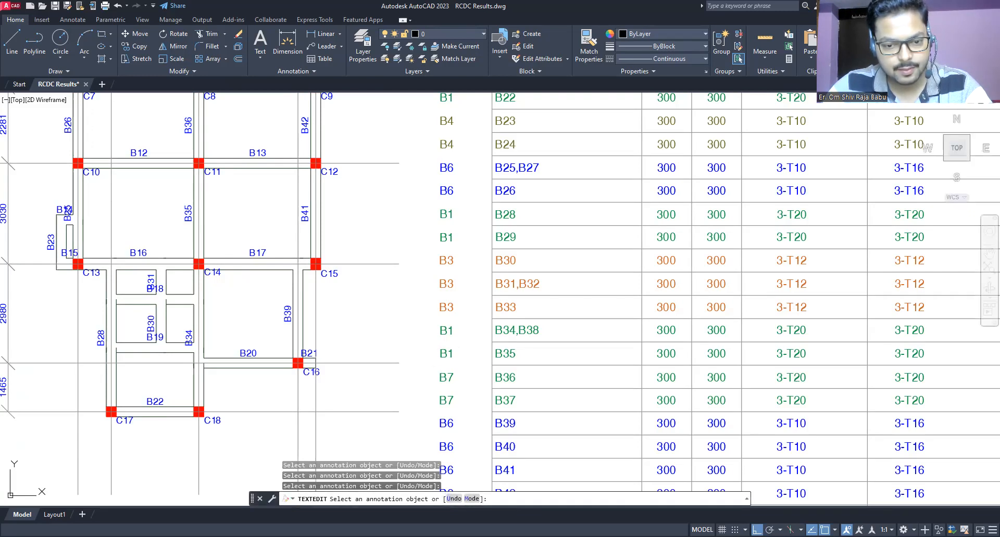
pyautogui.click(448, 378)
pyautogui.write('B1')
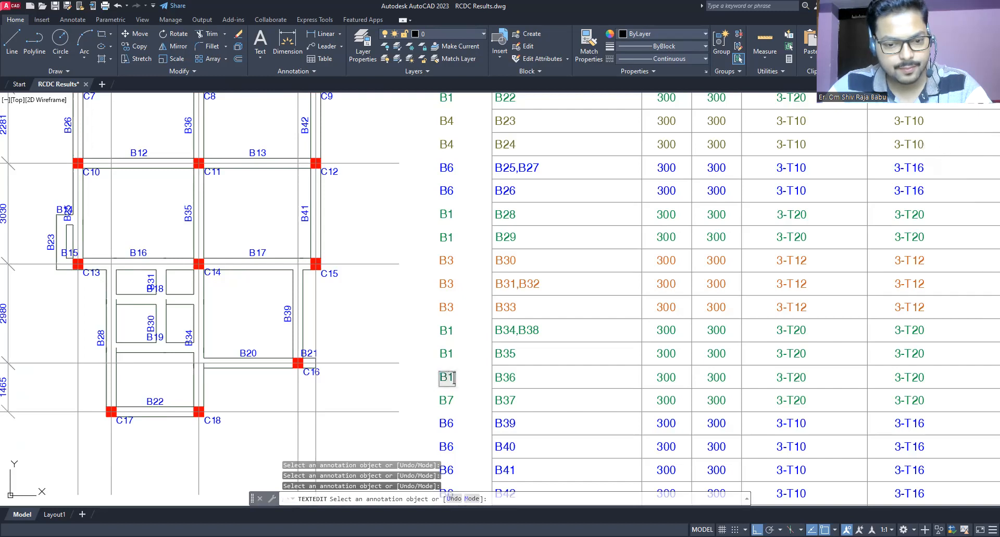
pyautogui.press('Return')
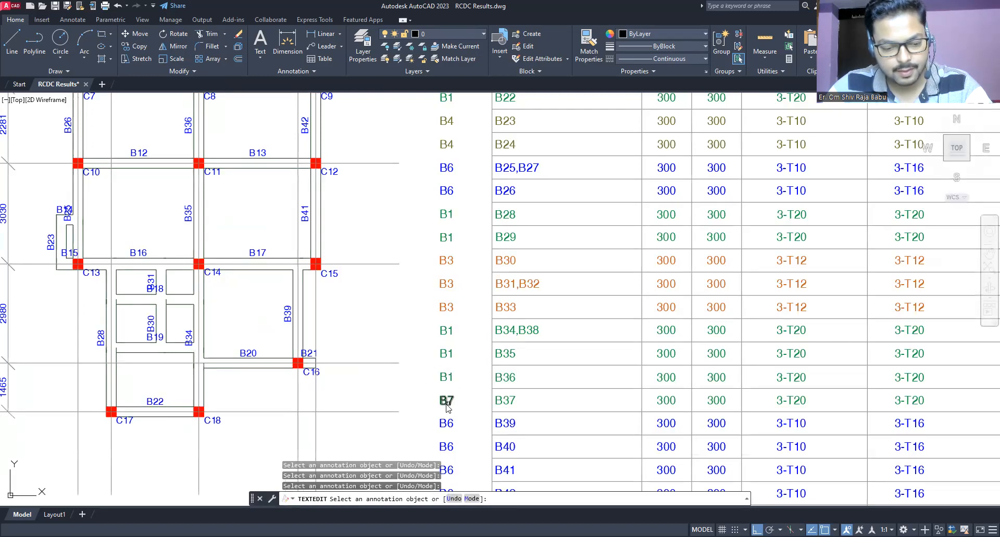
pyautogui.scroll(-2, 408, 343)
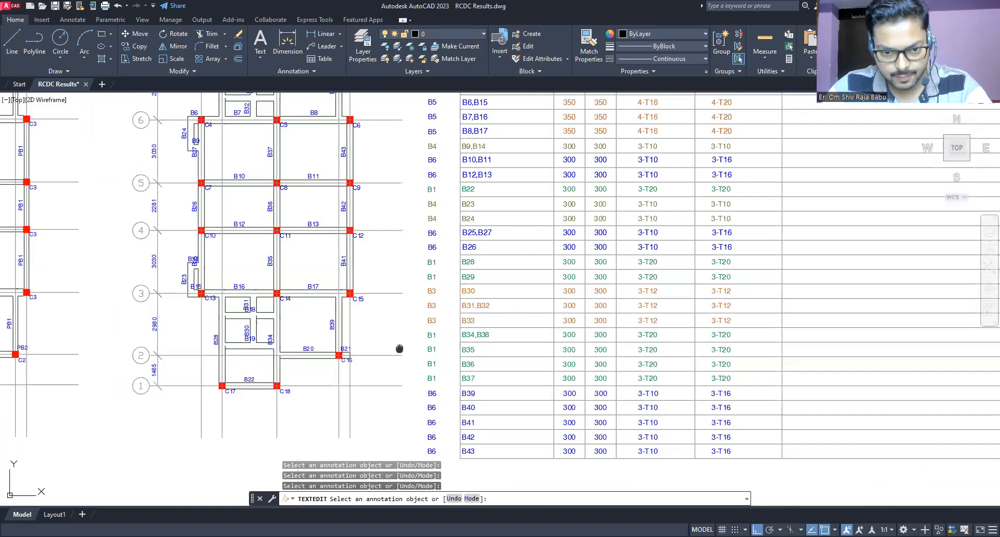
# Review the regrouped beam schedule, comparing group labels and reinforcement across all rows alongside the floor plans
pyautogui.moveTo(403, 337); pyautogui.dragTo(403, 318, button='middle')
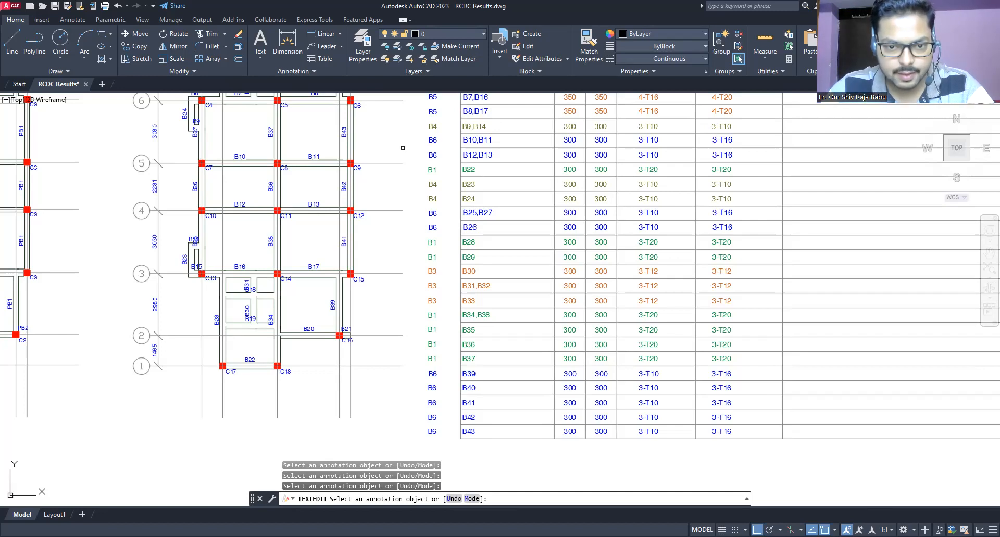
pyautogui.moveTo(402, 148); pyautogui.dragTo(407, 239, button='middle')
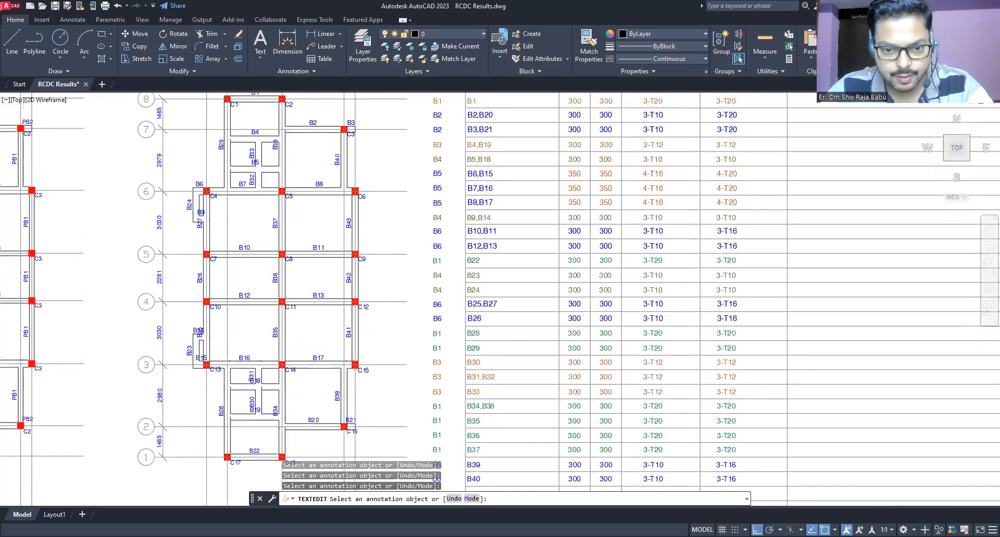
pyautogui.moveTo(442, 380); pyautogui.dragTo(451, 319, button='middle')
pyautogui.moveTo(462, 276); pyautogui.dragTo(462, 374, button='middle')
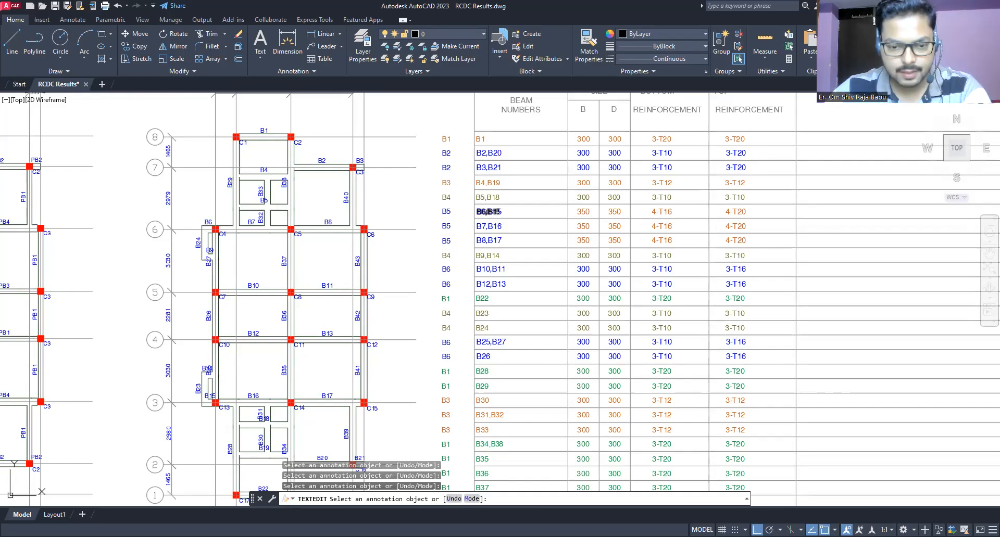
pyautogui.scroll(-4, 492, 211)
pyautogui.scroll(4, 492, 212)
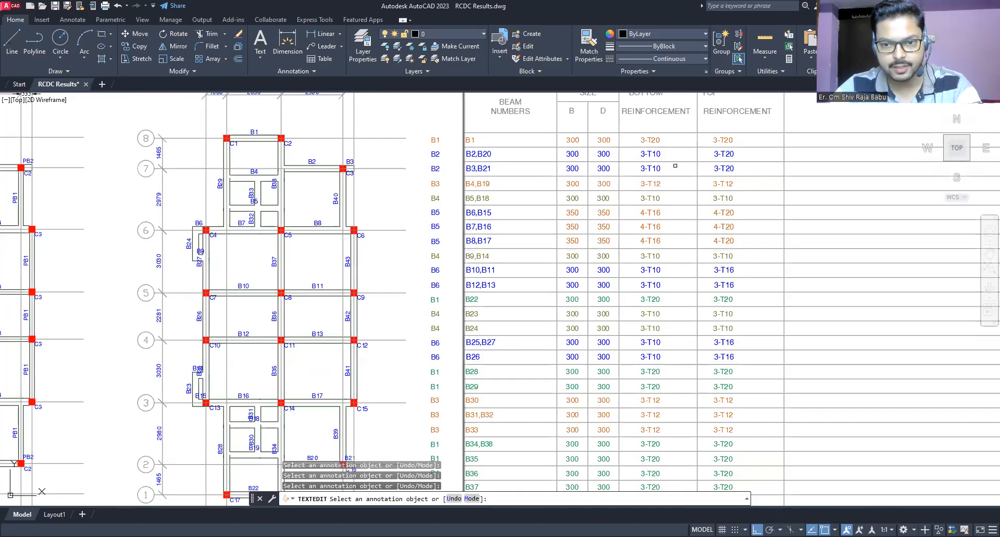
pyautogui.scroll(-4, 467, 200)
pyautogui.scroll(2, 468, 200)
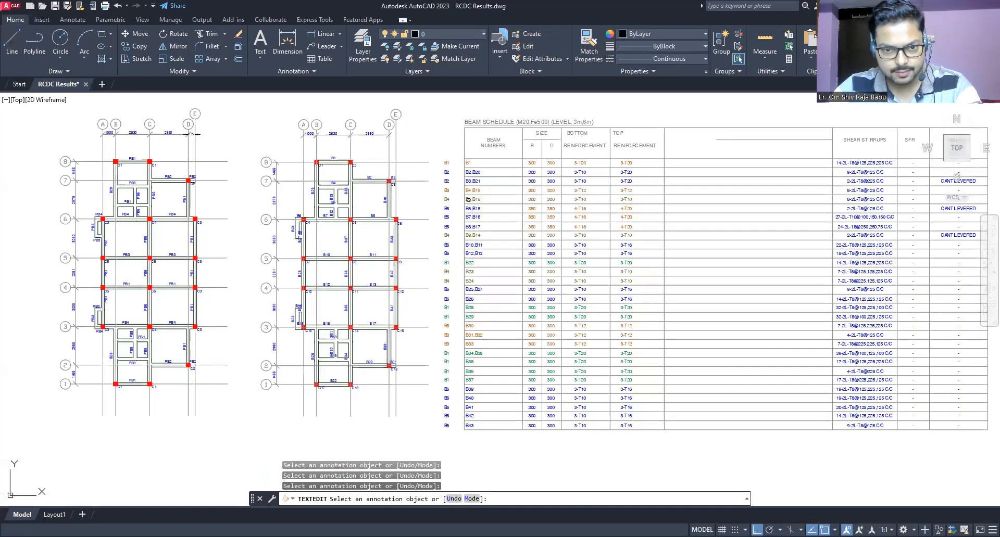
# Change the colour of the B1 row's texts in the beam schedule to green 19,155,72
pyautogui.scroll(2, 431, 195)
pyautogui.moveTo(410, 146); pyautogui.dragTo(498, 156, button='middle')
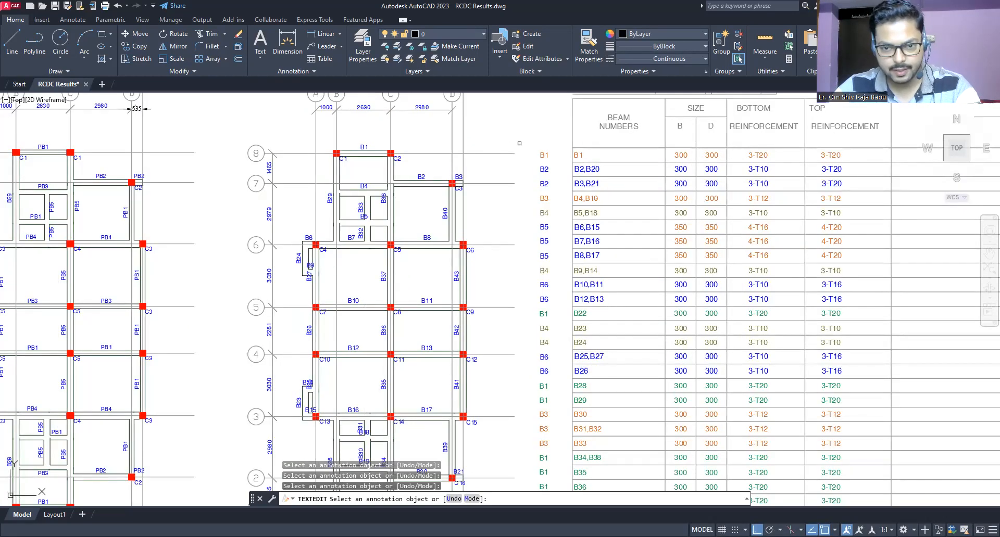
pyautogui.moveTo(552, 158); pyautogui.dragTo(480, 191, button='middle')
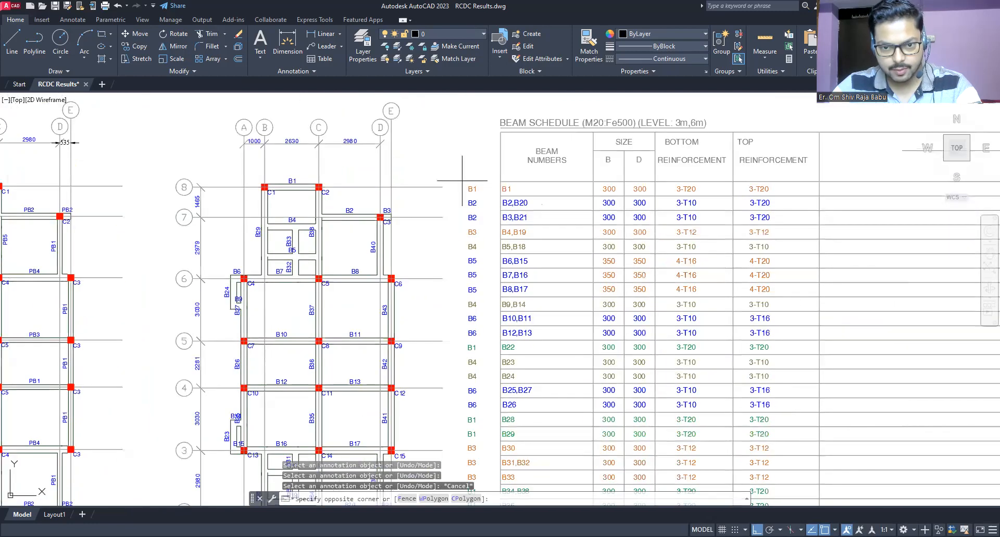
pyautogui.press('Escape')
pyautogui.click(462, 181)
pyautogui.click(805, 187)
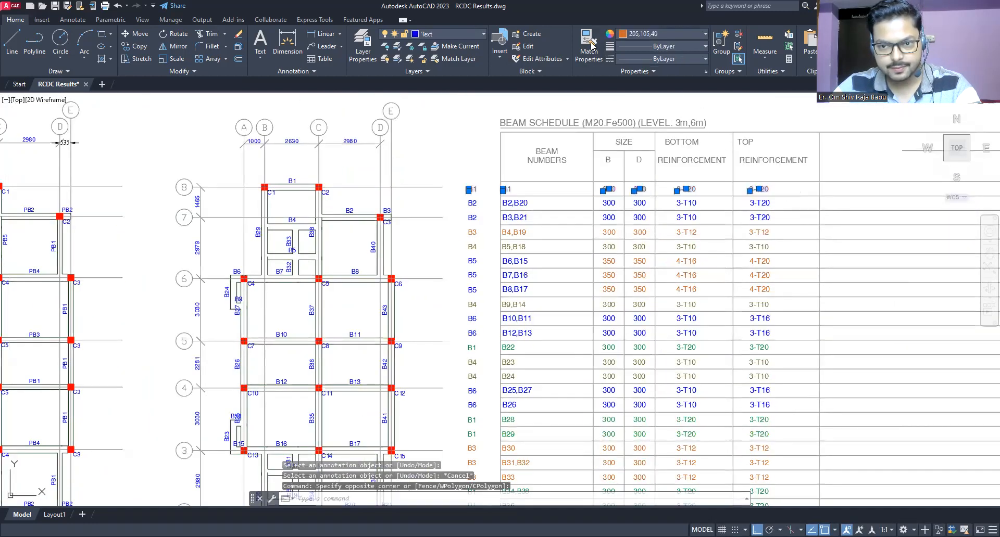
pyautogui.click(661, 34)
pyautogui.click(698, 81)
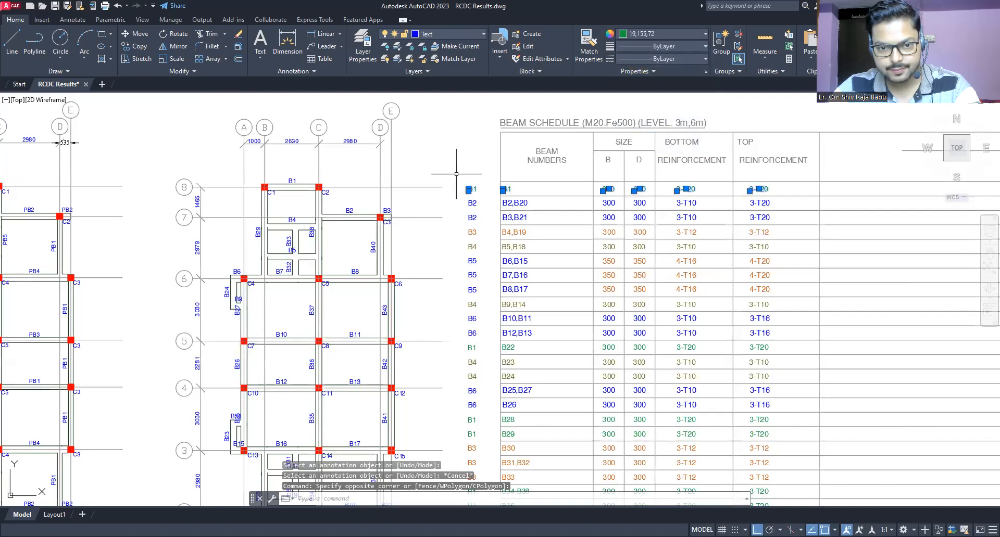
pyautogui.press('Escape')
# Dimension the spacing between grid lines D and E above the floor plan beside the schedule, in line with the existing grid dimensions
pyautogui.moveTo(378, 223); pyautogui.dragTo(504, 235, button='middle')
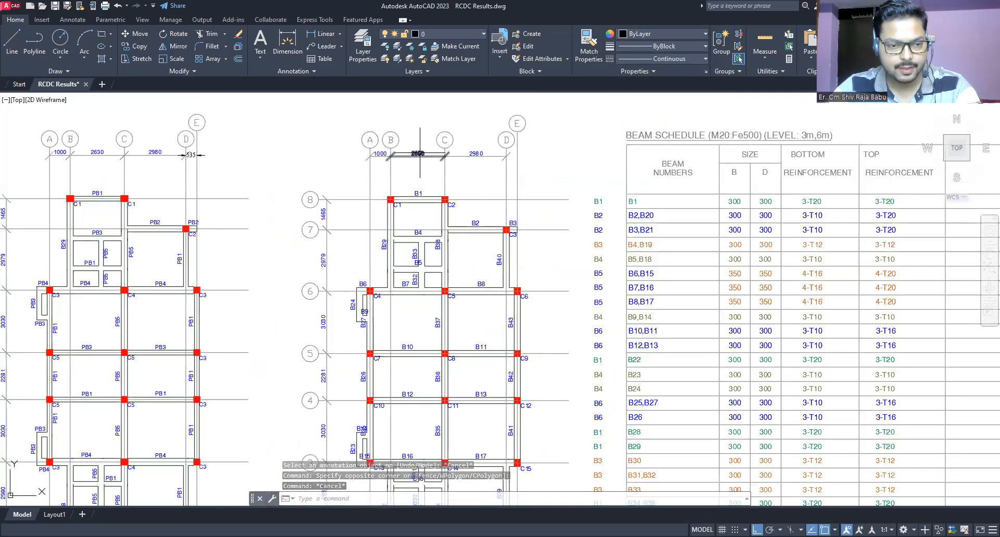
pyautogui.scroll(5, 477, 132)
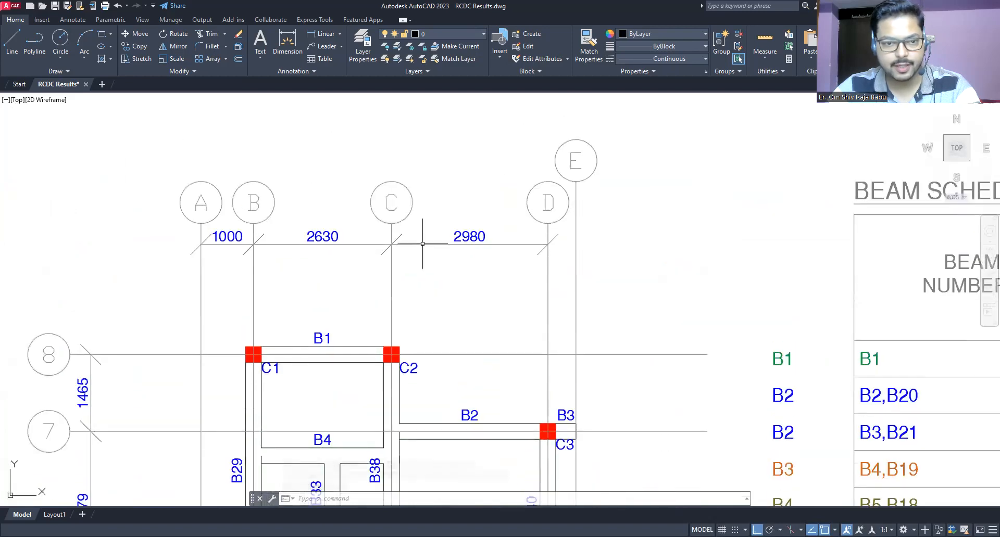
pyautogui.click(286, 44)
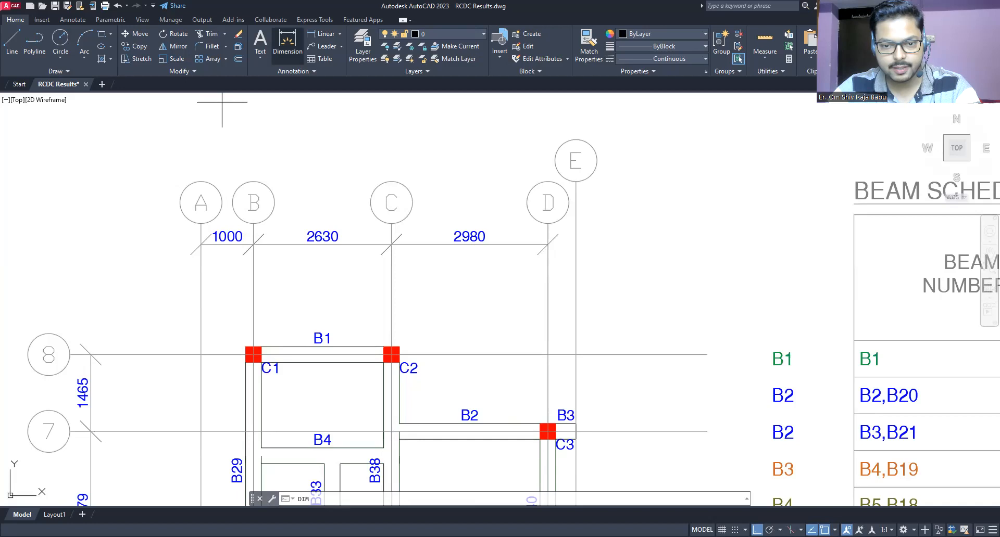
pyautogui.click(547, 244)
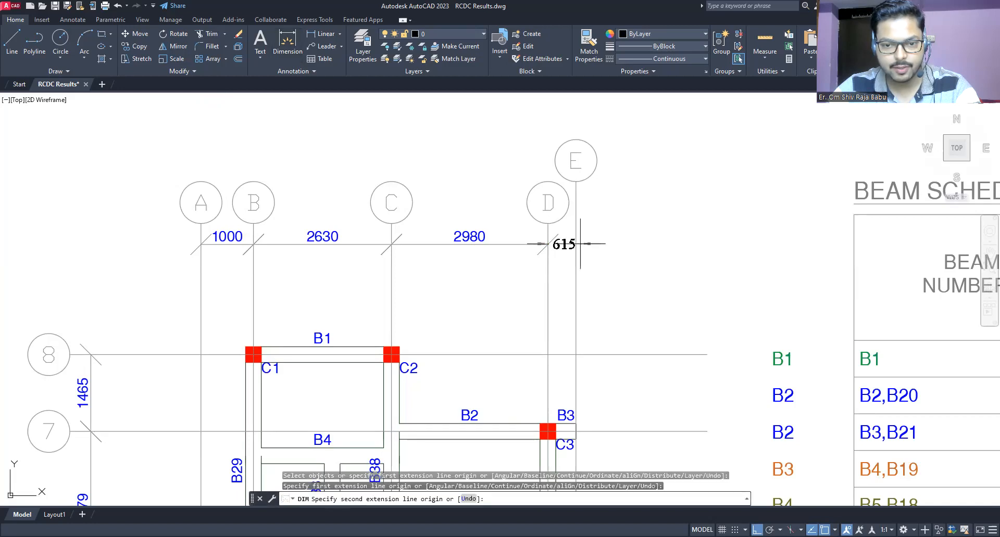
pyautogui.click(576, 245)
pyautogui.click(551, 245)
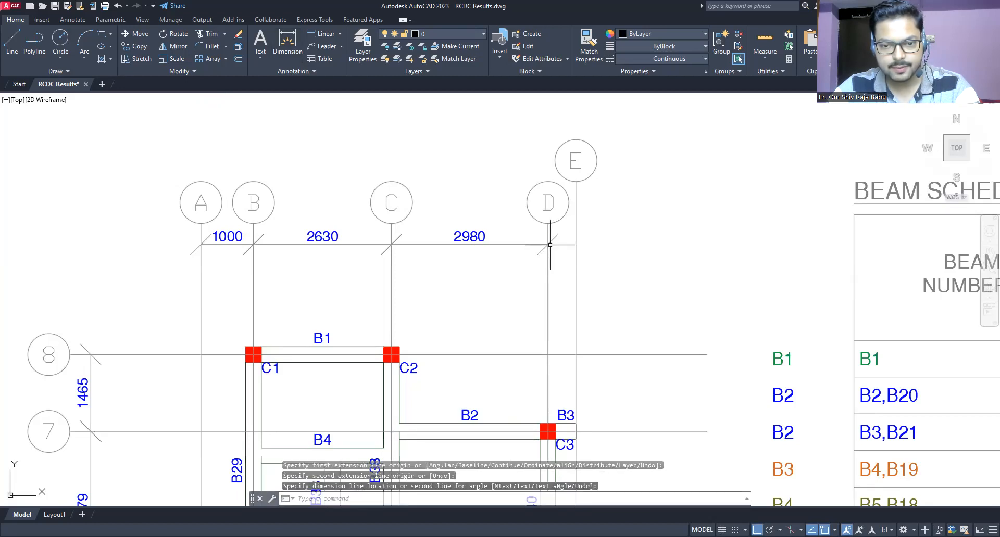
pyautogui.press('Return')
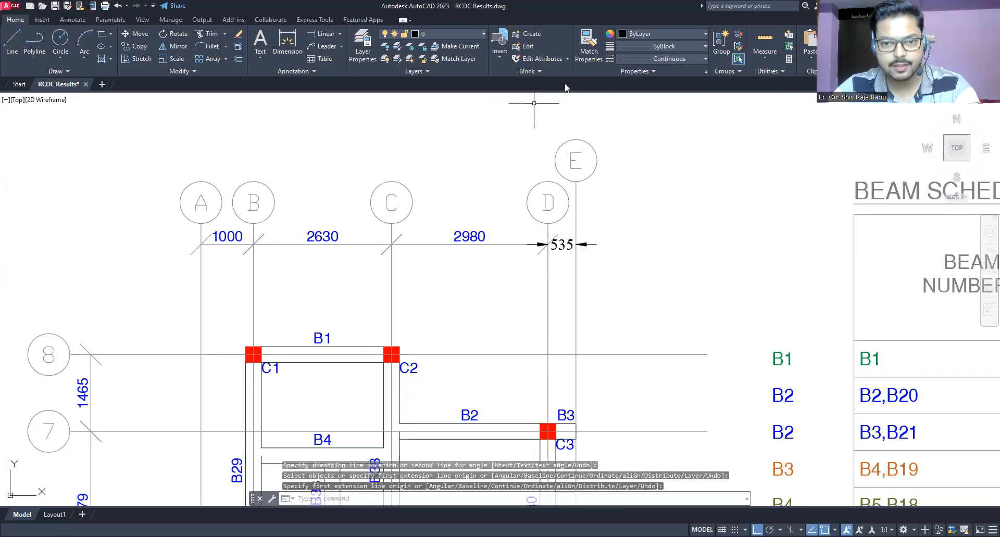
# Match the properties of the new D–E dimension to the adjacent 2980 dimension between grids C and D
pyautogui.click(590, 58)
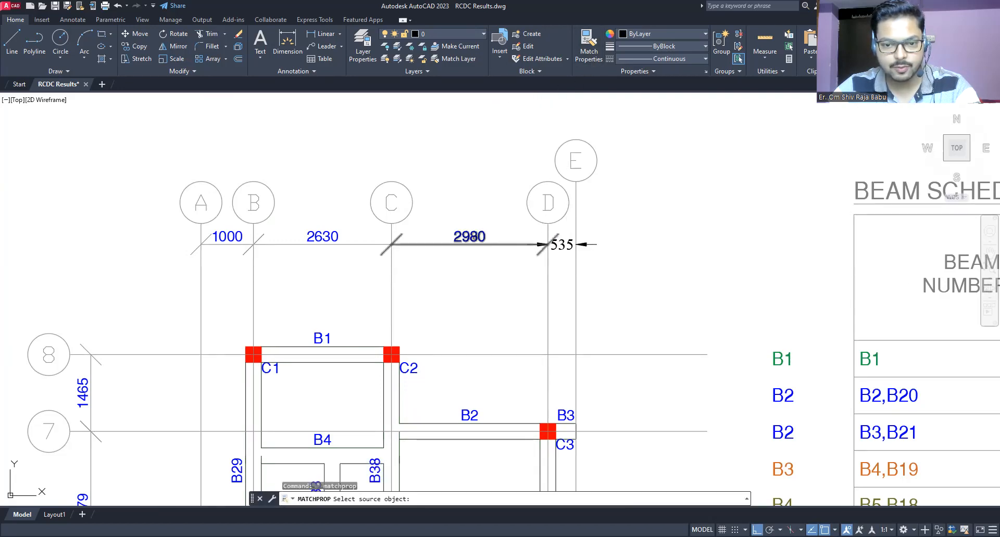
pyautogui.click(468, 244)
pyautogui.click(562, 243)
pyautogui.press('Escape')
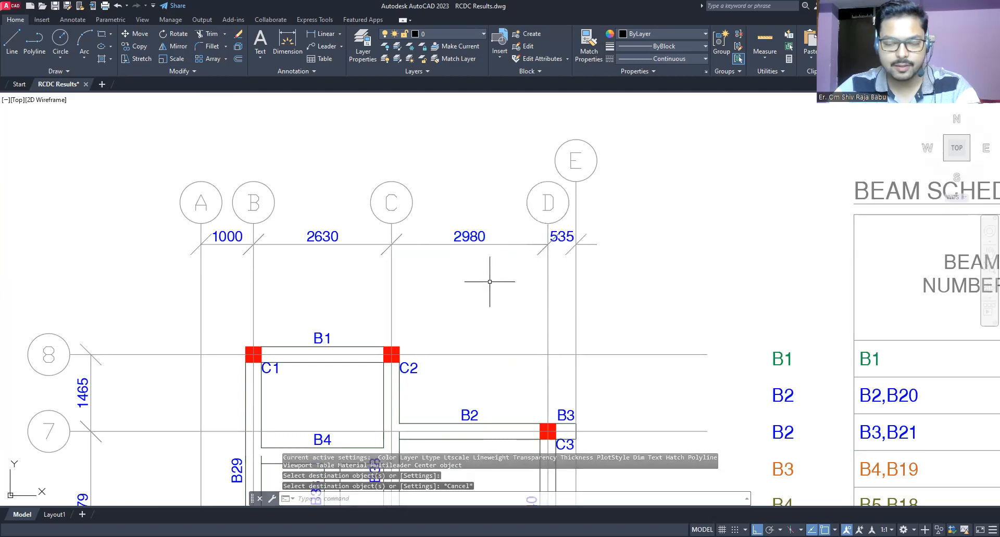
# Relabel the short B3 beam between grids D and E on grid line 7 as B2
pyautogui.scroll(-2, 364, 227)
pyautogui.moveTo(330, 269)
pyautogui.mouseDown(button='middle')
pyautogui.moveTo(274, 231)
pyautogui.moveTo(250, 174)
pyautogui.mouseUp(button='middle')
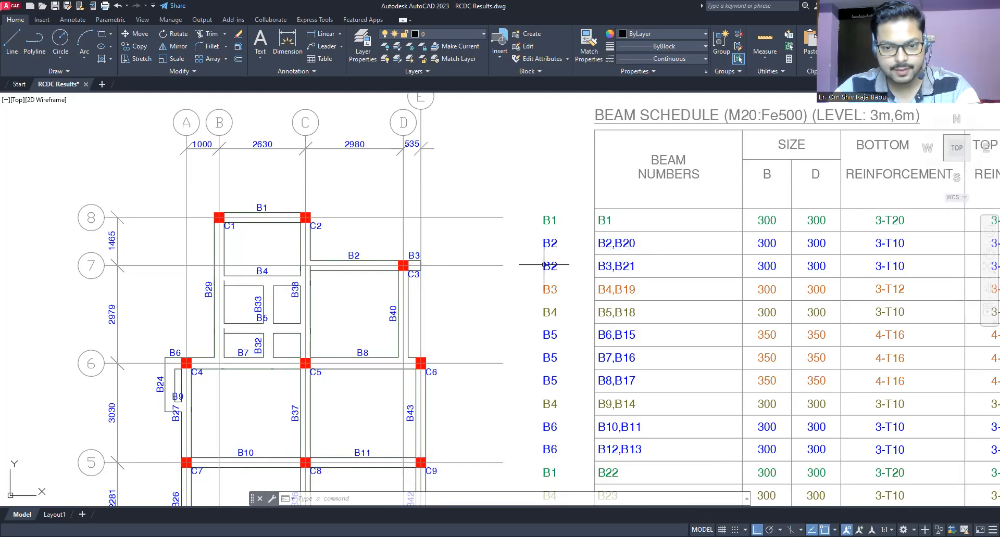
pyautogui.click(411, 257)
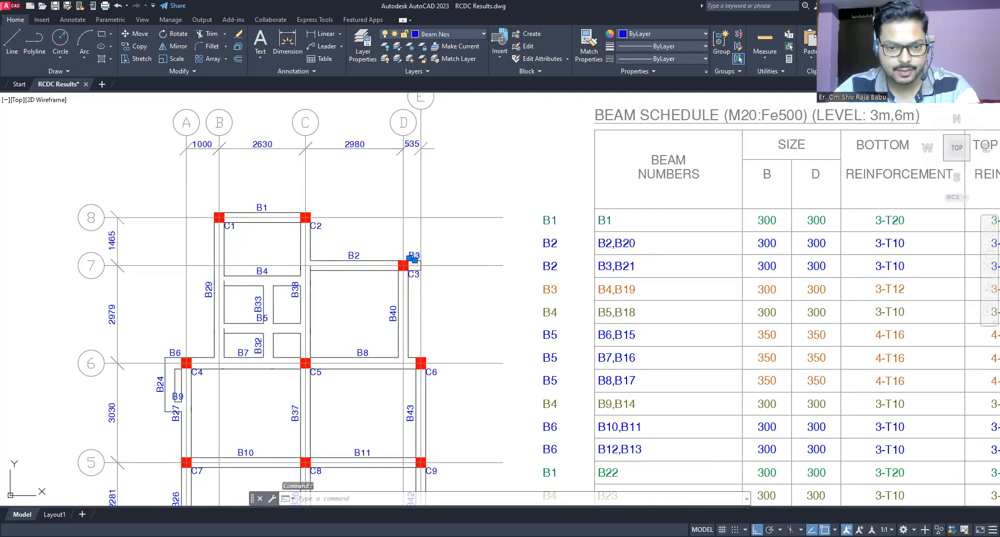
pyautogui.doubleClick(413, 256)
pyautogui.write('B2')
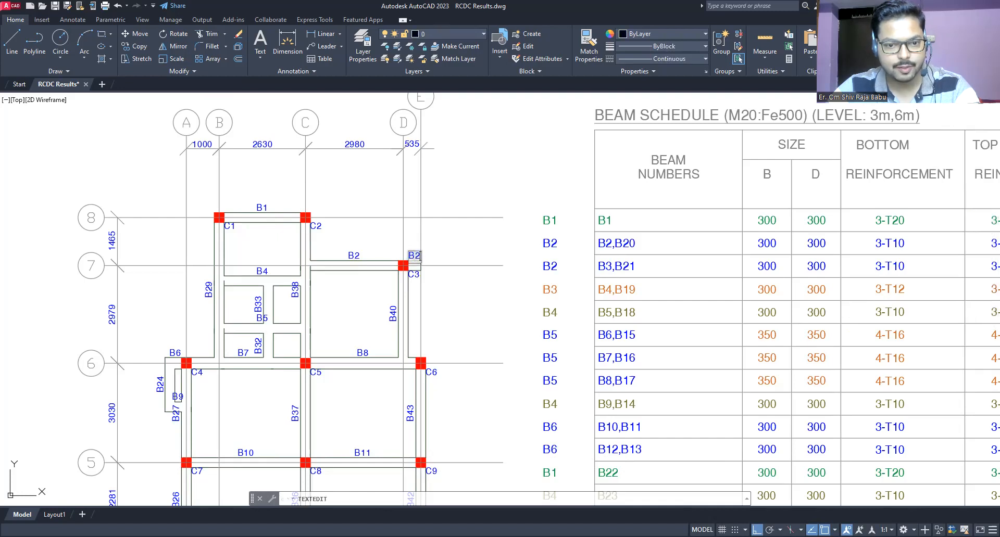
pyautogui.press('Return')
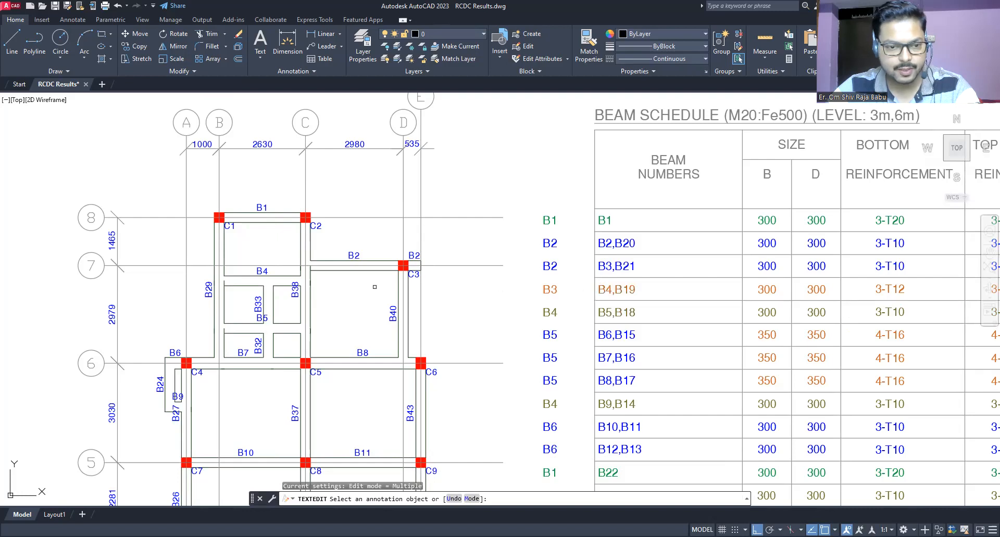
pyautogui.press('Escape')
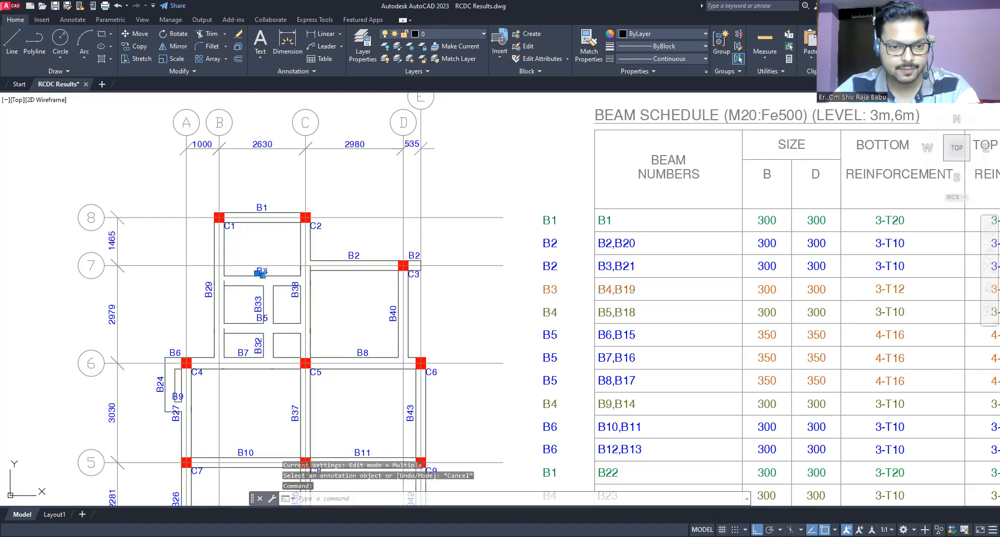
# Relabel beams B4 and B5 between grids B and C in the plan as B3 and B4 respectively
pyautogui.doubleClick(262, 272)
pyautogui.write('B3')
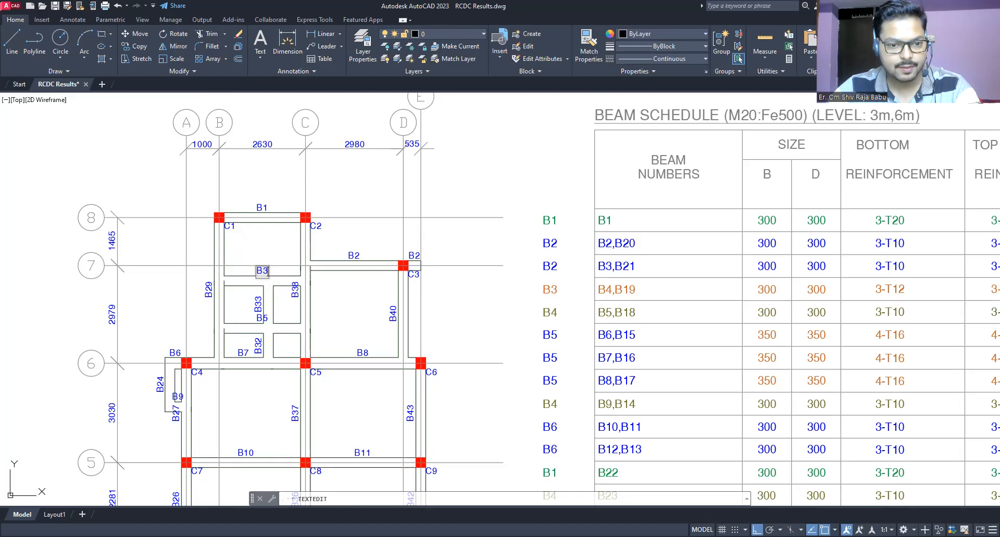
pyautogui.click(511, 246)
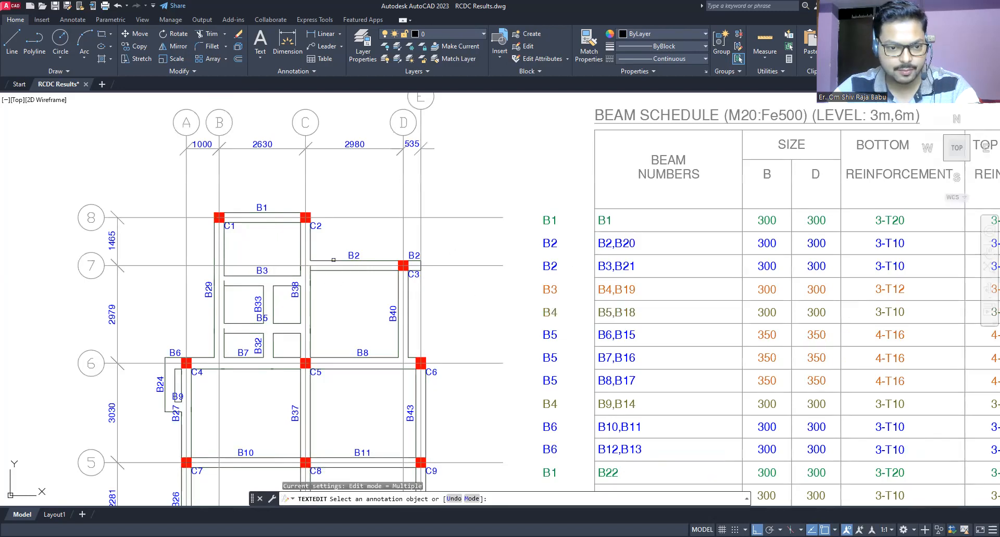
pyautogui.click(261, 319)
pyautogui.write('B4')
pyautogui.press('Return')
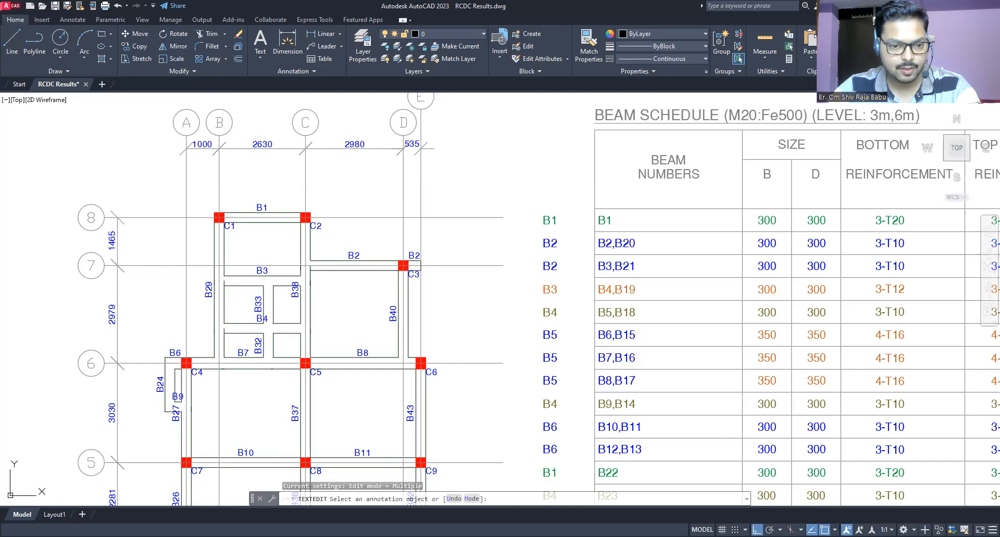
# Move the new B4 label between grids B and C sideways so it clears the B33 label
pyautogui.press('Escape')
pyautogui.click(260, 319)
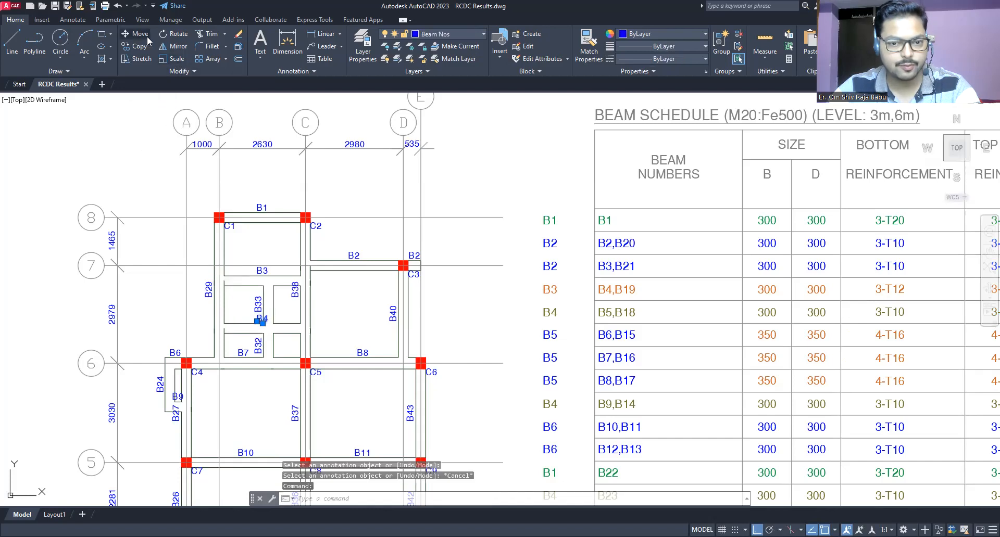
pyautogui.click(147, 36)
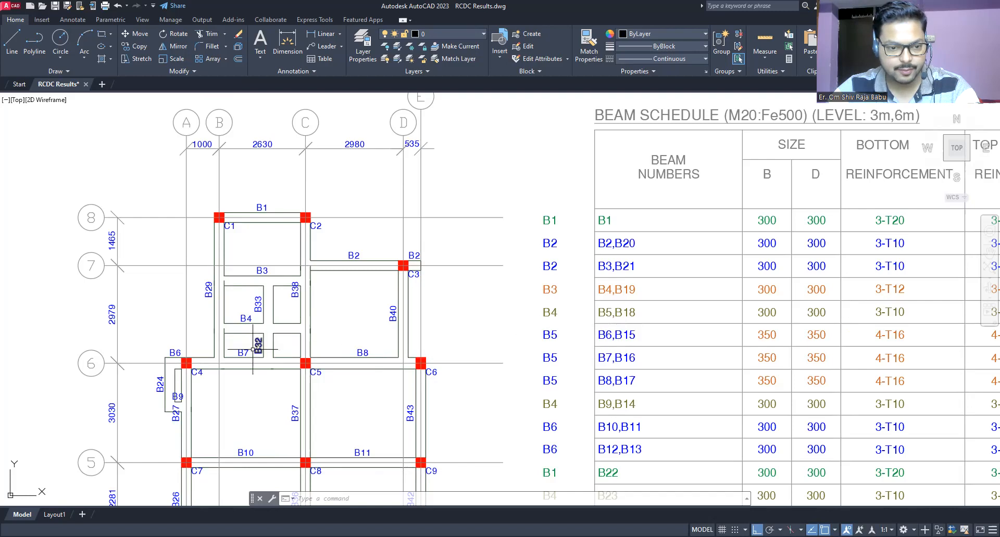
# Relabel beams B6, B7 and B8 along grid line 6 as B5
pyautogui.click(173, 353)
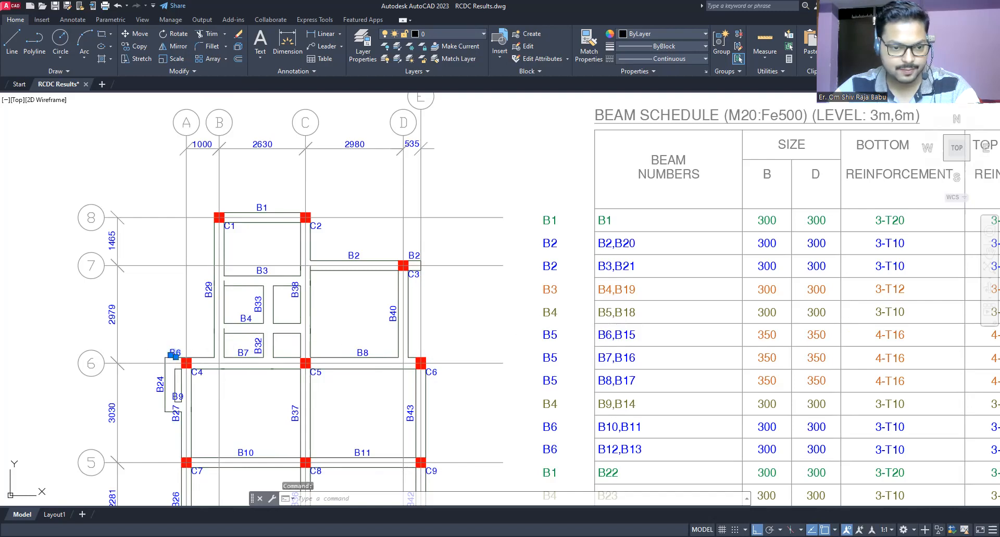
pyautogui.doubleClick(176, 354)
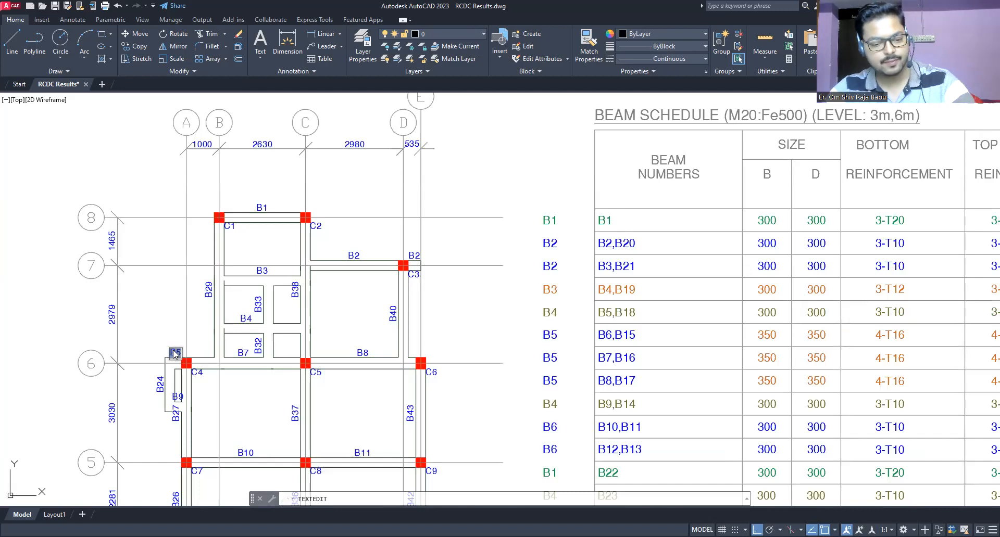
pyautogui.write('B5')
pyautogui.press('Return')
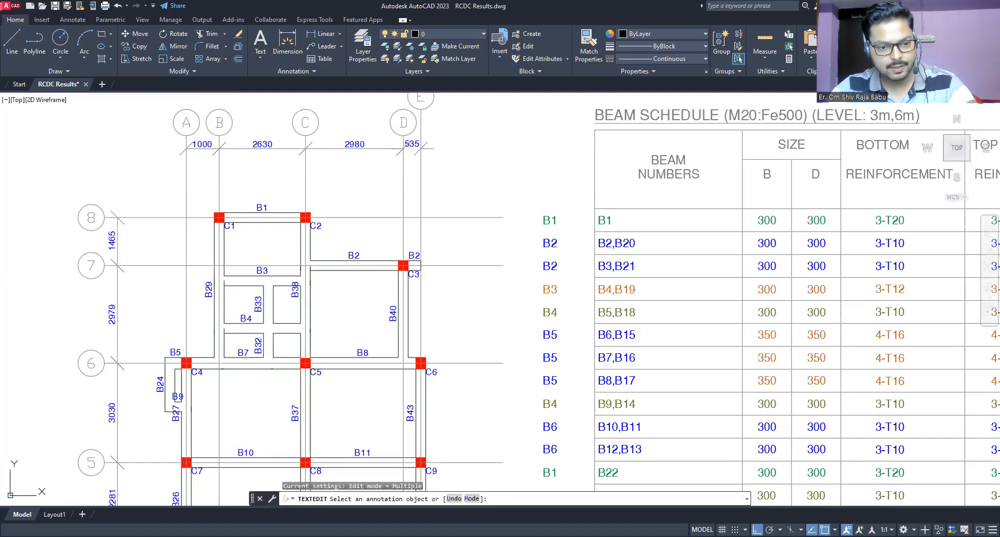
pyautogui.click(247, 359)
pyautogui.write('B5')
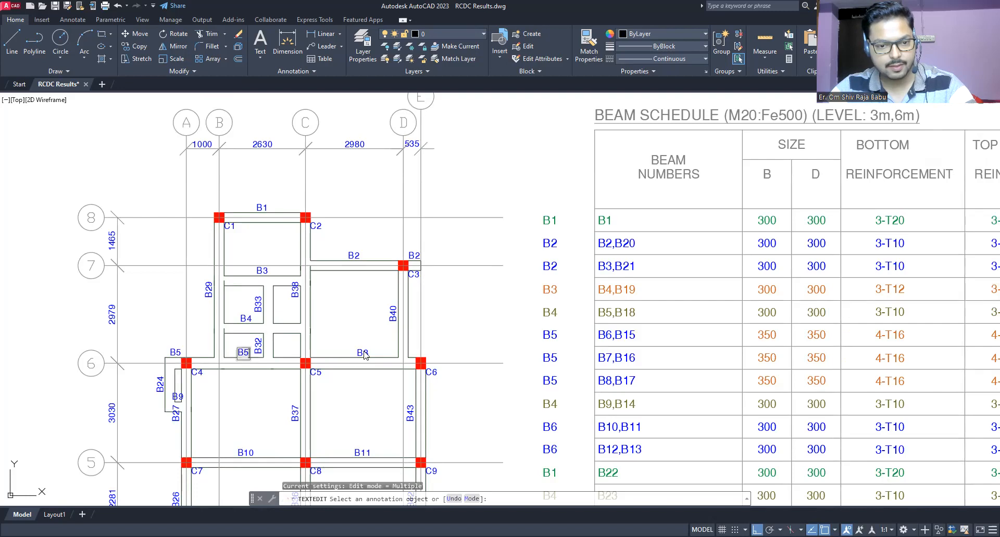
pyautogui.press('Return')
pyautogui.click(361, 354)
pyautogui.write('B5')
pyautogui.press('Return')
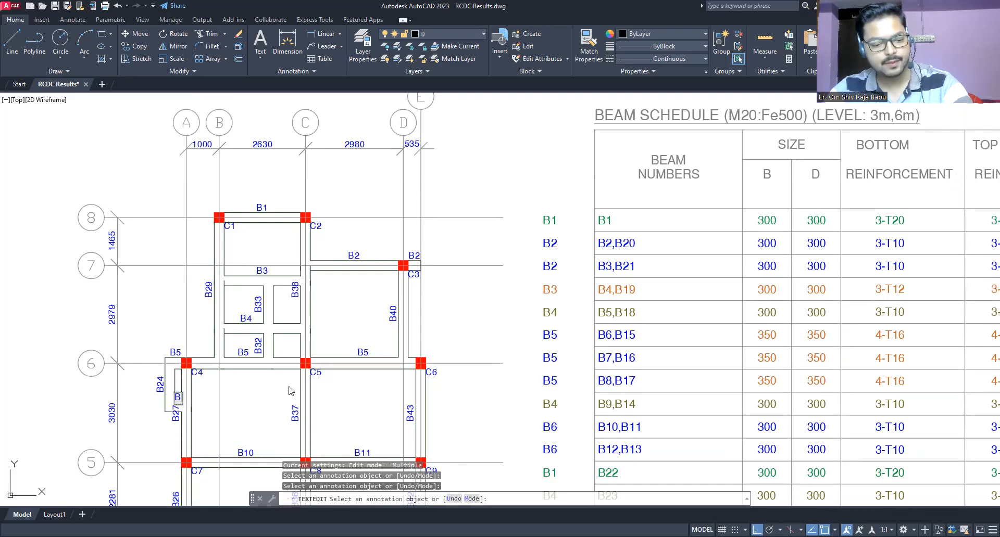
# Relabel the B9 beam at the projection beside grid A, between grids 5 and 6, as B4
pyautogui.write('4')
pyautogui.click(136, 391)
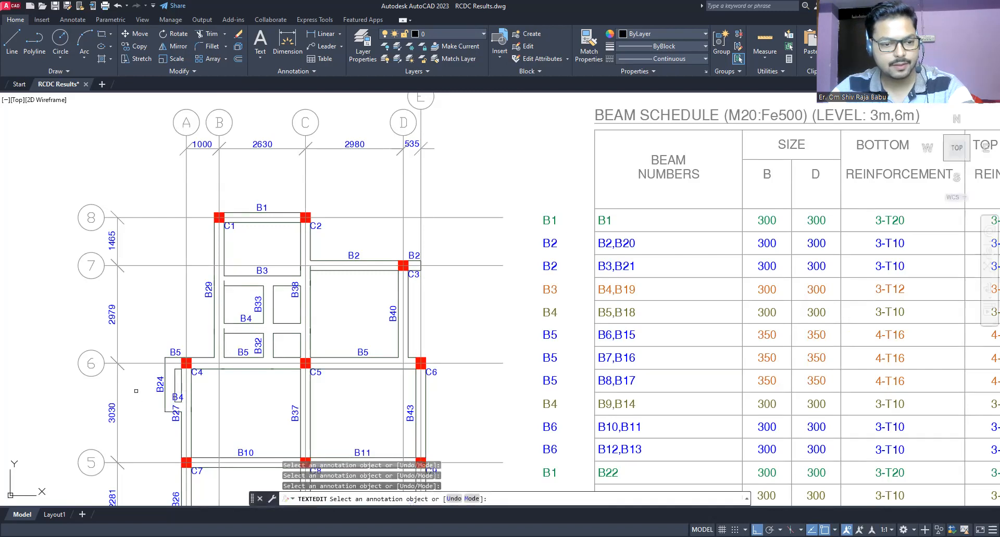
pyautogui.press('Escape')
# Move the B27 label down along its beam and the adjacent B4 label below the projection beside grid A
pyautogui.click(176, 414)
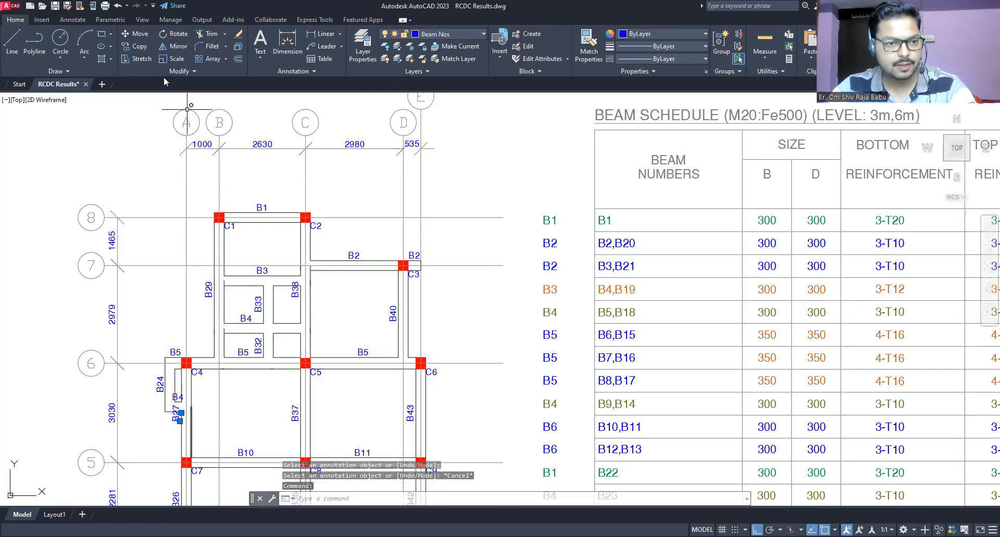
pyautogui.press('Escape')
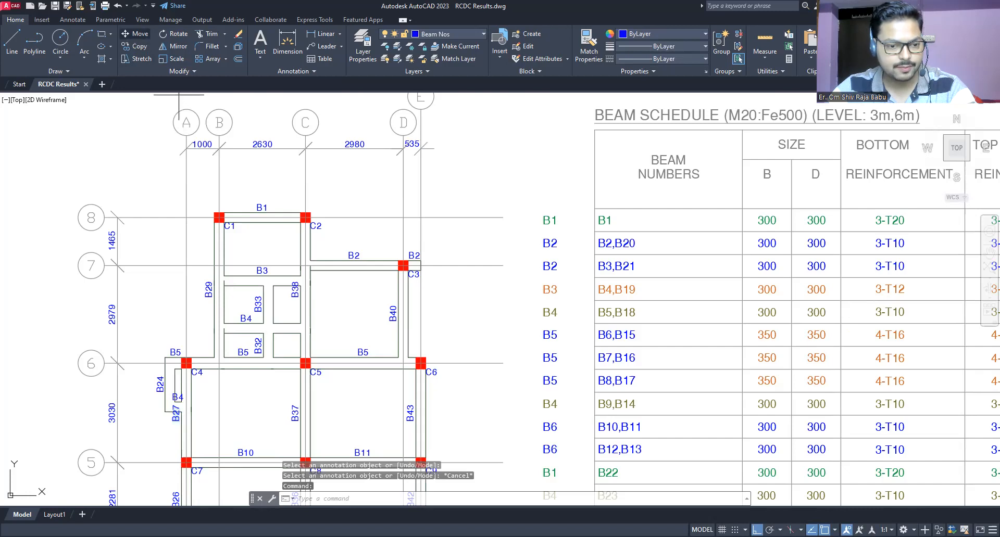
pyautogui.click(177, 398)
pyautogui.press('Escape')
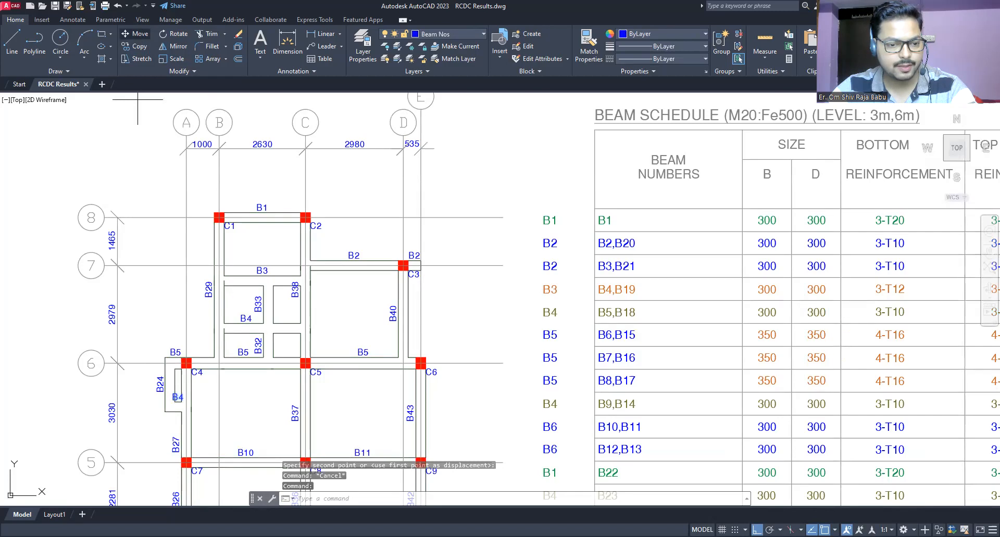
pyautogui.click(173, 395)
pyautogui.click(173, 416)
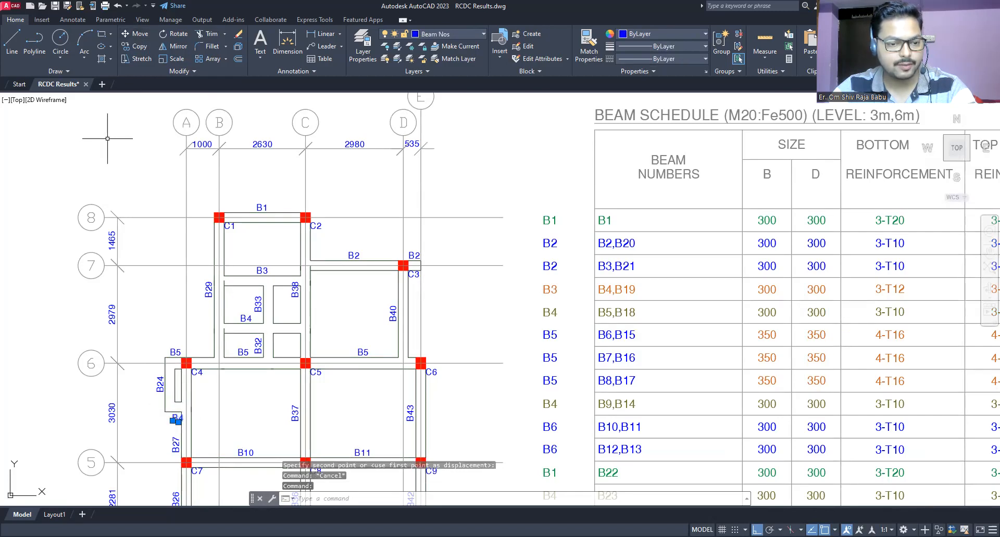
pyautogui.press('Escape')
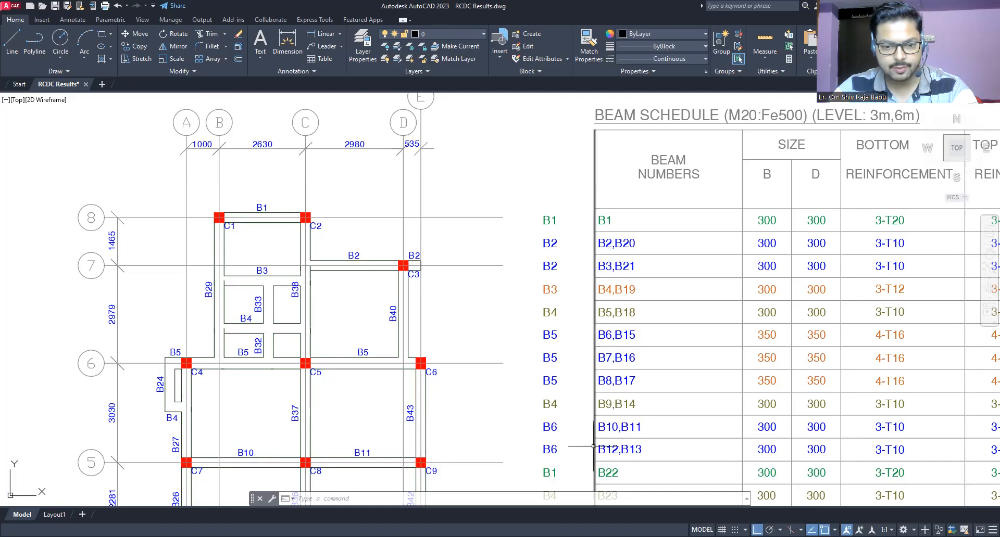
# Relabel beams B10 and B11 along grid line 5 as B6
pyautogui.moveTo(504, 413); pyautogui.dragTo(528, 257, button='middle')
pyautogui.click(267, 307)
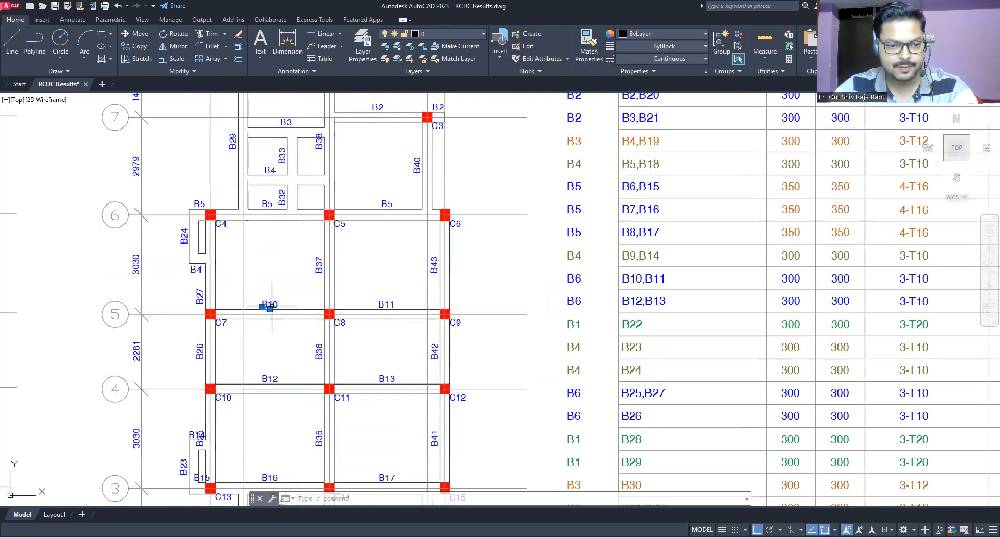
pyautogui.doubleClick(271, 307)
pyautogui.write('B6')
pyautogui.hotkey('ctrl', 'a')
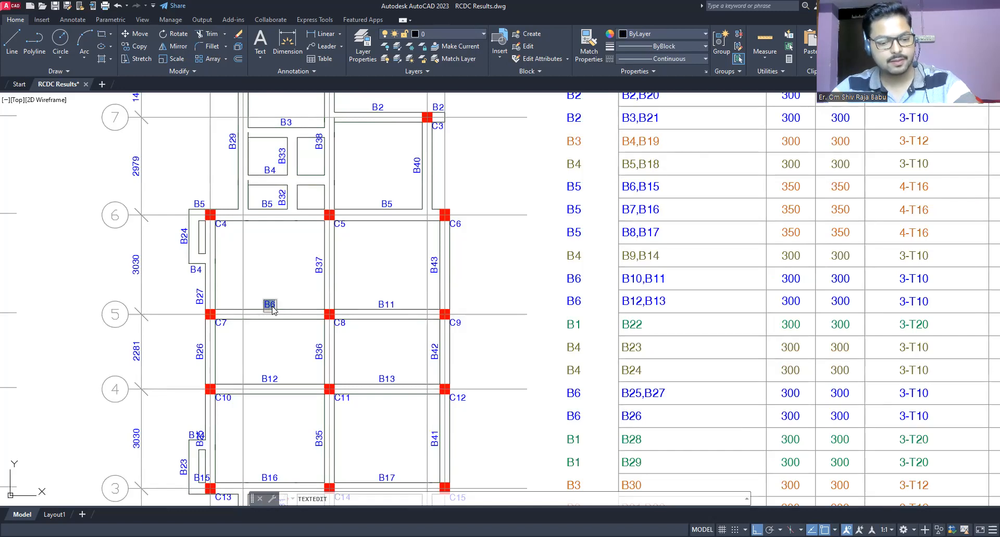
pyautogui.click(306, 300)
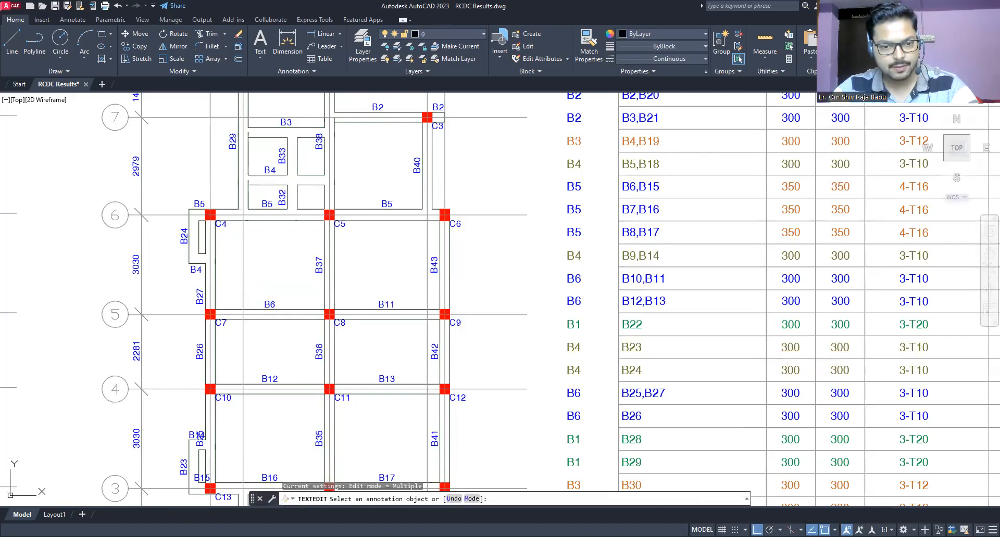
pyautogui.click(386, 305)
pyautogui.write('B6')
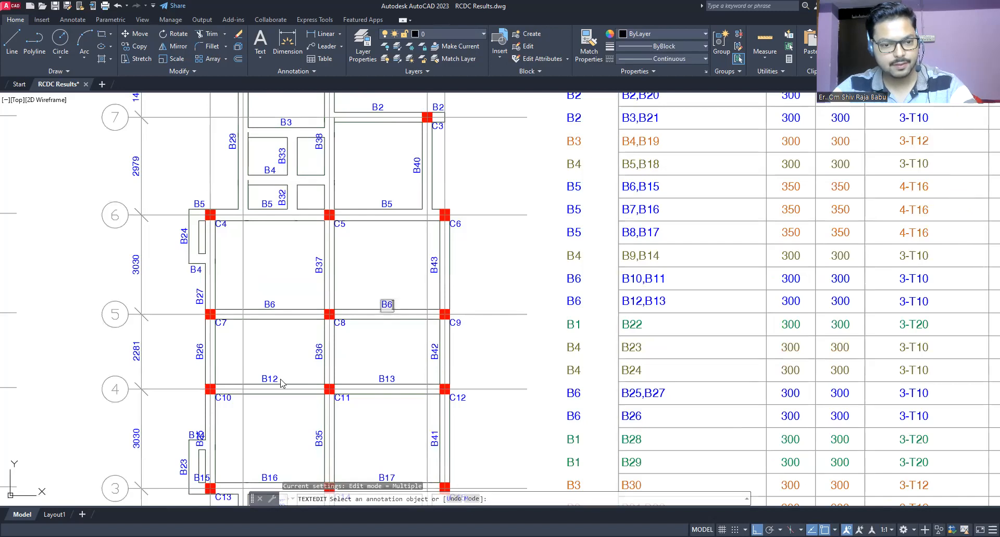
pyautogui.press('Return')
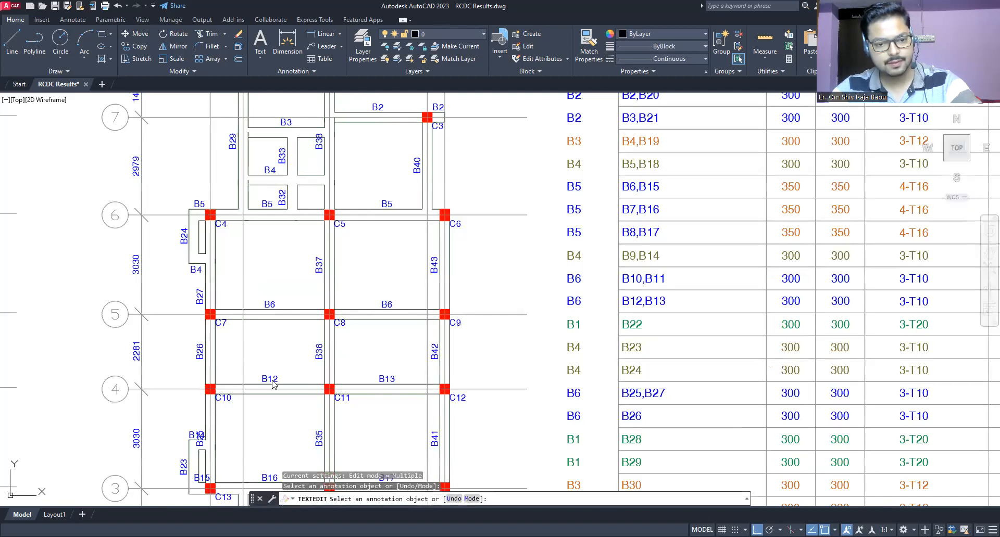
# Relabel beams B12 and B13 along grid line 4 as B6
pyautogui.click(272, 381)
pyautogui.write('B6')
pyautogui.press('Return')
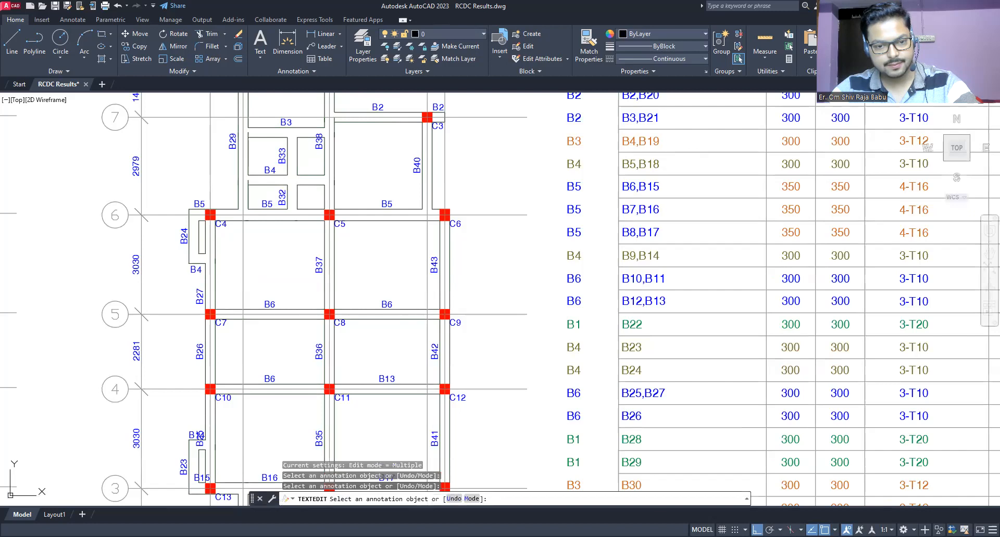
pyautogui.click(384, 379)
pyautogui.write('B6')
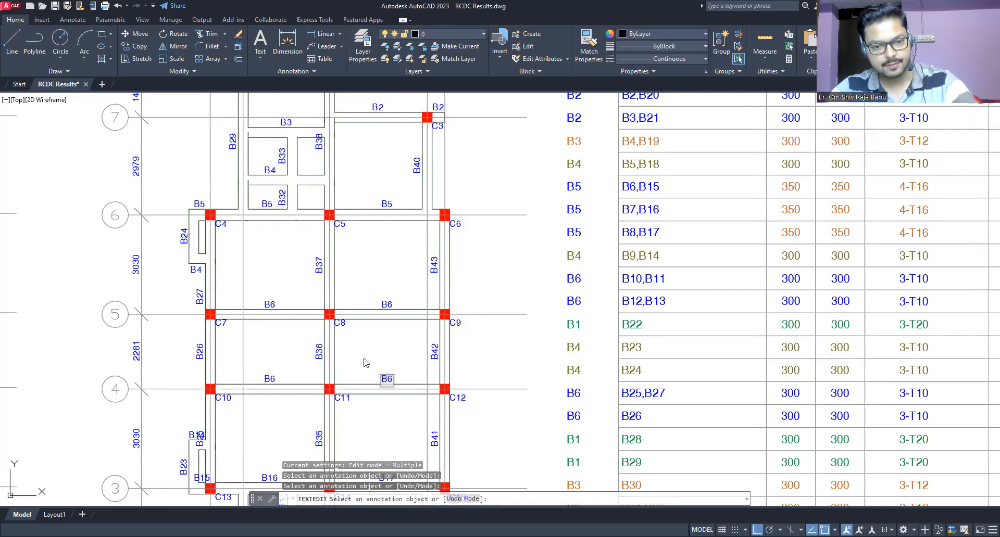
pyautogui.press('Return')
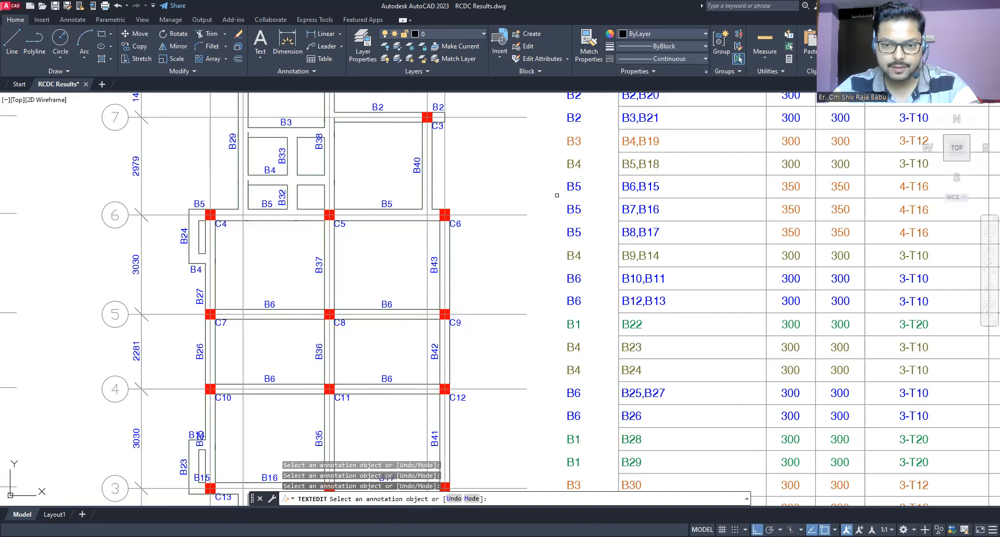
# Relabel beams B16 and B17 along grid line 3 as B5
pyautogui.moveTo(556, 207)
pyautogui.mouseDown(button='middle')
pyautogui.moveTo(581, 339)
pyautogui.moveTo(583, 116)
pyautogui.moveTo(552, 290)
pyautogui.moveTo(569, 219)
pyautogui.mouseUp(button='middle')
pyautogui.moveTo(526, 341); pyautogui.dragTo(553, 220, button='middle')
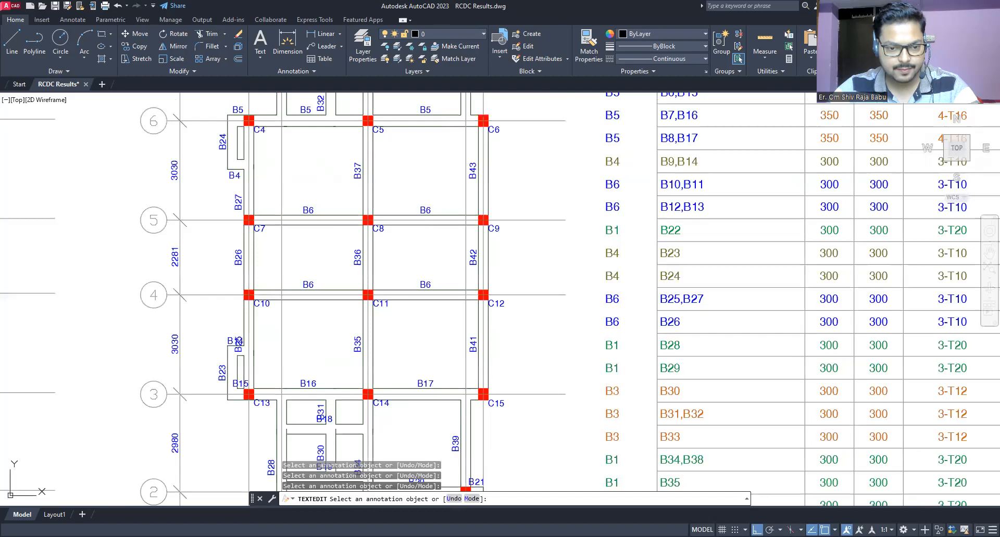
pyautogui.click(315, 389)
pyautogui.write('5')
pyautogui.press('Return')
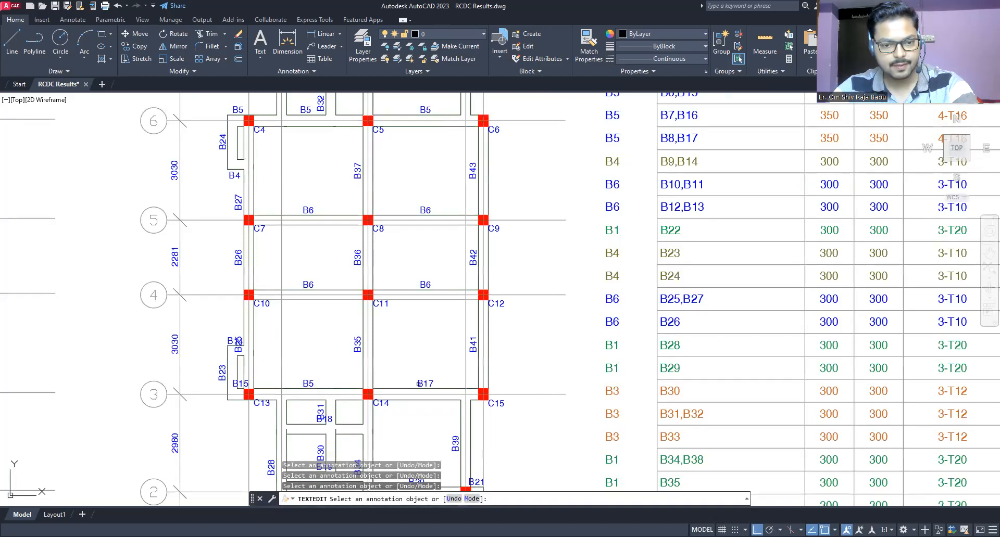
pyautogui.click(419, 388)
pyautogui.write('B5')
pyautogui.press('Return')
# Move the B18 and B19 labels between grids 2 and 3 sideways toward grid B, clear of the B31 and B30 labels
pyautogui.moveTo(437, 346)
pyautogui.mouseDown(button='middle')
pyautogui.moveTo(442, 437)
pyautogui.moveTo(442, 258)
pyautogui.mouseUp(button='middle')
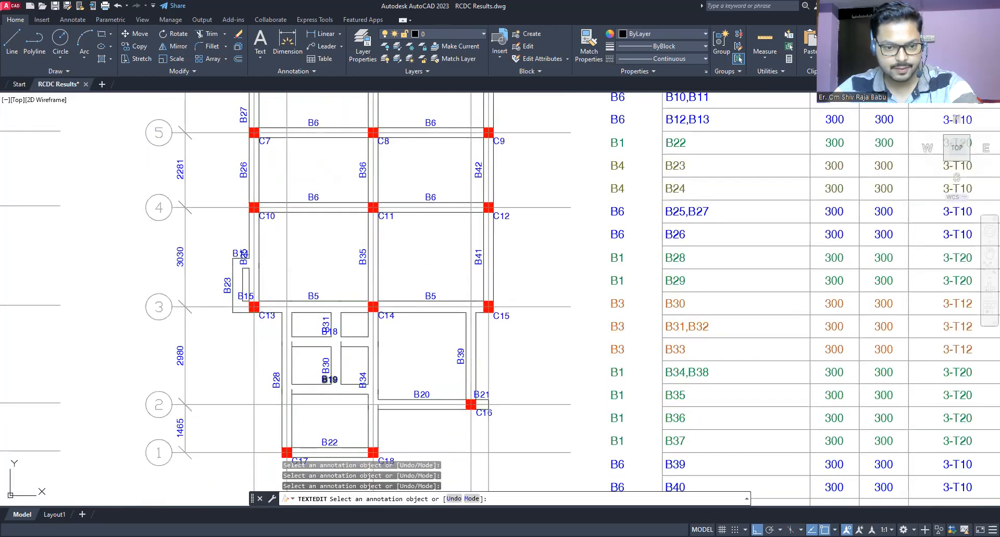
pyautogui.scroll(4, 341, 337)
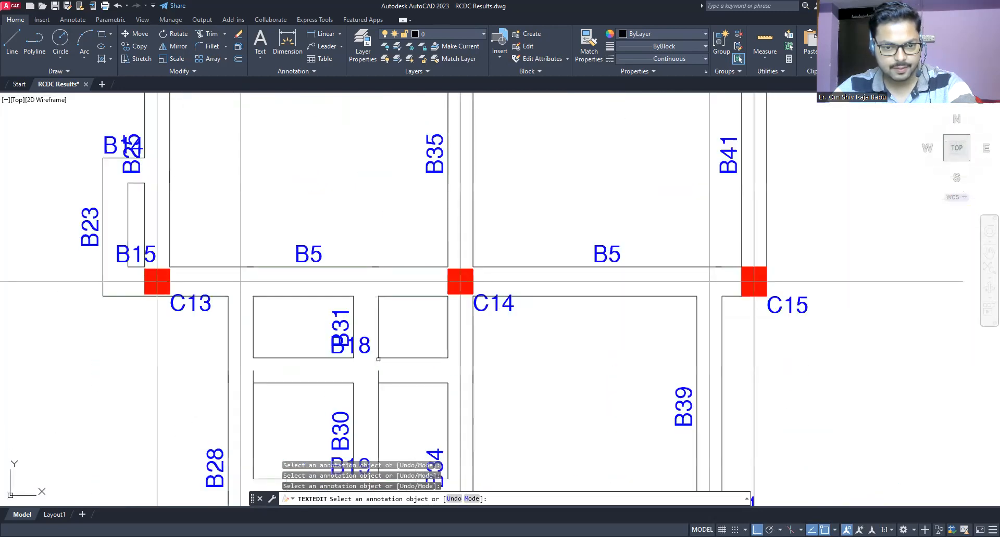
pyautogui.press('Escape')
pyautogui.click(358, 348)
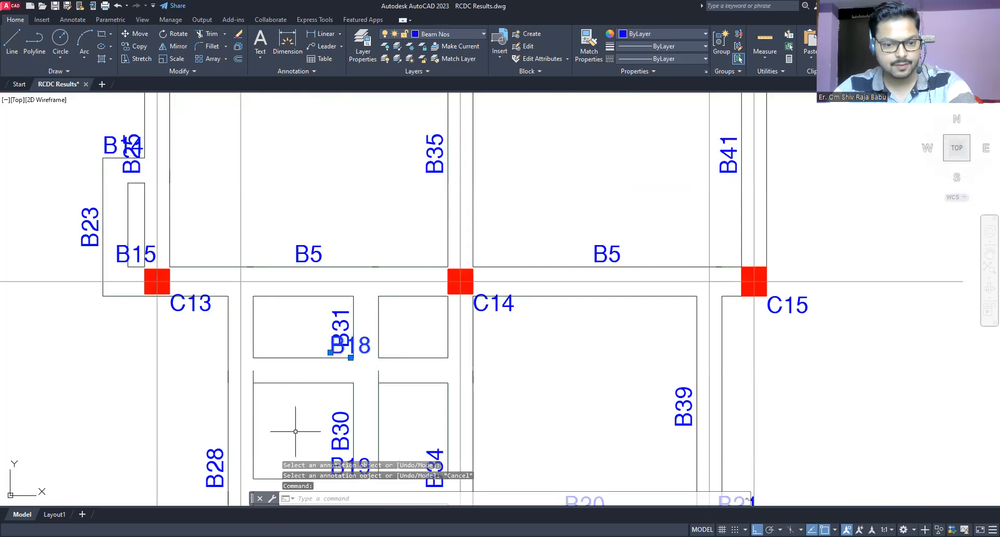
pyautogui.moveTo(329, 390); pyautogui.dragTo(337, 341, button='middle')
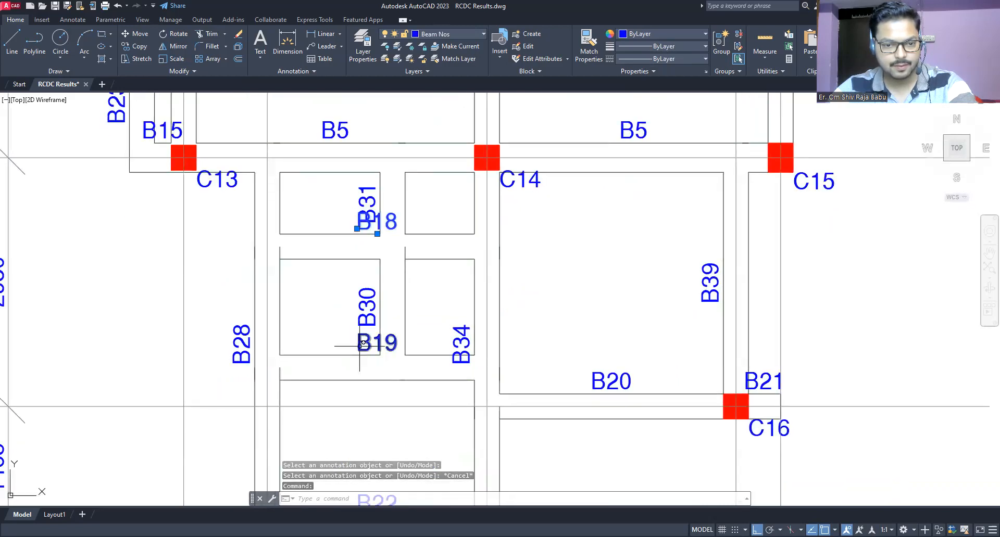
pyautogui.click(364, 344)
pyautogui.click(139, 34)
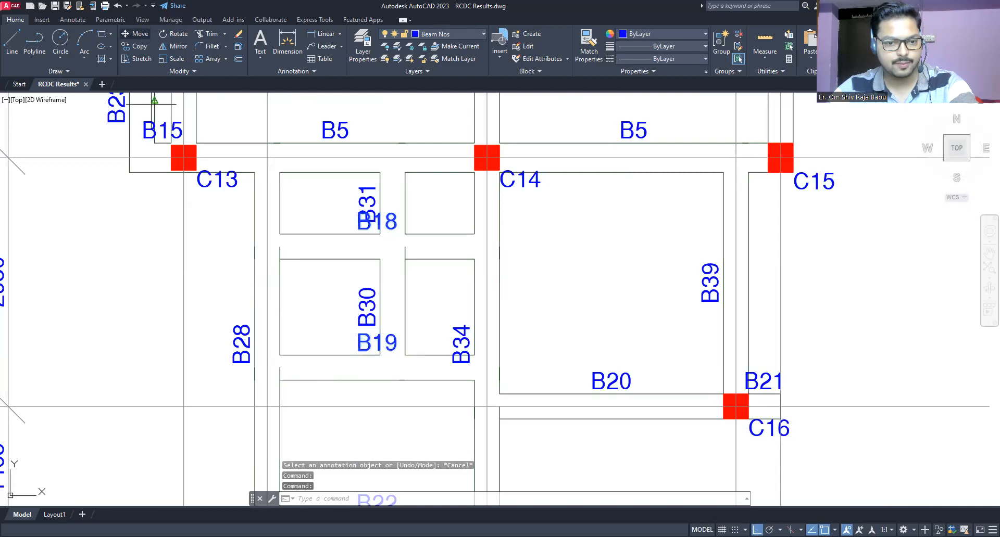
pyautogui.click(500, 382)
pyautogui.click(449, 383)
pyautogui.press('Escape')
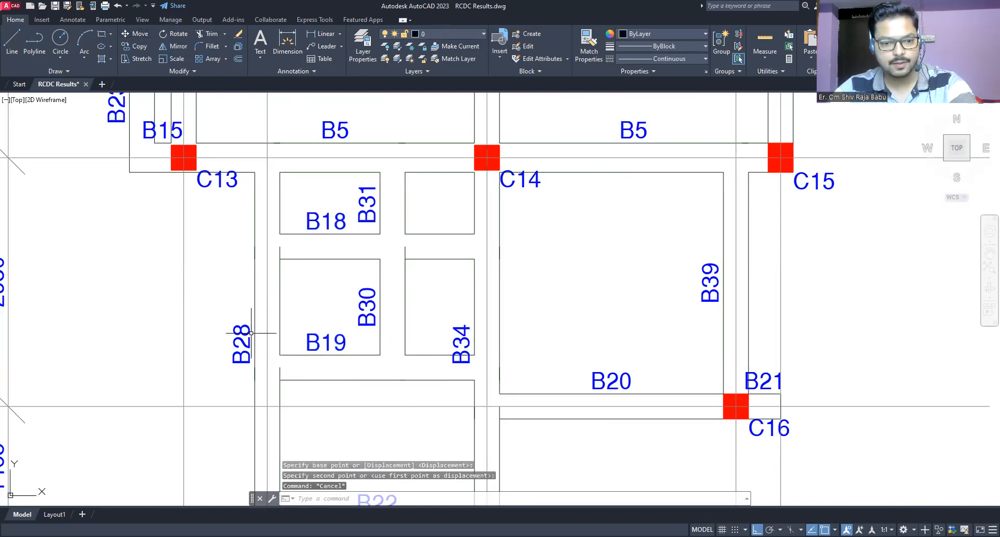
# Check the schedule's groups for B18 and B19, and relabel the B18 beam below grid line 3 as B4
pyautogui.scroll(-4, 255, 336)
pyautogui.moveTo(312, 263); pyautogui.dragTo(295, 448, button='middle')
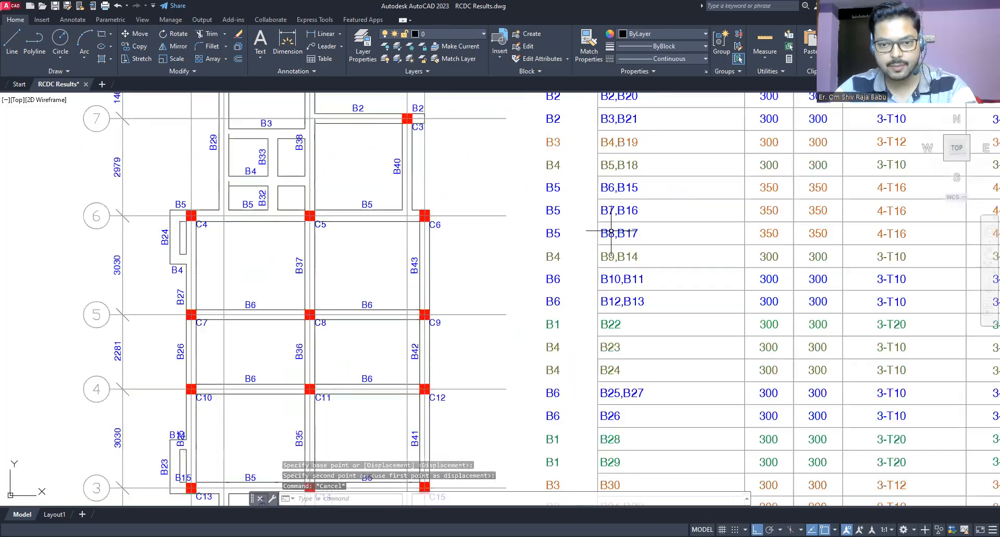
pyautogui.scroll(-1, 610, 230)
pyautogui.scroll(3, 646, 161)
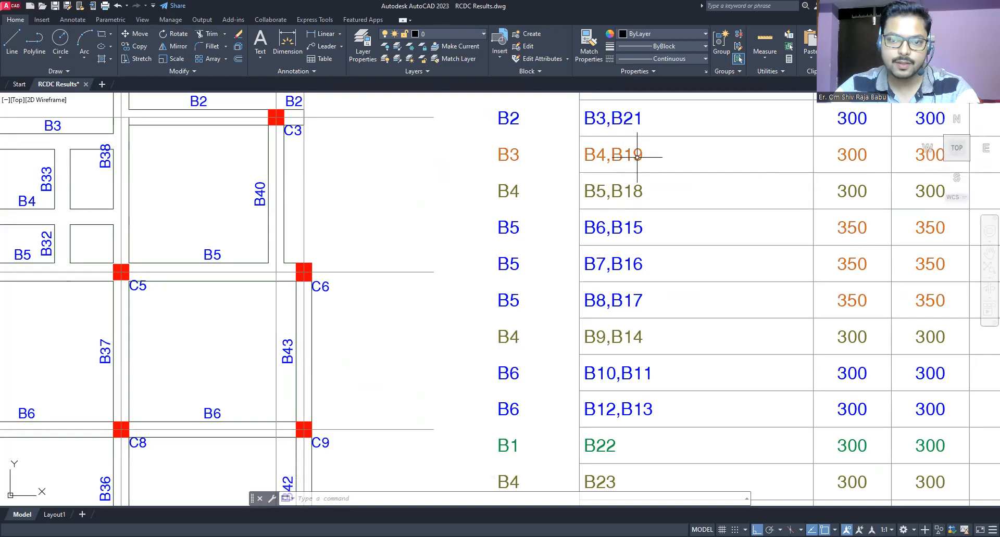
pyautogui.scroll(-3, 538, 255)
pyautogui.scroll(1, 341, 270)
pyautogui.moveTo(342, 270); pyautogui.dragTo(399, 242, button='middle')
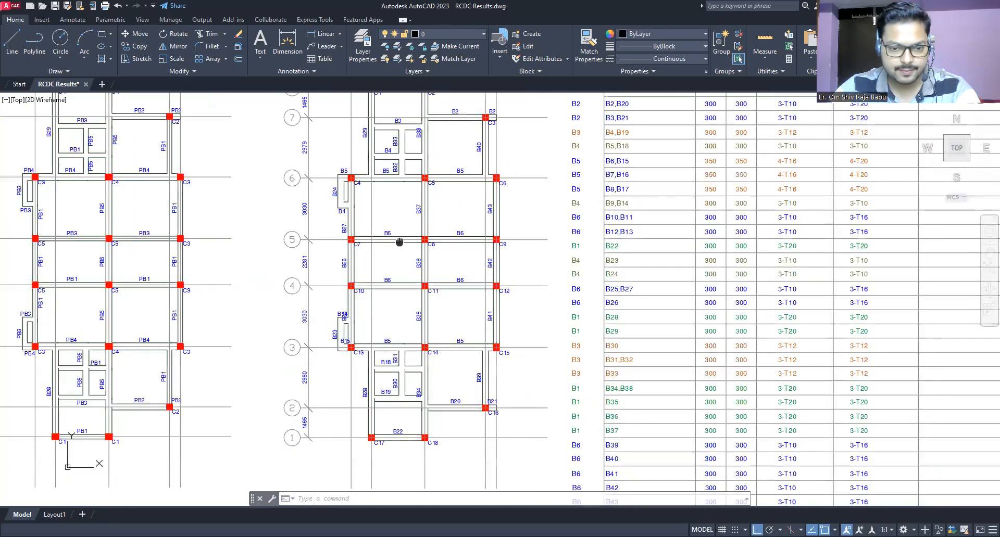
pyautogui.scroll(4, 400, 361)
pyautogui.click(400, 361)
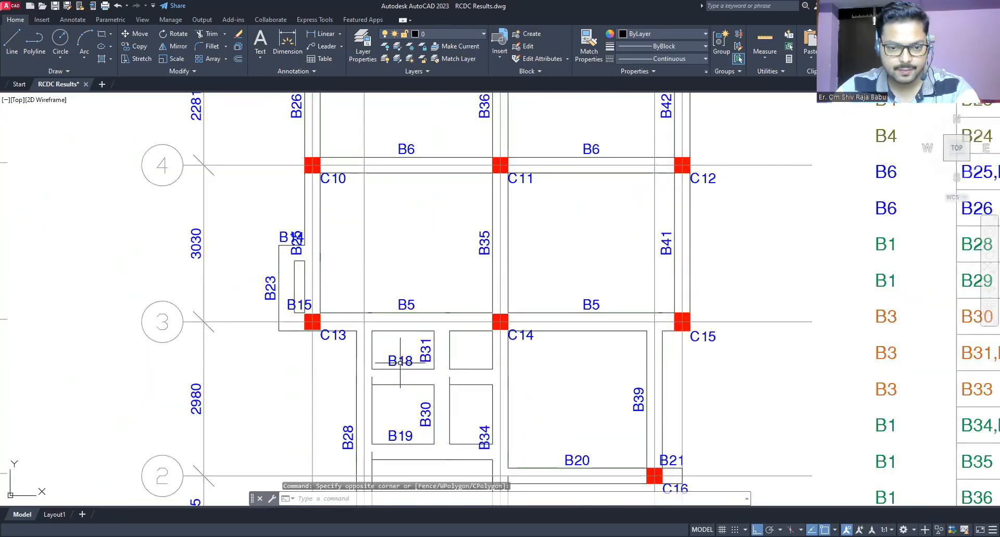
pyautogui.doubleClick(400, 363)
pyautogui.moveTo(409, 361); pyautogui.dragTo(416, 365)
pyautogui.write('4')
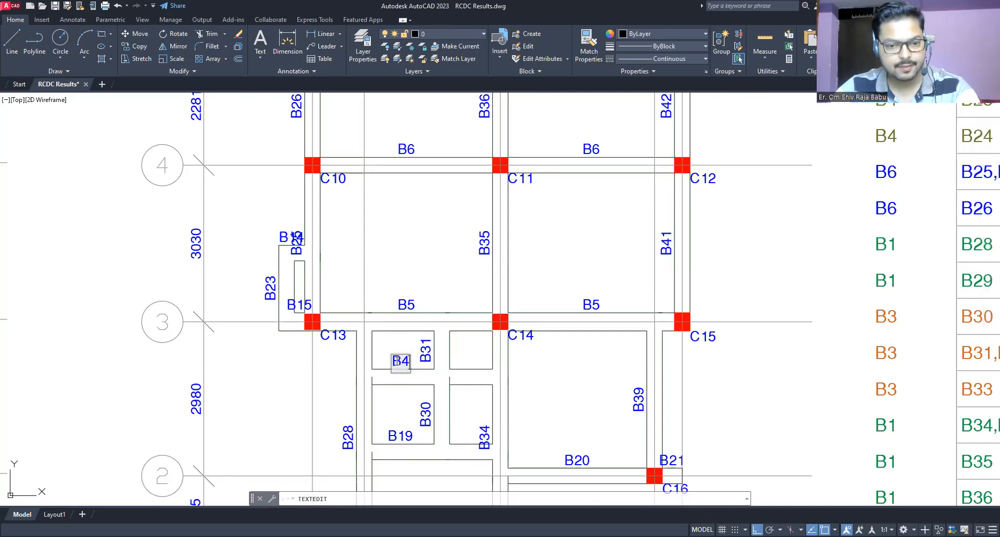
pyautogui.click(405, 404)
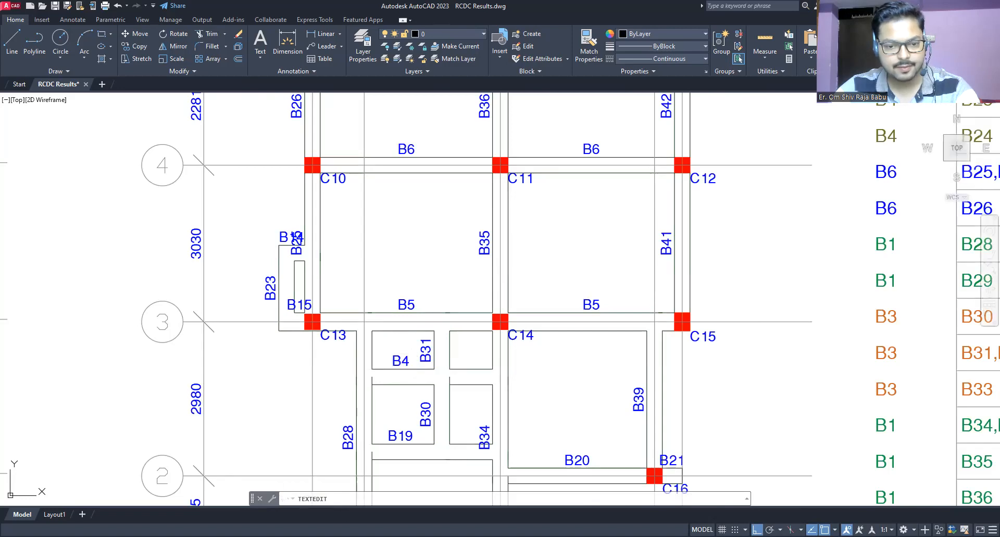
# Relabel the B19 beam between grid lines 2 and 3 as B3
pyautogui.click(401, 442)
pyautogui.moveTo(398, 438); pyautogui.dragTo(413, 439)
pyautogui.write('3')
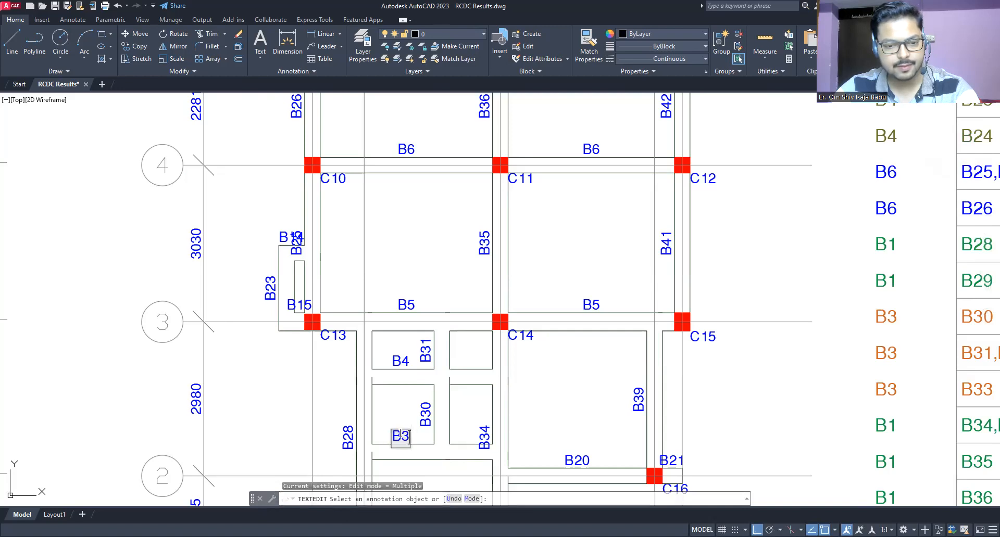
pyautogui.click(394, 409)
# Relabel beam B22 along grid line 1, between columns C17 and C18, as B1
pyautogui.moveTo(393, 420); pyautogui.dragTo(412, 249, button='middle')
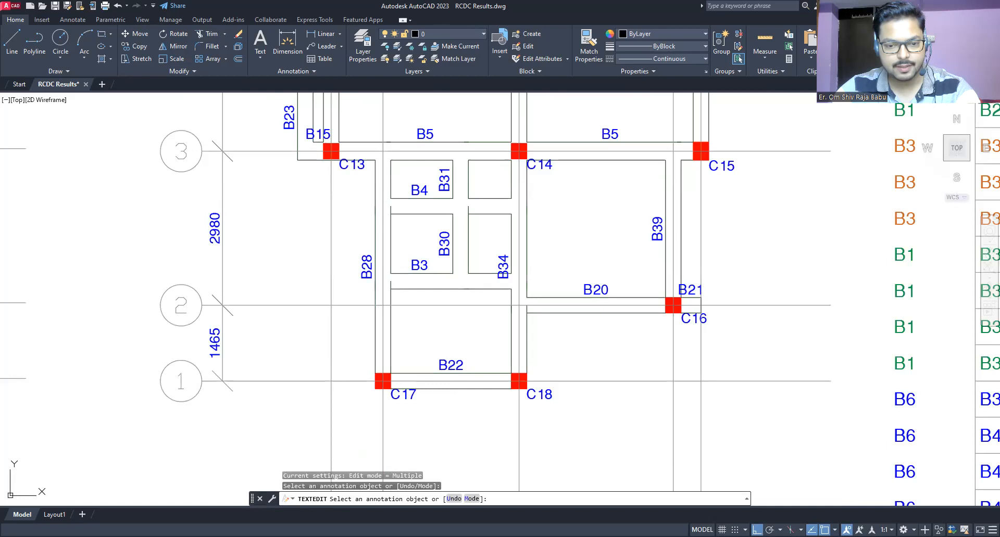
pyautogui.click(451, 368)
pyautogui.moveTo(446, 367); pyautogui.dragTo(471, 368)
pyautogui.write('1')
pyautogui.press('Return')
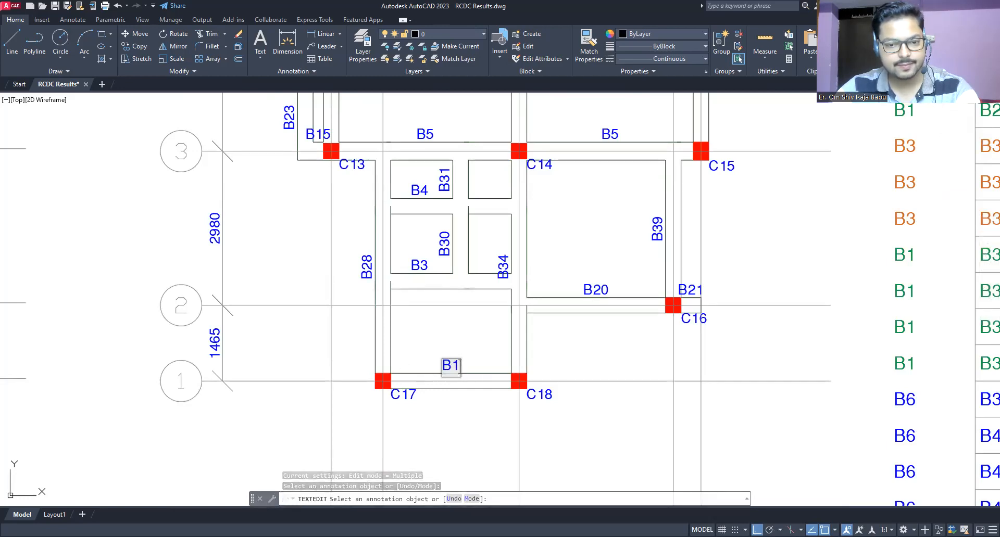
# Relabel the vertical beams B23 and B24 at the two projections beside grid A as B4
pyautogui.scroll(-4, 428, 373)
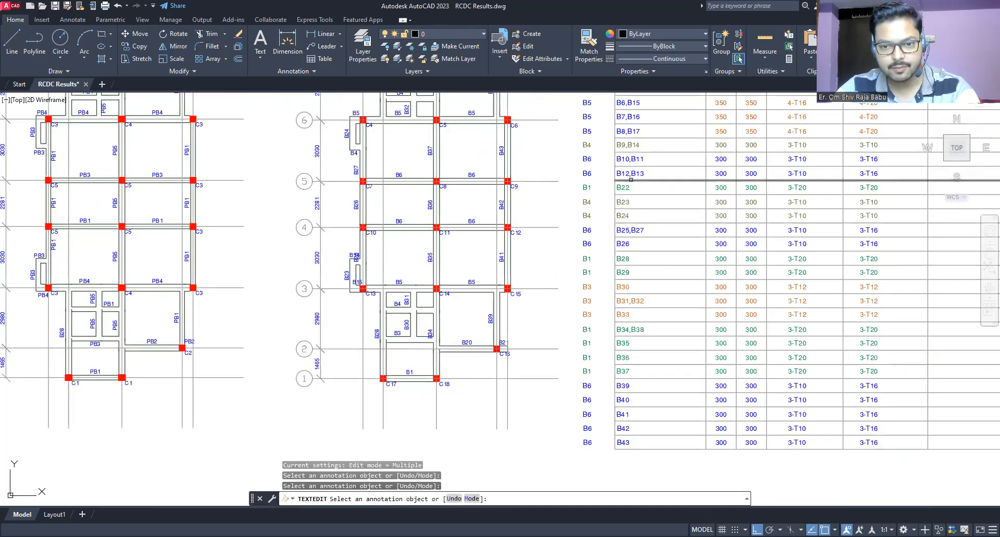
pyautogui.moveTo(412, 229)
pyautogui.mouseDown(button='middle')
pyautogui.moveTo(414, 298)
pyautogui.moveTo(384, 279)
pyautogui.mouseUp(button='middle')
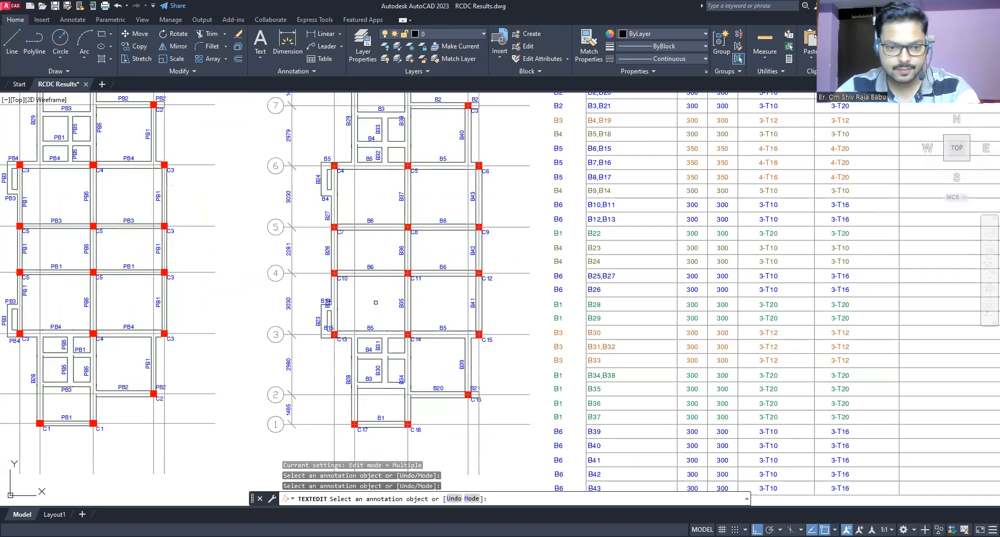
pyautogui.moveTo(308, 312); pyautogui.dragTo(365, 337, button='middle')
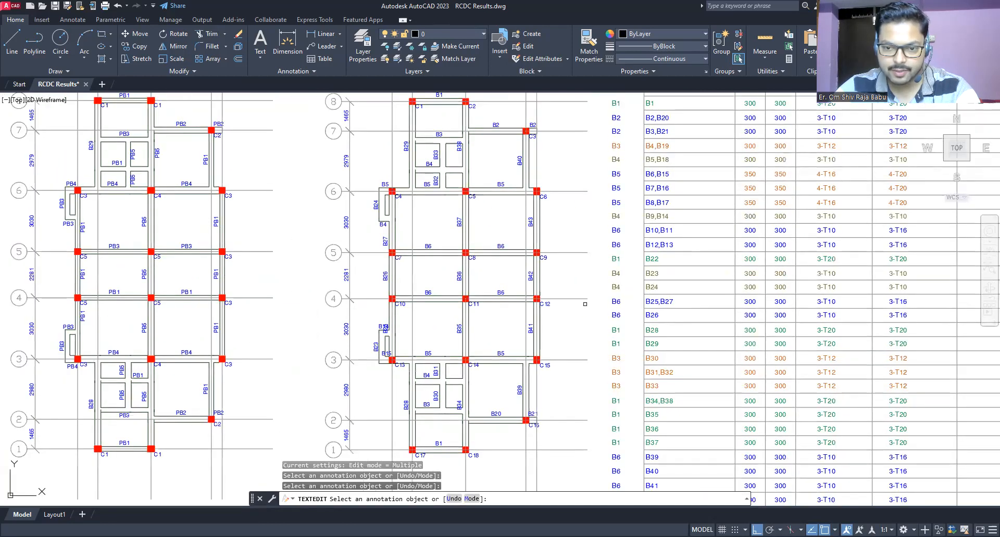
pyautogui.scroll(2, 585, 304)
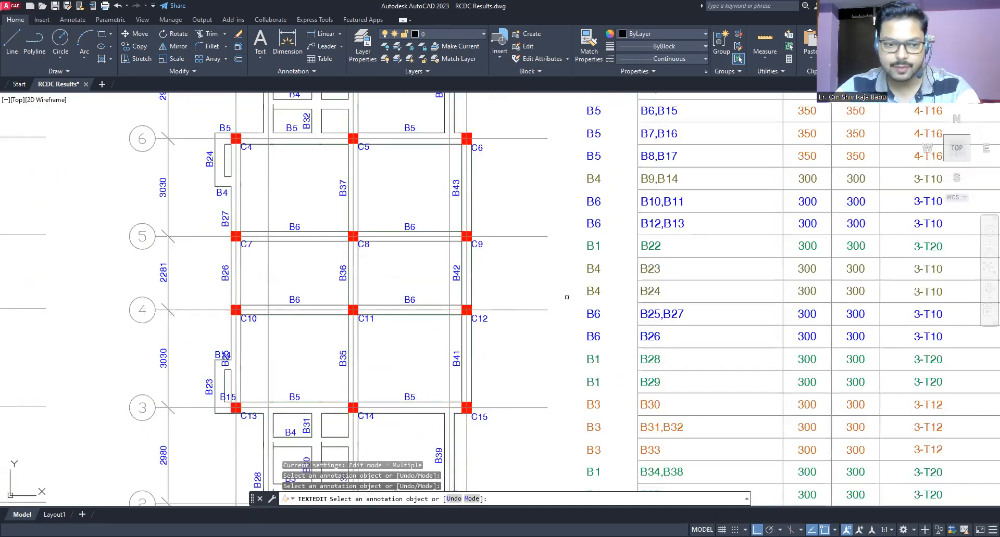
pyautogui.moveTo(192, 297); pyautogui.dragTo(386, 298, button='middle')
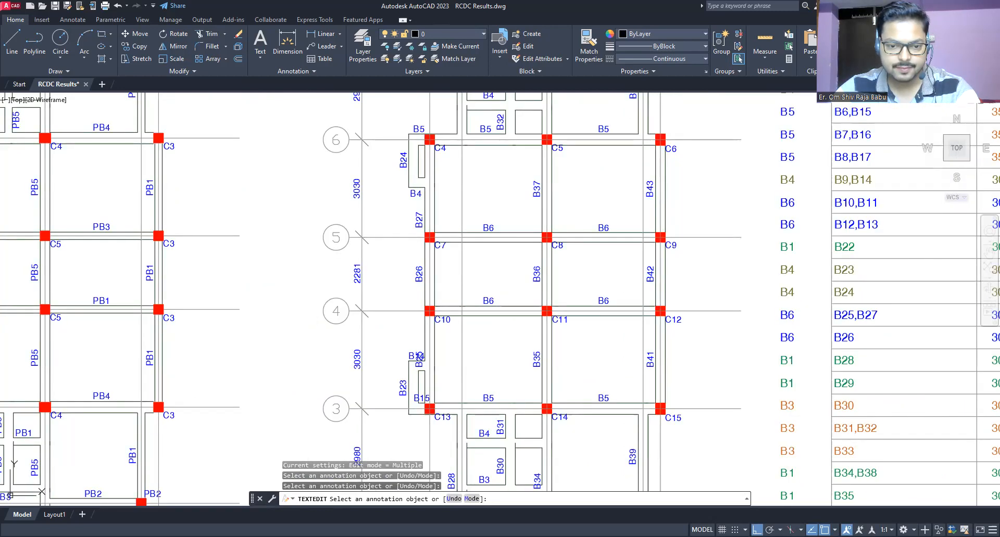
pyautogui.click(404, 389)
pyautogui.write('4')
pyautogui.press('Return')
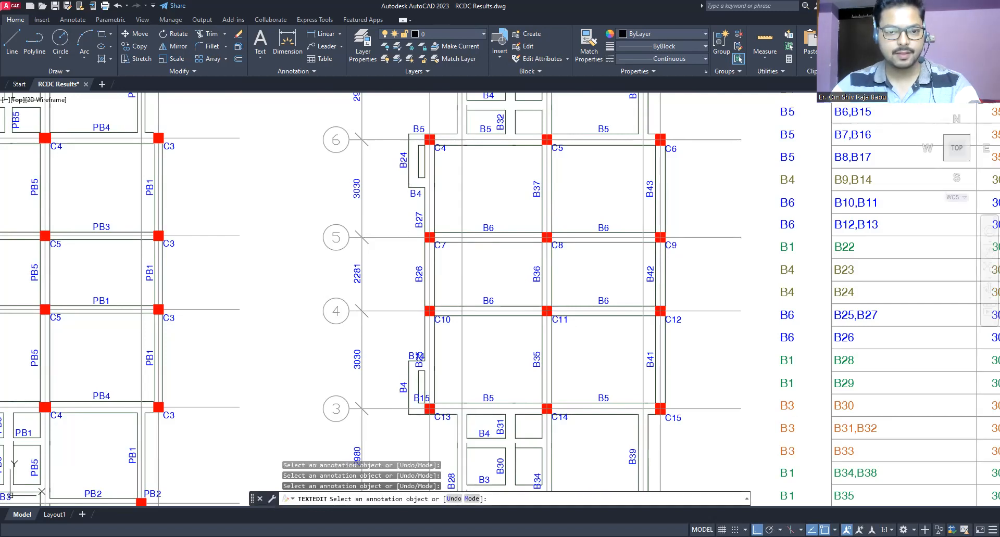
pyautogui.click(403, 160)
pyautogui.write('4')
pyautogui.press('Return')
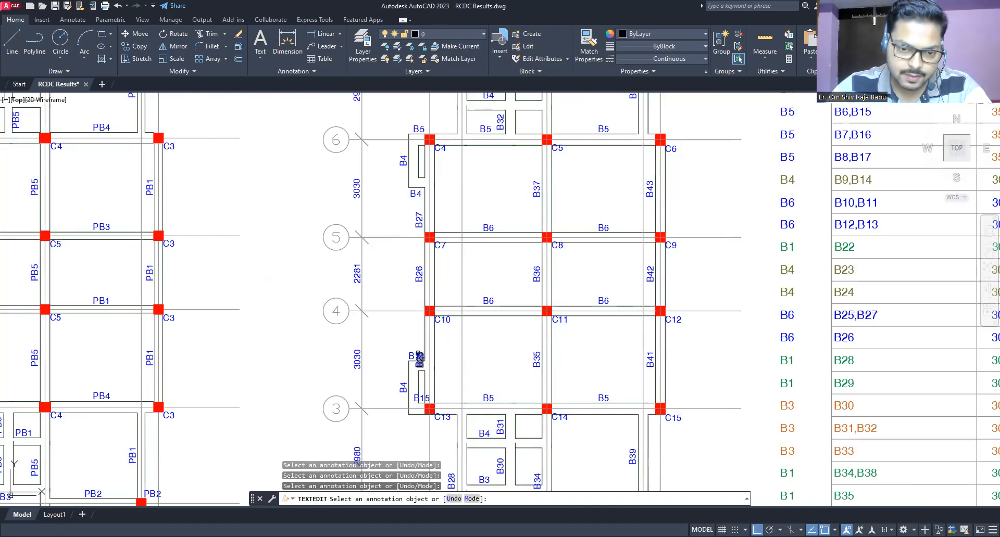
# Relabel the vertical beams B25 and B26 along grid A, between grid lines 3 and 5, as B6
pyautogui.click(419, 357)
pyautogui.write('B6')
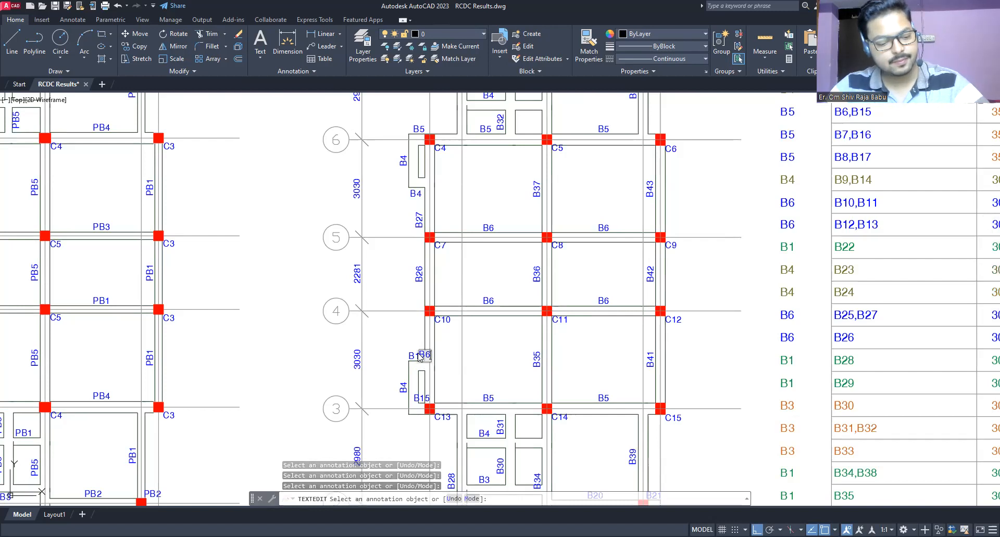
pyautogui.press('Return')
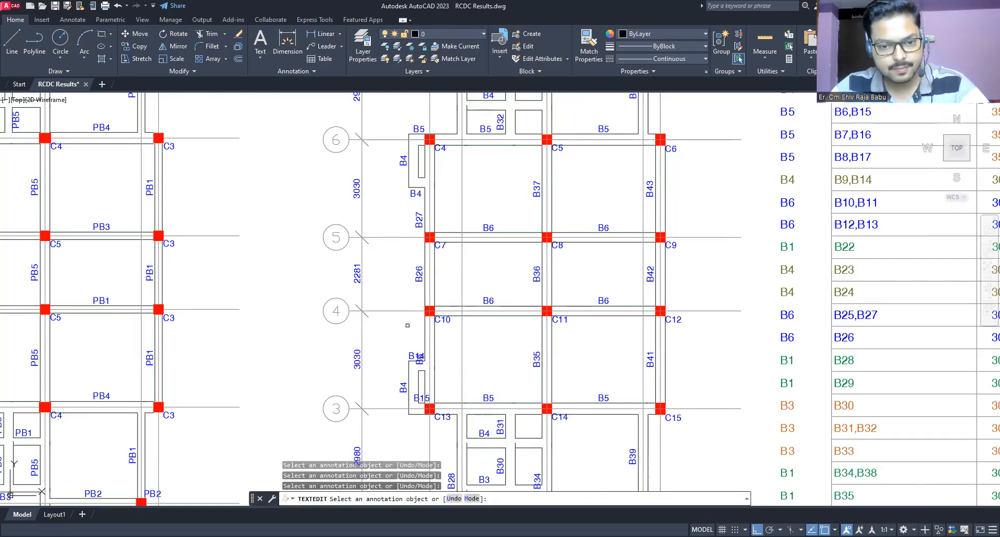
pyautogui.click(417, 280)
pyautogui.write('B6')
pyautogui.press('Return')
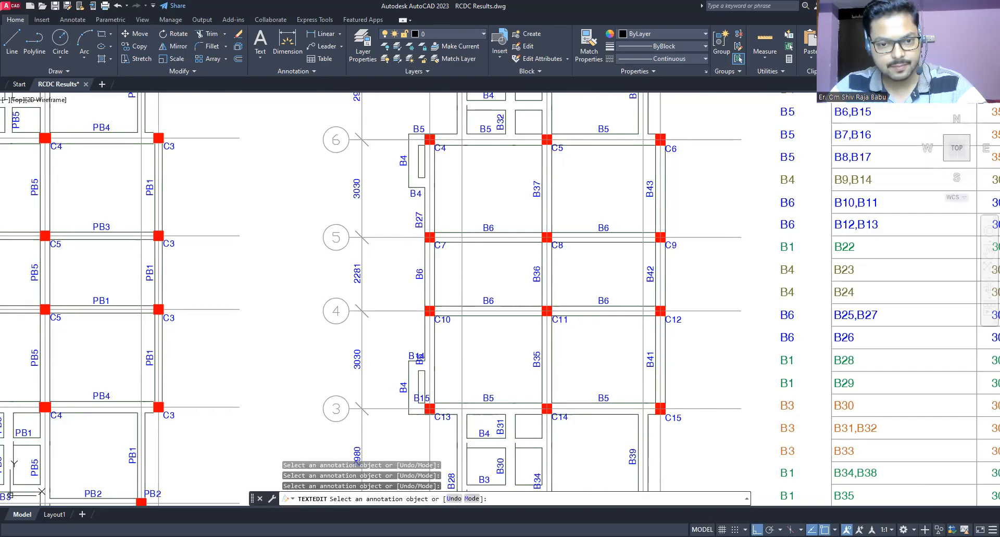
# Relabel vertical beam B27 along grid A, between grid lines 5 and 6, as B6
pyautogui.click(418, 218)
pyautogui.write('B6')
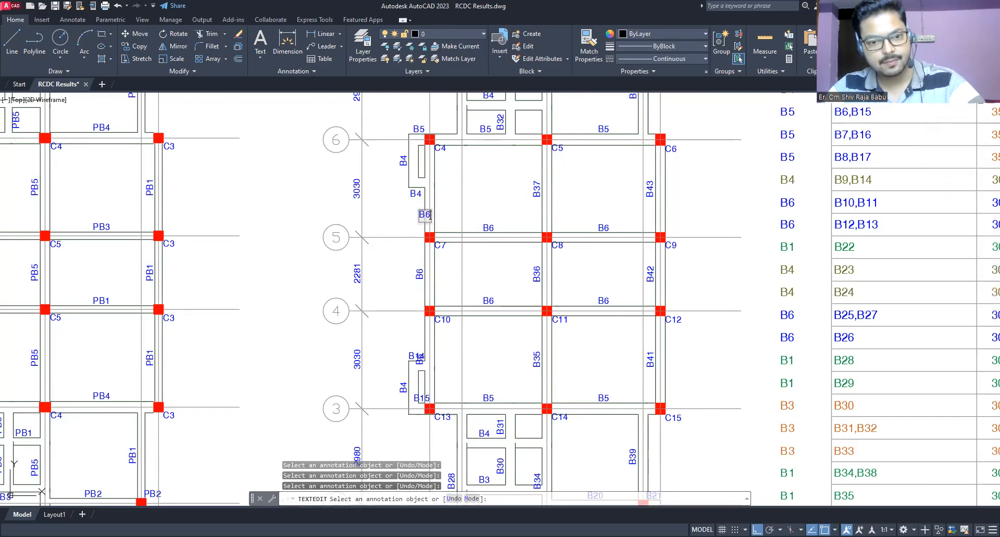
pyautogui.press('Return')
pyautogui.press('Escape')
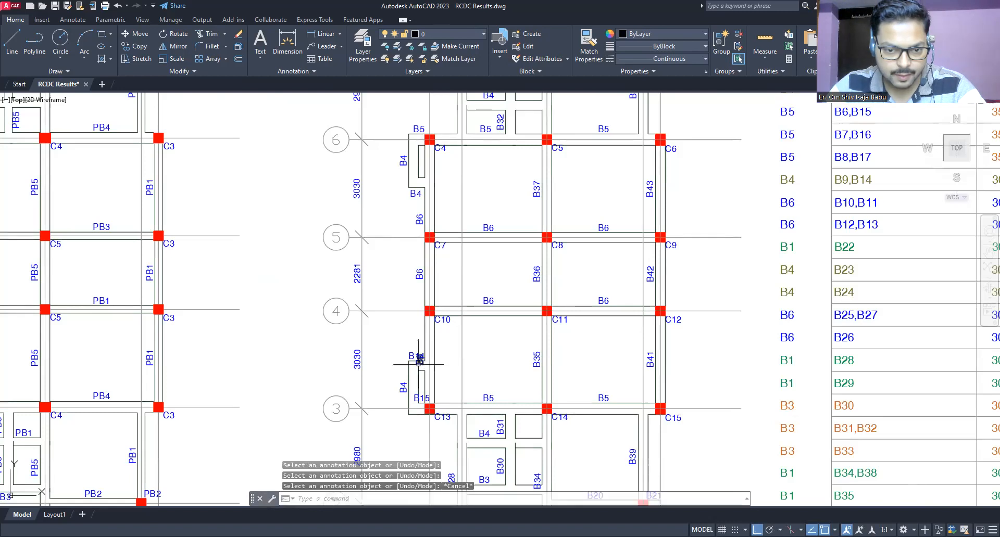
# Move the B6 label between grid lines 3 and 4 upward along grid A, clear of the overlapping B14 label
pyautogui.click(420, 358)
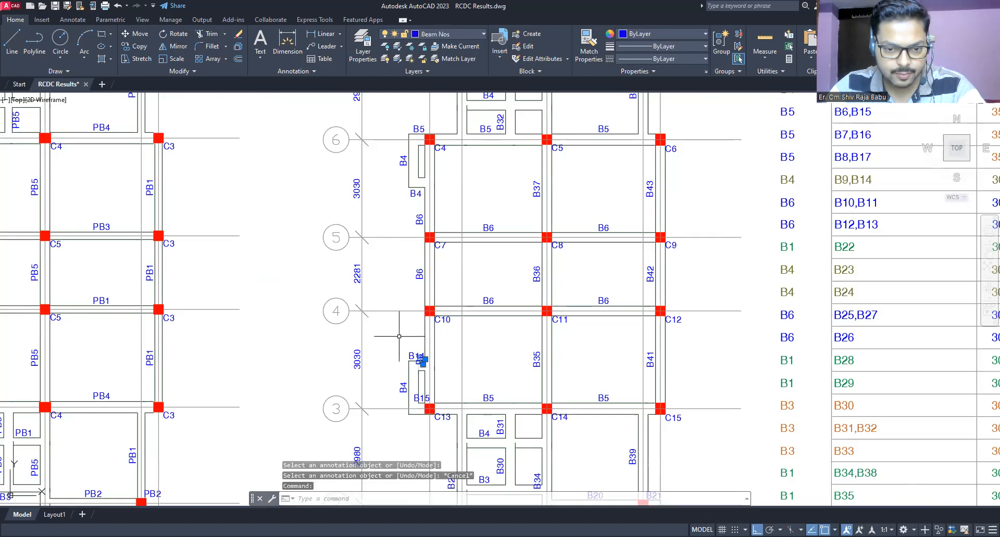
pyautogui.click(139, 34)
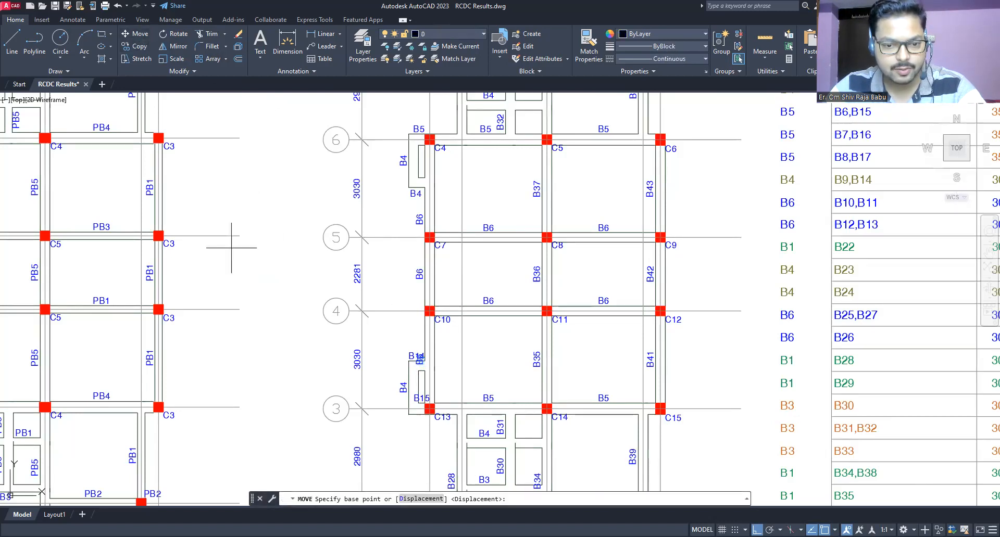
pyautogui.click(253, 254)
pyautogui.press('Escape')
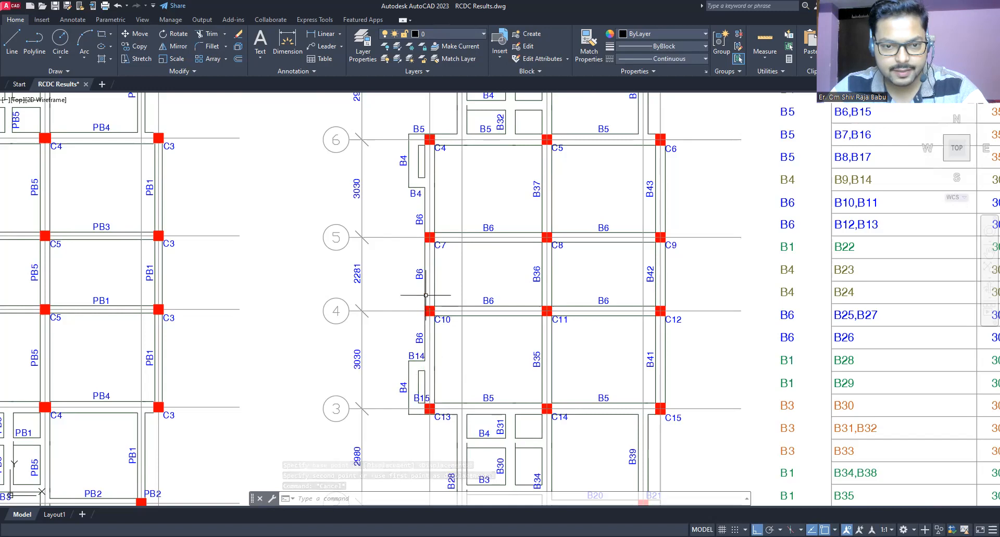
pyautogui.click(421, 401)
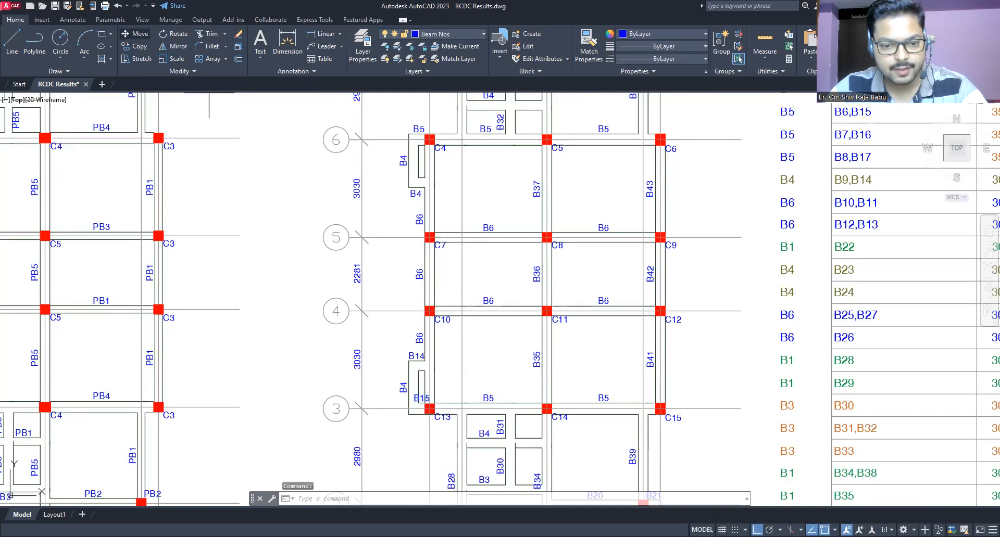
pyautogui.click(140, 33)
pyautogui.click(422, 400)
pyautogui.press('Escape')
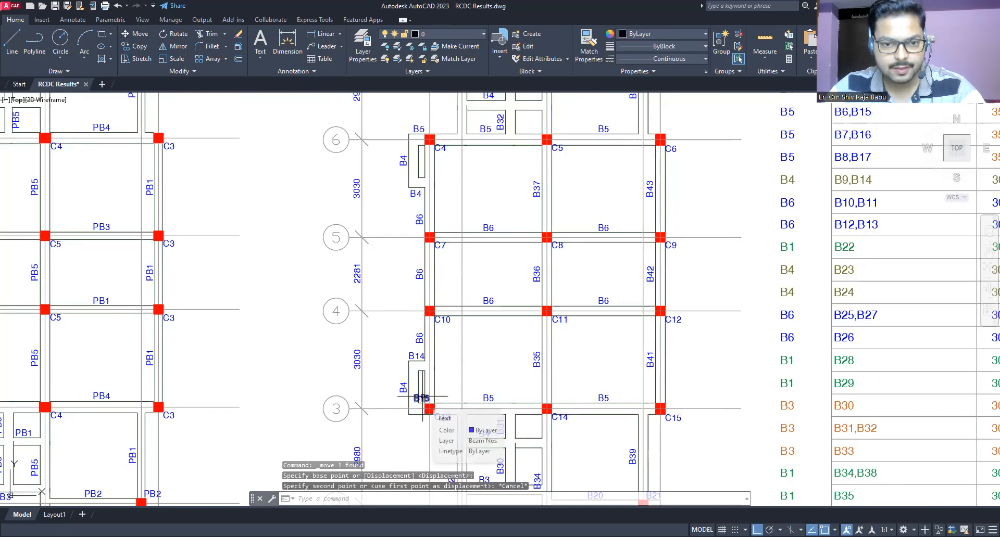
# Delete labels B15 and B14 at the lower projection beside grid A and copy the upper projection's horizontal B4 label to B14's place
pyautogui.click(422, 397)
pyautogui.press('Delete')
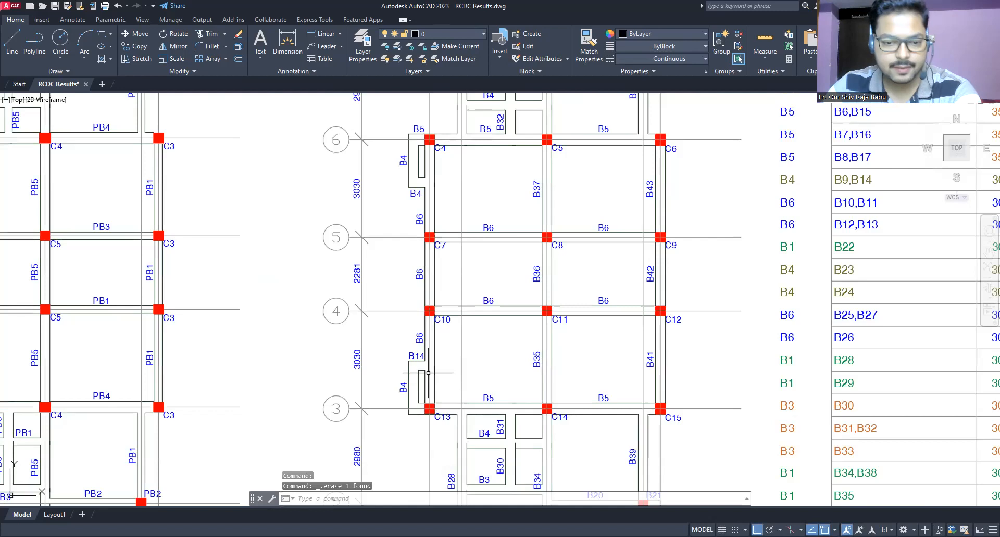
pyautogui.click(416, 194)
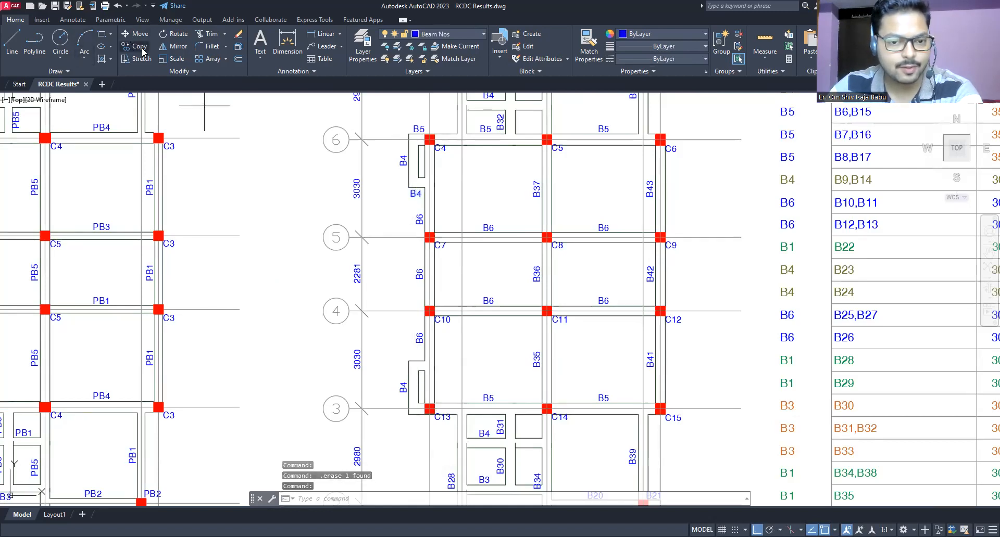
pyautogui.write('co')
pyautogui.press('Return')
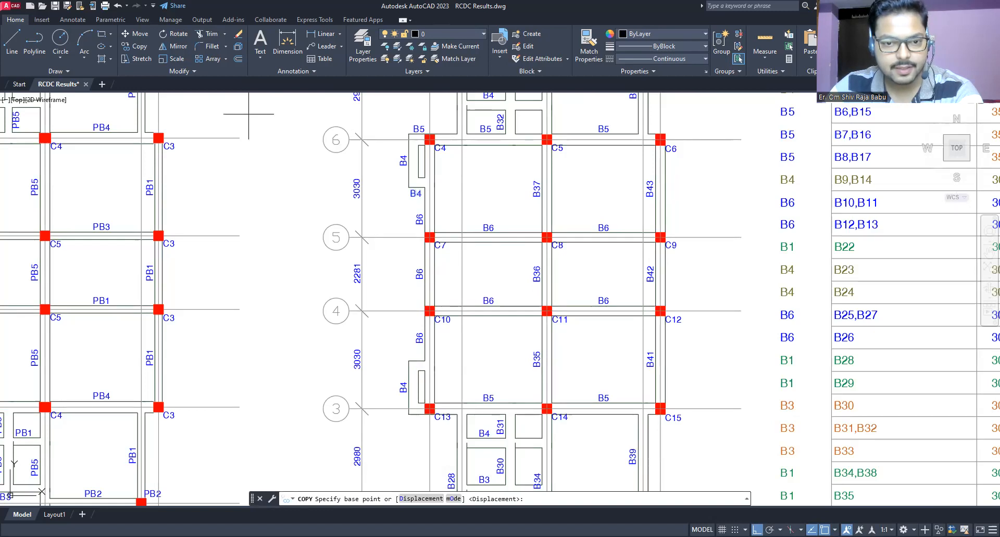
pyautogui.click(415, 193)
pyautogui.click(415, 354)
pyautogui.press('Escape')
# Copy the B5 label from the upper projection at grid line 6 to just below the lower projection beside C13
pyautogui.click(417, 130)
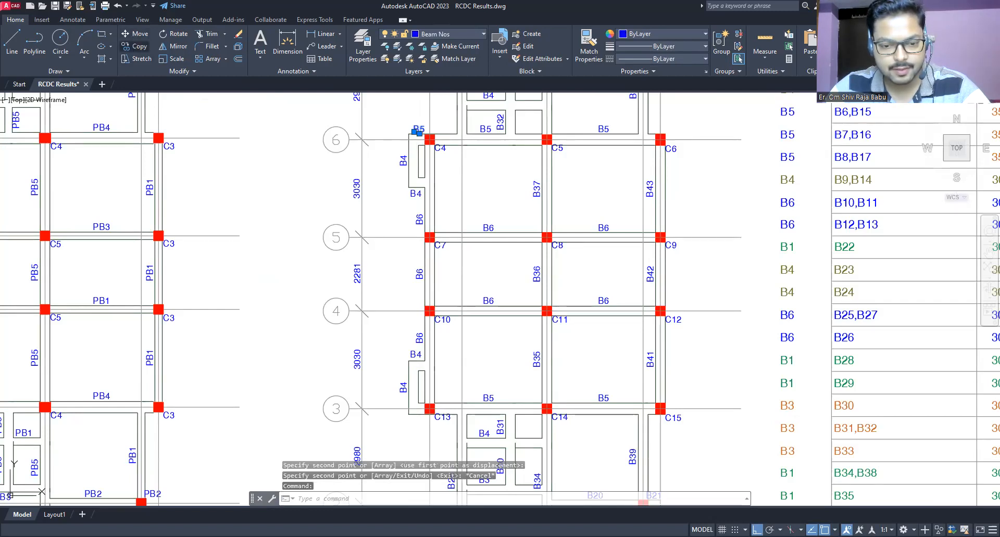
pyautogui.click(419, 130)
pyautogui.click(419, 421)
pyautogui.press('Escape')
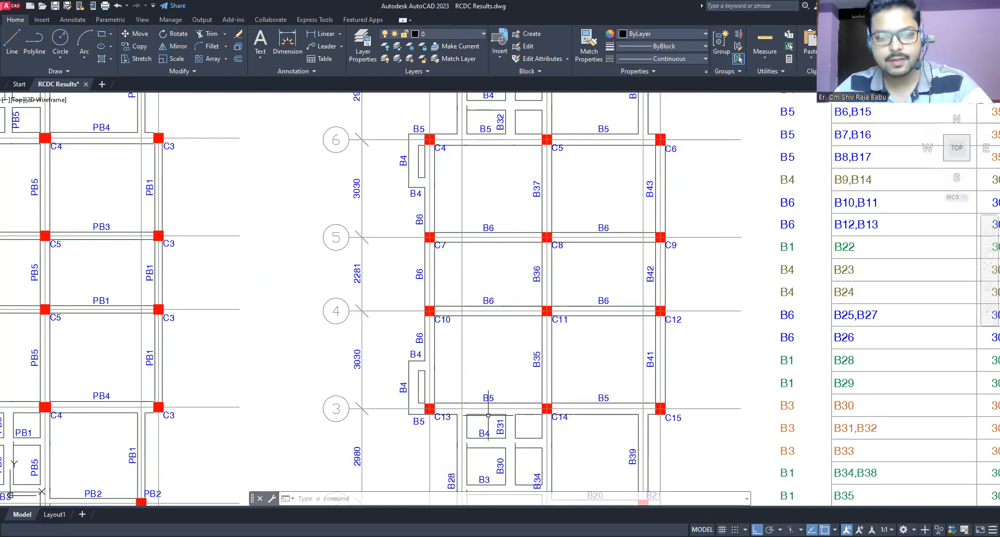
# Relabel the short vertical beams B30 and B31, between grid lines 2 and 3, as B3
pyautogui.moveTo(514, 347); pyautogui.dragTo(448, 314, button='middle')
pyautogui.moveTo(372, 213); pyautogui.dragTo(379, 291, button='middle')
pyautogui.moveTo(417, 416); pyautogui.dragTo(397, 268, button='middle')
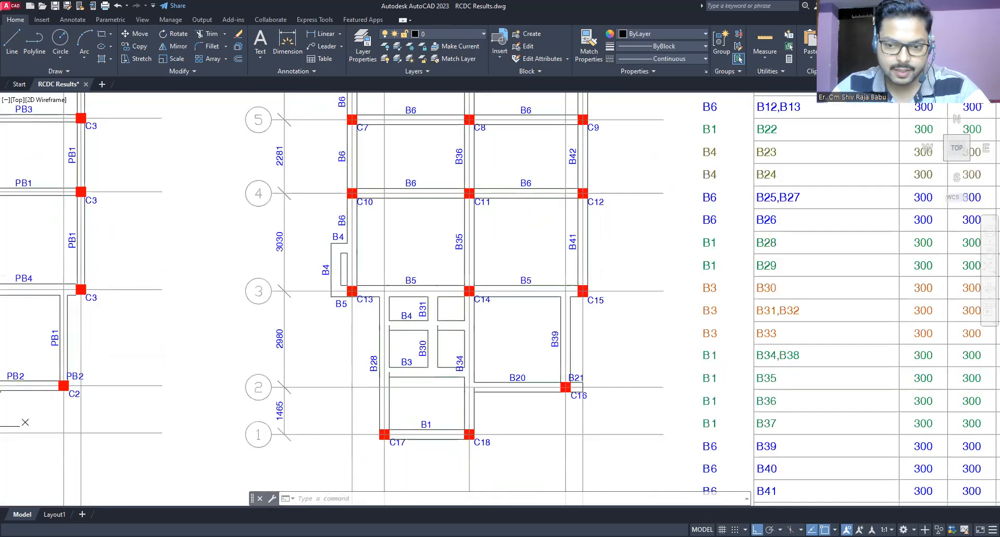
pyautogui.moveTo(396, 331); pyautogui.dragTo(397, 424, button='middle')
pyautogui.scroll(-2, 406, 367)
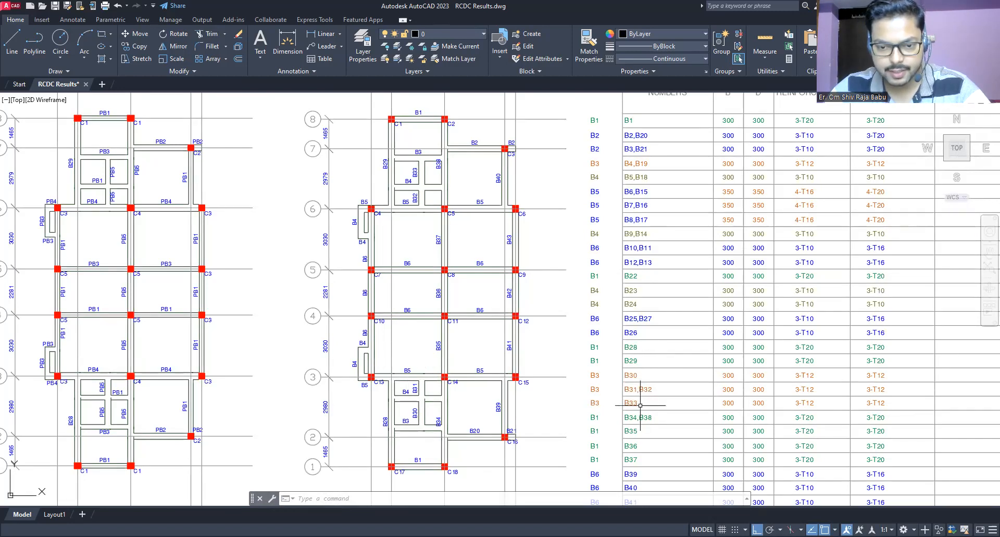
pyautogui.scroll(2, 376, 445)
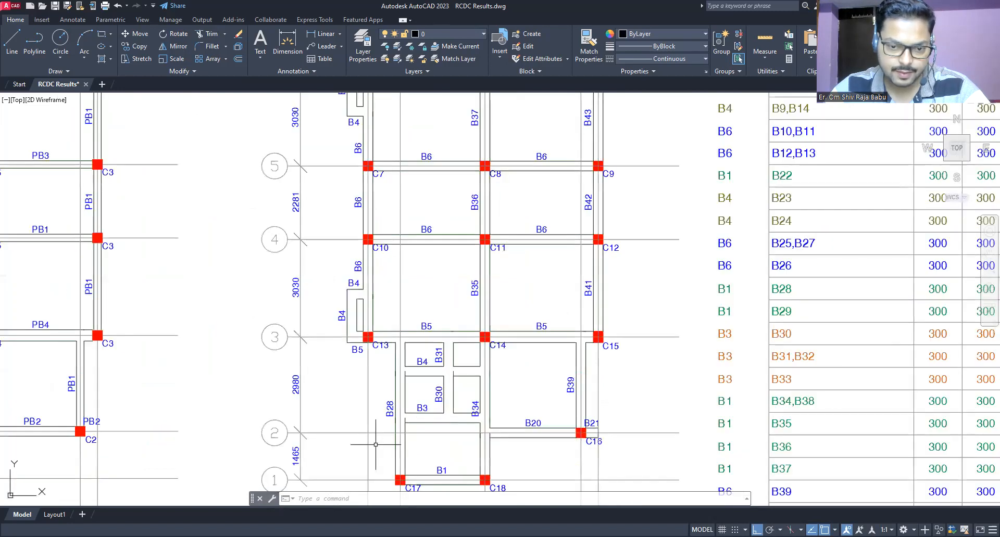
pyautogui.scroll(2, 375, 445)
pyautogui.click(478, 367)
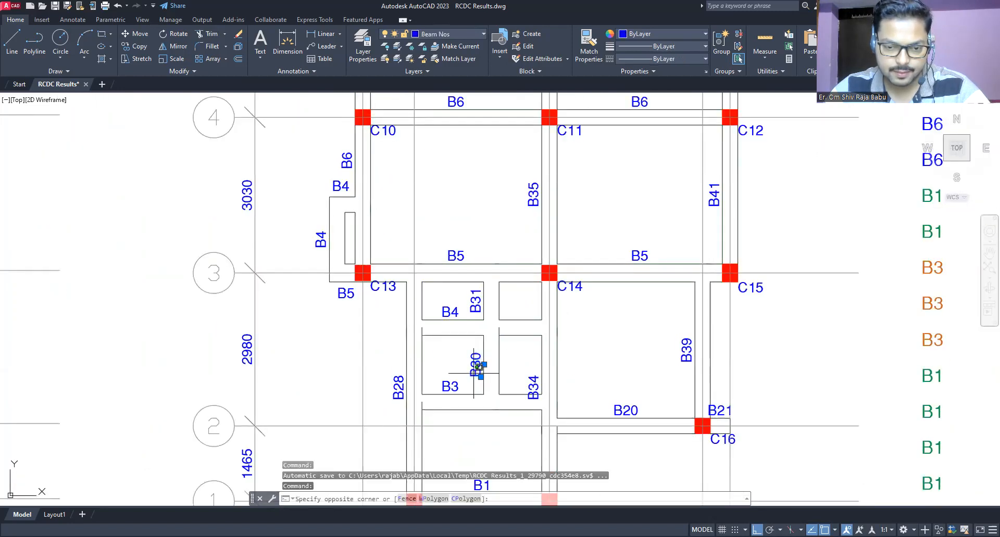
pyautogui.press('Escape')
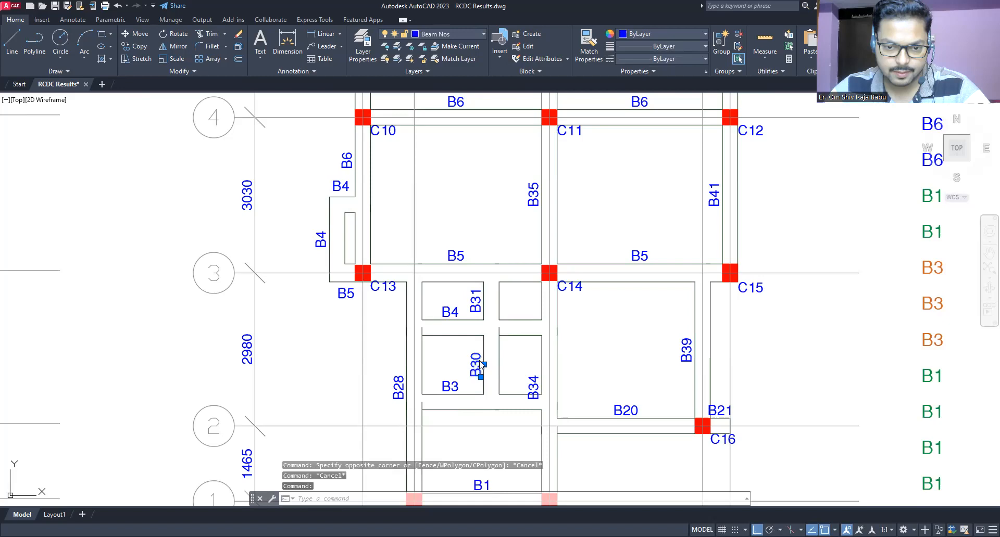
pyautogui.doubleClick(478, 363)
pyautogui.press('BackSpace')
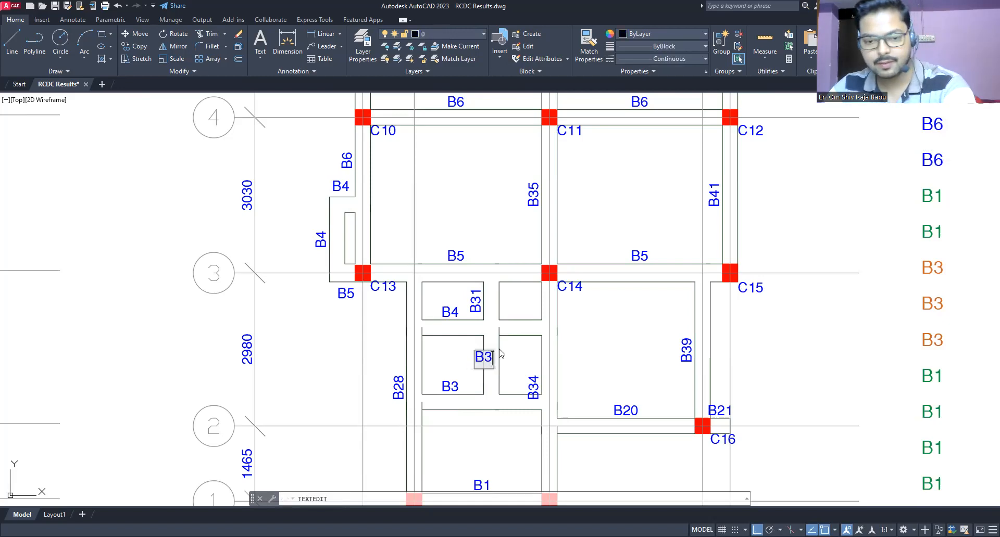
pyautogui.click(427, 352)
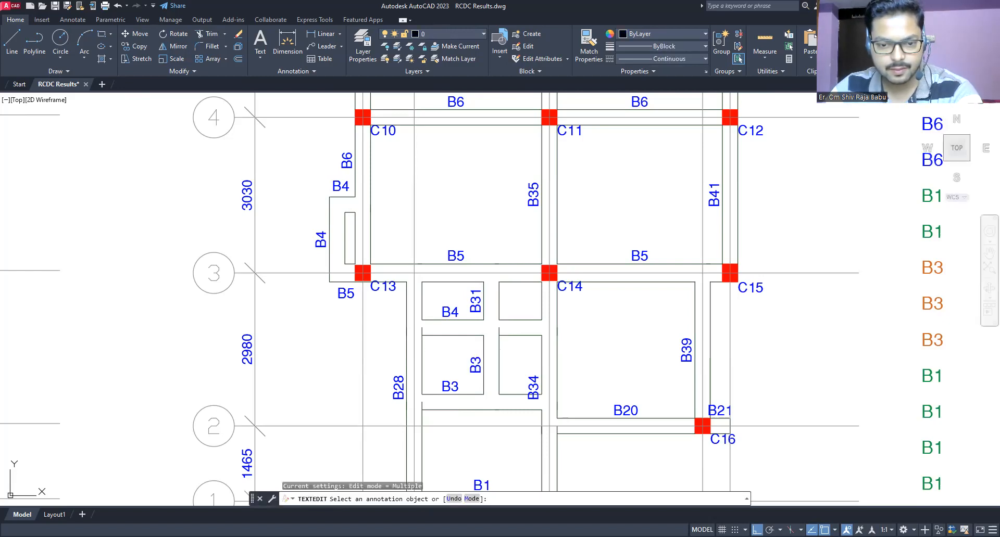
pyautogui.click(484, 303)
pyautogui.press('BackSpace')
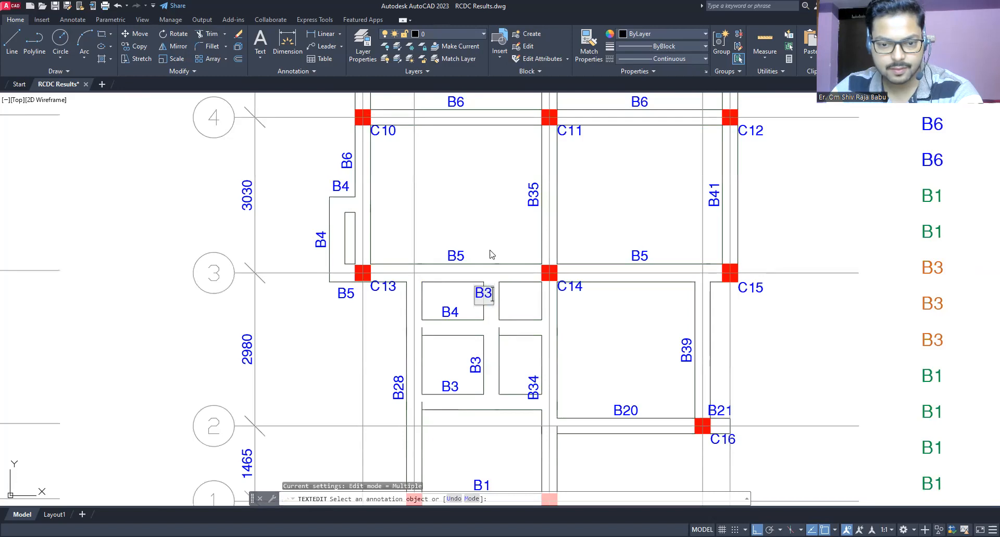
pyautogui.click(551, 270)
# Relabel the short vertical beams B32 and B33, between grid lines 6 and 7, as B3
pyautogui.scroll(-5, 483, 357)
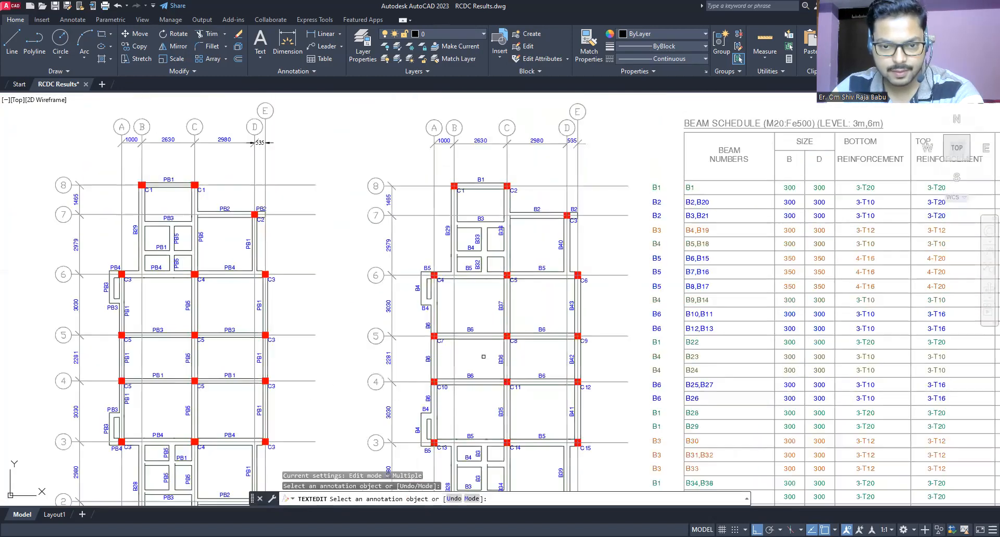
pyautogui.scroll(4, 484, 255)
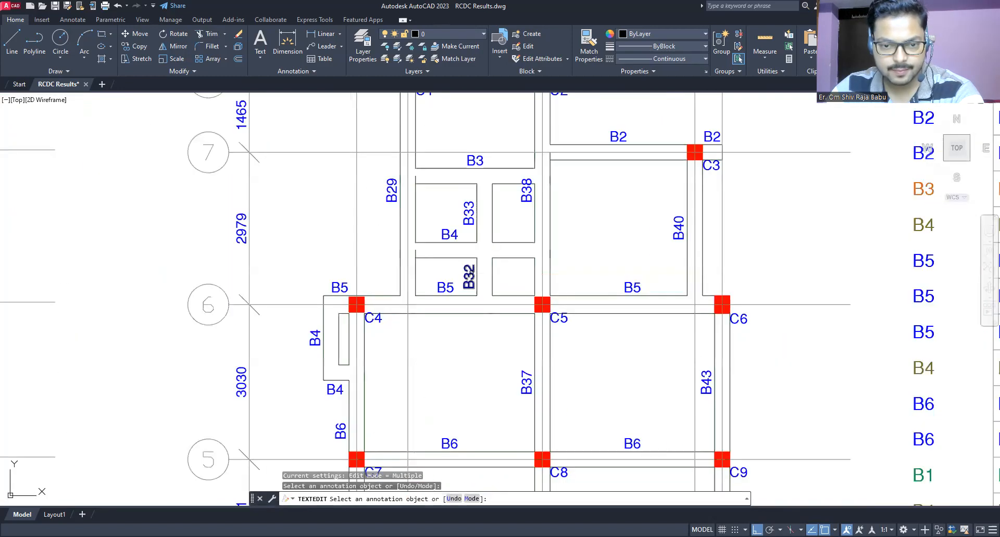
pyautogui.click(471, 272)
pyautogui.press('BackSpace')
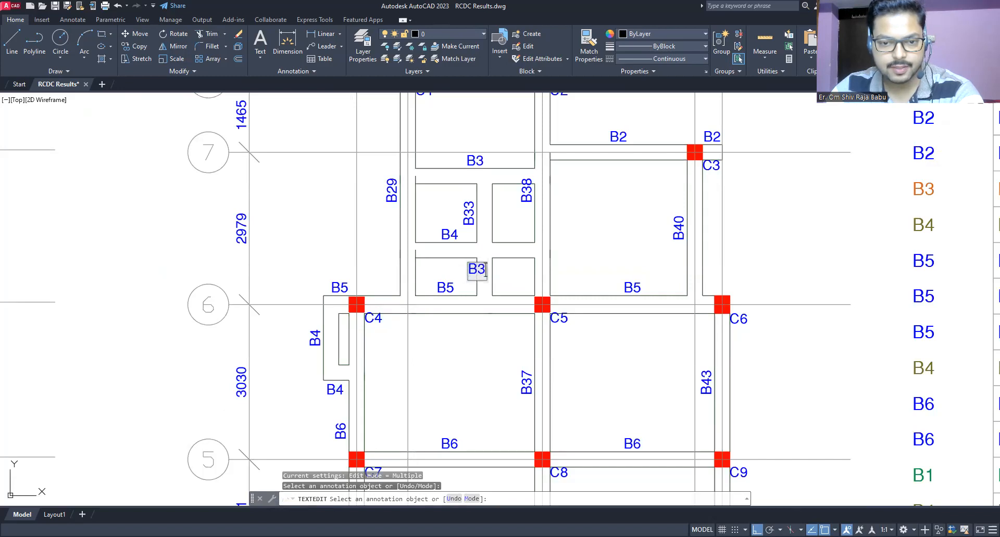
pyautogui.press('Return')
pyautogui.click(476, 163)
pyautogui.press('Return')
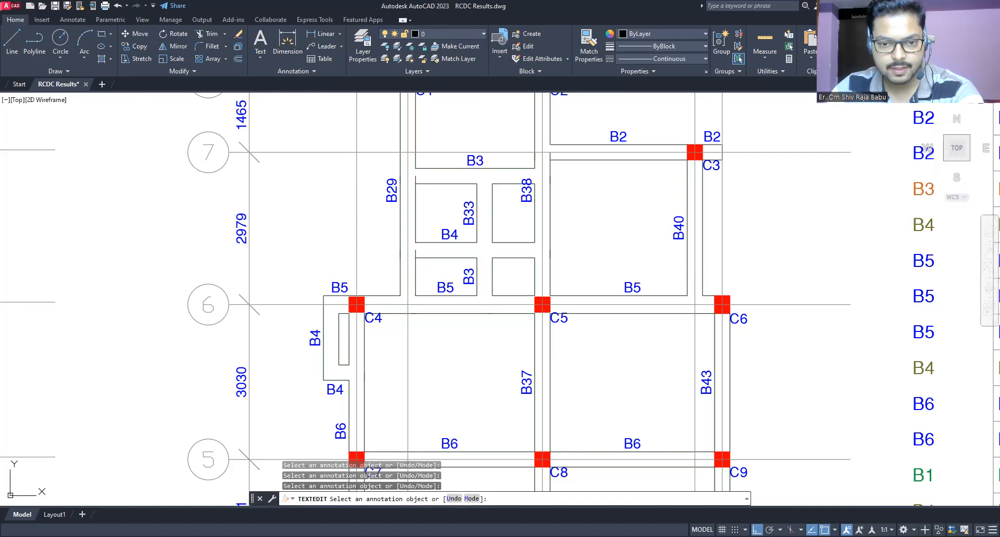
pyautogui.click(480, 212)
pyautogui.press('BackSpace')
pyautogui.press('Return')
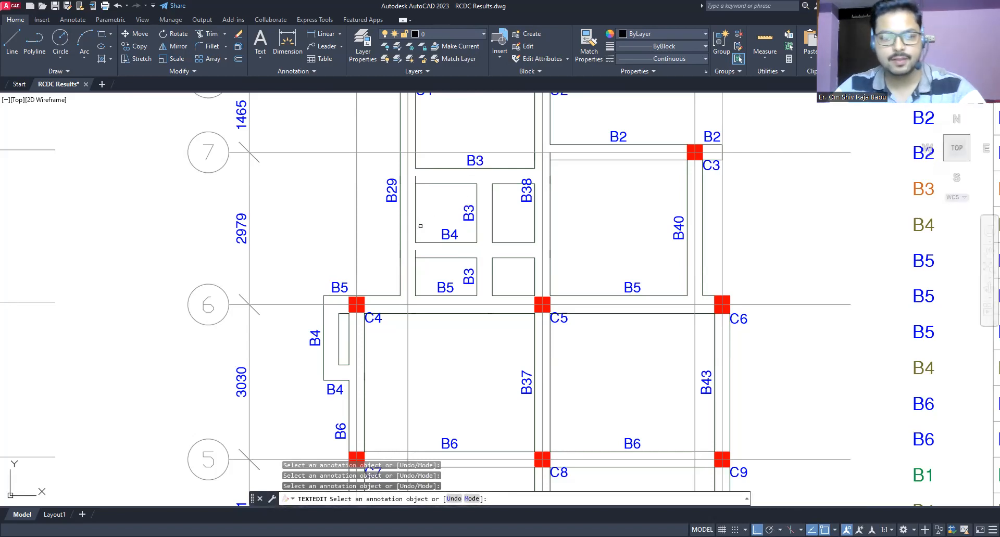
# Relabel vertical beam B34 along grid C, between grid lines 2 and 3, as B1
pyautogui.scroll(-2, 420, 226)
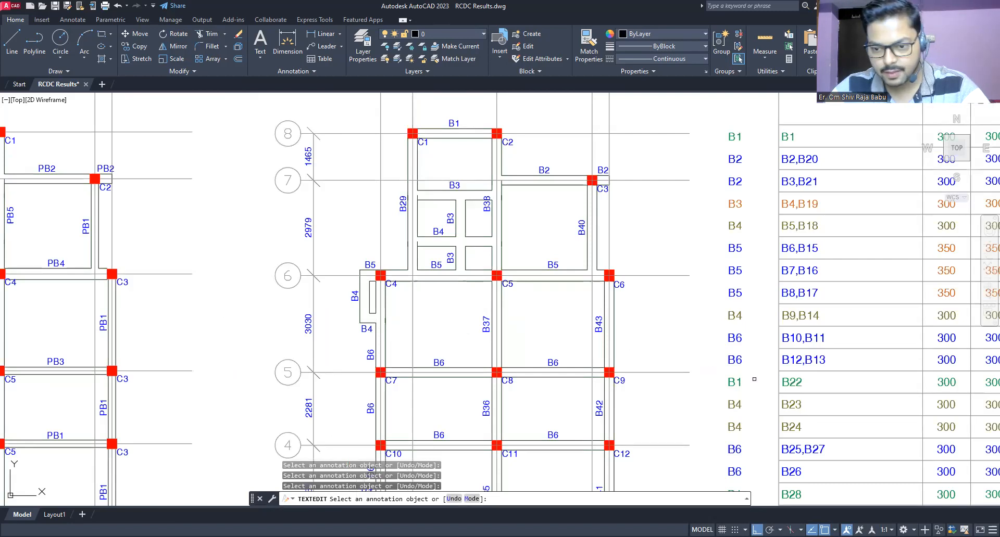
pyautogui.moveTo(787, 416); pyautogui.dragTo(710, 182, button='middle')
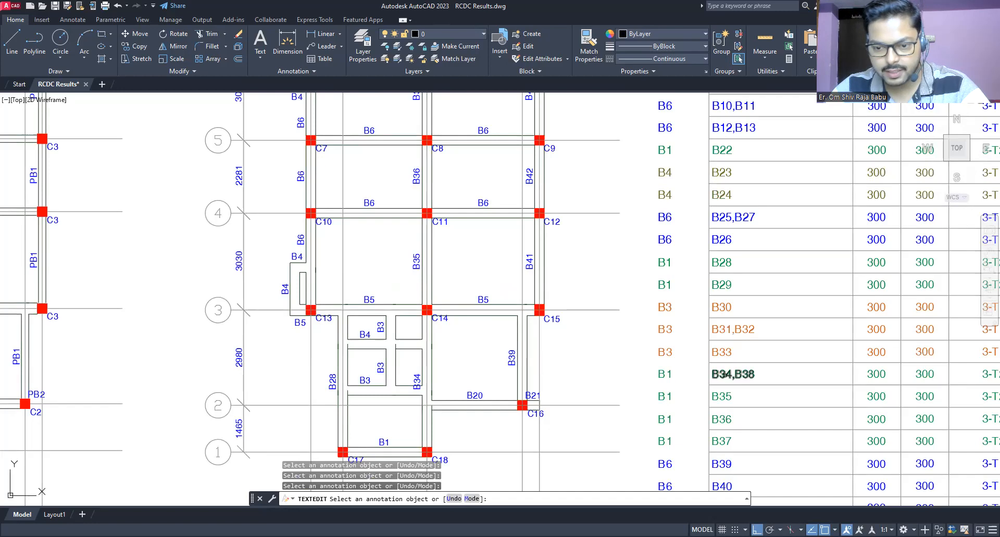
pyautogui.scroll(-3, 646, 366)
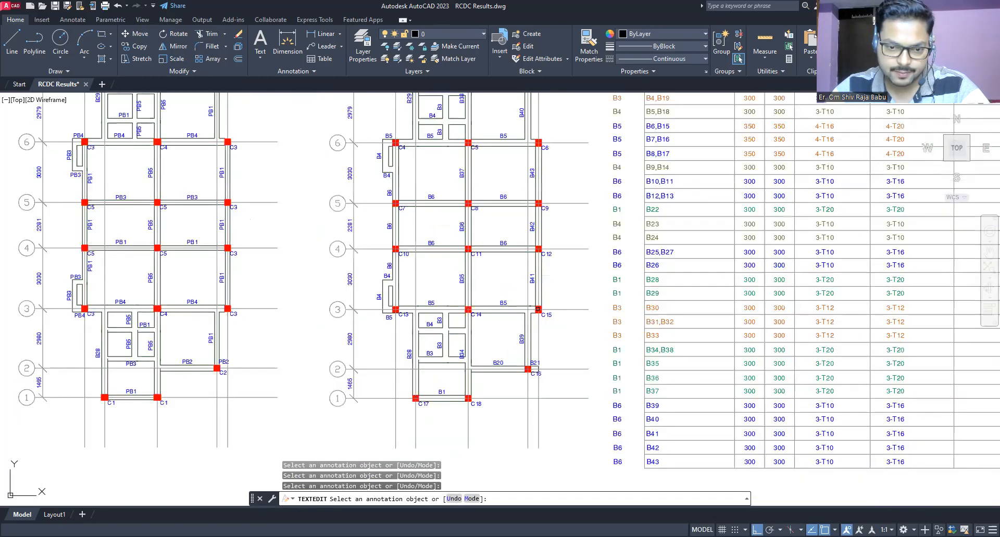
pyautogui.scroll(3, 455, 356)
pyautogui.scroll(2, 454, 357)
pyautogui.press('Escape')
pyautogui.click(463, 359)
pyautogui.doubleClick(475, 349)
pyautogui.write('B1')
pyautogui.doubleClick(469, 359)
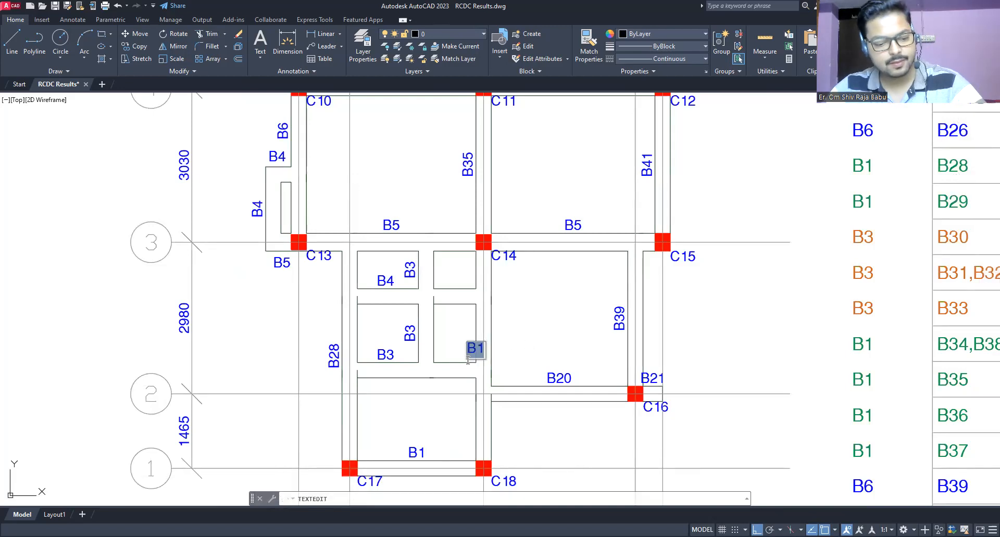
pyautogui.press('Return')
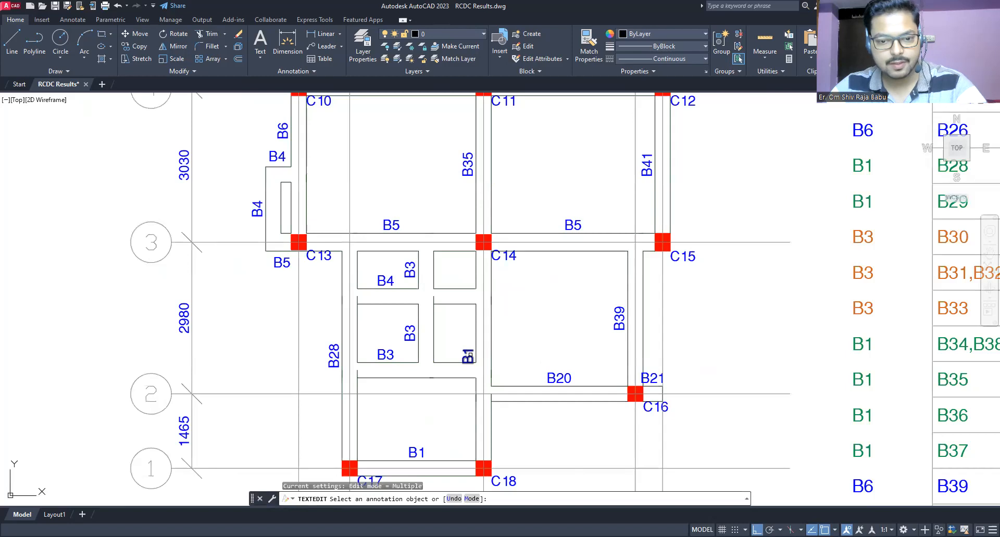
pyautogui.press('Escape')
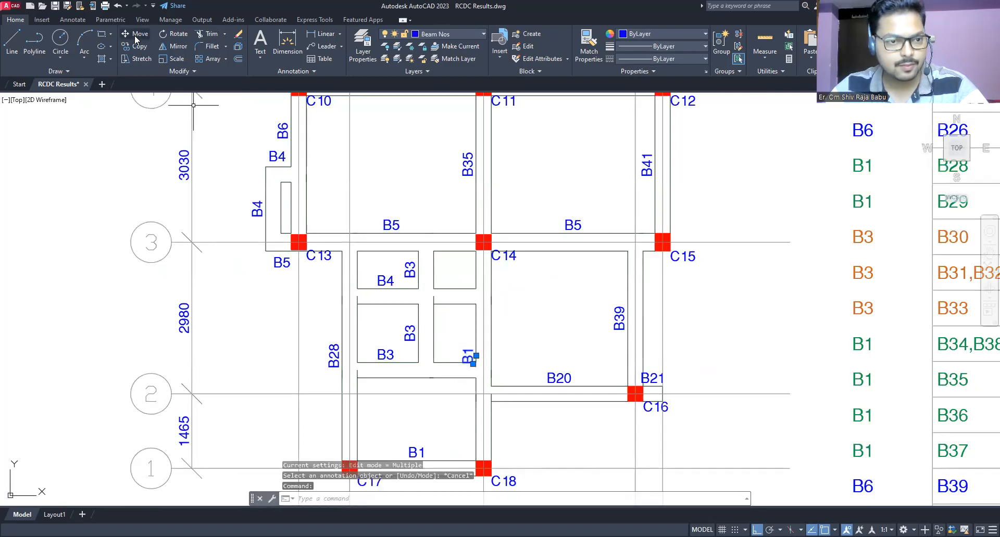
# Move the vertical B1 label between grid lines 2 and 3 slightly upward, clear of the beam line below it
pyautogui.click(136, 34)
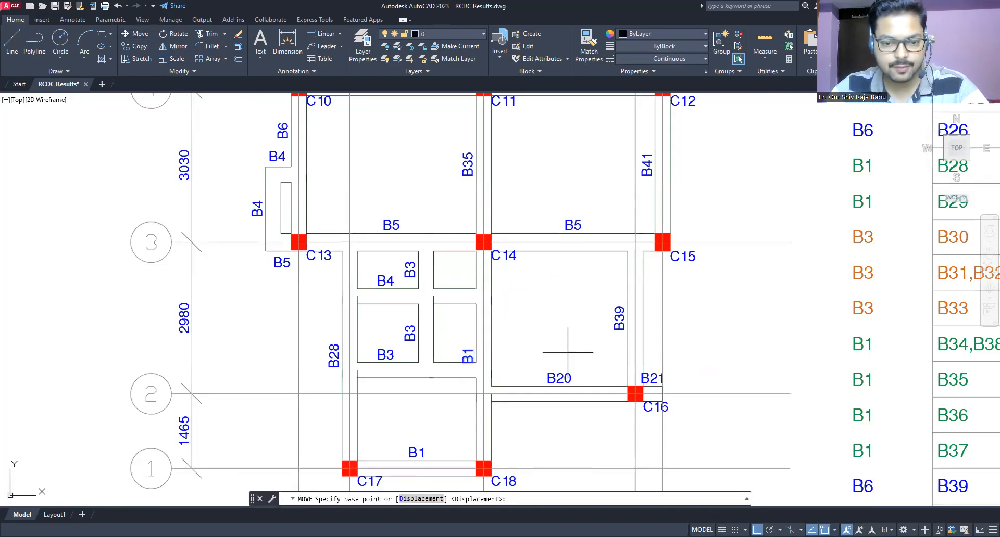
pyautogui.click(540, 331)
pyautogui.press('Escape')
# Relabel vertical beams B35 and B36 along grid C, between grid lines 3 and 5, as B1
pyautogui.scroll(-4, 517, 210)
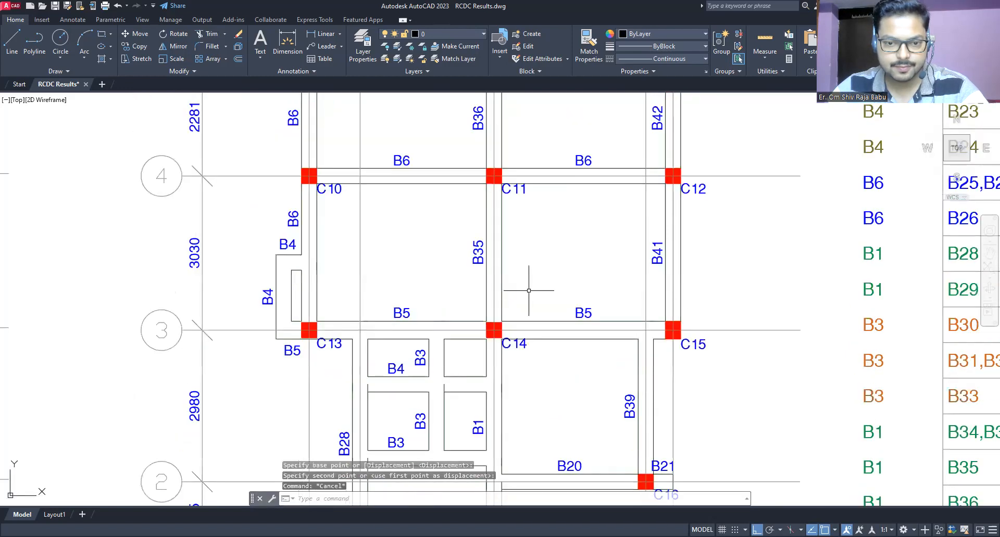
pyautogui.click(495, 268)
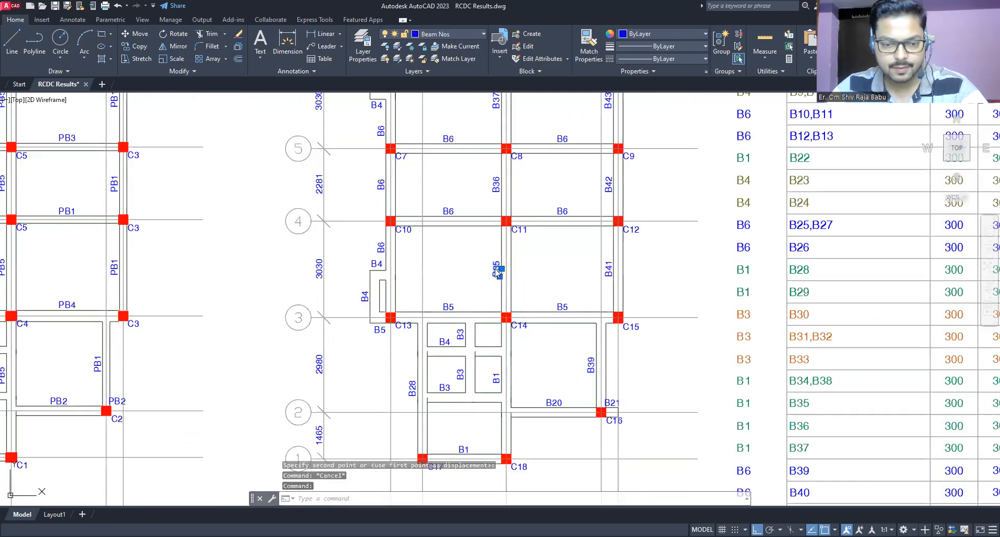
pyautogui.doubleClick(494, 268)
pyautogui.write('B1')
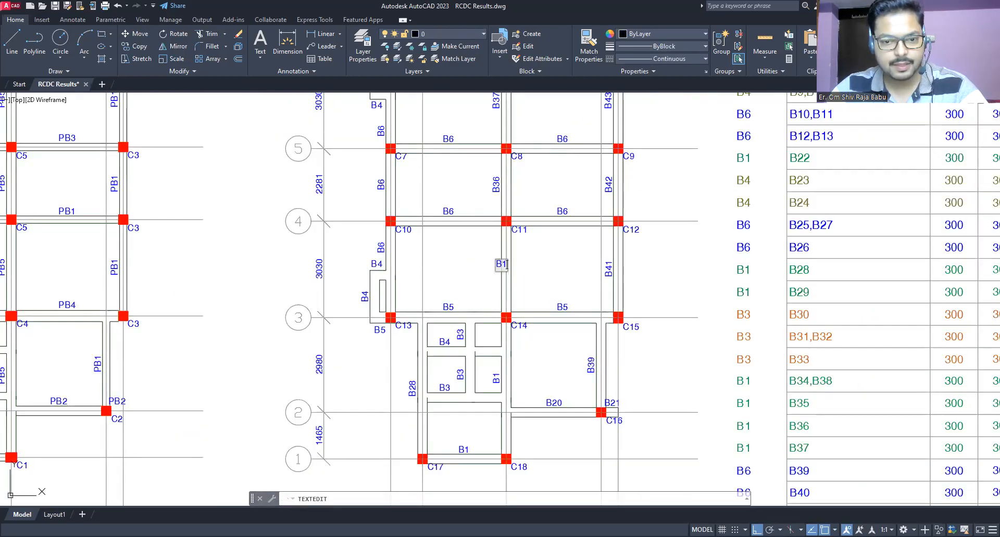
pyautogui.press('Return')
pyautogui.click(497, 190)
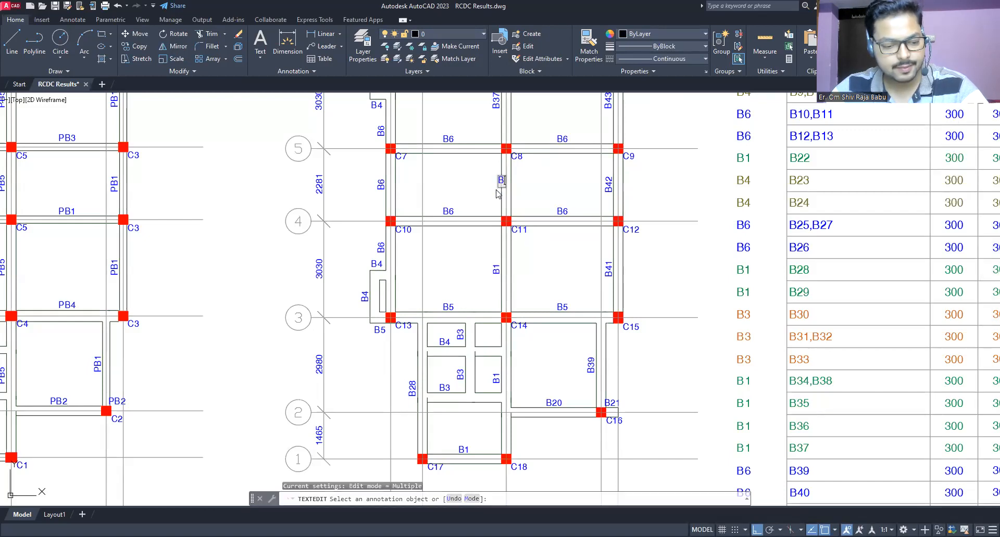
pyautogui.write('B1')
pyautogui.press('Return')
# Relabel vertical beams B37 and B38 along grid C, between grid lines 5 and 7, as B1
pyautogui.moveTo(490, 186); pyautogui.dragTo(490, 300, button='middle')
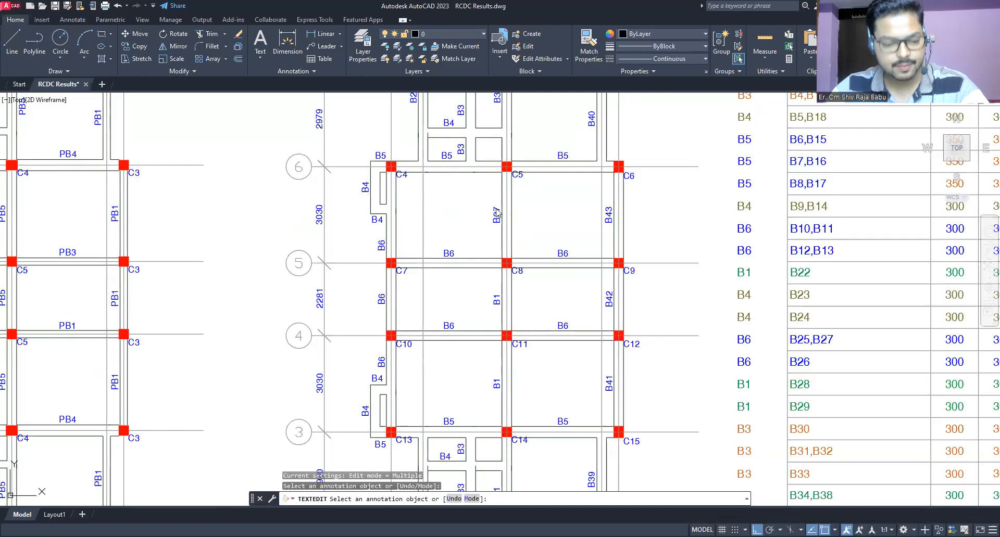
pyautogui.scroll(-3, 496, 206)
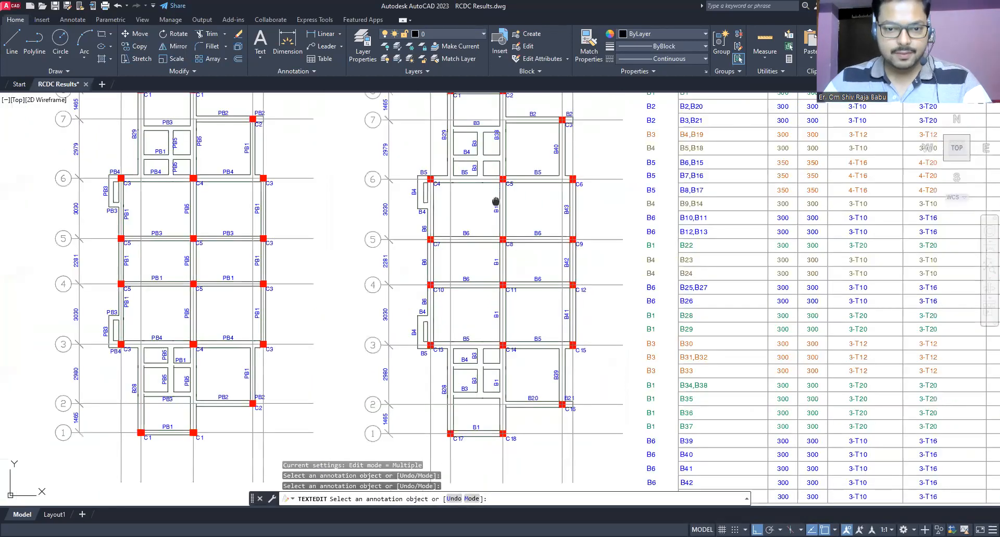
pyautogui.scroll(2, 495, 201)
pyautogui.scroll(2, 496, 198)
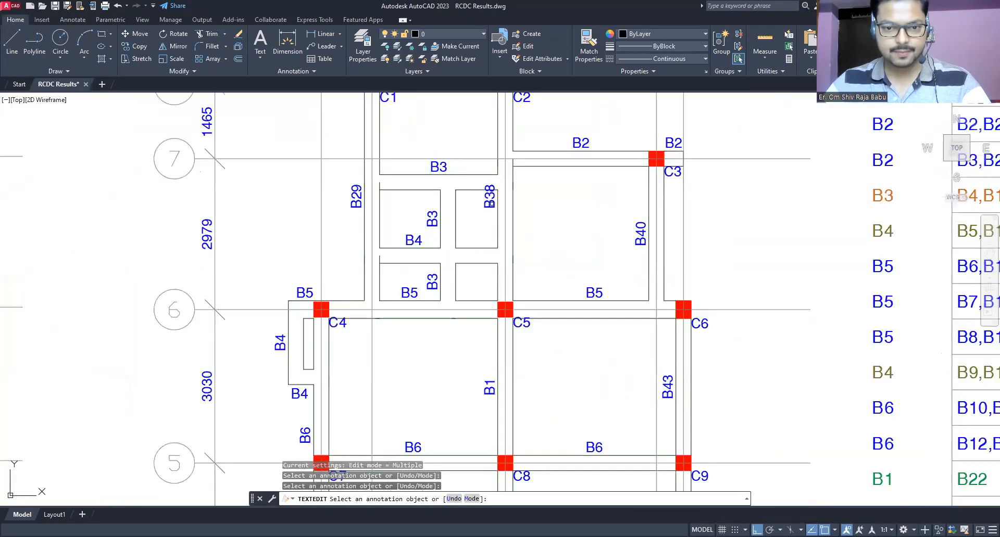
pyautogui.click(492, 203)
pyautogui.write('B1')
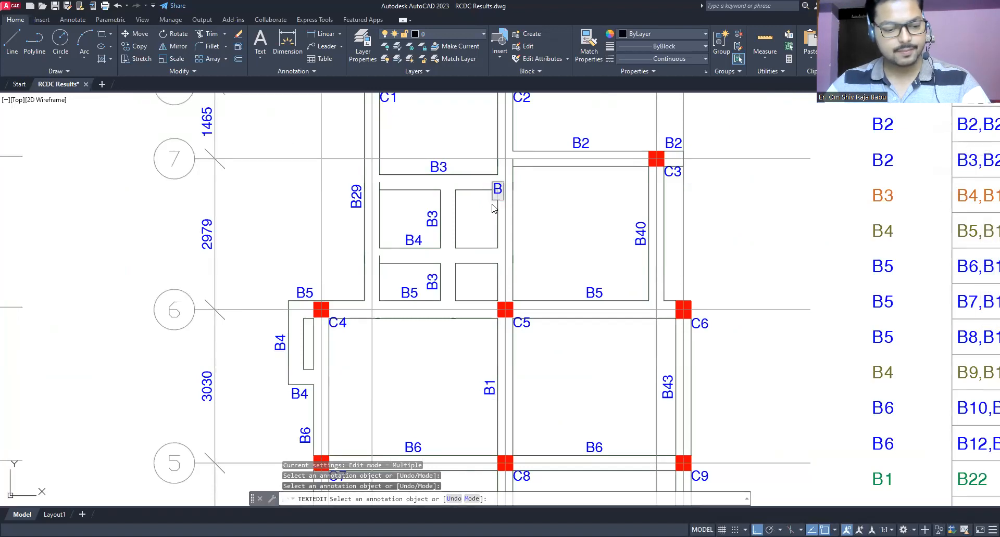
pyautogui.press('Return')
pyautogui.moveTo(483, 226); pyautogui.dragTo(510, 306, button='middle')
pyautogui.press('Escape')
# Move the vertical B1 label just below grid line 7 upward, into the bay between grid lines 7 and 8
pyautogui.click(517, 278)
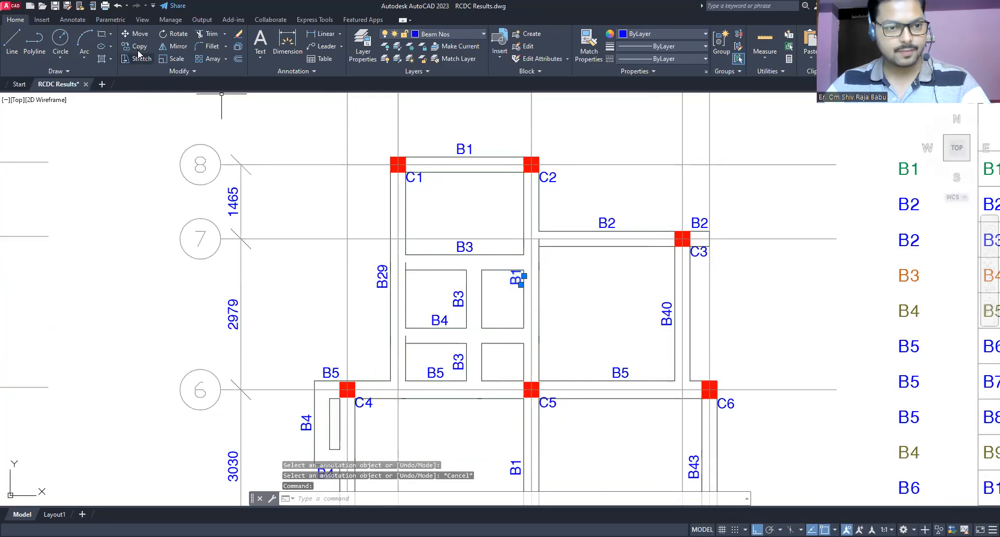
pyautogui.click(135, 35)
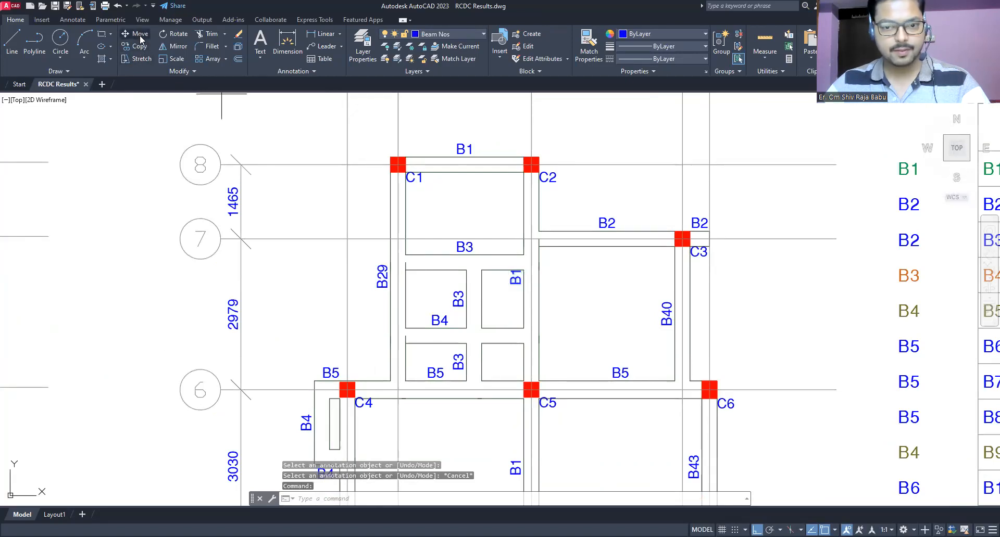
pyautogui.click(612, 190)
pyautogui.click(598, 130)
pyautogui.press('Escape')
# Relabel vertical beam B39 along grid D, between grid lines 2 and 3, as B6
pyautogui.scroll(-5, 476, 190)
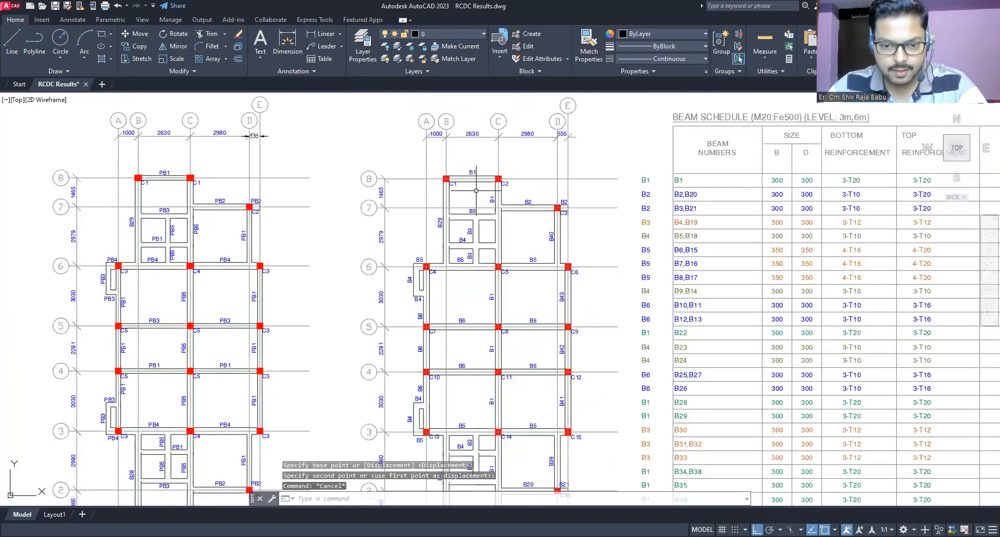
pyautogui.moveTo(552, 253); pyautogui.dragTo(488, 189, button='middle')
pyautogui.moveTo(621, 312); pyautogui.dragTo(598, 238, button='middle')
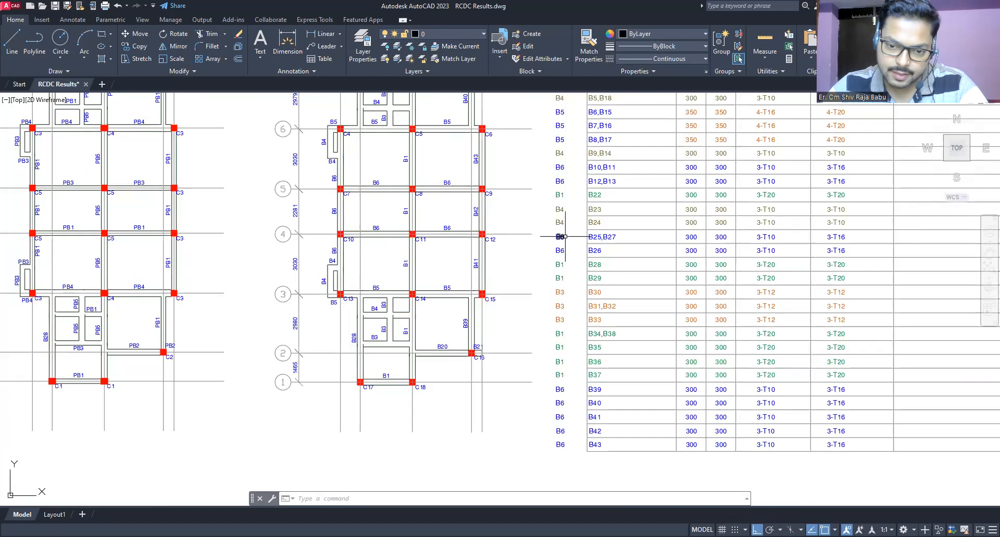
pyautogui.scroll(4, 461, 331)
pyautogui.click(479, 314)
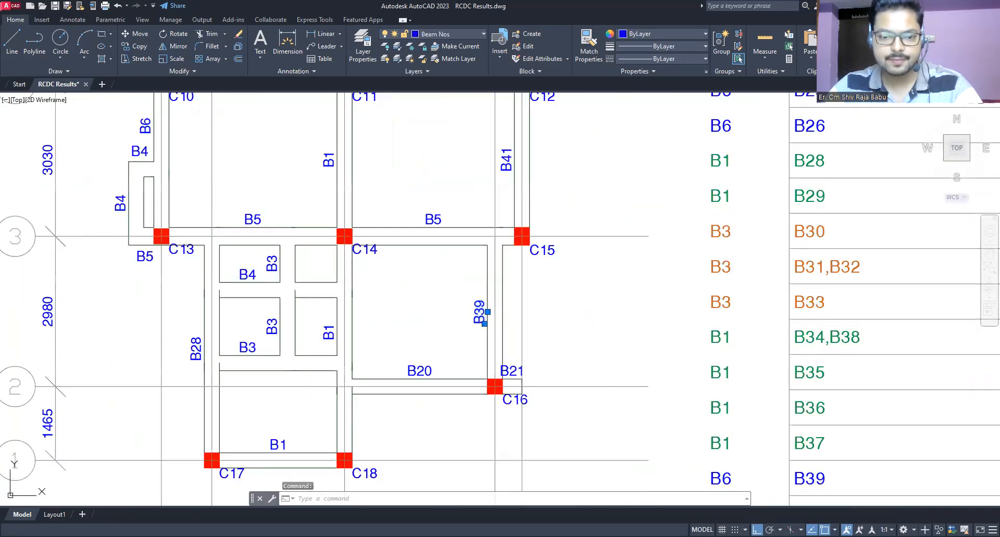
pyautogui.doubleClick(478, 312)
pyautogui.press('Escape')
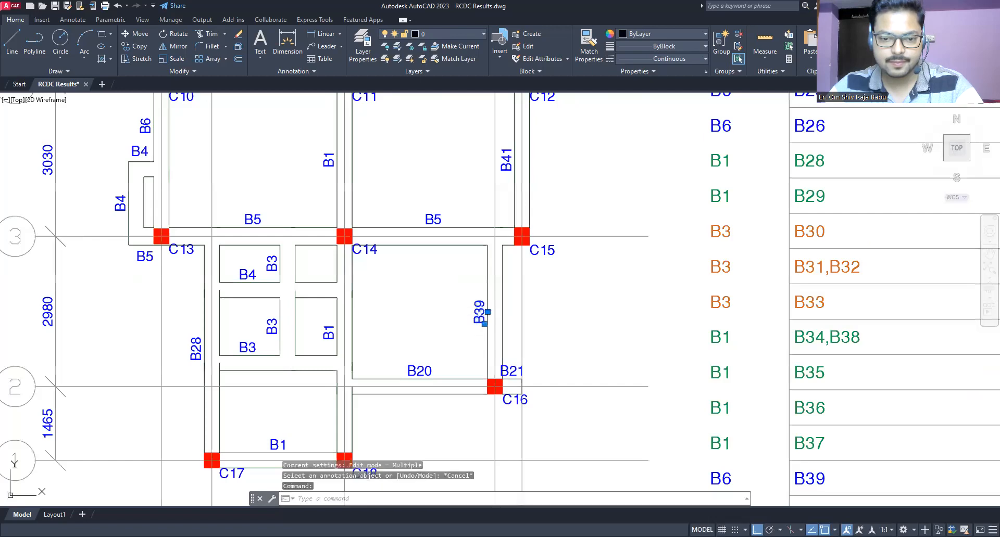
pyautogui.doubleClick(481, 311)
pyautogui.write('B6')
pyautogui.hotkey('ctrl', 'a')
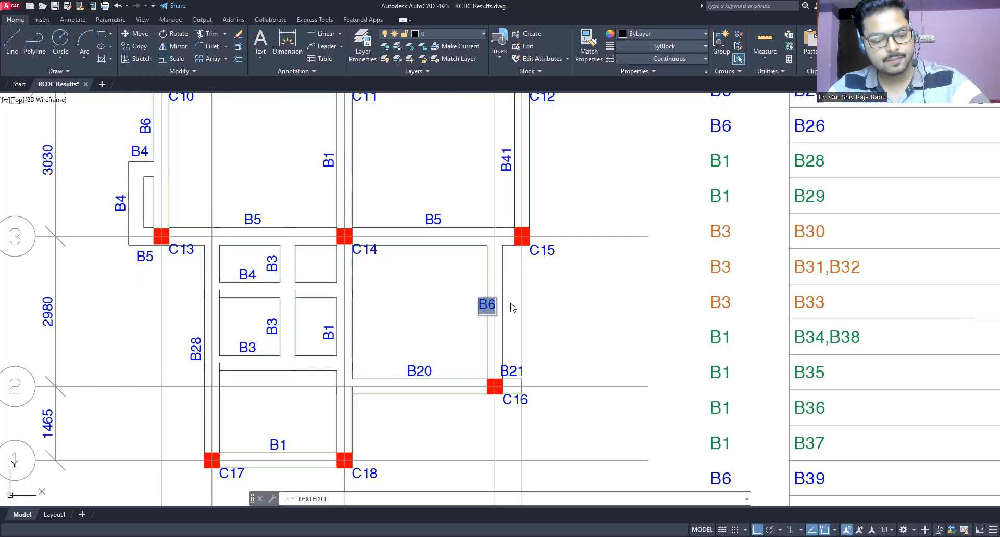
pyautogui.press('Return')
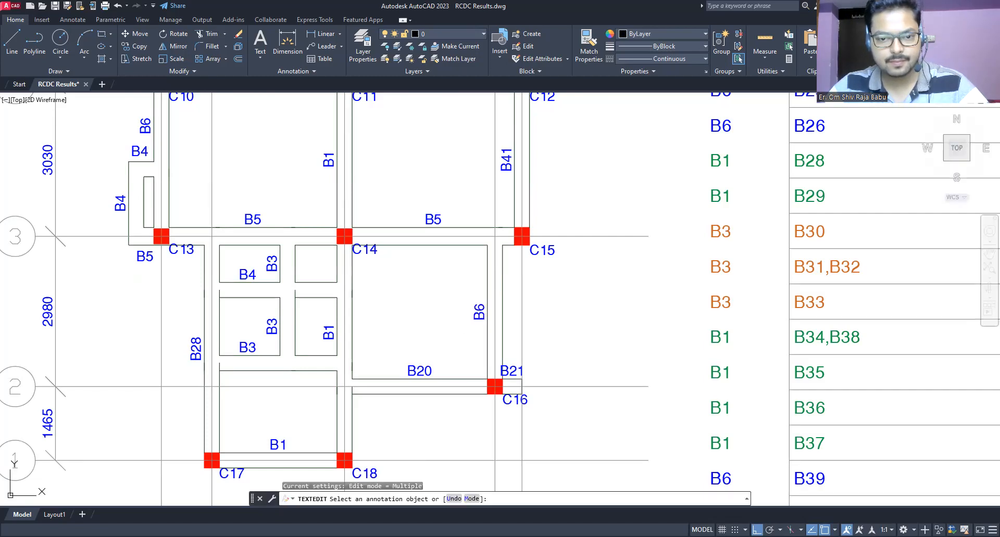
# Relabel vertical beams B41 and B42 along grid E, between grid lines 3 and 5, as B6
pyautogui.click(506, 166)
pyautogui.write('B6')
pyautogui.press('Return')
pyautogui.moveTo(467, 243); pyautogui.dragTo(467, 525, button='middle')
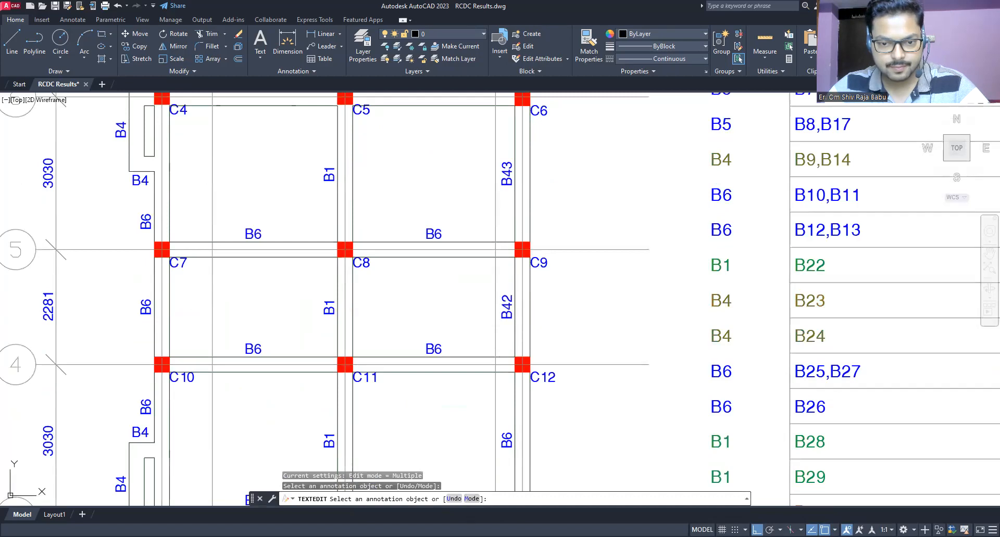
pyautogui.click(506, 307)
pyautogui.write('B6')
pyautogui.press('Return')
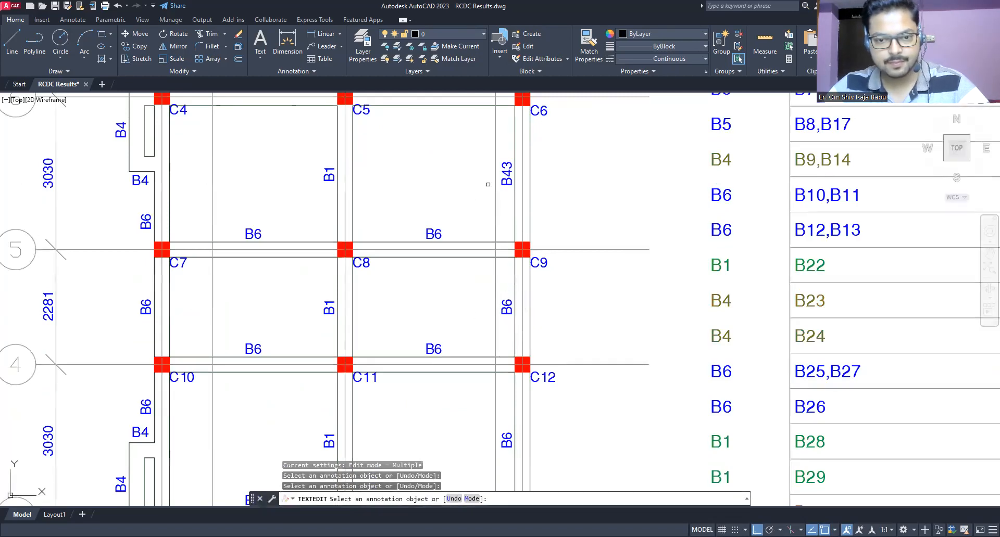
# Relabel vertical beam B43, between grid lines 5 and 6, and beam B40, between grid lines 6 and 7, as B6
pyautogui.click(507, 173)
pyautogui.write('B6')
pyautogui.press('Return')
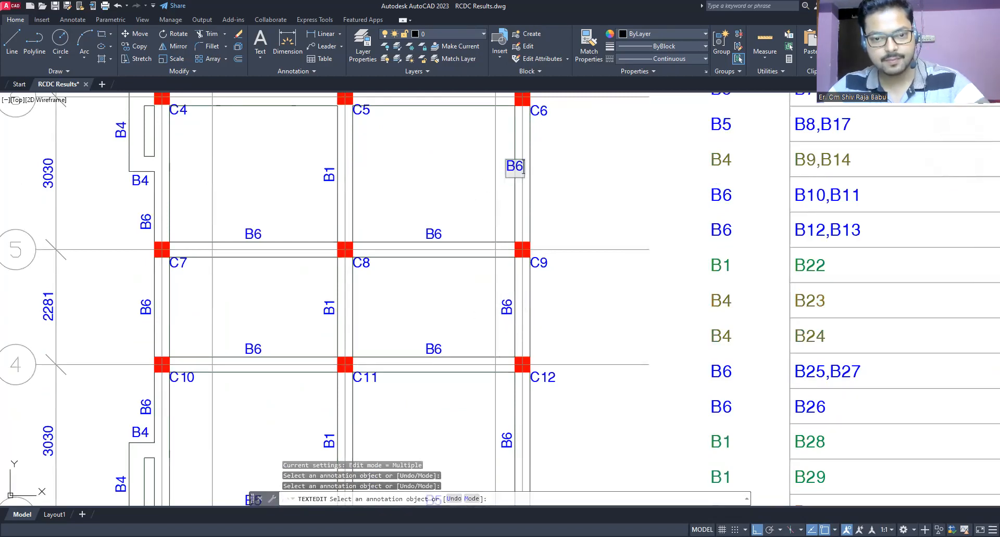
pyautogui.moveTo(469, 205); pyautogui.dragTo(471, 383, button='middle')
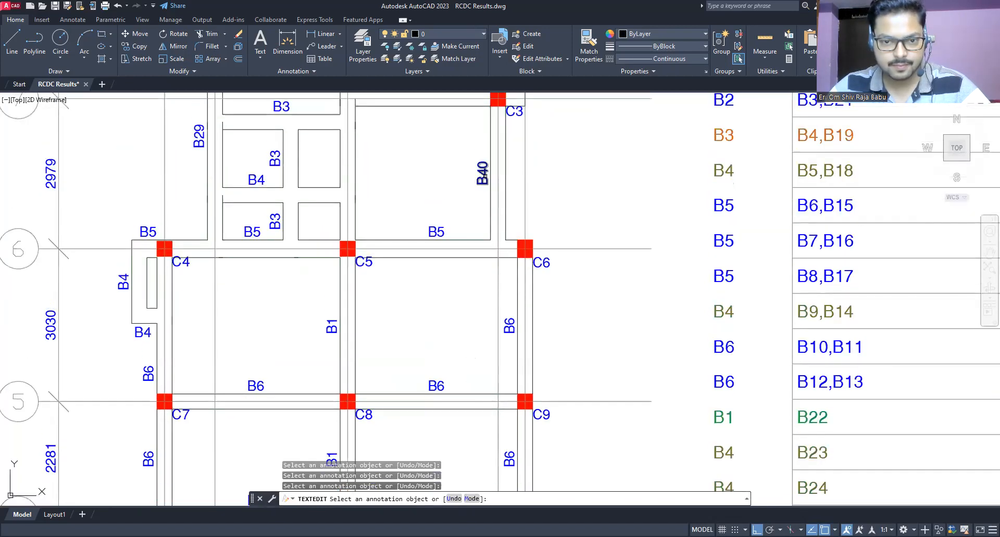
pyautogui.click(484, 177)
pyautogui.write('B6')
pyautogui.press('Return')
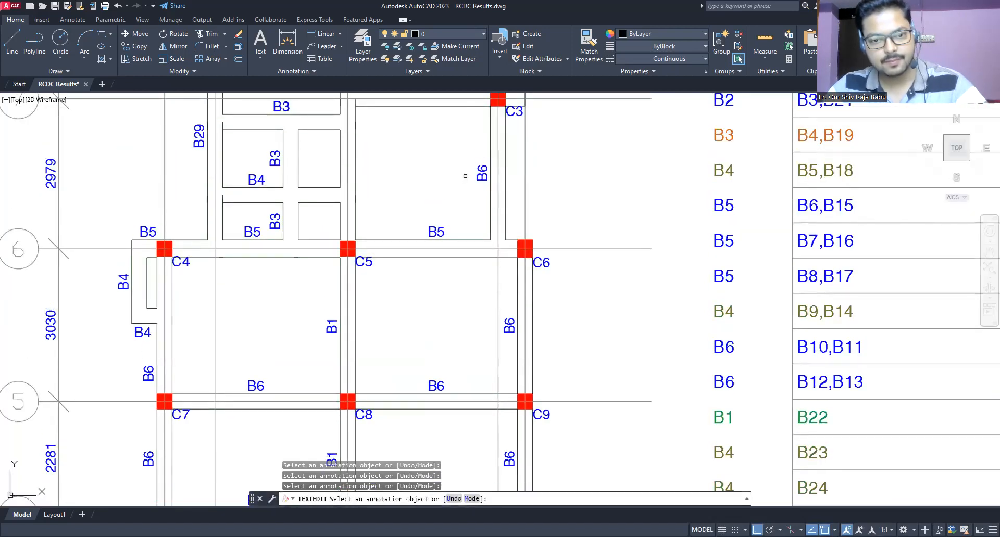
# Finish the text editing and select columns C1, C2 and C3 with their labels in the floor beam plan
pyautogui.scroll(-2, 453, 212)
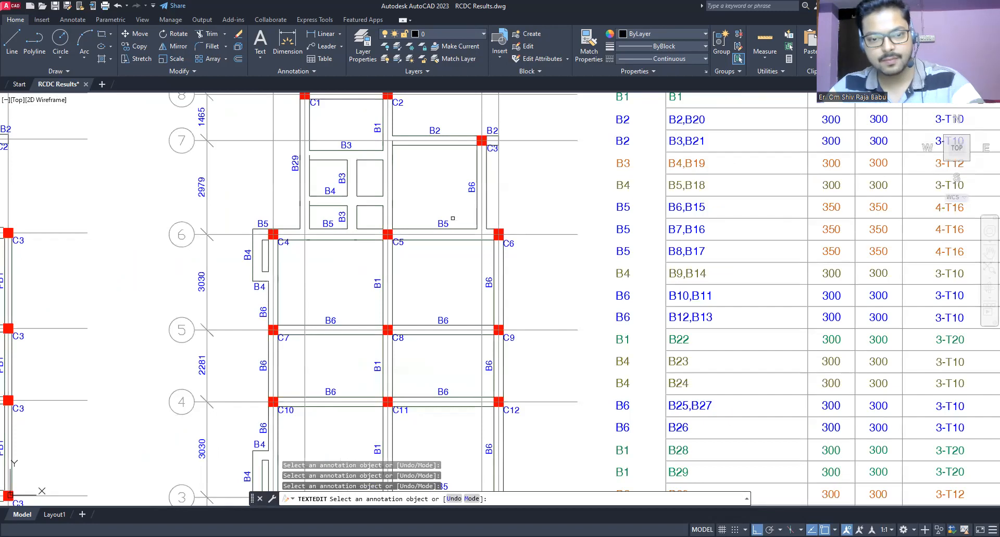
pyautogui.scroll(-3, 452, 218)
pyautogui.moveTo(449, 236)
pyautogui.mouseDown(button='middle')
pyautogui.moveTo(442, 192)
pyautogui.moveTo(454, 247)
pyautogui.mouseUp(button='middle')
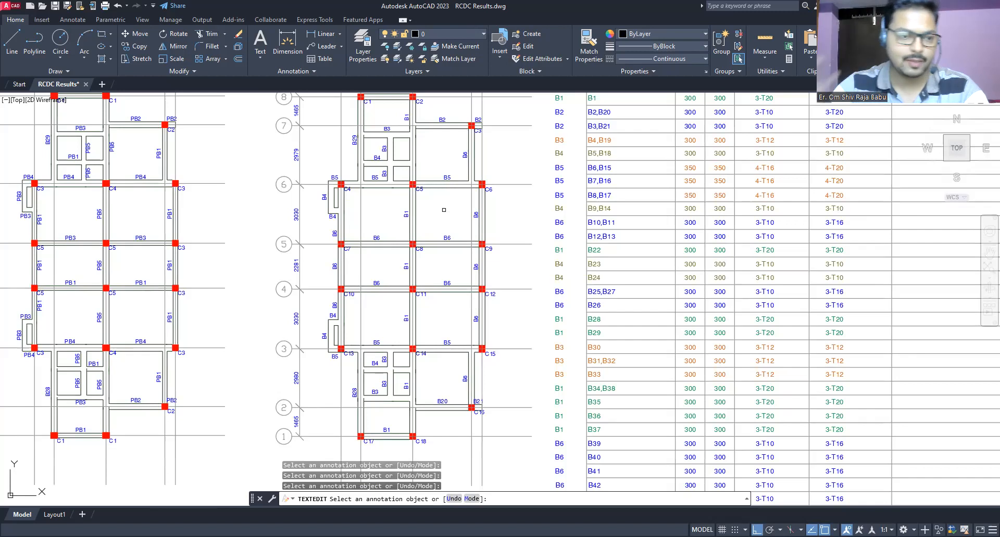
pyautogui.moveTo(426, 185)
pyautogui.mouseDown(button='middle')
pyautogui.moveTo(471, 216)
pyautogui.moveTo(522, 231)
pyautogui.mouseUp(button='middle')
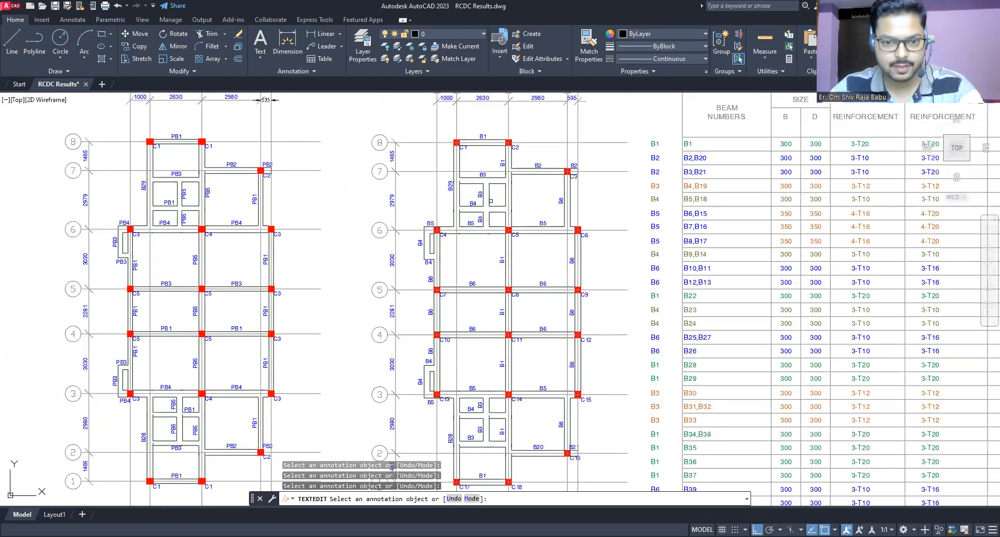
pyautogui.scroll(2, 479, 113)
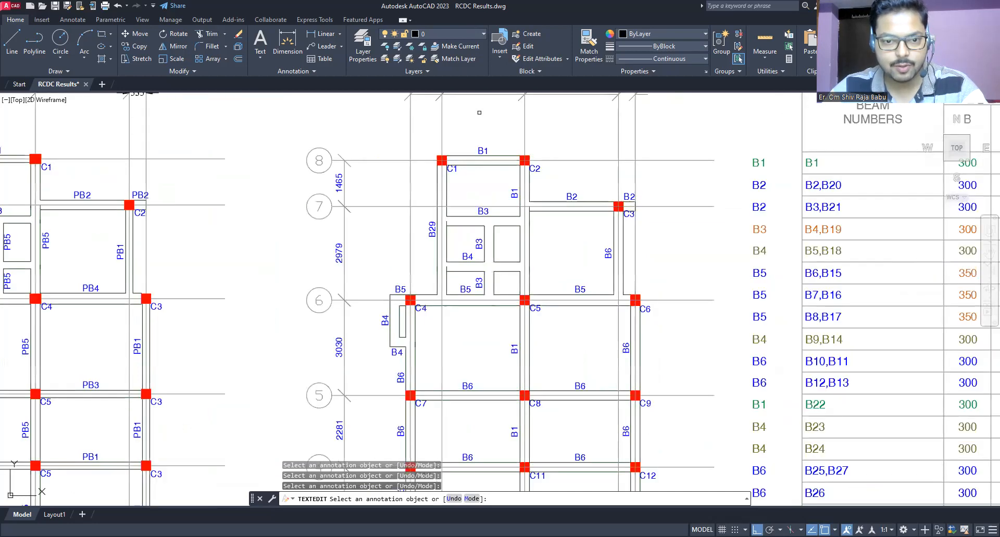
pyautogui.press('Escape')
pyautogui.press('Escape')
pyautogui.click(423, 140)
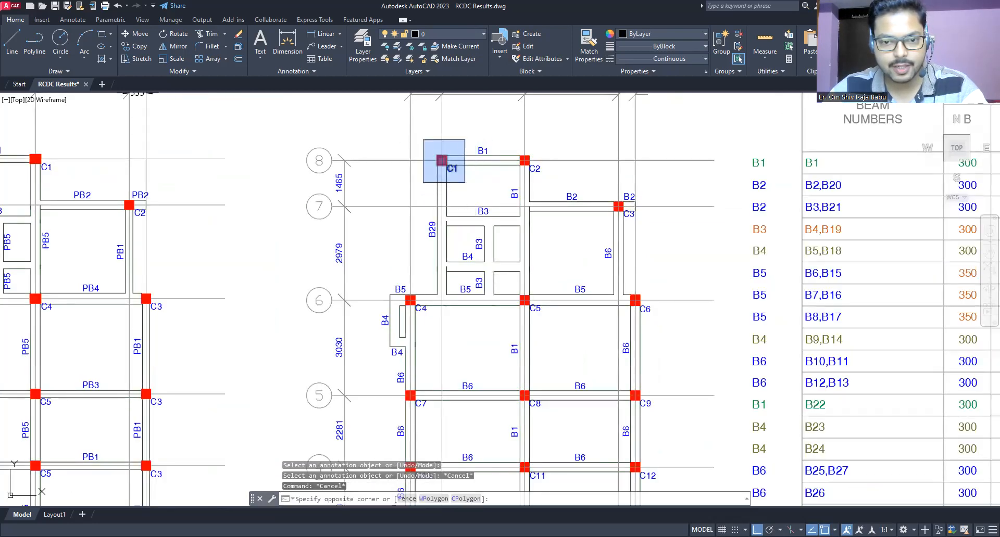
pyautogui.click(465, 182)
pyautogui.click(507, 141)
pyautogui.click(541, 180)
pyautogui.click(605, 184)
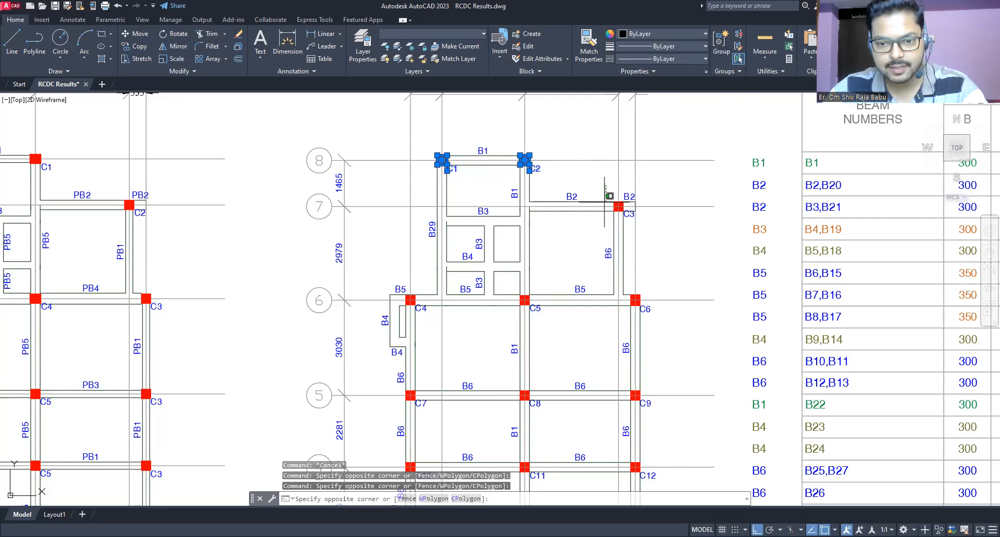
pyautogui.click(635, 231)
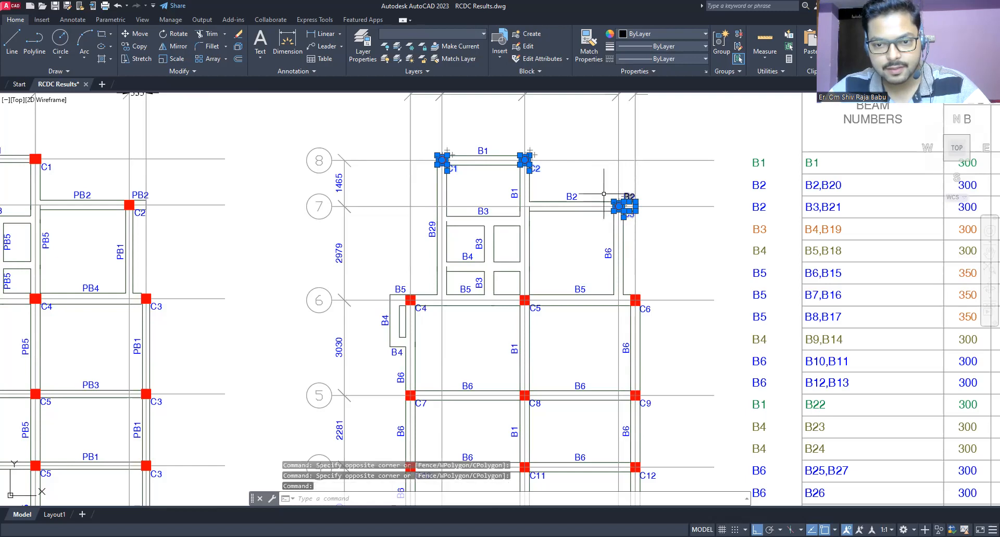
# Add columns C4, C5 and C6 on grid line 6, with their labels, to the selection
pyautogui.scroll(6, 602, 193)
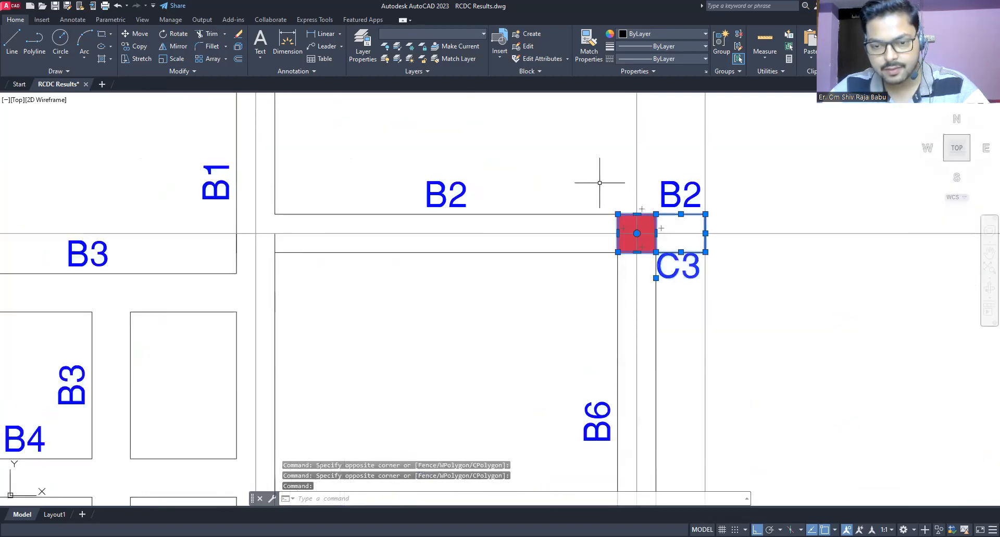
pyautogui.scroll(-5, 599, 183)
pyautogui.scroll(-2, 521, 279)
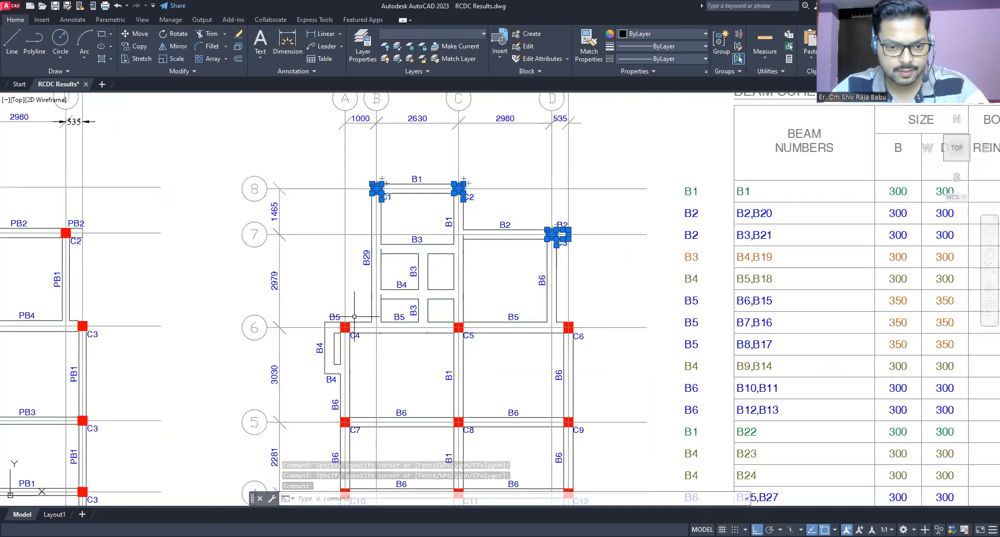
pyautogui.scroll(4, 354, 316)
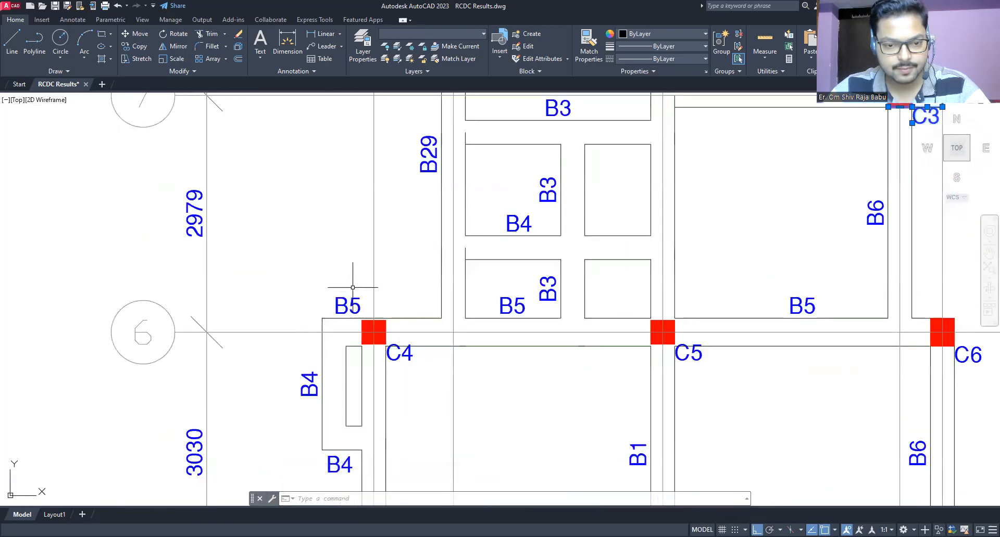
pyautogui.click(346, 294)
pyautogui.click(443, 398)
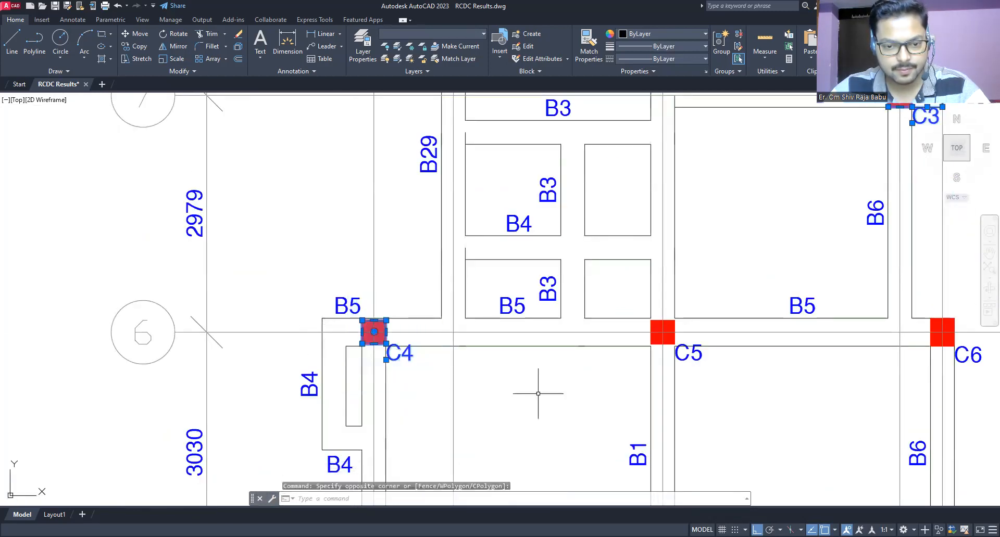
pyautogui.click(615, 287)
pyautogui.click(725, 373)
pyautogui.moveTo(771, 388); pyautogui.dragTo(578, 360, button='middle')
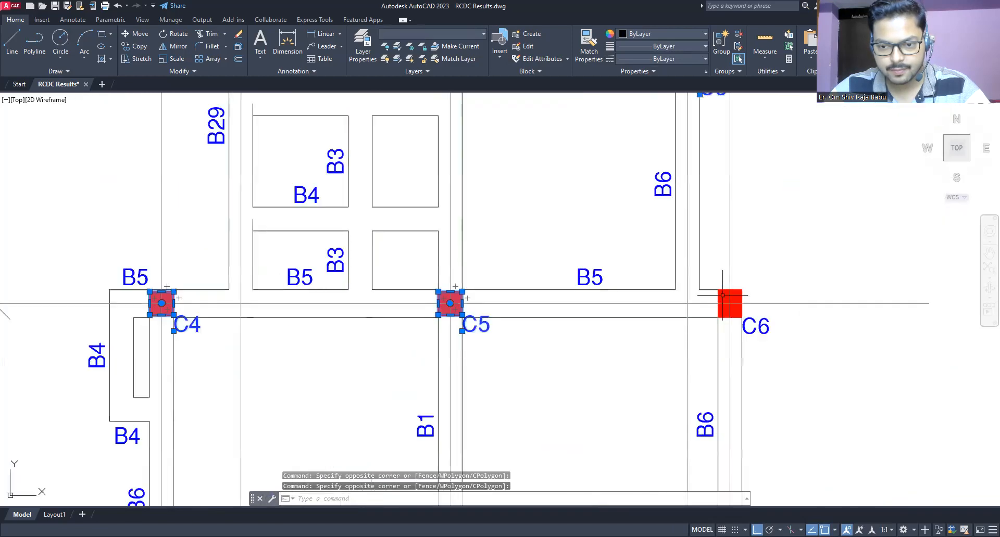
pyautogui.click(709, 273)
pyautogui.click(817, 350)
pyautogui.scroll(-4, 559, 291)
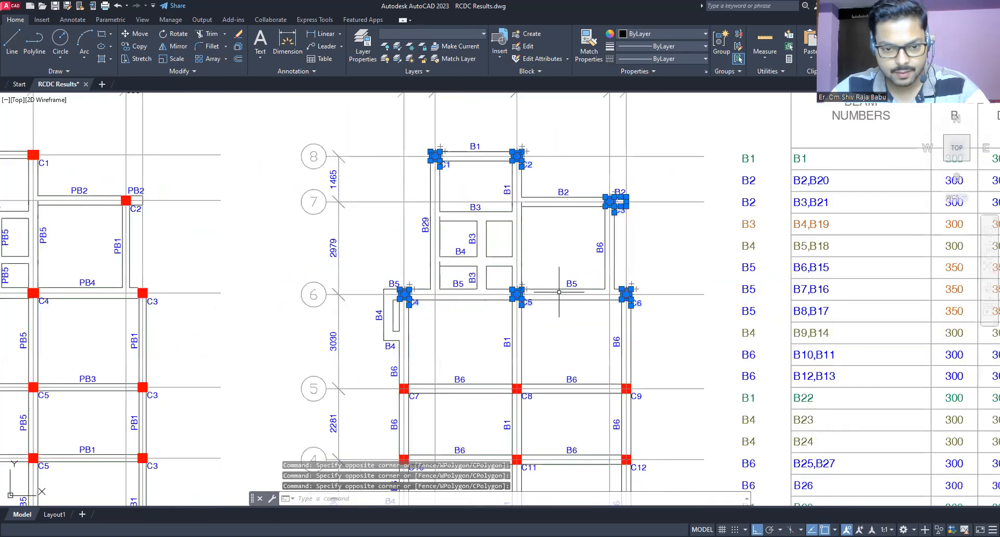
# Add columns C7, C8 and C9 on grid line 5, with their labels, to the selection
pyautogui.scroll(6, 358, 418)
pyautogui.click(504, 264)
pyautogui.click(662, 376)
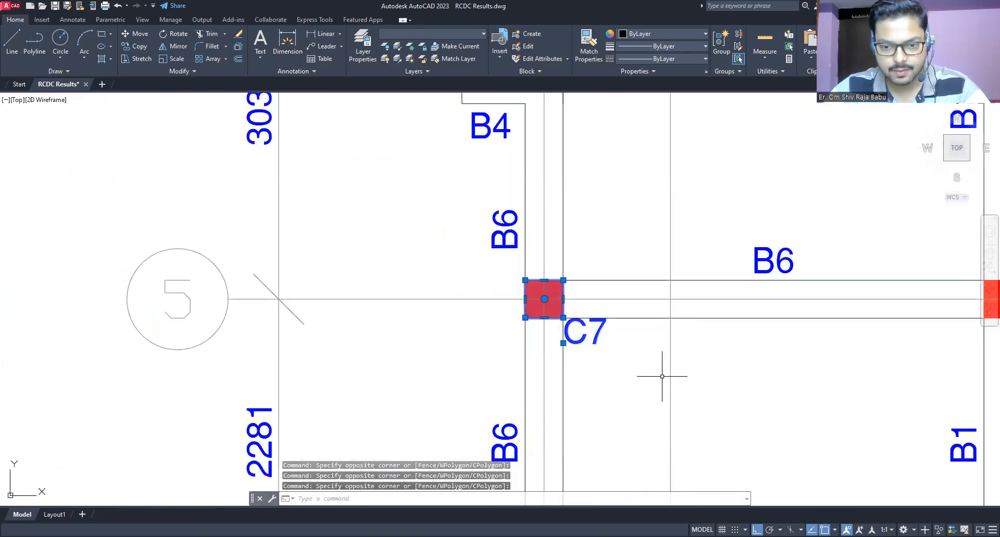
pyautogui.scroll(-6, 725, 386)
pyautogui.scroll(3, 724, 364)
pyautogui.click(690, 330)
pyautogui.click(734, 361)
pyautogui.click(804, 328)
pyautogui.click(843, 363)
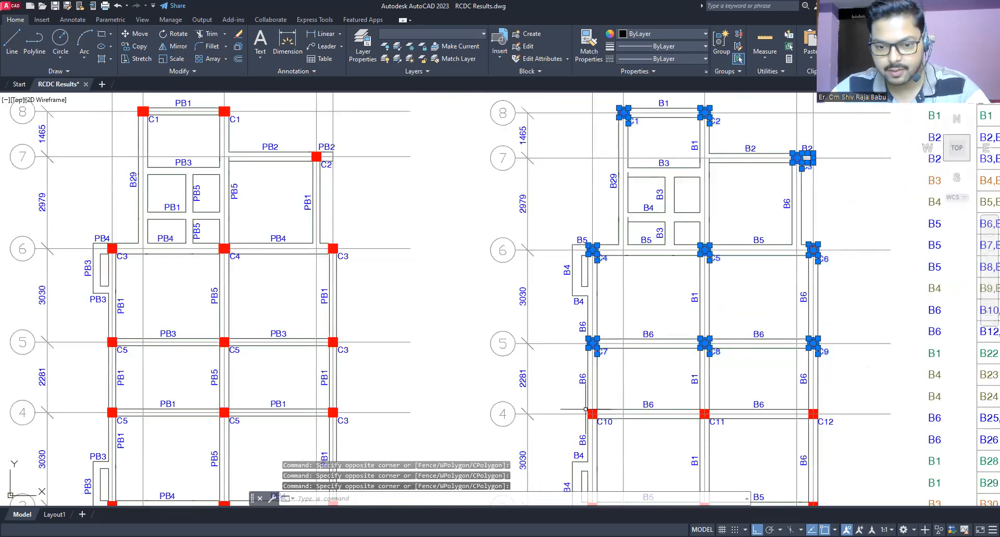
# Add columns C10, C11 and C12 on grid line 4, with their labels, to the selection
pyautogui.click(582, 400)
pyautogui.click(618, 434)
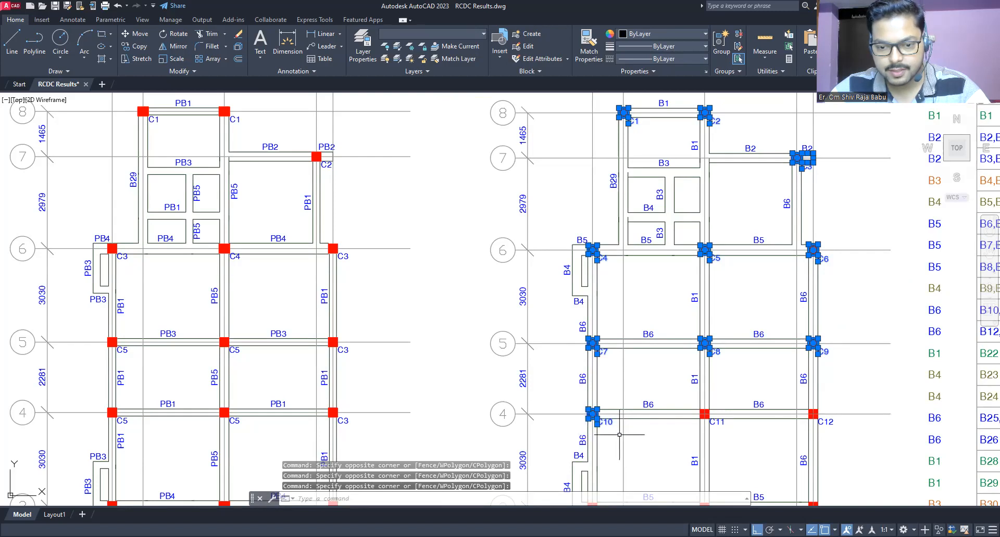
pyautogui.click(687, 399)
pyautogui.click(729, 432)
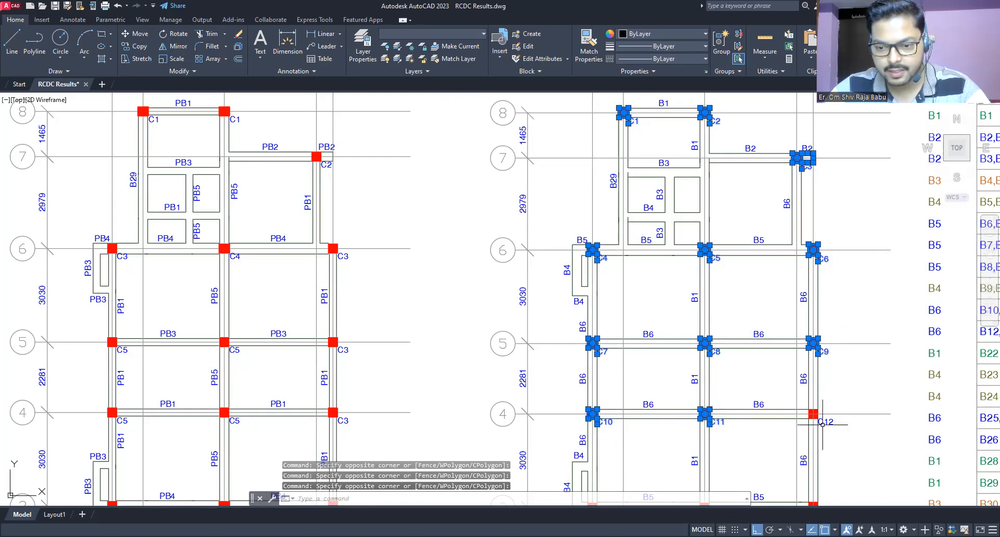
pyautogui.click(795, 399)
pyautogui.click(848, 440)
# Add columns C15, C14 and C13 on grid line 3, with their labels, to the selection
pyautogui.moveTo(737, 460); pyautogui.dragTo(677, 287, button='middle')
pyautogui.click(750, 316)
pyautogui.click(783, 365)
pyautogui.click(633, 323)
pyautogui.click(681, 340)
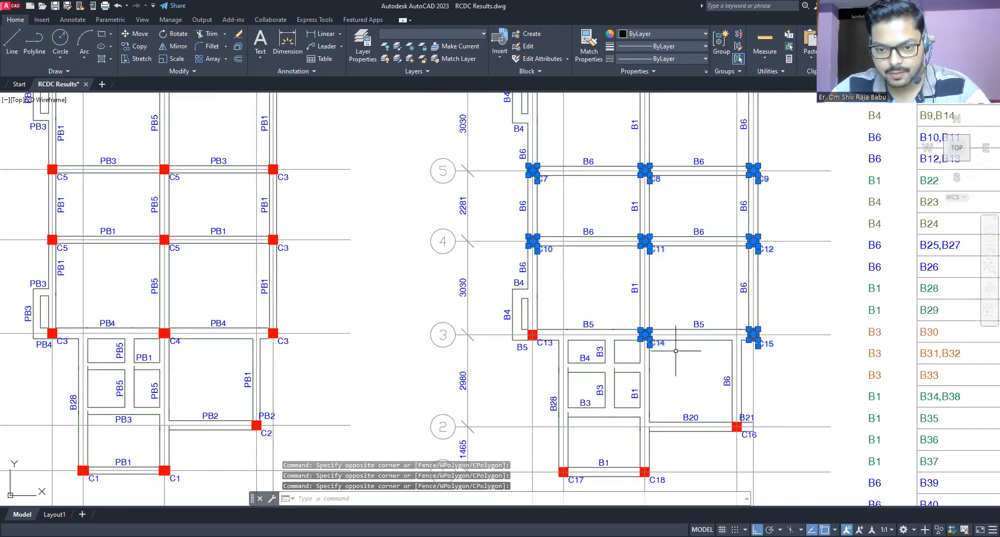
pyautogui.click(525, 324)
pyautogui.click(567, 357)
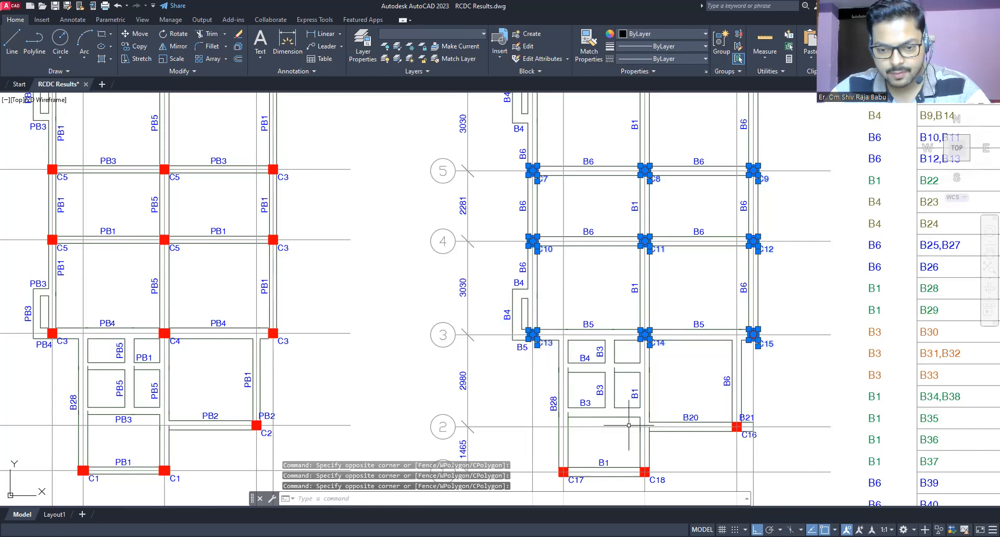
# Add columns C17 and C18 on grid line 1 with their labels, and delete all the selected columns and labels
pyautogui.click(550, 460)
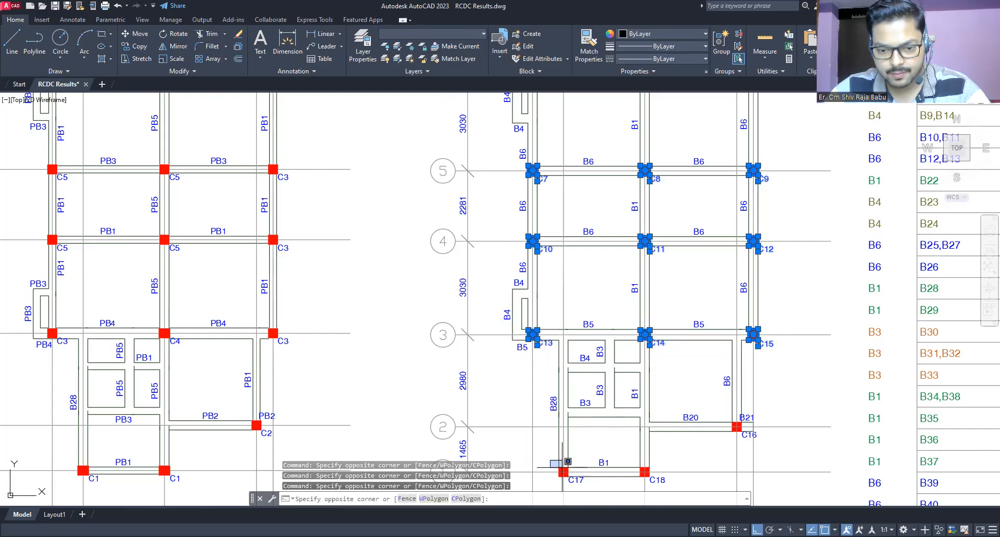
pyautogui.click(595, 482)
pyautogui.click(628, 458)
pyautogui.click(675, 486)
pyautogui.press('Delete')
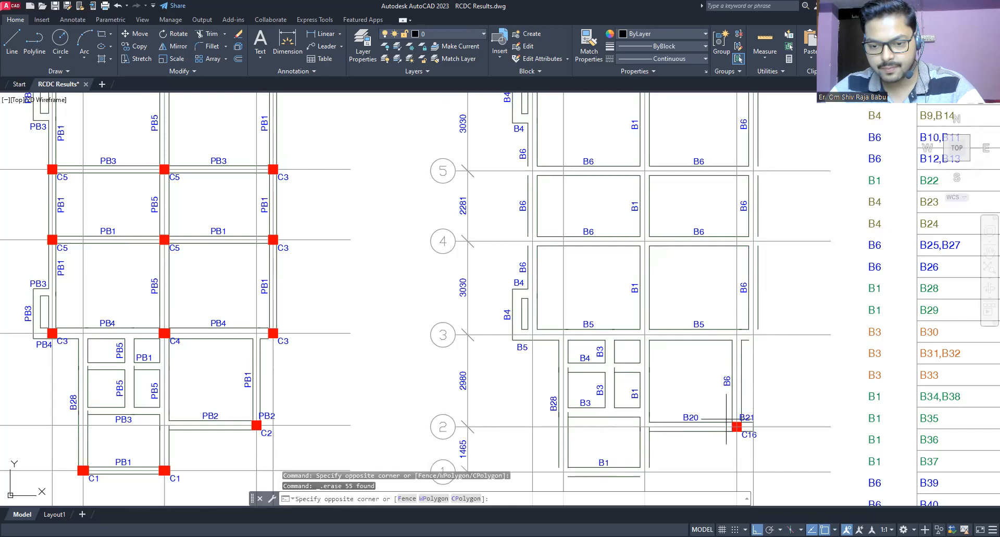
pyautogui.click(725, 421)
pyautogui.click(773, 451)
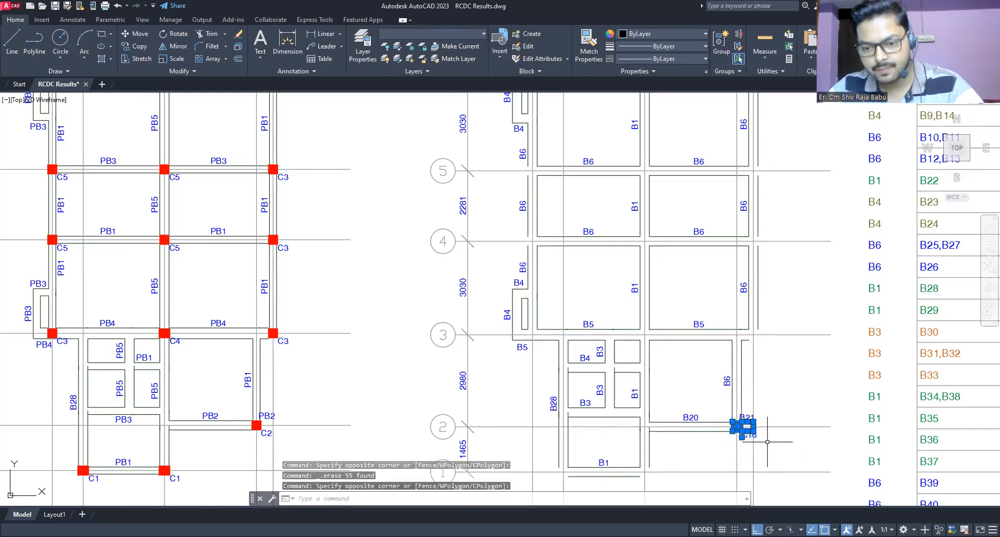
pyautogui.scroll(4, 765, 437)
pyautogui.press('Escape')
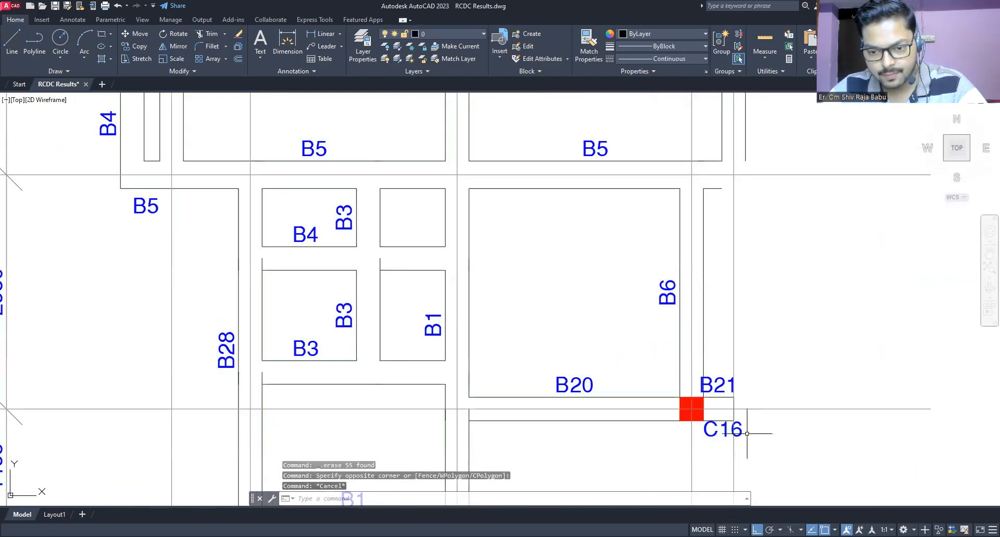
# Delete column C16 on grid line 2 together with its label, keeping the adjoining beam lines
pyautogui.click(704, 433)
pyautogui.click(670, 390)
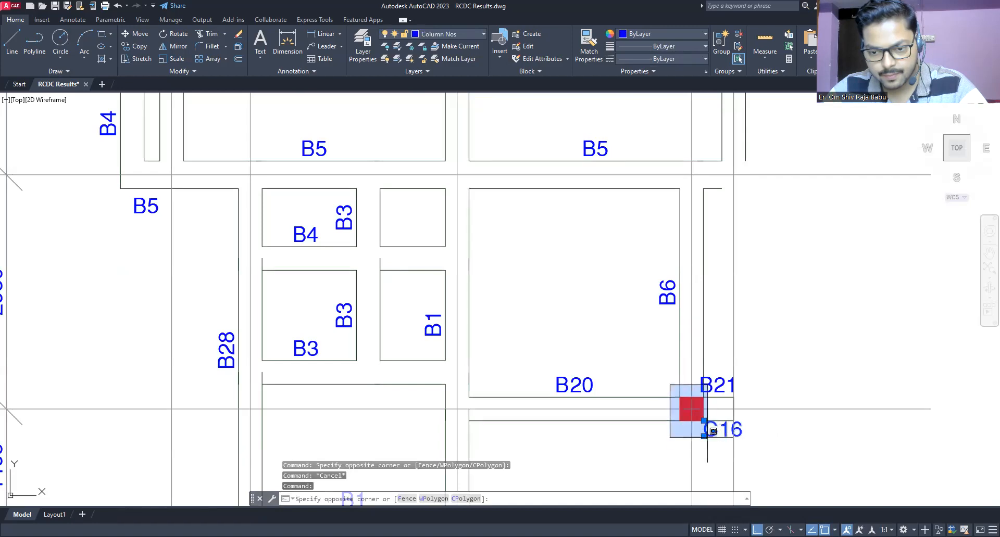
pyautogui.click(718, 443)
pyautogui.press('Delete')
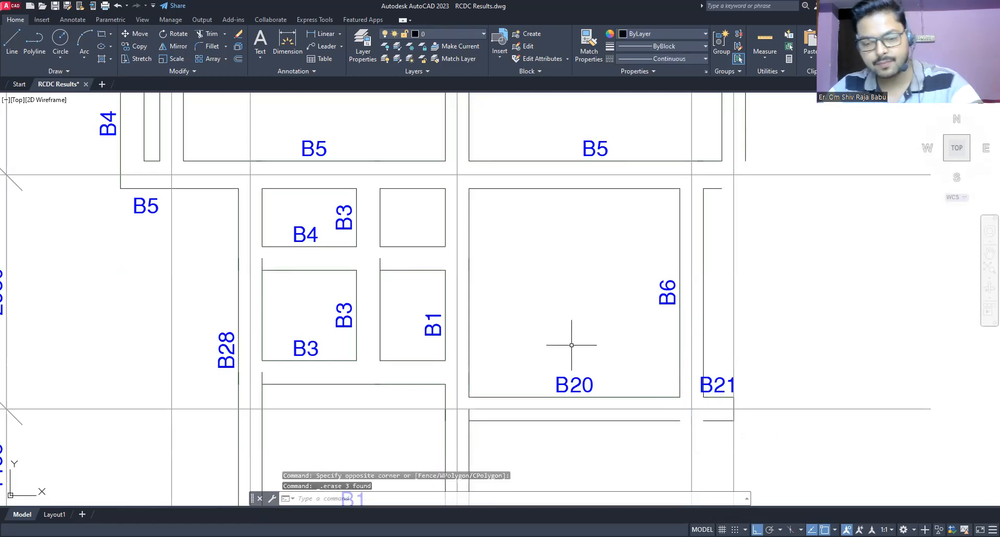
# Fillet the outer beam lines into closed corners at both ends of beam B1 on grid line 8
pyautogui.scroll(-8, 573, 349)
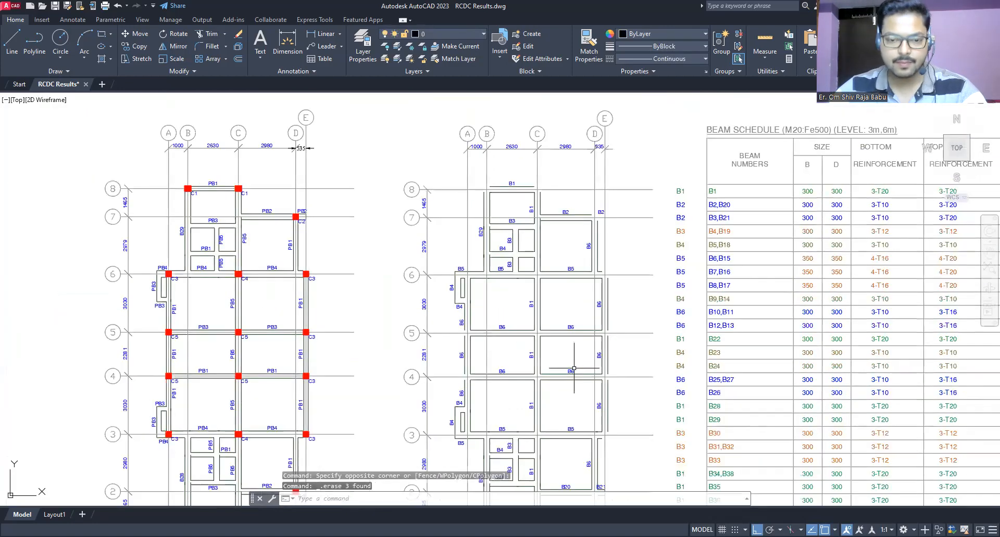
pyautogui.scroll(3, 536, 186)
pyautogui.scroll(2, 536, 186)
pyautogui.scroll(2, 469, 179)
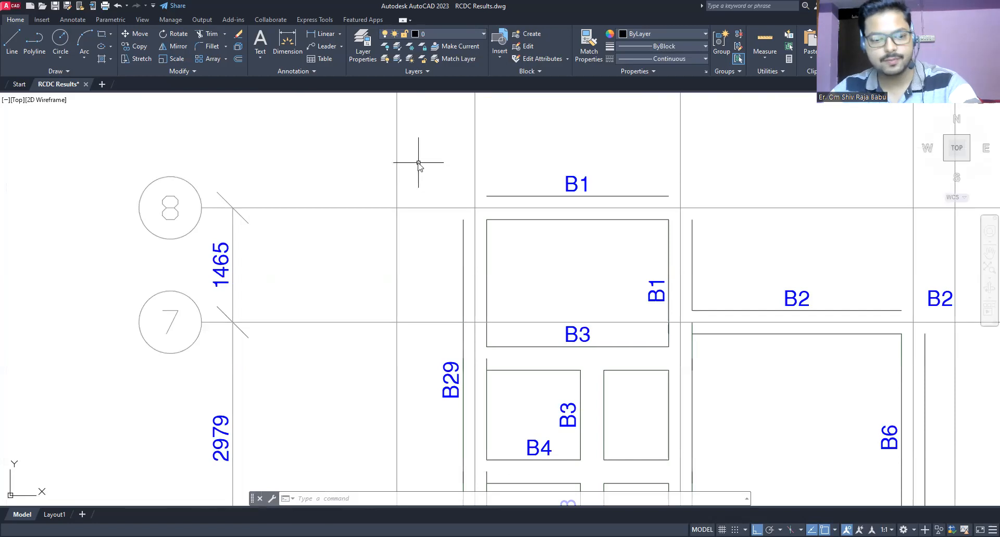
pyautogui.write('FILL')
pyautogui.click(311, 409)
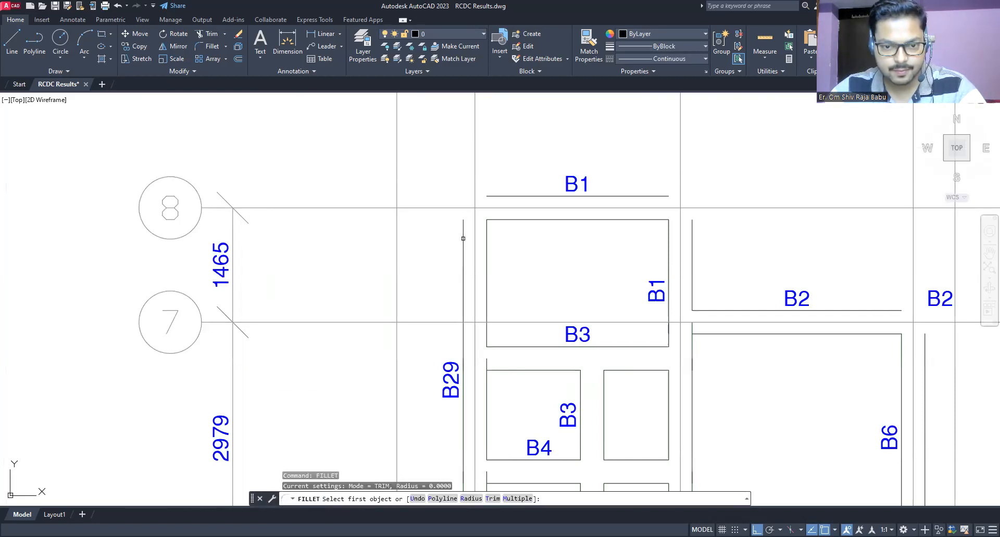
pyautogui.click(463, 238)
pyautogui.click(498, 197)
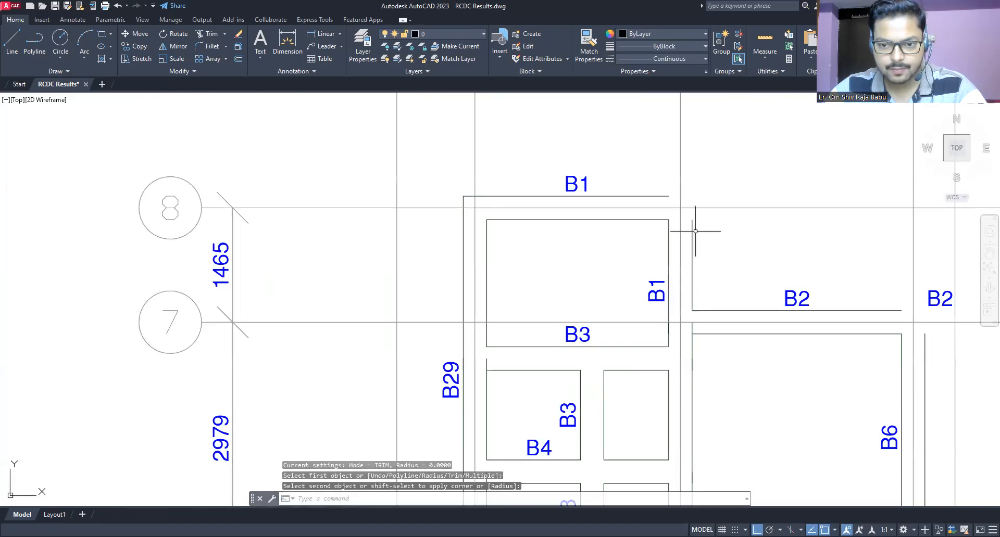
pyautogui.press('Return')
pyautogui.click(693, 231)
pyautogui.click(665, 197)
# Fillet the upper inner corner of the panel below beam B2 at grid C, and join B2's outer line to the outer line of vertical beam B6
pyautogui.moveTo(848, 312); pyautogui.dragTo(658, 245, button='middle')
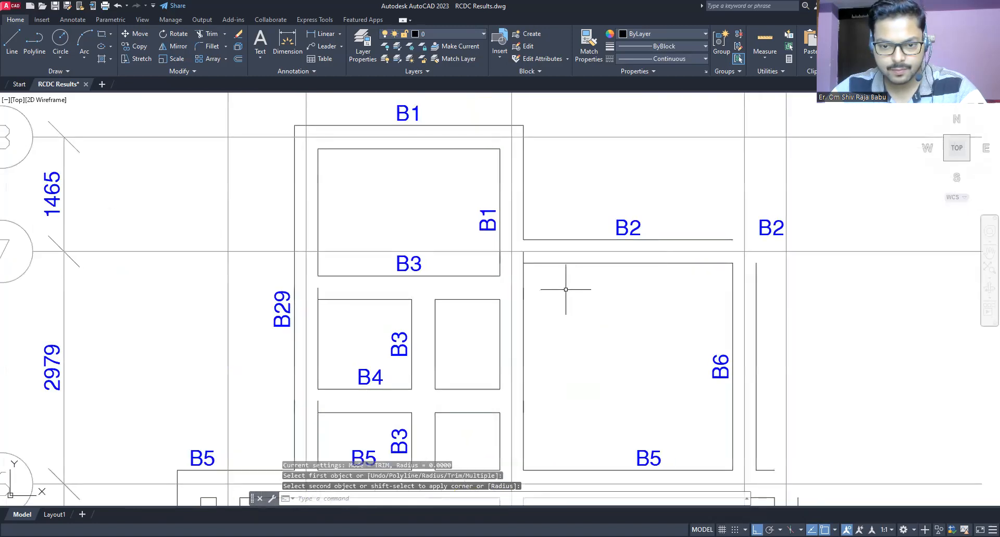
pyautogui.press('Return')
pyautogui.click(547, 264)
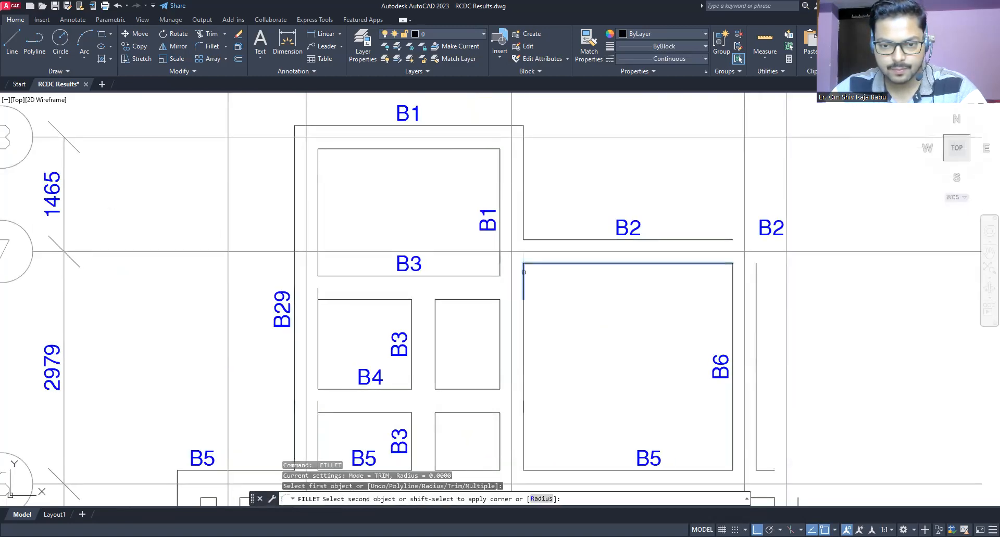
pyautogui.click(524, 272)
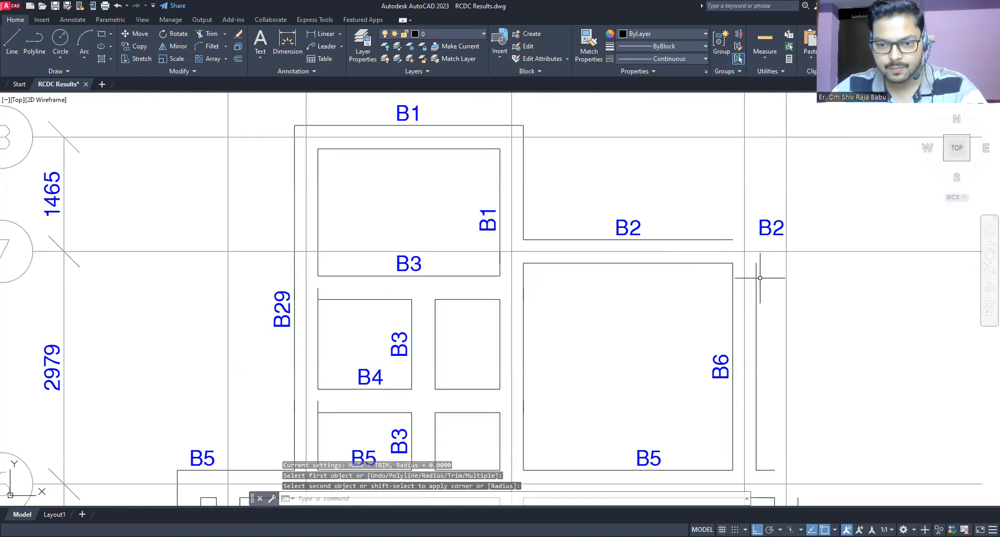
pyautogui.press('Return')
pyautogui.click(758, 278)
pyautogui.click(718, 238)
# Fillet the overhanging upper corners of the B4 and B5 openings beside beam B29, between grid lines 6 and 7
pyautogui.press('Return')
pyautogui.scroll(-2, 491, 244)
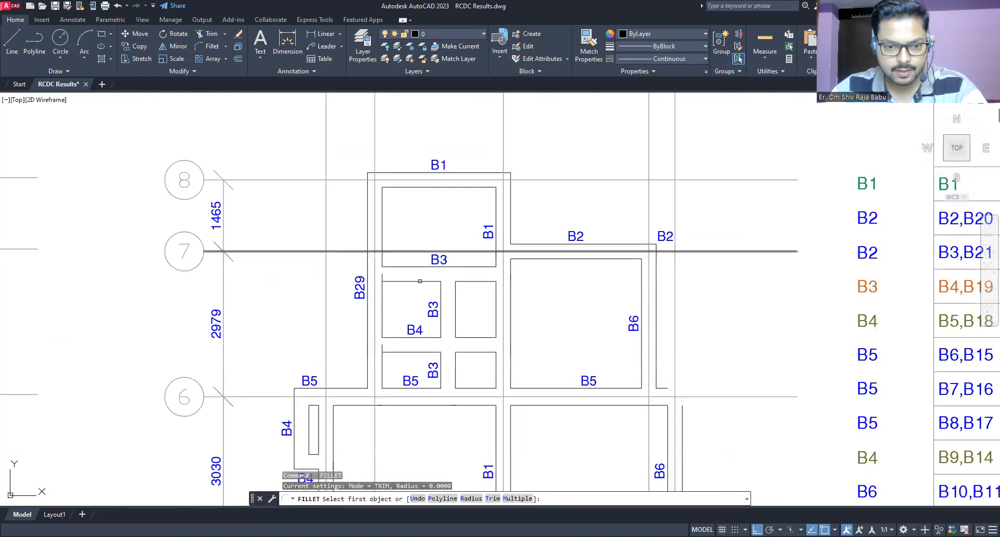
pyautogui.scroll(4, 361, 290)
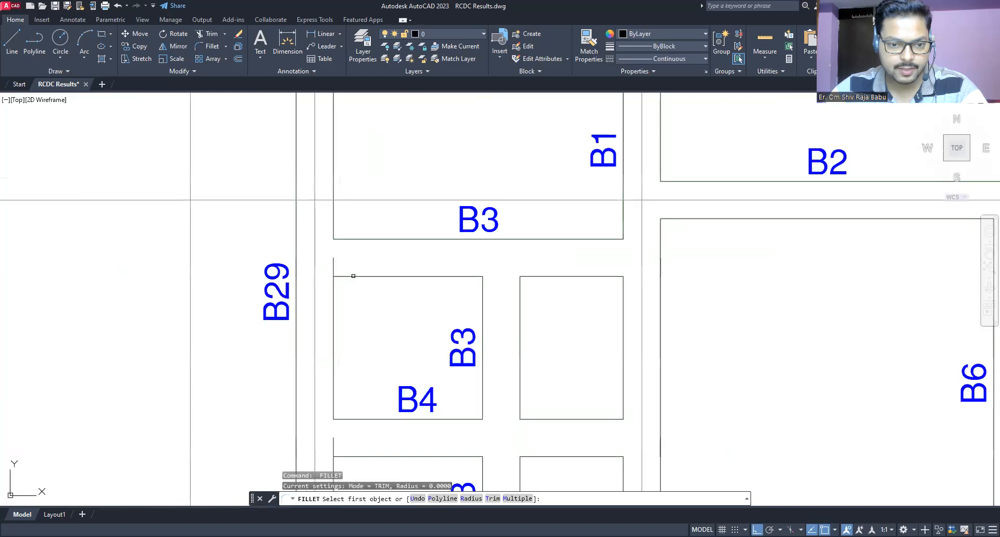
pyautogui.click(353, 276)
pyautogui.click(334, 291)
pyautogui.scroll(-4, 360, 353)
pyautogui.moveTo(365, 386); pyautogui.dragTo(413, 302, button='middle')
pyautogui.scroll(4, 406, 323)
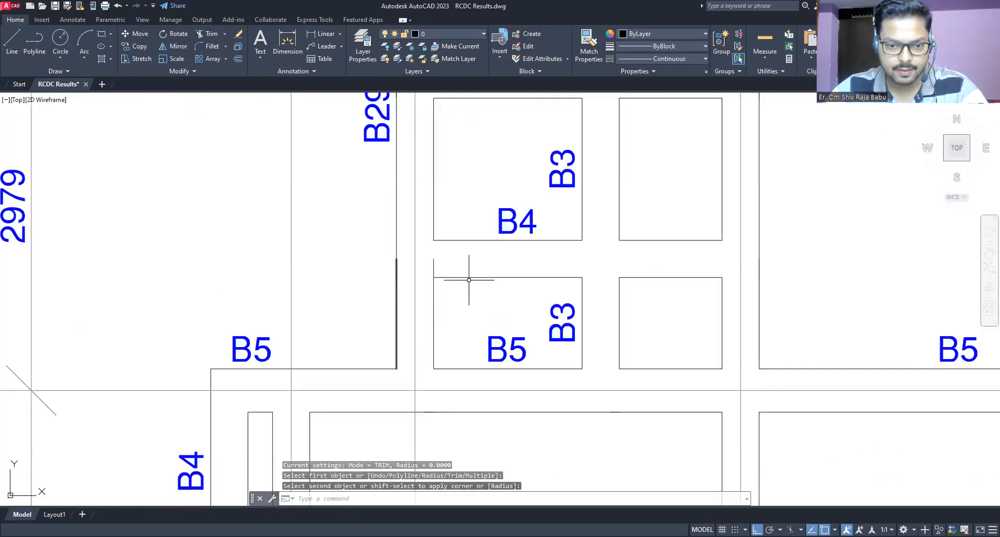
pyautogui.press('Return')
pyautogui.click(434, 295)
pyautogui.click(434, 295)
# Fillet the outer line of vertical beam B6 along grid E with the short horizontal line at grid line 6
pyautogui.scroll(-2, 408, 282)
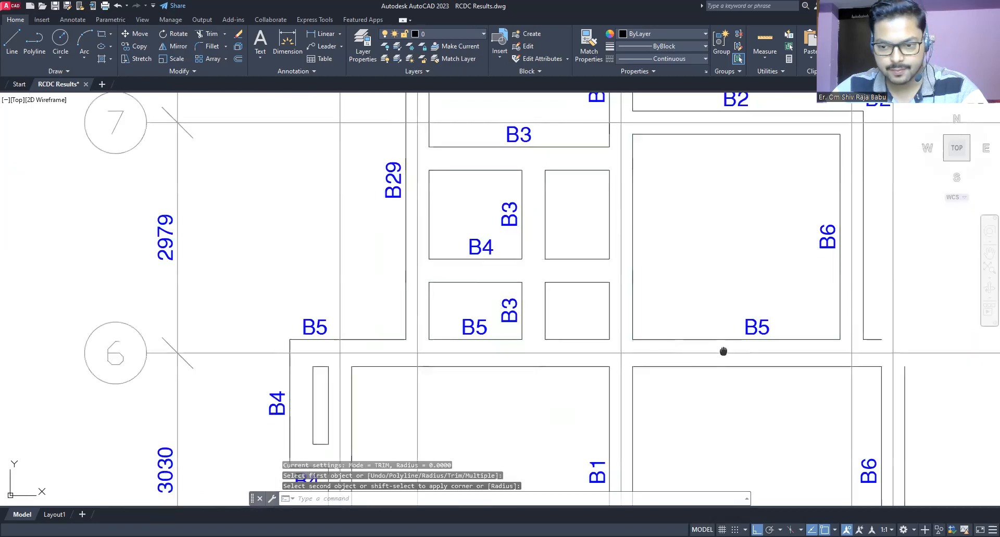
pyautogui.moveTo(720, 351); pyautogui.dragTo(564, 319, button='middle')
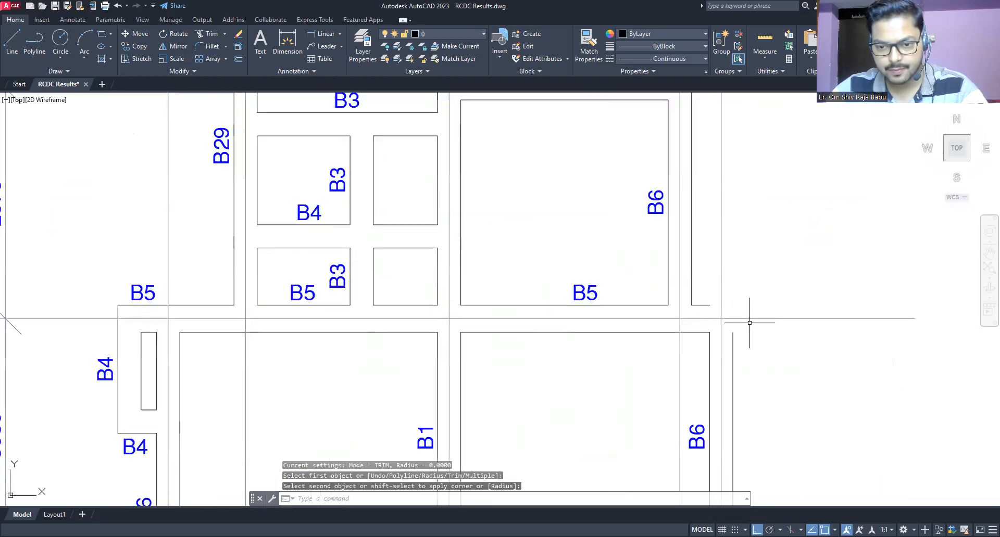
pyautogui.press('Return')
pyautogui.click(732, 341)
pyautogui.click(707, 305)
# Try to fillet the two outer line segments of vertical beams B6 along grid A across the gap at grid line 5
pyautogui.press('Return')
pyautogui.scroll(-5, 707, 305)
pyautogui.scroll(4, 421, 283)
pyautogui.scroll(2, 390, 413)
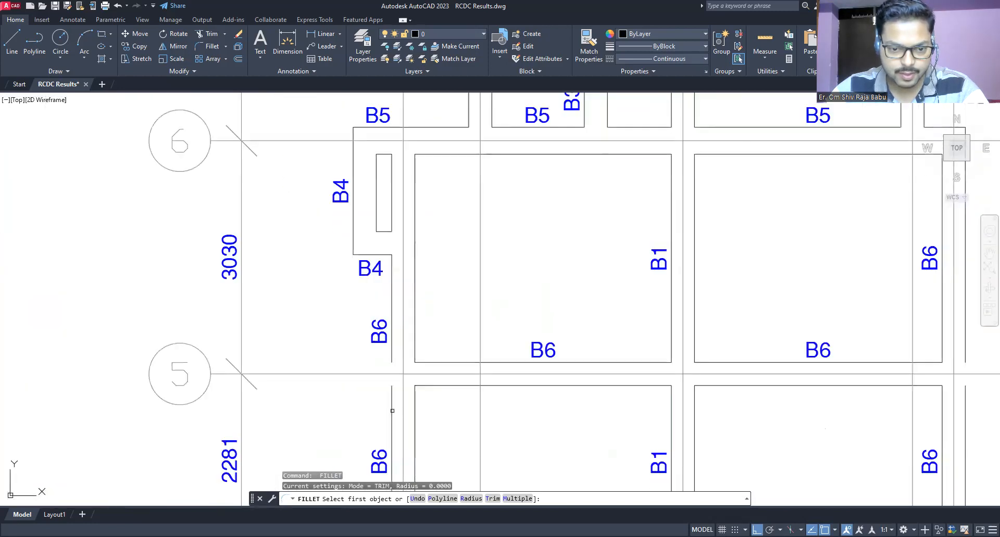
pyautogui.click(393, 411)
pyautogui.click(391, 332)
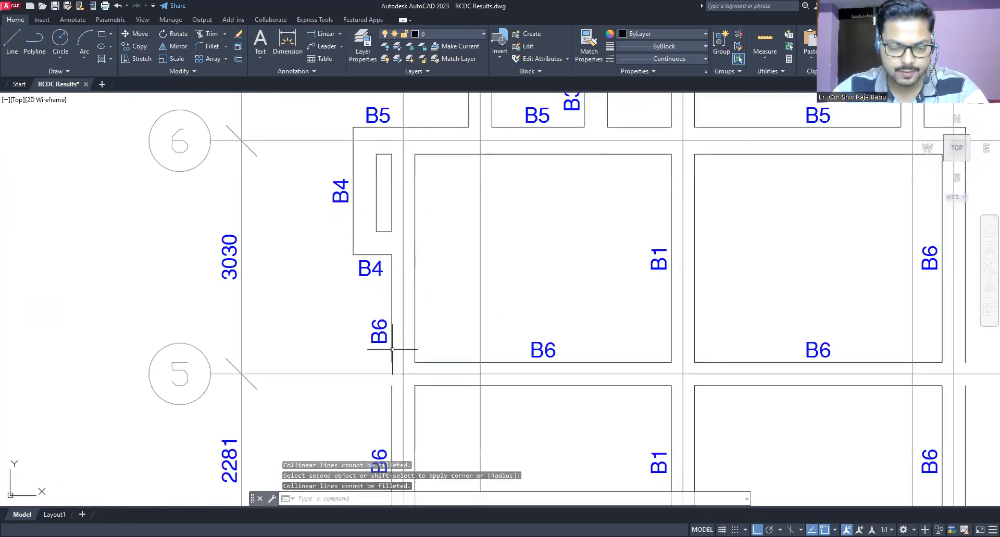
# Fillet the overhanging corners of the openings beside beam B28, between grid lines 2 and 3
pyautogui.scroll(-2, 489, 298)
pyautogui.moveTo(770, 361)
pyautogui.mouseDown(button='middle')
pyautogui.moveTo(783, 323)
pyautogui.moveTo(779, 203)
pyautogui.mouseUp(button='middle')
pyautogui.moveTo(435, 396); pyautogui.dragTo(461, 219, button='middle')
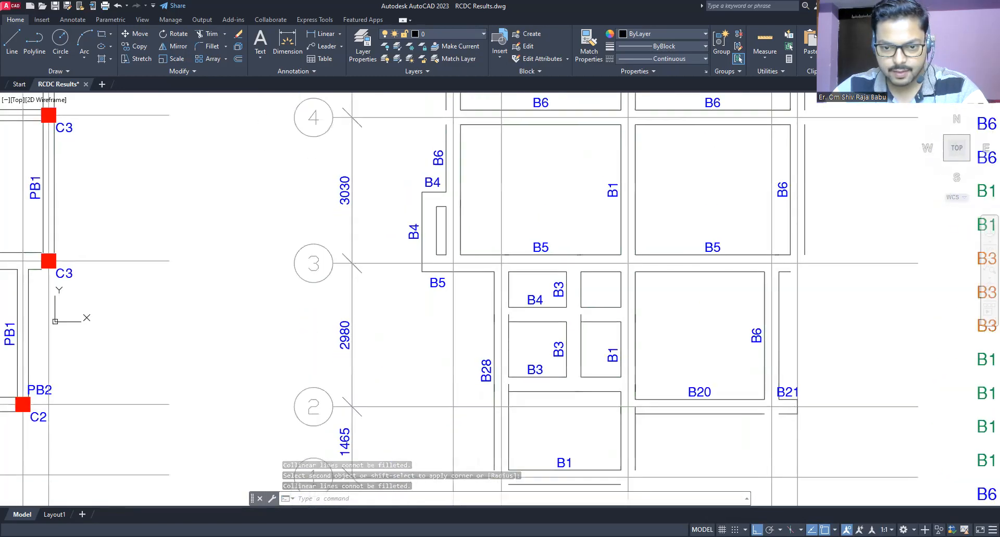
pyautogui.scroll(2, 524, 326)
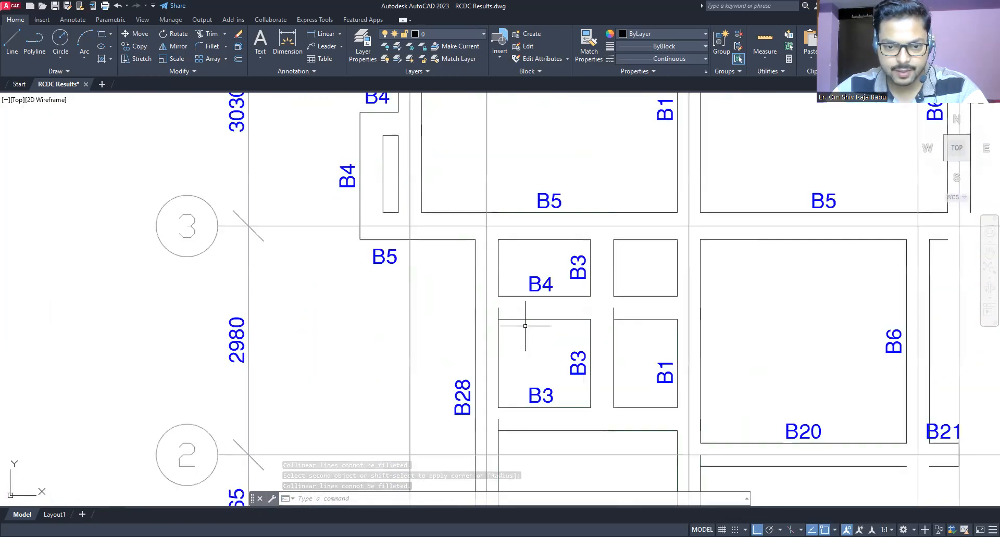
# Fillet the open upper-left corners of the B3 panel and the adjacent B1 panel between grids 2 and 3
pyautogui.press('Return')
pyautogui.click(516, 319)
pyautogui.click(498, 328)
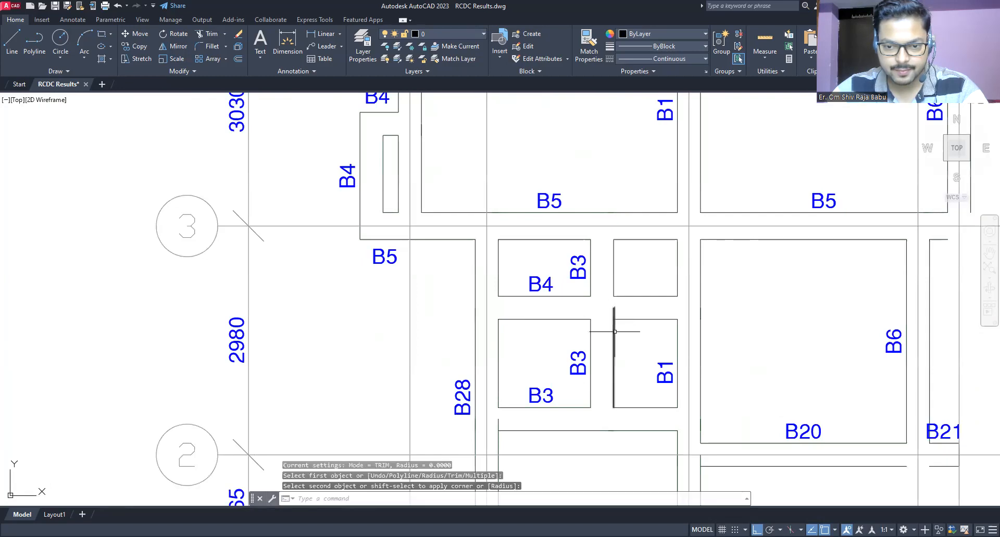
pyautogui.press('Return')
pyautogui.click(614, 332)
pyautogui.click(619, 319)
# Fillet the outer corner beyond B6 at grid 3 and the corner below B20 where the horizontal and vertical edges meet
pyautogui.scroll(-2, 572, 328)
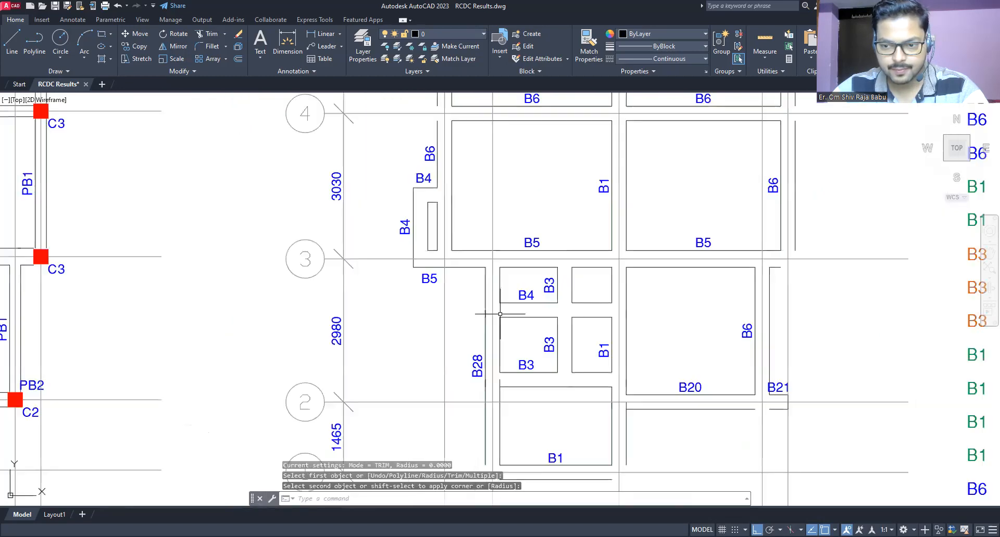
pyautogui.moveTo(639, 341); pyautogui.dragTo(608, 289, button='middle')
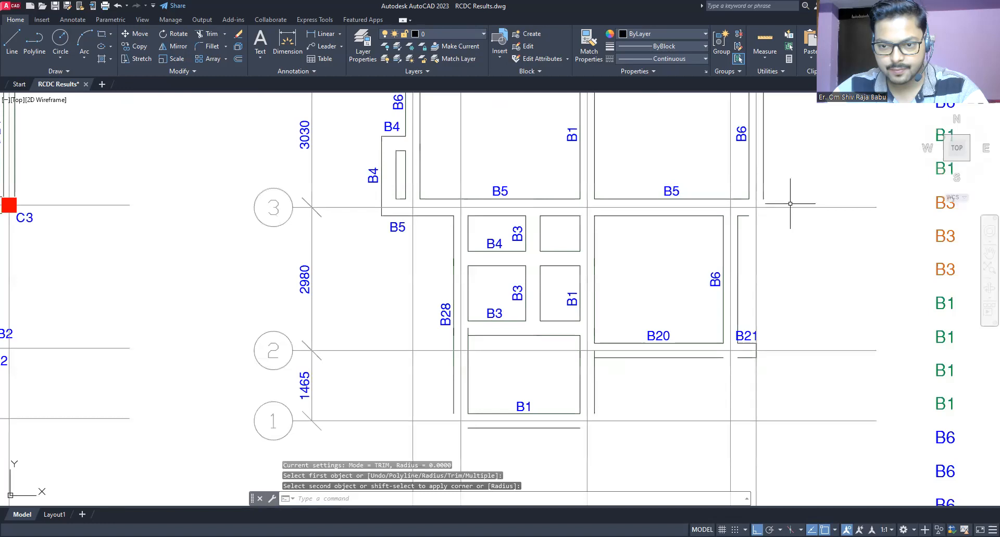
pyautogui.press('Return')
pyautogui.click(763, 194)
pyautogui.click(745, 215)
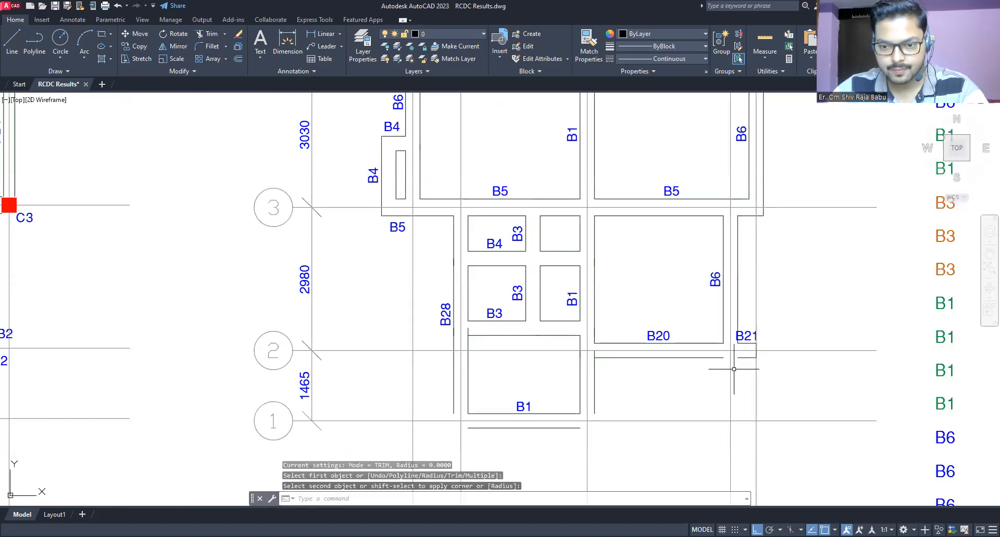
pyautogui.moveTo(620, 364); pyautogui.dragTo(602, 342, button='middle')
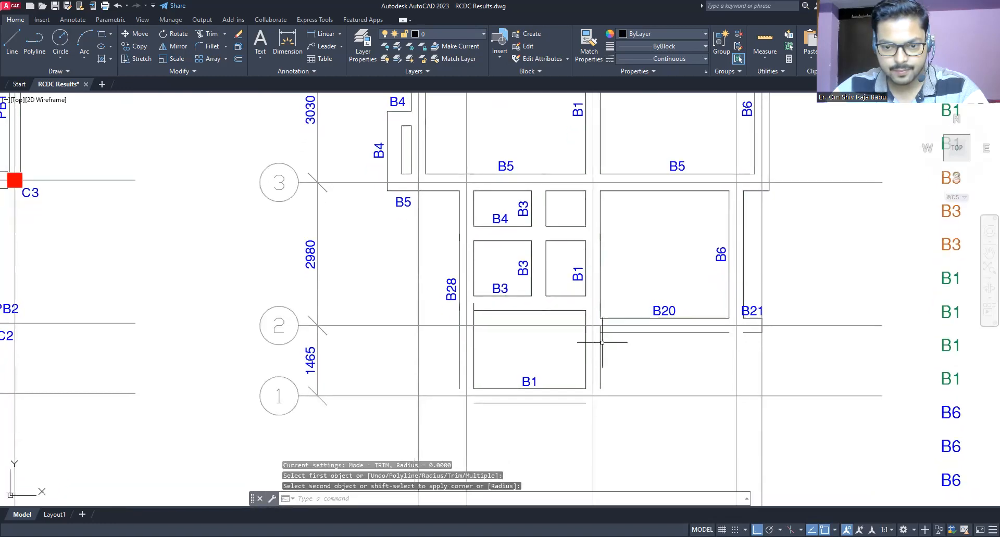
pyautogui.press('Return')
pyautogui.click(599, 349)
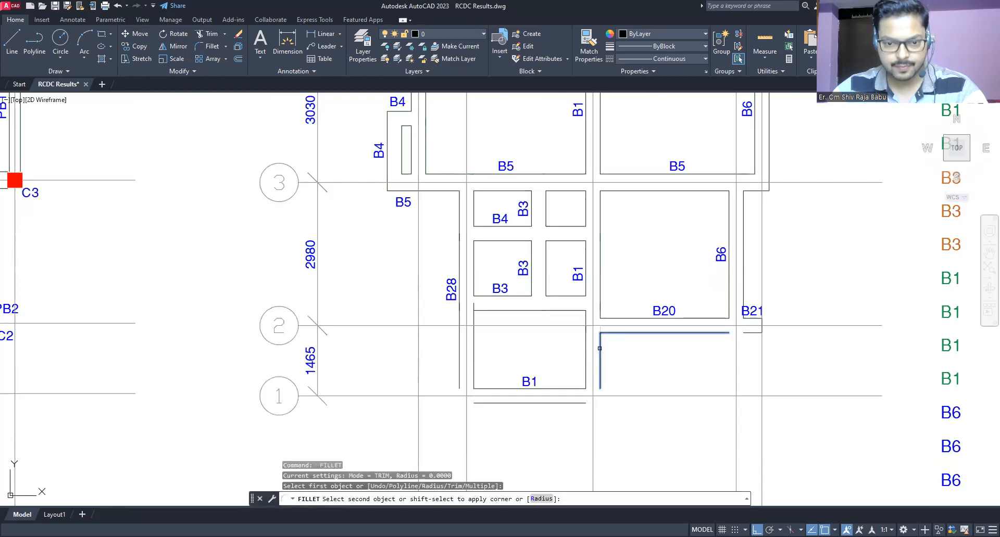
pyautogui.click(615, 333)
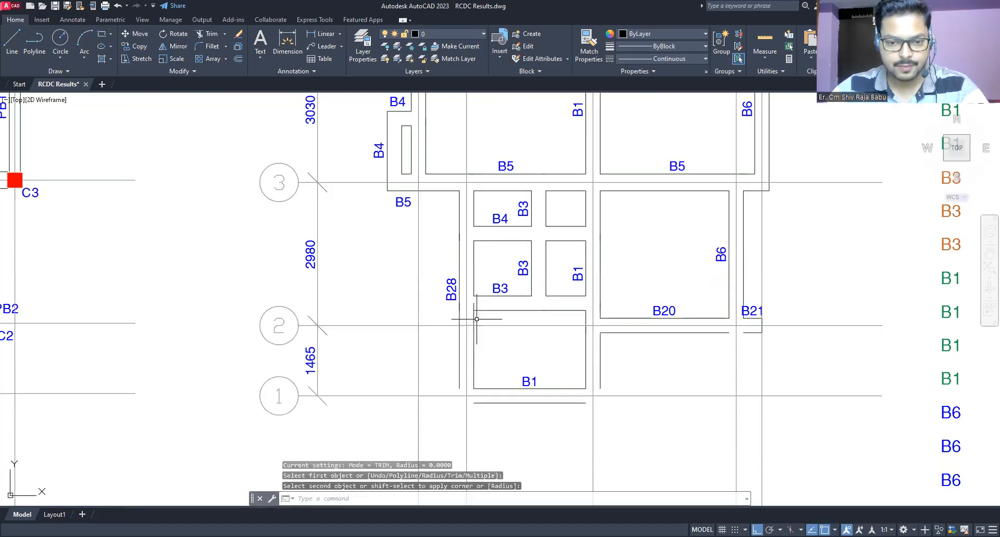
# Fillet the two outer corners of the beam outline at grid 1 below B1
pyautogui.press('Return')
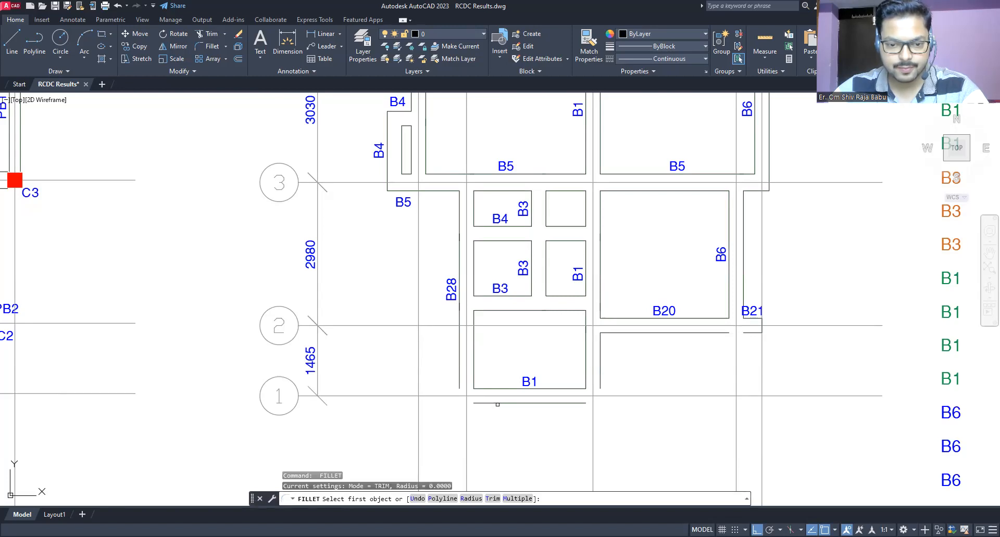
pyautogui.click(497, 403)
pyautogui.click(459, 383)
pyautogui.press('Return')
pyautogui.click(599, 384)
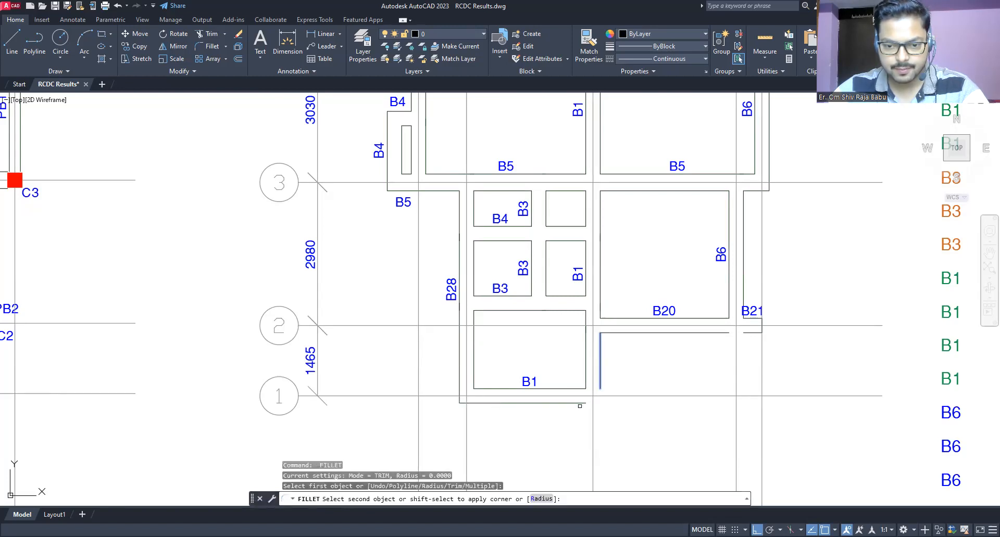
pyautogui.click(576, 403)
pyautogui.press('Return')
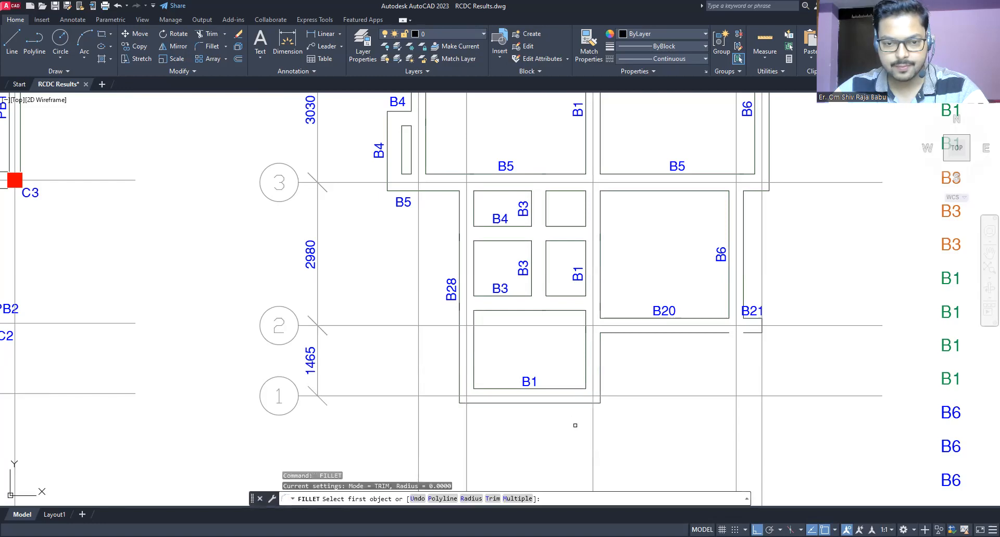
# Select the whole beam layout beside the beam schedule and join its lines into polylines
pyautogui.scroll(-2, 575, 423)
pyautogui.moveTo(550, 209)
pyautogui.mouseDown(button='middle')
pyautogui.moveTo(520, 335)
pyautogui.moveTo(523, 409)
pyautogui.mouseUp(button='middle')
pyautogui.moveTo(504, 203)
pyautogui.mouseDown(button='middle')
pyautogui.moveTo(502, 286)
pyautogui.moveTo(500, 253)
pyautogui.mouseUp(button='middle')
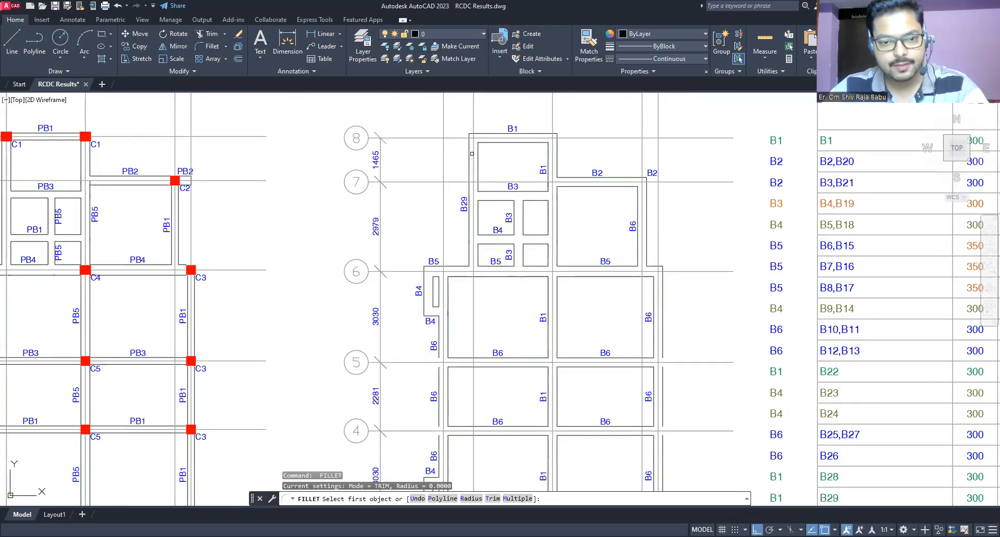
pyautogui.press('Escape')
pyautogui.press('Escape')
pyautogui.click(410, 125)
pyautogui.scroll(-4, 451, 252)
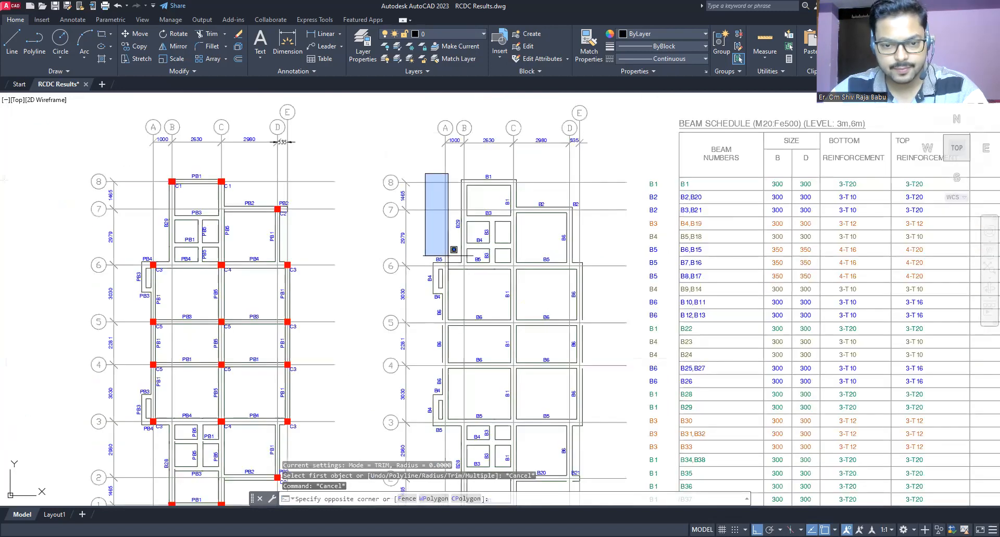
pyautogui.click(548, 428)
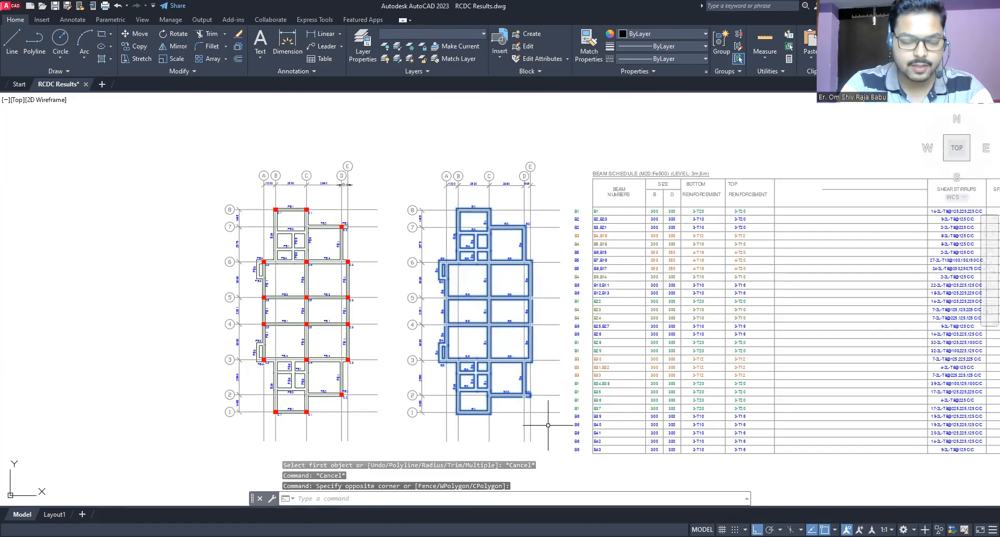
pyautogui.write('join')
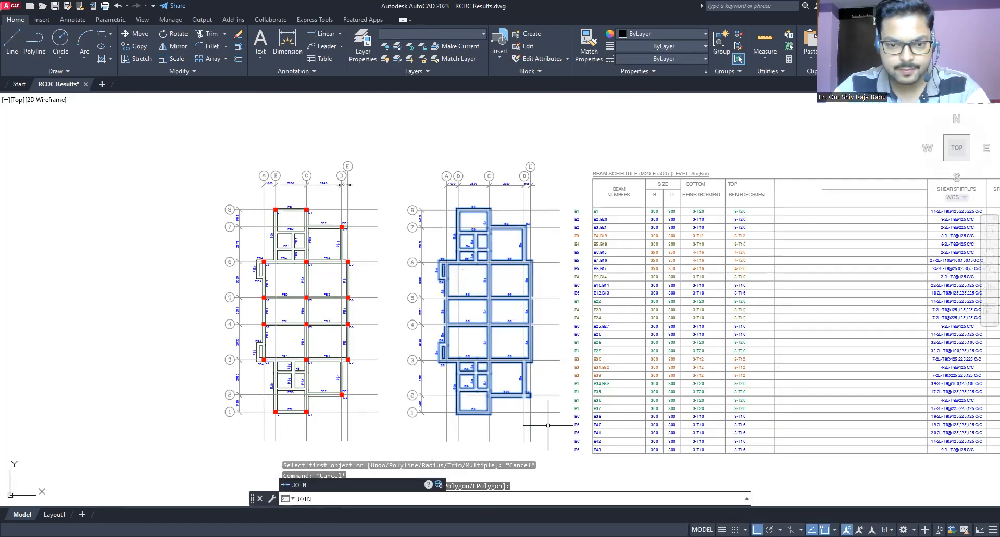
pyautogui.press('Return')
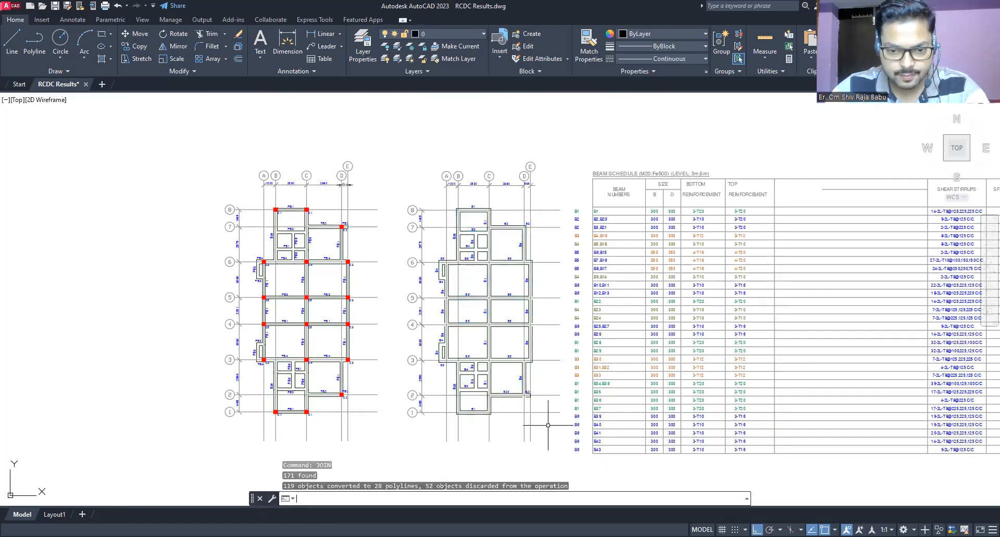
pyautogui.scroll(8, 548, 425)
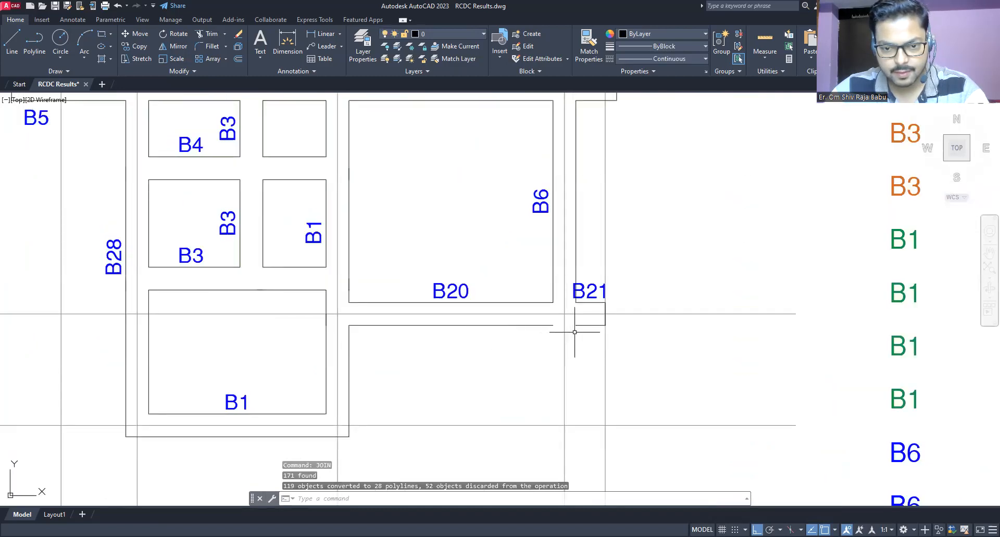
pyautogui.press('Return')
pyautogui.click(544, 325)
pyautogui.click(542, 326)
pyautogui.press('Escape')
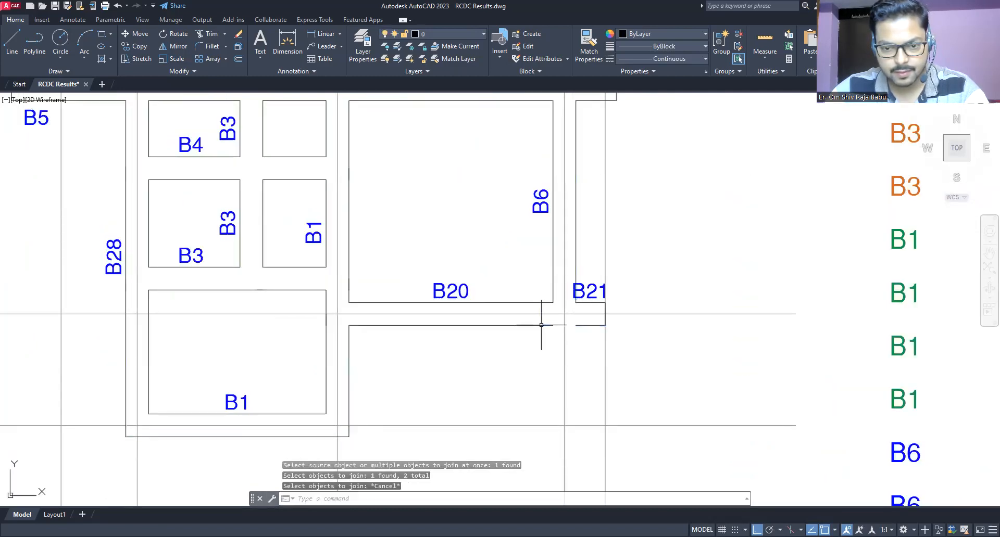
# Stretch the open end of the edge below B20 to meet the edge under B21
pyautogui.click(553, 326)
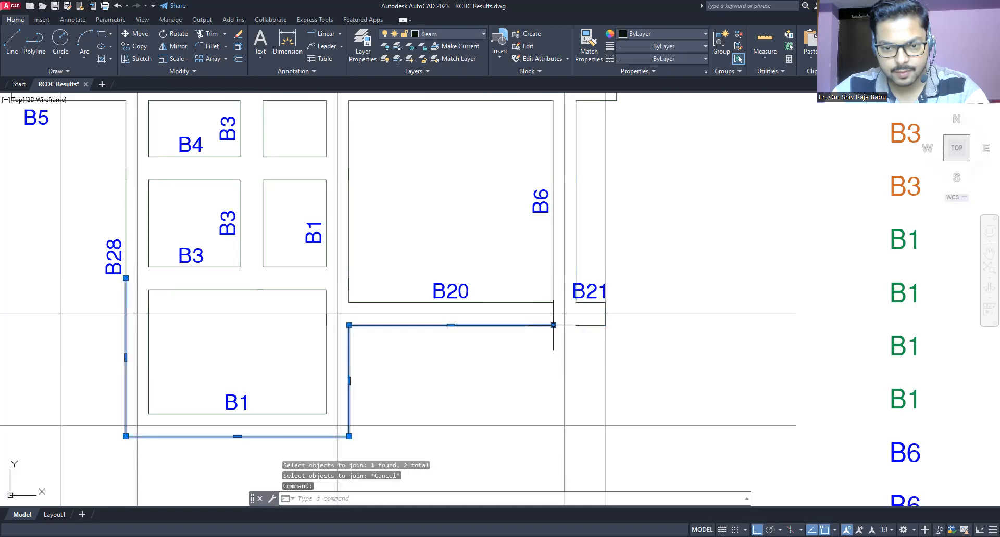
pyautogui.click(553, 325)
pyautogui.press('Escape')
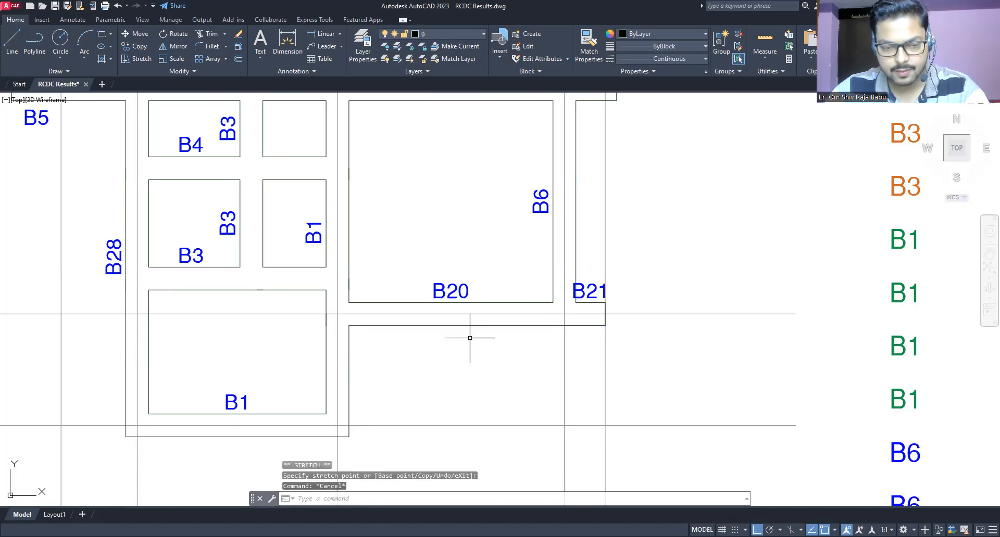
# Try to join the B20–B6 panel outline with its separate left edge line
pyautogui.click(348, 284)
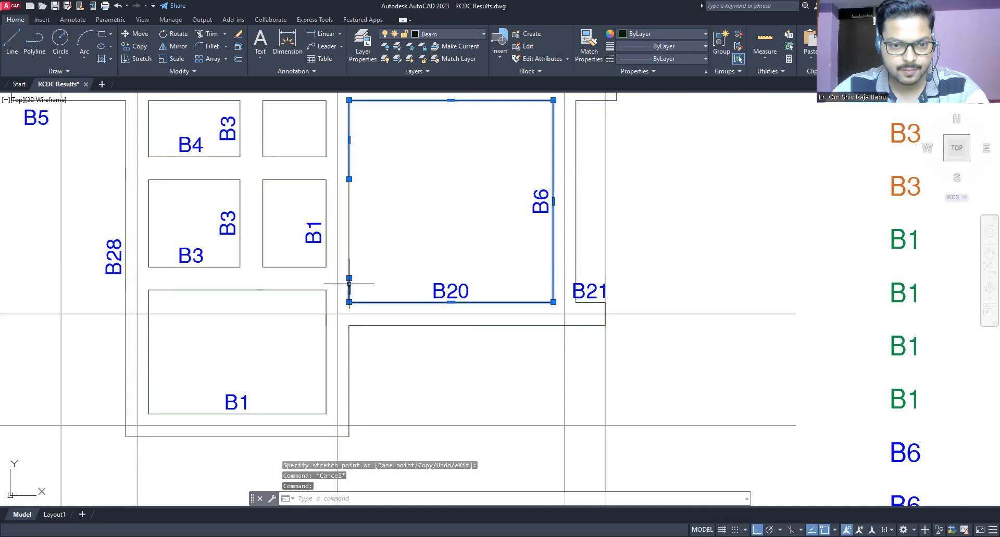
pyautogui.press('Escape')
pyautogui.click(363, 284)
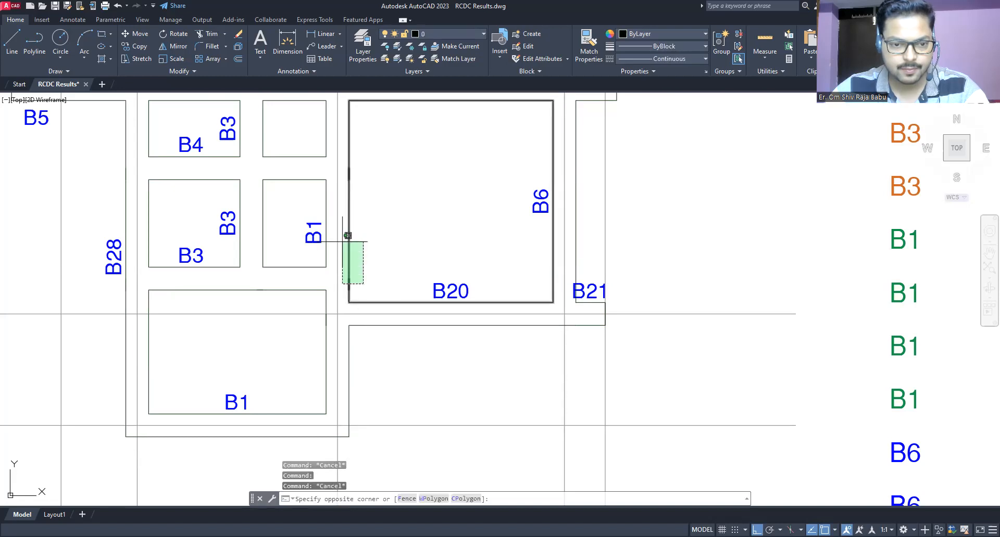
pyautogui.click(347, 141)
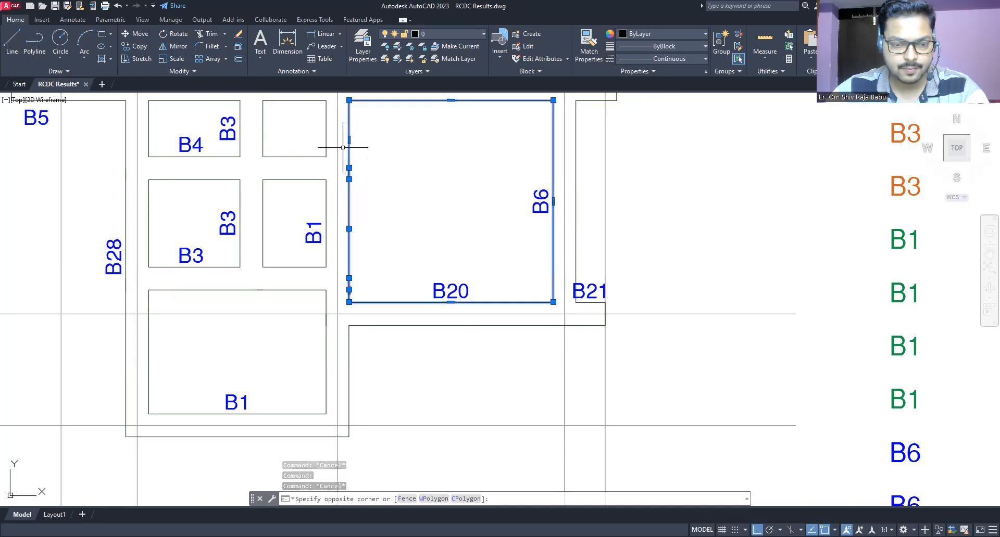
pyautogui.rightClick(466, 177)
pyautogui.click(426, 163)
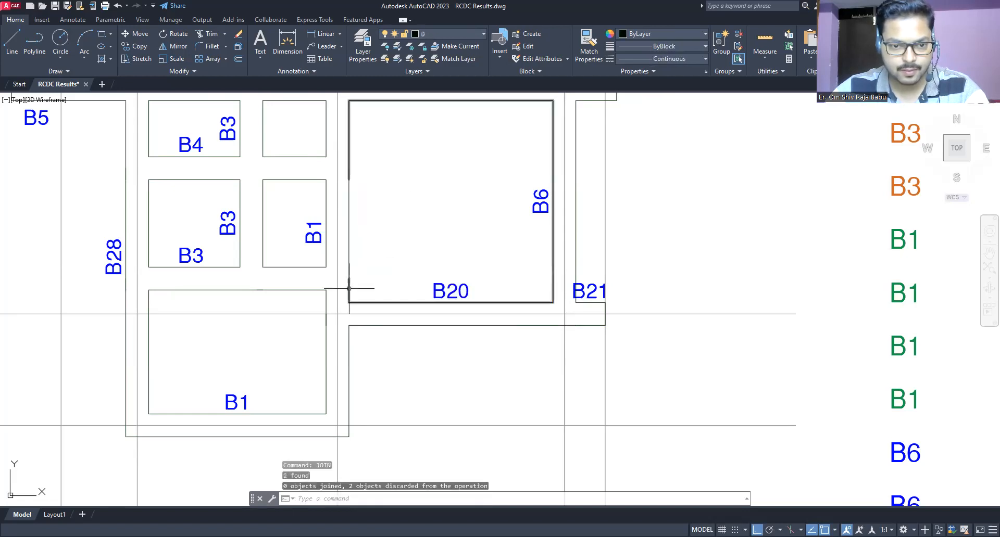
# Stretch the ends of the separate left edge line in the B20–B6 panel to the panel outline's open endpoints
pyautogui.click(349, 258)
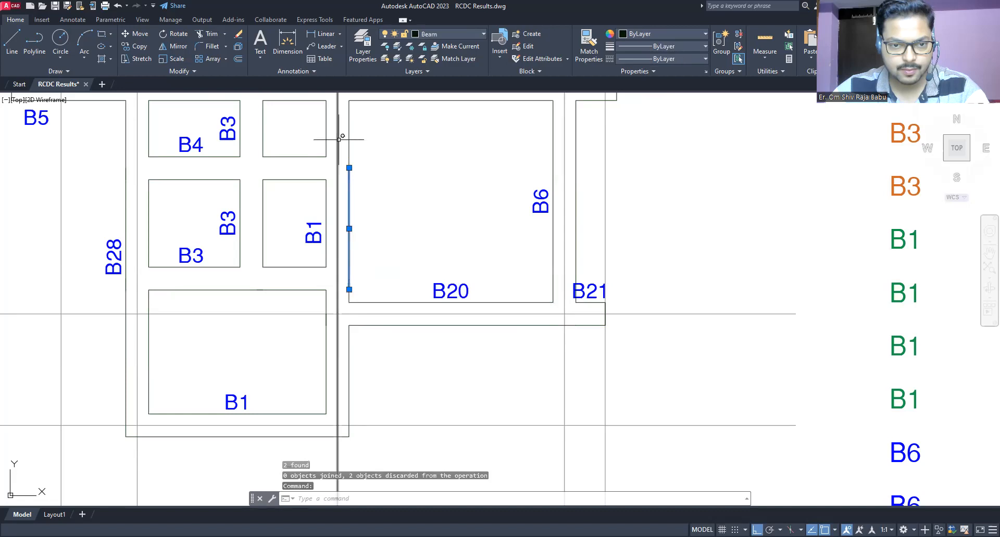
pyautogui.press('Escape')
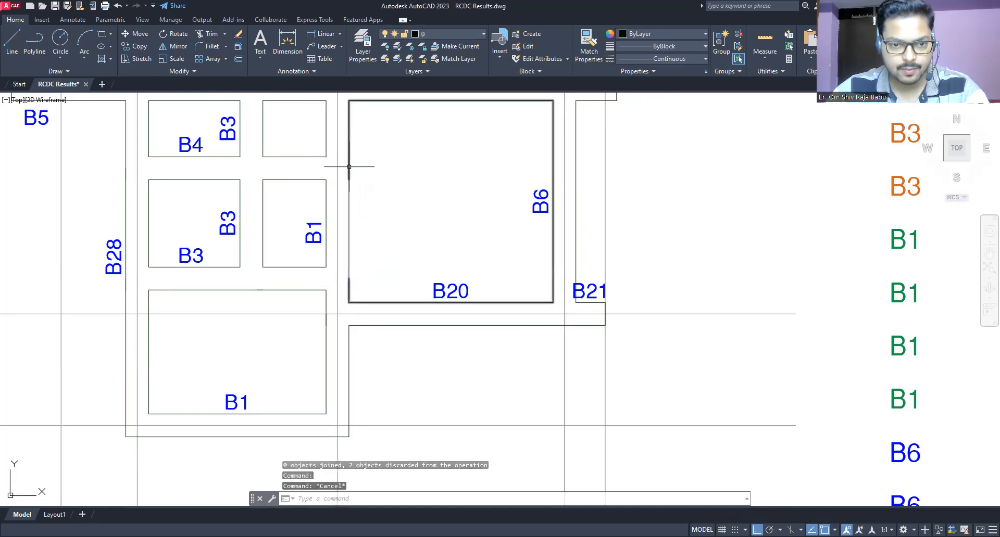
pyautogui.click(349, 195)
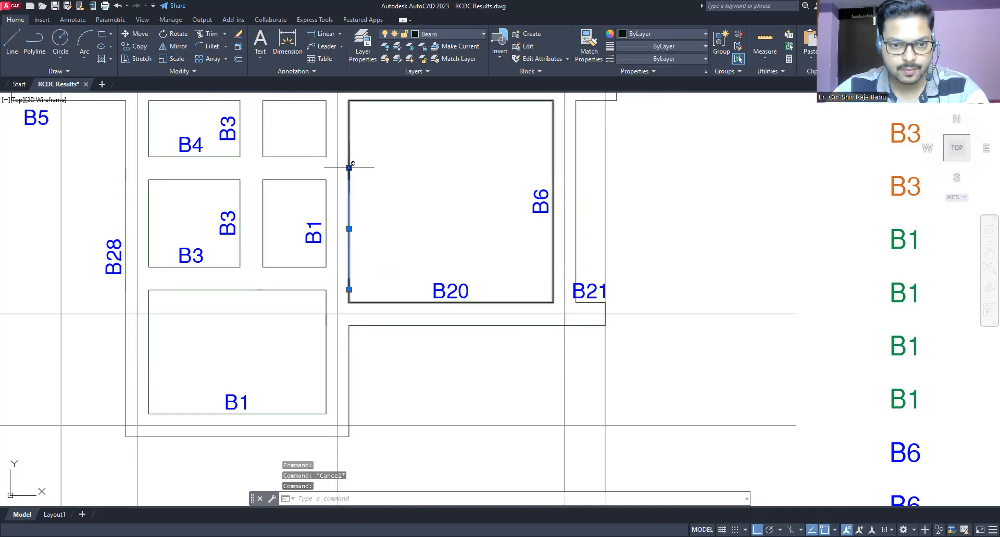
pyautogui.click(350, 168)
pyautogui.click(349, 179)
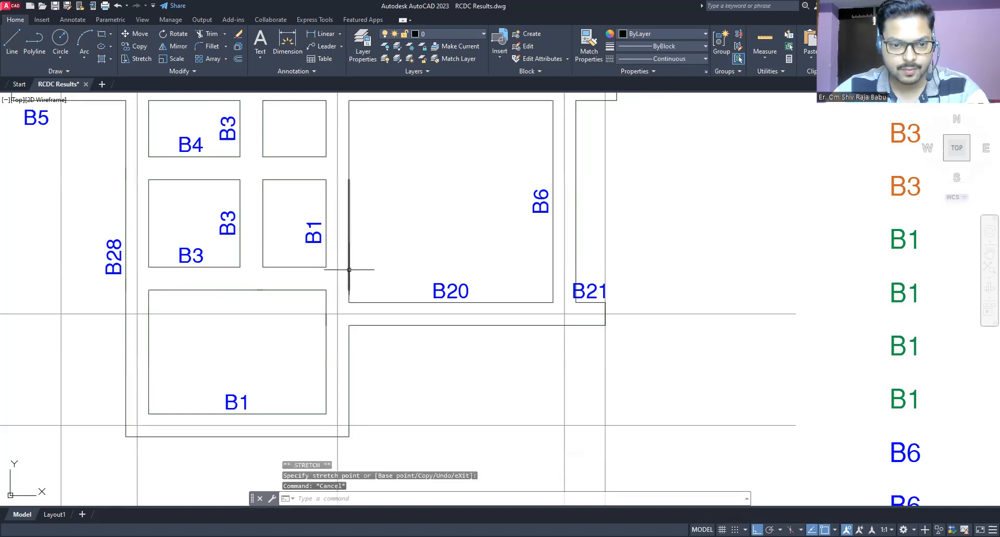
pyautogui.click(350, 289)
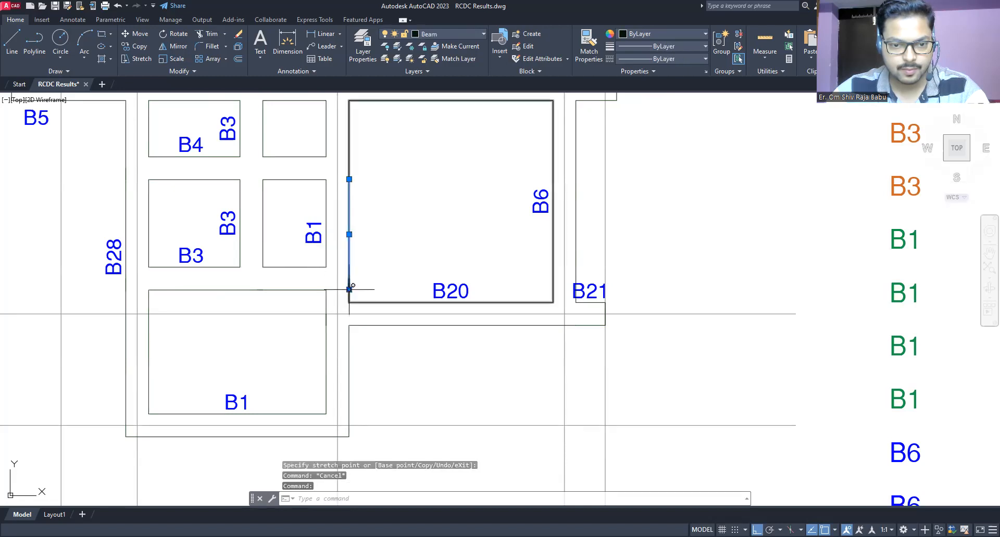
pyautogui.press('Escape')
# Join the left edge line and the B20–B6 panel outline into one polyline
pyautogui.click(375, 292)
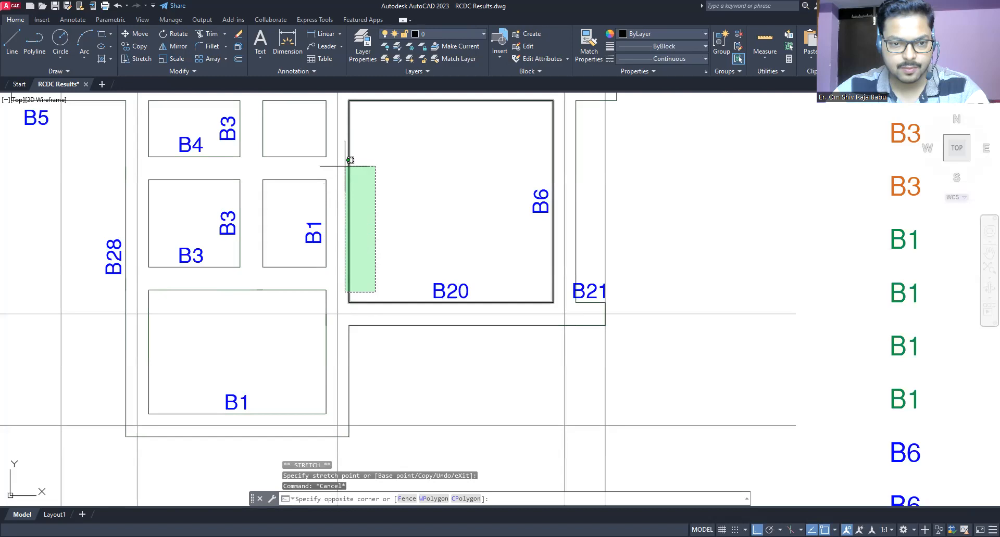
pyautogui.click(349, 150)
pyautogui.write('join')
pyautogui.press('Return')
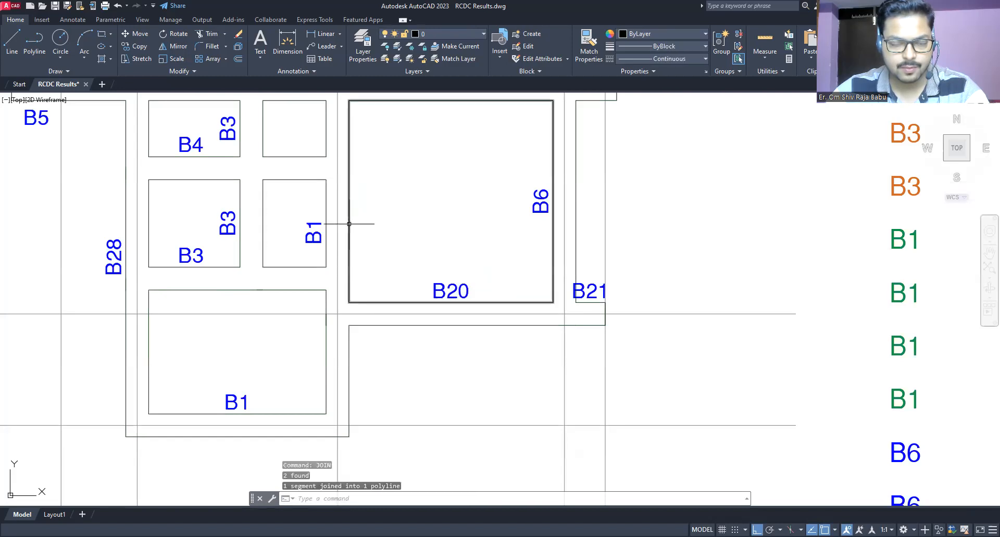
pyautogui.press('Escape')
# Try to join the two outer edge lines beside the B6 beams above and below grid 4
pyautogui.moveTo(403, 172); pyautogui.dragTo(430, 308, button='middle')
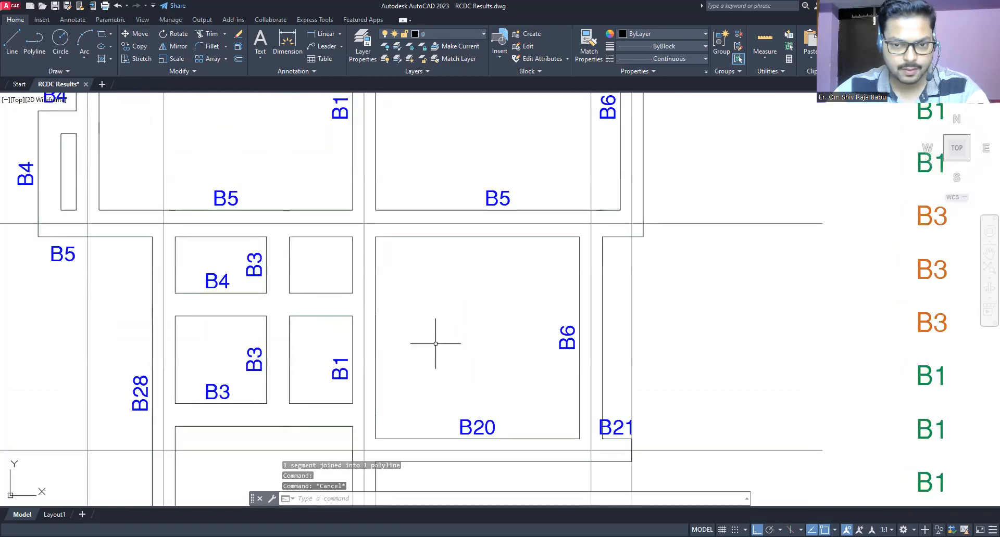
pyautogui.scroll(-2, 440, 322)
pyautogui.moveTo(456, 244); pyautogui.dragTo(488, 339, button='middle')
pyautogui.moveTo(515, 298); pyautogui.dragTo(426, 357, button='middle')
pyautogui.scroll(2, 518, 276)
pyautogui.click(495, 290)
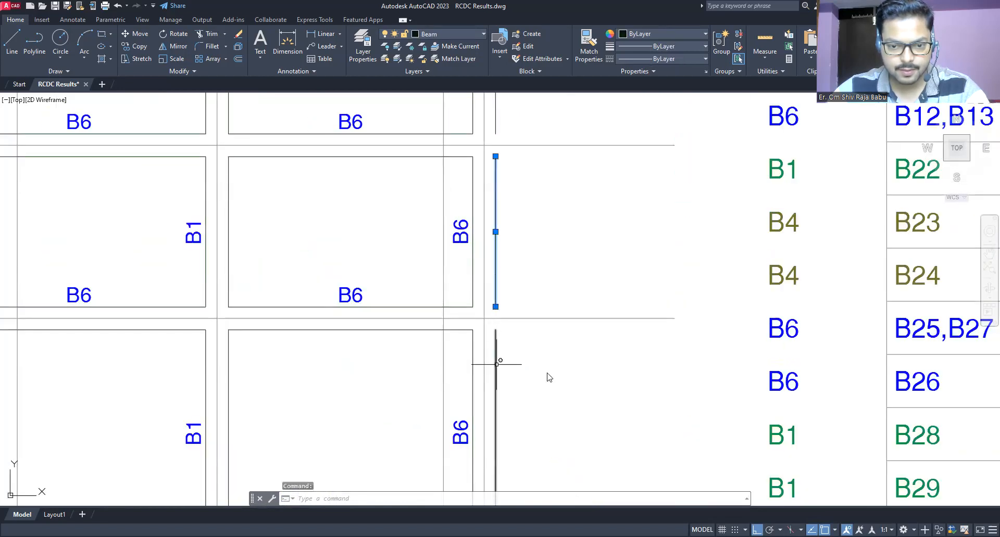
pyautogui.click(496, 364)
pyautogui.rightClick(548, 376)
pyautogui.click(583, 125)
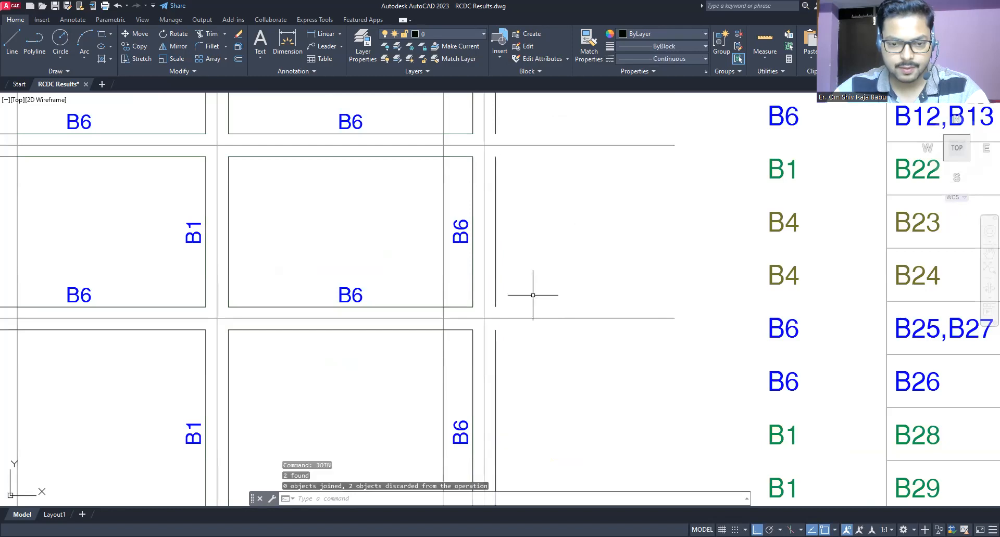
# Stretch the lower end of the outer edge line between grids 4 and 5 to the edge line below grid 4
pyautogui.press('Escape')
pyautogui.click(496, 301)
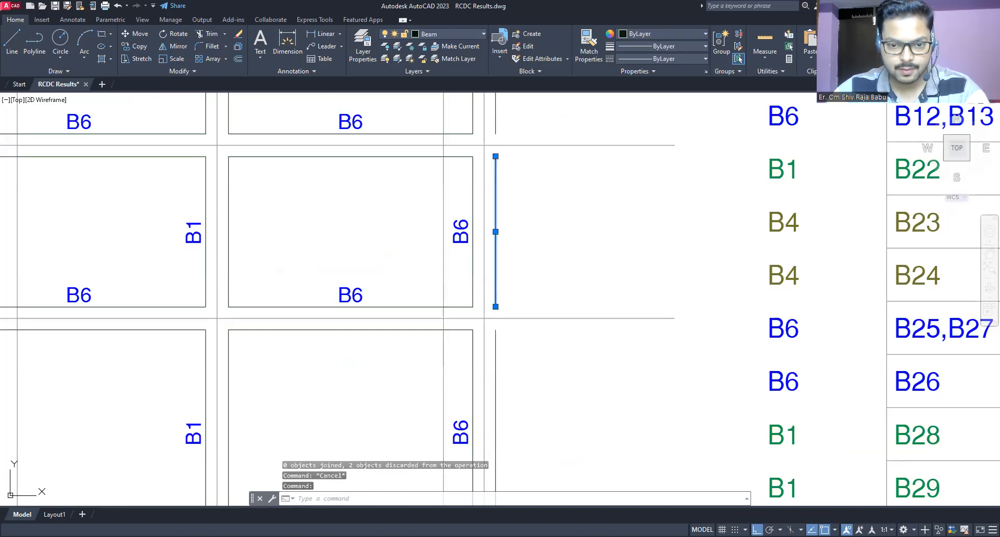
pyautogui.click(495, 307)
pyautogui.press('Escape')
pyautogui.moveTo(542, 196); pyautogui.dragTo(514, 385, button='middle')
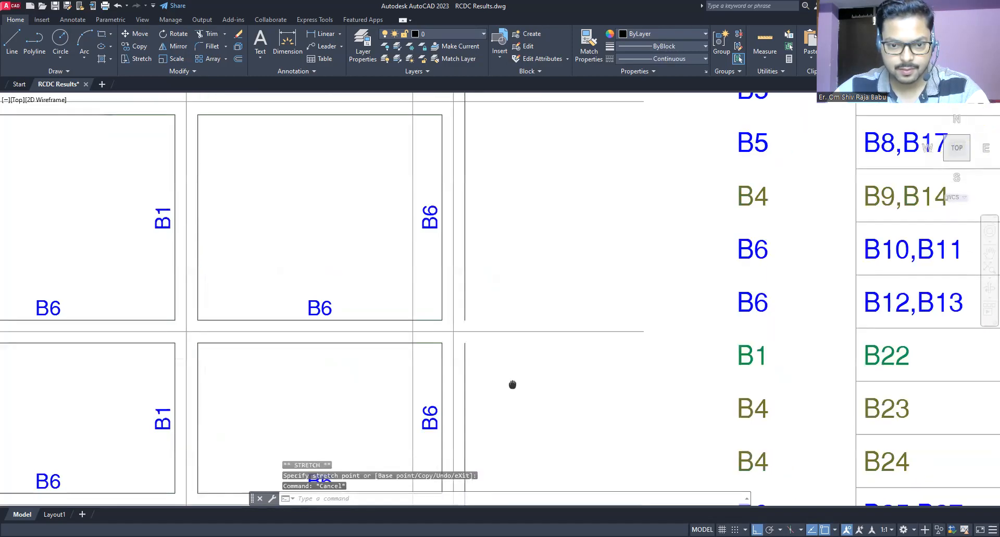
# Stretch the upper end of the right outer edge line between grids 4 and 5 to the edge line above grid 5
pyautogui.click(462, 362)
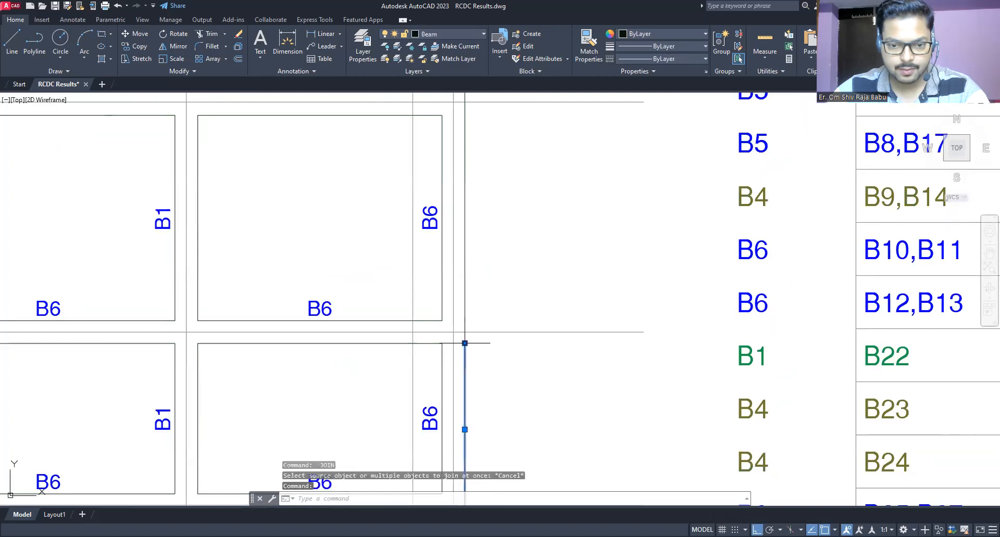
pyautogui.click(464, 343)
pyautogui.press('Escape')
pyautogui.scroll(-5, 529, 277)
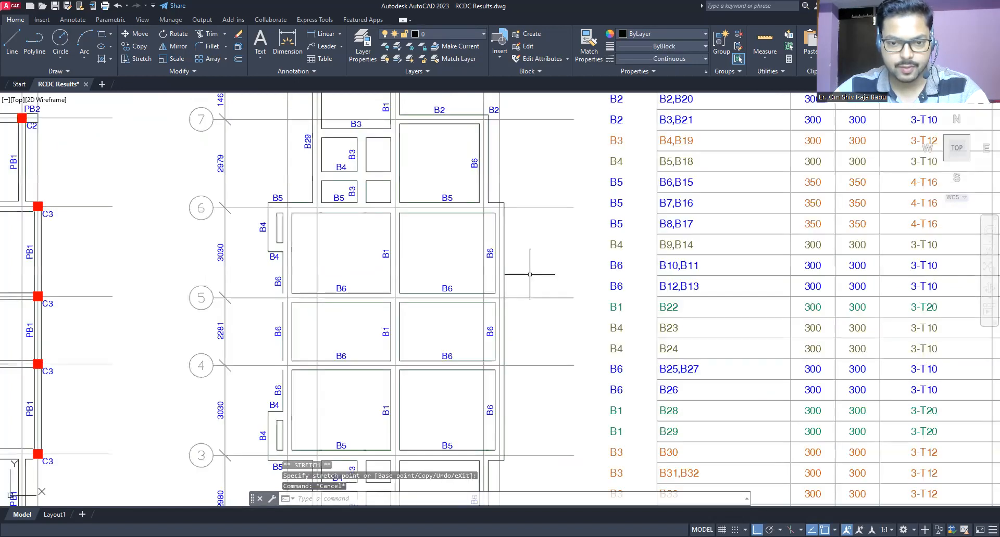
# Stretch the upper end of the left outer edge line between grids 4 and 5 to the edge line above grid 5
pyautogui.scroll(5, 450, 136)
pyautogui.moveTo(437, 327); pyautogui.dragTo(473, 174, button='middle')
pyautogui.moveTo(426, 346); pyautogui.dragTo(413, 326, button='middle')
pyautogui.moveTo(292, 363); pyautogui.dragTo(292, 275, button='middle')
pyautogui.scroll(4, 293, 274)
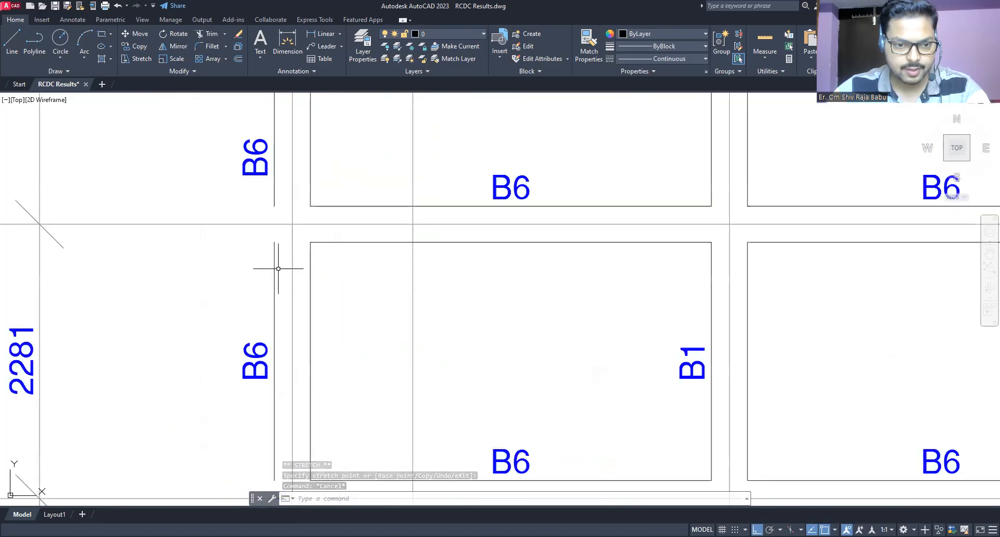
pyautogui.click(276, 266)
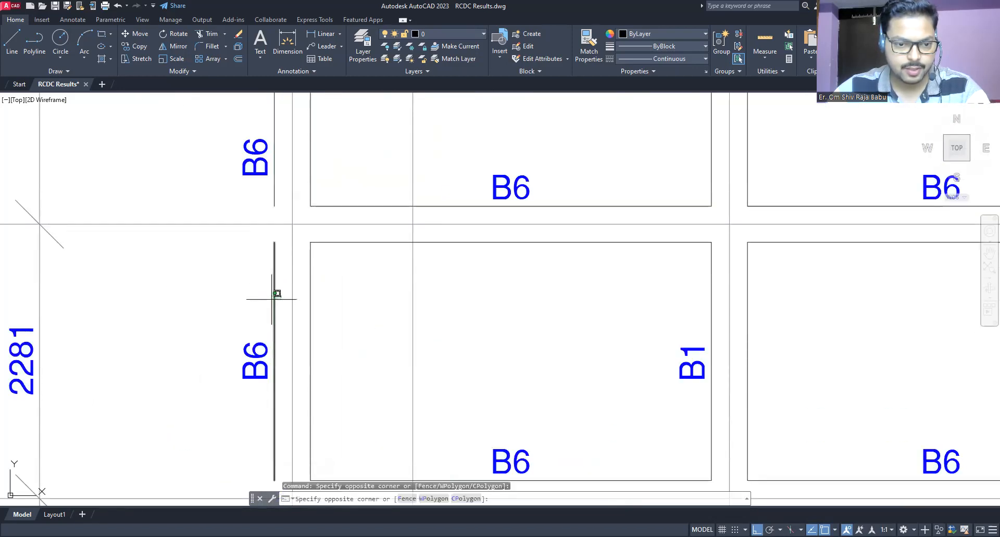
pyautogui.click(274, 293)
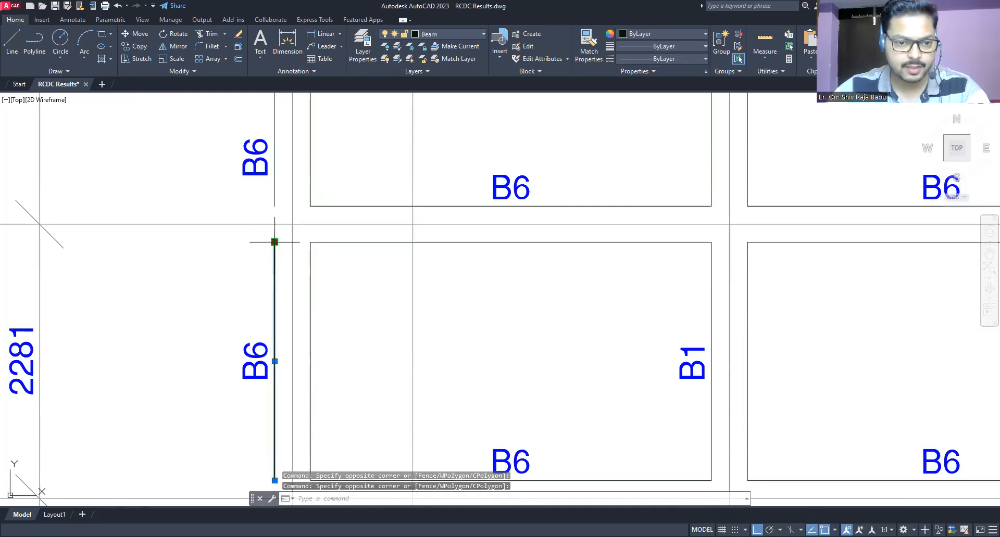
pyautogui.click(274, 242)
pyautogui.scroll(-5, 274, 242)
pyautogui.scroll(5, 317, 297)
pyautogui.press('Escape')
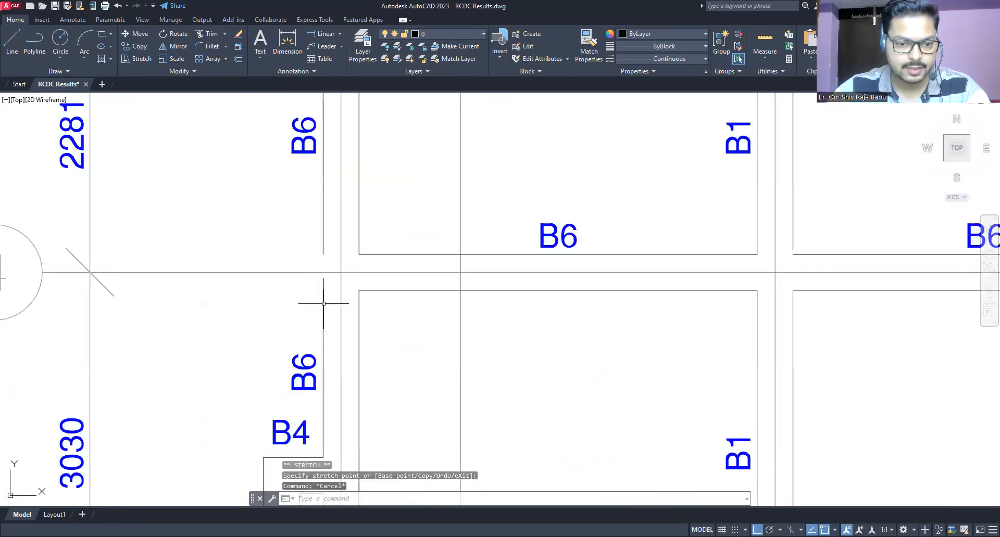
# Stretch the upper end of the left B6–B4 outline below grid 4 to the edge line above grid 4
pyautogui.click(324, 308)
pyautogui.click(323, 290)
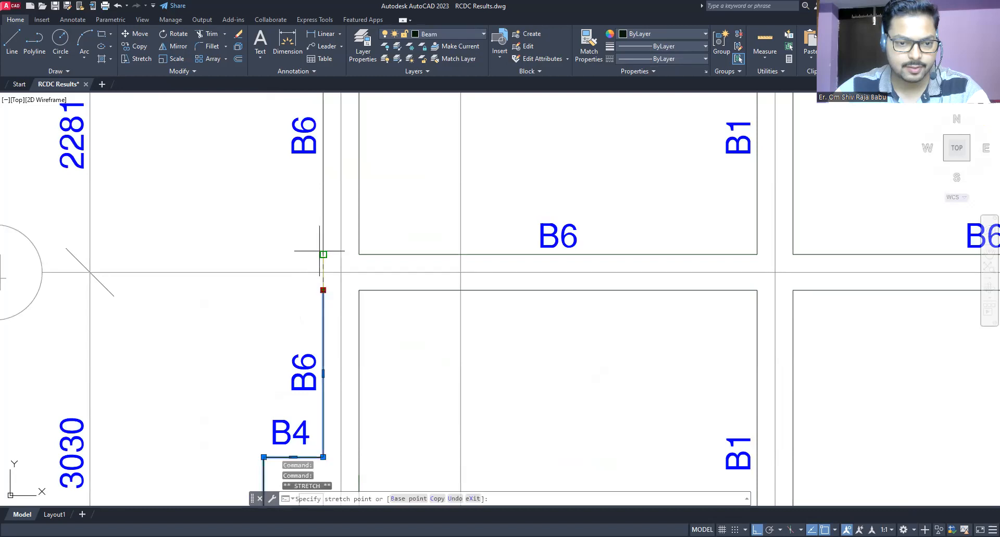
pyautogui.press('Escape')
pyautogui.scroll(-5, 305, 260)
pyautogui.scroll(4, 333, 156)
pyautogui.scroll(-3, 323, 281)
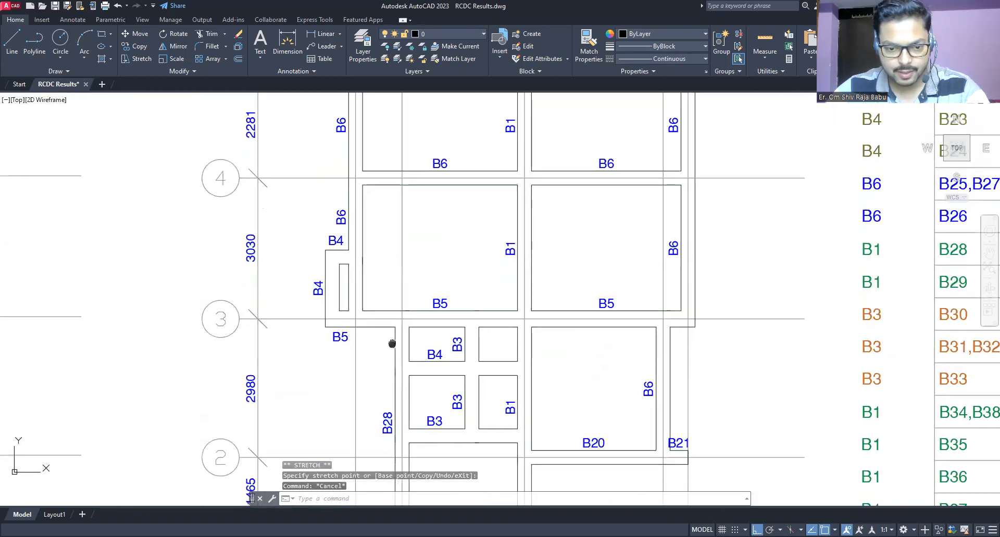
# Select the whole beam layout and apply Join to its outlines
pyautogui.moveTo(393, 342); pyautogui.dragTo(393, 241, button='middle')
pyautogui.moveTo(651, 223); pyautogui.dragTo(628, 443, button='middle')
pyautogui.scroll(-4, 576, 364)
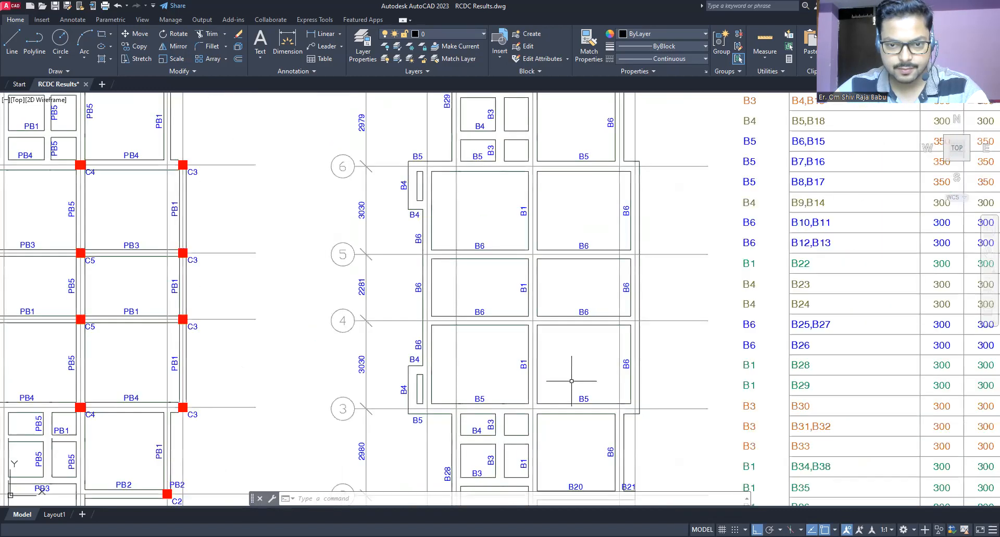
pyautogui.click(457, 157)
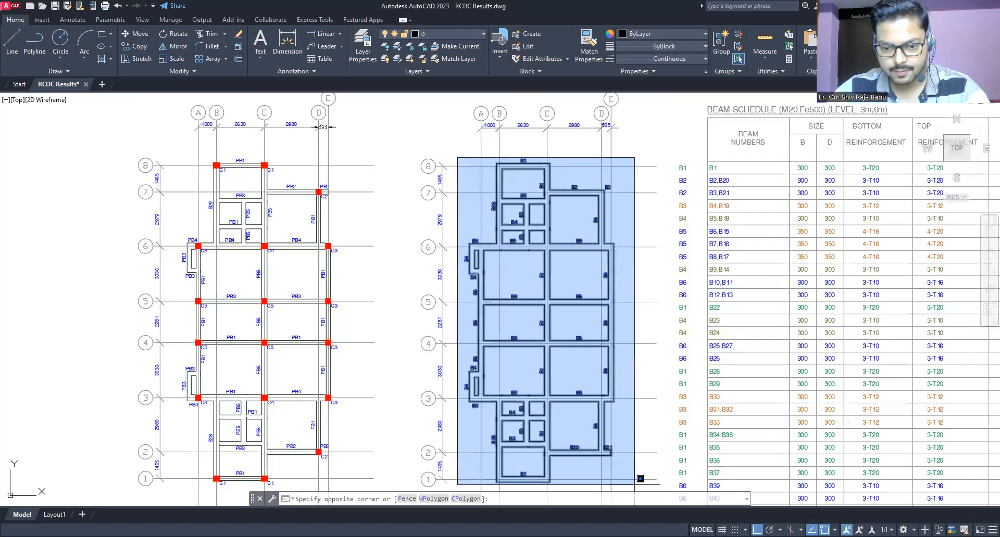
pyautogui.click(634, 490)
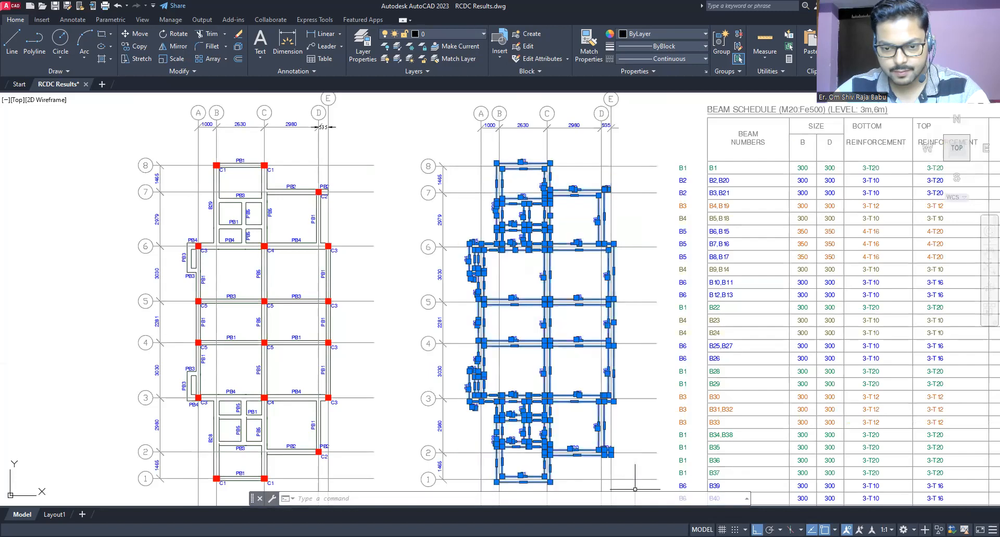
pyautogui.rightClick(626, 425)
pyautogui.click(659, 176)
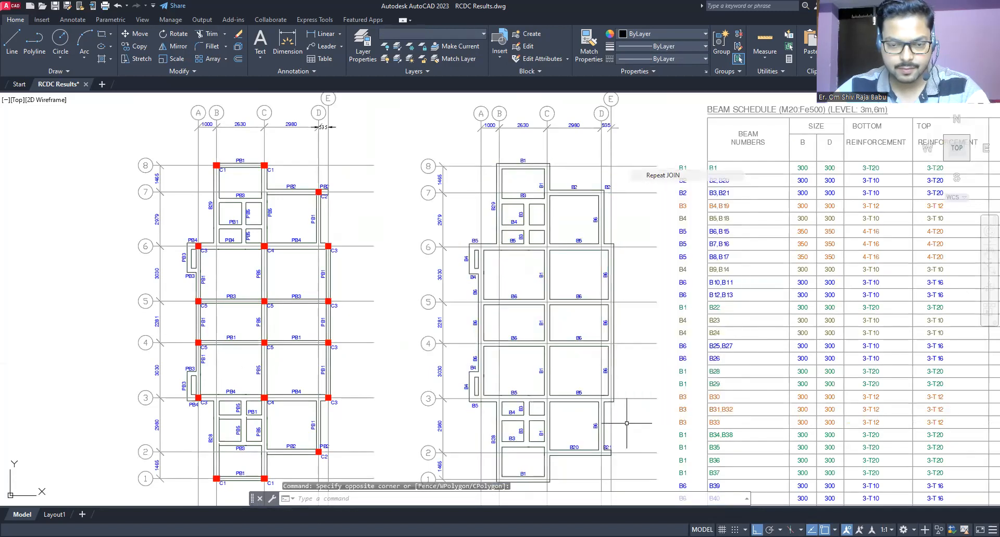
pyautogui.press('Escape')
# Inspect the beam layout's outlines and beam label positions, especially along the left edge between grids 3 and 6
pyautogui.scroll(6, 538, 294)
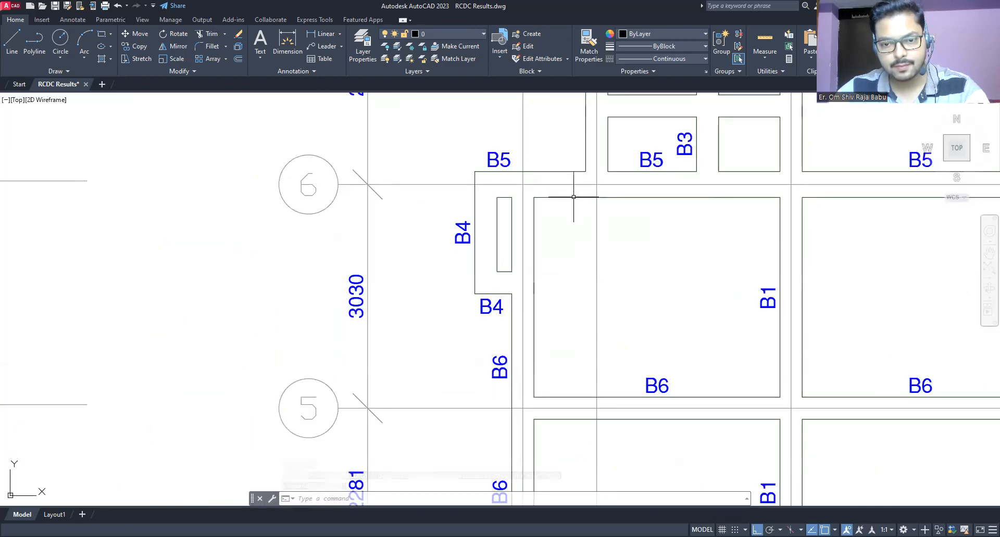
pyautogui.scroll(-5, 618, 263)
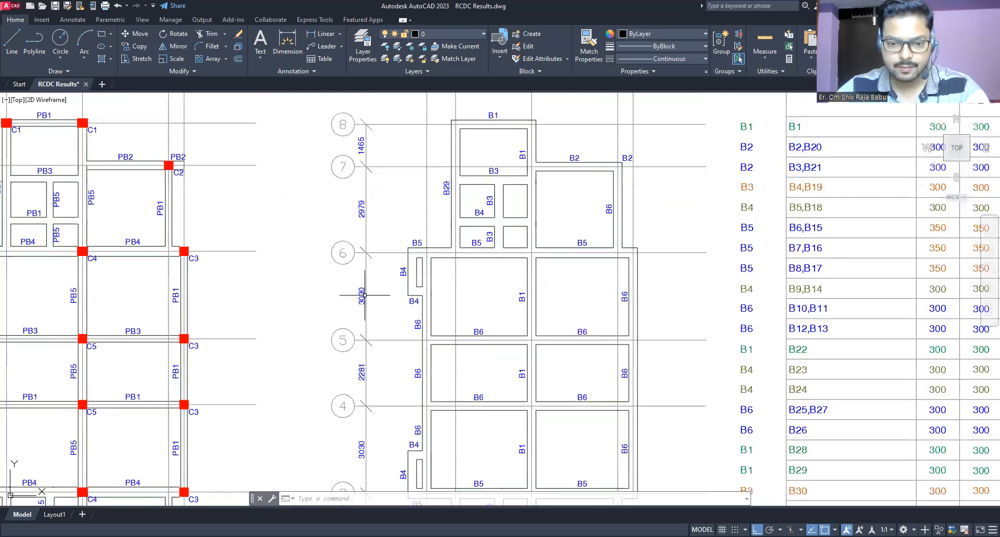
pyautogui.scroll(2, 384, 216)
pyautogui.scroll(-5, 384, 215)
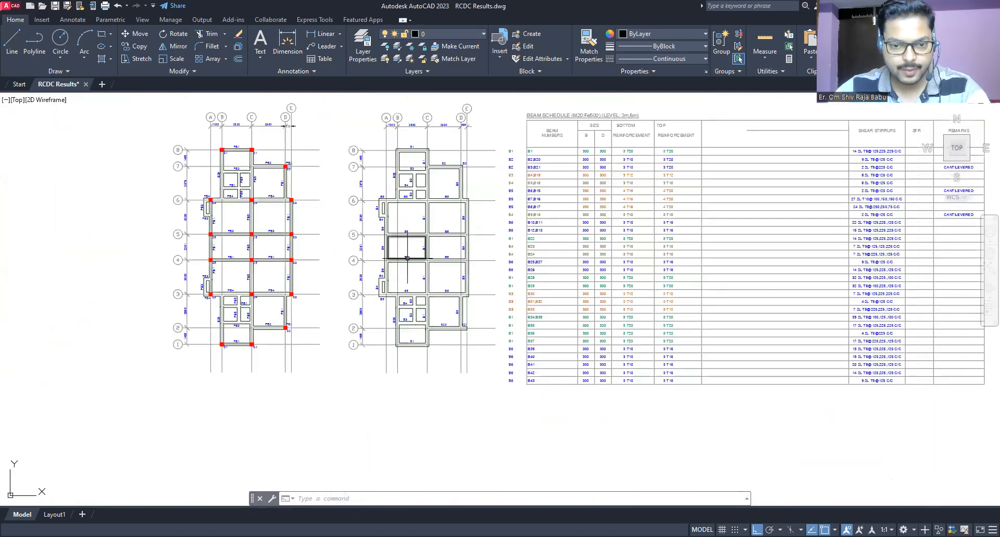
pyautogui.scroll(1, 408, 295)
pyautogui.scroll(3, 408, 295)
pyautogui.moveTo(438, 315); pyautogui.dragTo(457, 342, button='middle')
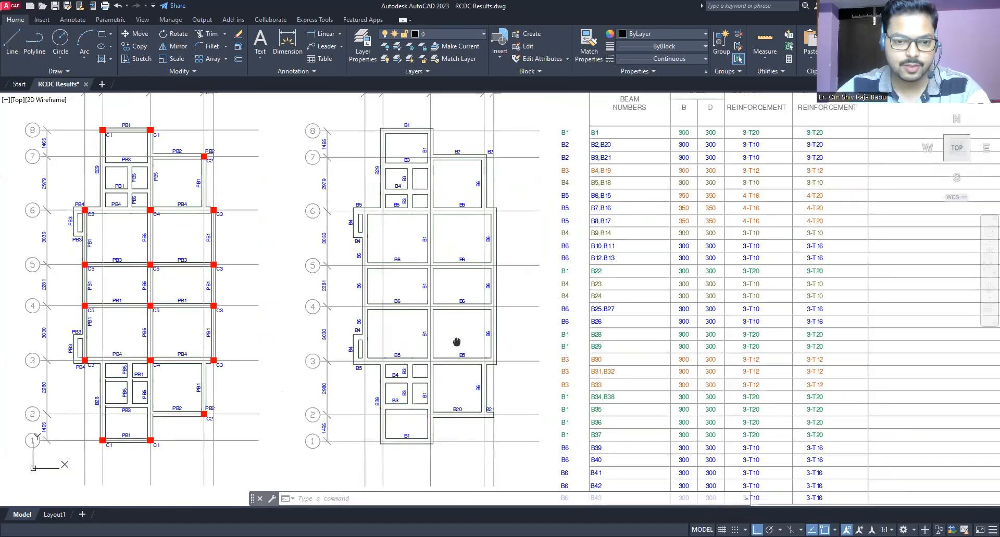
pyautogui.scroll(4, 356, 349)
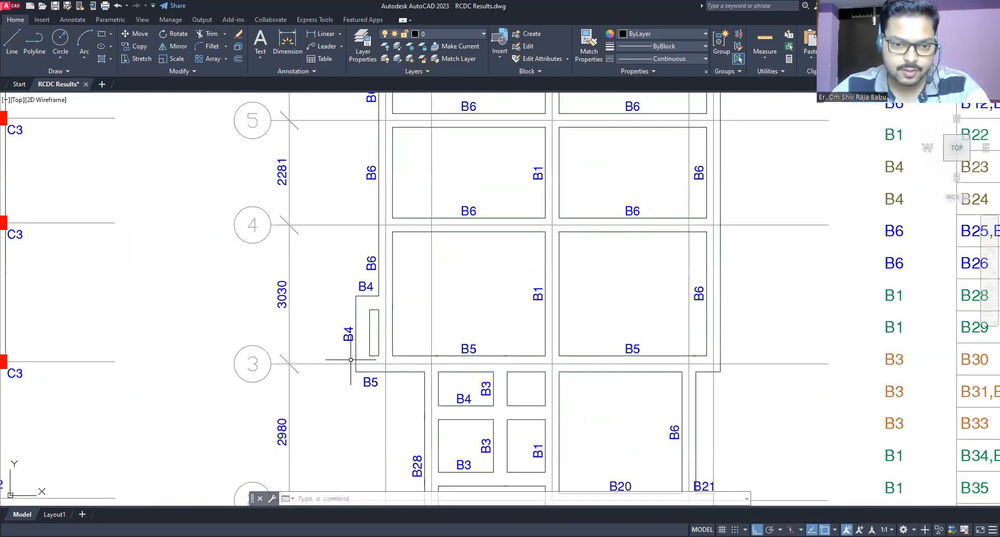
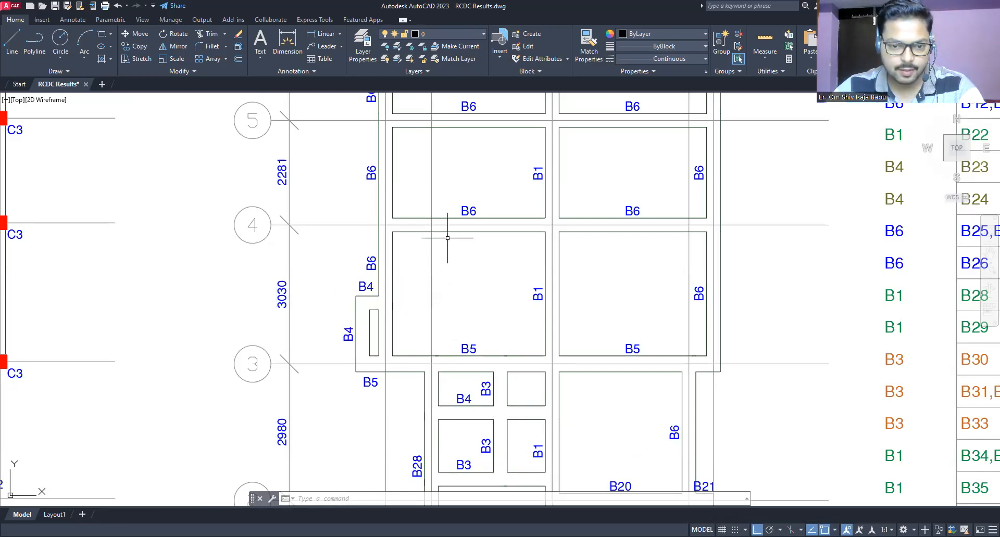
# Move the B6 label outside the left edge below grid 4 into the adjacent panel, slightly lower along its inner edge
pyautogui.click(371, 262)
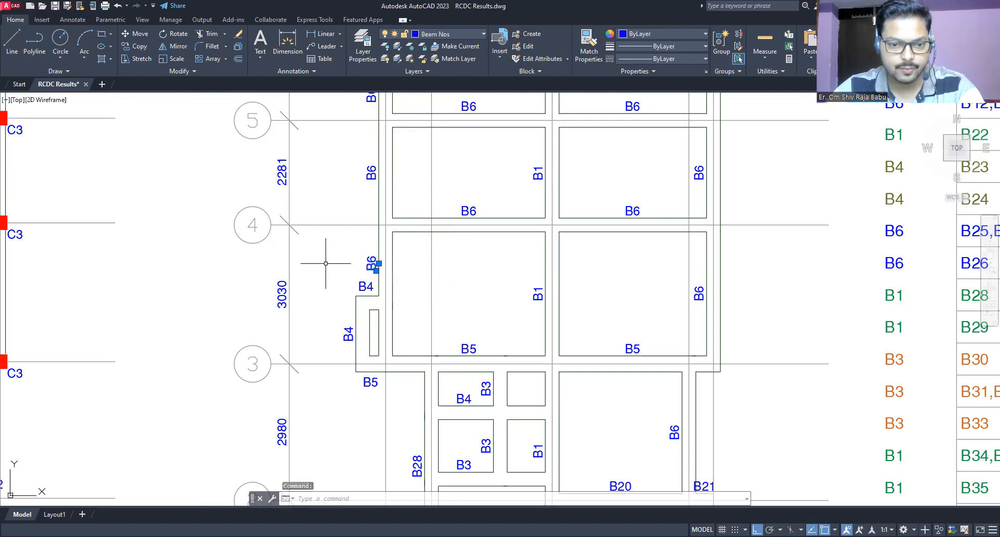
pyautogui.click(137, 37)
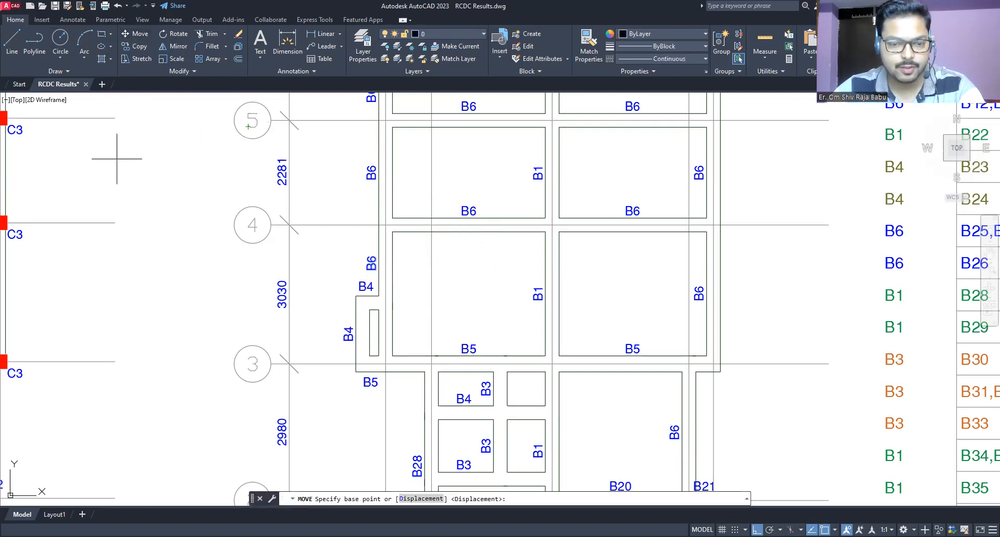
pyautogui.click(371, 263)
pyautogui.click(398, 262)
pyautogui.press('Escape')
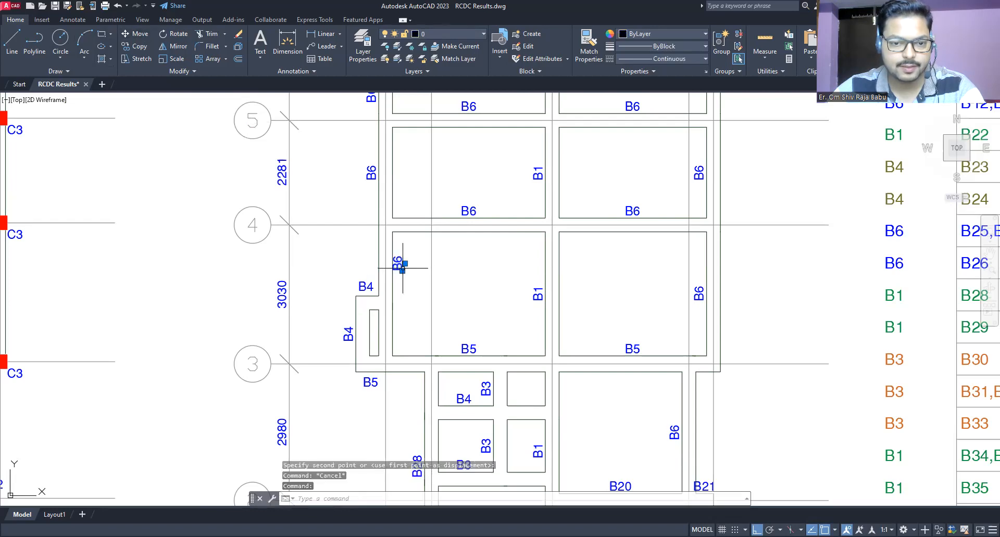
pyautogui.moveTo(403, 268); pyautogui.dragTo(402, 283)
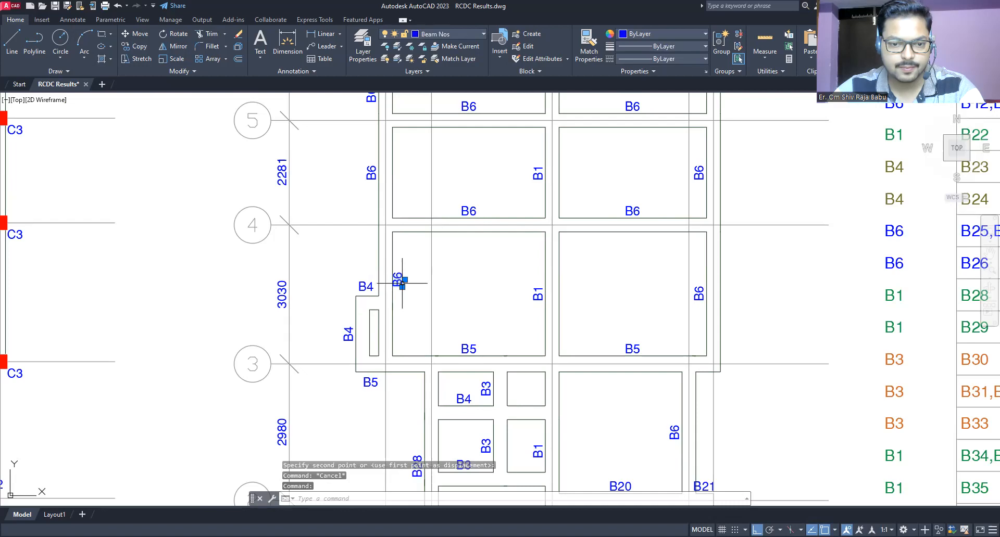
pyautogui.press('Escape')
pyautogui.scroll(-3, 320, 250)
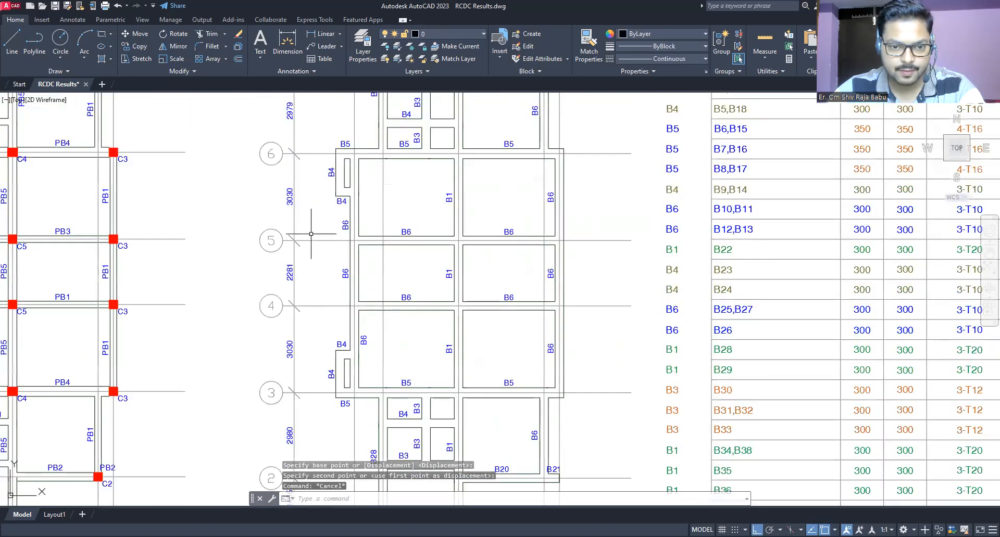
# Move the B6 labels outside the left edge above grid 5 and between grids 4 and 5 into their adjacent panels
pyautogui.click(346, 225)
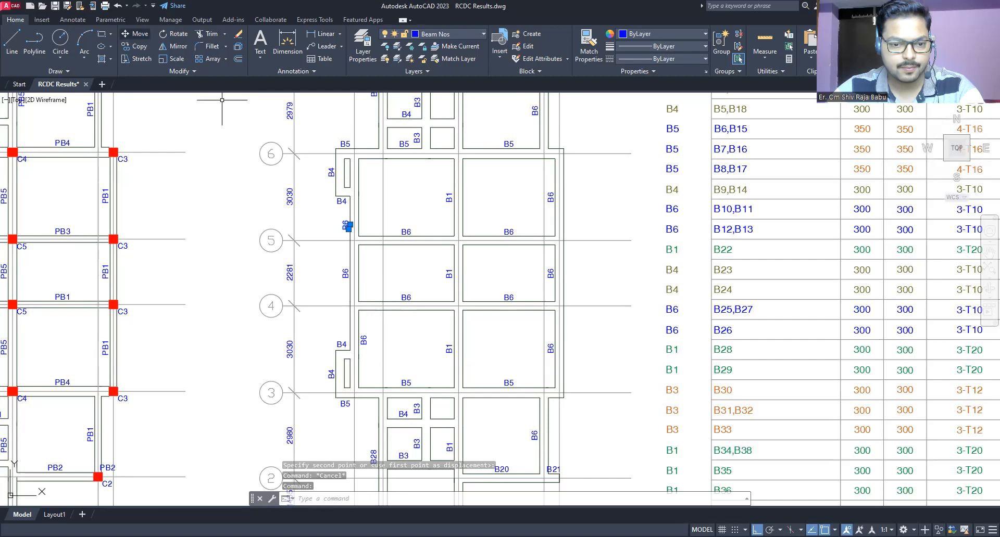
pyautogui.press('space')
pyautogui.click(349, 227)
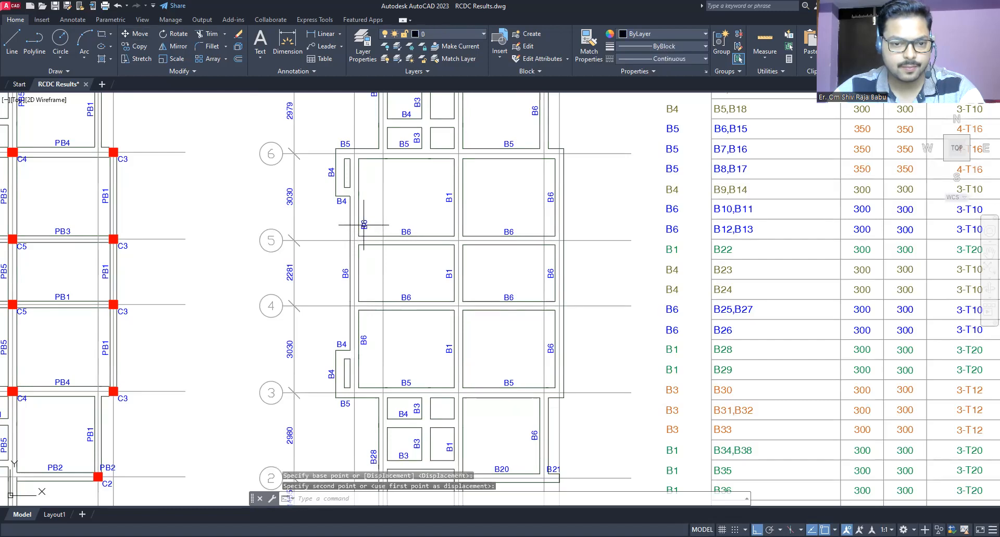
pyautogui.press('Escape')
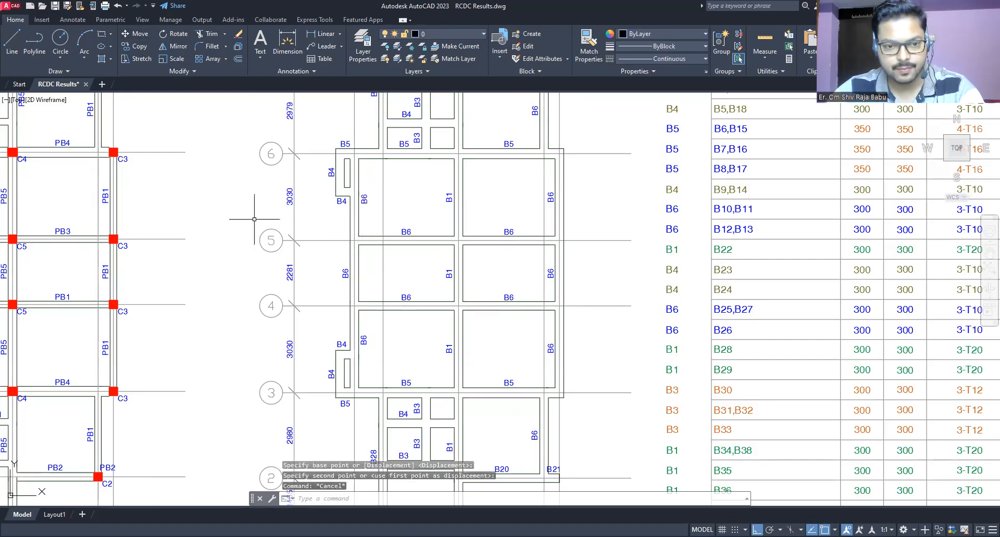
pyautogui.click(347, 274)
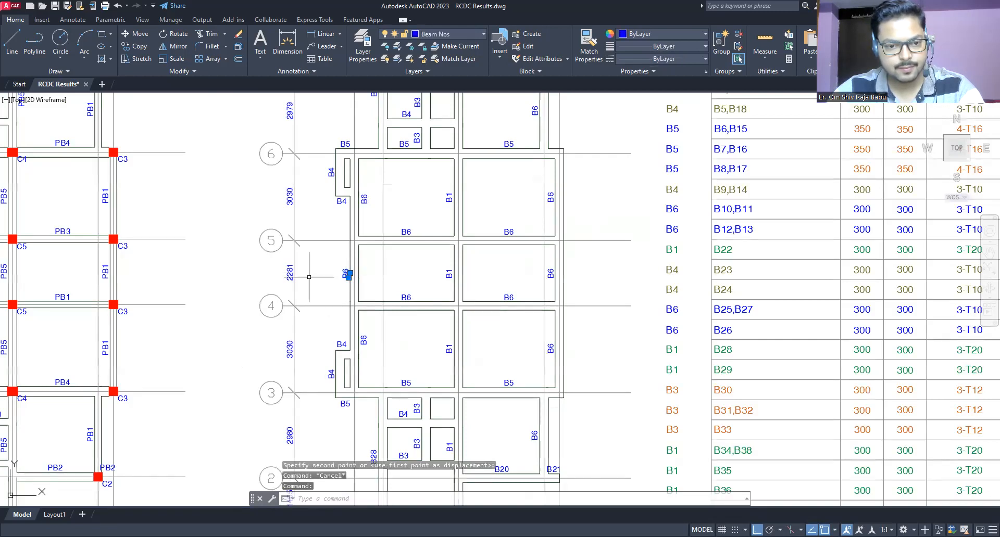
pyautogui.press('Escape')
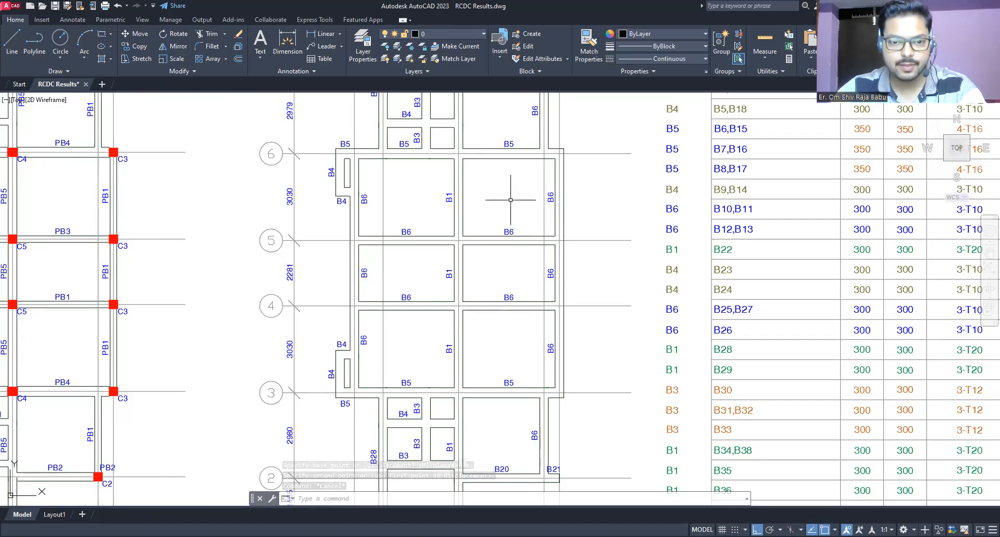
# Move the B5 label from the small panel above grid 6 into the large left panel just below grid 6
pyautogui.moveTo(508, 198); pyautogui.dragTo(508, 252, button='middle')
pyautogui.scroll(2, 508, 252)
pyautogui.moveTo(379, 223); pyautogui.dragTo(391, 292, button='middle')
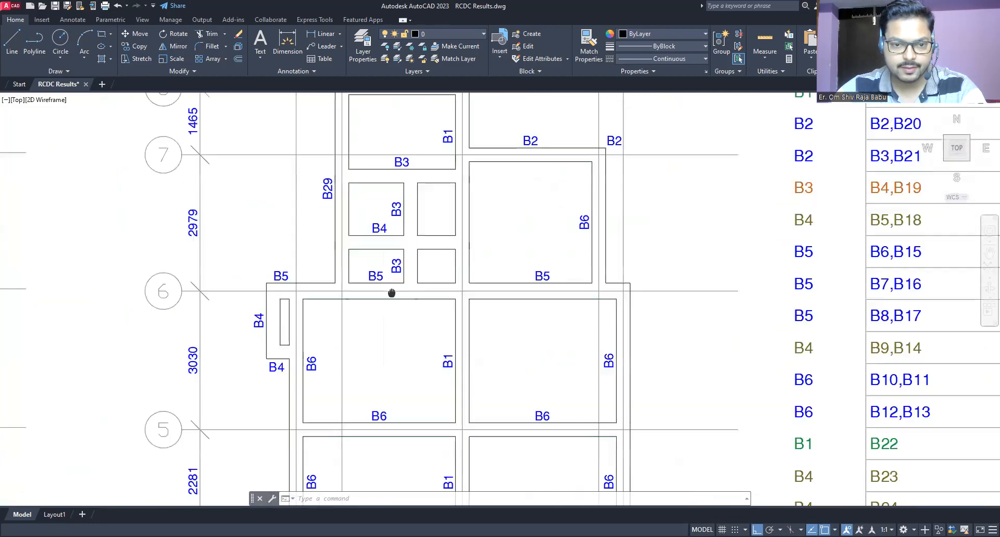
pyautogui.click(376, 281)
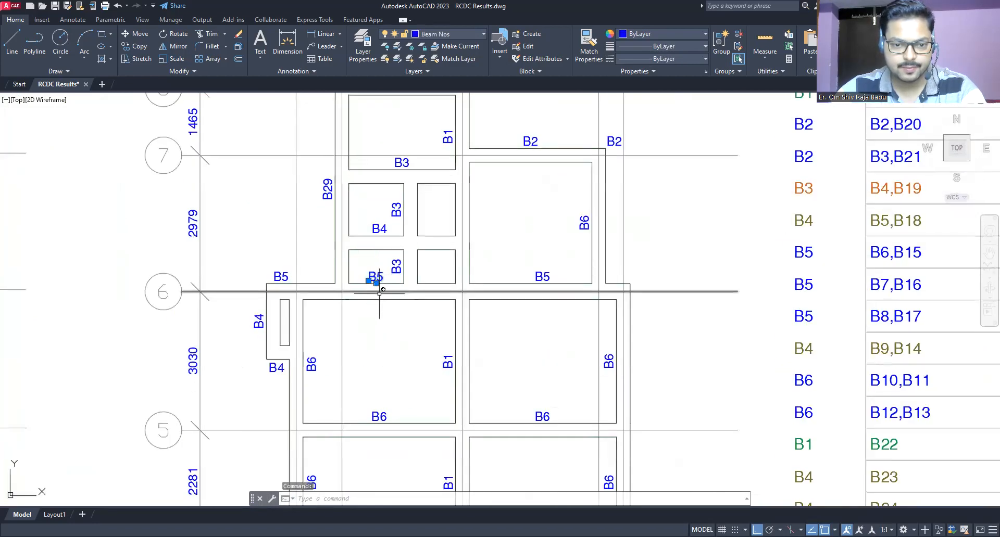
pyautogui.write('m')
pyautogui.press('Return')
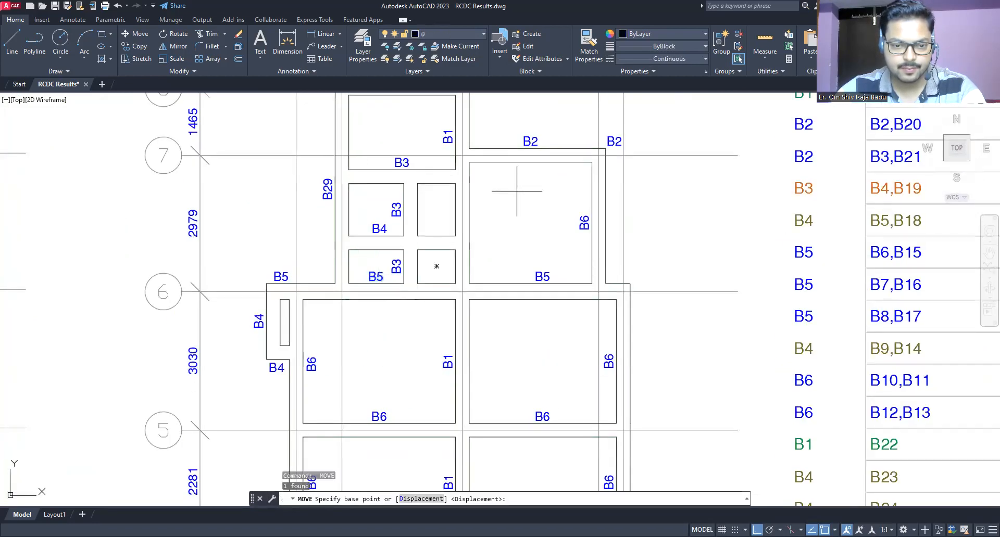
pyautogui.click(517, 190)
pyautogui.click(511, 226)
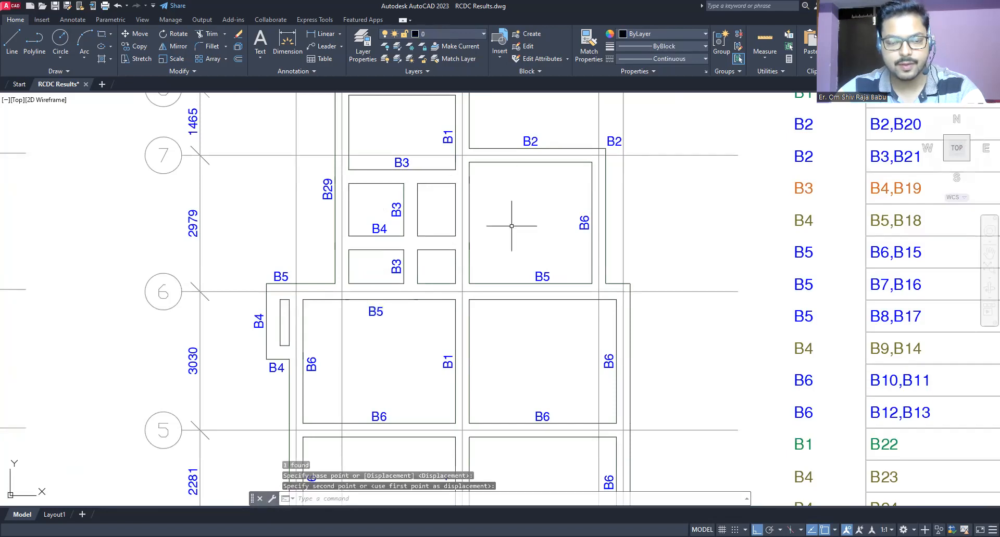
# Move the B3 label above grid 2 into the panel between grids 1 and 2, centred along its upper edge
pyautogui.scroll(-3, 511, 226)
pyautogui.moveTo(511, 226)
pyautogui.mouseDown(button='middle')
pyautogui.moveTo(495, 245)
pyautogui.moveTo(473, 183)
pyautogui.moveTo(476, 242)
pyautogui.mouseUp(button='middle')
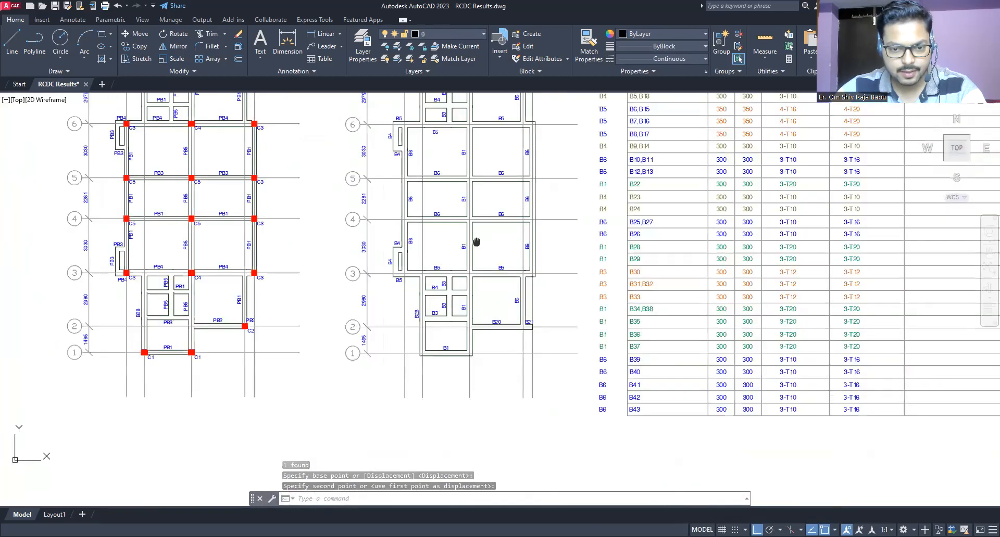
pyautogui.scroll(4, 424, 307)
pyautogui.click(451, 327)
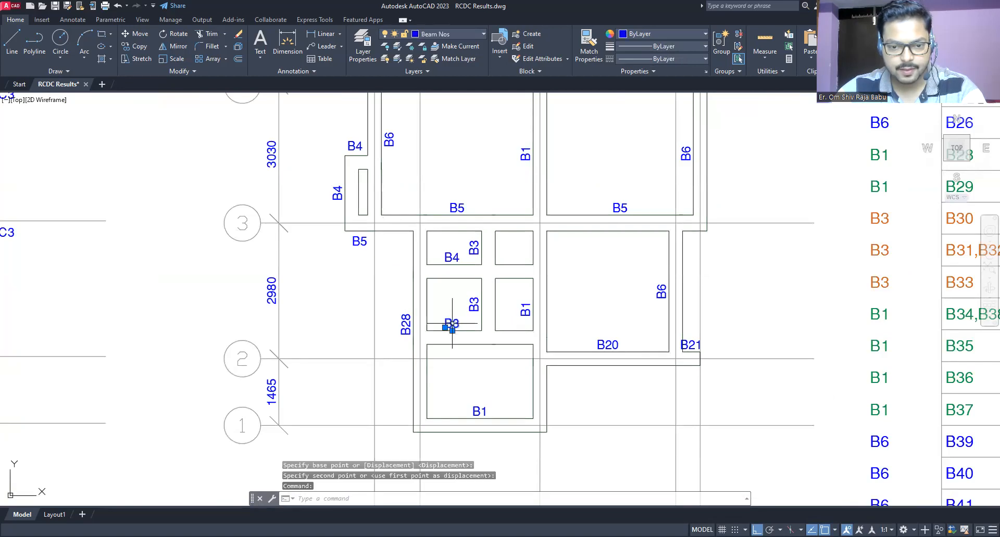
pyautogui.moveTo(452, 323); pyautogui.dragTo(489, 346)
pyautogui.press('Escape')
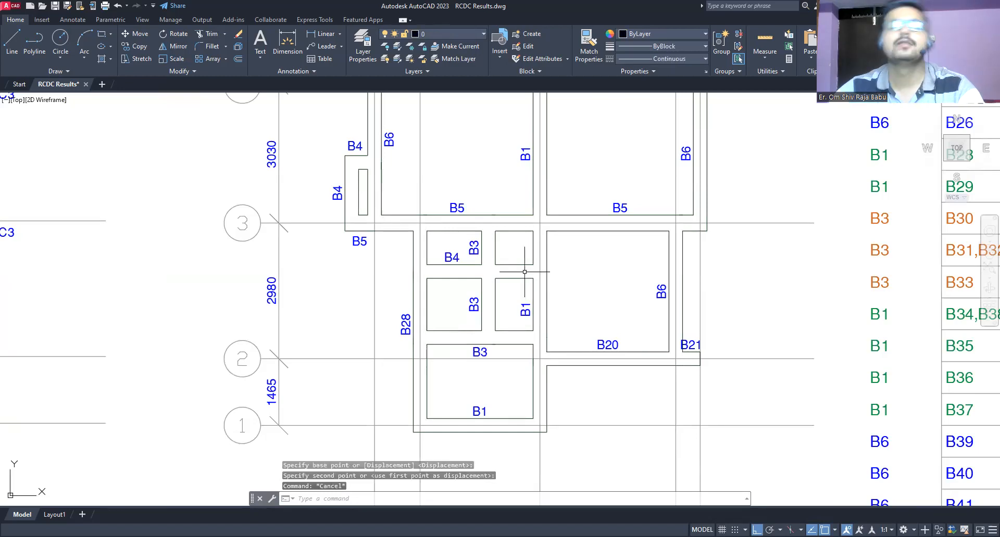
# Copy the whole Schedule of Plinth Beam table into the empty area just below the level 3m,6m beam schedule
pyautogui.scroll(-2, 595, 305)
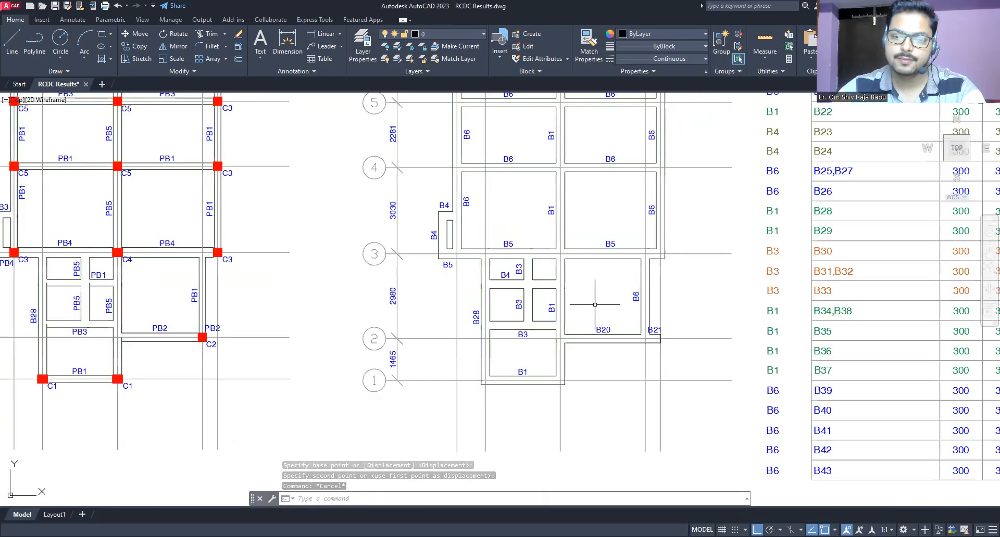
pyautogui.moveTo(585, 230); pyautogui.dragTo(524, 298, button='middle')
pyautogui.scroll(-2, 524, 299)
pyautogui.moveTo(533, 225)
pyautogui.mouseDown(button='middle')
pyautogui.moveTo(446, 236)
pyautogui.moveTo(435, 215)
pyautogui.moveTo(399, 307)
pyautogui.mouseUp(button='middle')
pyautogui.scroll(-2, 355, 207)
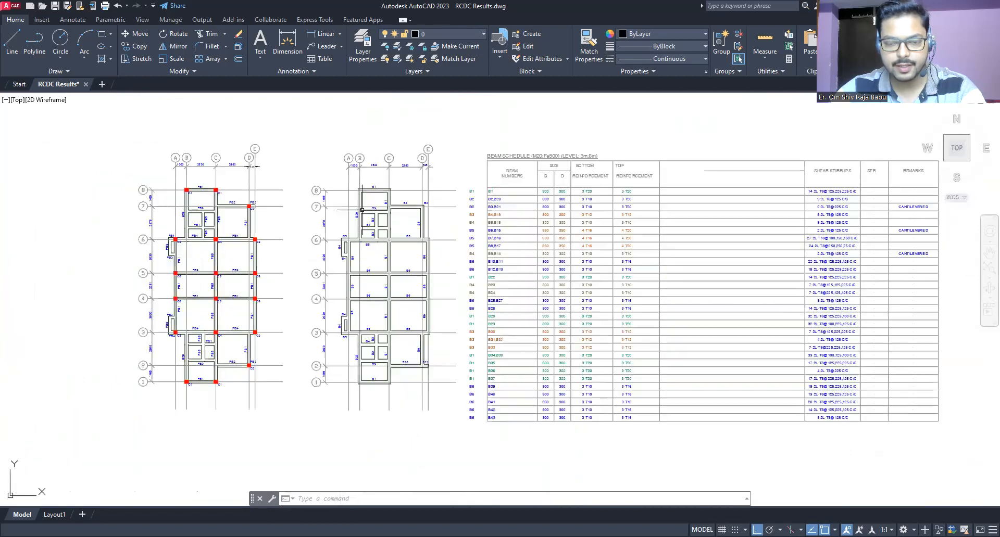
pyautogui.moveTo(376, 236); pyautogui.dragTo(361, 195, button='middle')
pyautogui.scroll(-2, 361, 195)
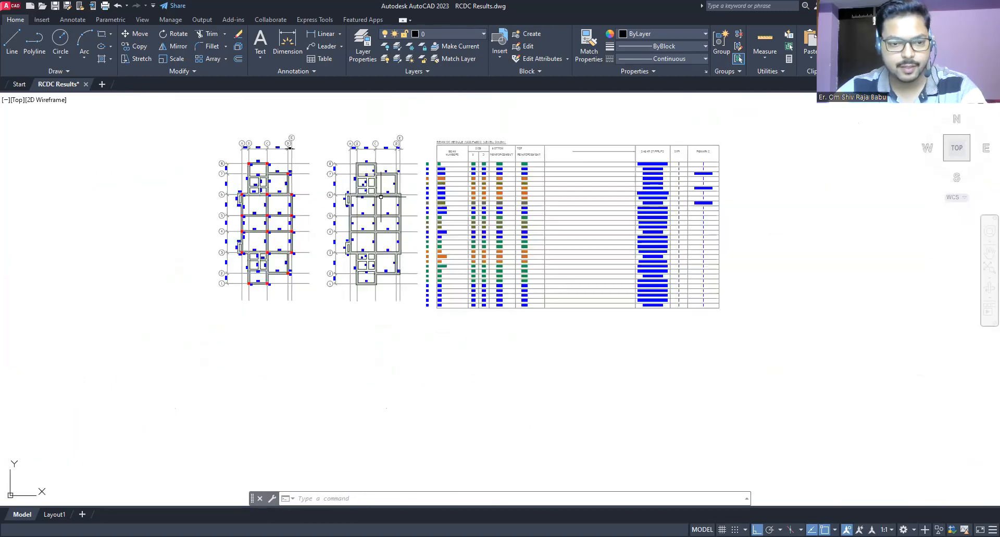
pyautogui.scroll(-8, 312, 291)
pyautogui.moveTo(274, 317); pyautogui.dragTo(396, 281, button='middle')
pyautogui.scroll(8, 210, 340)
pyautogui.click(236, 288)
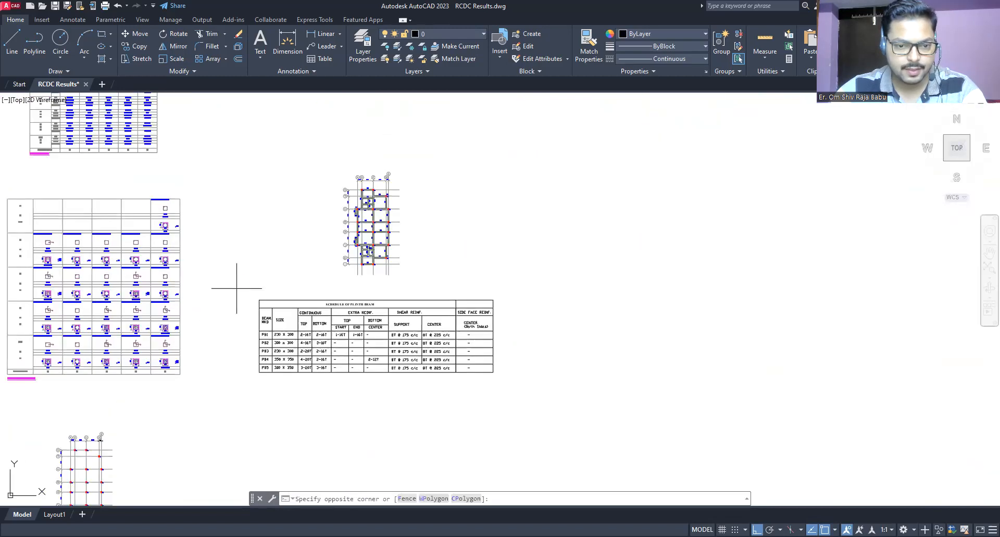
pyautogui.click(558, 403)
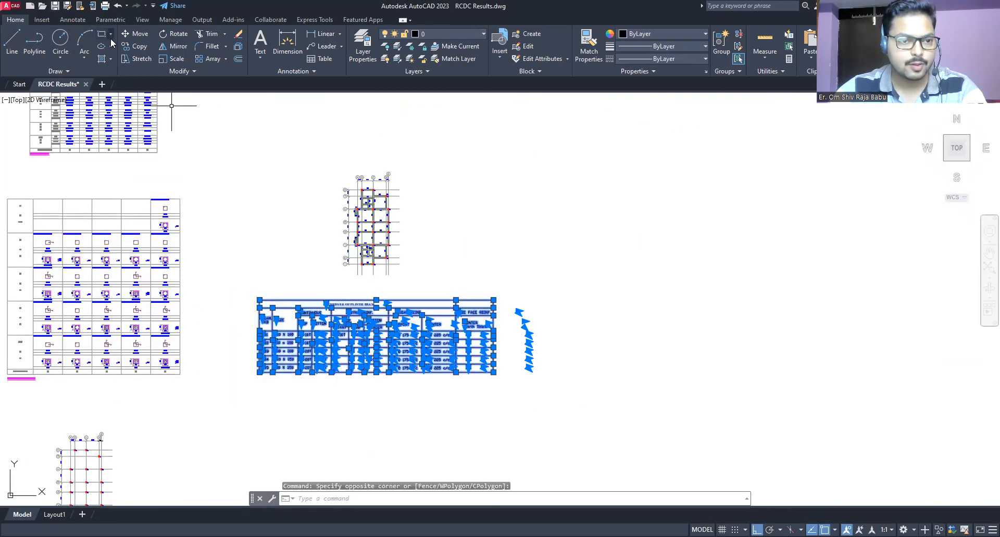
pyautogui.click(136, 46)
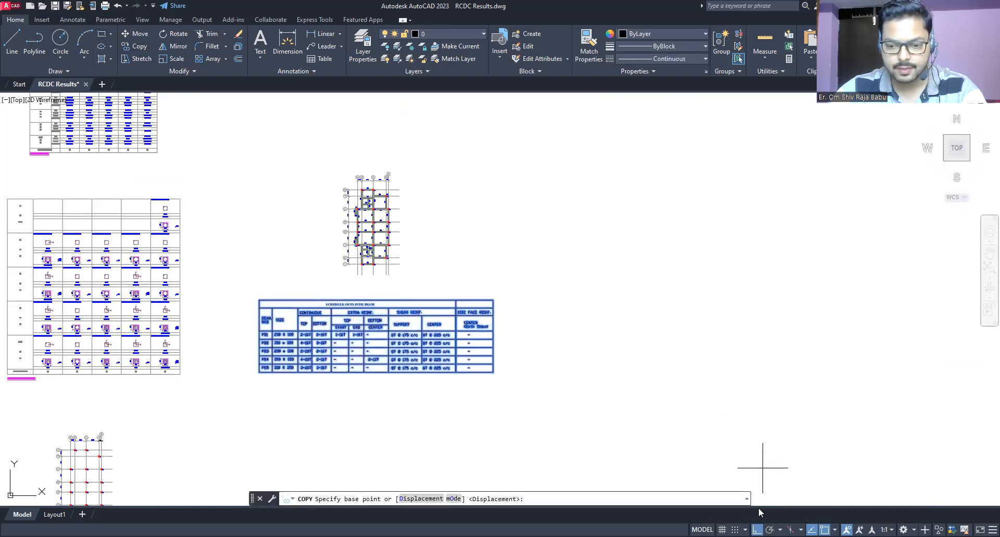
pyautogui.click(397, 397)
pyautogui.scroll(-6, 397, 397)
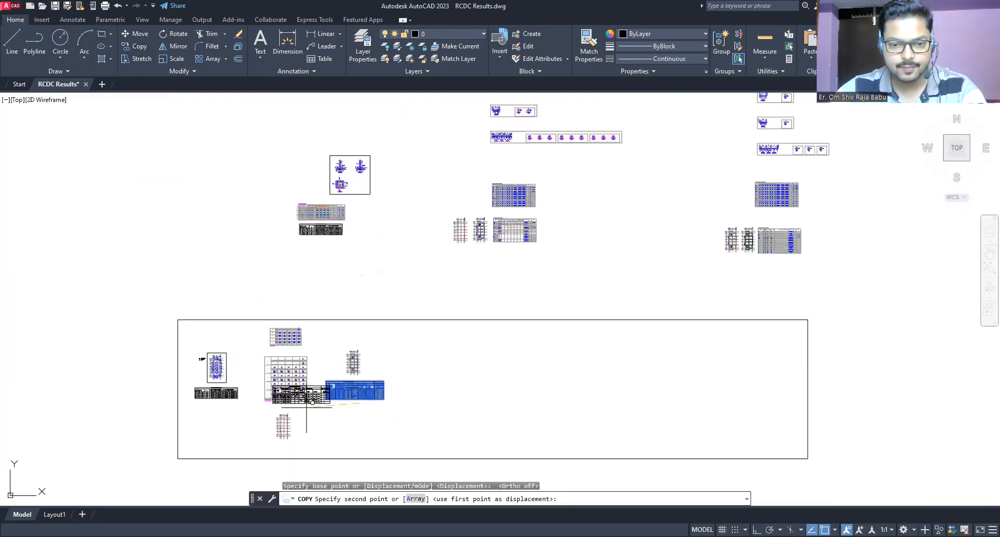
pyautogui.scroll(6, 624, 319)
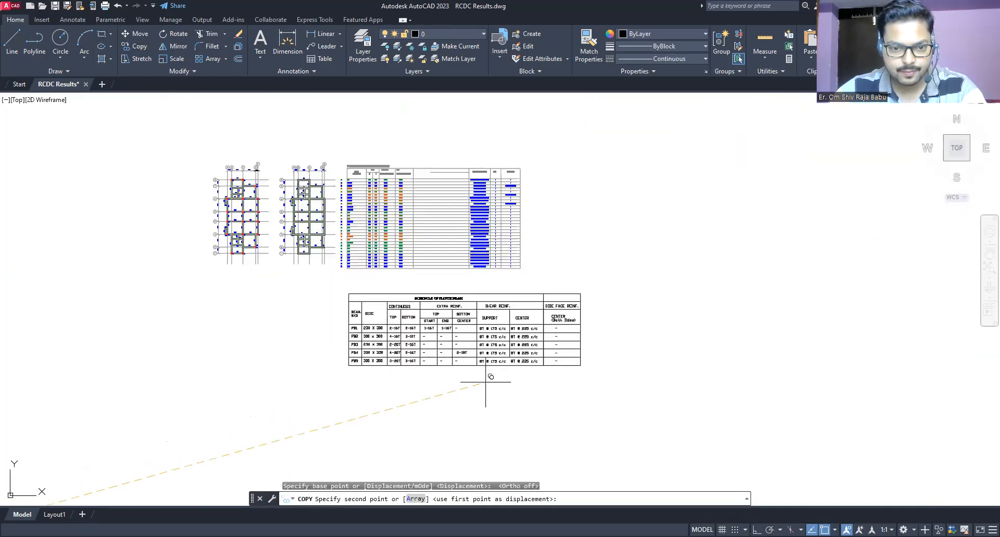
pyautogui.scroll(5, 355, 319)
pyautogui.press('Escape')
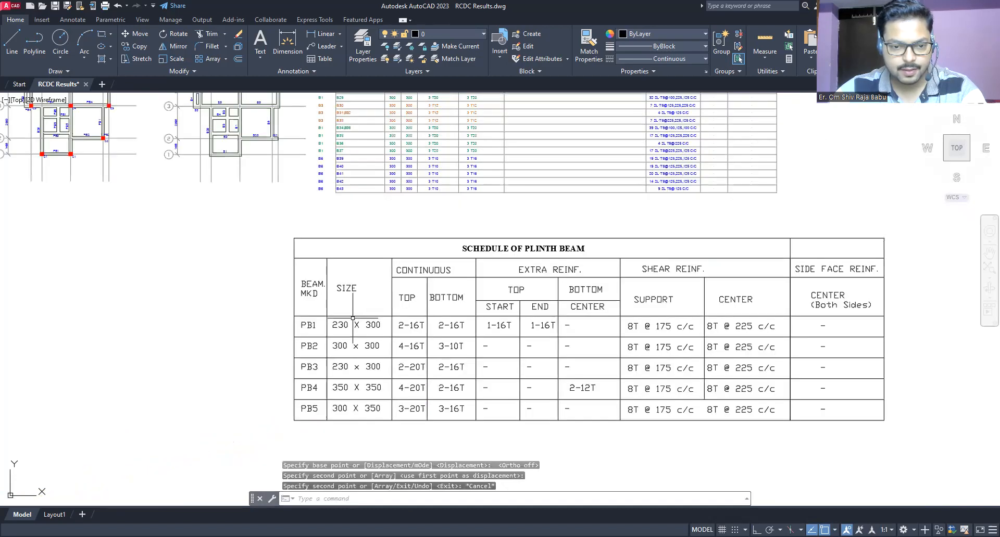
# Examine the sizes and the bottom and top reinforcement of the beam types in the level 3m,6m beam schedule
pyautogui.moveTo(385, 221); pyautogui.dragTo(368, 250, button='middle')
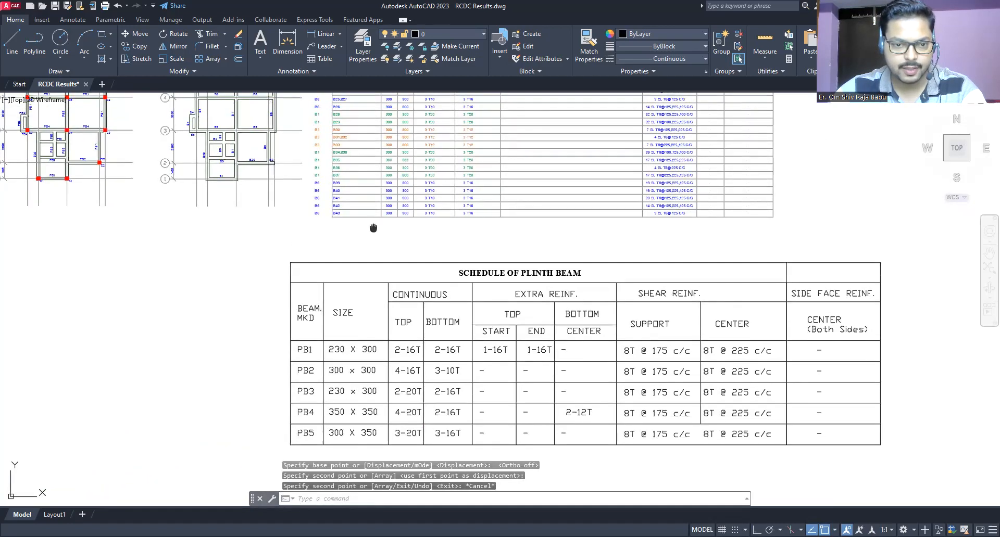
pyautogui.scroll(-3, 375, 350)
pyautogui.scroll(8, 349, 164)
pyautogui.scroll(-5, 349, 164)
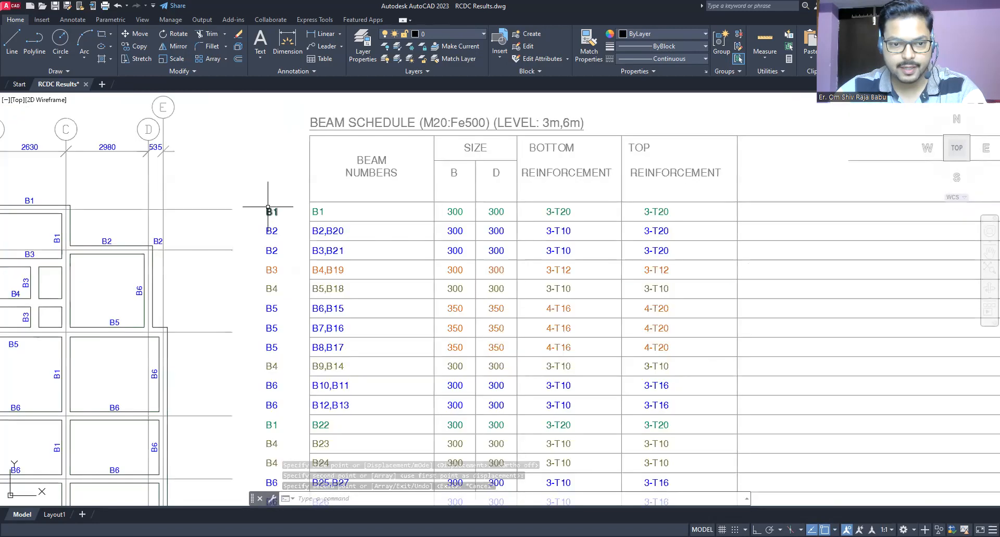
pyautogui.moveTo(364, 210); pyautogui.dragTo(253, 223, button='middle')
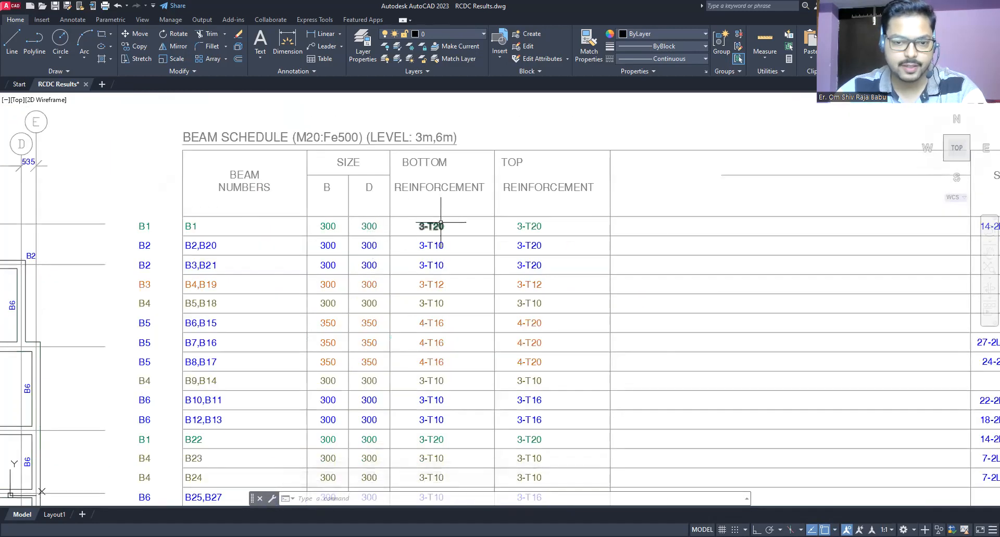
pyautogui.scroll(-3, 449, 299)
pyautogui.moveTo(448, 299); pyautogui.dragTo(512, 169, button='middle')
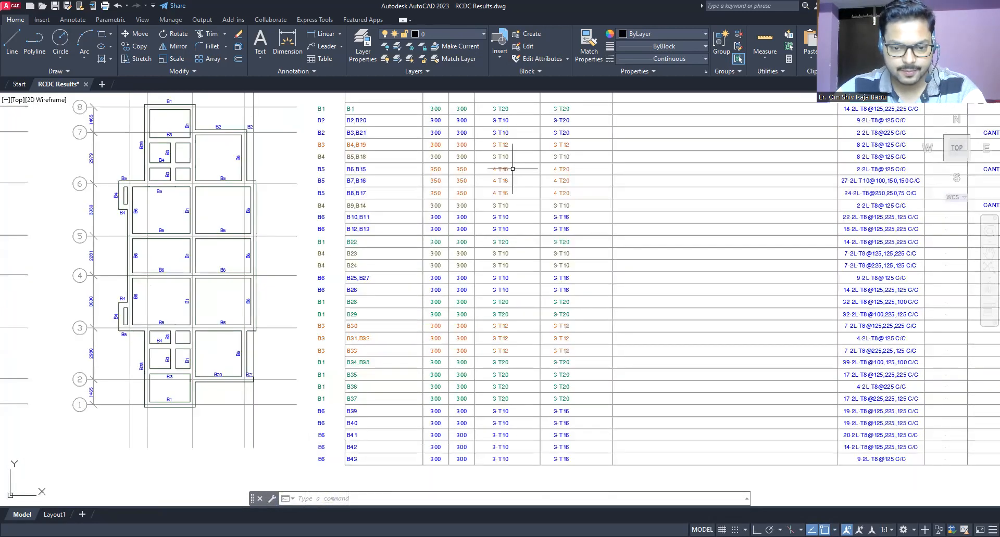
pyautogui.scroll(-2, 512, 169)
# Erase the PB1 extra top start and end values and the PB4 extra bottom centre value from the copied schedule
pyautogui.scroll(5, 486, 272)
pyautogui.moveTo(429, 274); pyautogui.dragTo(549, 305, button='middle')
pyautogui.click(545, 259)
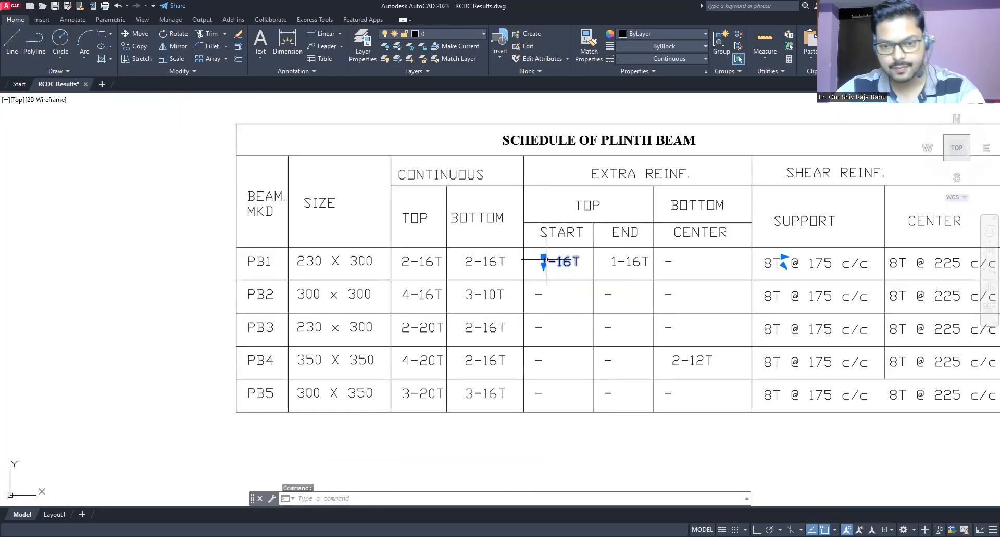
pyautogui.press('Delete')
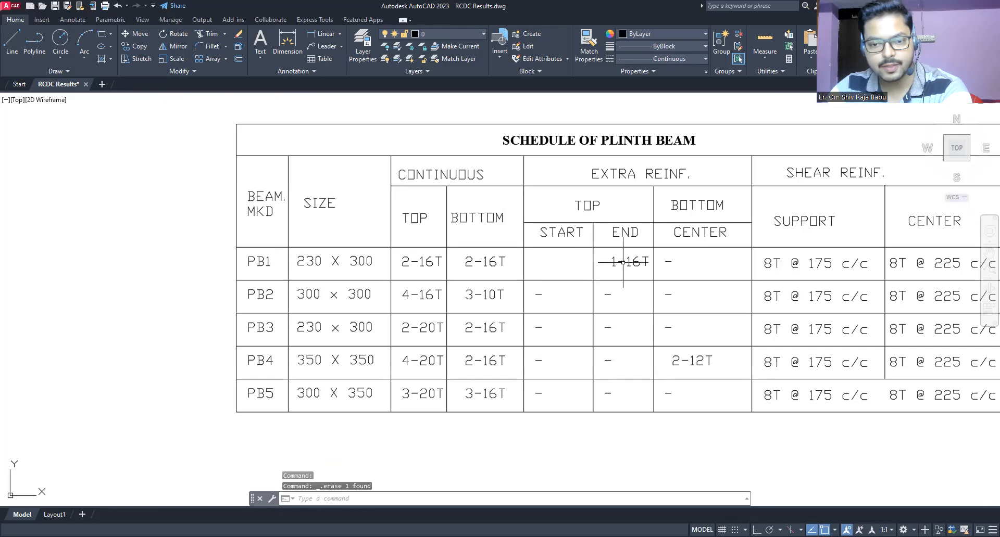
pyautogui.click(613, 264)
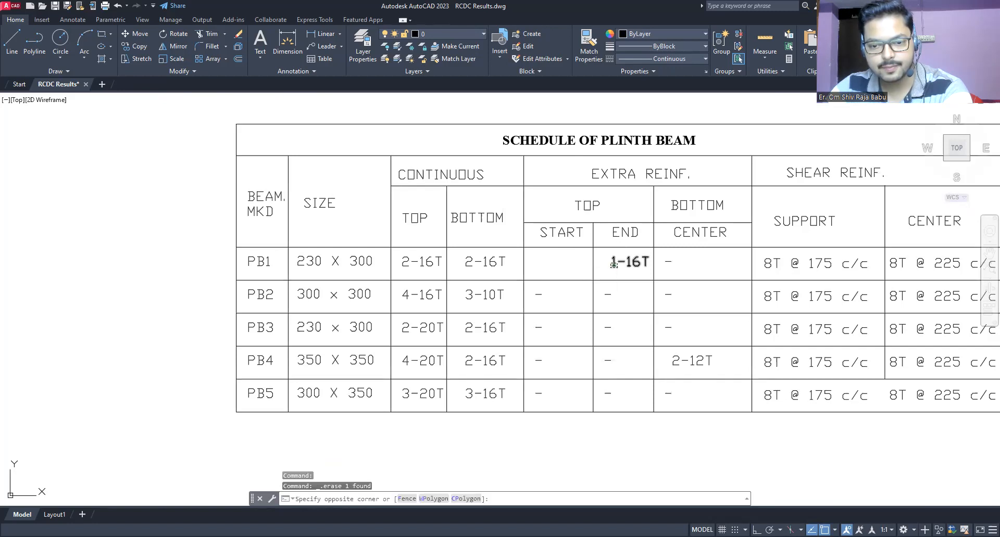
pyautogui.click(672, 360)
pyautogui.press('Delete')
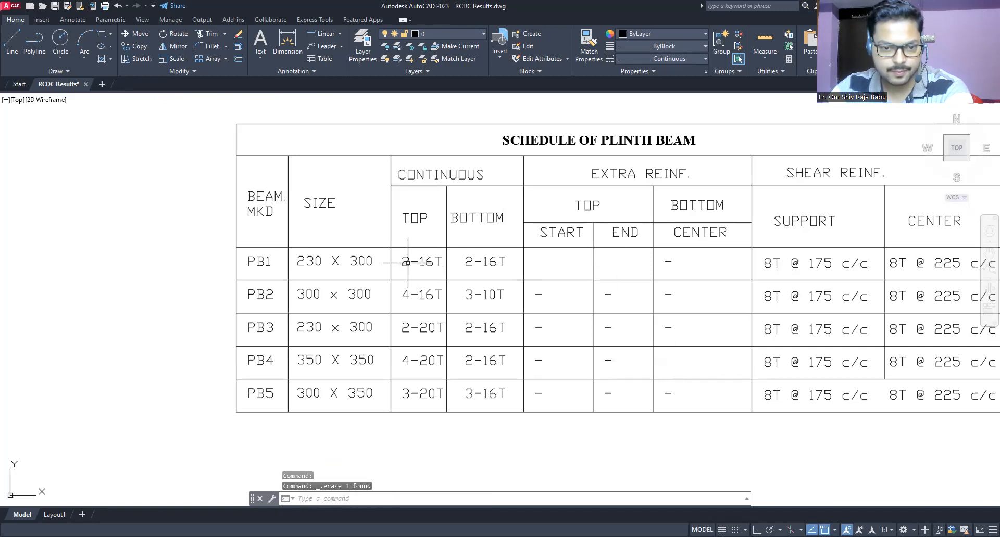
# Set the continuous top reinforcement of PB1 in the copied schedule to 3-20T
pyautogui.click(411, 257)
pyautogui.click(406, 263)
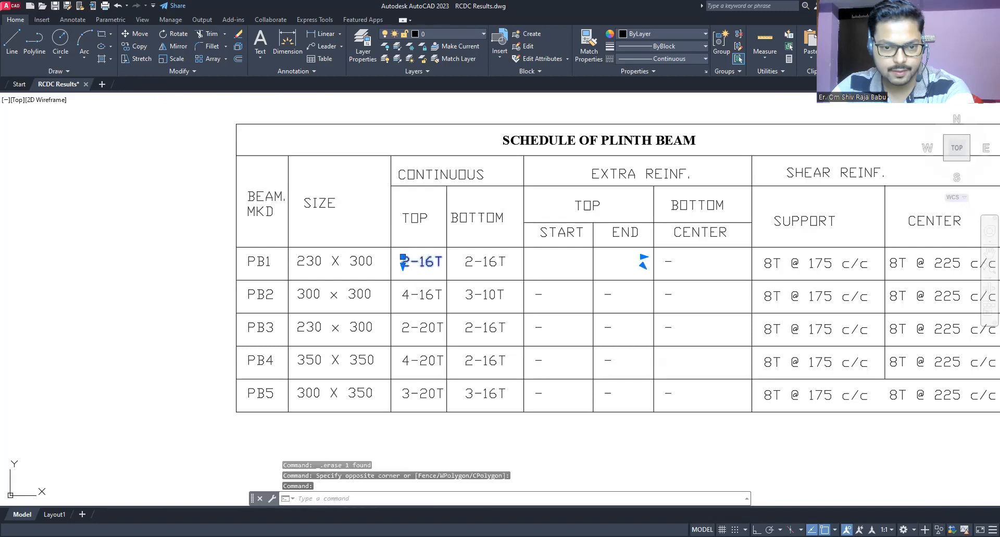
pyautogui.doubleClick(436, 263)
pyautogui.moveTo(435, 263); pyautogui.dragTo(384, 267)
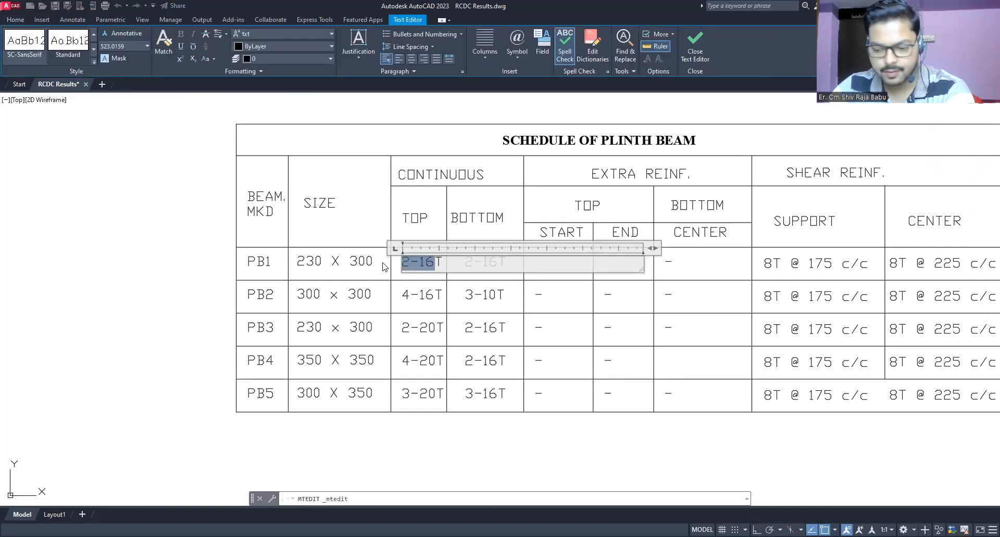
pyautogui.write('3-20T')
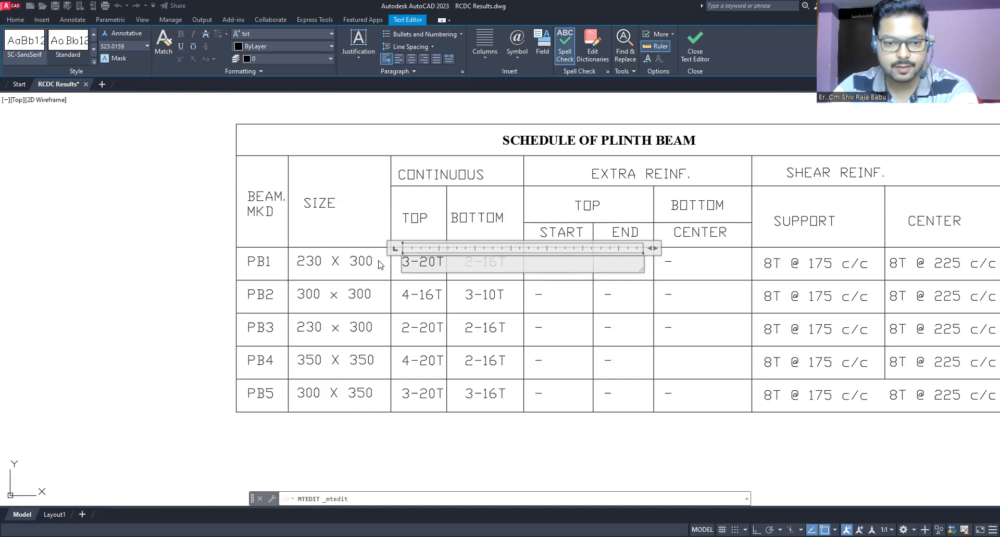
pyautogui.click(468, 292)
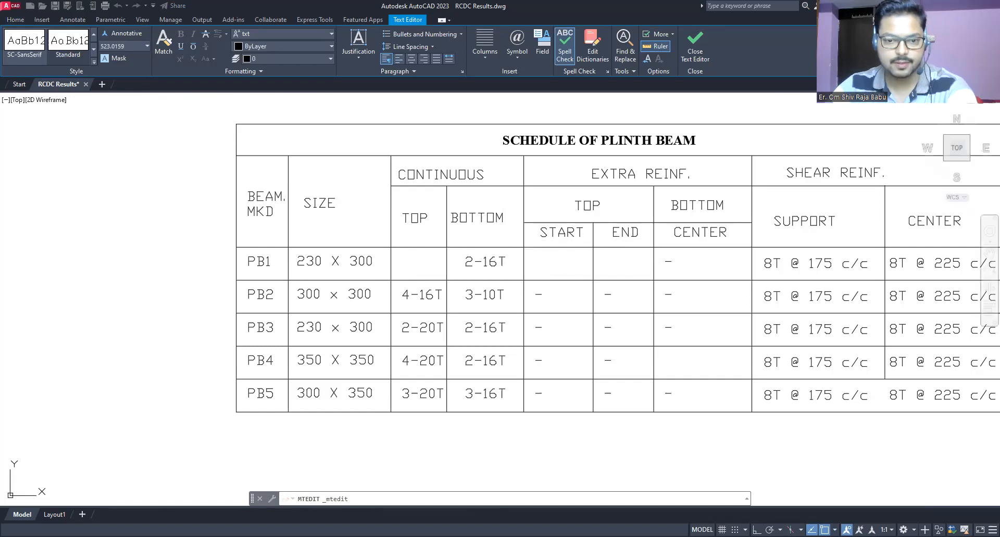
# Set the continuous bottom reinforcement of PB1 in the copied schedule to 3-20T
pyautogui.click(472, 258)
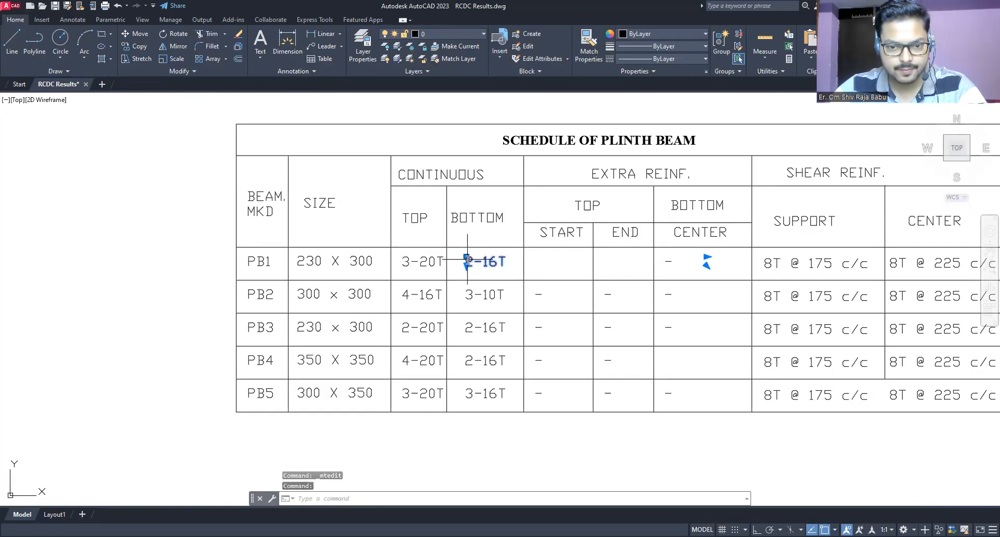
pyautogui.doubleClick(494, 266)
pyautogui.moveTo(494, 266); pyautogui.dragTo(449, 275)
pyautogui.write('3-')
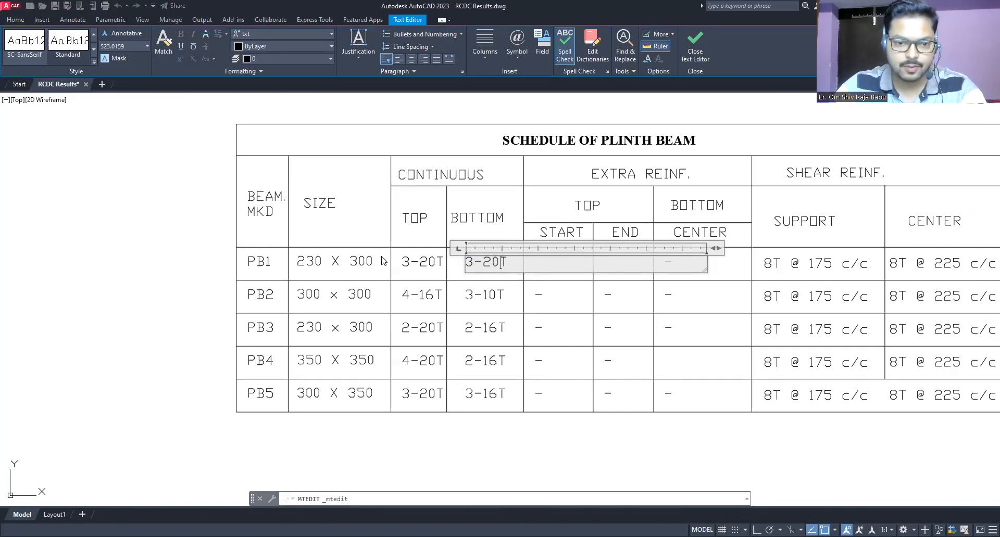
pyautogui.write('20')
pyautogui.click(362, 245)
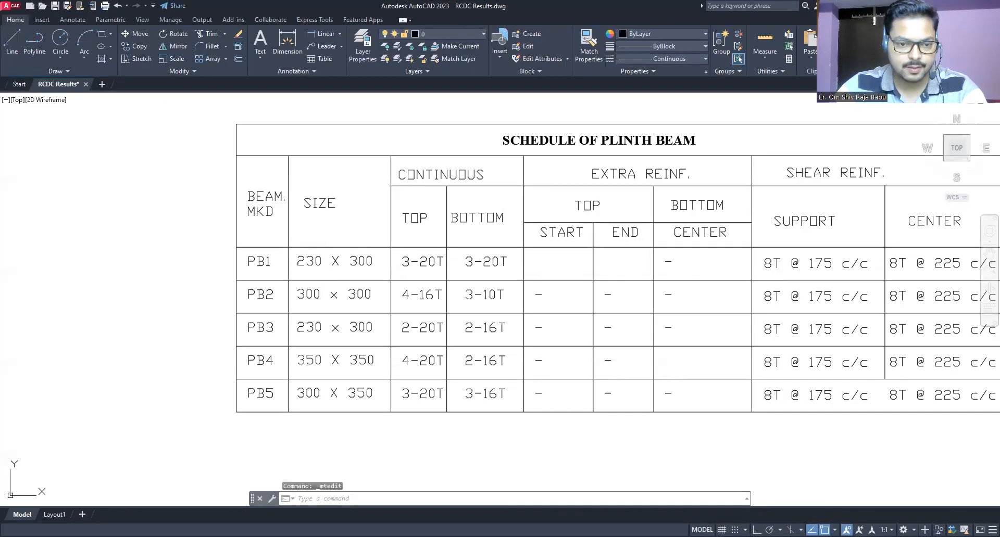
# Set the PB1 row's size to 300 X 300 and rename its beam mark as B1
pyautogui.doubleClick(364, 263)
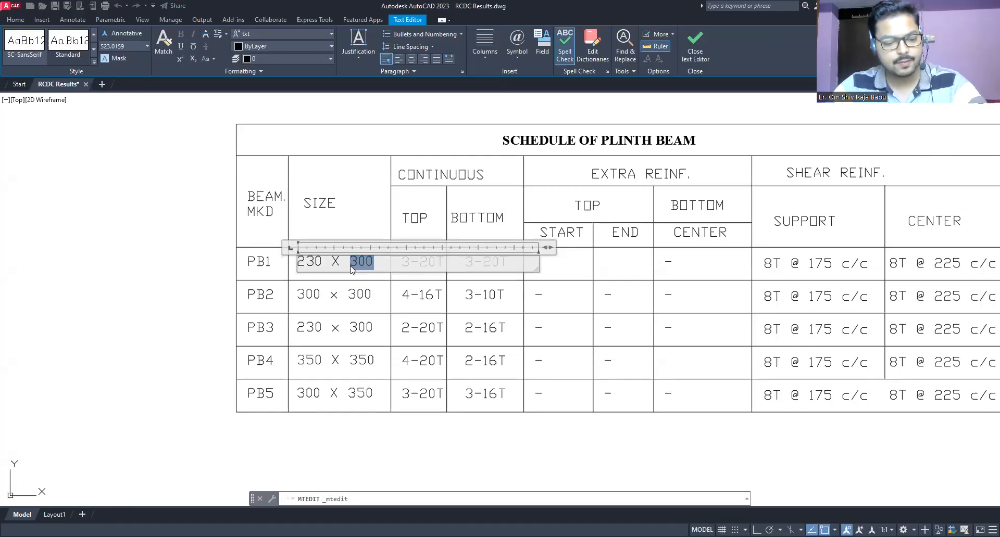
pyautogui.moveTo(323, 263); pyautogui.dragTo(287, 268)
pyautogui.write('300')
pyautogui.click(285, 268)
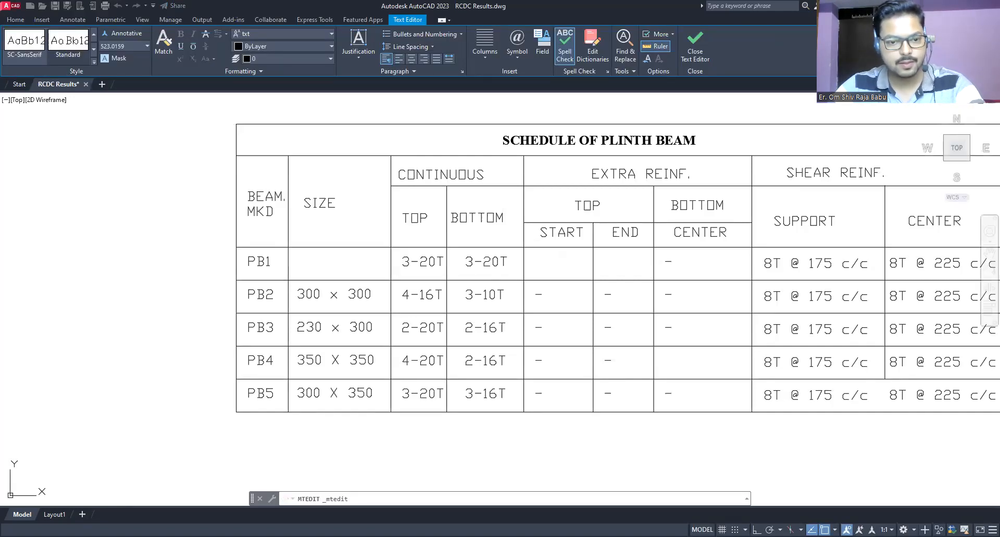
pyautogui.doubleClick(258, 261)
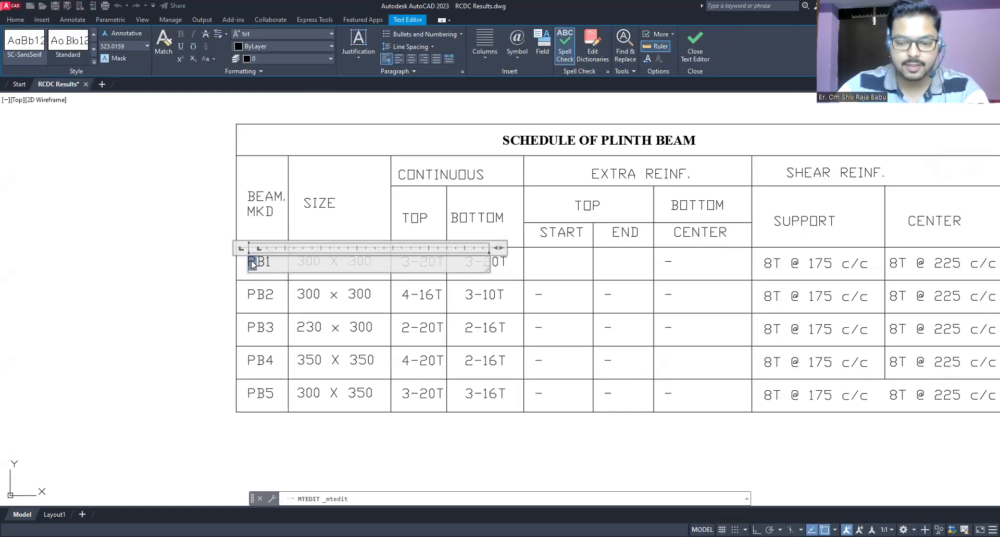
pyautogui.click(167, 330)
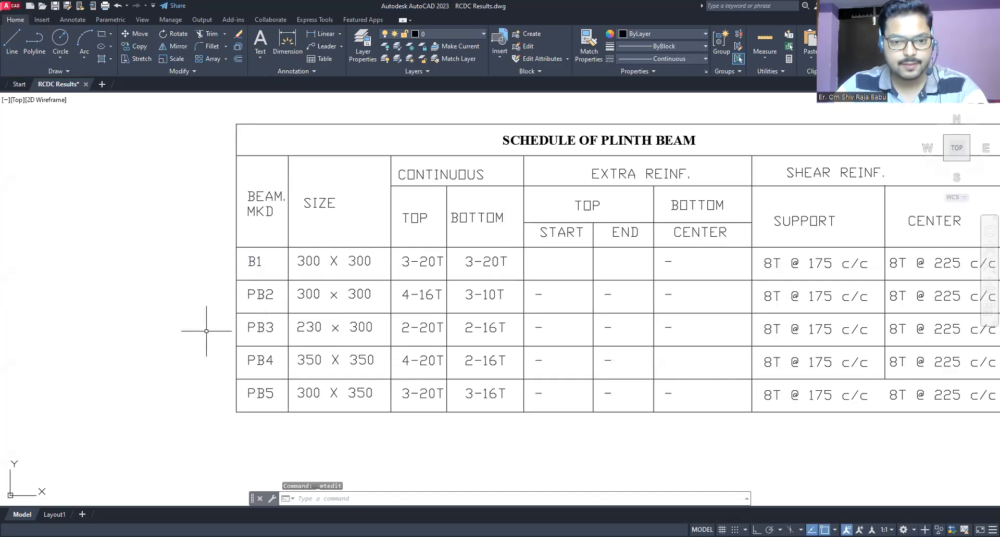
# Check the level 3m,6m beam schedule and set the continuous top reinforcement of the PB2 row to 3-20T
pyautogui.scroll(-5, 167, 419)
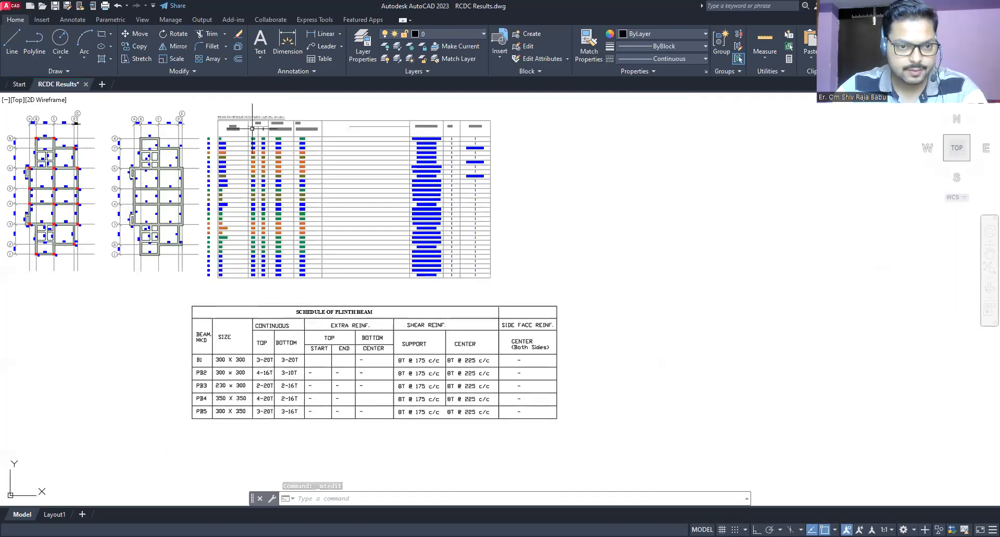
pyautogui.scroll(8, 229, 127)
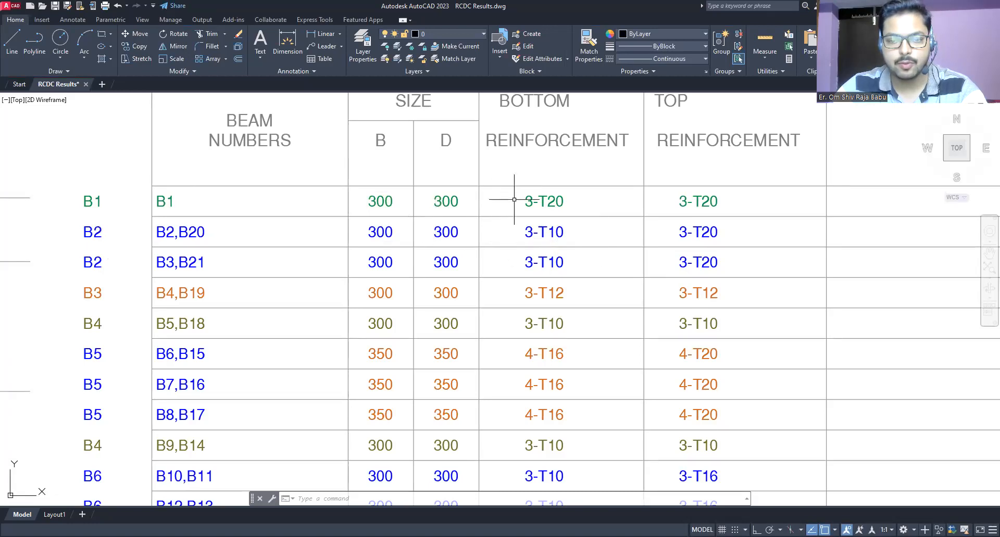
pyautogui.scroll(-2, 547, 225)
pyautogui.scroll(-2, 398, 292)
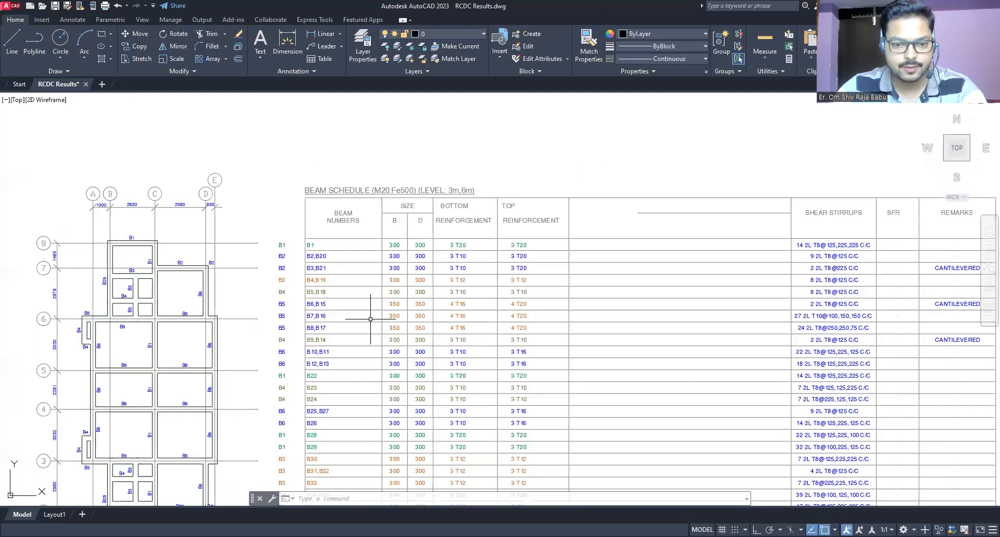
pyautogui.moveTo(397, 292); pyautogui.dragTo(422, 164, button='middle')
pyautogui.scroll(-3, 423, 164)
pyautogui.scroll(8, 434, 396)
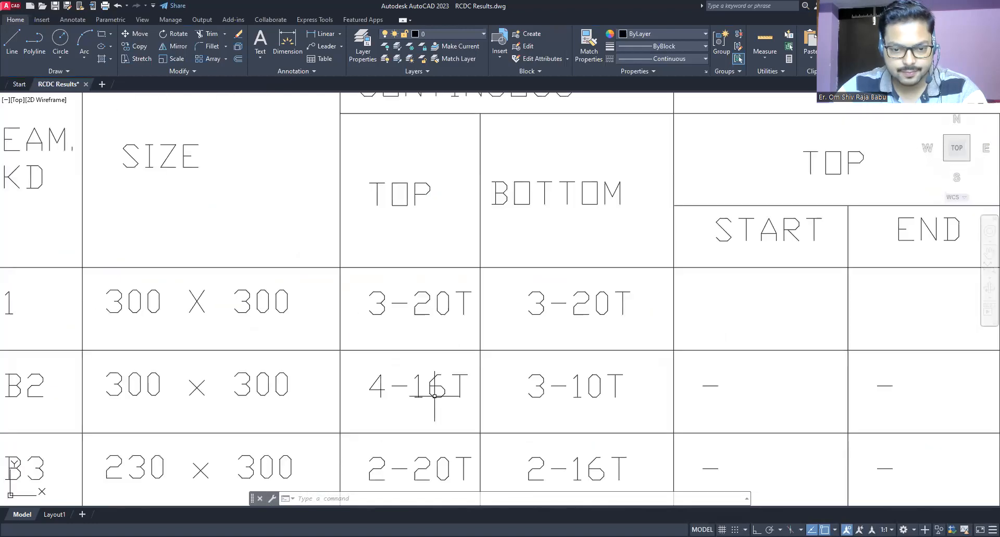
pyautogui.click(393, 386)
pyautogui.doubleClick(444, 388)
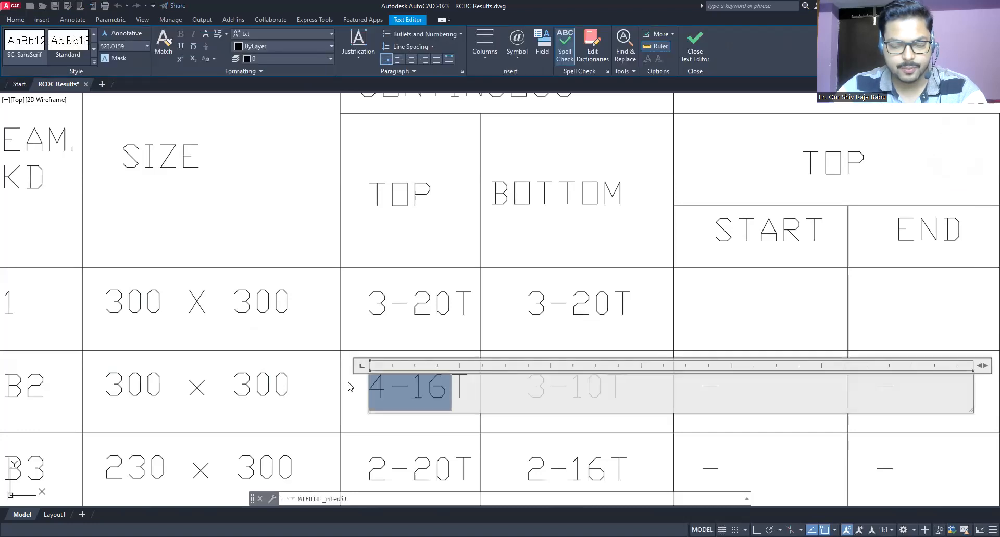
pyautogui.write('3-20T')
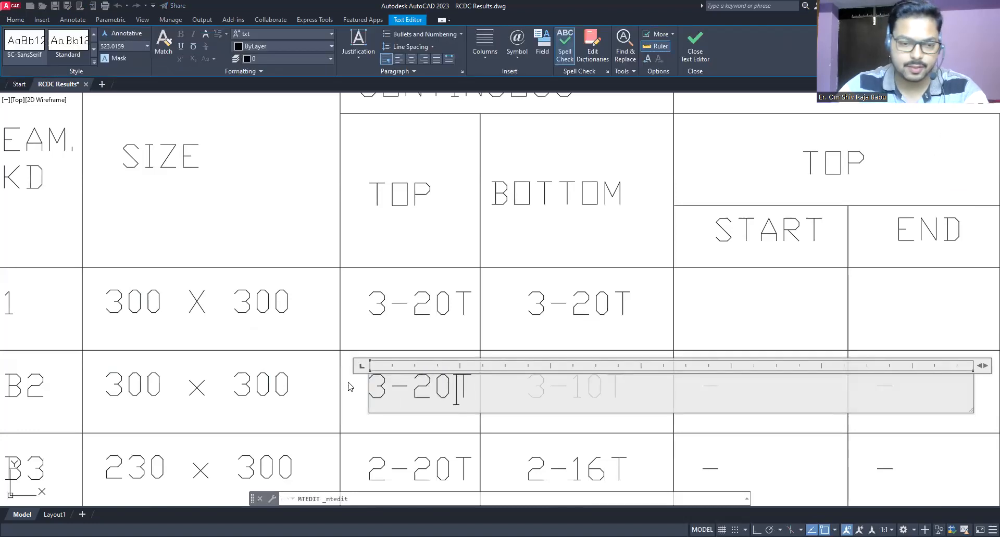
pyautogui.press('Escape')
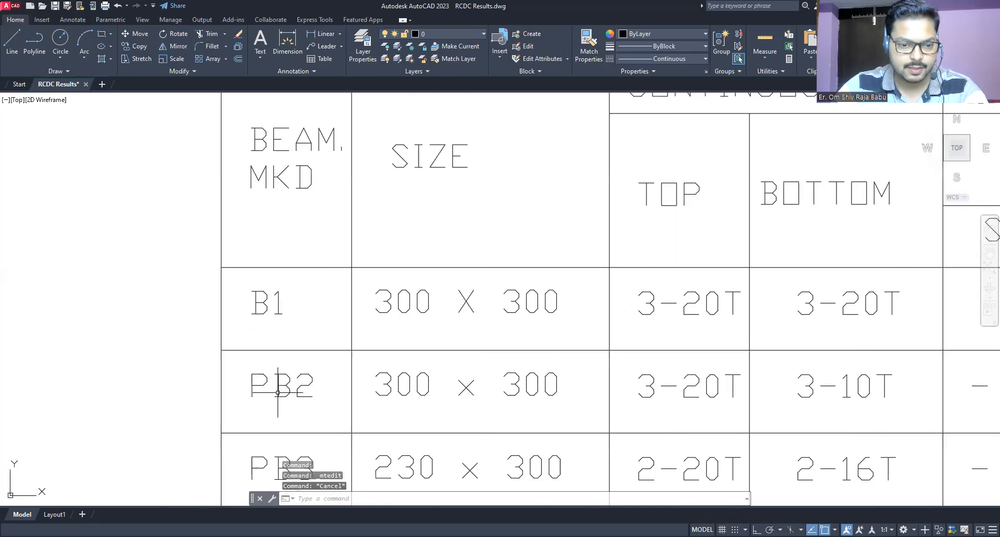
# Rename the PB2 beam mark in the copied schedule as B2
pyautogui.click(277, 384)
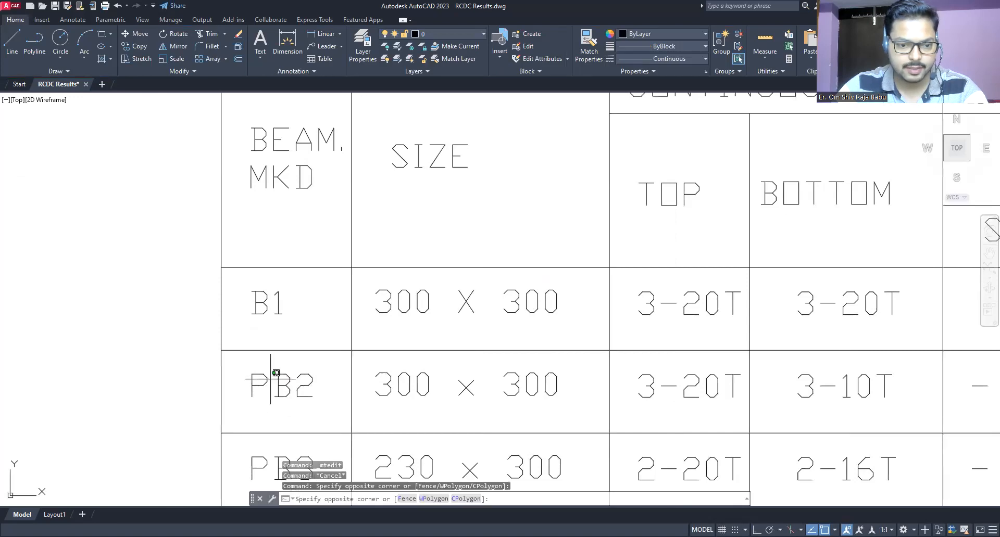
pyautogui.click(250, 383)
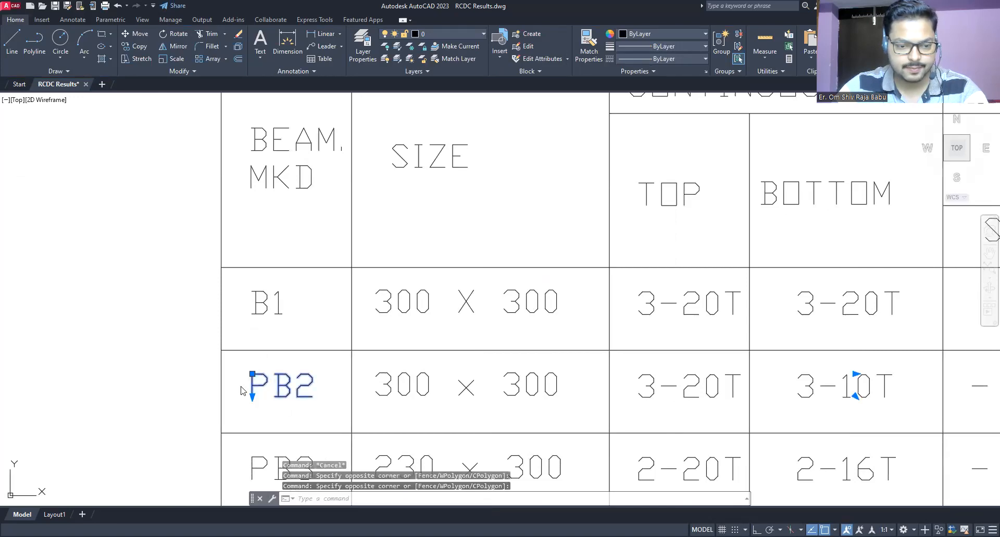
pyautogui.doubleClick(242, 390)
pyautogui.press('Delete')
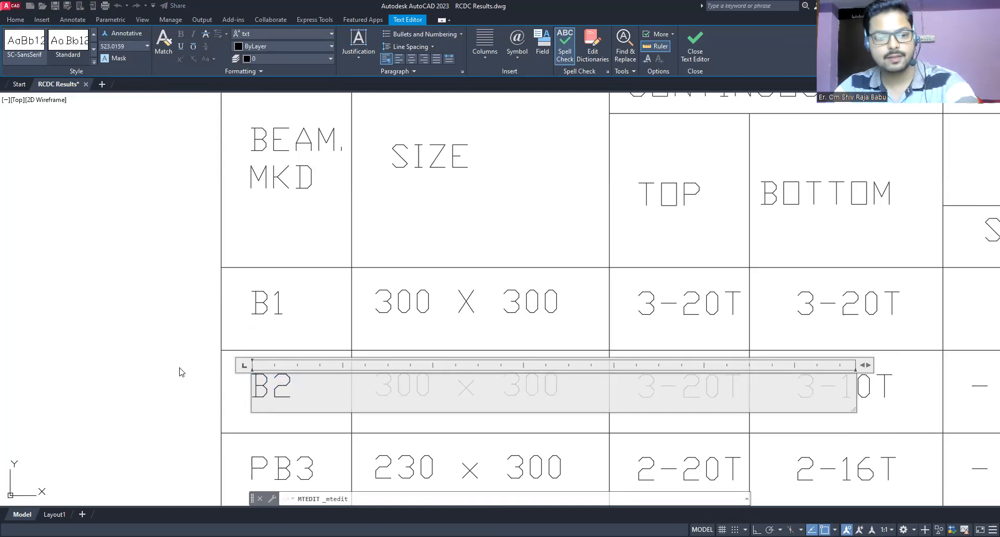
pyautogui.click(178, 370)
# Check the B3 row in the level 3m,6m beam schedule and rename the PB3 beam mark in the copied schedule as B3
pyautogui.scroll(-2, 234, 346)
pyautogui.scroll(-6, 279, 367)
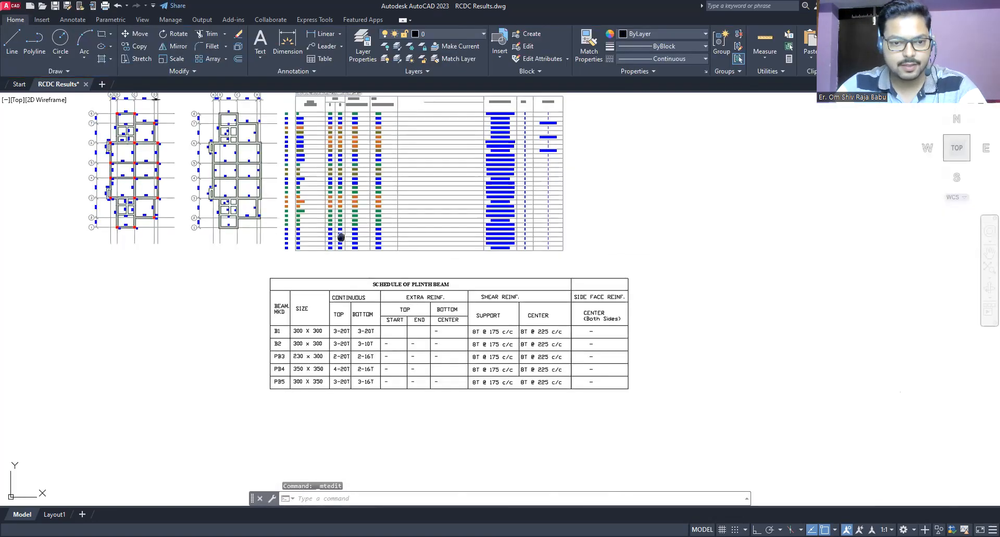
pyautogui.moveTo(305, 112); pyautogui.dragTo(284, 306, button='middle')
pyautogui.scroll(8, 285, 306)
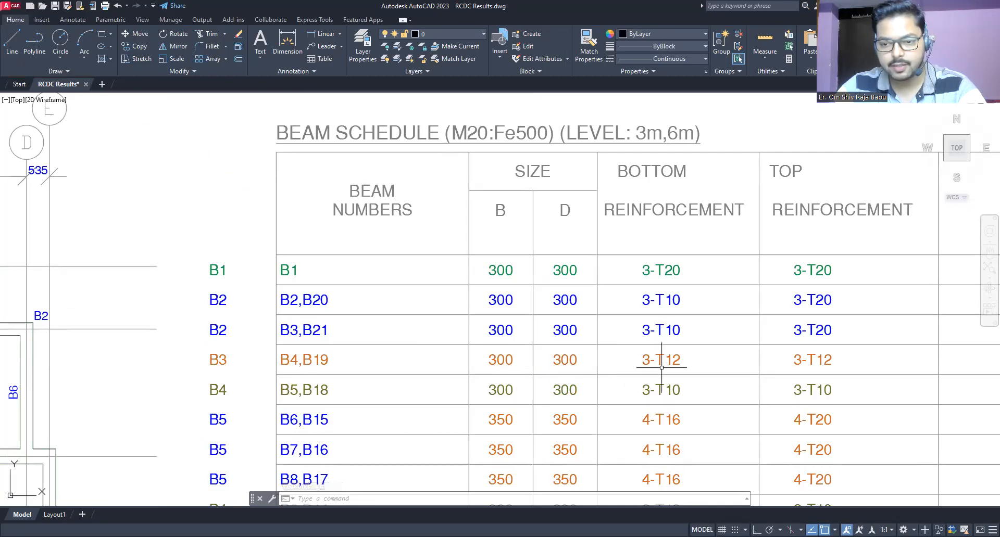
pyautogui.scroll(-4, 405, 287)
pyautogui.scroll(-4, 405, 287)
pyautogui.scroll(10, 412, 388)
pyautogui.moveTo(491, 312)
pyautogui.mouseDown(button='middle')
pyautogui.moveTo(378, 365)
pyautogui.moveTo(307, 417)
pyautogui.mouseUp(button='middle')
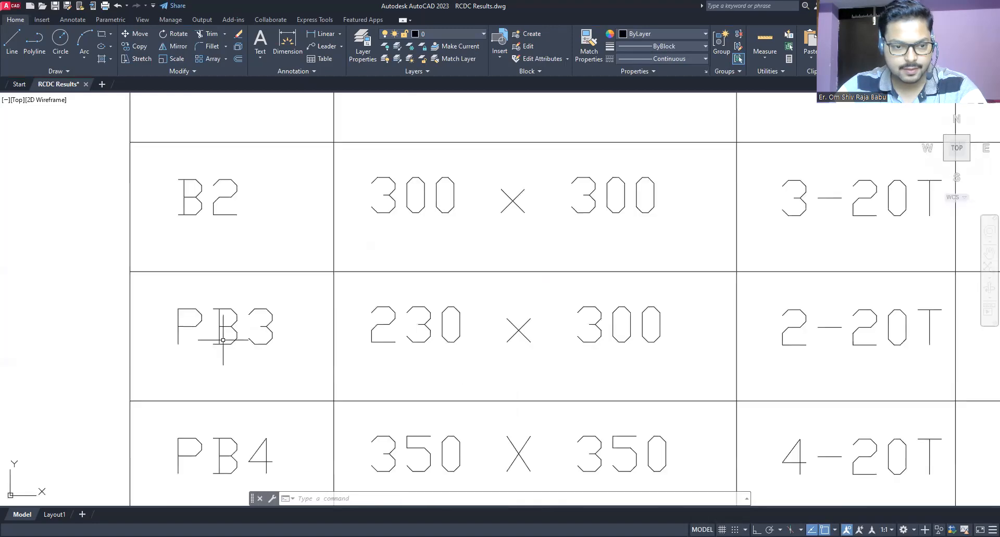
pyautogui.click(217, 334)
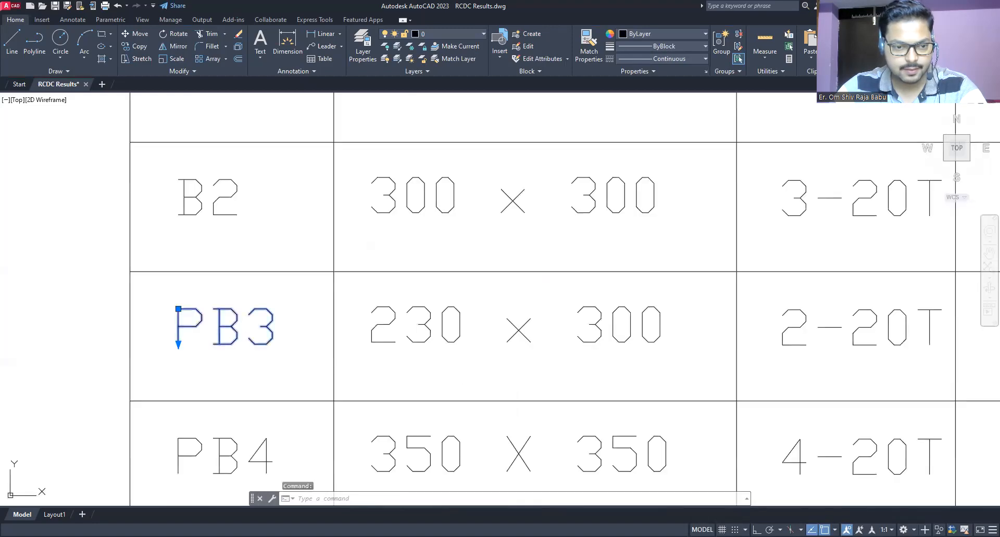
pyautogui.doubleClick(208, 327)
pyautogui.moveTo(199, 328); pyautogui.dragTo(138, 335)
pyautogui.press('Delete')
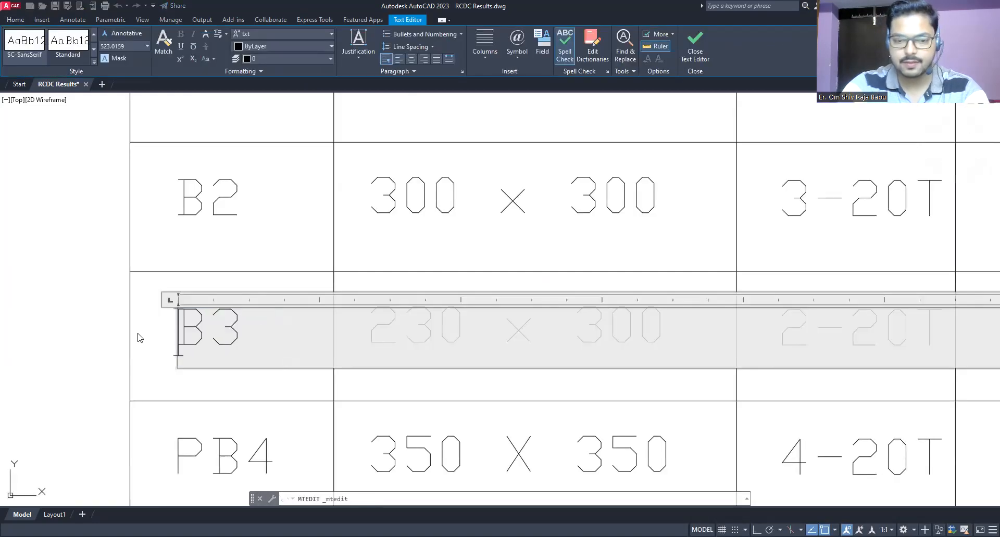
pyautogui.click(44, 365)
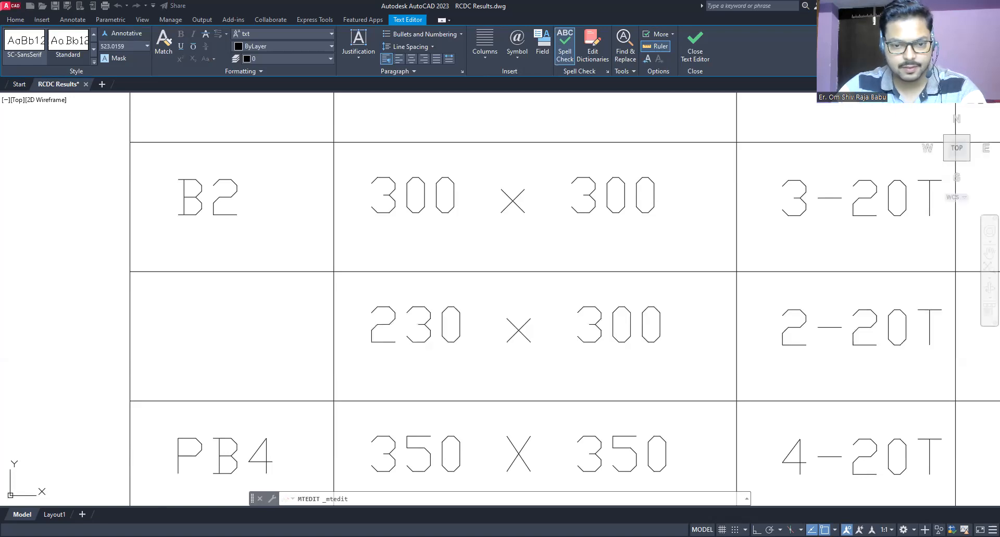
# Set the B3 row's size to 300 x 300 in the copied schedule
pyautogui.doubleClick(358, 329)
pyautogui.write('300')
pyautogui.click(342, 328)
# Set the continuous top and bottom reinforcement of the B3 row to 3-12T
pyautogui.scroll(-3, 224, 354)
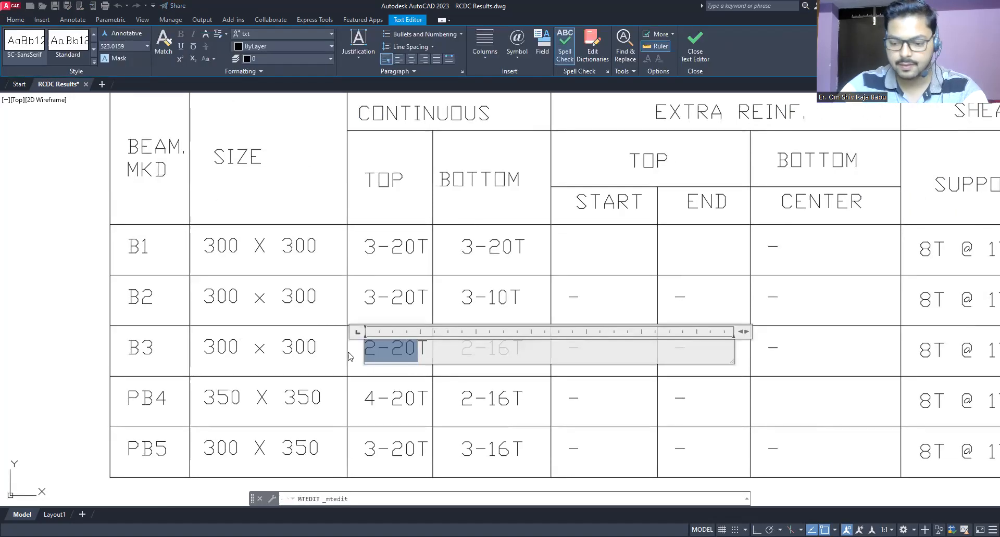
pyautogui.write('3-12')
pyautogui.click(348, 357)
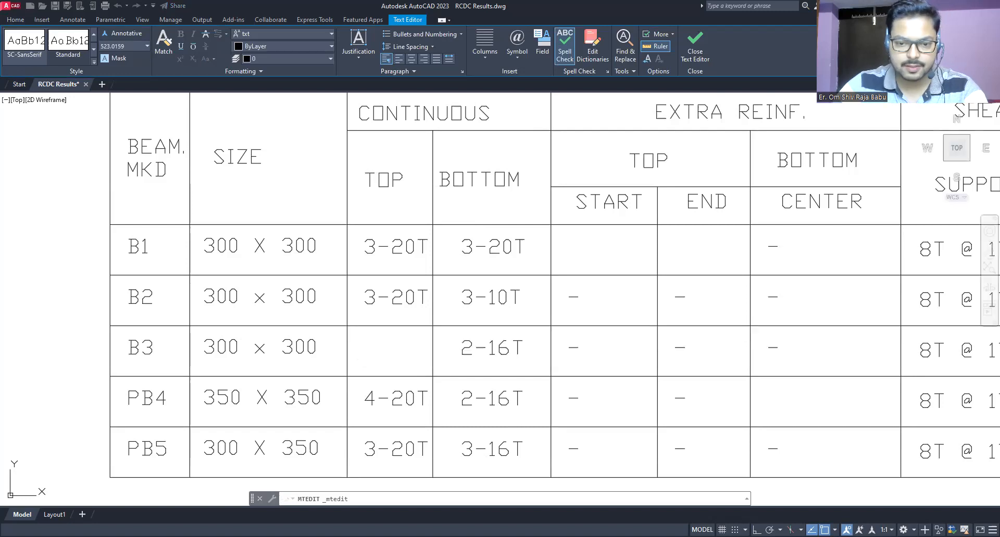
pyautogui.doubleClick(494, 346)
pyautogui.write('3-1')
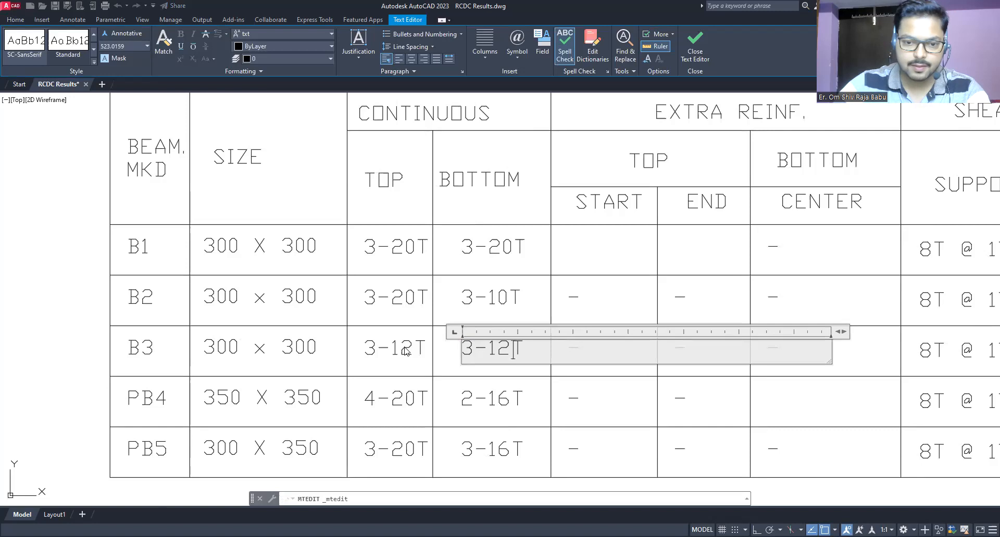
pyautogui.click(653, 412)
# Check the B4 rows in the level 3m,6m beam schedule and rename the PB4 beam mark in the copied schedule as B4
pyautogui.scroll(-2, 428, 369)
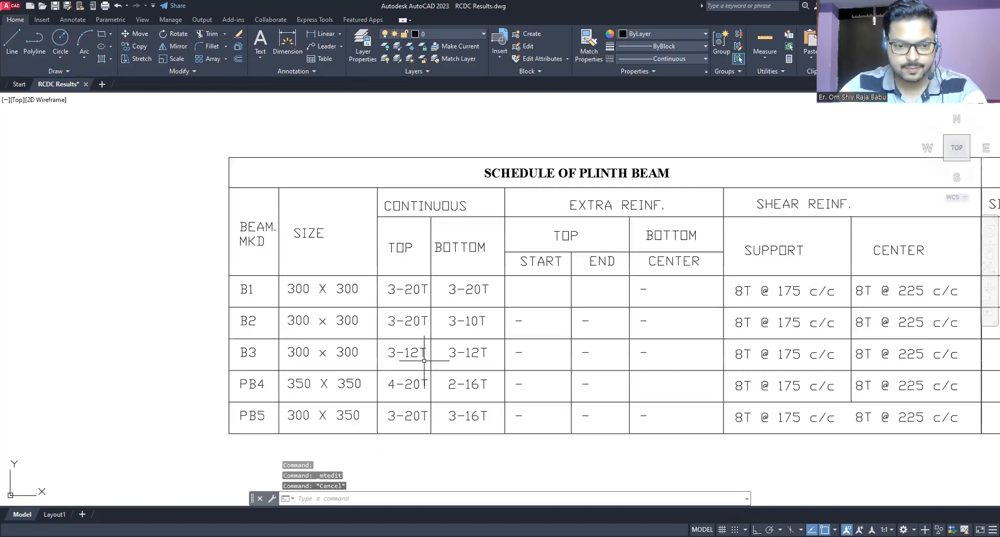
pyautogui.scroll(-4, 311, 306)
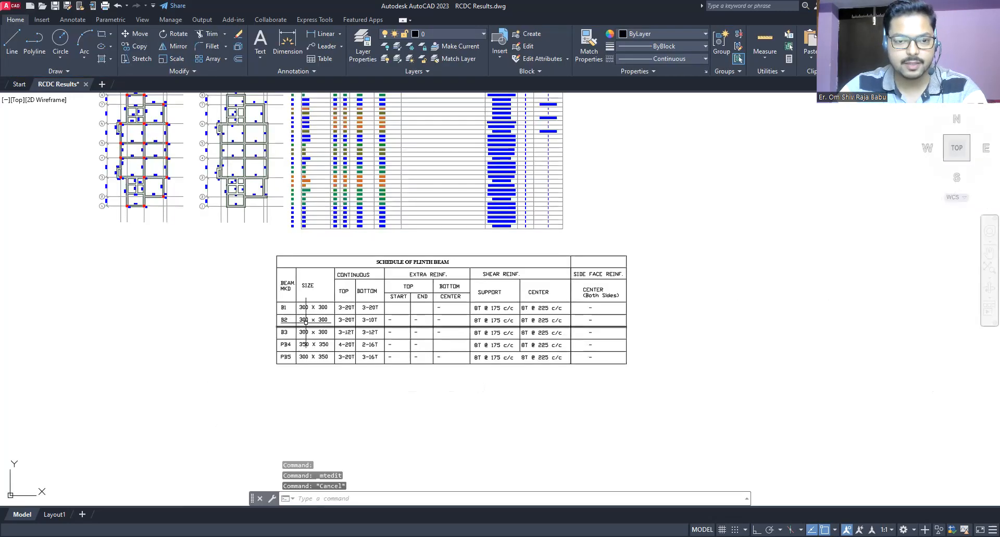
pyautogui.scroll(5, 248, 237)
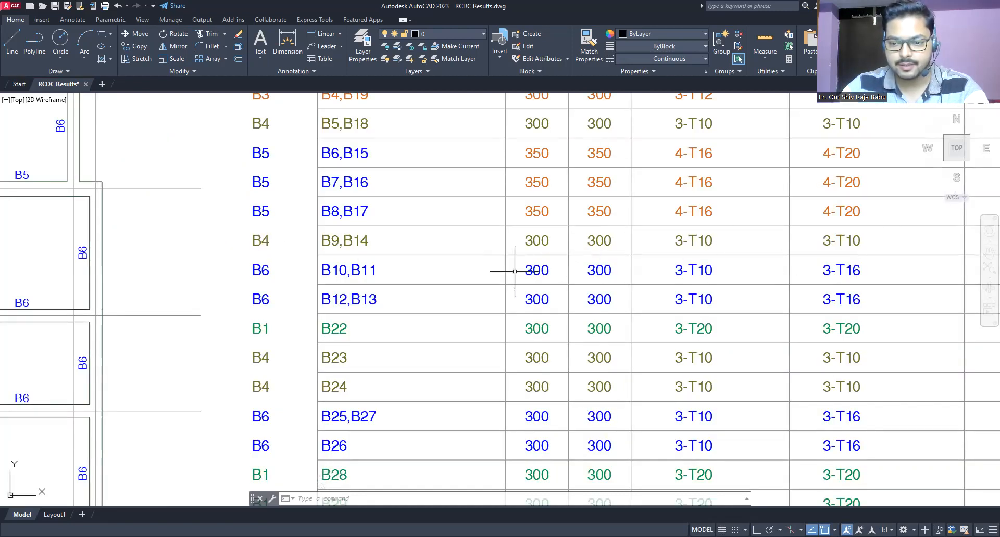
pyautogui.scroll(-2, 446, 259)
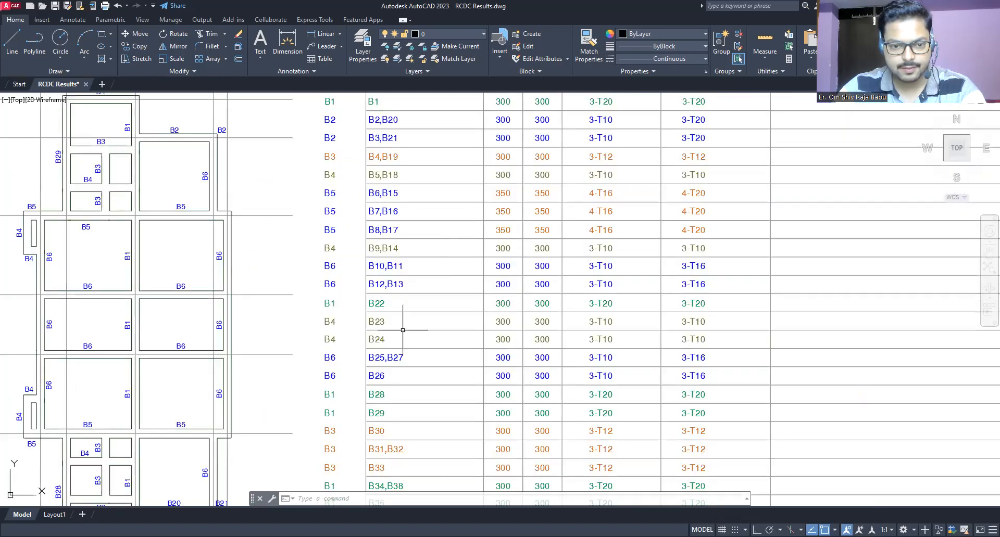
pyautogui.moveTo(392, 383)
pyautogui.mouseDown(button='middle')
pyautogui.moveTo(406, 264)
pyautogui.moveTo(375, 157)
pyautogui.mouseUp(button='middle')
pyautogui.scroll(-4, 350, 352)
pyautogui.scroll(-2, 350, 352)
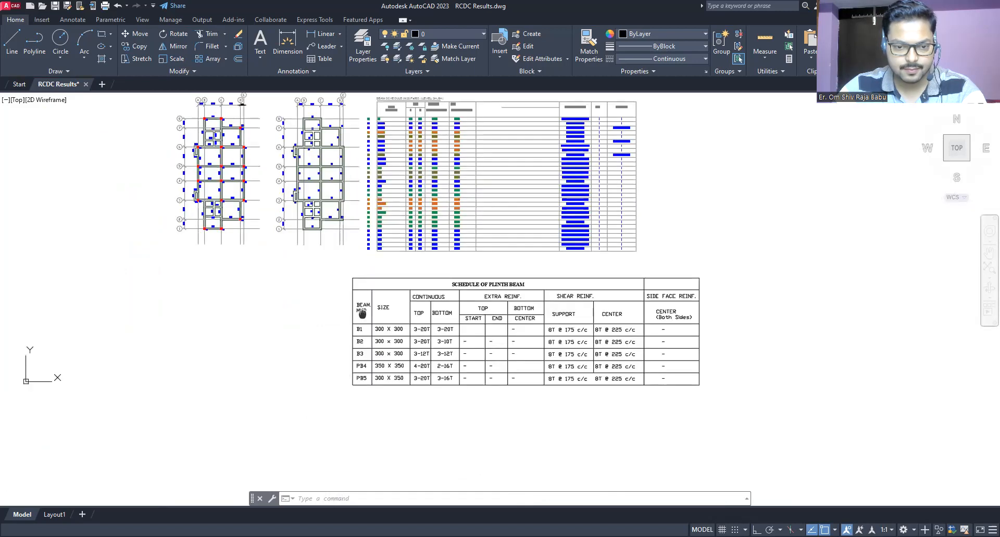
pyautogui.scroll(5, 332, 336)
pyautogui.click(330, 333)
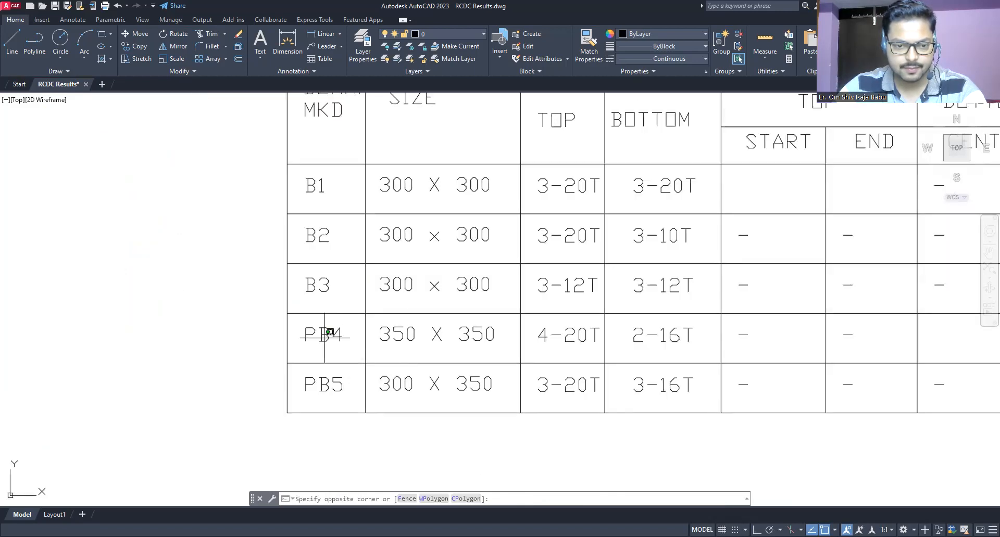
pyautogui.click(330, 332)
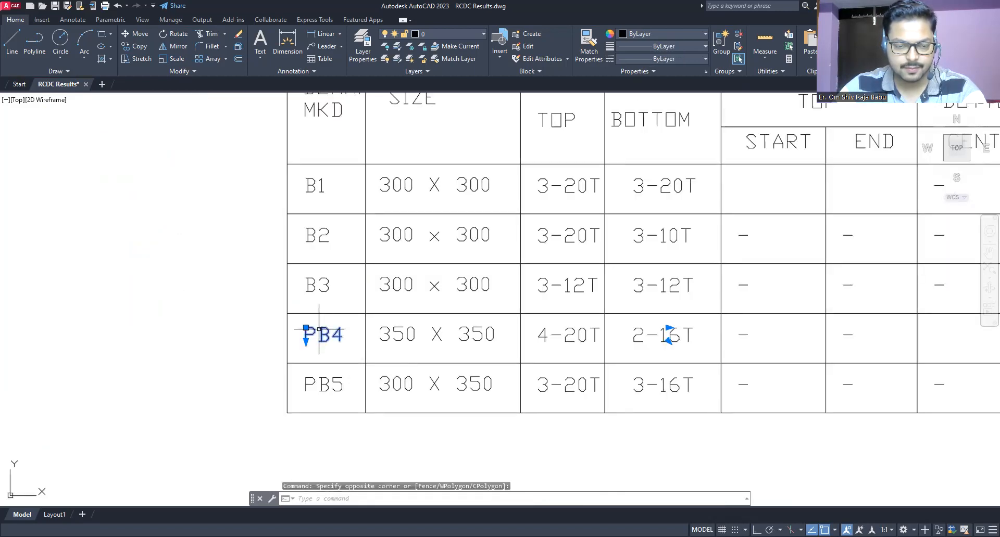
pyautogui.press('Escape')
pyautogui.press('Escape')
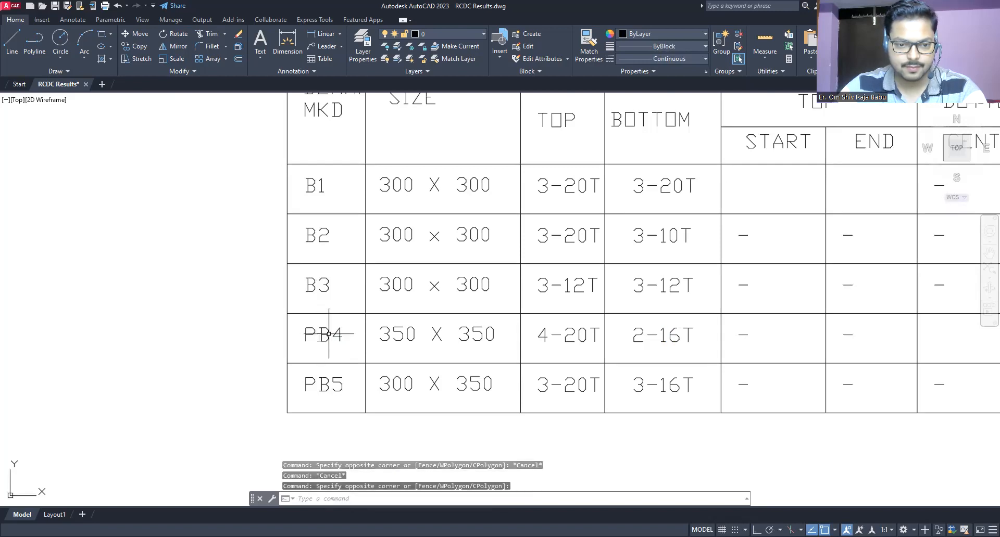
pyautogui.doubleClick(329, 334)
pyautogui.press('Delete')
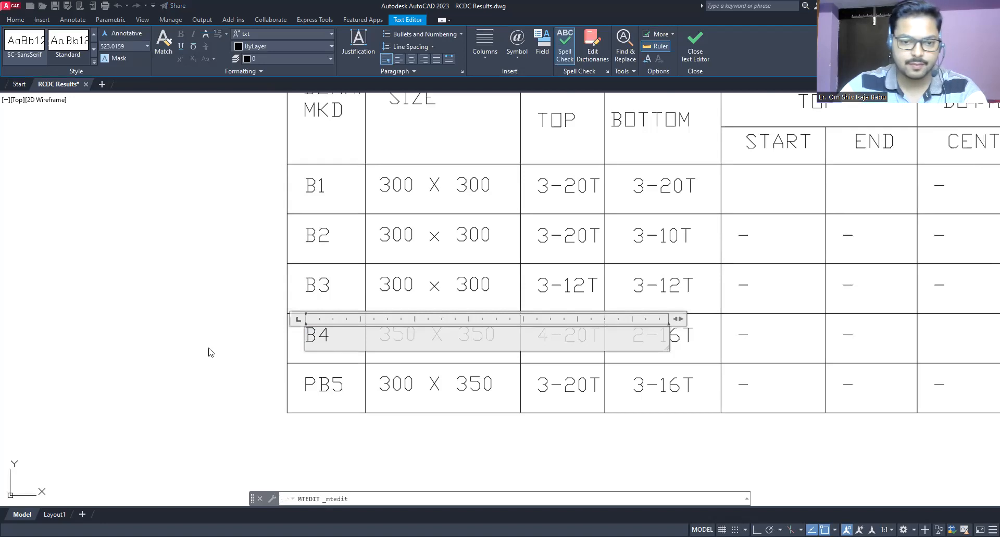
pyautogui.press('Escape')
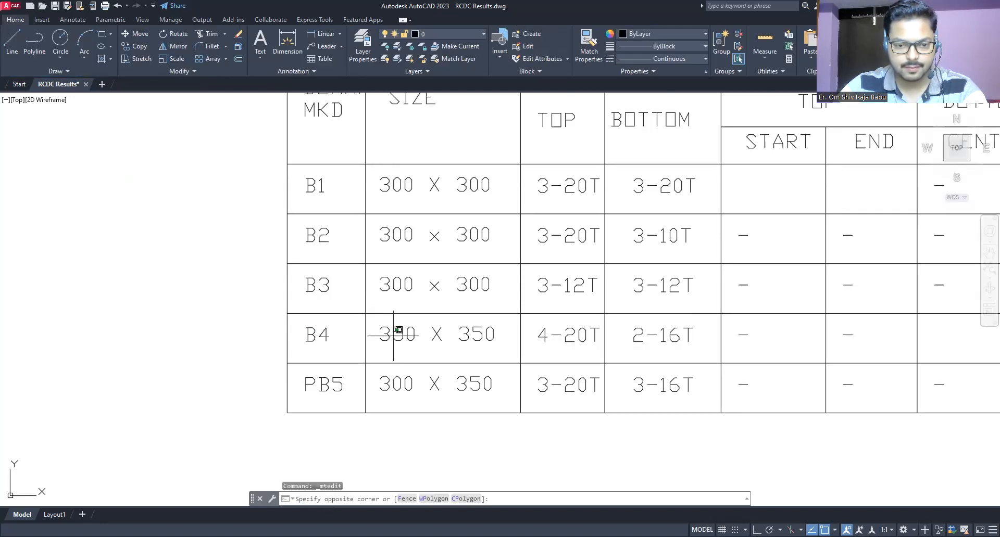
# Set the B4 row's size to 300 X 300 in the copied schedule
pyautogui.click(398, 338)
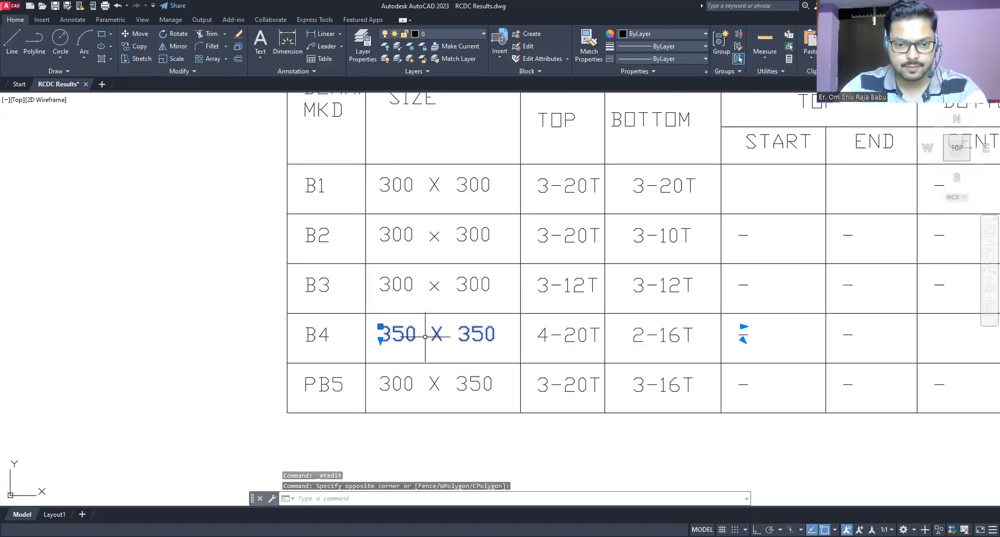
pyautogui.click(410, 330)
pyautogui.click(411, 330)
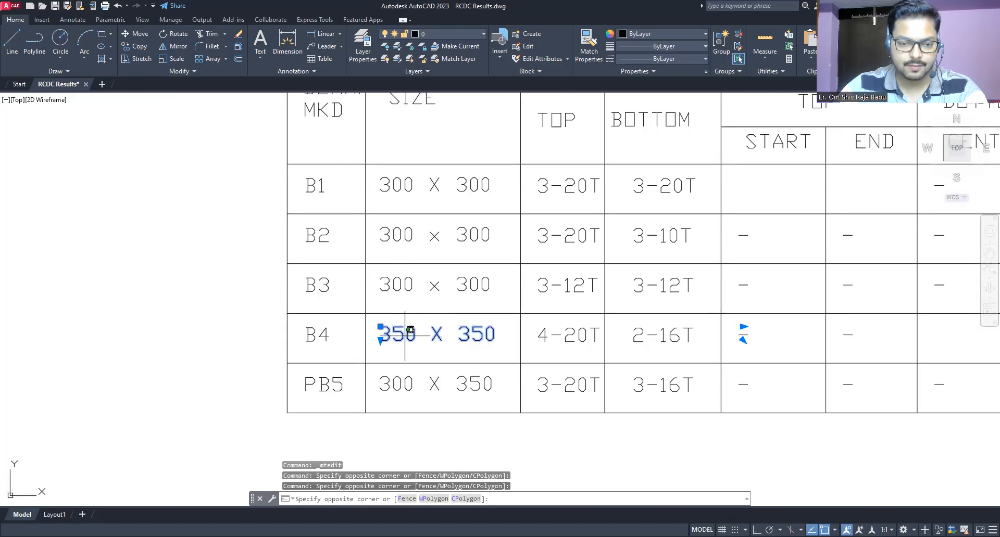
pyautogui.press('Escape')
pyautogui.press('Escape')
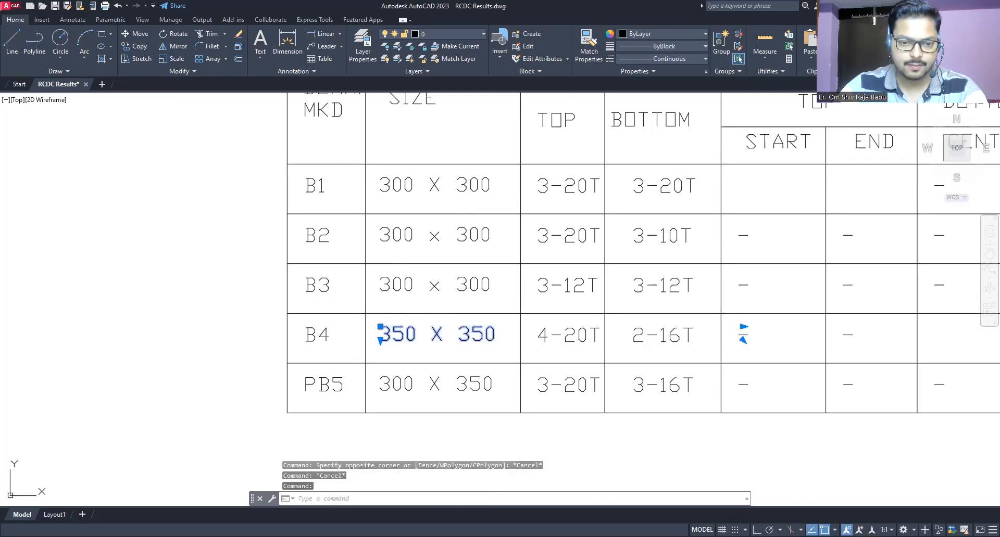
pyautogui.doubleClick(399, 339)
pyautogui.moveTo(407, 338); pyautogui.dragTo(394, 338)
pyautogui.write('0')
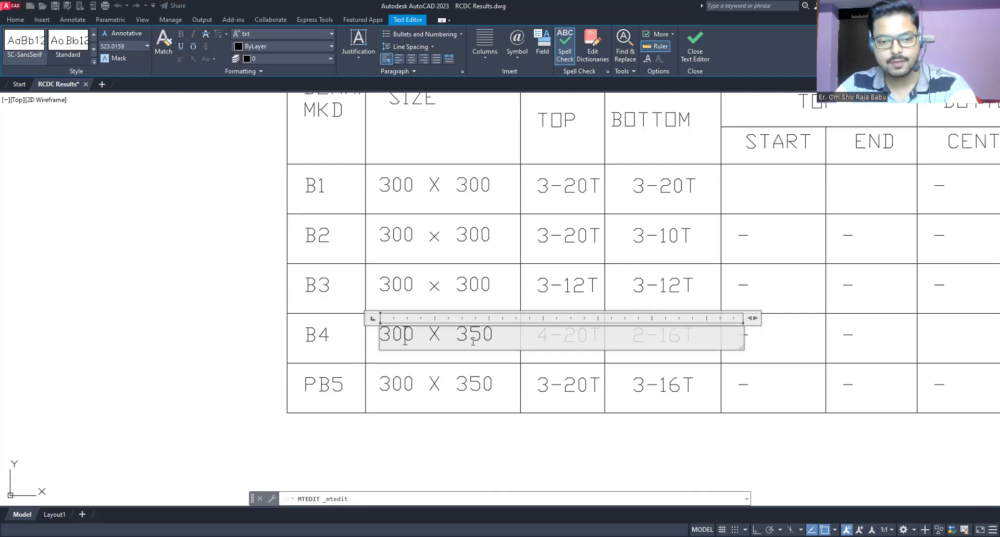
pyautogui.moveTo(484, 333); pyautogui.dragTo(469, 334)
pyautogui.write('0')
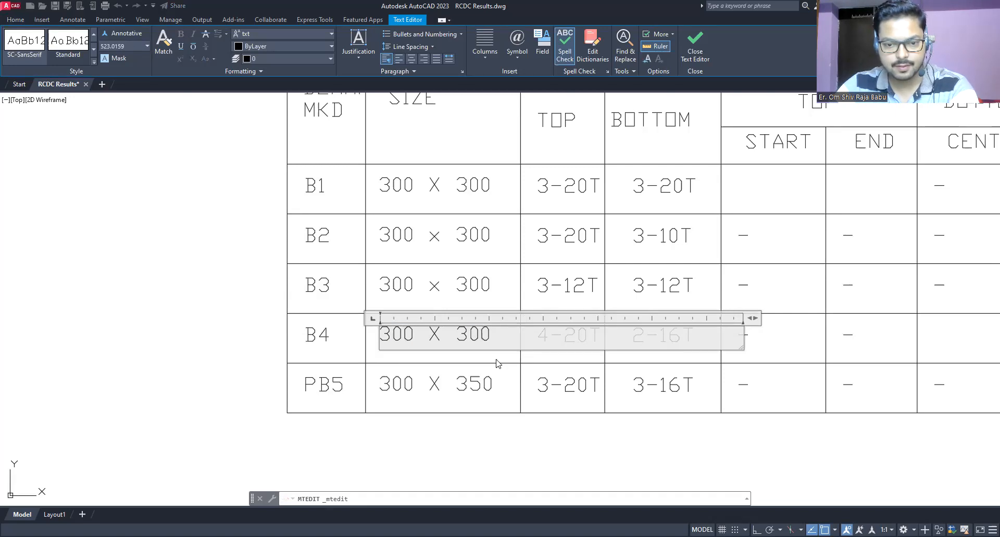
pyautogui.click(498, 364)
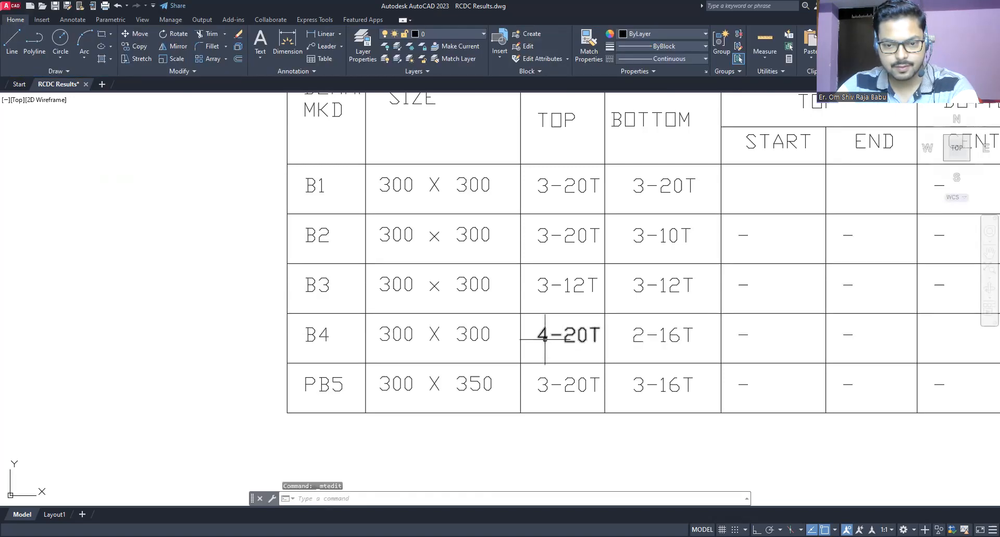
# Set the continuous top reinforcement of the B4 row to 3-10T and copy that text
pyautogui.doubleClick(544, 339)
pyautogui.write('3-')
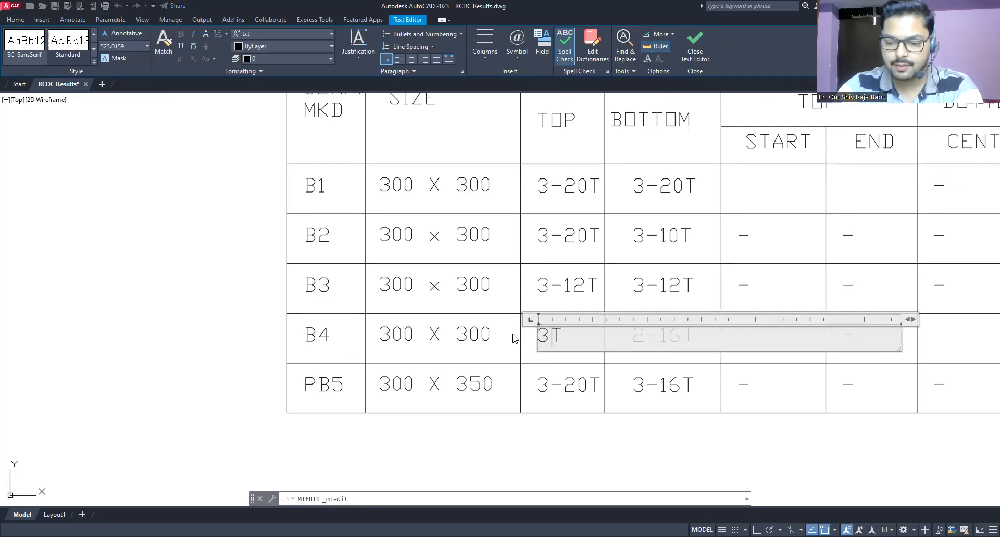
pyautogui.write('10')
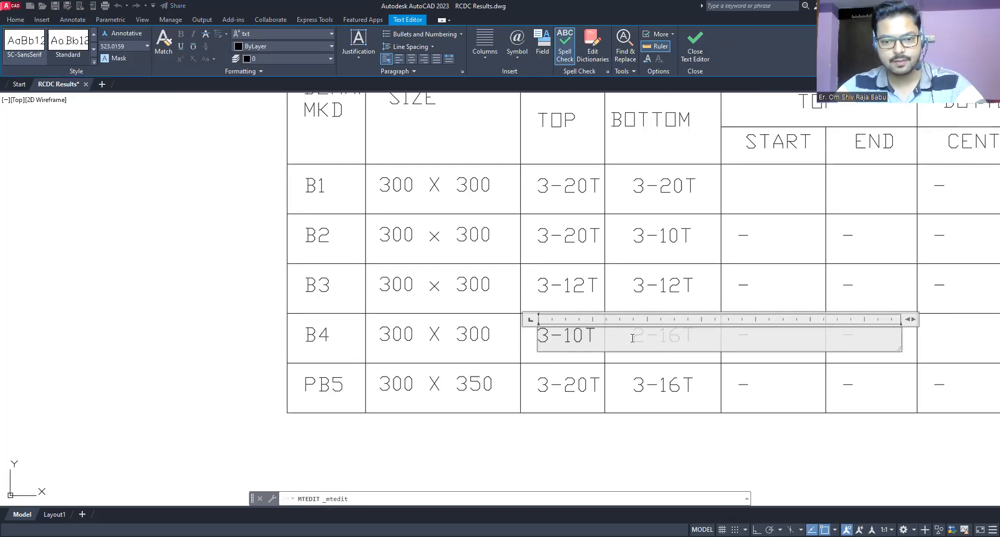
pyautogui.moveTo(632, 338); pyautogui.dragTo(508, 342)
pyautogui.hotkey('ctrl', 'c')
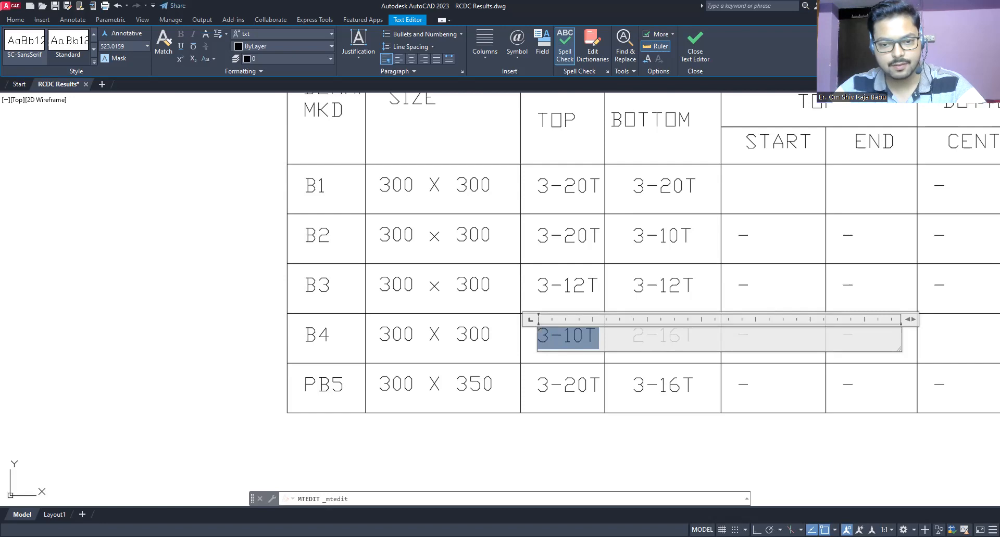
pyautogui.click(494, 363)
# Replace the B4 row's continuous bottom reinforcement with the copied 3-10T text
pyautogui.click(638, 339)
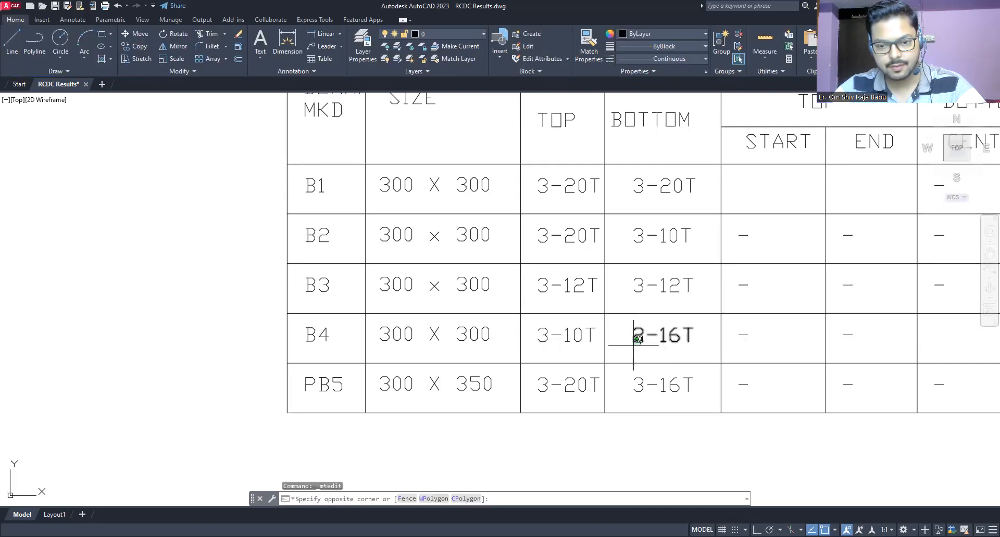
pyautogui.click(633, 342)
pyautogui.click(634, 341)
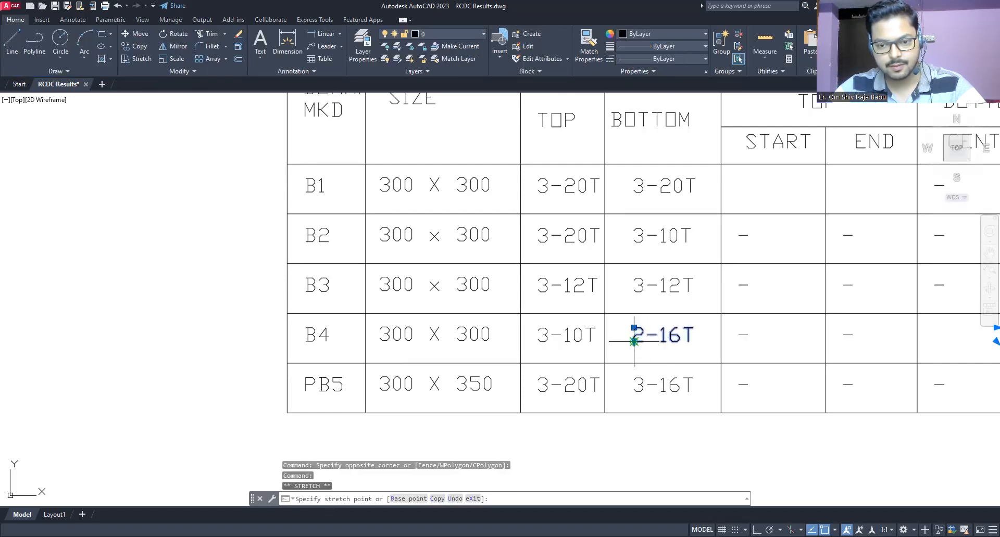
pyautogui.press('Escape')
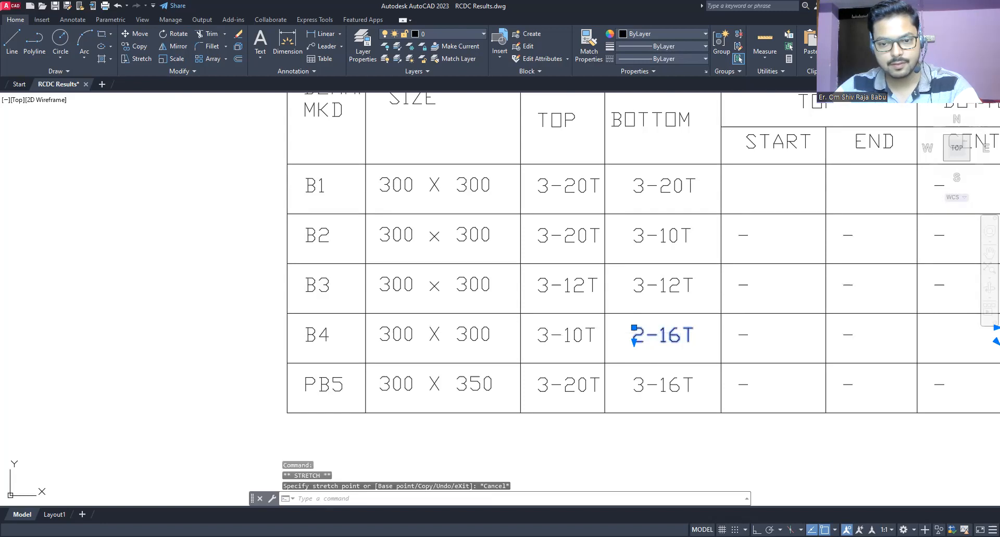
pyautogui.doubleClick(643, 335)
pyautogui.hotkey('ctrl', 'a')
pyautogui.hotkey('ctrl', 'v')
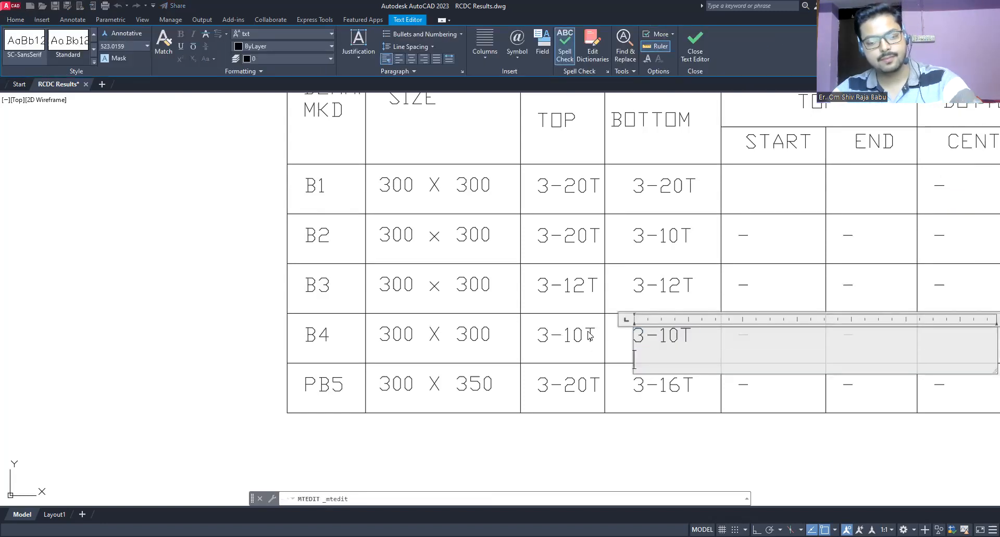
pyautogui.click(612, 350)
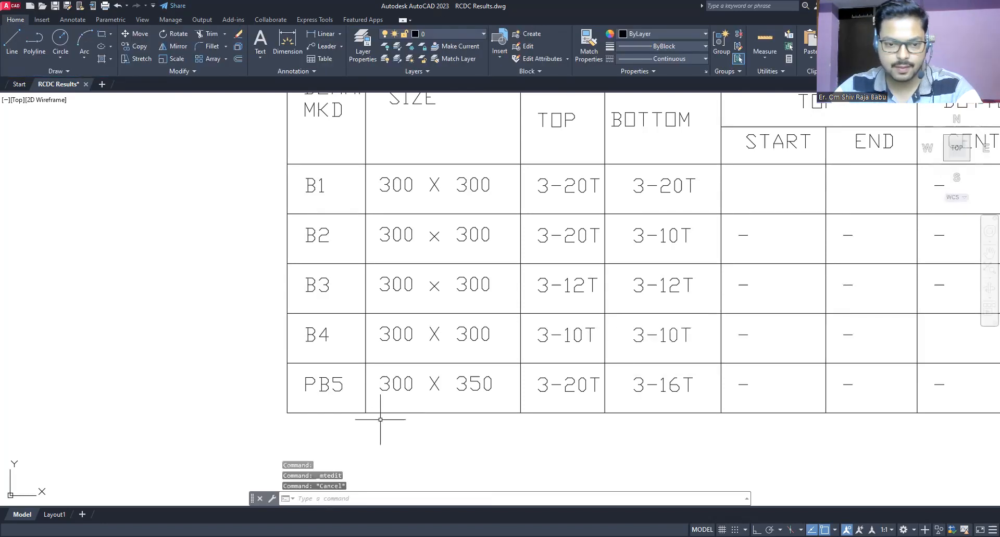
# Check the B5 rows in the level 3m,6m beam schedule and set the PB5 row's continuous top reinforcement to 4-20T
pyautogui.scroll(-2, 338, 402)
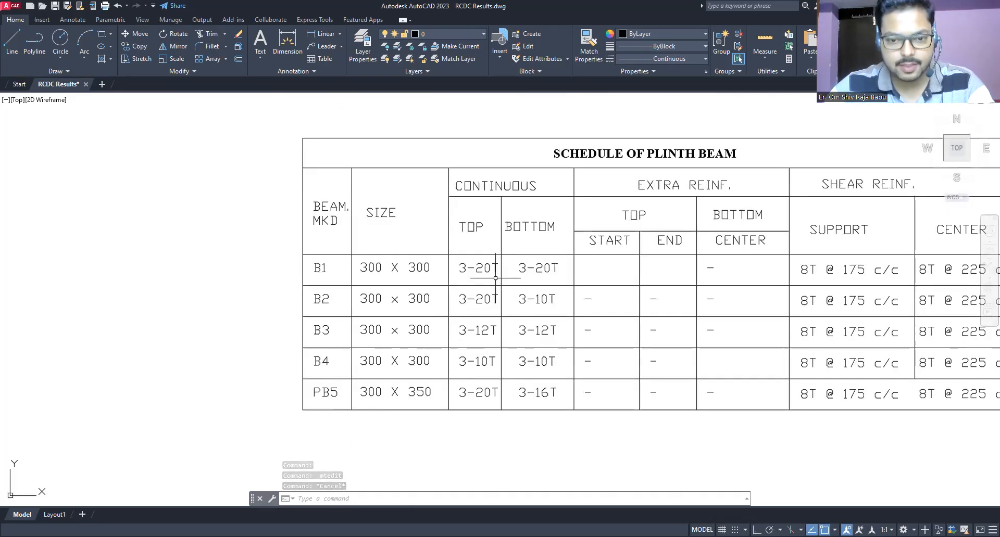
pyautogui.scroll(-3, 463, 351)
pyautogui.scroll(2, 448, 188)
pyautogui.scroll(5, 447, 188)
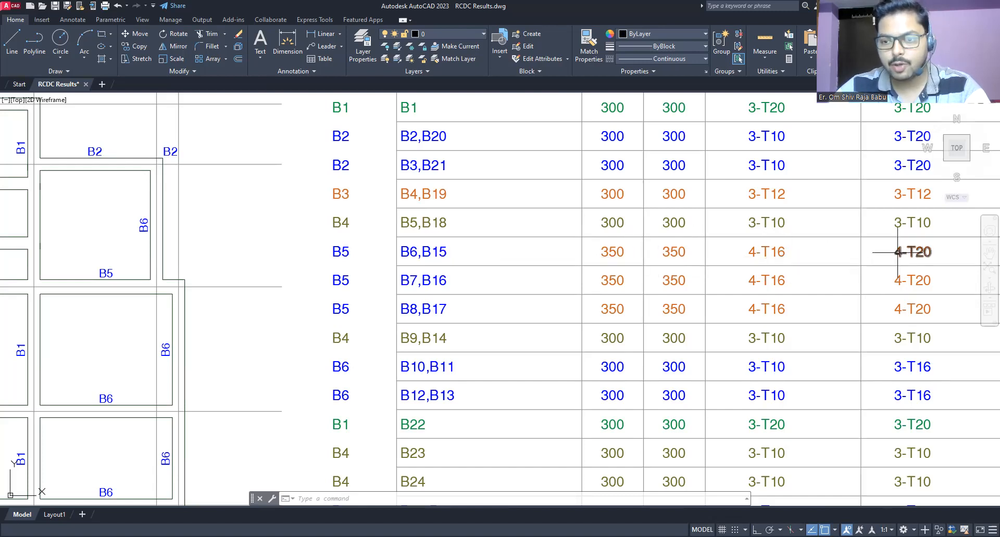
pyautogui.moveTo(765, 276)
pyautogui.mouseDown(button='middle')
pyautogui.moveTo(541, 330)
pyautogui.moveTo(559, 387)
pyautogui.mouseUp(button='middle')
pyautogui.scroll(-8, 541, 354)
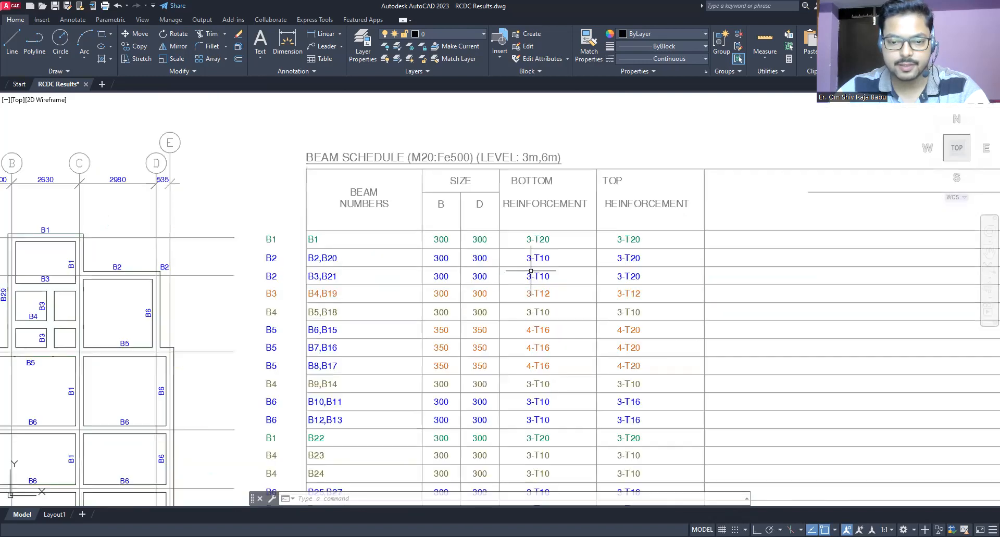
pyautogui.scroll(4, 537, 145)
pyautogui.scroll(5, 495, 331)
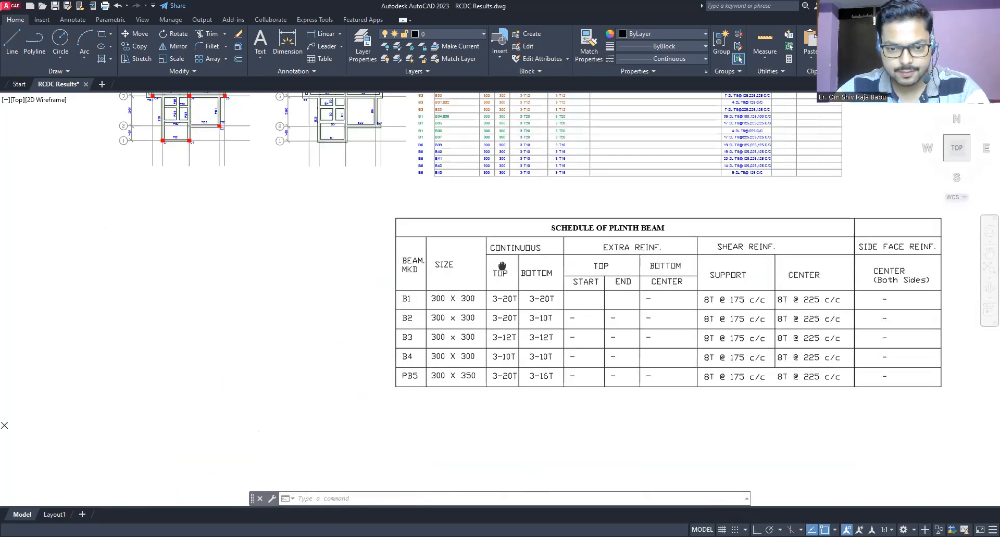
pyautogui.moveTo(491, 348); pyautogui.dragTo(485, 306, button='middle')
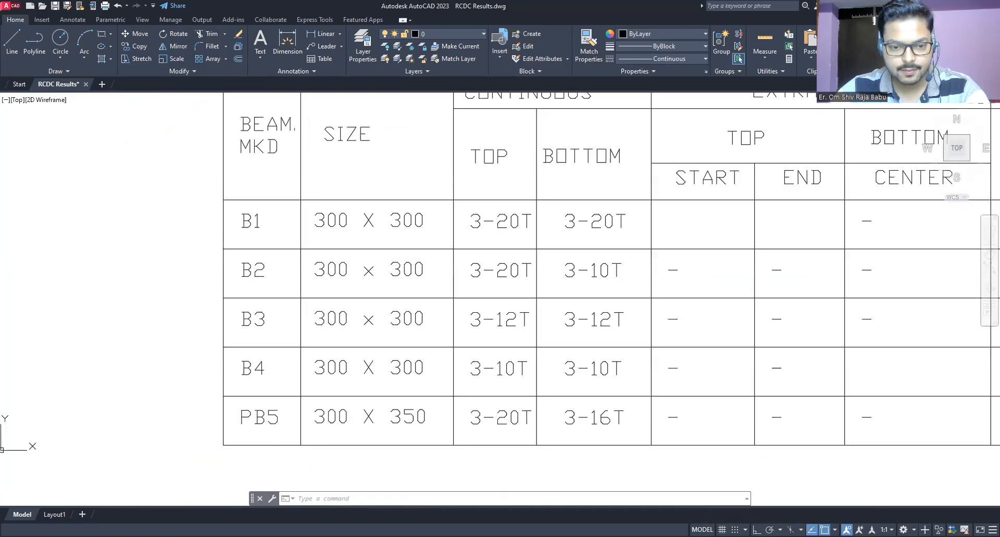
pyautogui.click(475, 417)
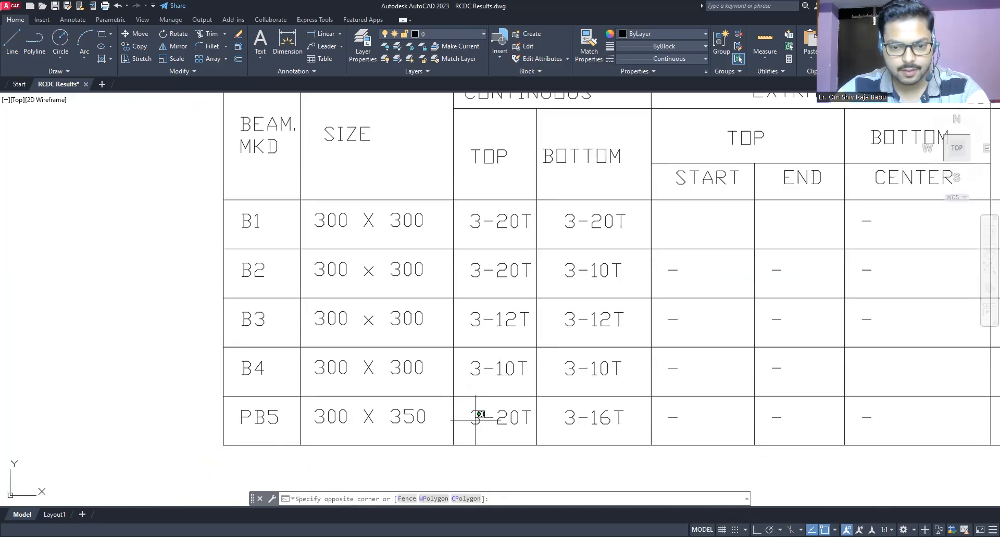
pyautogui.click(480, 415)
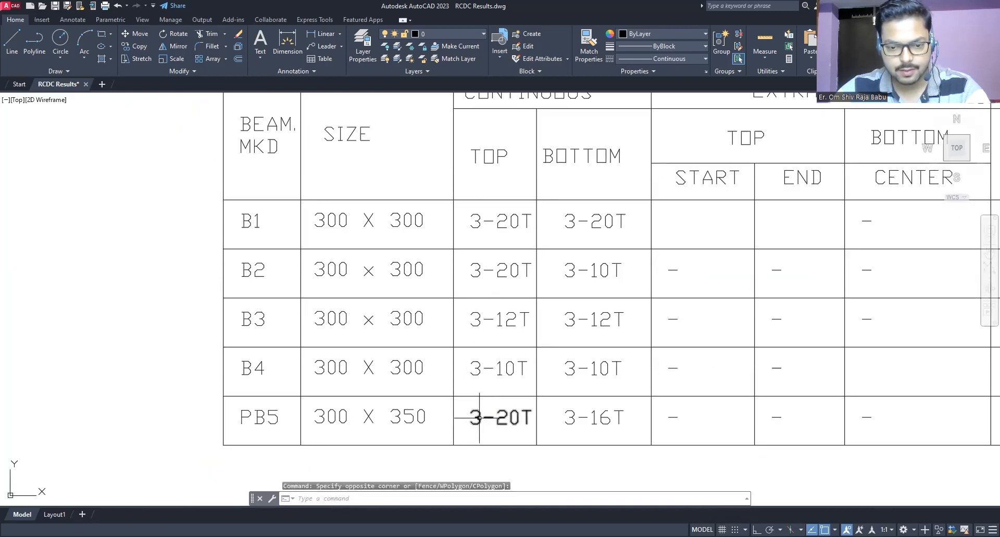
pyautogui.doubleClick(465, 425)
pyautogui.hotkey('shift', 'Right')
pyautogui.write('4')
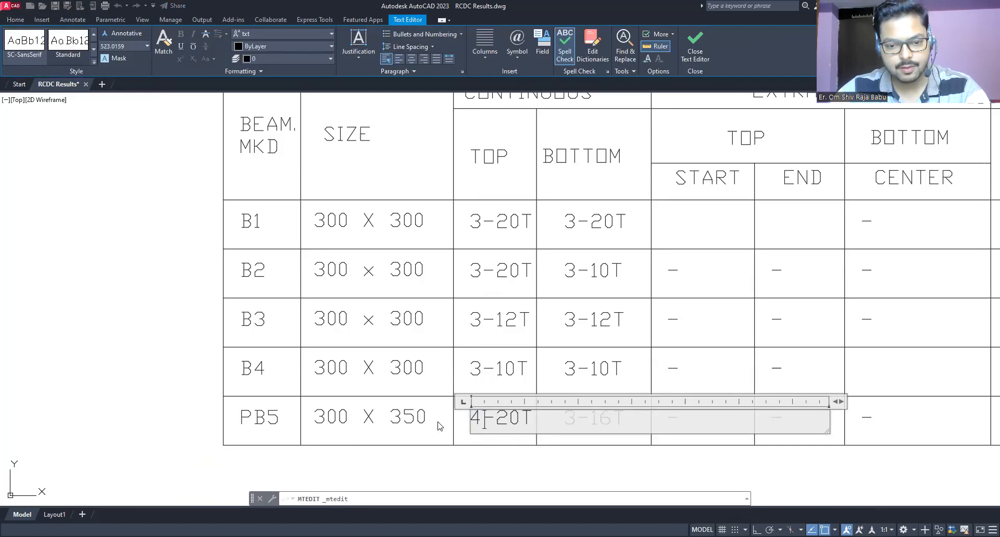
pyautogui.click(437, 426)
# Check the B5 bottom bars in the level 3m,6m beam schedule and set the PB5 row's continuous bottom reinforcement to 4-16T
pyautogui.scroll(-3, 502, 320)
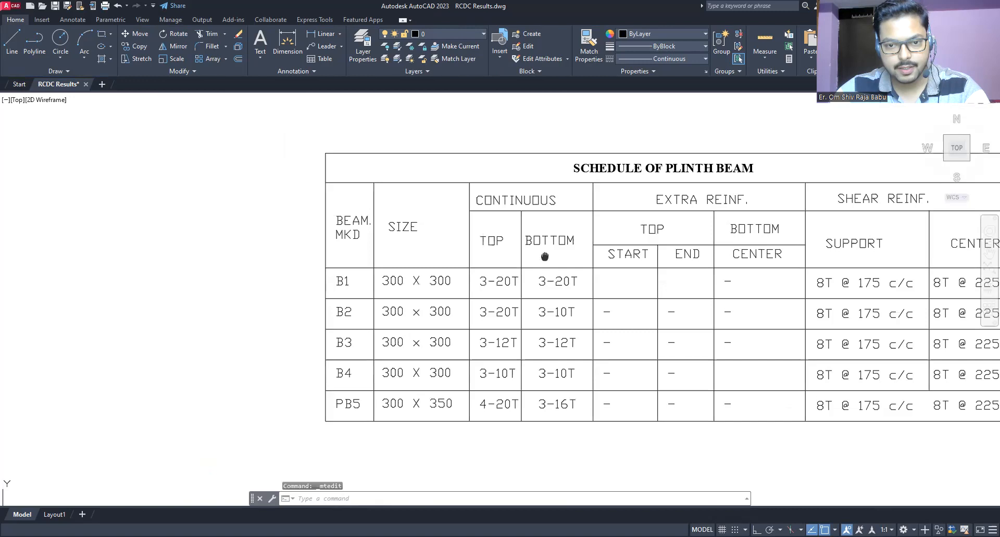
pyautogui.moveTo(520, 156); pyautogui.dragTo(383, 478, button='middle')
pyautogui.moveTo(463, 235); pyautogui.dragTo(463, 357, button='middle')
pyautogui.scroll(3, 378, 260)
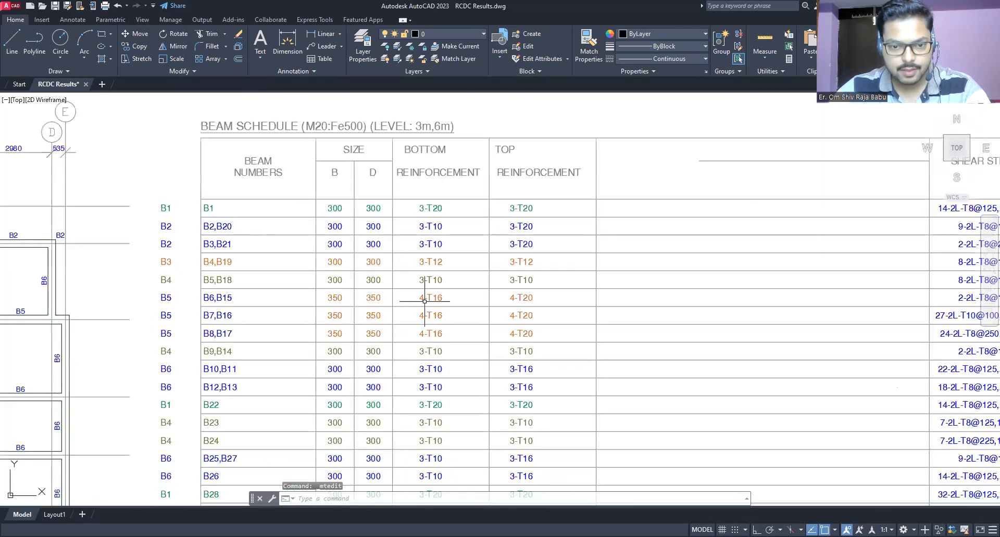
pyautogui.scroll(-5, 373, 304)
pyautogui.moveTo(462, 481); pyautogui.dragTo(462, 397, button='middle')
pyautogui.scroll(5, 385, 291)
pyautogui.moveTo(385, 290); pyautogui.dragTo(480, 402, button='middle')
pyautogui.click(490, 380)
pyautogui.doubleClick(488, 382)
pyautogui.write('4-16T')
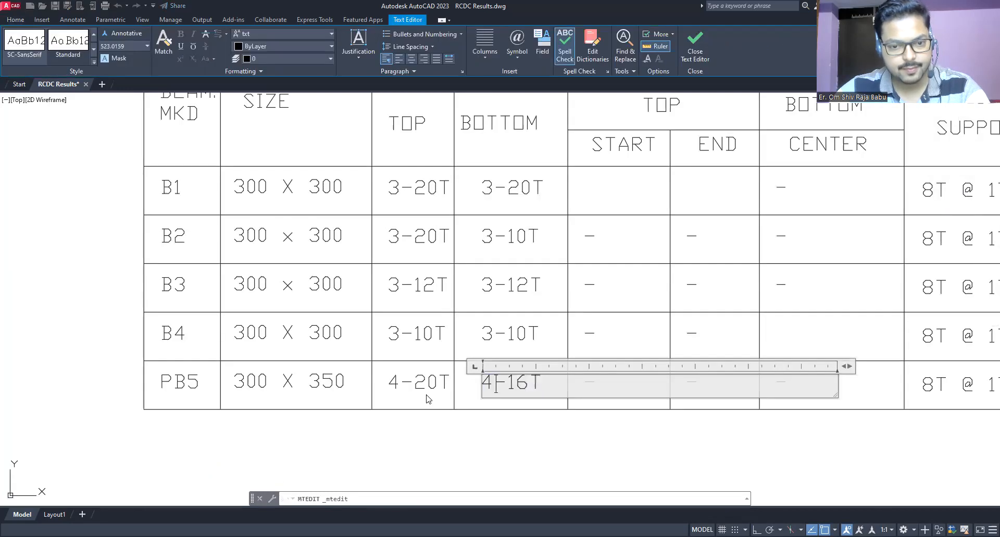
pyautogui.click(280, 385)
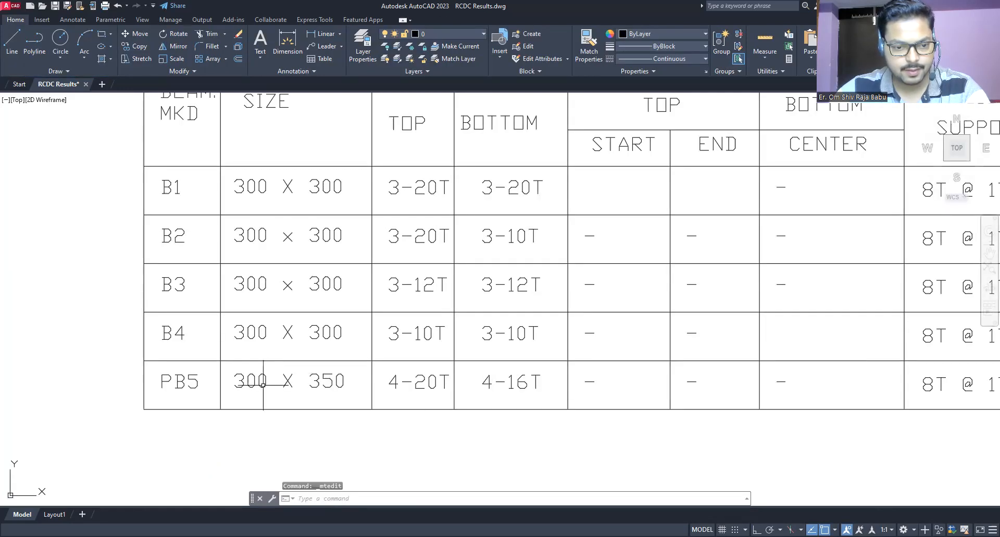
# Set the PB5 row's size to 350 X 350 and rename its beam mark as B5
pyautogui.doubleClick(250, 382)
pyautogui.write('5')
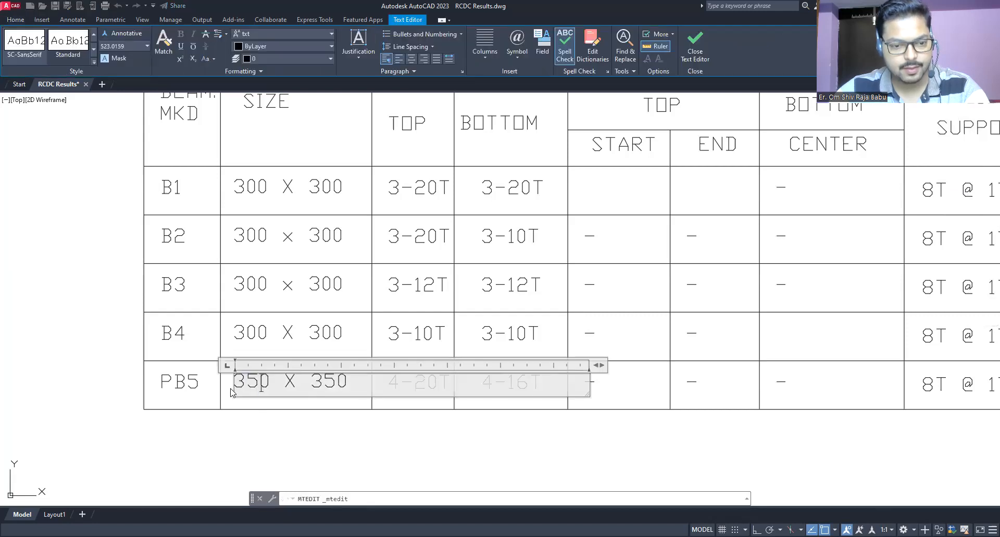
pyautogui.click(184, 385)
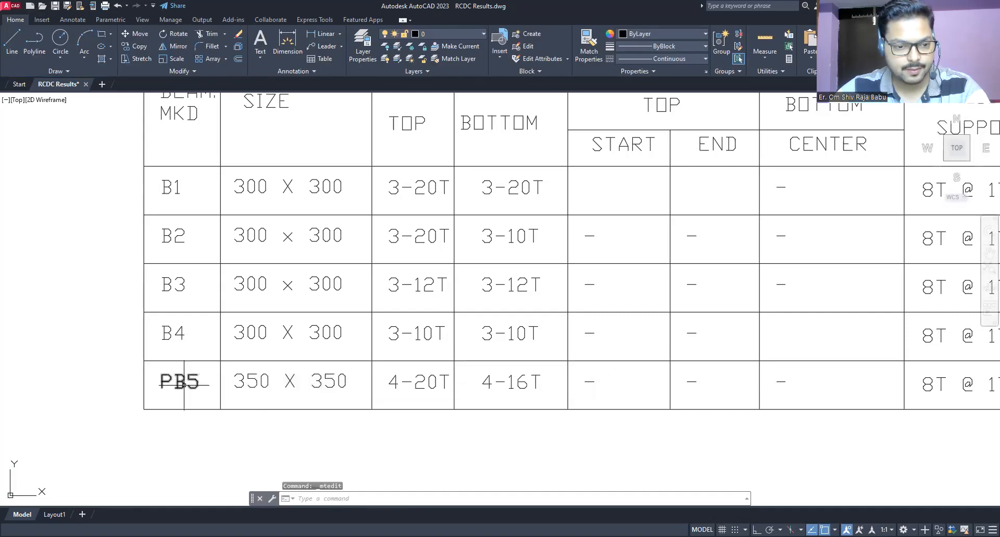
pyautogui.moveTo(175, 384); pyautogui.dragTo(153, 388)
pyautogui.press('Delete')
pyautogui.click(130, 417)
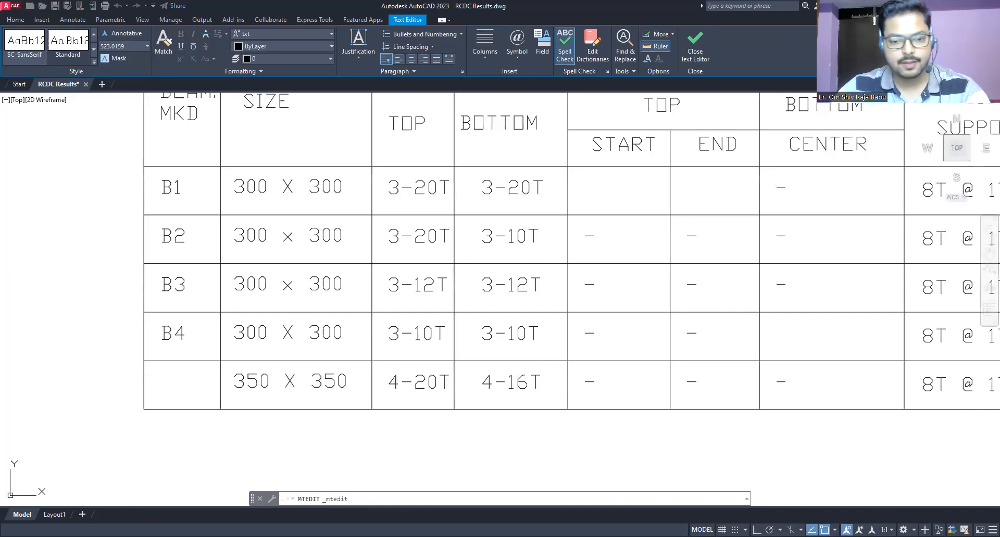
# Copy the B5 row's text and lower border line down by one row height to add a sixth row
pyautogui.scroll(-2, 154, 321)
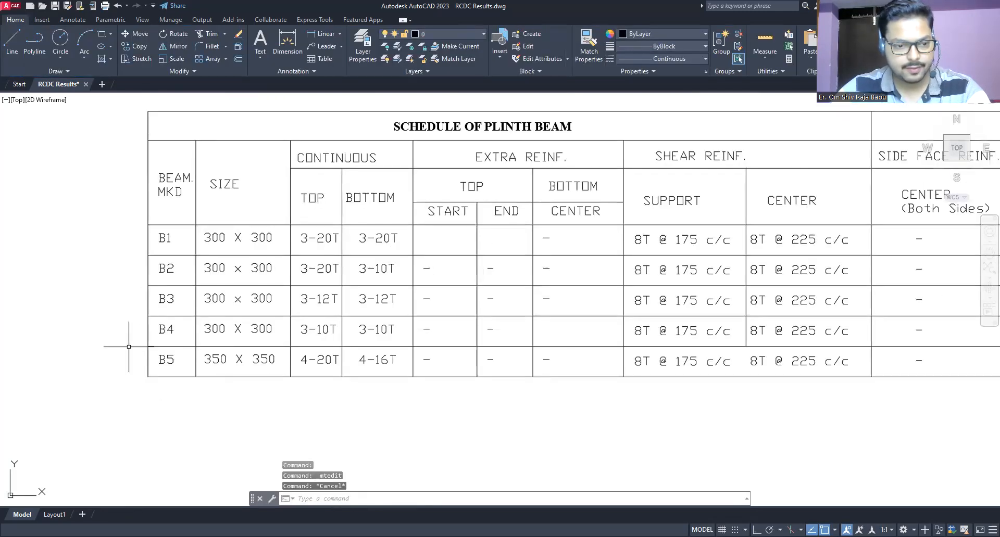
pyautogui.click(143, 352)
pyautogui.scroll(-4, 207, 375)
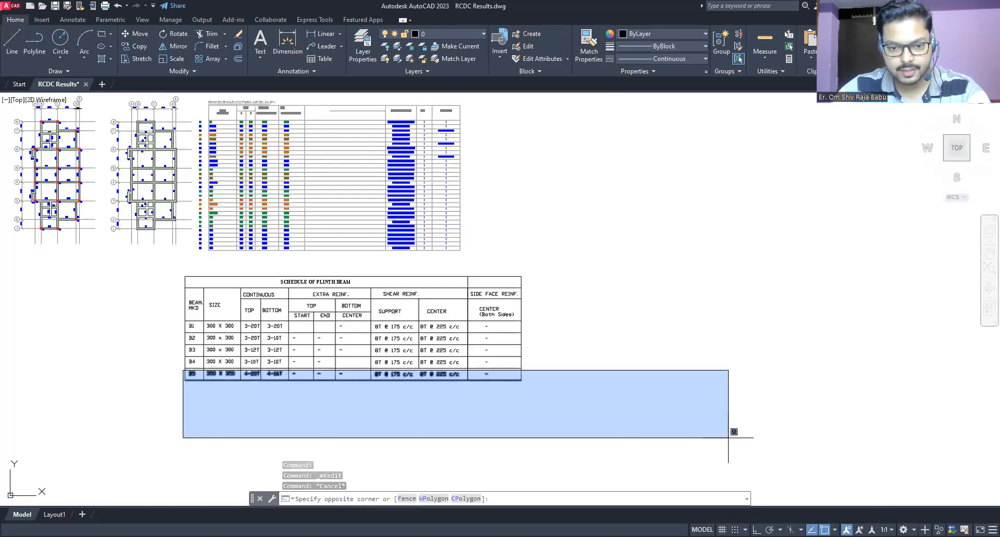
pyautogui.click(699, 426)
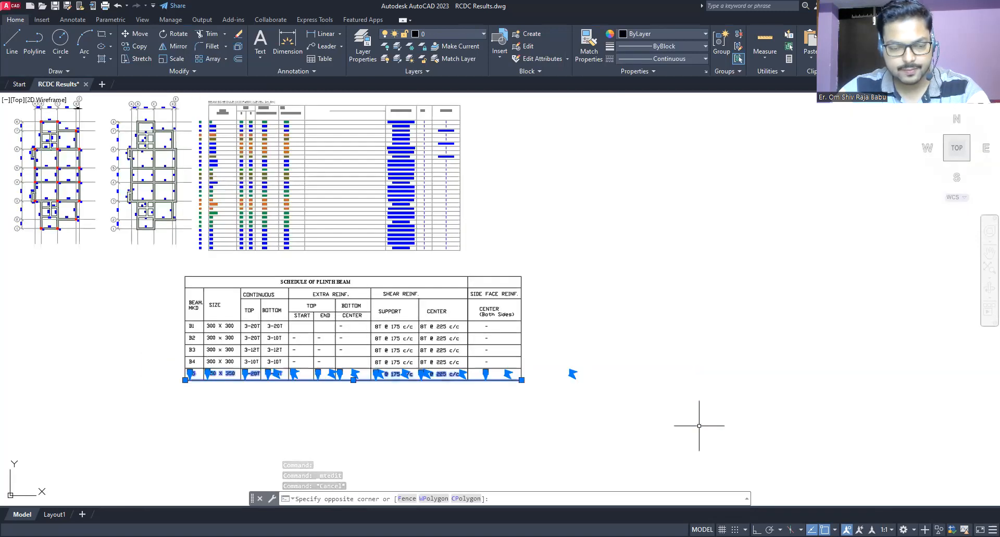
pyautogui.click(137, 46)
pyautogui.scroll(2, 533, 358)
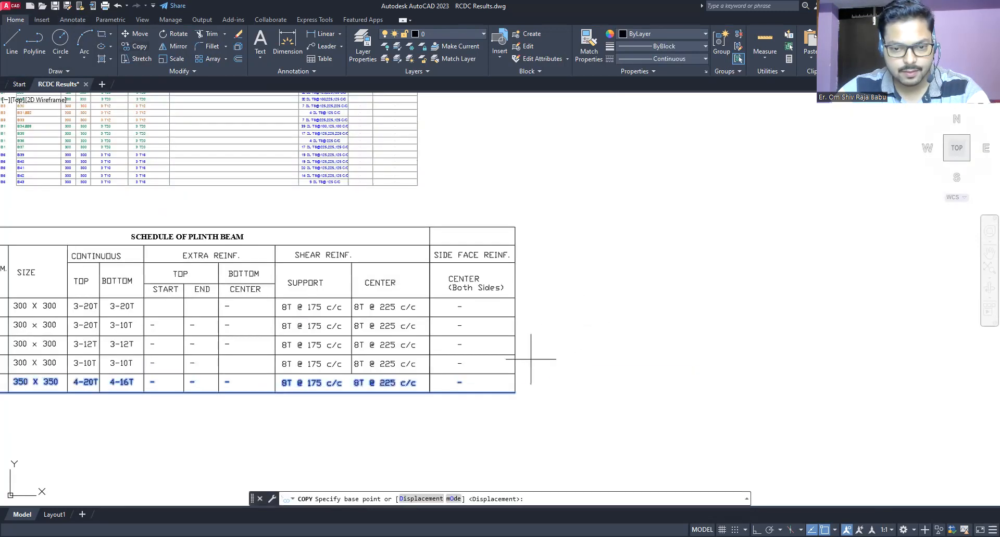
pyautogui.click(515, 335)
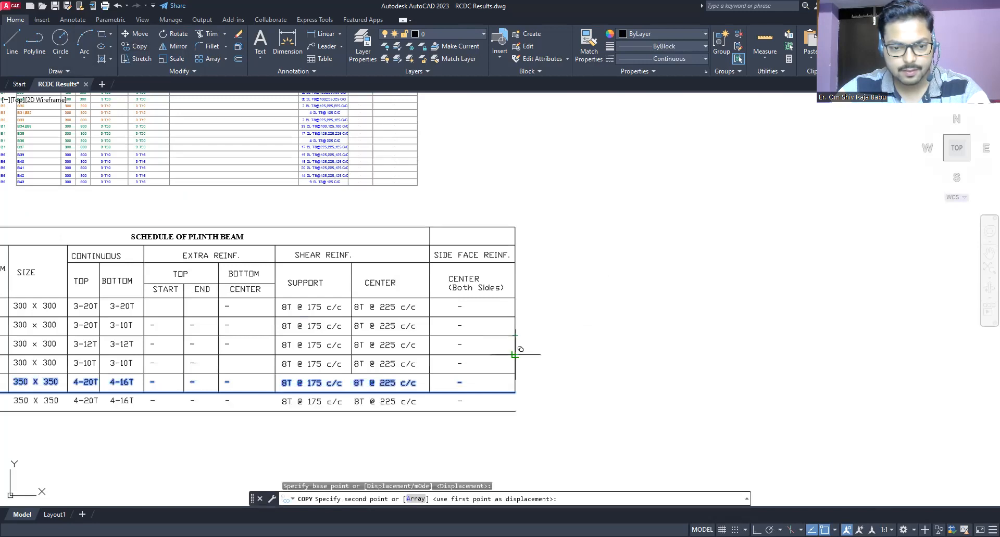
pyautogui.click(515, 354)
pyautogui.press('Escape')
# Check the bottom and top reinforcement of the B6 rows in the level 3m,6m beam schedule
pyautogui.moveTo(104, 336); pyautogui.dragTo(403, 352, button='middle')
pyautogui.scroll(5, 287, 203)
pyautogui.scroll(2, 287, 202)
pyautogui.scroll(-5, 357, 205)
pyautogui.moveTo(357, 205); pyautogui.dragTo(408, 160, button='middle')
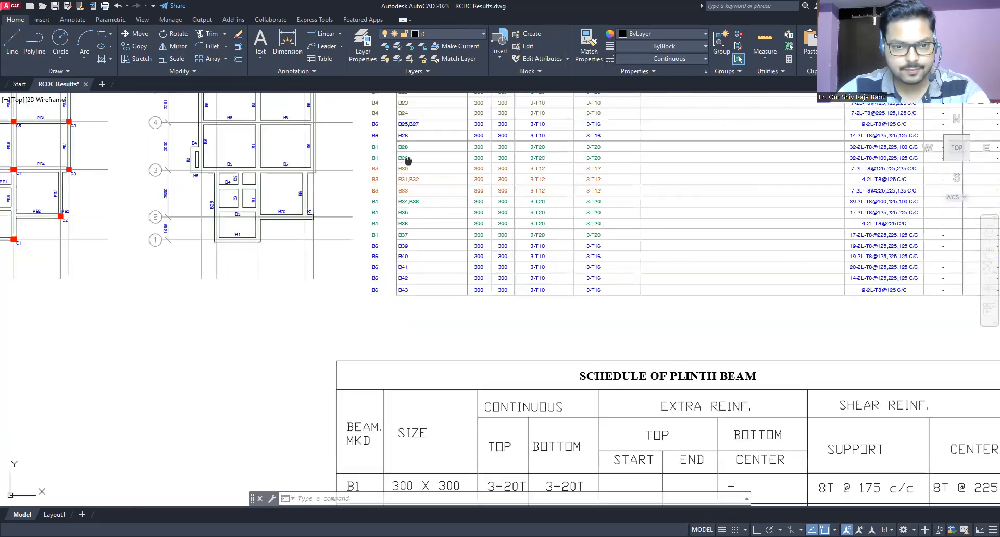
pyautogui.scroll(2, 447, 208)
pyautogui.scroll(3, 723, 257)
pyautogui.moveTo(722, 257)
pyautogui.mouseDown(button='middle')
pyautogui.moveTo(546, 229)
pyautogui.moveTo(423, 230)
pyautogui.mouseUp(button='middle')
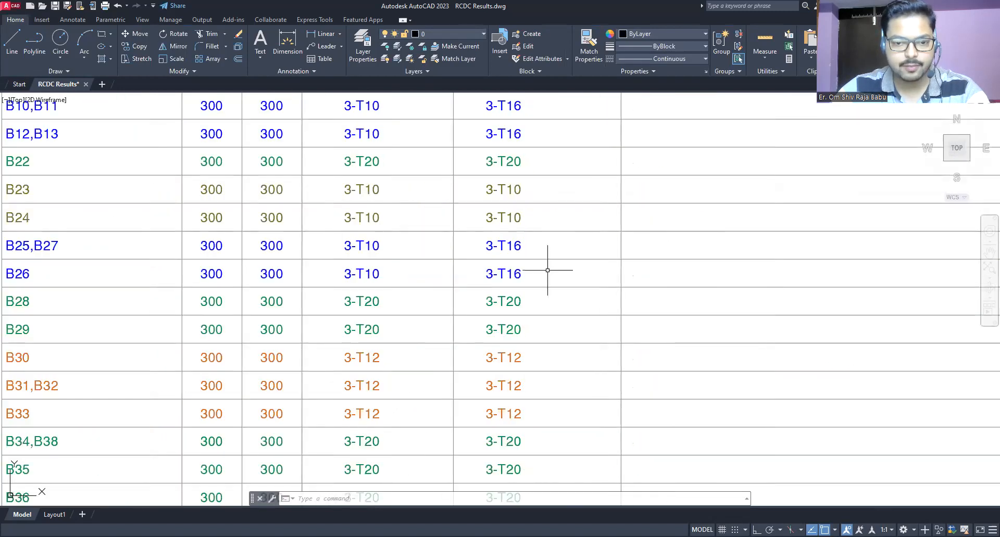
pyautogui.scroll(-4, 420, 269)
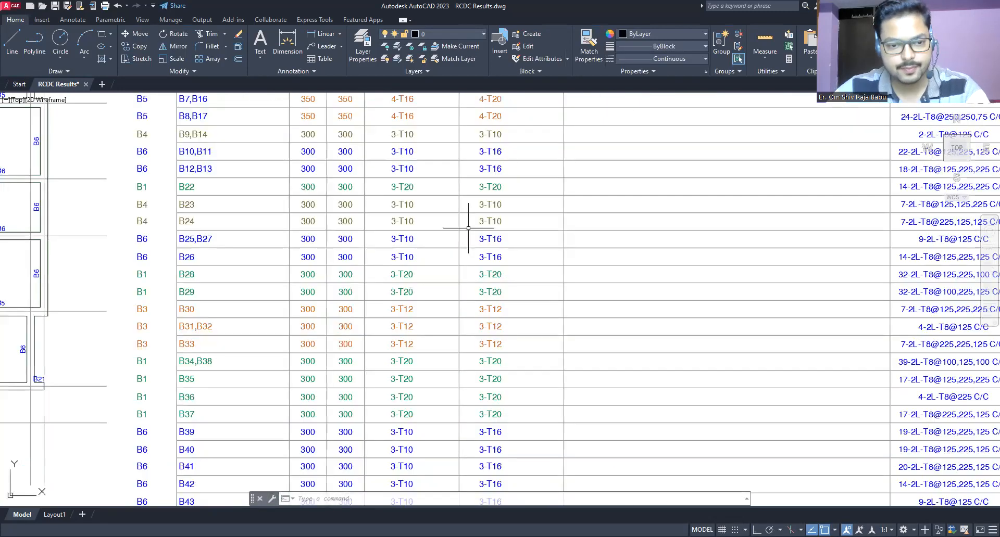
pyautogui.moveTo(420, 270); pyautogui.dragTo(420, 192, button='middle')
pyautogui.moveTo(410, 368); pyautogui.dragTo(413, 123, button='middle')
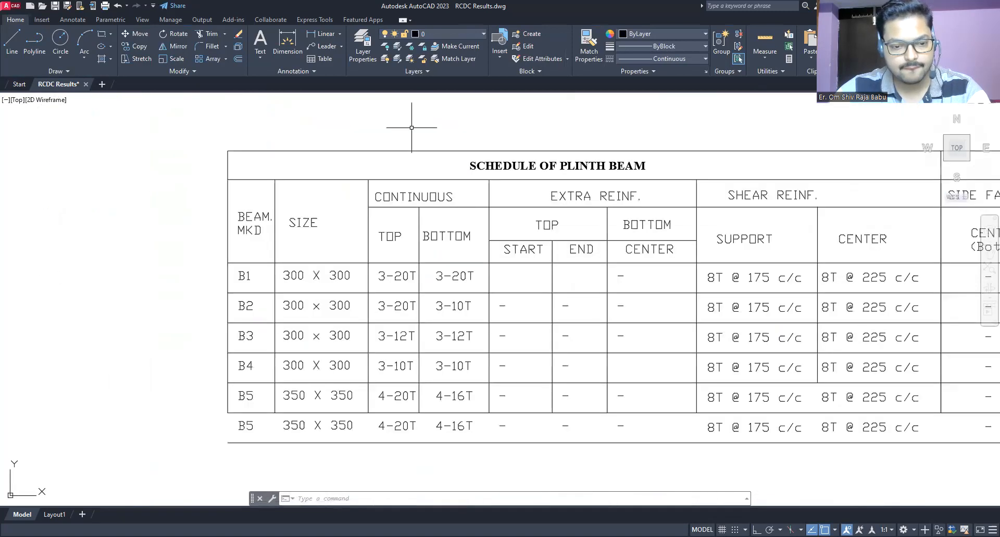
# Set the newly copied last row's continuous bottom reinforcement to 3-10T and its top reinforcement to 3-16T
pyautogui.click(442, 429)
pyautogui.scroll(5, 443, 426)
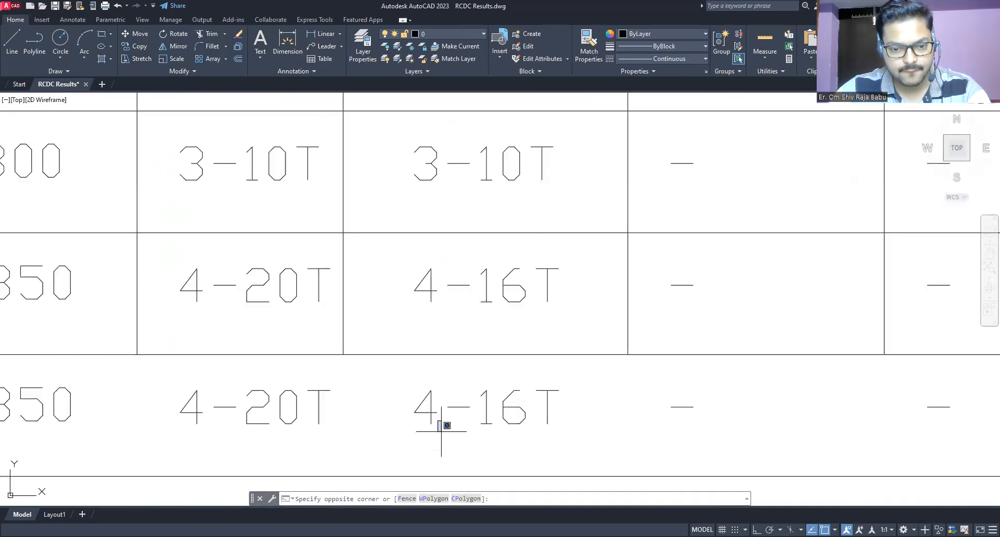
pyautogui.press('Escape')
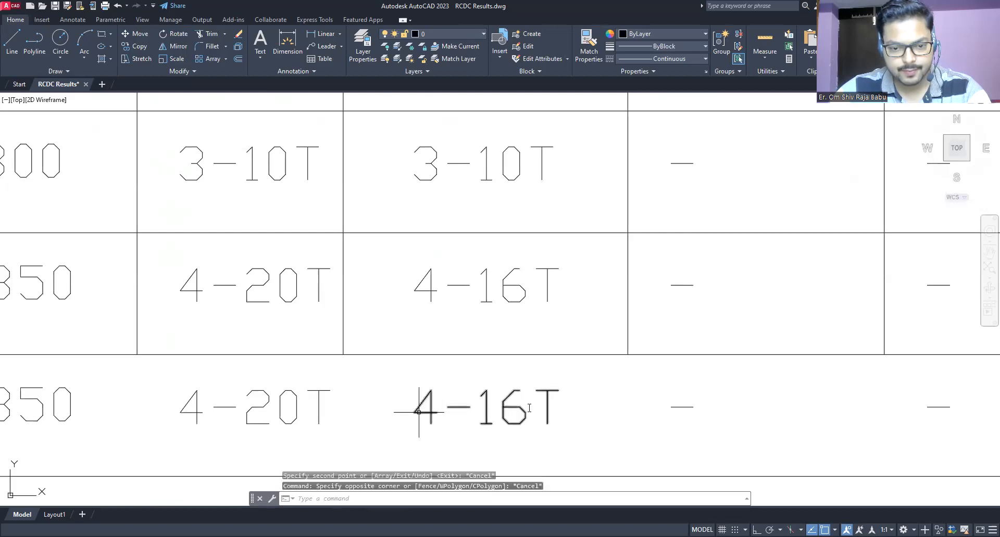
pyautogui.doubleClick(418, 412)
pyautogui.write('3-10')
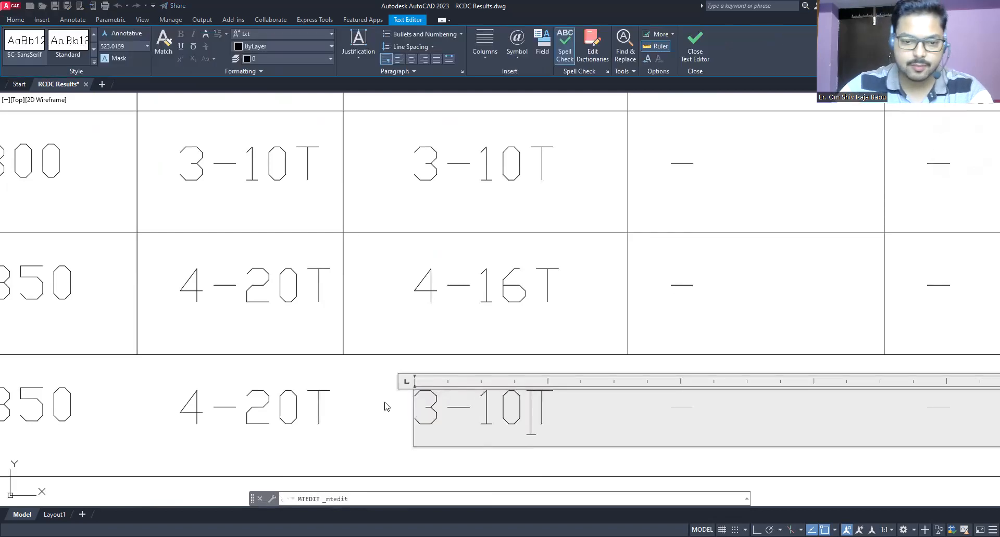
pyautogui.click(280, 408)
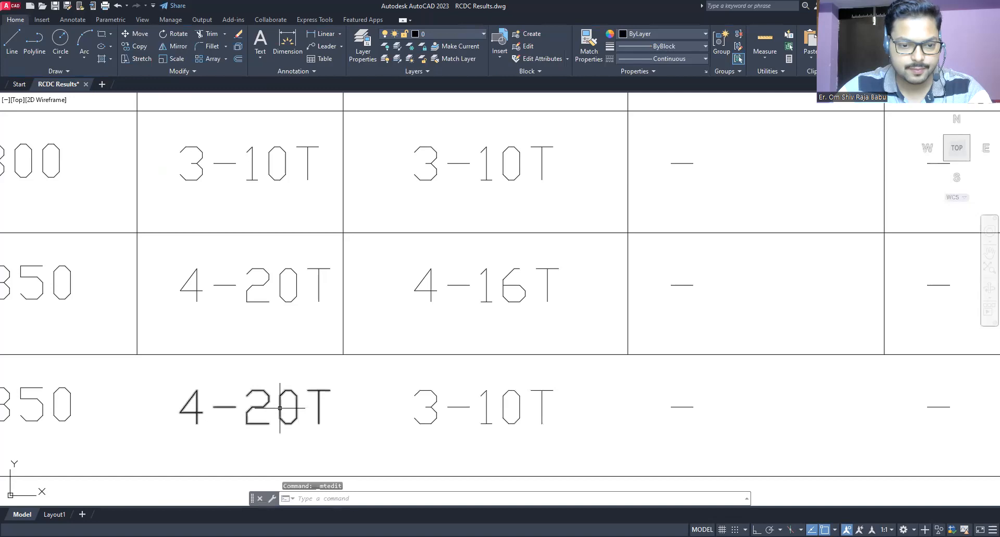
pyautogui.moveTo(299, 411); pyautogui.dragTo(190, 413)
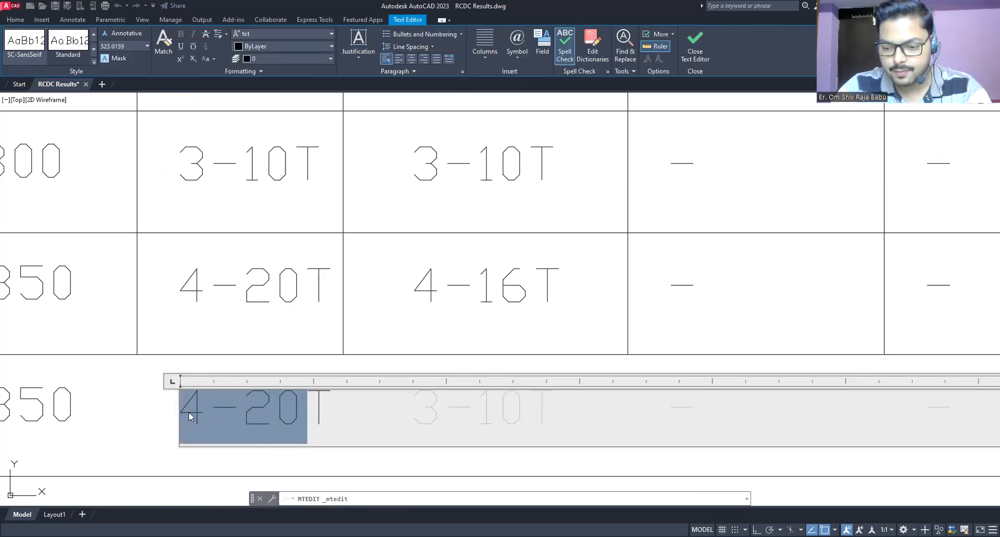
pyautogui.write('3-16T')
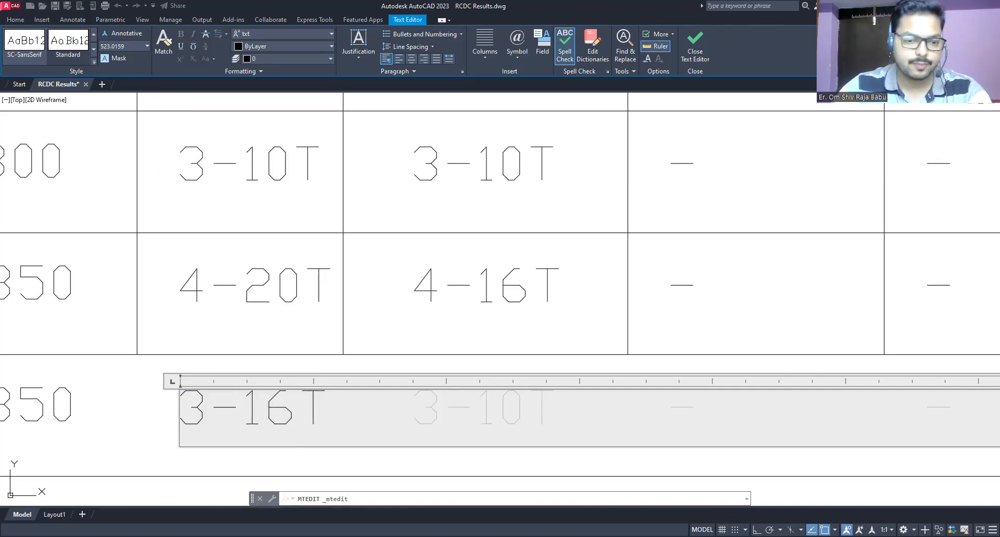
# Set the size of the last copied row in the plinth beam schedule to 300 X 300
pyautogui.press('Escape')
pyautogui.scroll(-3, 140, 360)
pyautogui.moveTo(140, 360); pyautogui.dragTo(185, 375, button='middle')
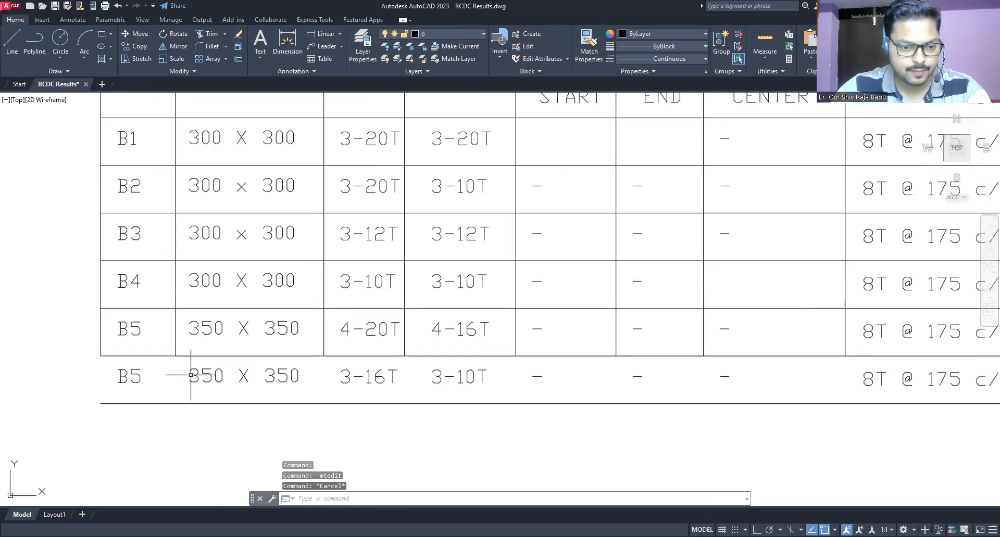
pyautogui.click(209, 368)
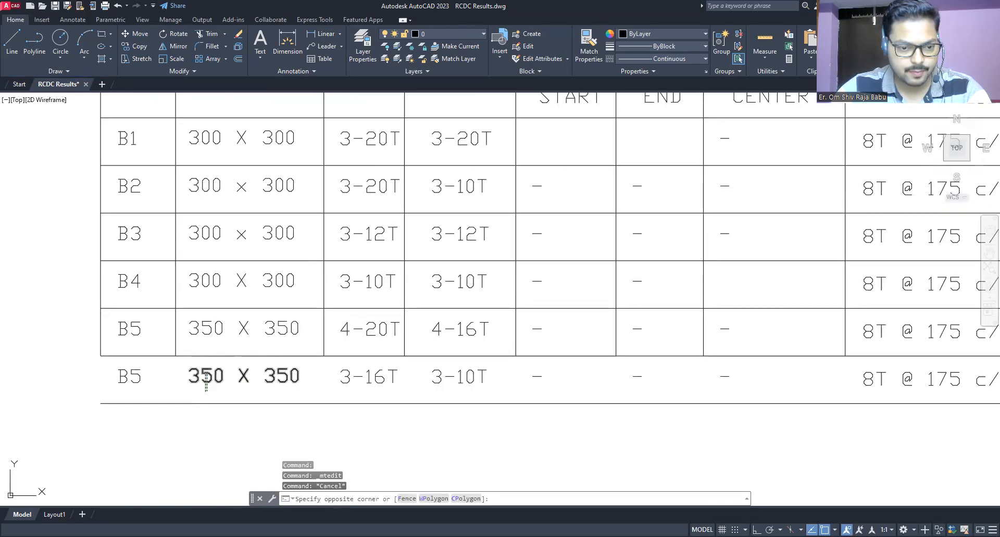
pyautogui.click(206, 380)
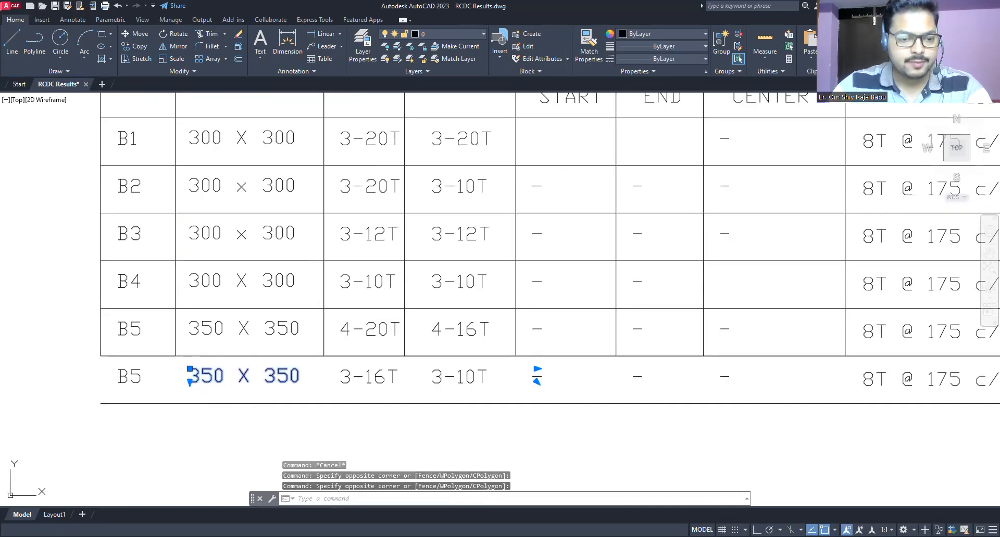
pyautogui.doubleClick(281, 381)
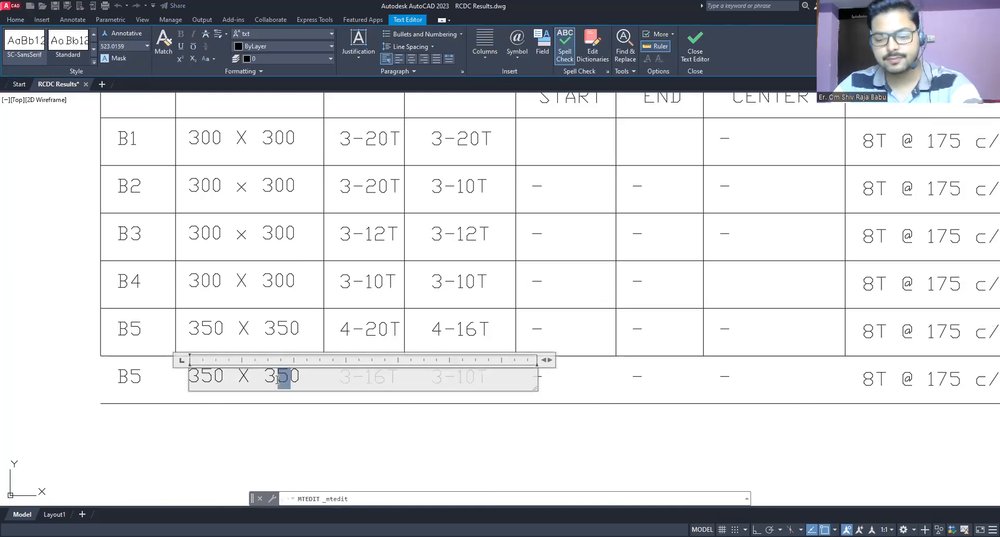
pyautogui.write('0')
pyautogui.moveTo(210, 376); pyautogui.dragTo(203, 378)
pyautogui.write('0')
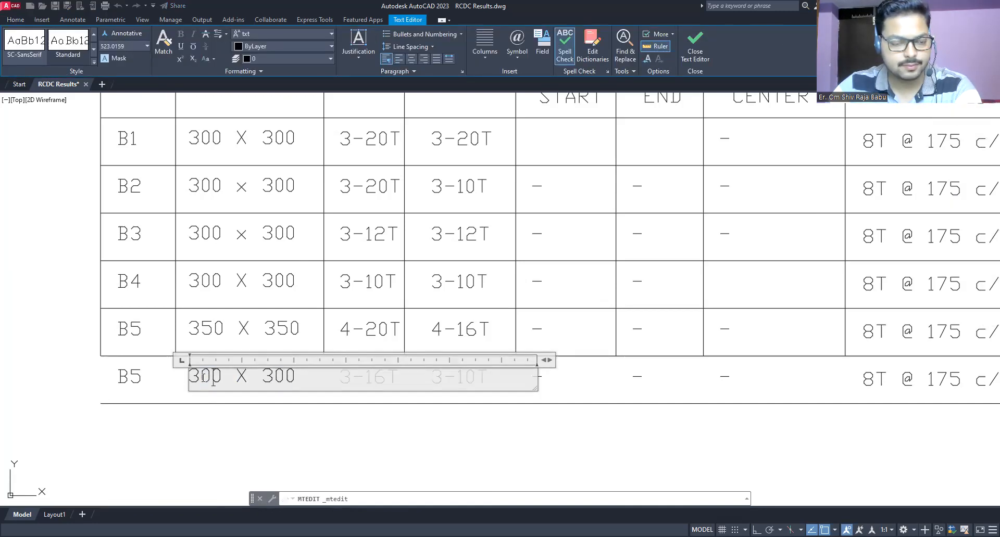
pyautogui.click(142, 393)
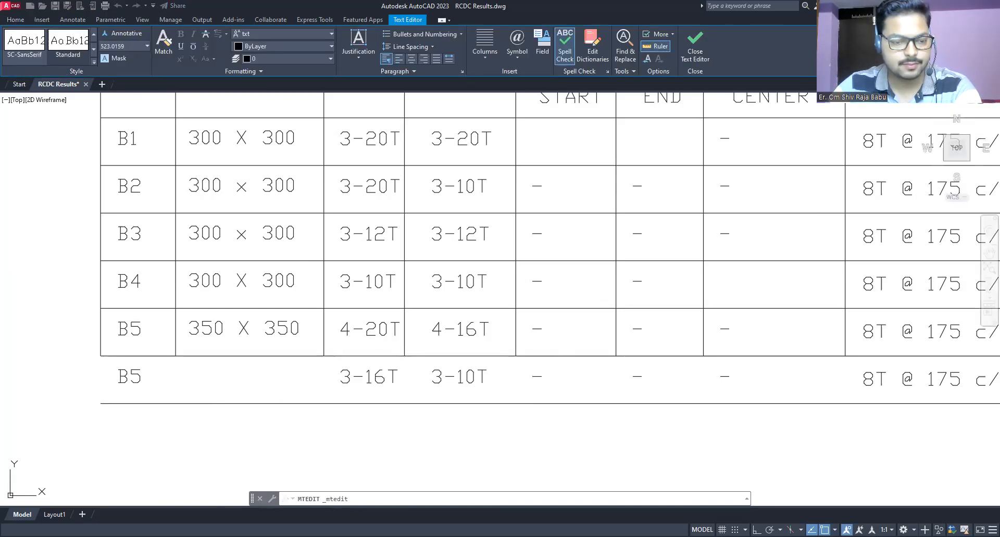
# Rename the last row's beam mark as B6
pyautogui.click(139, 384)
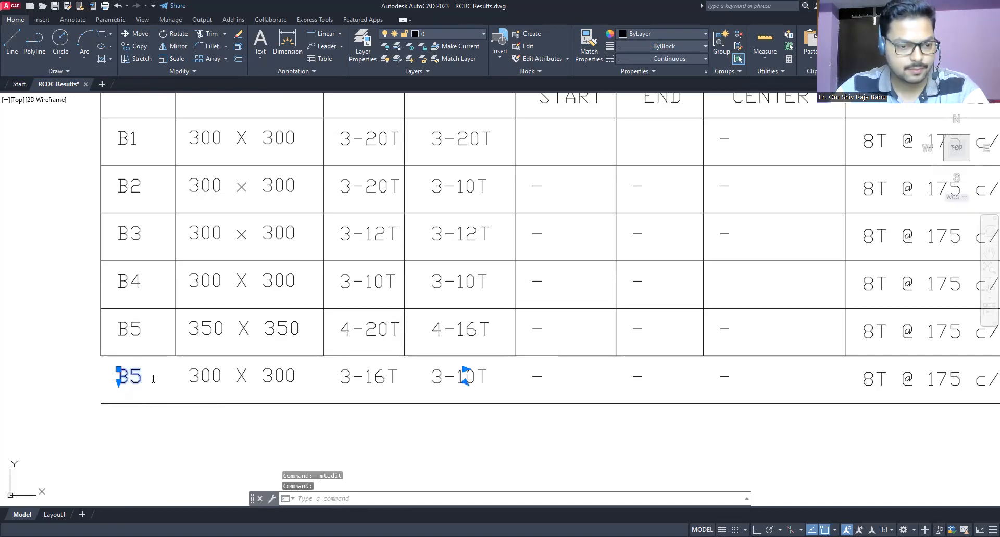
pyautogui.doubleClick(132, 385)
pyautogui.write('6')
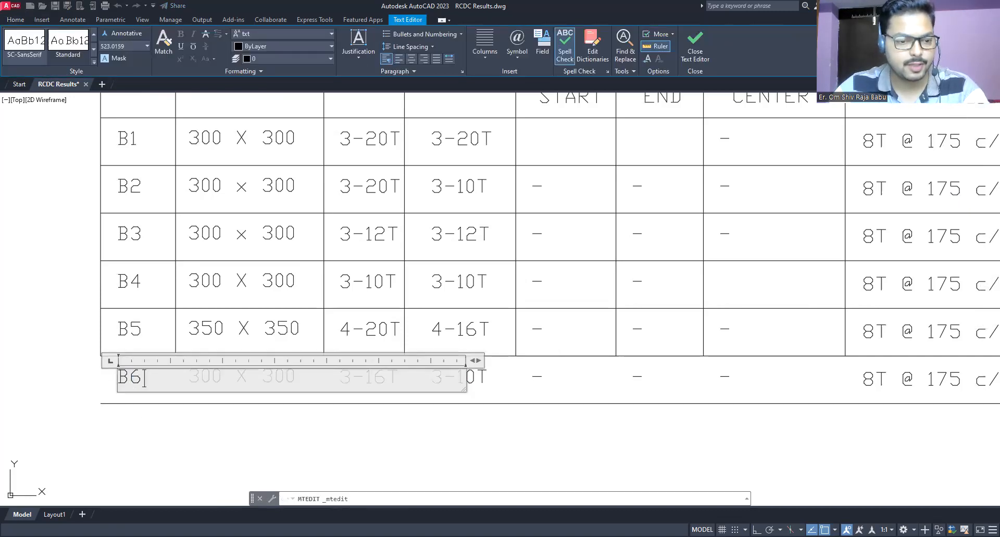
pyautogui.click(180, 401)
# Extend the schedule's vertical column lines down to the bottom border line to enclose the B6 row
pyautogui.click(177, 404)
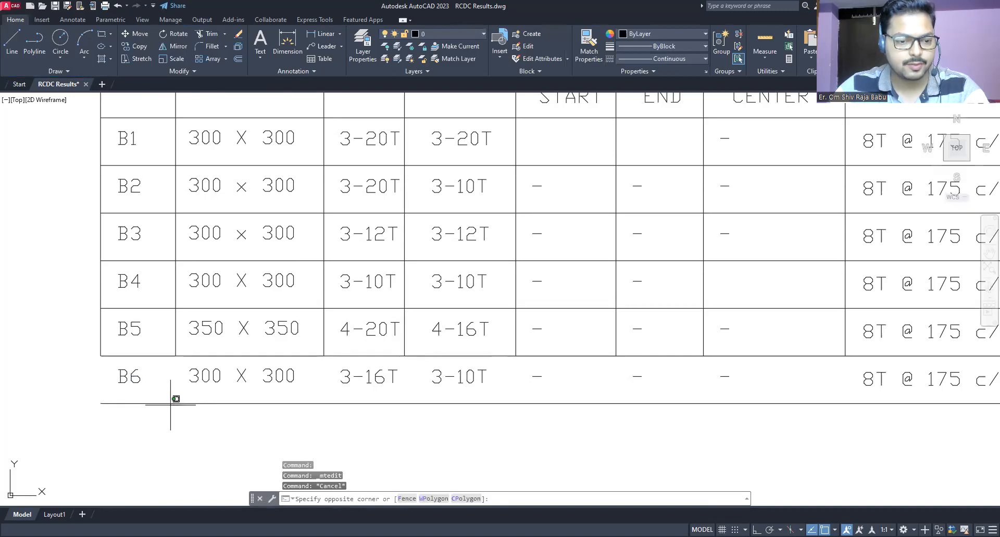
pyautogui.click(156, 394)
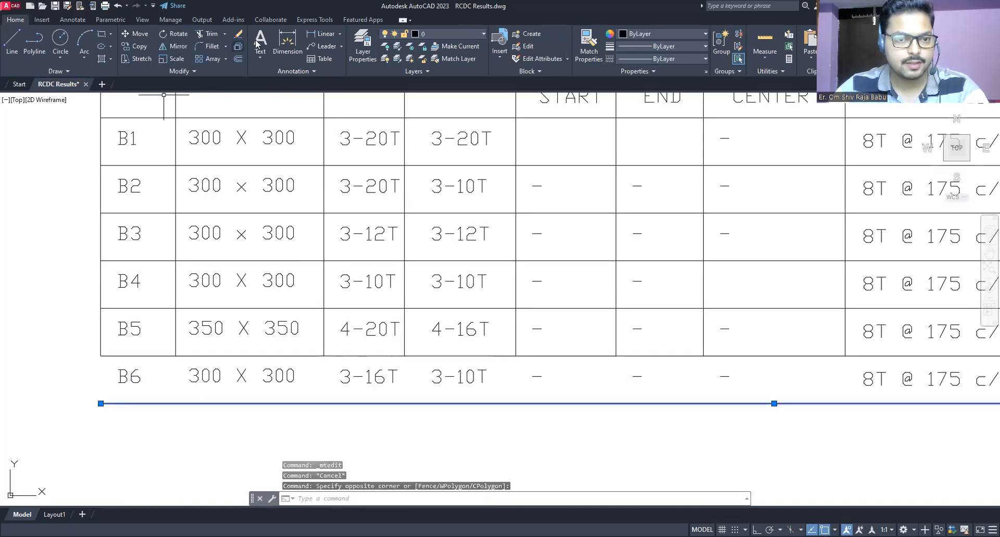
pyautogui.click(224, 33)
pyautogui.click(221, 71)
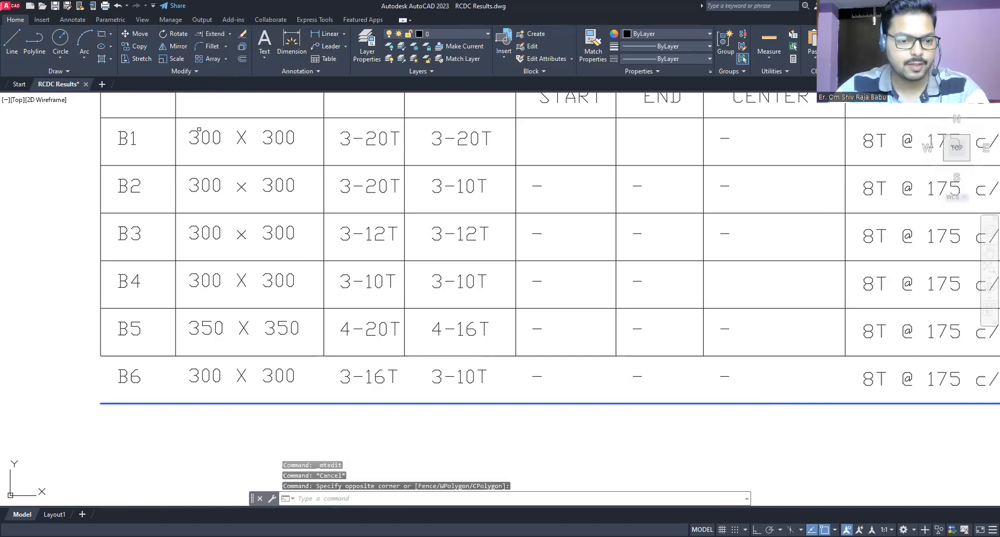
pyautogui.click(199, 130)
pyautogui.click(73, 339)
pyautogui.click(469, 339)
pyautogui.scroll(-2, 695, 339)
pyautogui.scroll(-2, 695, 339)
pyautogui.moveTo(913, 339); pyautogui.dragTo(386, 339, button='middle')
pyautogui.press('Return')
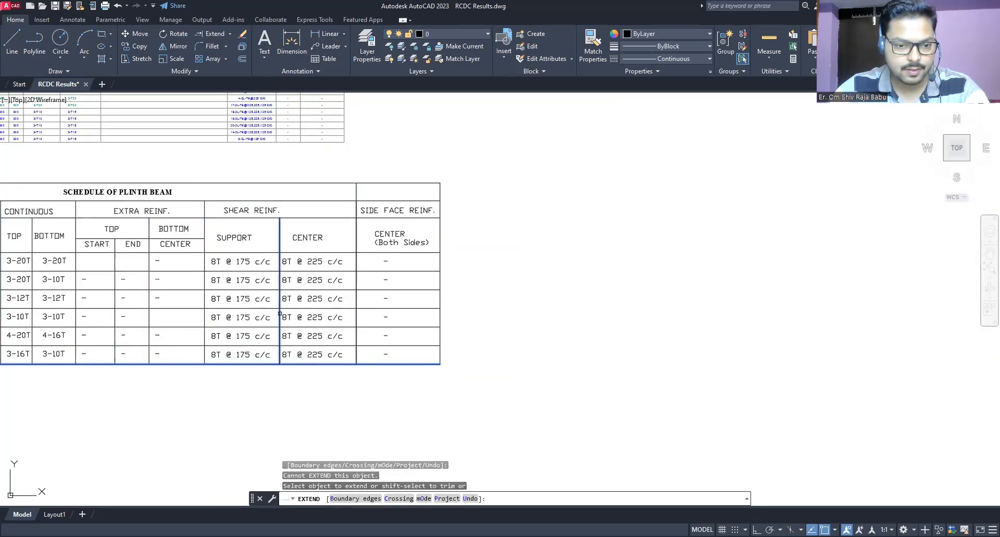
pyautogui.click(280, 314)
pyautogui.press('Escape')
pyautogui.moveTo(105, 334); pyautogui.dragTo(454, 336, button='middle')
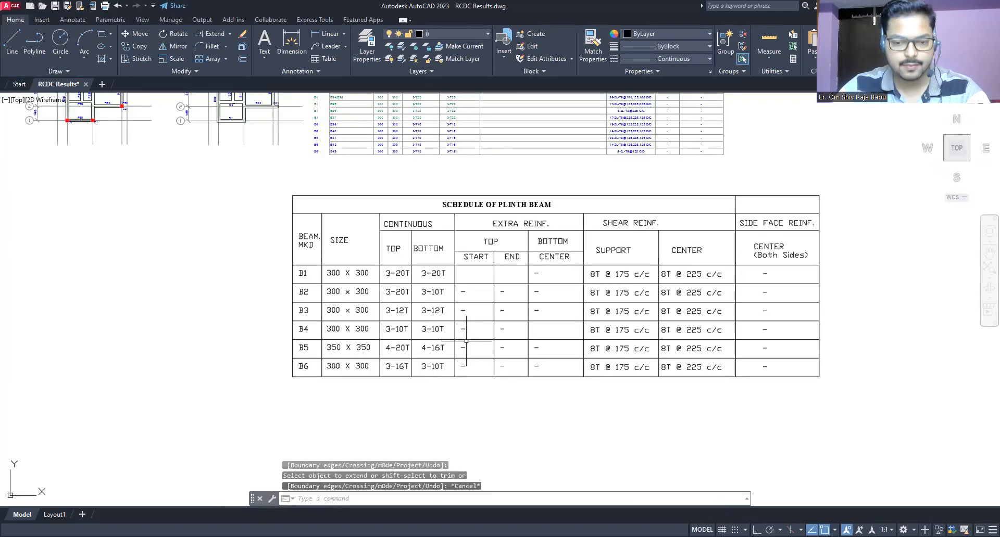
pyautogui.press('Escape')
pyautogui.press('Escape')
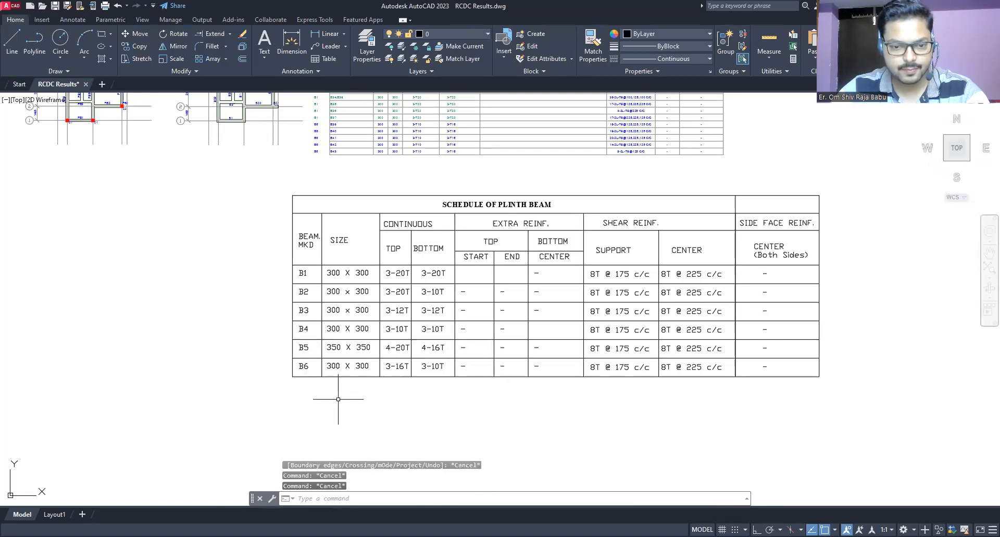
# Compare the sizes and reinforcement of rows B1 to B6 with the level 3m,6m beam schedule
pyautogui.scroll(3, 339, 397)
pyautogui.moveTo(339, 398)
pyautogui.mouseDown(button='middle')
pyautogui.moveTo(218, 415)
pyautogui.moveTo(152, 440)
pyautogui.mouseUp(button='middle')
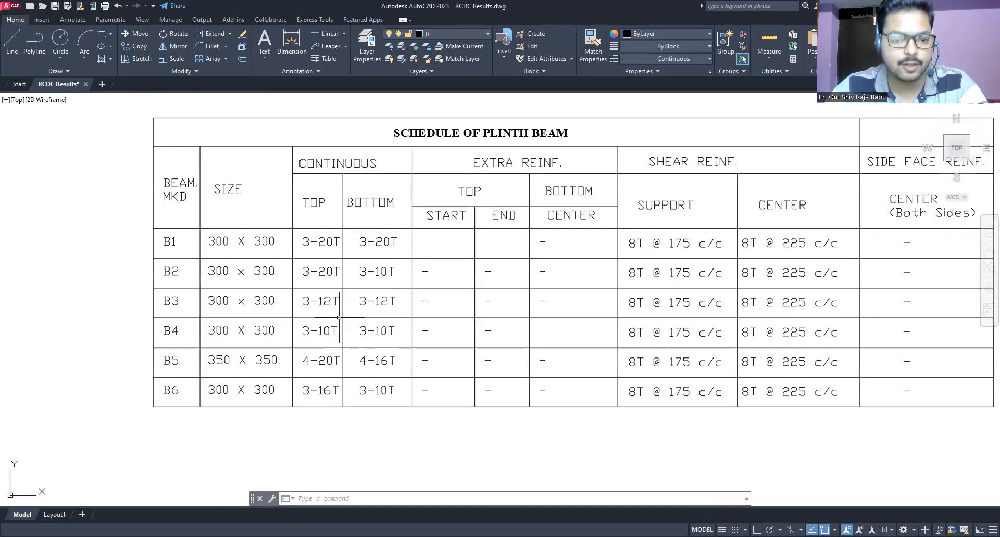
pyautogui.scroll(-4, 359, 281)
pyautogui.moveTo(352, 300); pyautogui.dragTo(343, 464, button='middle')
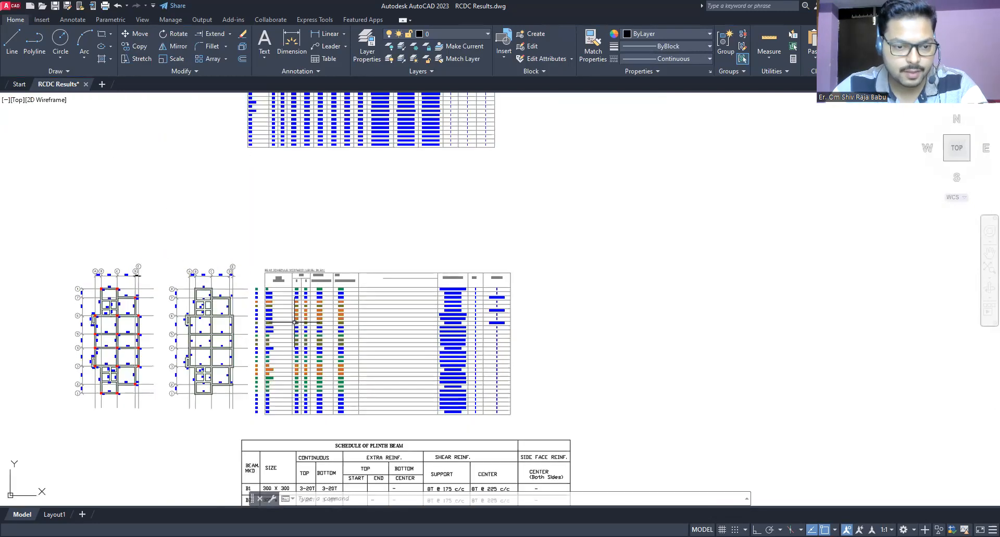
pyautogui.scroll(8, 253, 353)
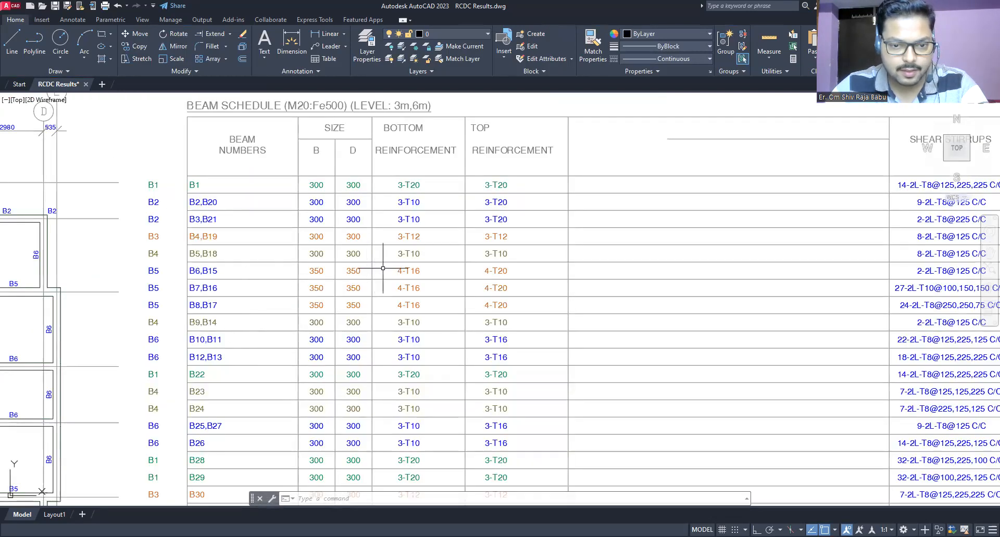
pyautogui.scroll(-5, 411, 235)
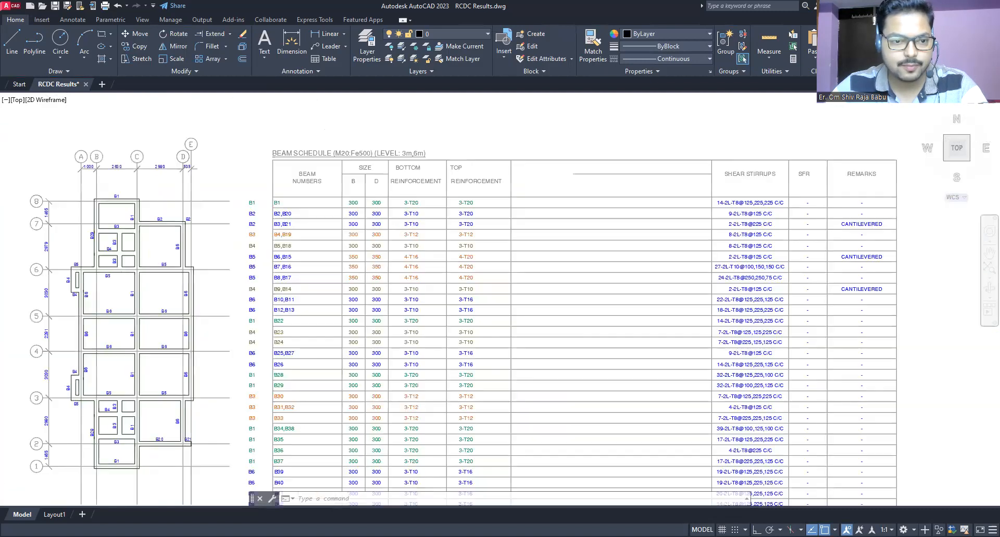
pyautogui.scroll(6, 411, 236)
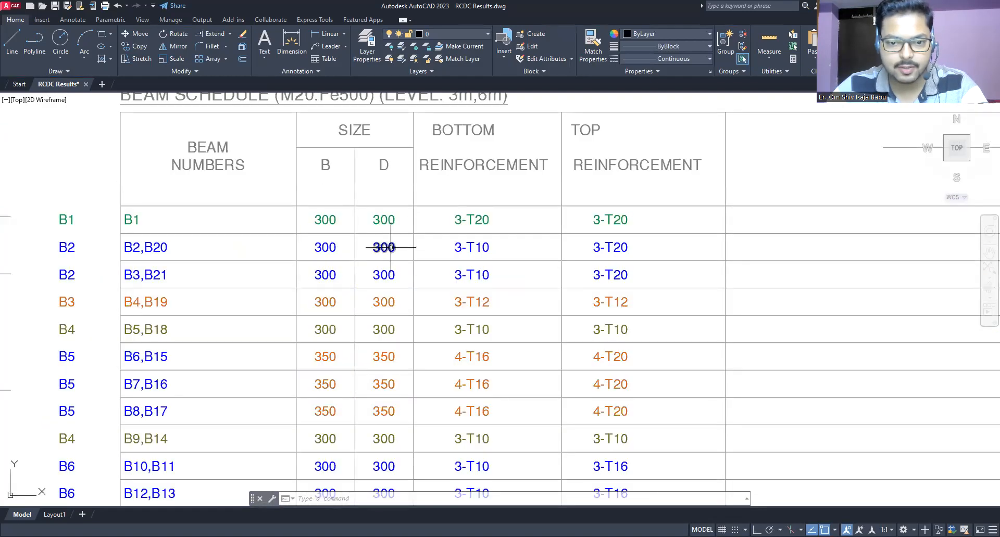
pyautogui.scroll(-6, 390, 248)
pyautogui.moveTo(363, 438); pyautogui.dragTo(363, 388, button='middle')
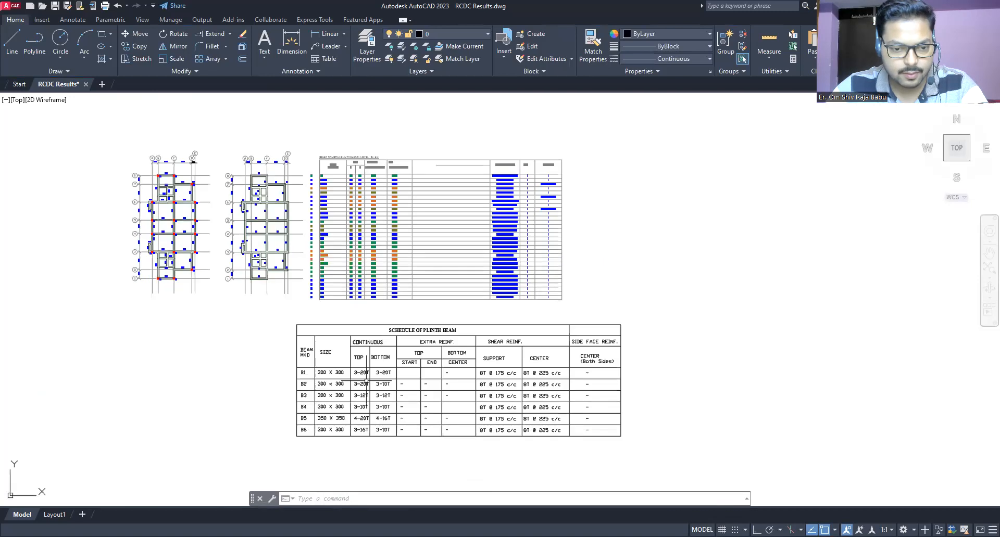
pyautogui.scroll(7, 362, 384)
pyautogui.scroll(-2, 362, 384)
pyautogui.moveTo(401, 278); pyautogui.dragTo(394, 333, button='middle')
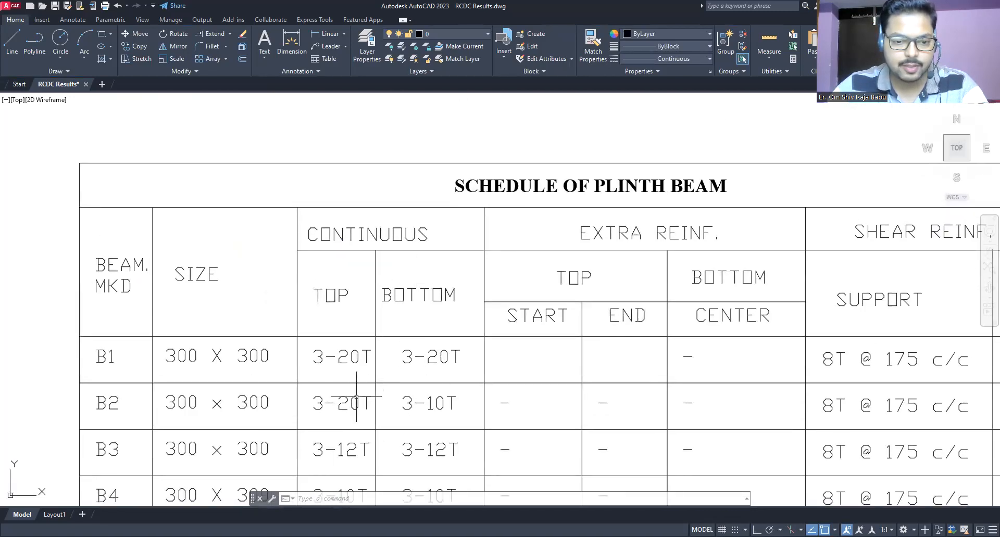
pyautogui.scroll(-5, 423, 323)
pyautogui.moveTo(423, 323); pyautogui.dragTo(398, 360, button='middle')
pyautogui.scroll(7, 353, 199)
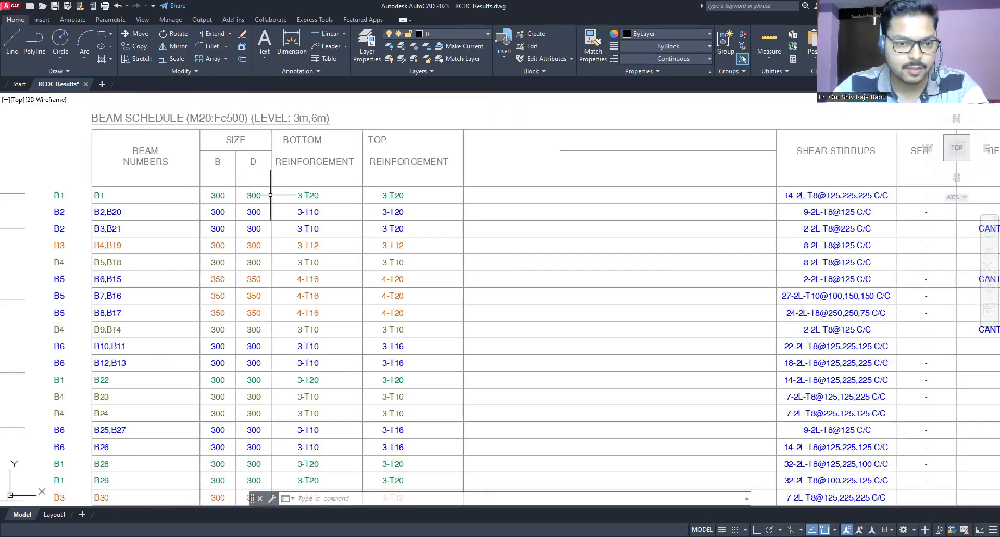
pyautogui.scroll(-5, 346, 310)
pyautogui.scroll(8, 312, 405)
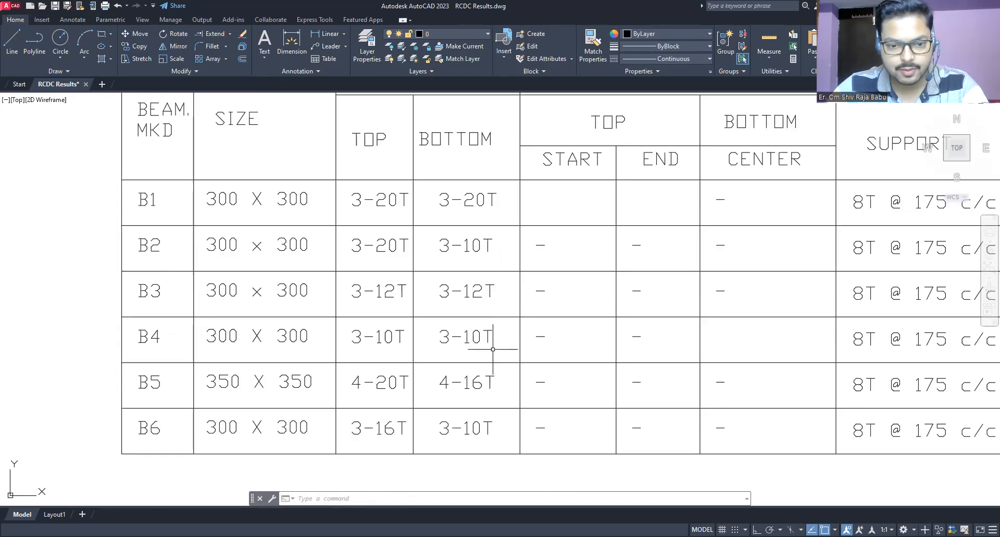
pyautogui.moveTo(412, 424); pyautogui.dragTo(419, 371, button='middle')
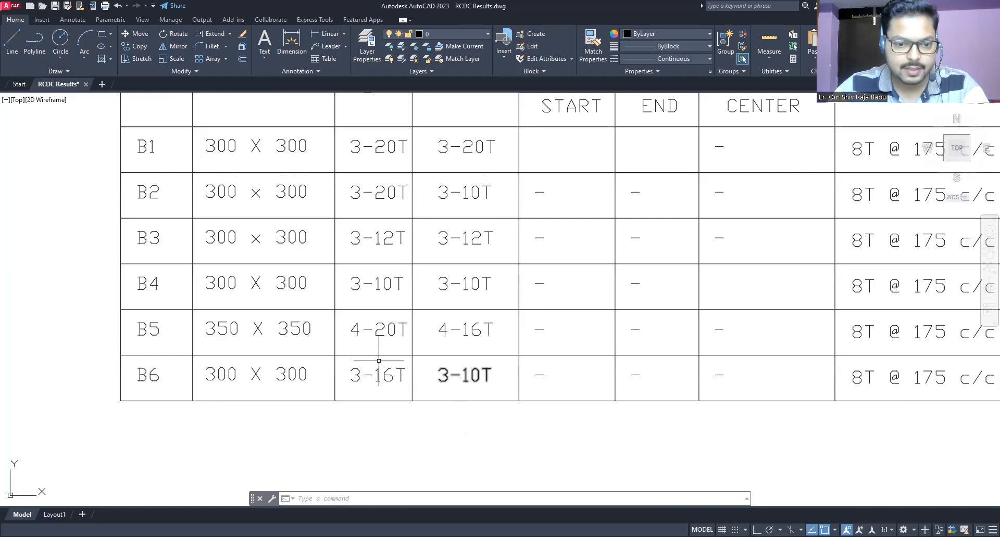
pyautogui.scroll(-5, 463, 332)
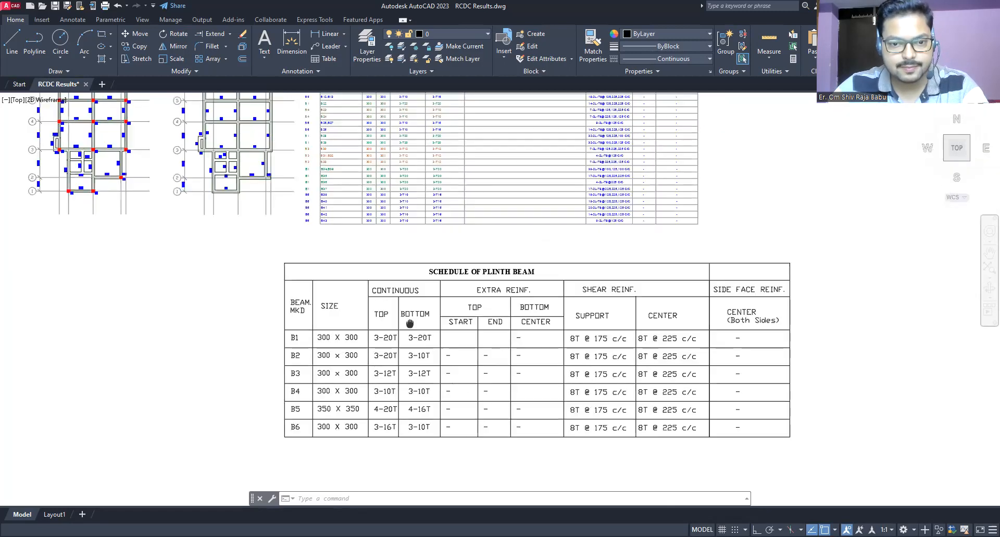
pyautogui.scroll(5, 362, 389)
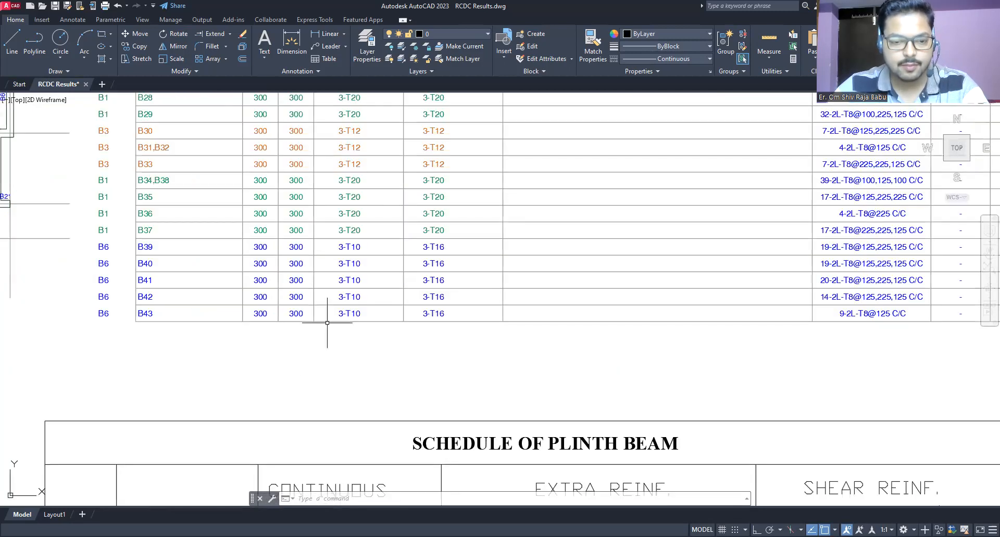
pyautogui.scroll(-5, 327, 323)
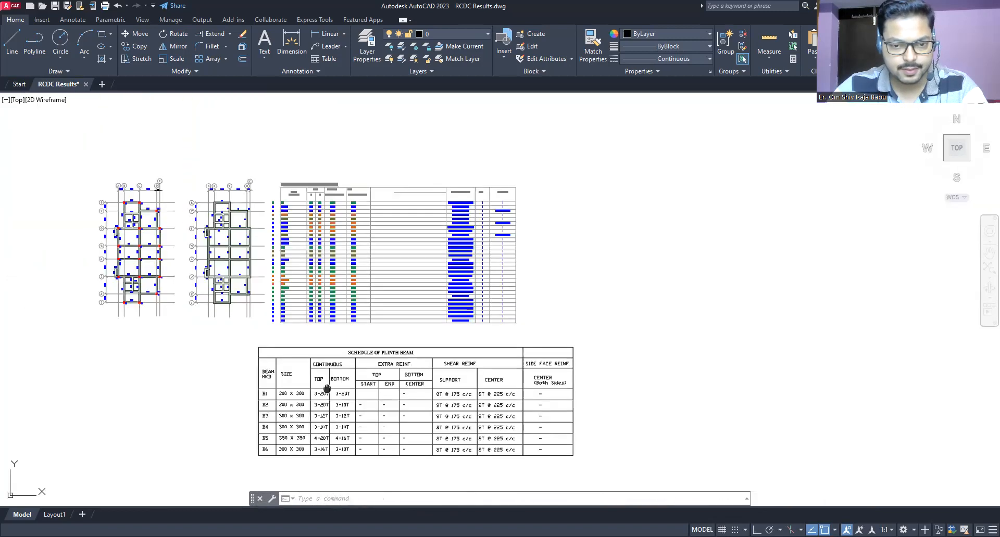
pyautogui.scroll(3, 524, 254)
pyautogui.scroll(-4, 458, 279)
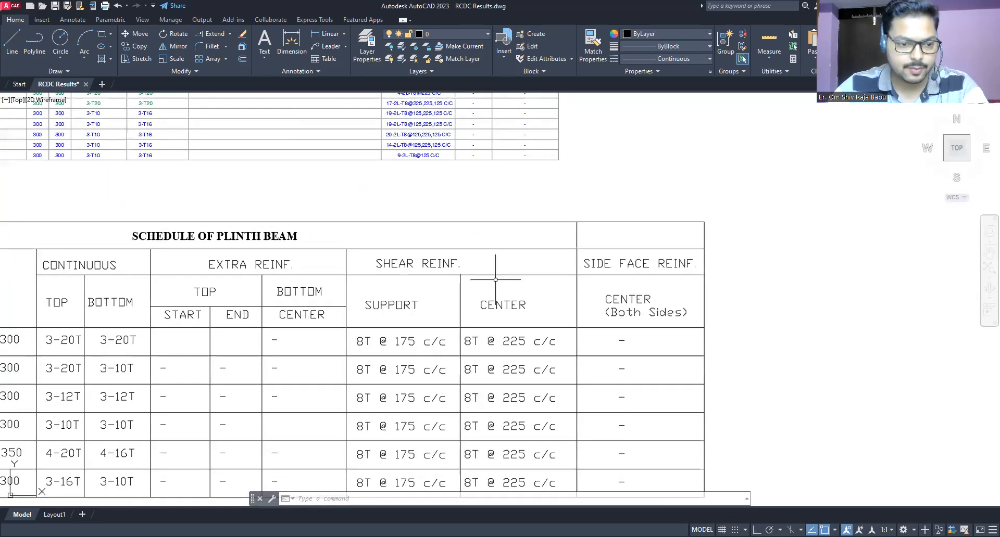
pyautogui.moveTo(240, 333); pyautogui.dragTo(267, 331, button='middle')
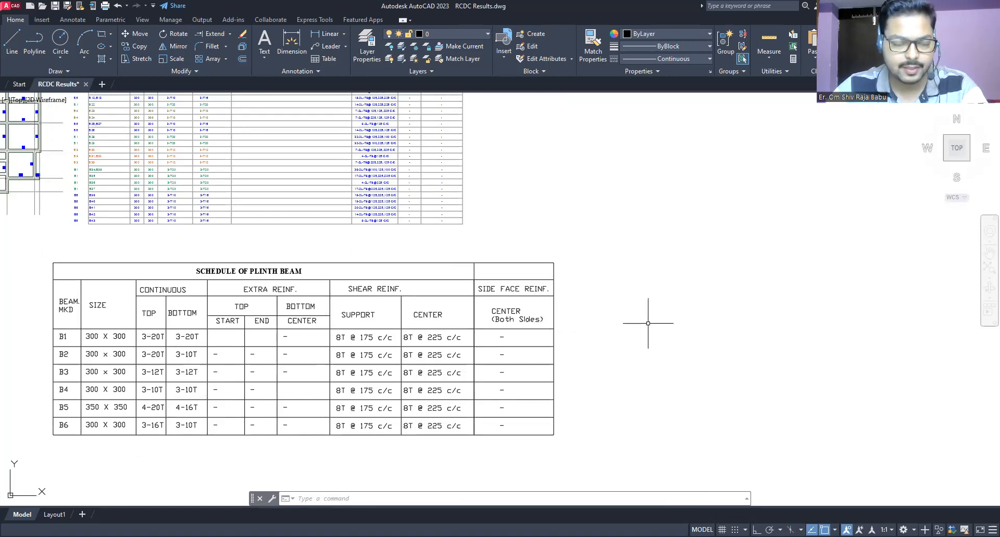
pyautogui.scroll(-2, 555, 350)
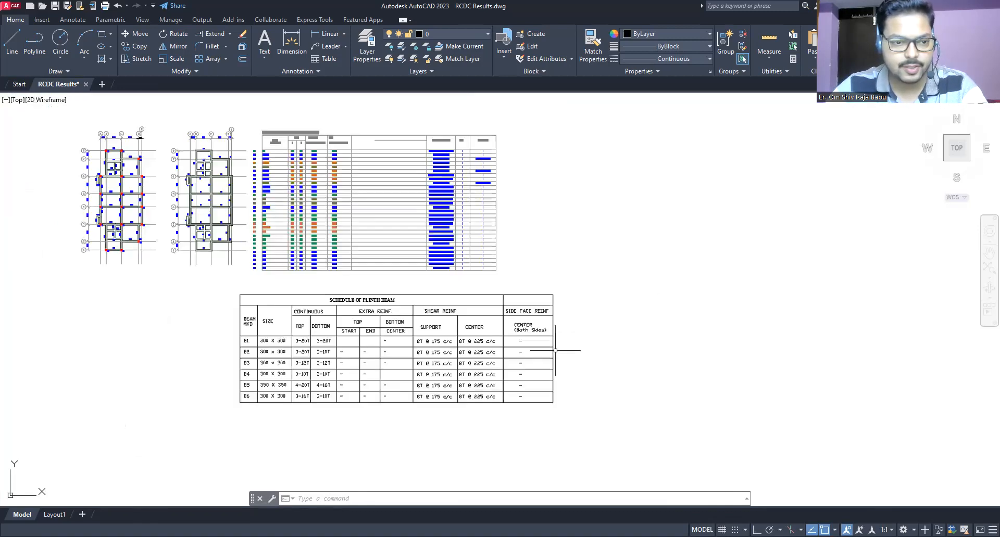
pyautogui.moveTo(367, 324); pyautogui.dragTo(456, 341, button='middle')
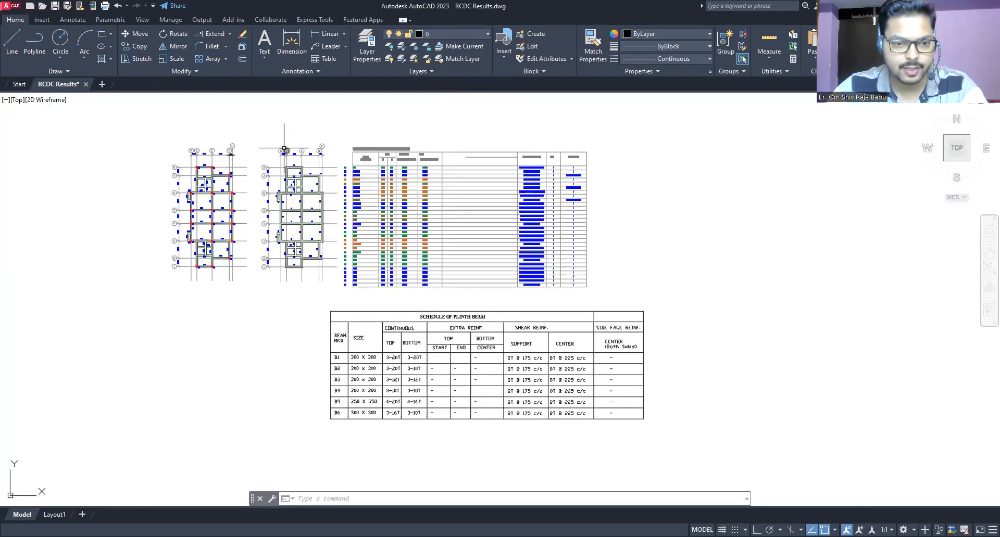
# Copy the whole B1 to B6 beam schedule into the large framed area, beside the plinth beam schedule already there
pyautogui.click(314, 299)
pyautogui.click(744, 471)
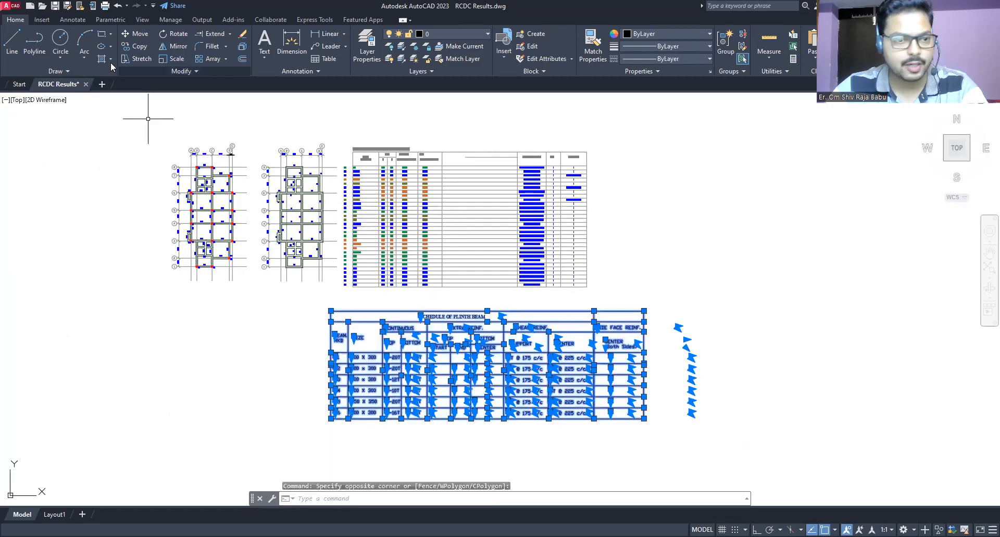
pyautogui.click(136, 47)
pyautogui.click(719, 269)
pyautogui.scroll(-10, 611, 311)
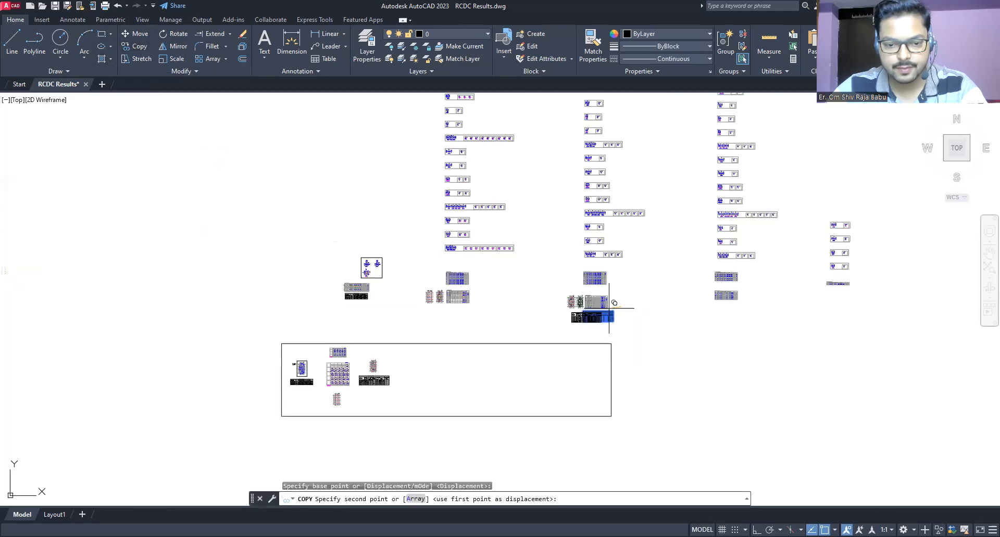
pyautogui.scroll(10, 609, 308)
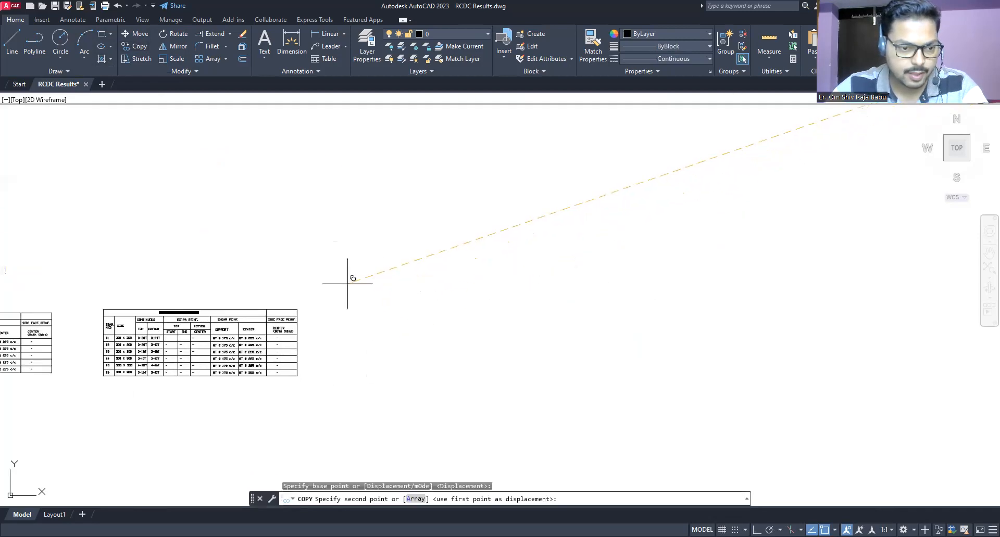
pyautogui.click(340, 288)
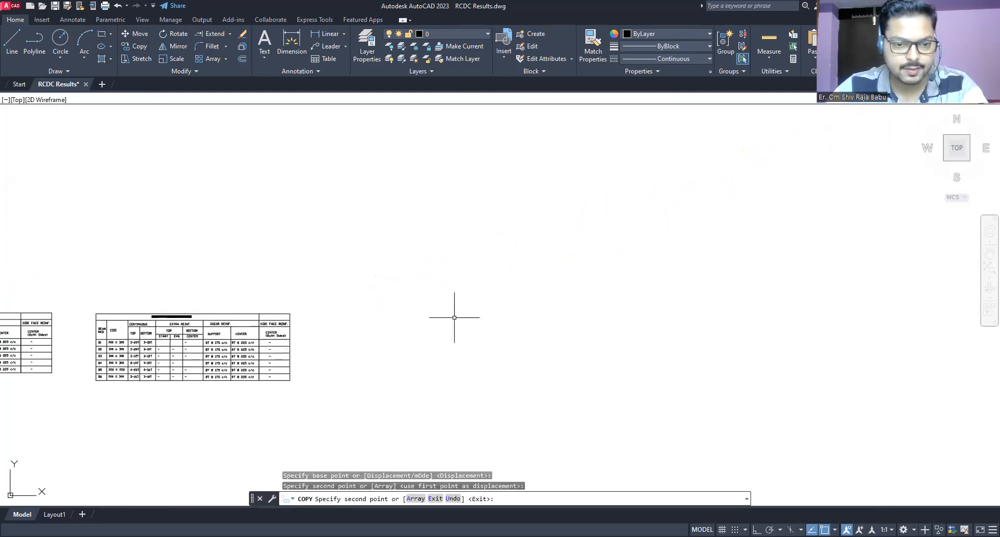
pyautogui.press('Escape')
pyautogui.scroll(-6, 462, 341)
pyautogui.moveTo(535, 297); pyautogui.dragTo(493, 427, button='middle')
pyautogui.scroll(8, 620, 349)
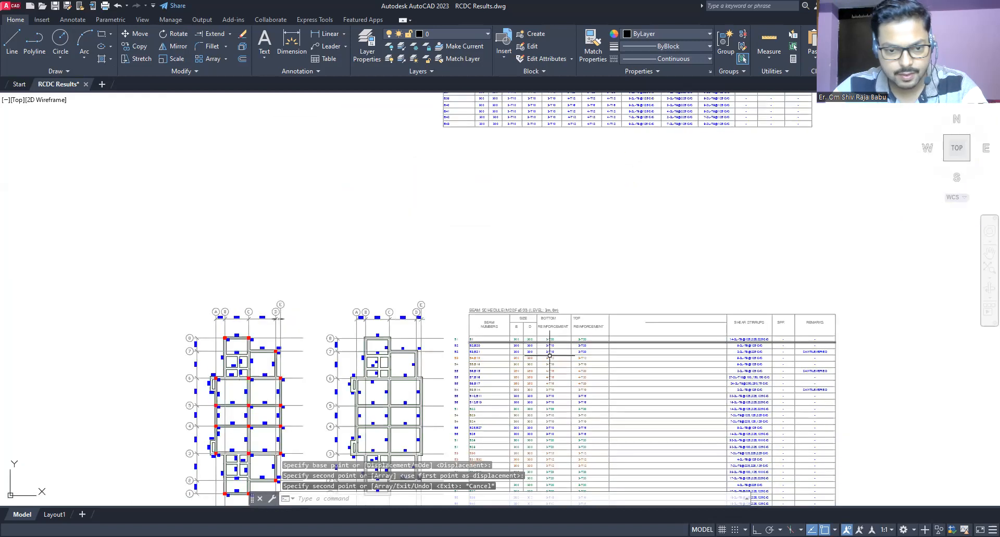
pyautogui.click(482, 163)
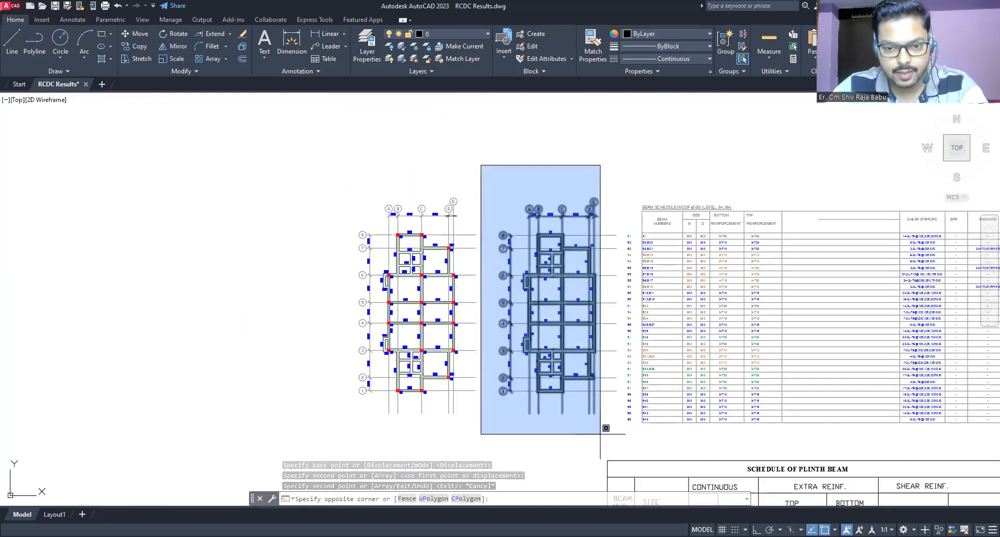
pyautogui.scroll(6, 602, 430)
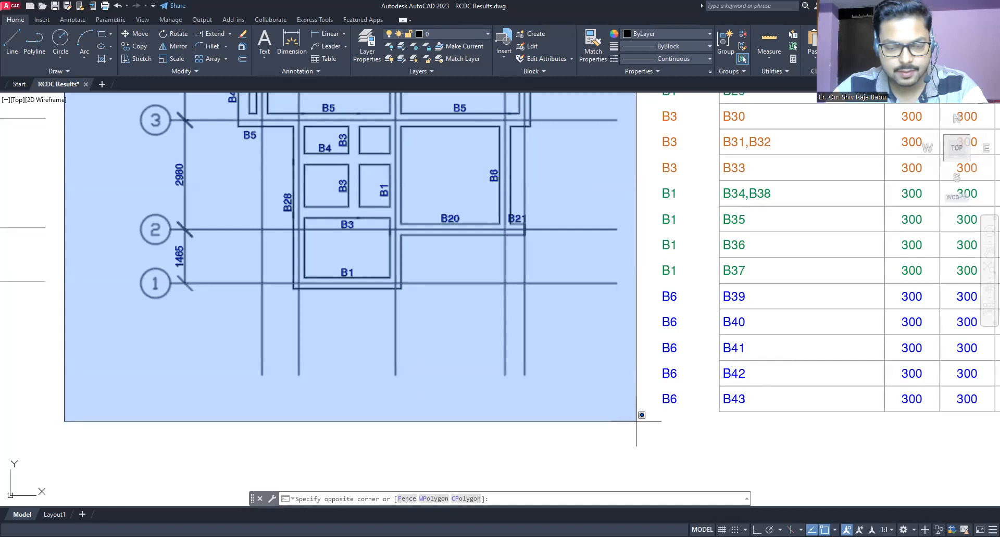
pyautogui.press('Escape')
# Compare the beam marks on the level 3m,6m framing plan with the marks in the adjacent beam schedule
pyautogui.scroll(-4, 602, 435)
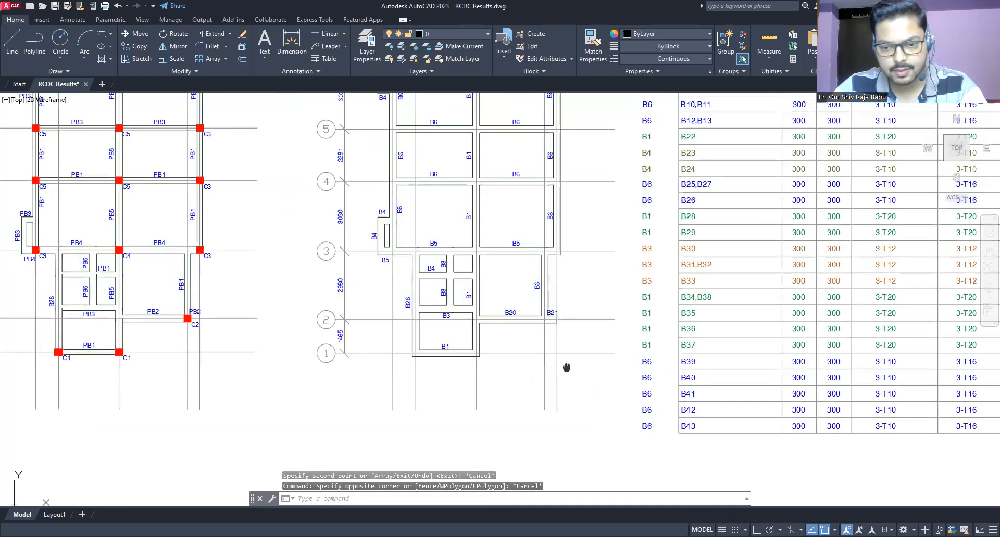
pyautogui.scroll(2, 631, 434)
pyautogui.moveTo(631, 333)
pyautogui.mouseDown(button='middle')
pyautogui.moveTo(628, 479)
pyautogui.moveTo(618, 392)
pyautogui.moveTo(609, 421)
pyautogui.mouseUp(button='middle')
pyautogui.scroll(2, 609, 421)
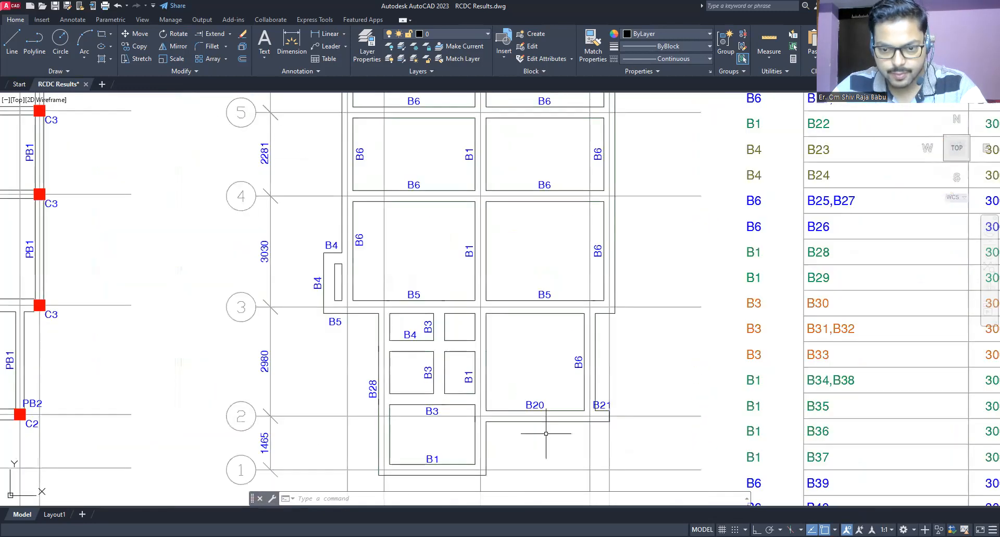
pyautogui.scroll(-2, 464, 405)
pyautogui.moveTo(564, 389)
pyautogui.mouseDown(button='middle')
pyautogui.moveTo(556, 355)
pyautogui.moveTo(535, 449)
pyautogui.mouseUp(button='middle')
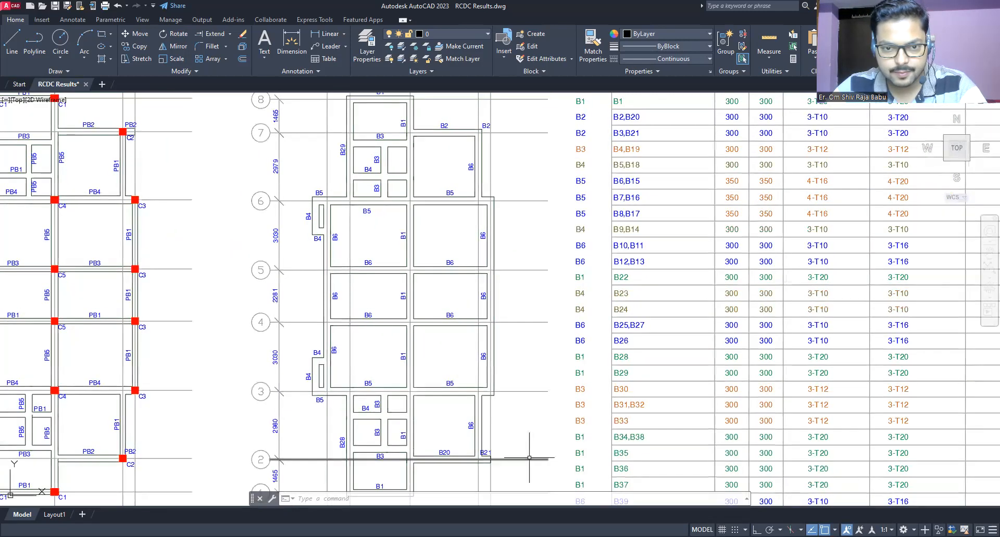
pyautogui.scroll(-2, 551, 338)
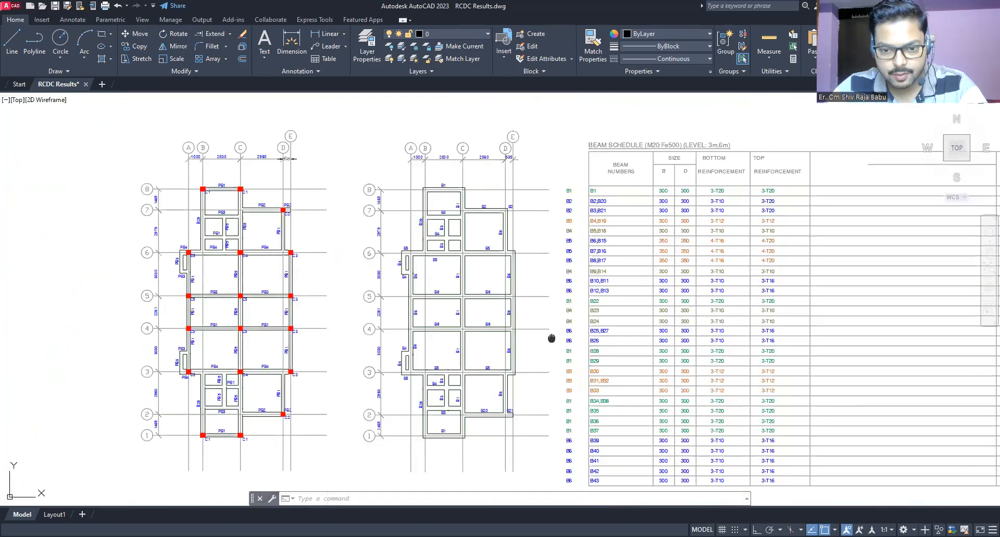
pyautogui.moveTo(551, 339); pyautogui.dragTo(520, 427, button='middle')
pyautogui.scroll(4, 572, 312)
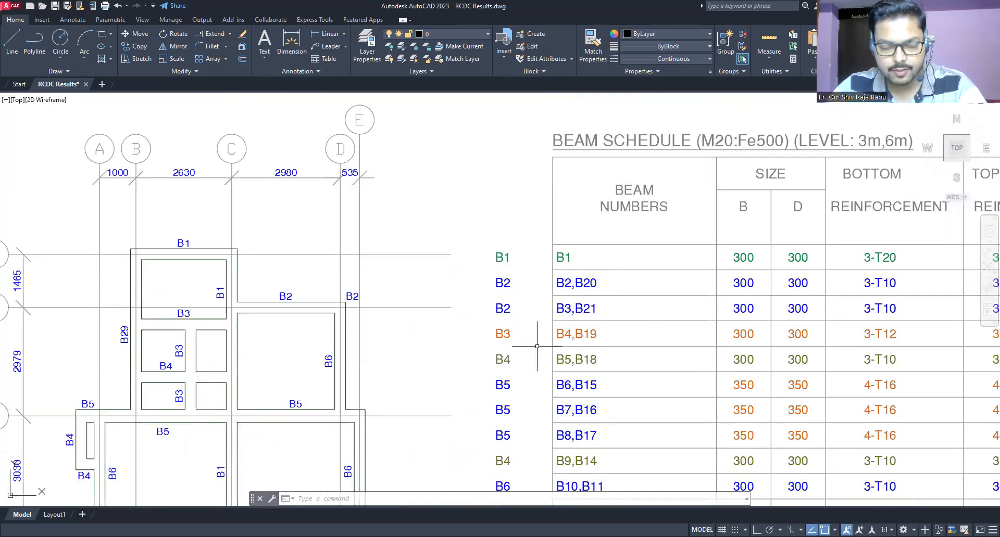
pyautogui.scroll(-4, 537, 347)
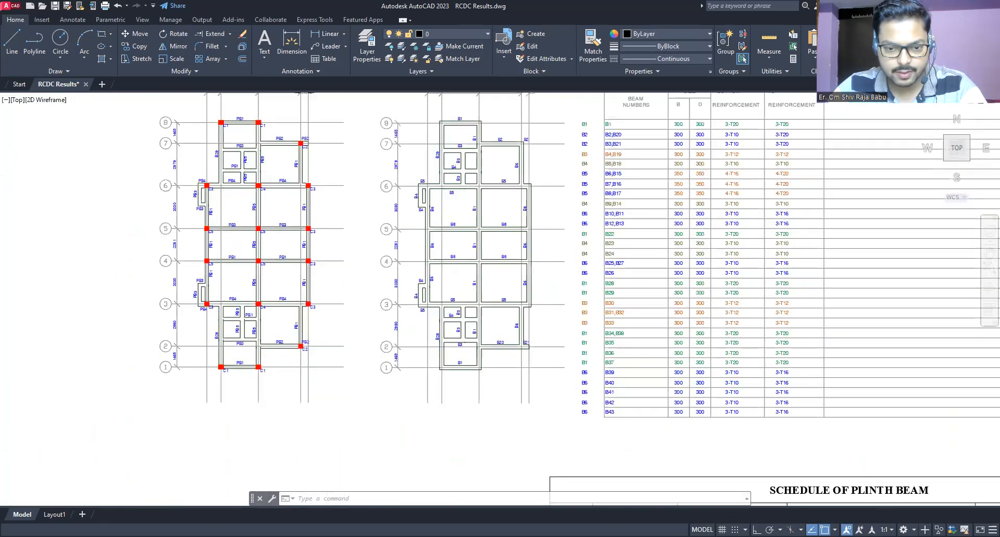
# Change the B20 beam mark along grid line 2 of the level 3m,6m plan to B2
pyautogui.scroll(6, 521, 362)
pyautogui.click(397, 427)
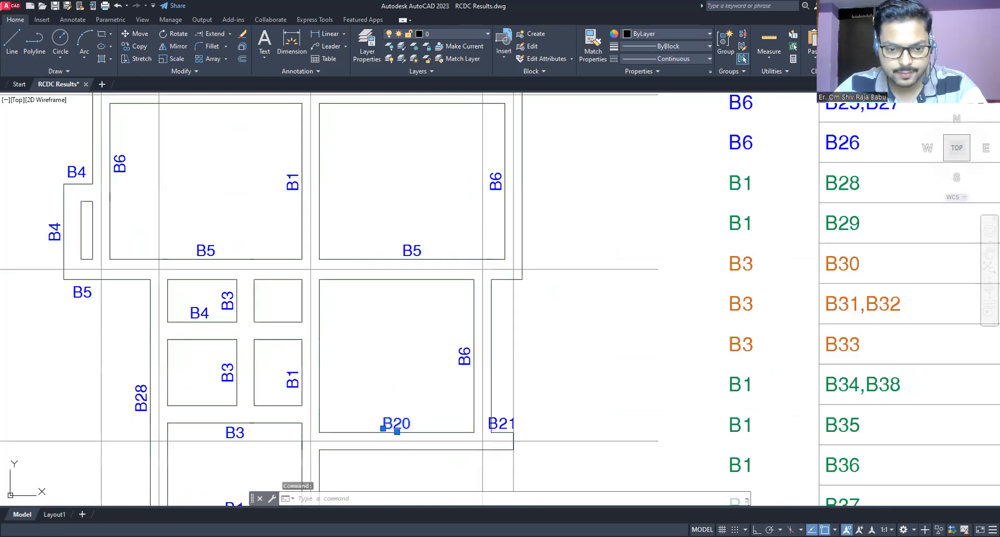
pyautogui.doubleClick(398, 433)
pyautogui.moveTo(410, 412); pyautogui.dragTo(473, 405)
pyautogui.press('BackSpace')
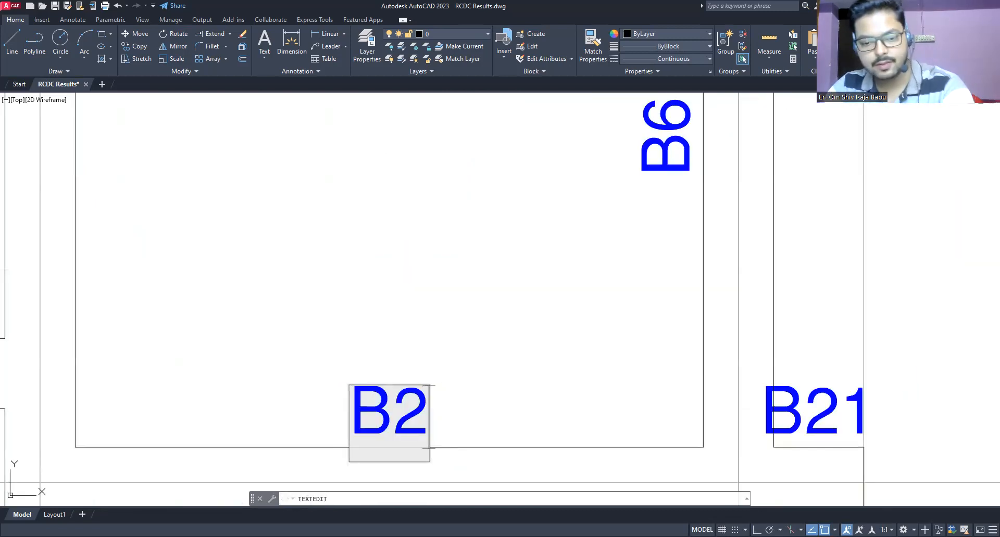
pyautogui.press('Return')
# Change the neighbouring B21 mark at the end of grid line 2 to B2
pyautogui.click(819, 425)
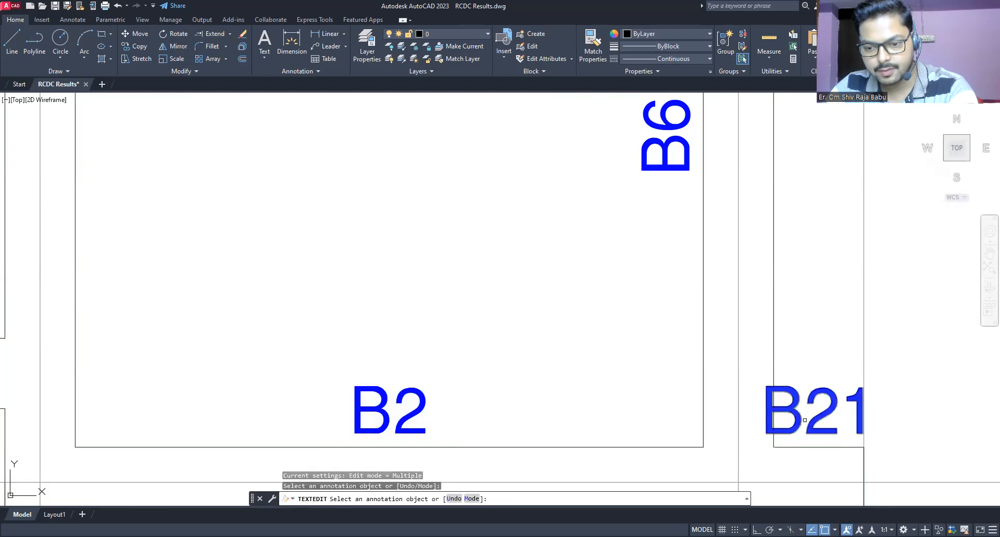
pyautogui.press('Return')
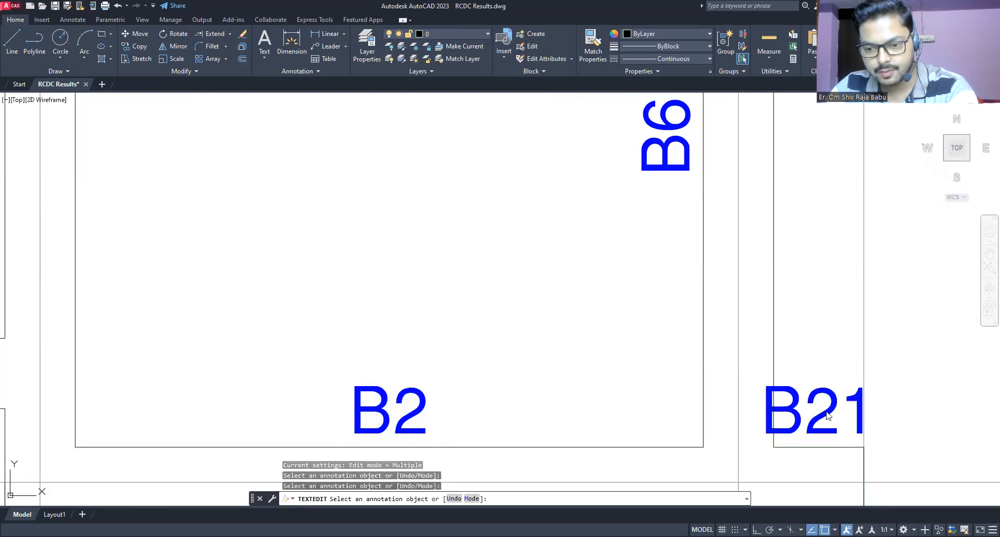
pyautogui.click(828, 415)
pyautogui.moveTo(834, 416); pyautogui.dragTo(863, 415)
pyautogui.press('BackSpace')
pyautogui.press('Return')
pyautogui.scroll(-6, 624, 398)
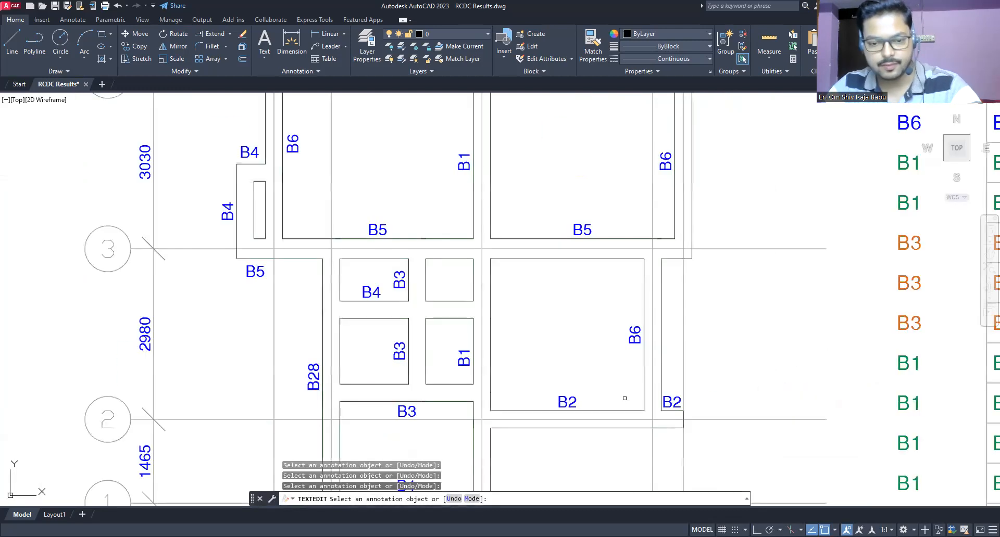
# Change the B28 beam mark between grids 2 and 3 of the level 3m,6m plan to B1
pyautogui.scroll(-4, 401, 307)
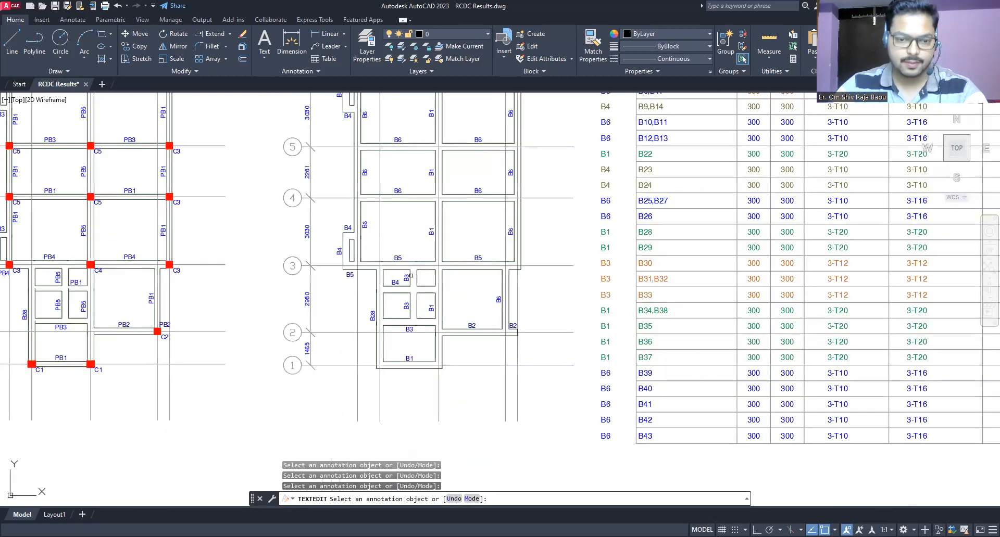
pyautogui.moveTo(397, 318); pyautogui.dragTo(387, 342, button='middle')
pyautogui.scroll(3, 364, 341)
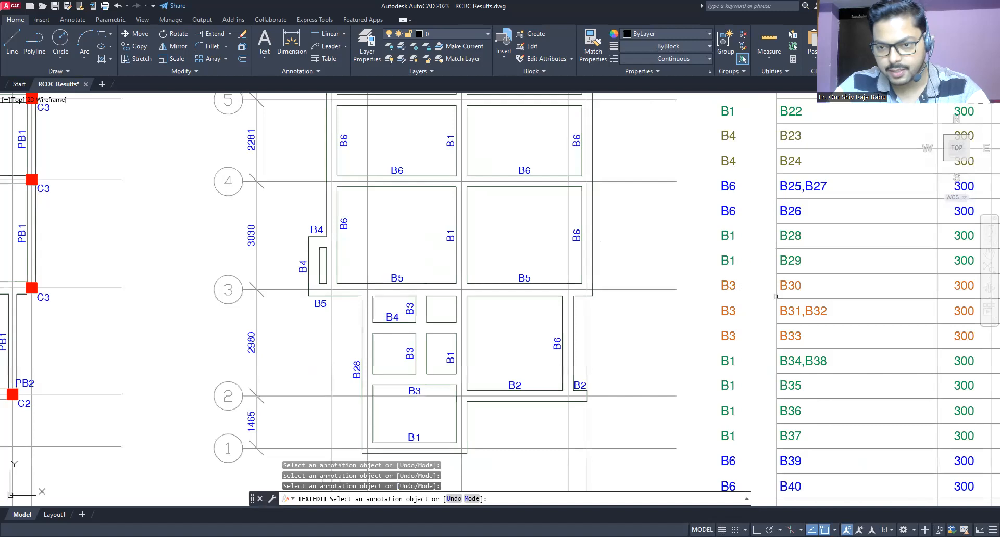
pyautogui.click(358, 370)
pyautogui.write('B1')
pyautogui.press('Return')
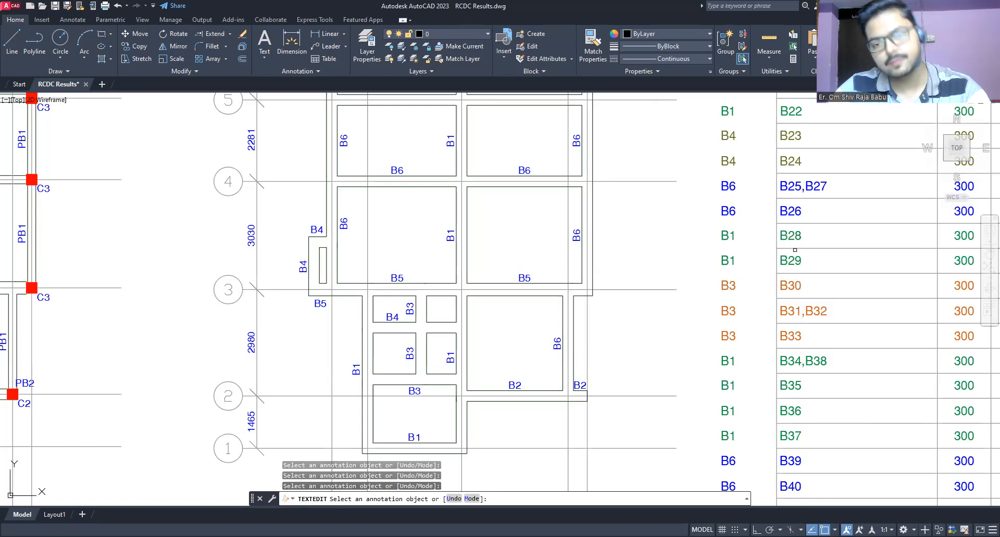
# Change the B29 beam mark between grids 6 and 7 of the level 3m,6m plan to B1
pyautogui.scroll(-2, 345, 341)
pyautogui.moveTo(357, 178); pyautogui.dragTo(354, 234, button='middle')
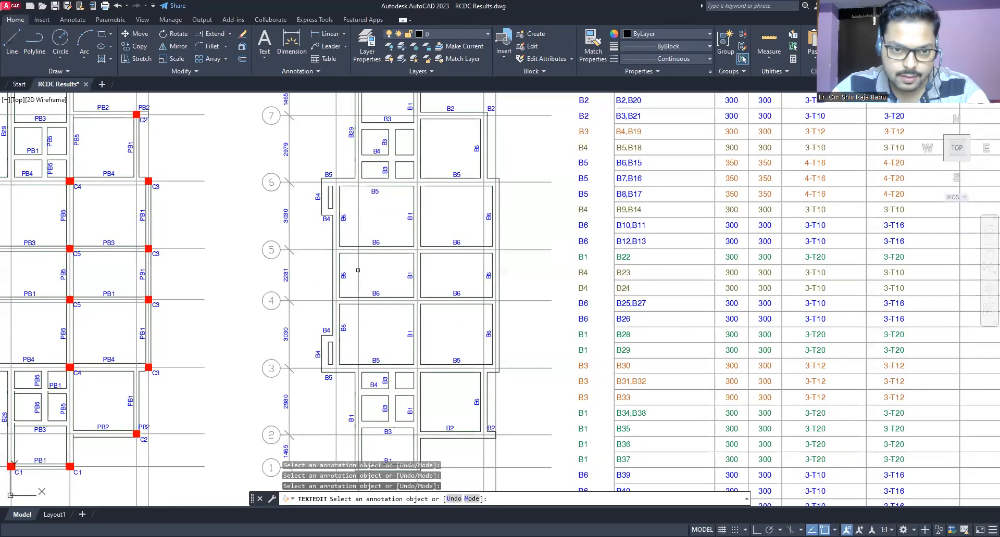
pyautogui.moveTo(378, 142); pyautogui.dragTo(405, 279, button='middle')
pyautogui.scroll(3, 369, 261)
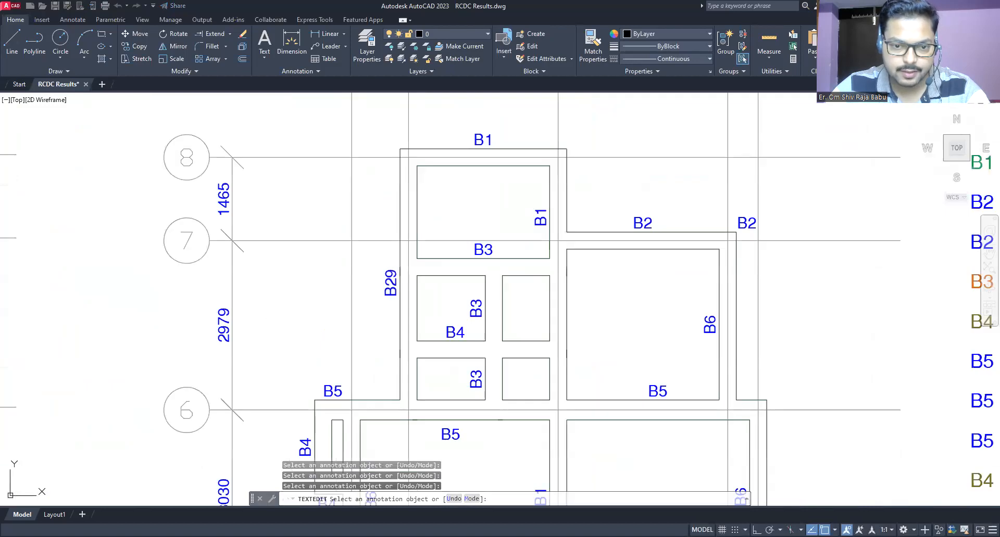
pyautogui.click(390, 284)
pyautogui.write('1')
pyautogui.press('Return')
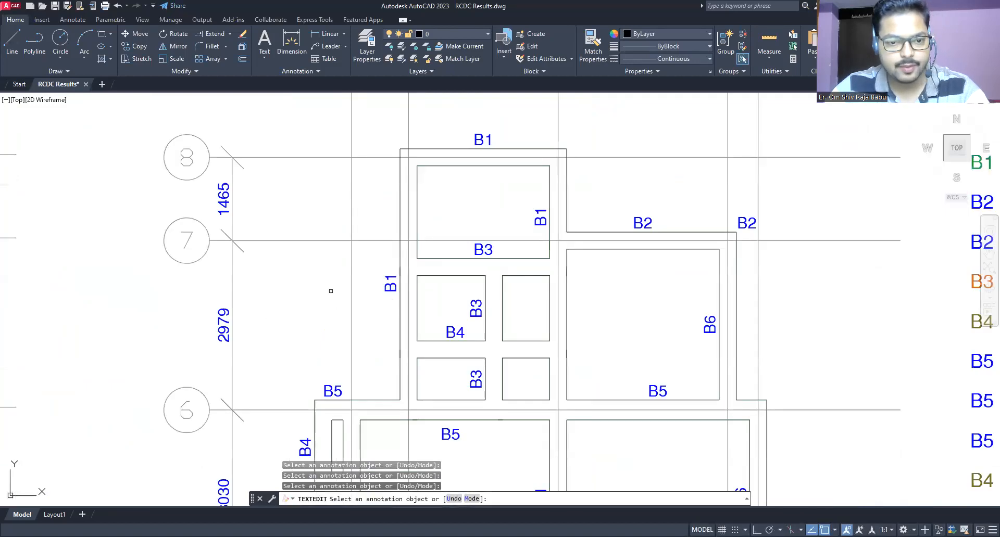
pyautogui.press('Escape')
# Check the level 3m,6m plan from grid 8 down to grid 1 for beam marks outside B1 to B6
pyautogui.scroll(-2, 308, 221)
pyautogui.moveTo(411, 310); pyautogui.dragTo(392, 227, button='middle')
pyautogui.moveTo(523, 341)
pyautogui.mouseDown(button='middle')
pyautogui.moveTo(520, 196)
pyautogui.moveTo(522, 219)
pyautogui.moveTo(532, 181)
pyautogui.mouseUp(button='middle')
pyautogui.moveTo(530, 317); pyautogui.dragTo(535, 208, button='middle')
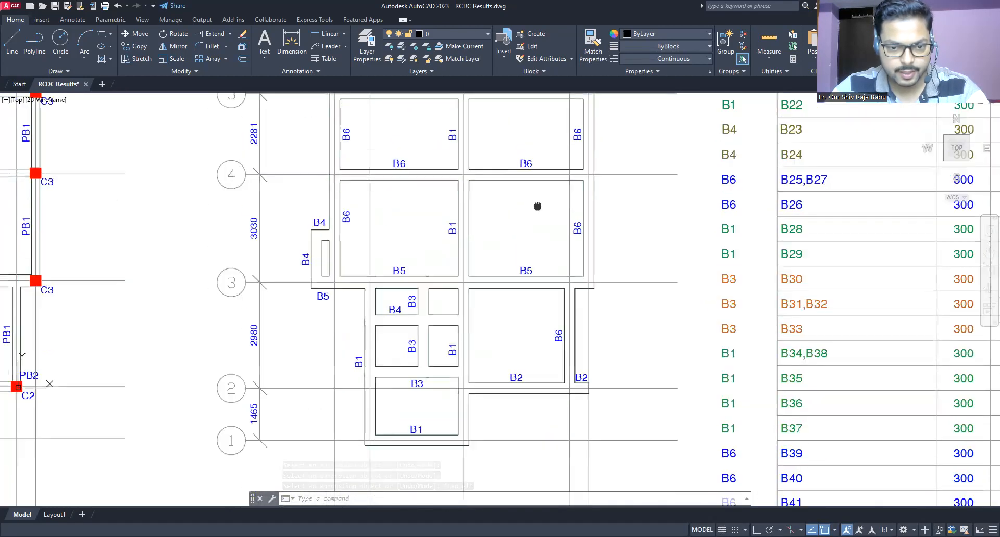
pyautogui.moveTo(521, 400); pyautogui.dragTo(524, 351, button='middle')
pyautogui.scroll(-4, 403, 399)
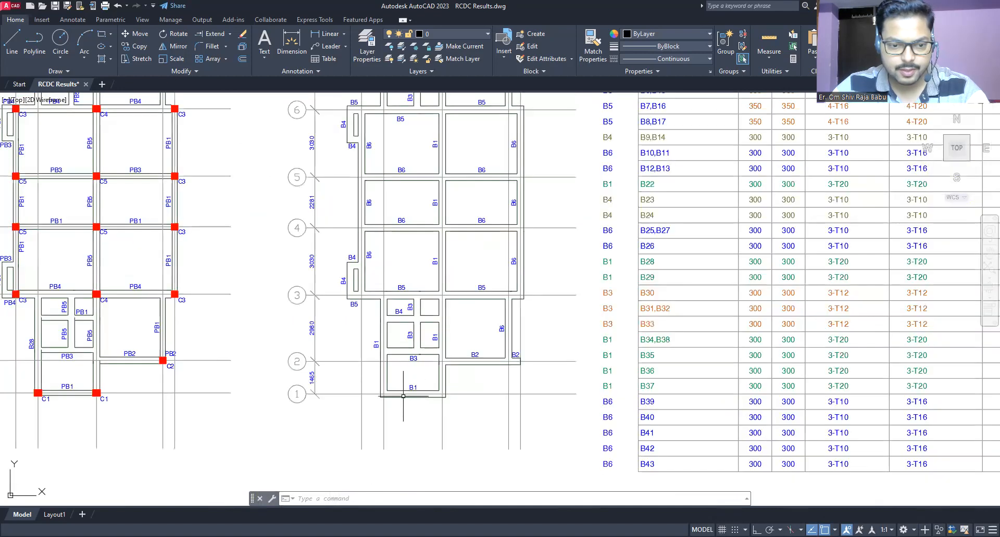
pyautogui.moveTo(359, 308); pyautogui.dragTo(369, 359, button='middle')
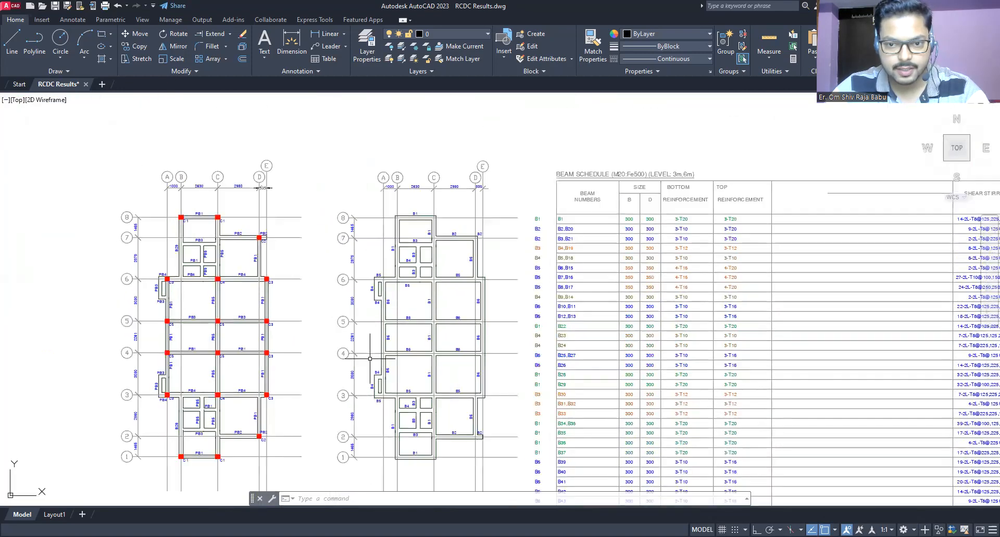
# Copy the whole level 3m,6m framing plan into the framed area, above the B1 to B6 beam schedule
pyautogui.click(320, 129)
pyautogui.moveTo(471, 468); pyautogui.dragTo(468, 361, button='middle')
pyautogui.click(534, 415)
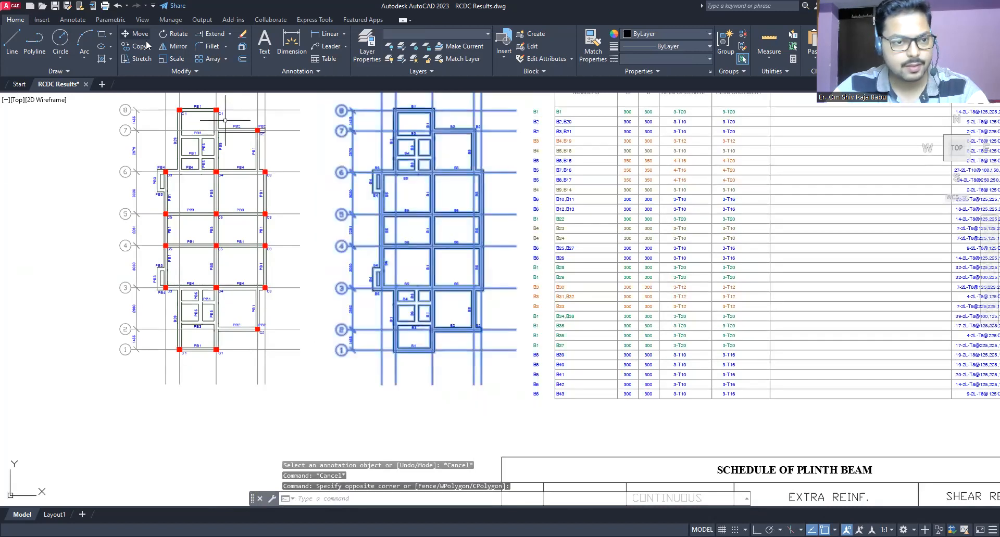
pyautogui.write('co')
pyautogui.press('Return')
pyautogui.click(458, 417)
pyautogui.scroll(-10, 457, 416)
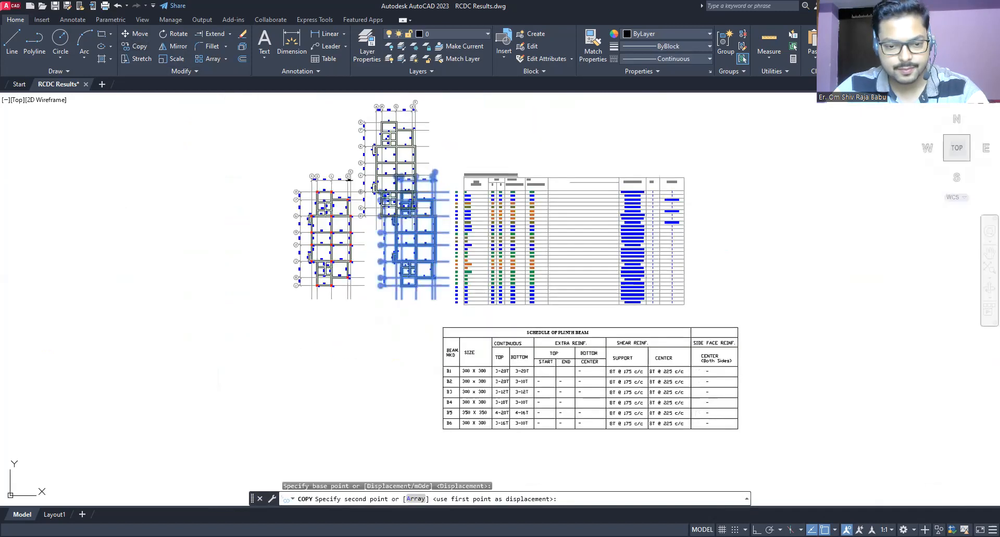
pyautogui.scroll(10, 310, 276)
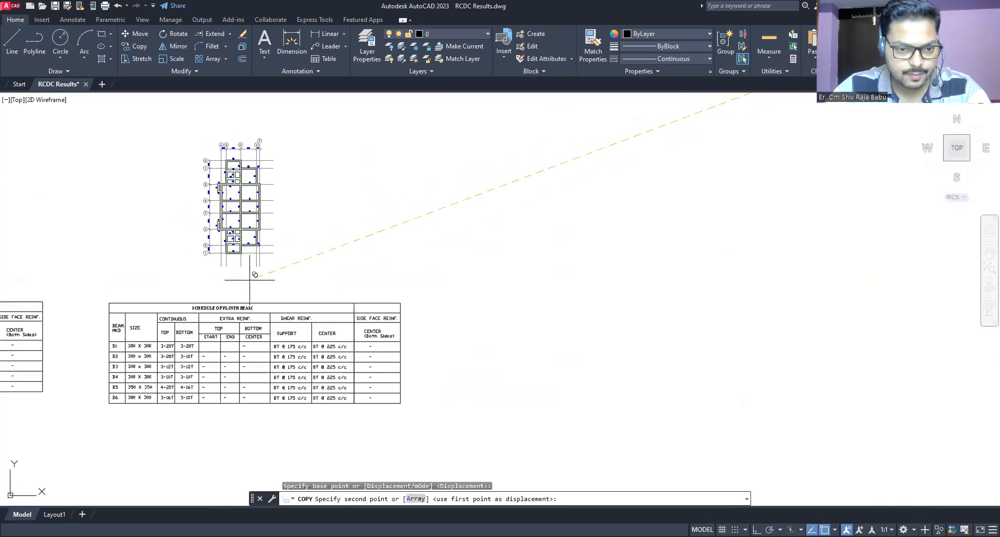
pyautogui.press('Escape')
# Copy the title text "BEAM SCHEDULE (M20:Fe500) (LEVEL: 3m,6m)" from the original RCDC beam schedule
pyautogui.scroll(-5, 525, 245)
pyautogui.scroll(8, 491, 379)
pyautogui.scroll(7, 578, 284)
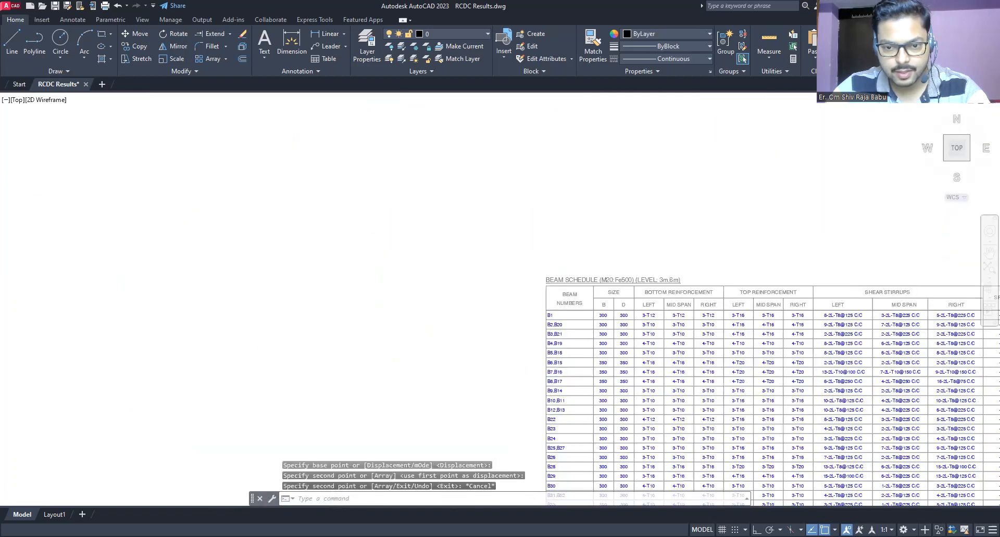
pyautogui.click(576, 293)
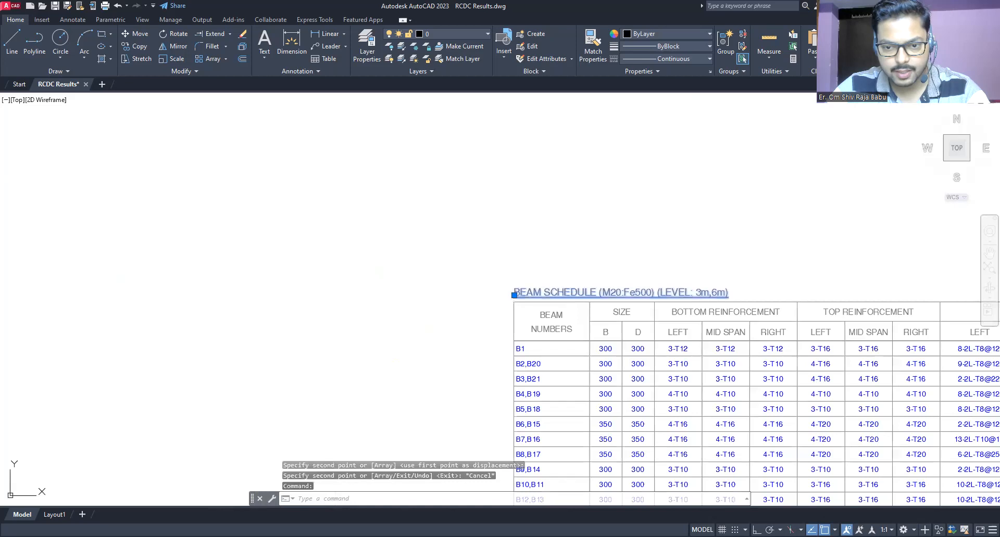
pyautogui.doubleClick(718, 291)
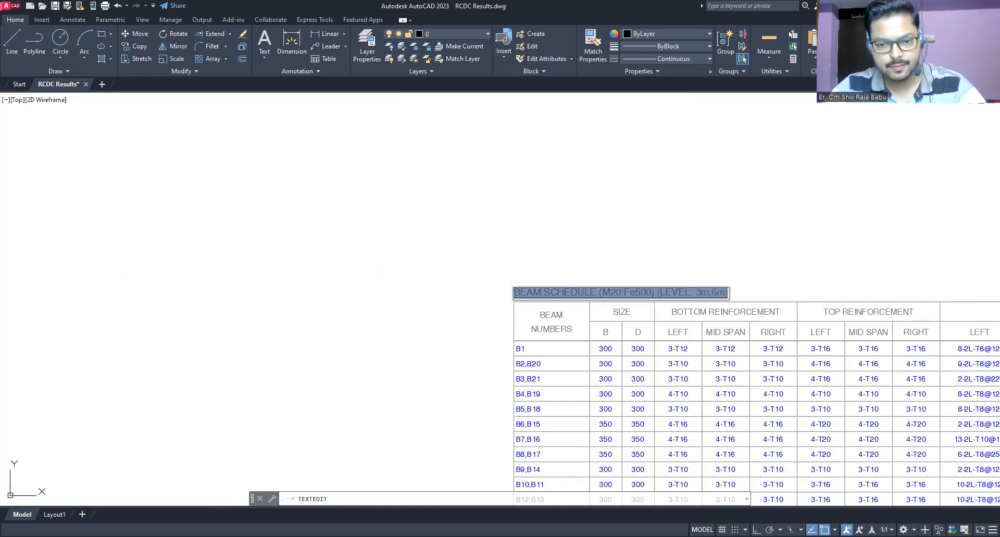
pyautogui.press('Escape')
# Retitle the framed B1 to B6 schedule "BEAM SCHEDULE (M20:Fe500) (LEVEL: 3m,6m)" and widen its text frame to fit one line
pyautogui.scroll(-10, 486, 436)
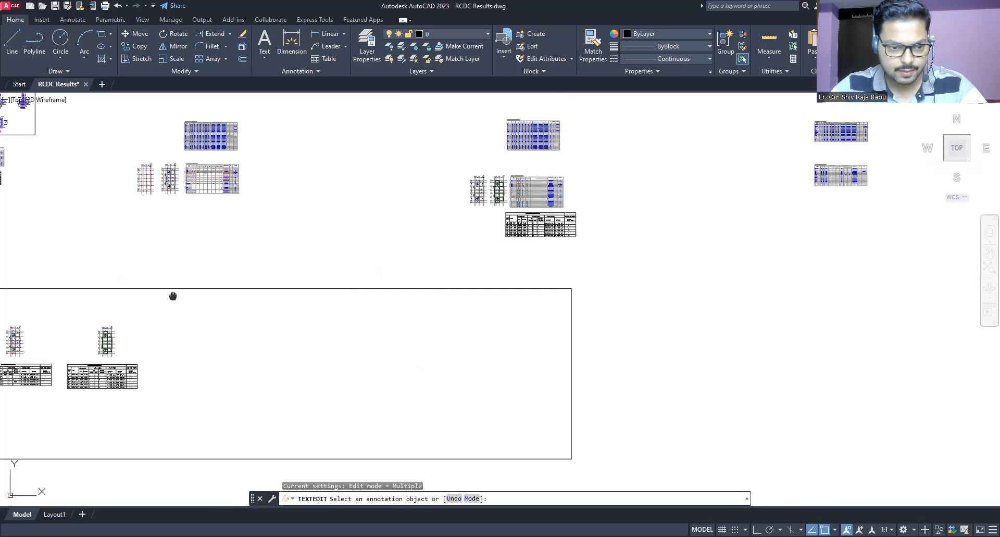
pyautogui.moveTo(173, 295); pyautogui.dragTo(458, 297, button='middle')
pyautogui.scroll(8, 455, 403)
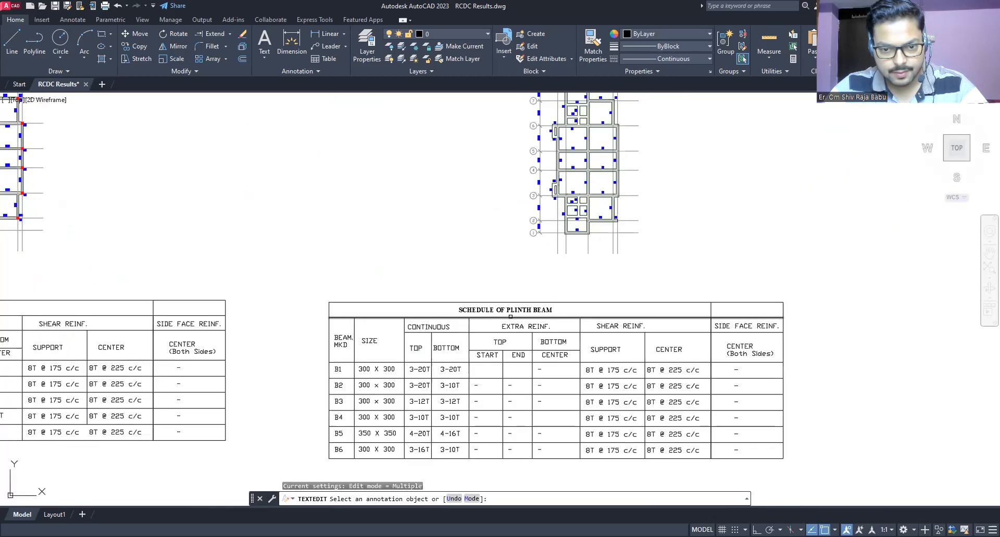
pyautogui.doubleClick(505, 307)
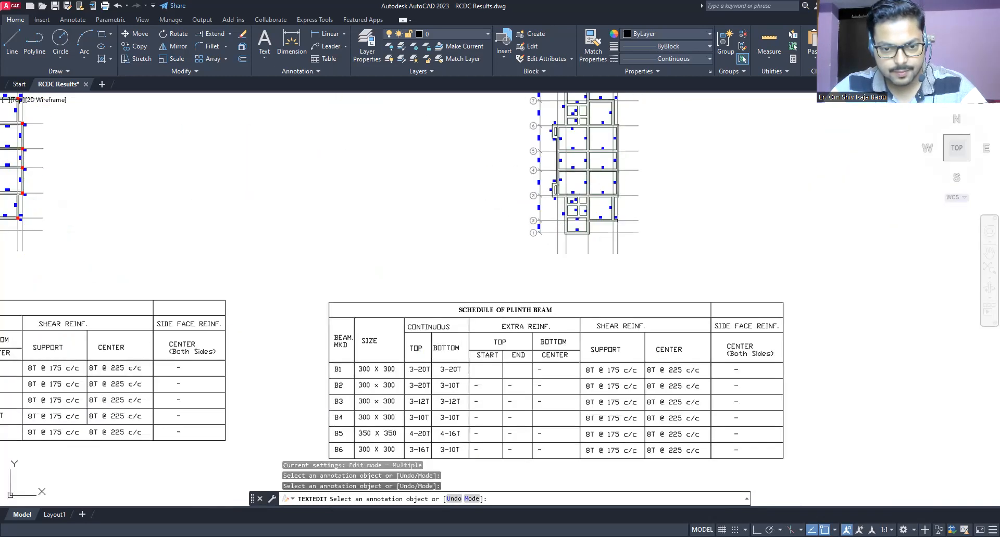
pyautogui.click(497, 311)
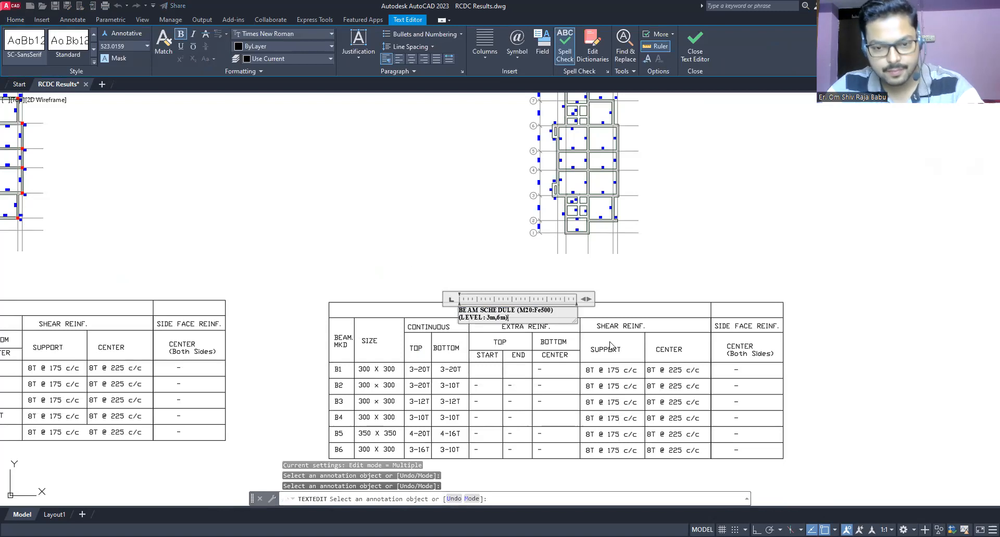
pyautogui.moveTo(574, 321); pyautogui.dragTo(641, 314)
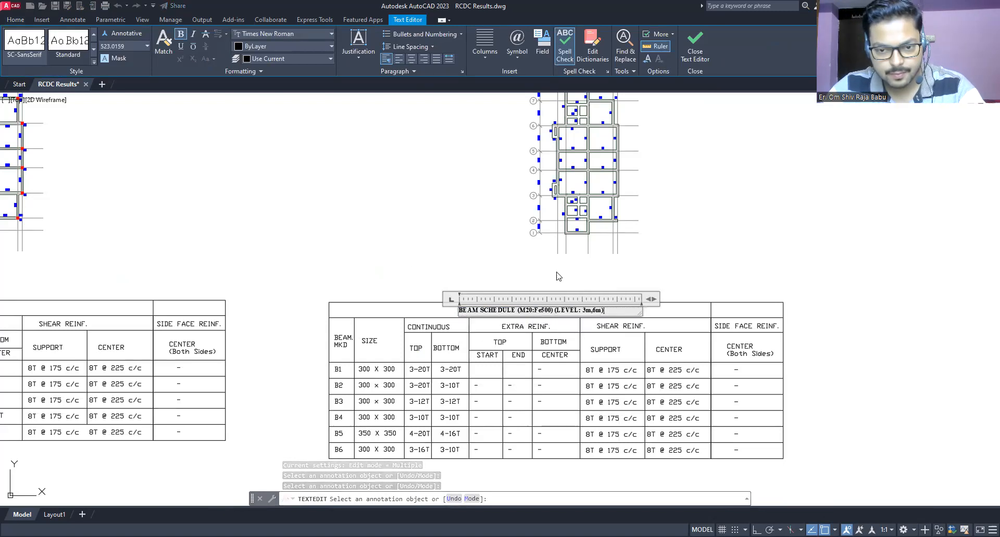
pyautogui.press('Escape')
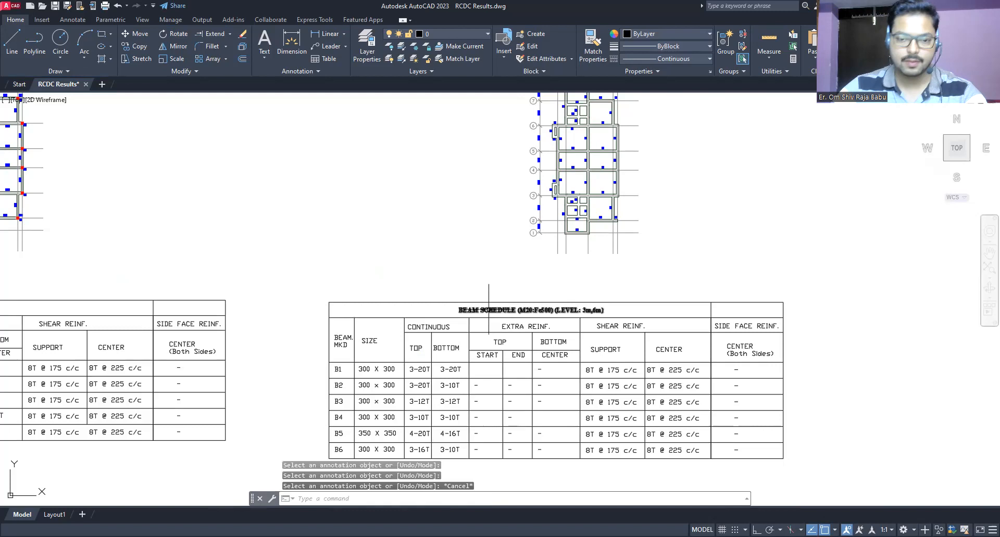
pyautogui.scroll(2, 488, 311)
pyautogui.scroll(-2, 330, 282)
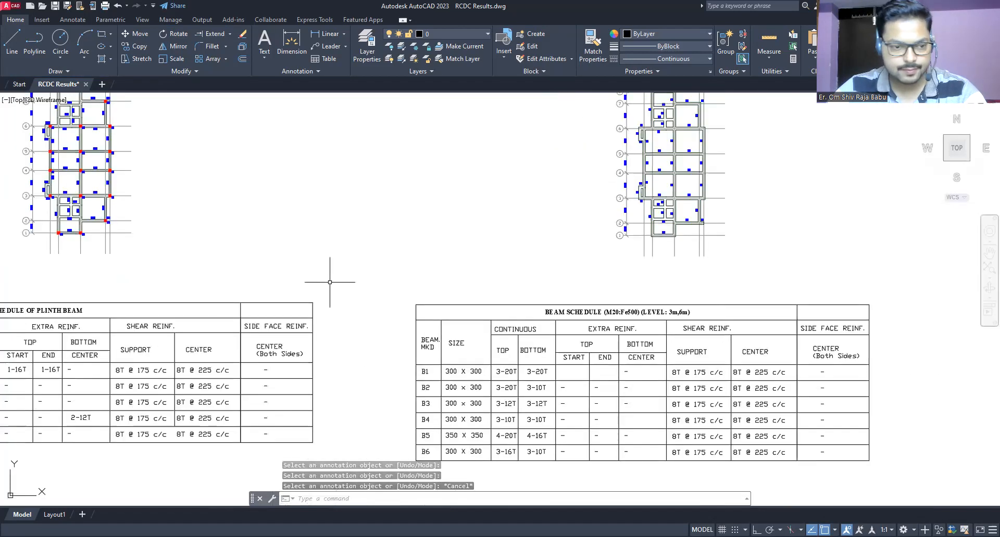
pyautogui.scroll(-2, 486, 299)
pyautogui.scroll(4, 283, 297)
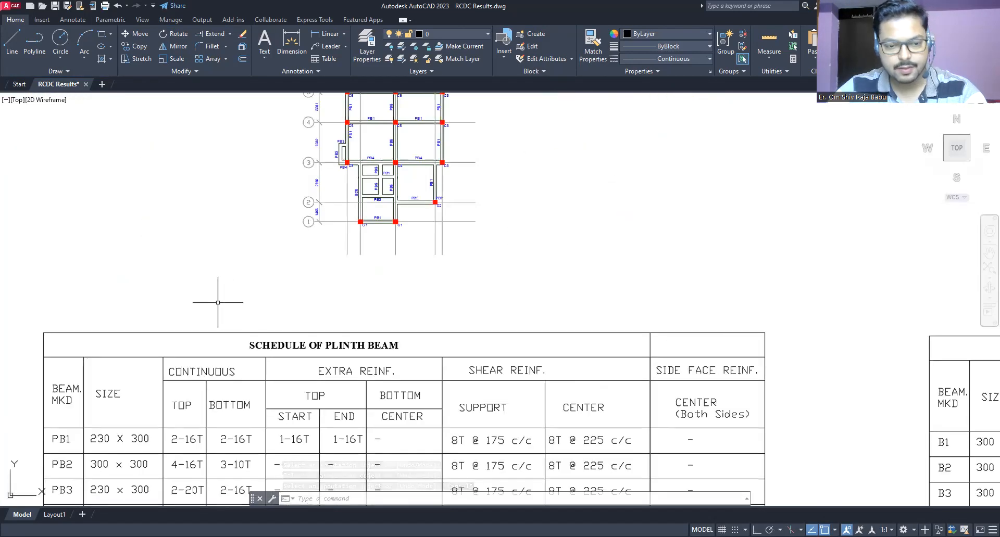
pyautogui.scroll(-3, 151, 297)
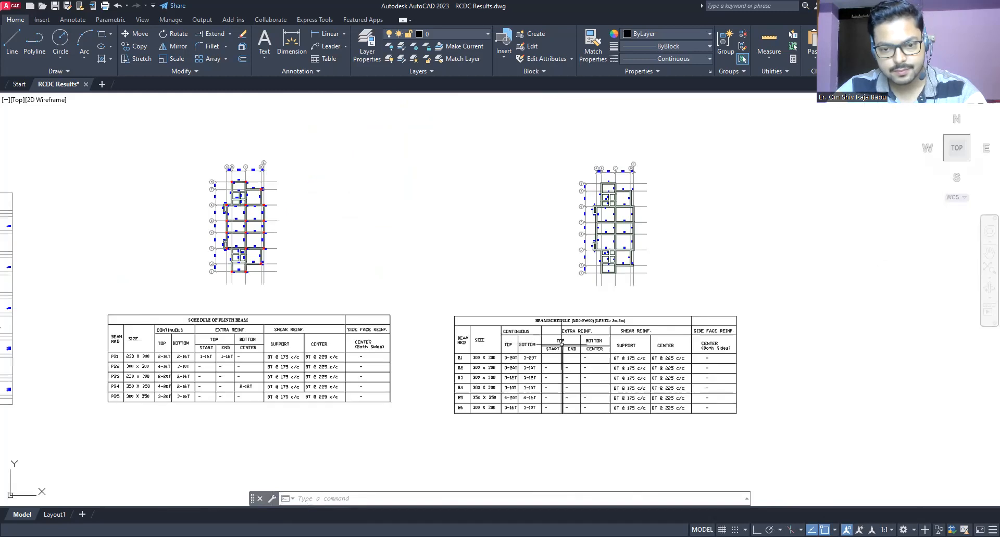
pyautogui.scroll(4, 594, 318)
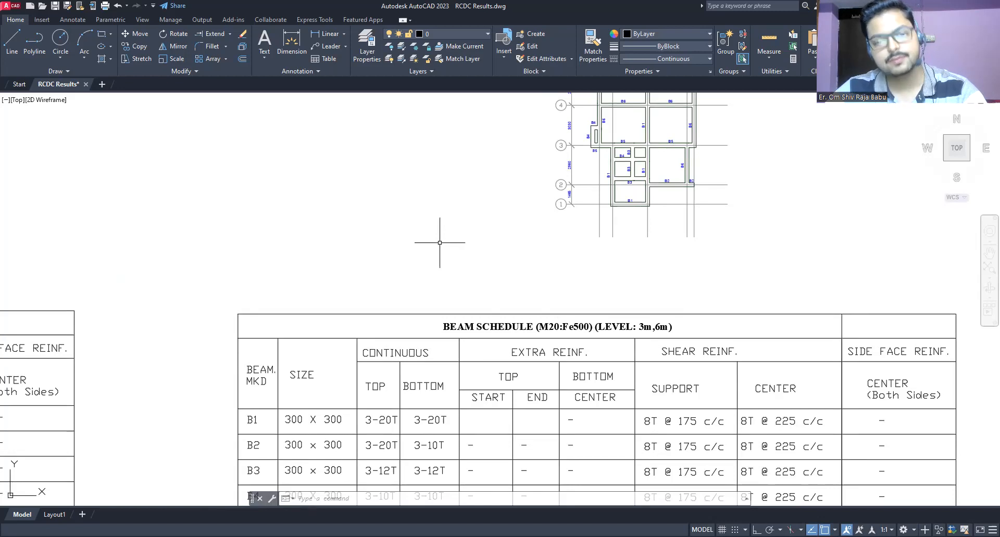
# Copy the title text "BEAM SCHEDULE (M20:Fe500) (LEVEL: 0m)" from the original RCDC beam schedule for level 0m
pyautogui.scroll(-3, 264, 330)
pyautogui.scroll(-2, 396, 262)
pyautogui.scroll(-2, 394, 271)
pyautogui.moveTo(360, 201); pyautogui.dragTo(342, 297, button='middle')
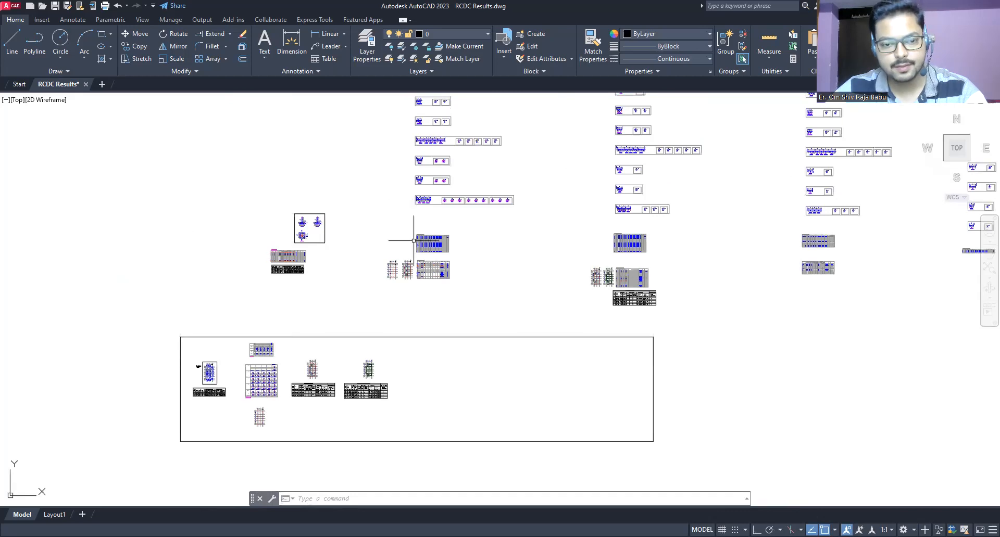
pyautogui.scroll(6, 414, 241)
pyautogui.scroll(3, 414, 240)
pyautogui.scroll(6, 443, 173)
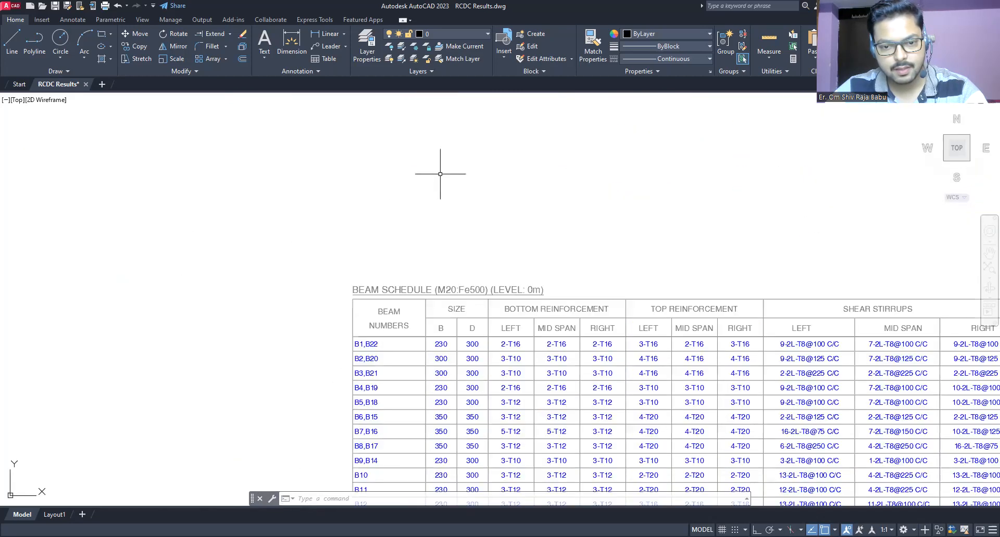
pyautogui.click(446, 290)
pyautogui.doubleClick(508, 290)
pyautogui.hotkey('ctrl', 'c')
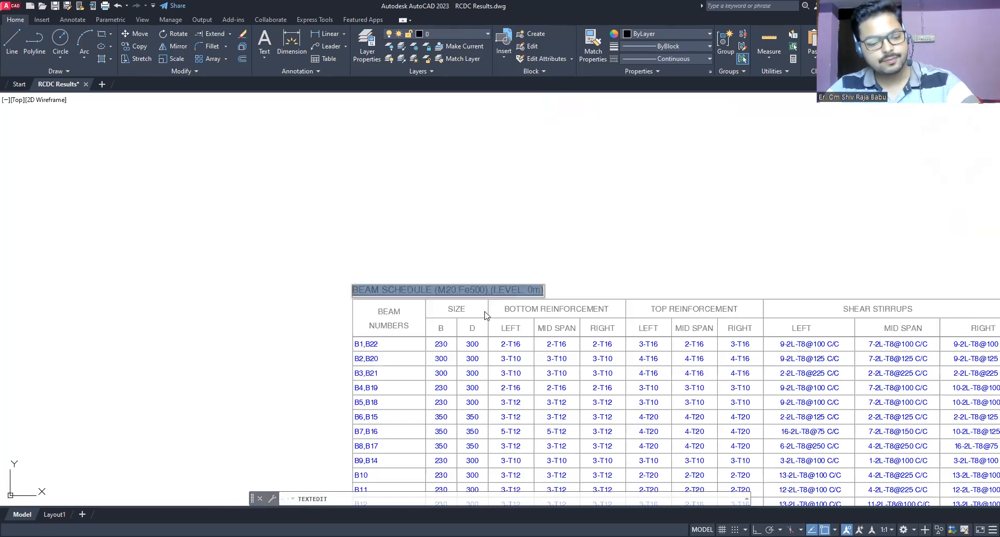
pyautogui.click(314, 244)
# Replace the framed plinth beam schedule's title with the copied text "BEAM SCHEDULE (M20:Fe500) (LEVEL: 0m)"
pyautogui.scroll(-10, 314, 244)
pyautogui.moveTo(314, 244); pyautogui.dragTo(486, 179, button='middle')
pyautogui.scroll(6, 450, 265)
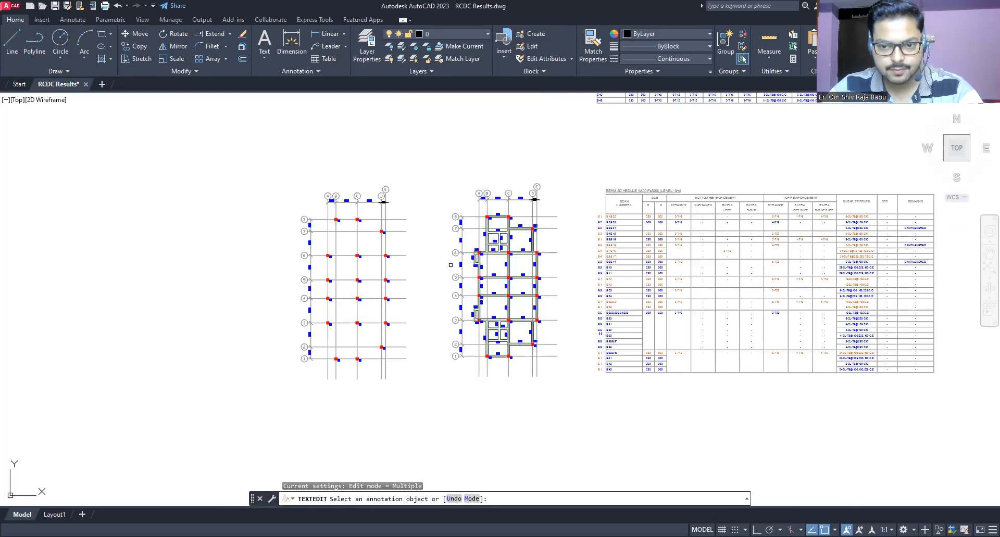
pyautogui.scroll(-2, 451, 265)
pyautogui.scroll(-8, 460, 346)
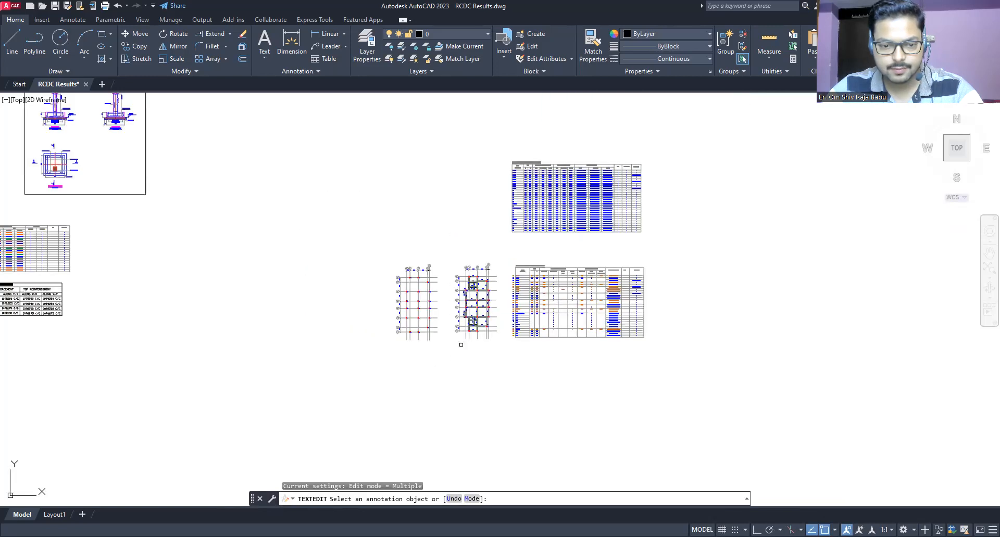
pyautogui.moveTo(460, 346); pyautogui.dragTo(570, 205, button='middle')
pyautogui.scroll(10, 427, 373)
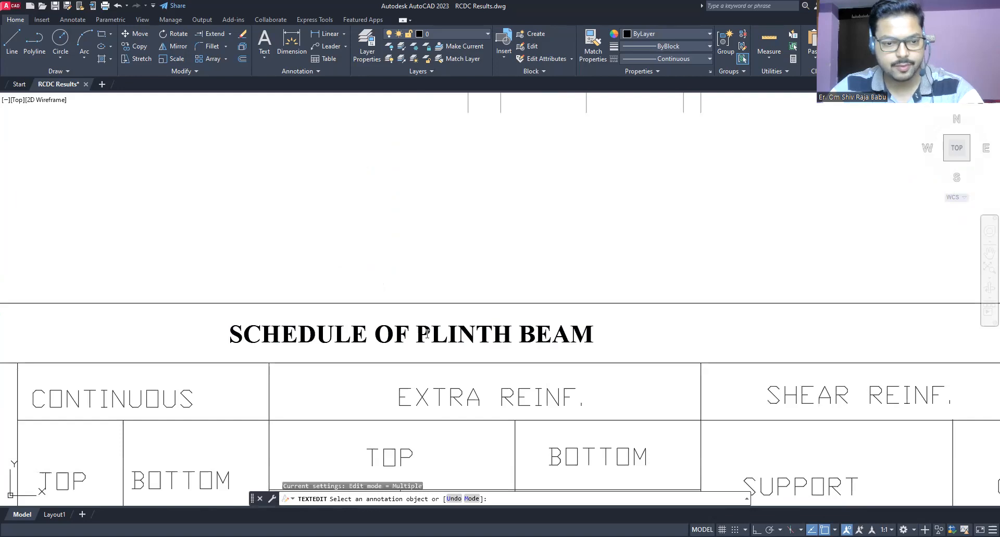
pyautogui.click(427, 333)
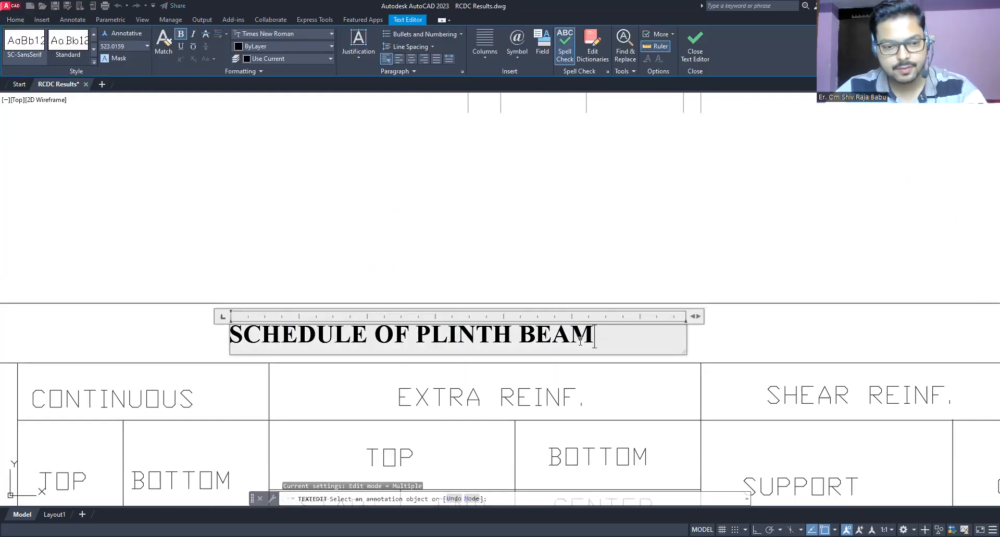
pyautogui.moveTo(624, 341); pyautogui.dragTo(189, 341)
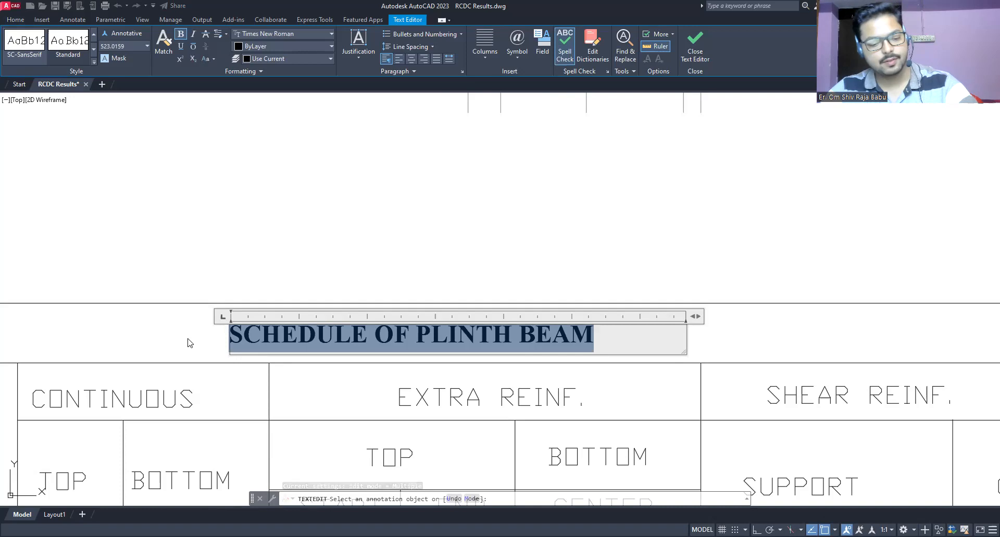
pyautogui.hotkey('ctrl', 'v')
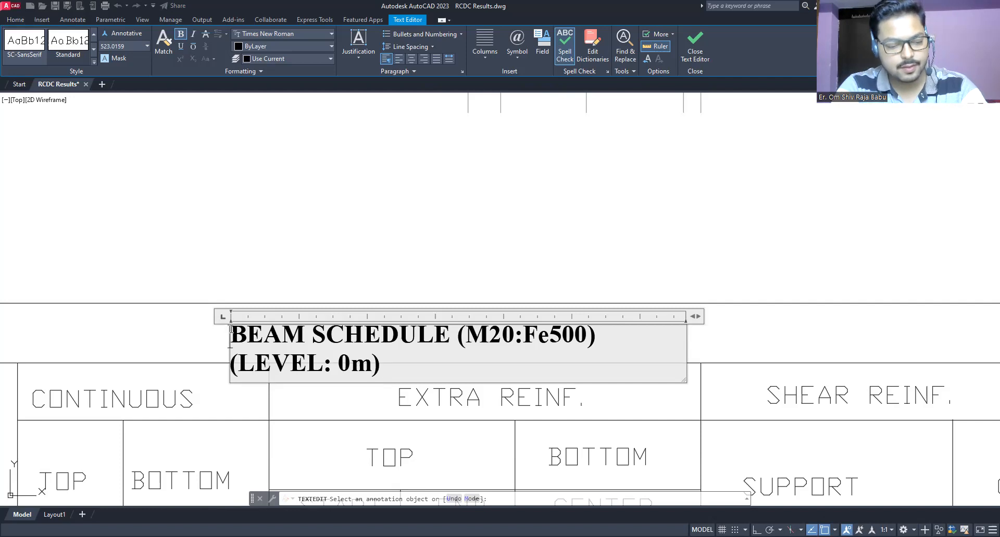
# Add "PLINTH" before the level 0m schedule title and widen its text frame to fit one line
pyautogui.write('PLINTH')
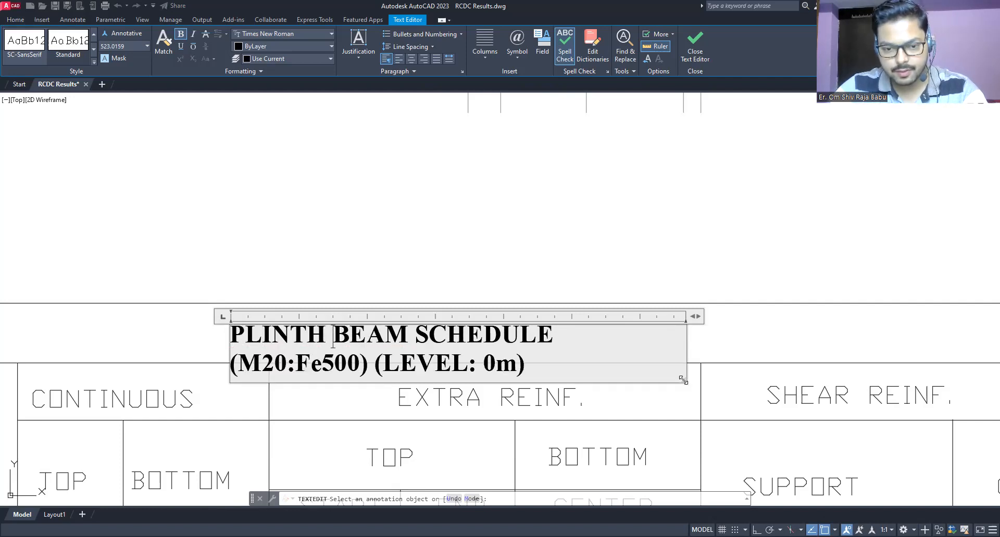
pyautogui.moveTo(681, 382); pyautogui.dragTo(944, 353)
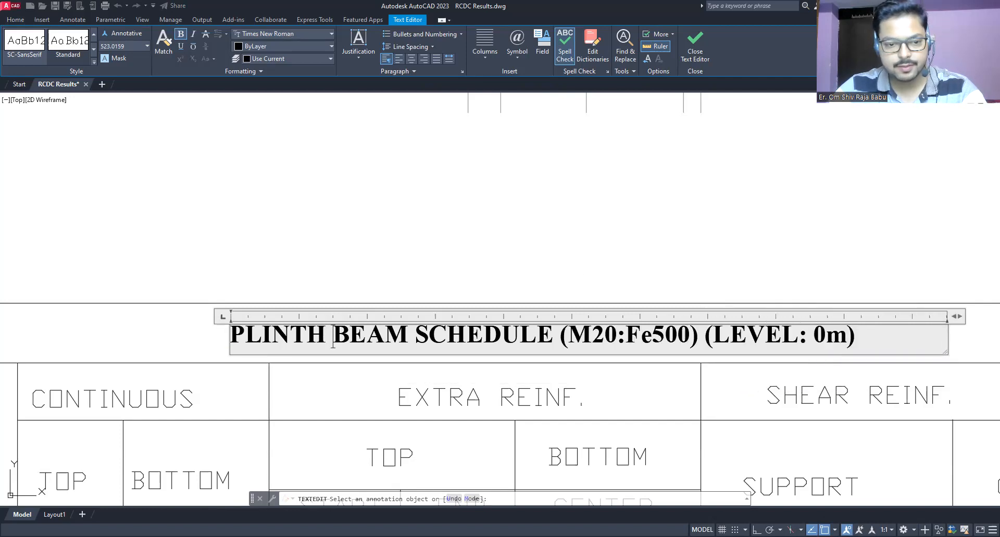
pyautogui.click(312, 260)
pyautogui.scroll(-5, 308, 255)
pyautogui.press('Escape')
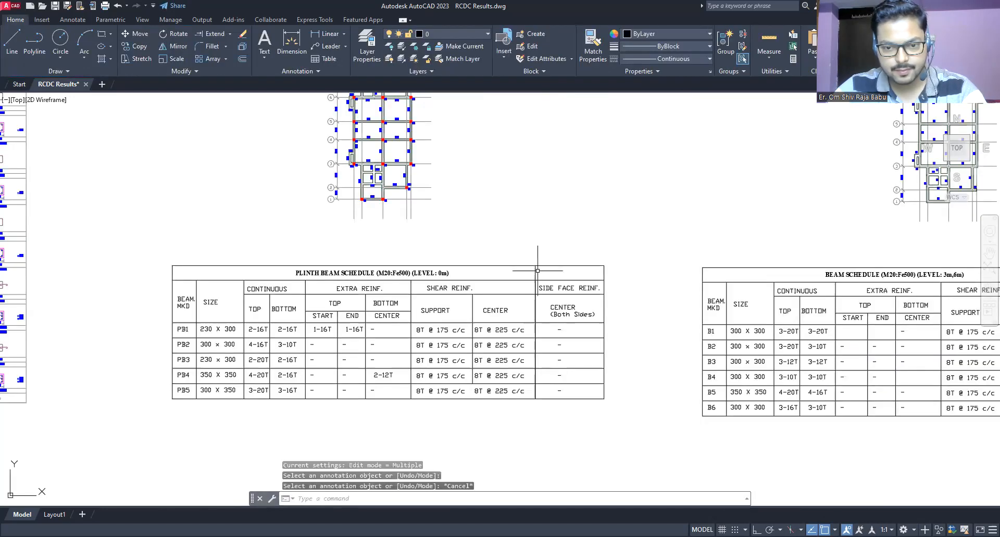
# Shorten the divider beside SIDE FACE REINF. in the plinth beam schedule so it ends below the title row
pyautogui.click(535, 265)
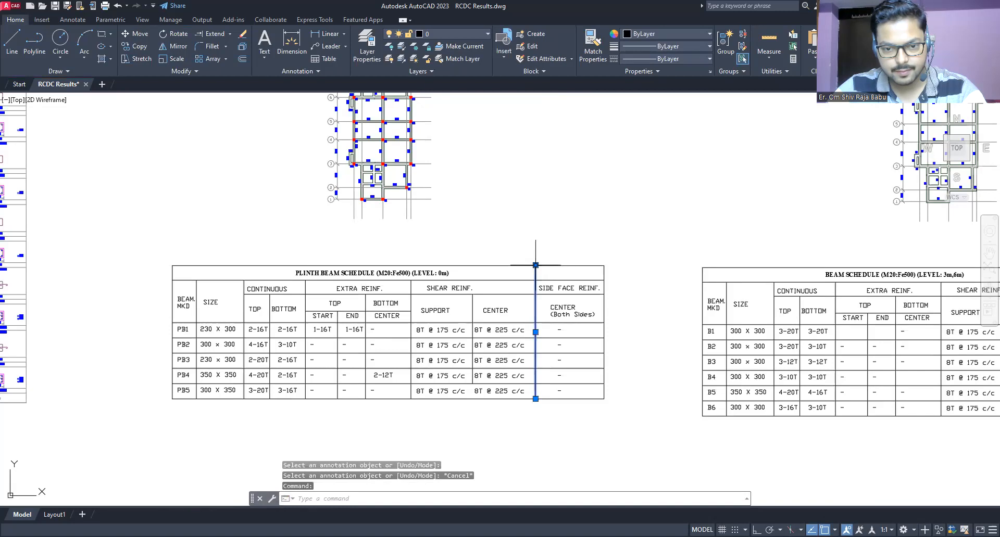
pyautogui.click(535, 265)
pyautogui.press('Escape')
# Shorten the matching SIDE FACE REINF. divider in the level 3m,6m beam schedule to end below its title row
pyautogui.scroll(-5, 573, 260)
pyautogui.scroll(7, 550, 219)
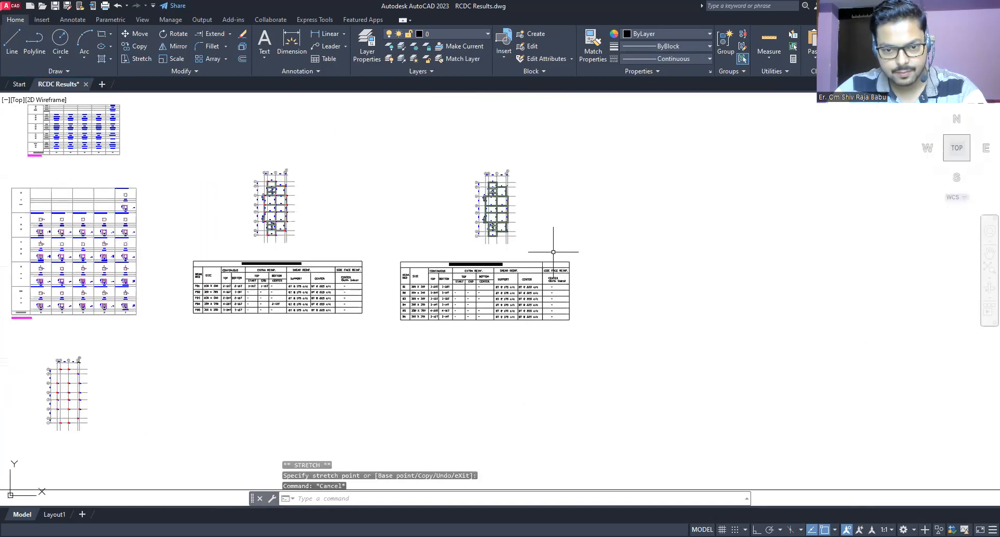
pyautogui.click(508, 295)
pyautogui.click(507, 292)
pyautogui.click(508, 292)
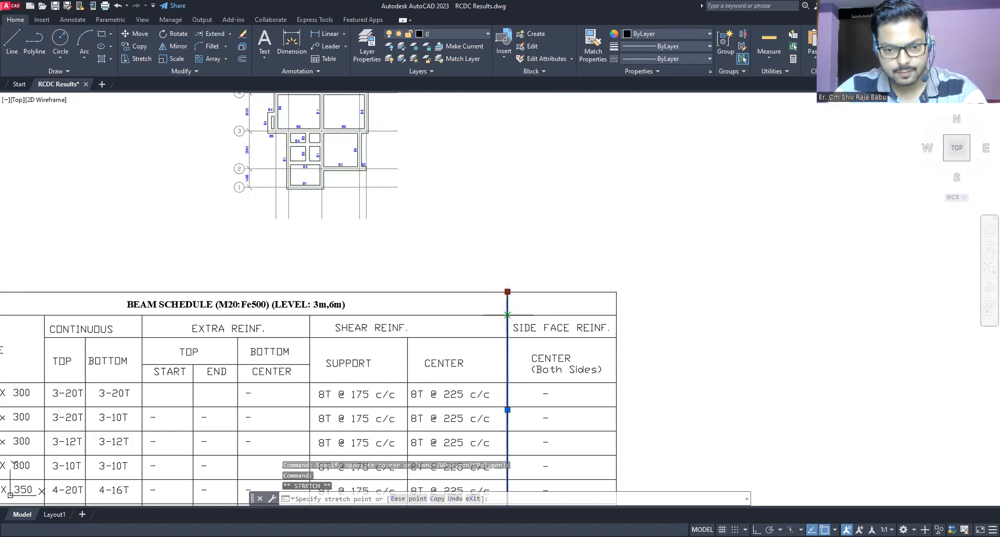
pyautogui.press('Escape')
# Review the titles and title rows of the framed plinth and level 3m,6m beam schedules
pyautogui.scroll(-5, 507, 315)
pyautogui.scroll(-1, 616, 152)
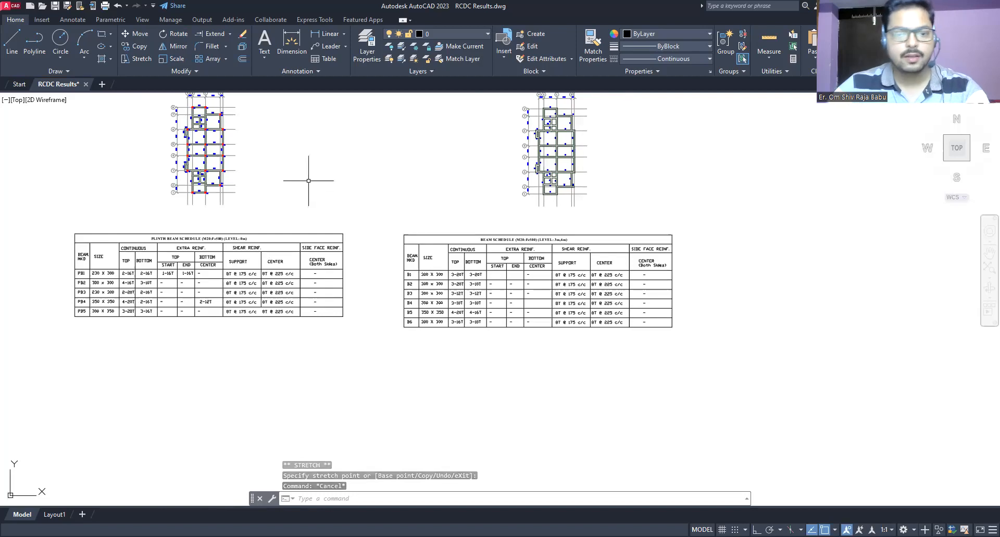
pyautogui.scroll(-2, 360, 232)
pyautogui.scroll(4, 413, 194)
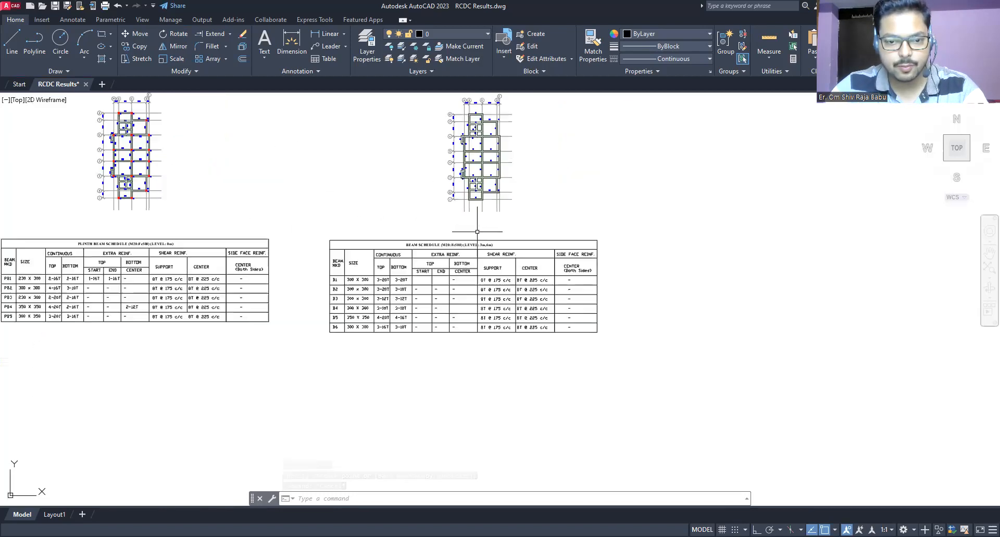
pyautogui.scroll(2, 434, 265)
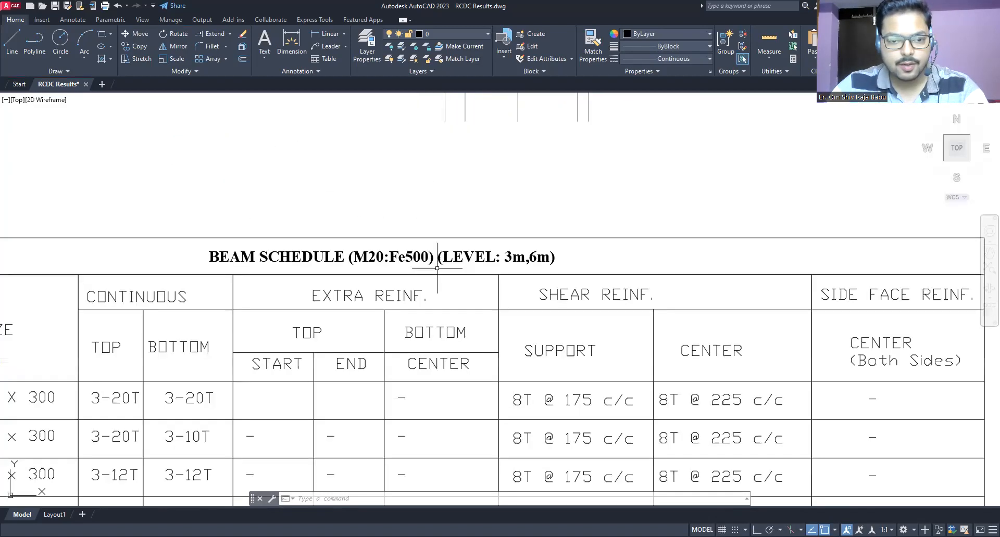
pyautogui.scroll(-3, 543, 212)
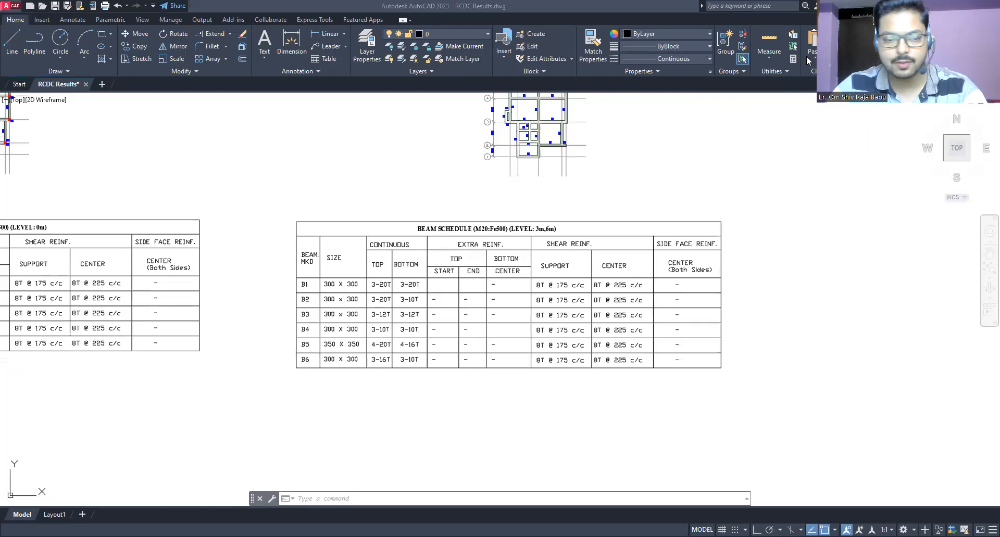
pyautogui.scroll(-2, 403, 228)
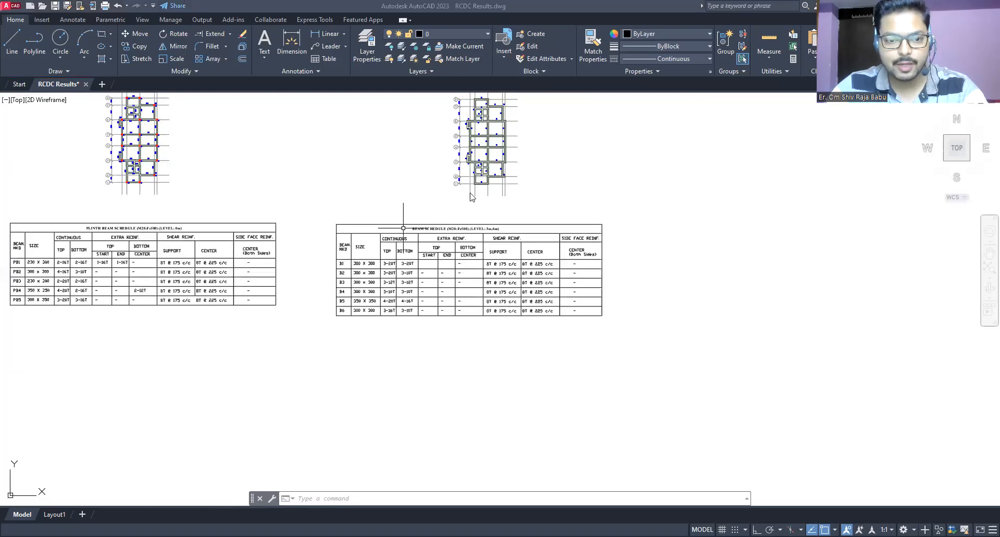
pyautogui.scroll(2, 542, 191)
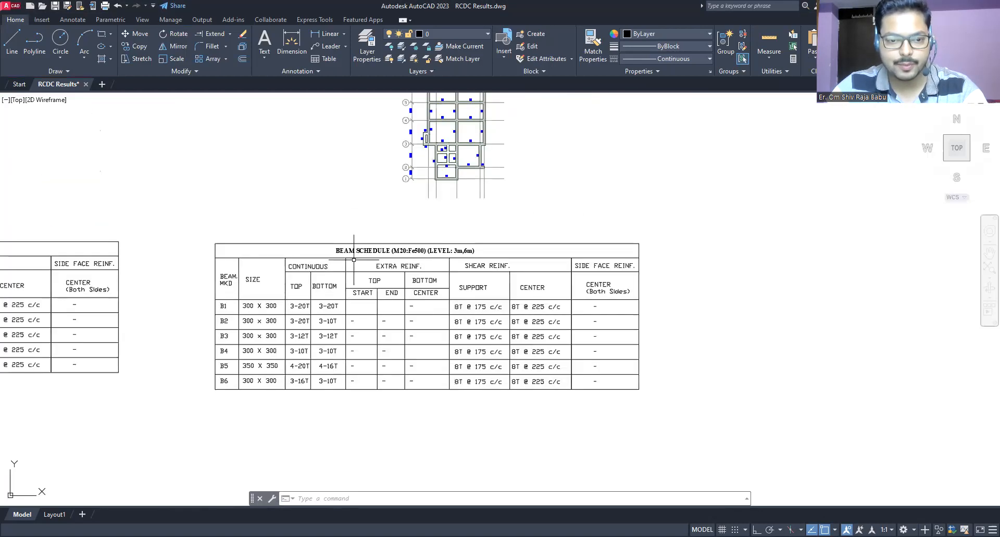
pyautogui.scroll(2, 380, 290)
pyautogui.scroll(-3, 302, 279)
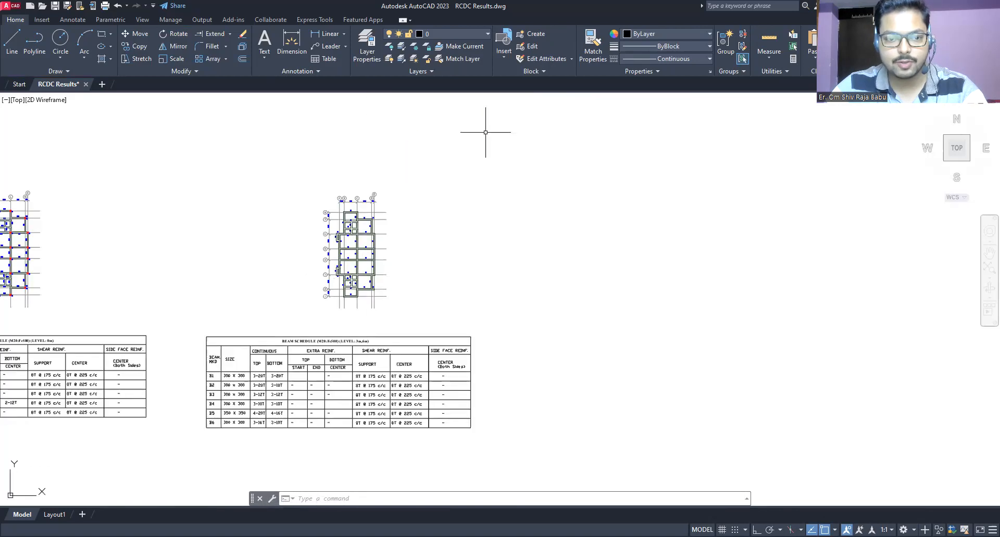
# Locate the original RCDC beam schedule for level 9m and examine its beam groups and reinforcement
pyautogui.scroll(-6, 287, 292)
pyautogui.moveTo(424, 205)
pyautogui.mouseDown(button='middle')
pyautogui.moveTo(337, 294)
pyautogui.moveTo(333, 283)
pyautogui.mouseUp(button='middle')
pyautogui.moveTo(522, 270); pyautogui.dragTo(563, 253, button='middle')
pyautogui.scroll(-3, 199, 308)
pyautogui.scroll(8, 585, 268)
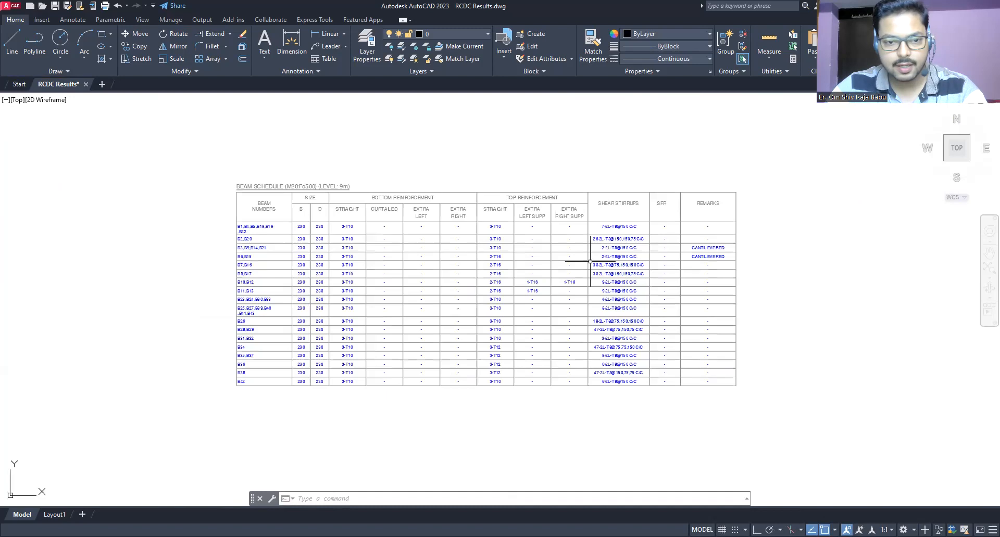